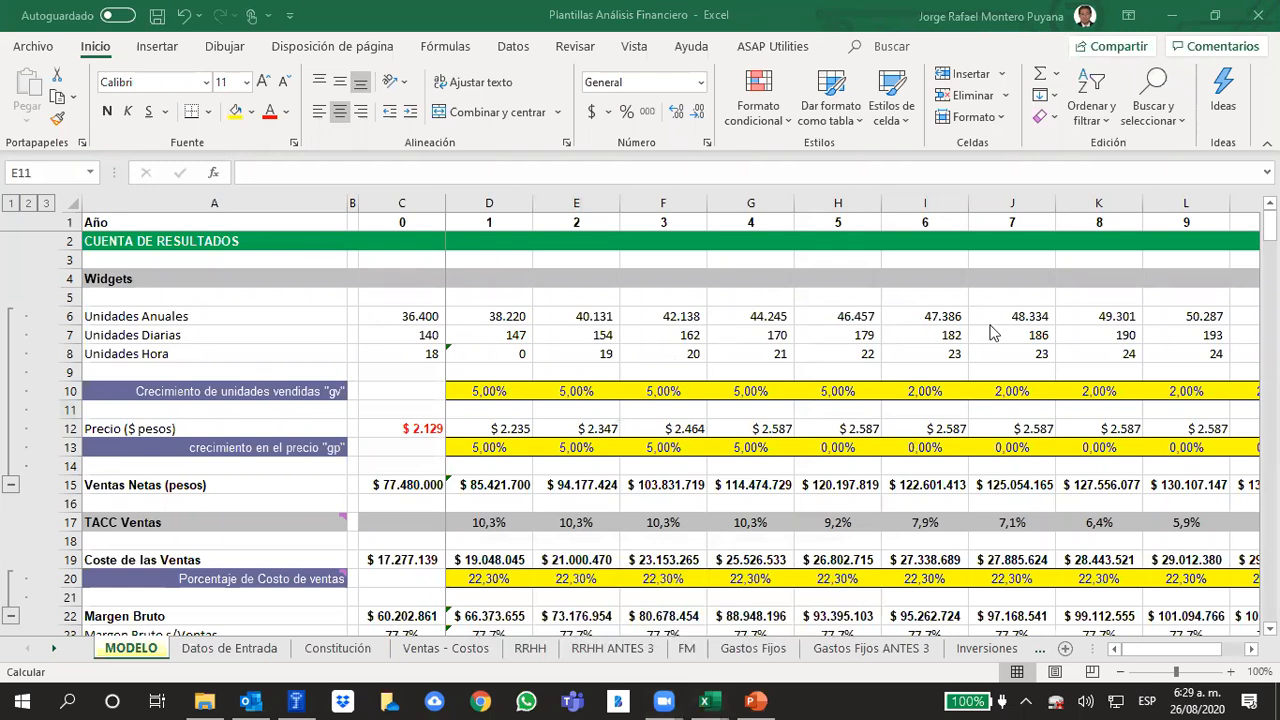
click(886, 367)
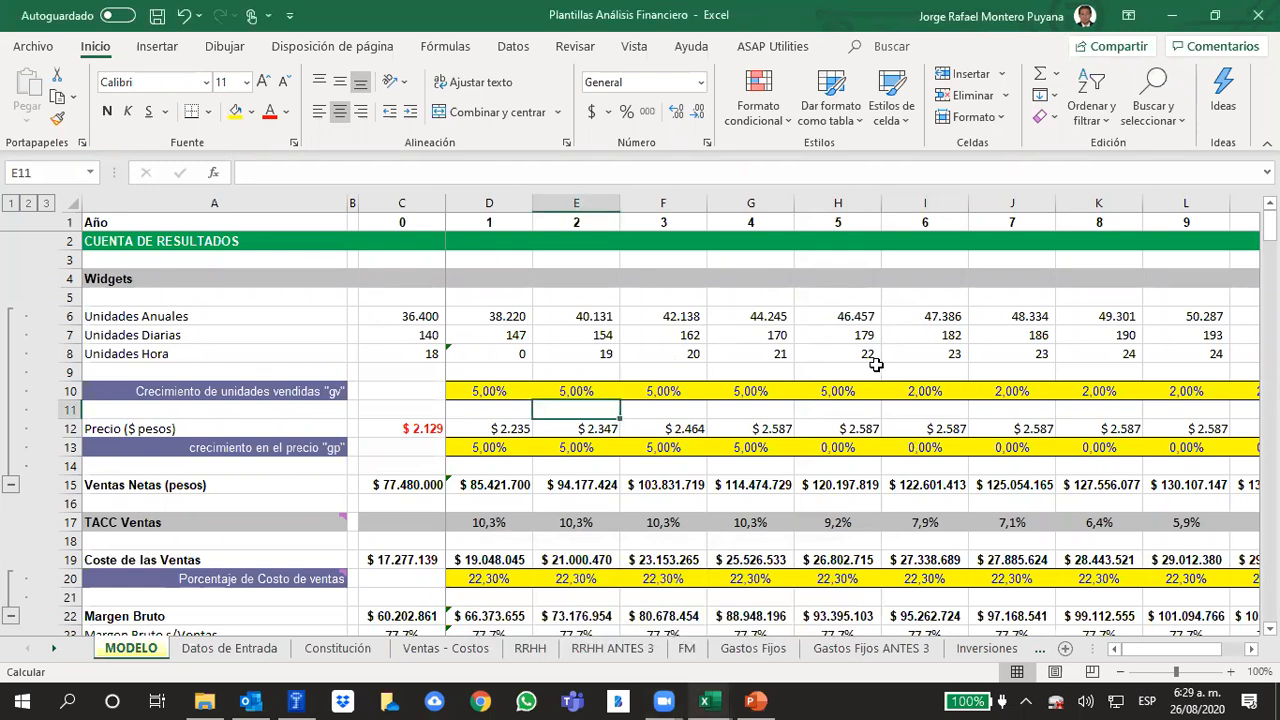
click(875, 365)
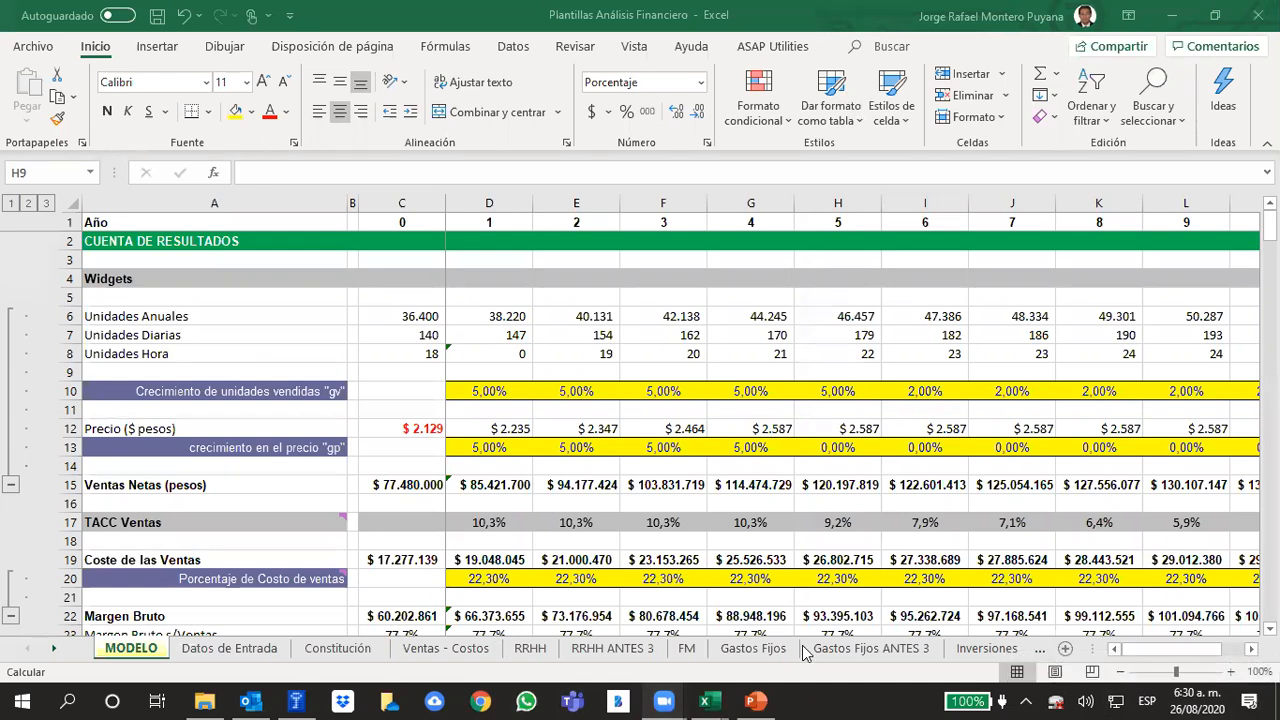
Switch to Chrome and search Google for "pib dane colombia 2020"
click(512, 702)
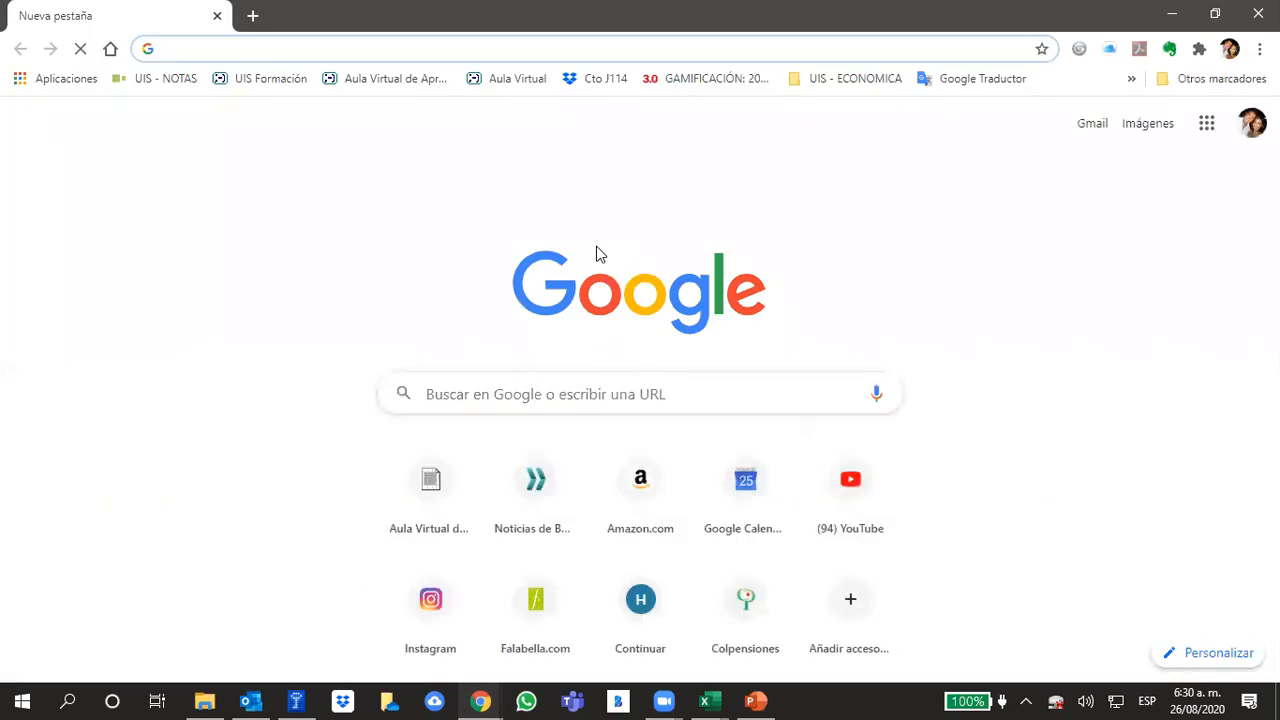
text(pb da)
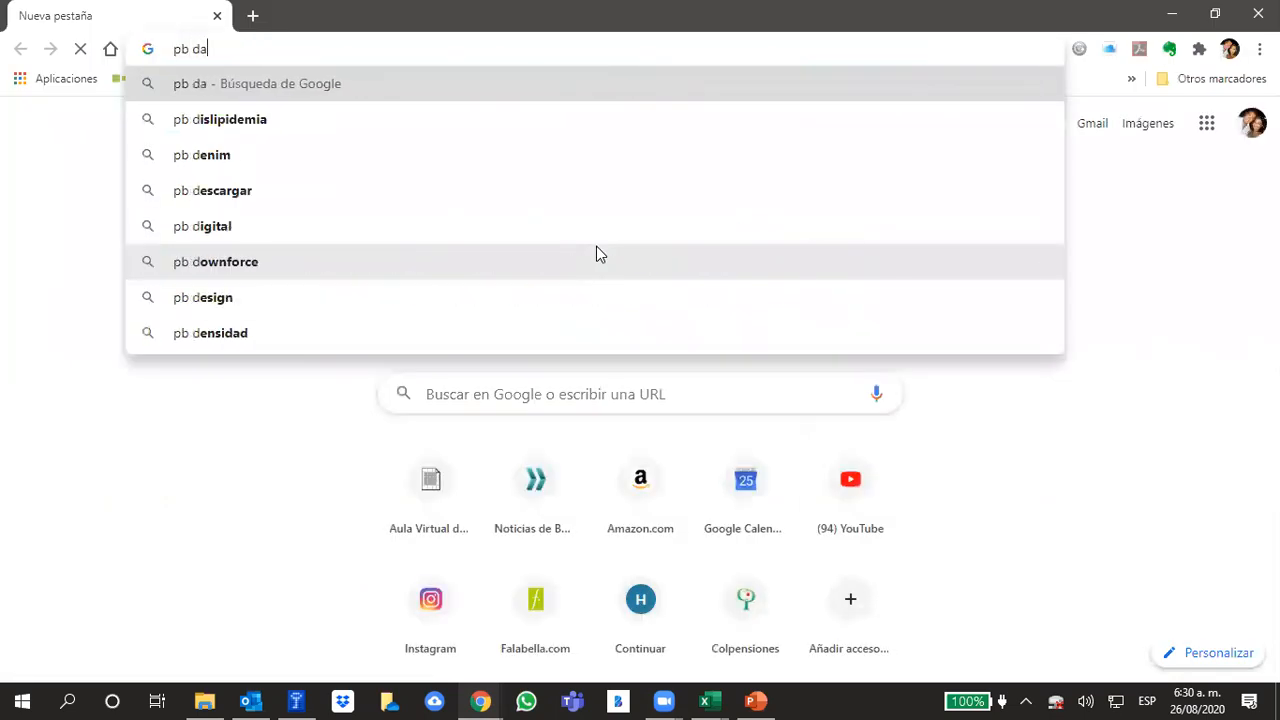
text(ne col)
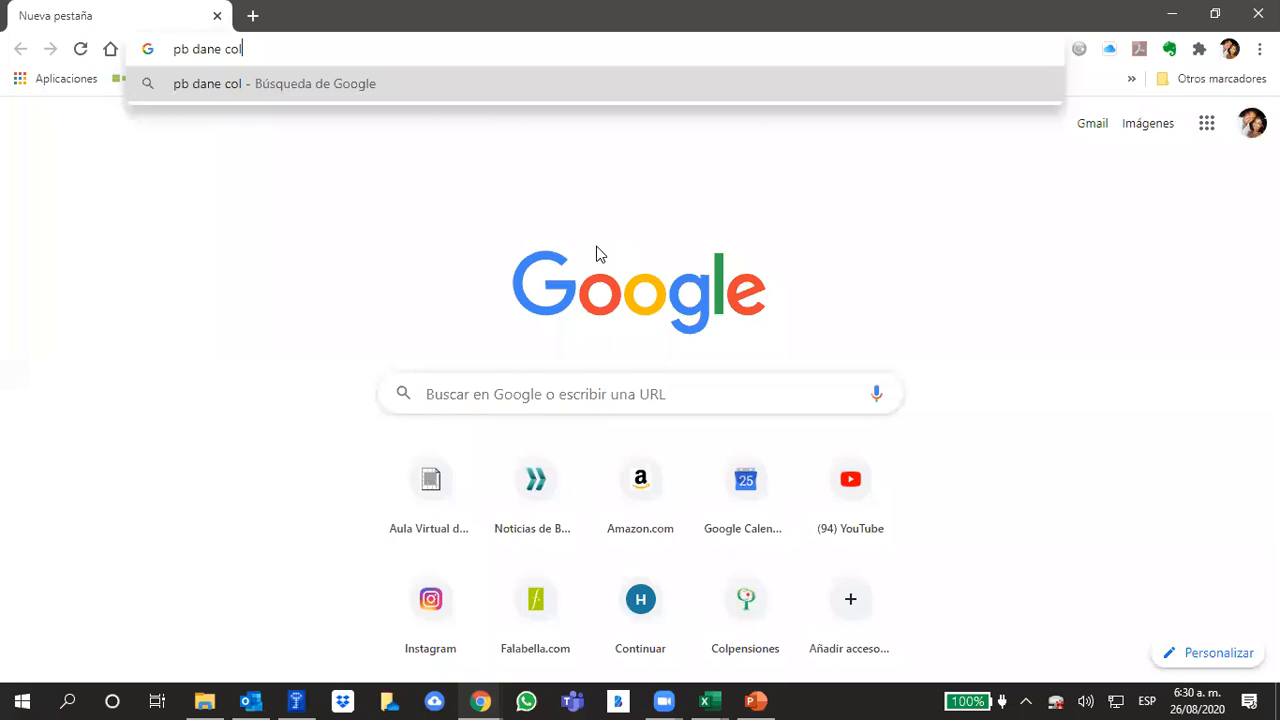
key(Left)
key(Left)
key(Left)
key(Left)
key(Left)
key(Left)
key(Left)
key(Left)
key(Left)
key(Left)
text(i)
key(End)
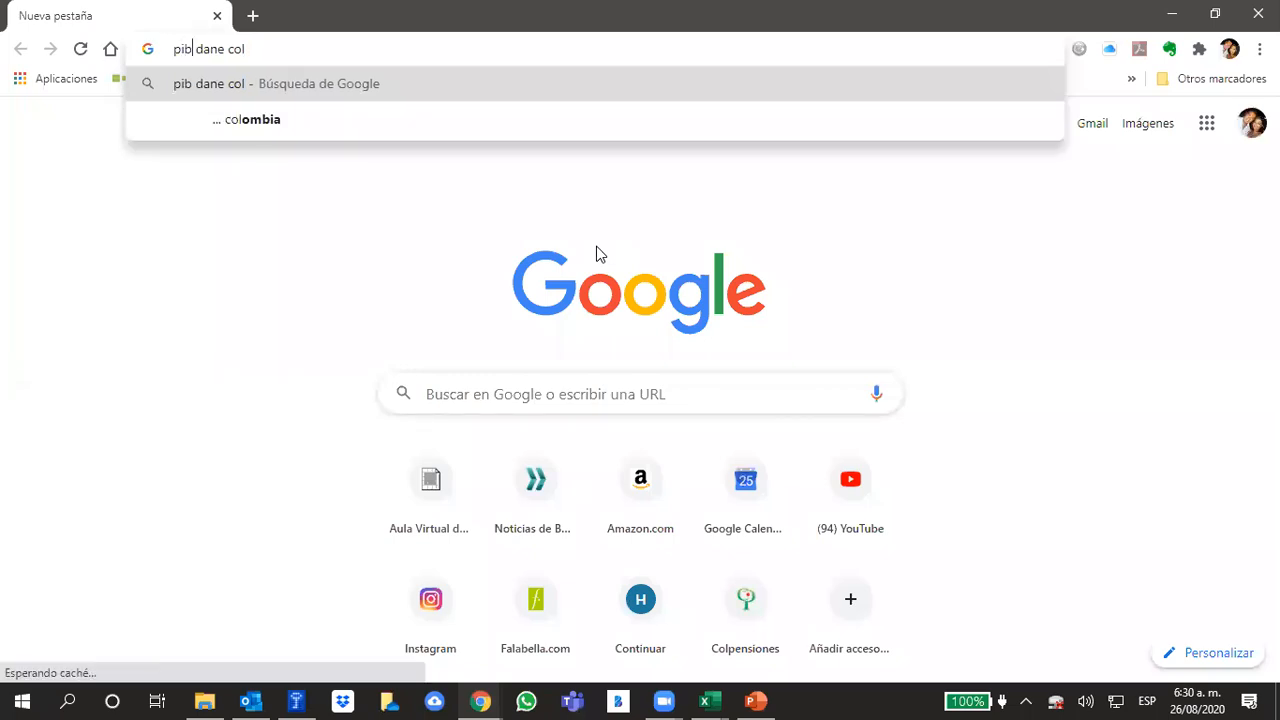
text(ombia)
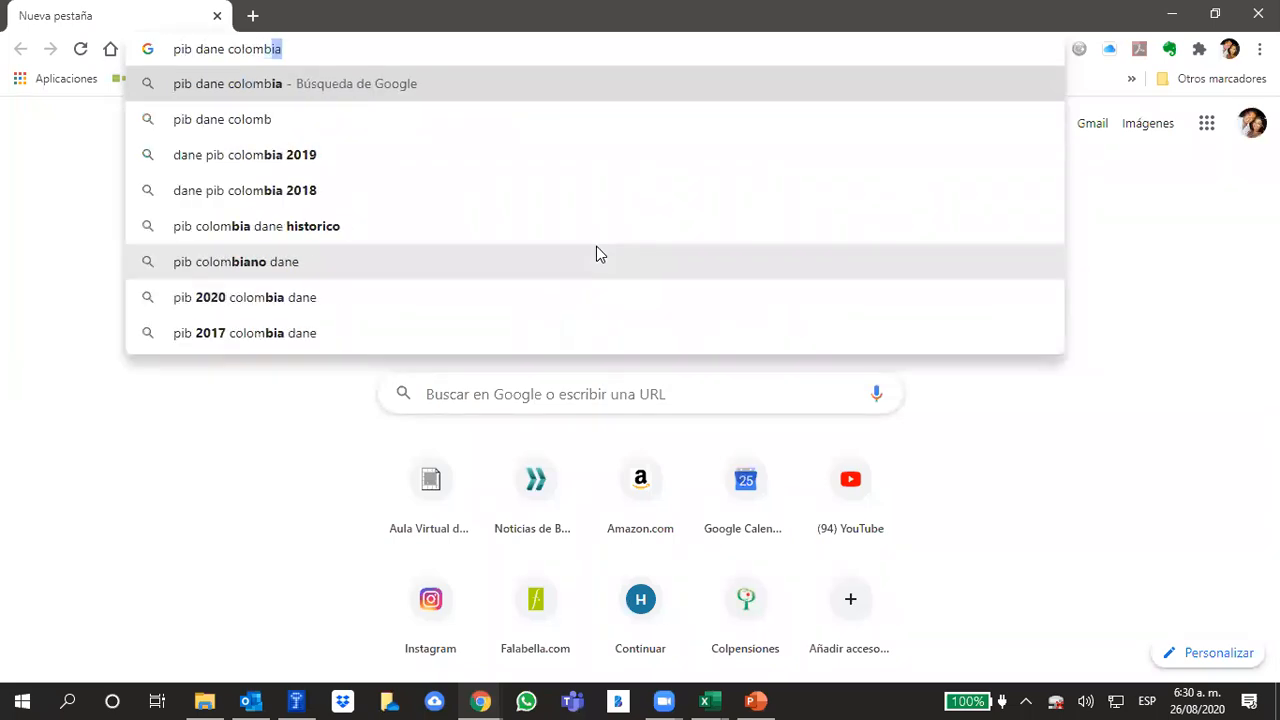
text( 2020)
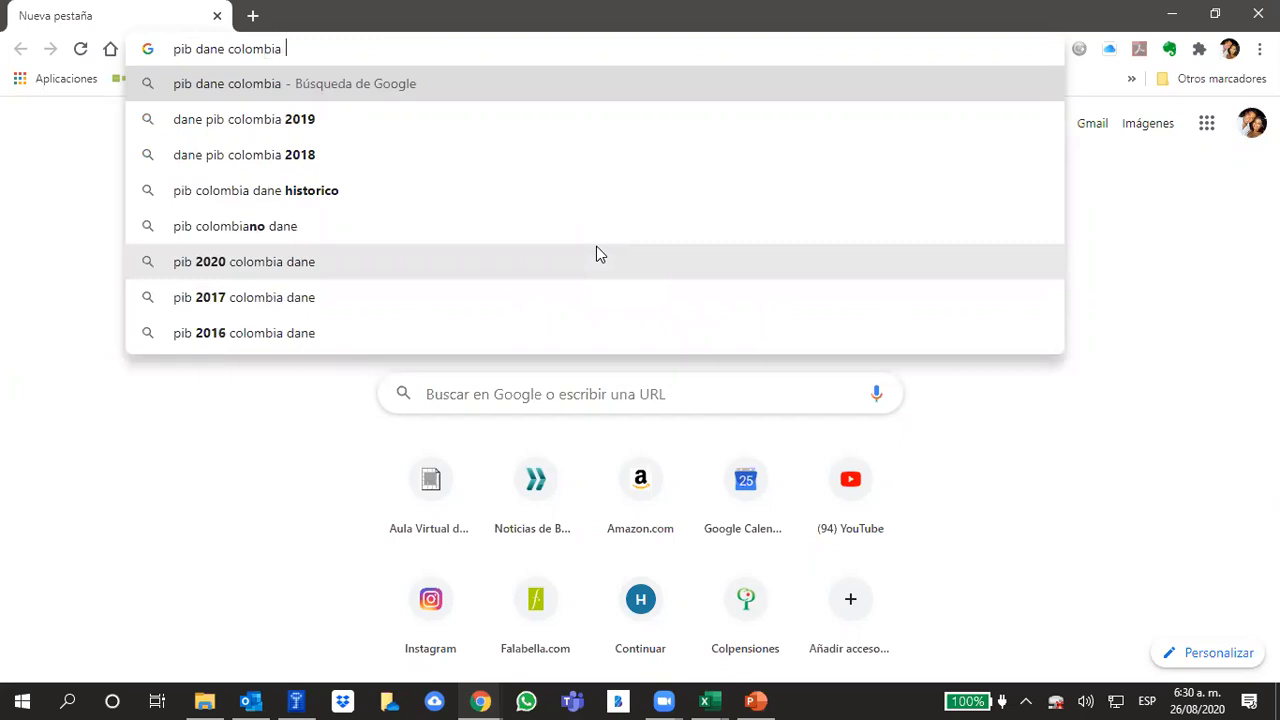
key(Return)
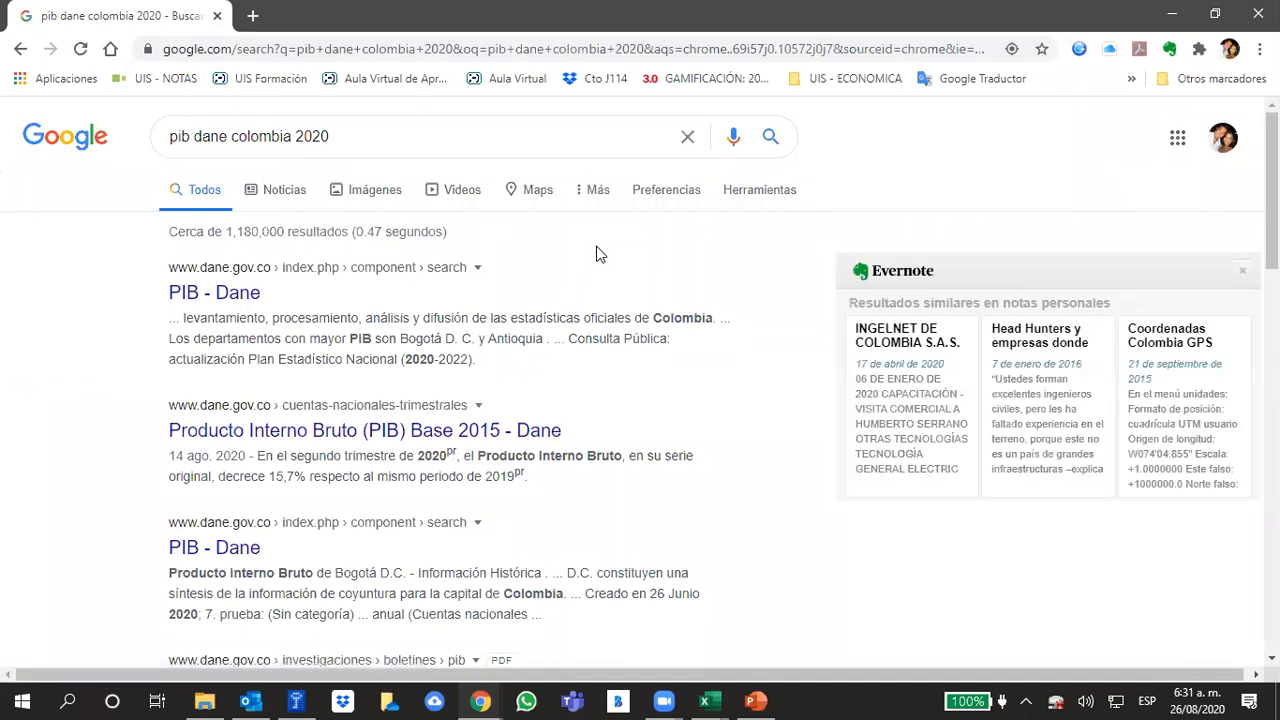
Open the "Producto Interno Bruto (PIB) Base 2015 - Dane" result in a new tab and view its second-quarter 2020 information
right_click(308, 437)
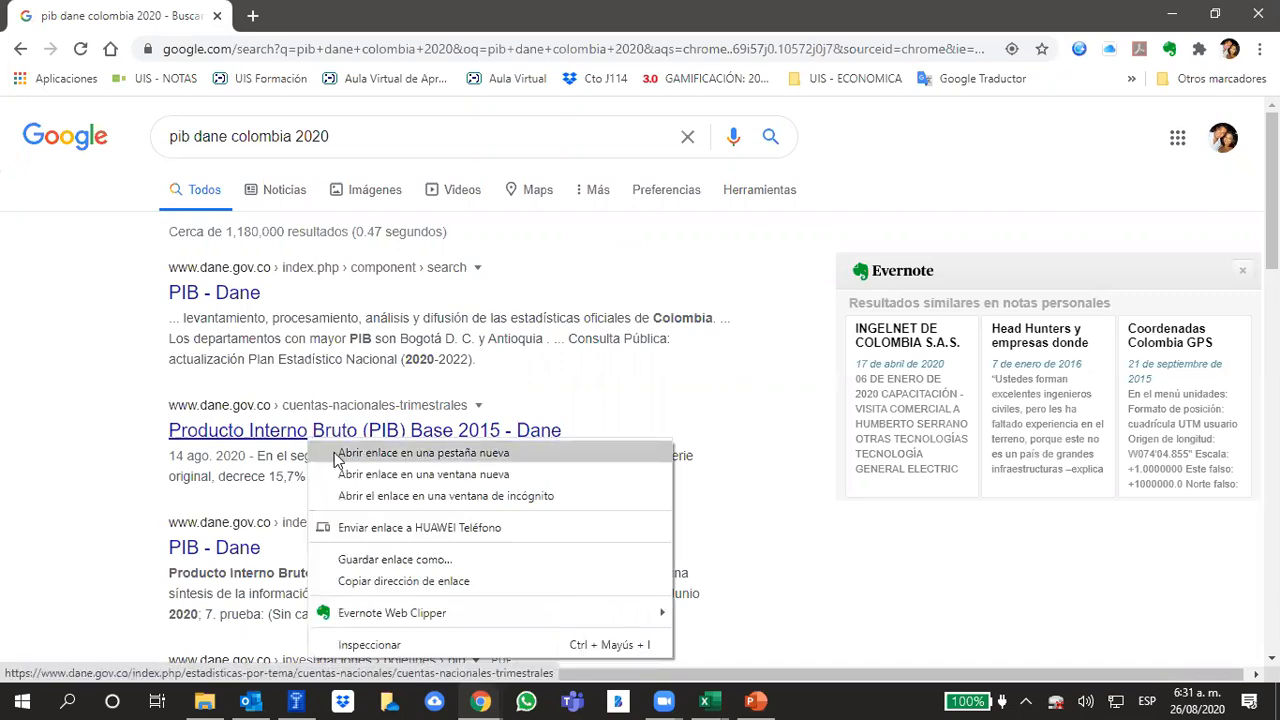
click(337, 455)
click(300, 18)
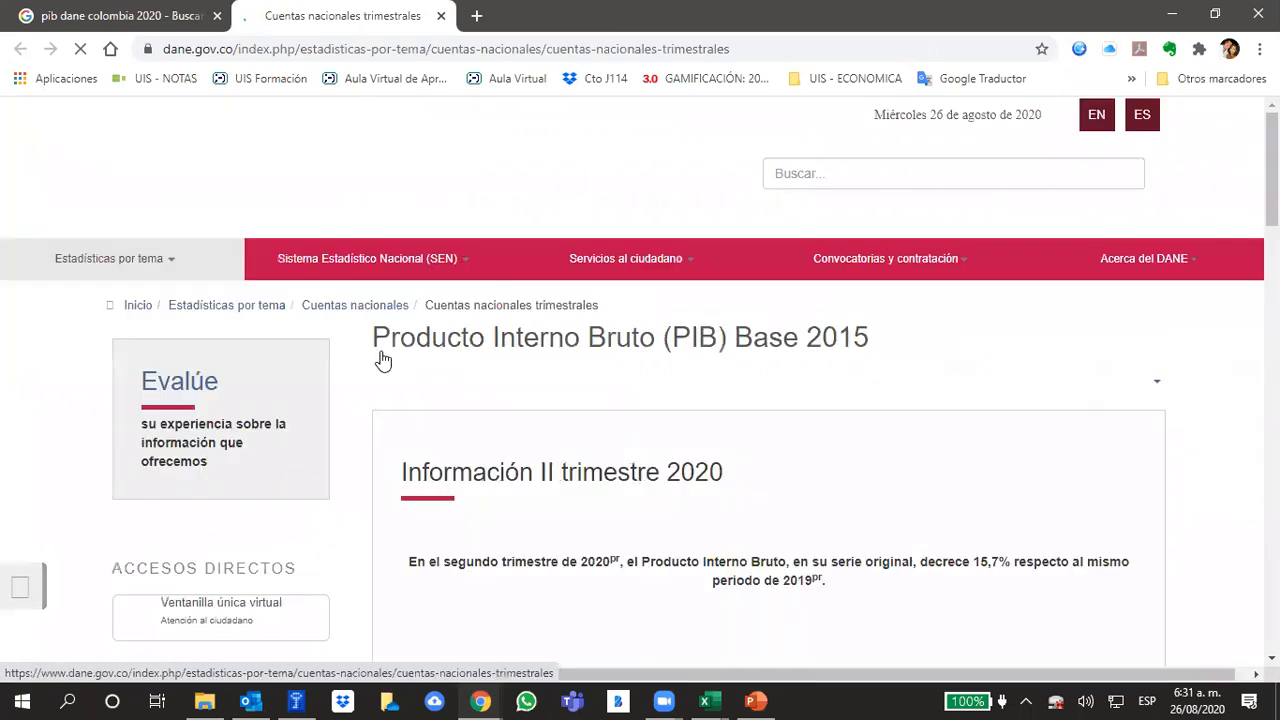
scroll(716, 470, down, 1)
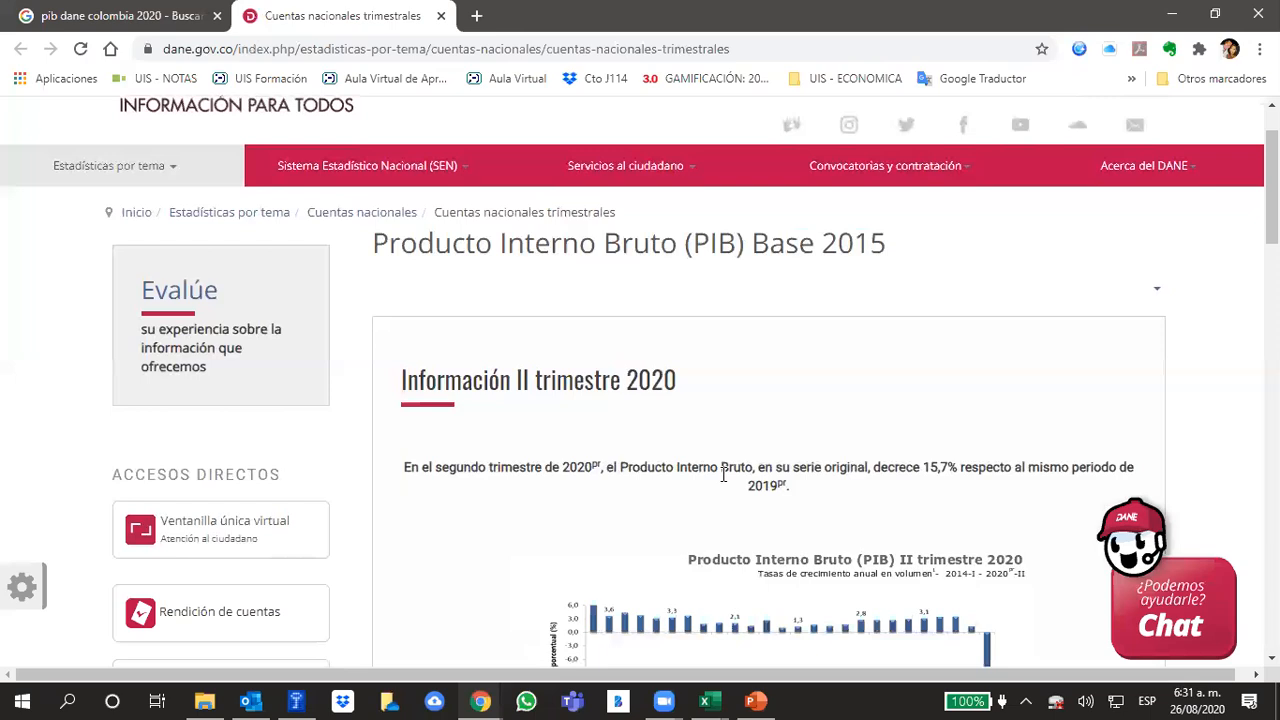
scroll(729, 486, down, 1)
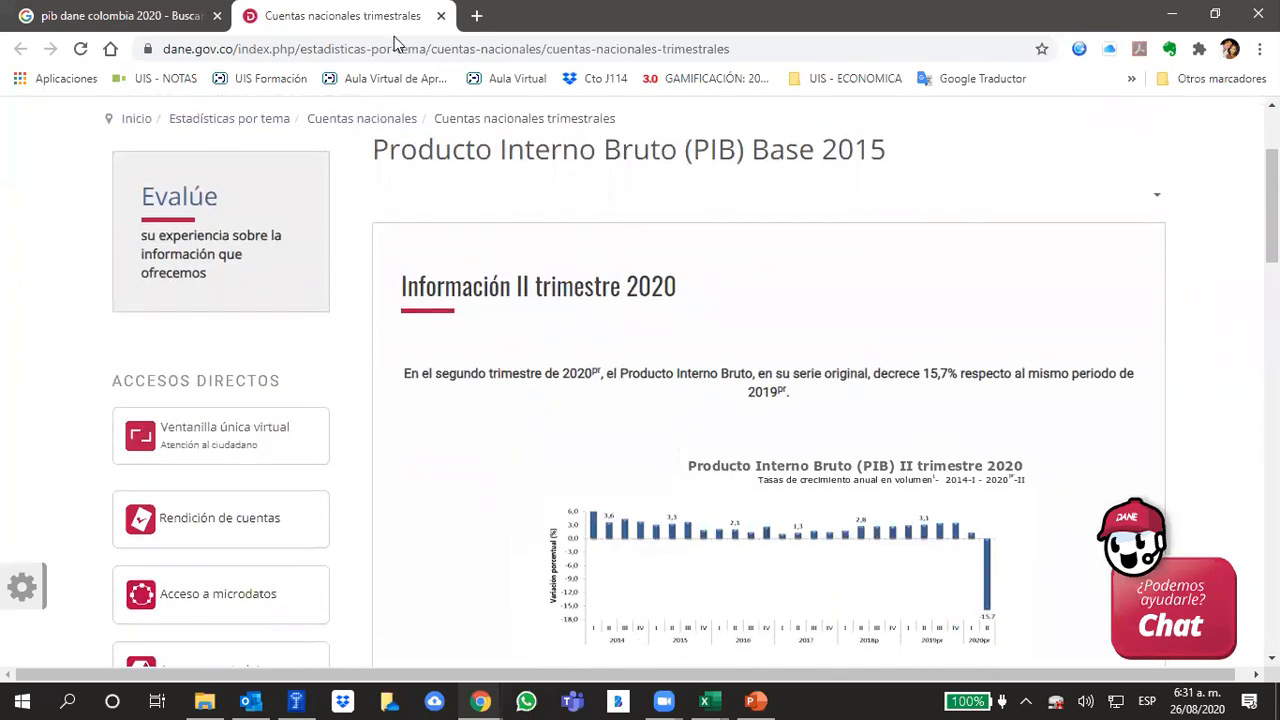
Dock the browser window across about three quarters of the screen width and examine the enlarged chart of quarterly PIB growth since 2014
key(super+Left)
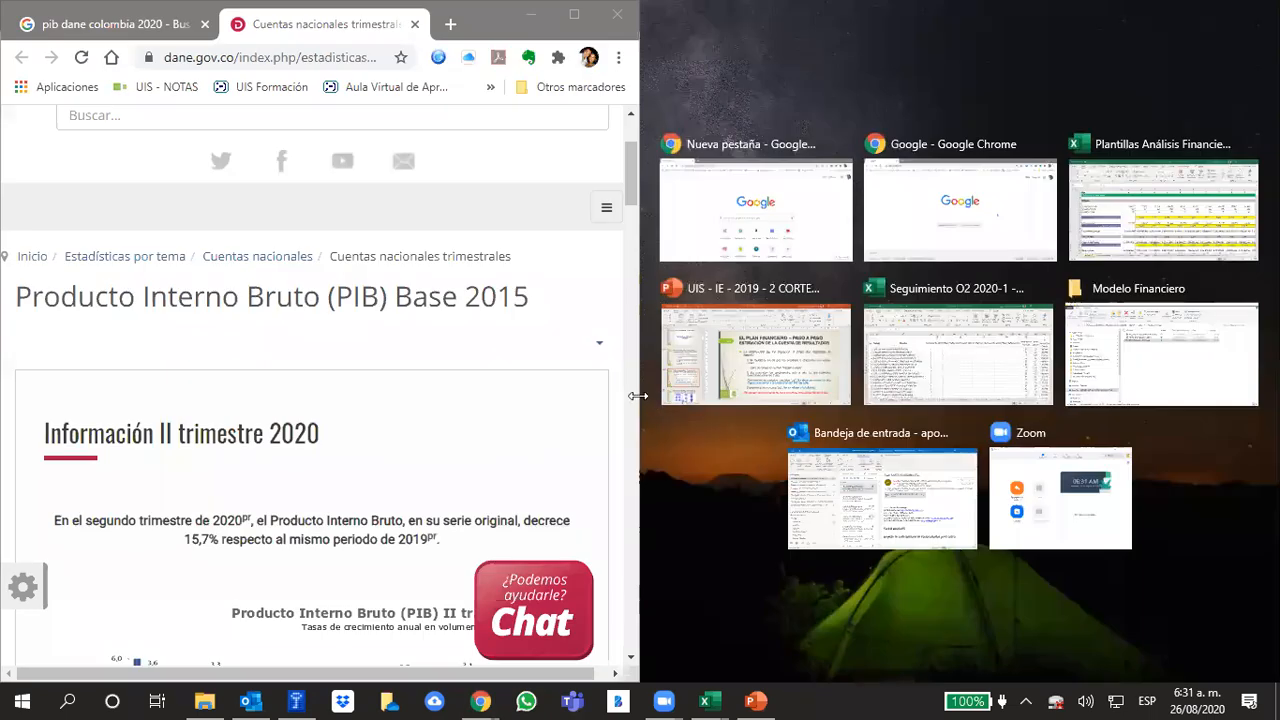
drag(783, 383, 955, 400)
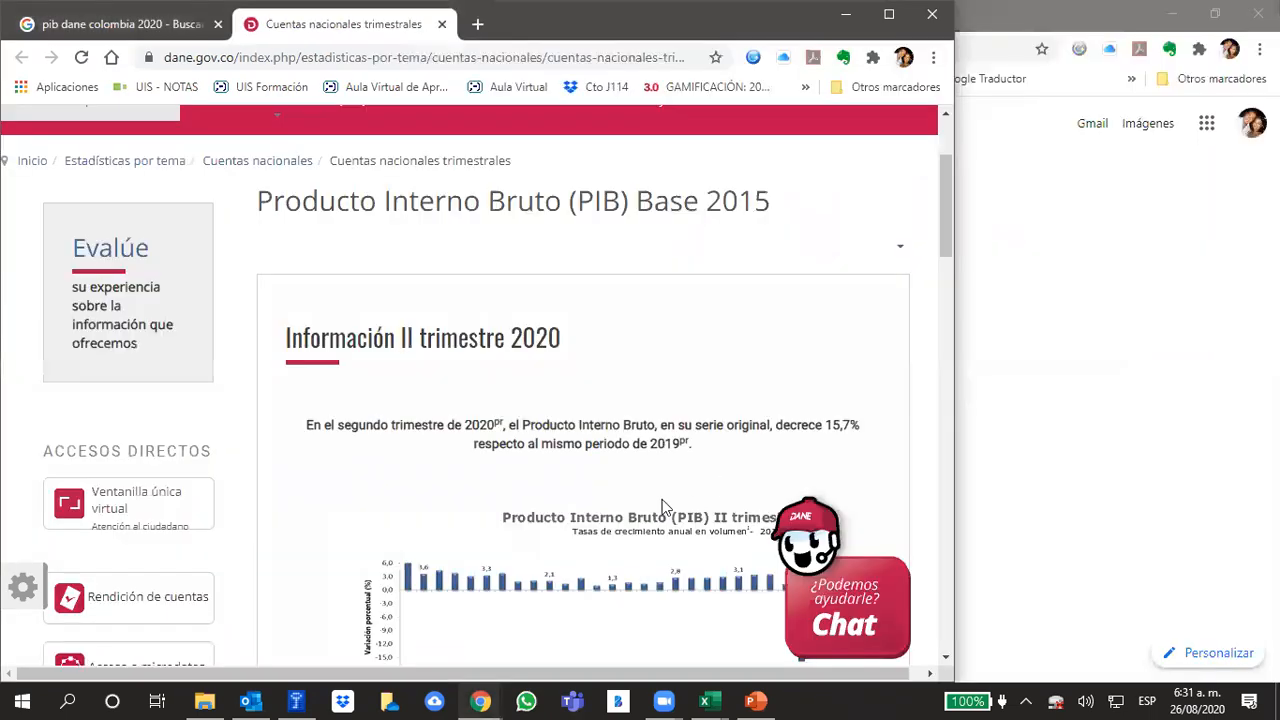
scroll(667, 438, down, 1)
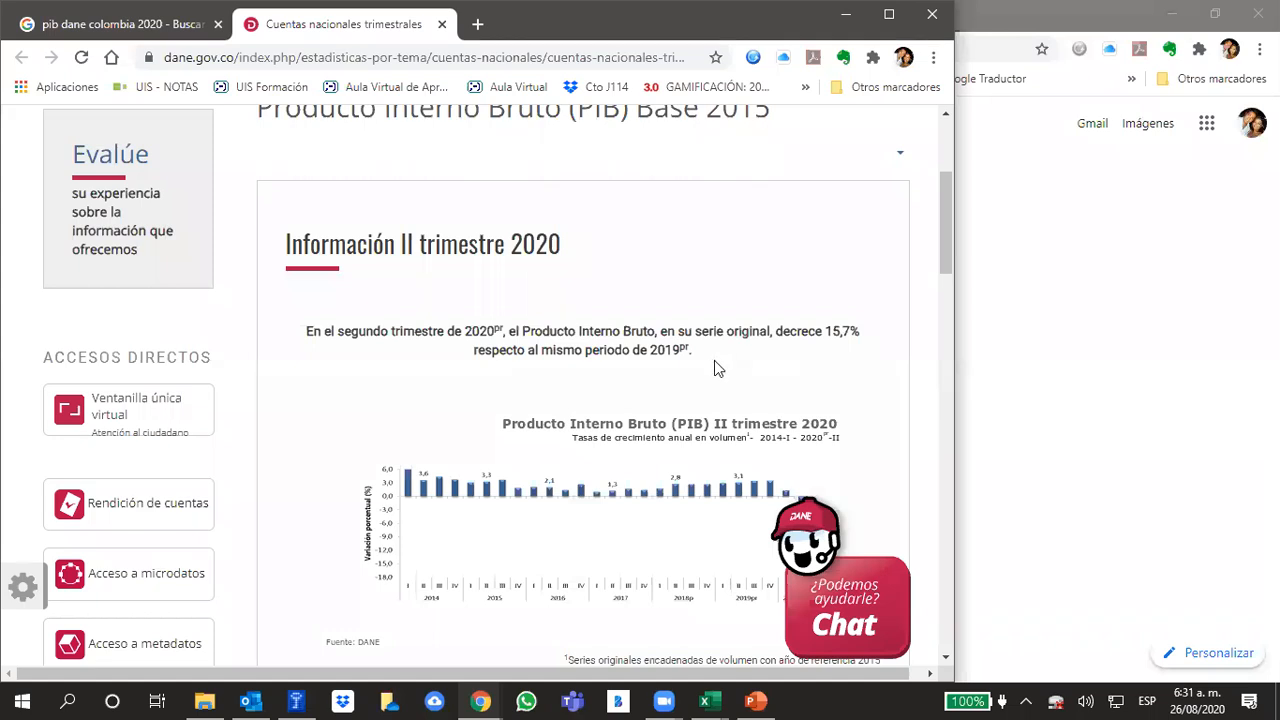
scroll(714, 360, down, 2)
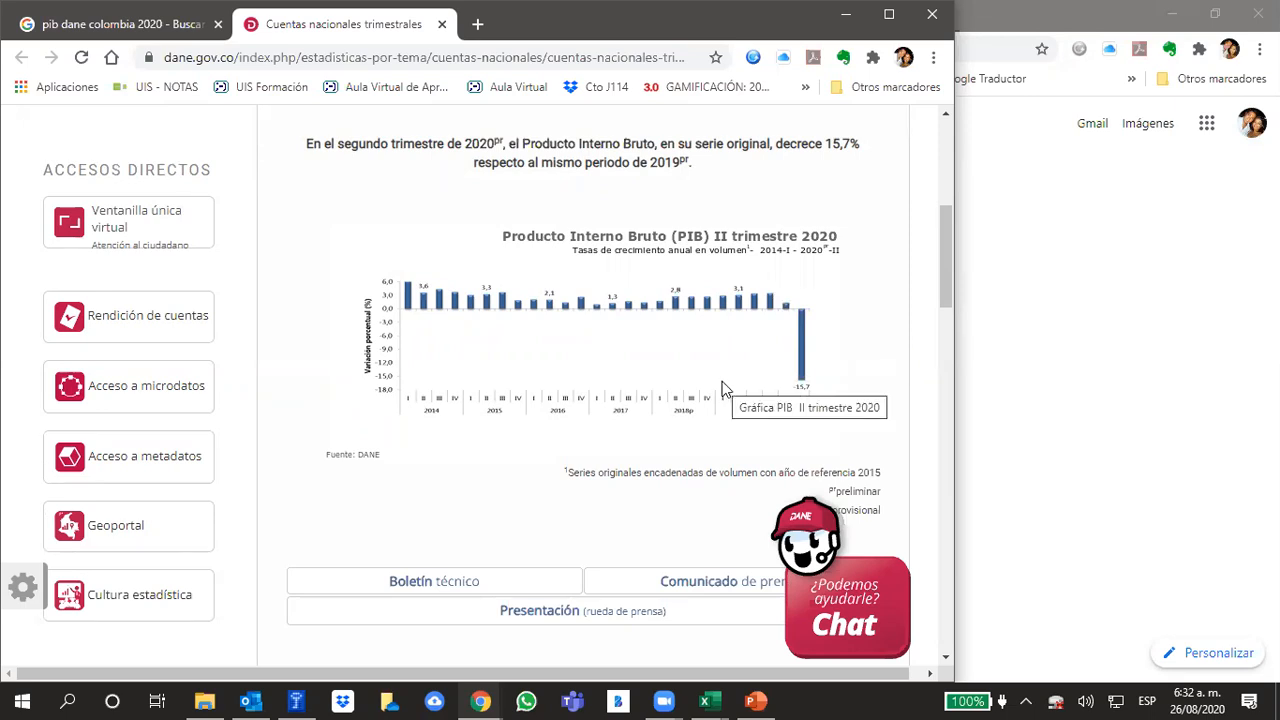
scroll(814, 284, up, 1)
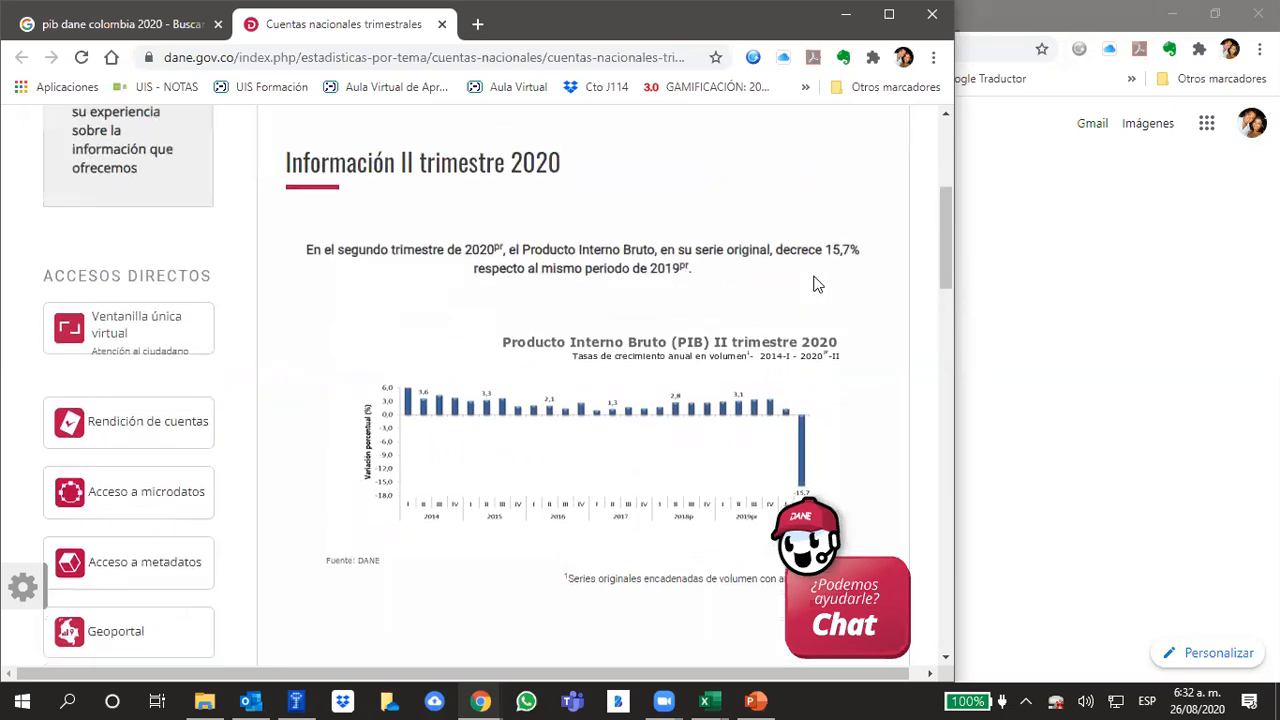
scroll(814, 284, up, 4)
scroll(840, 306, down, 4)
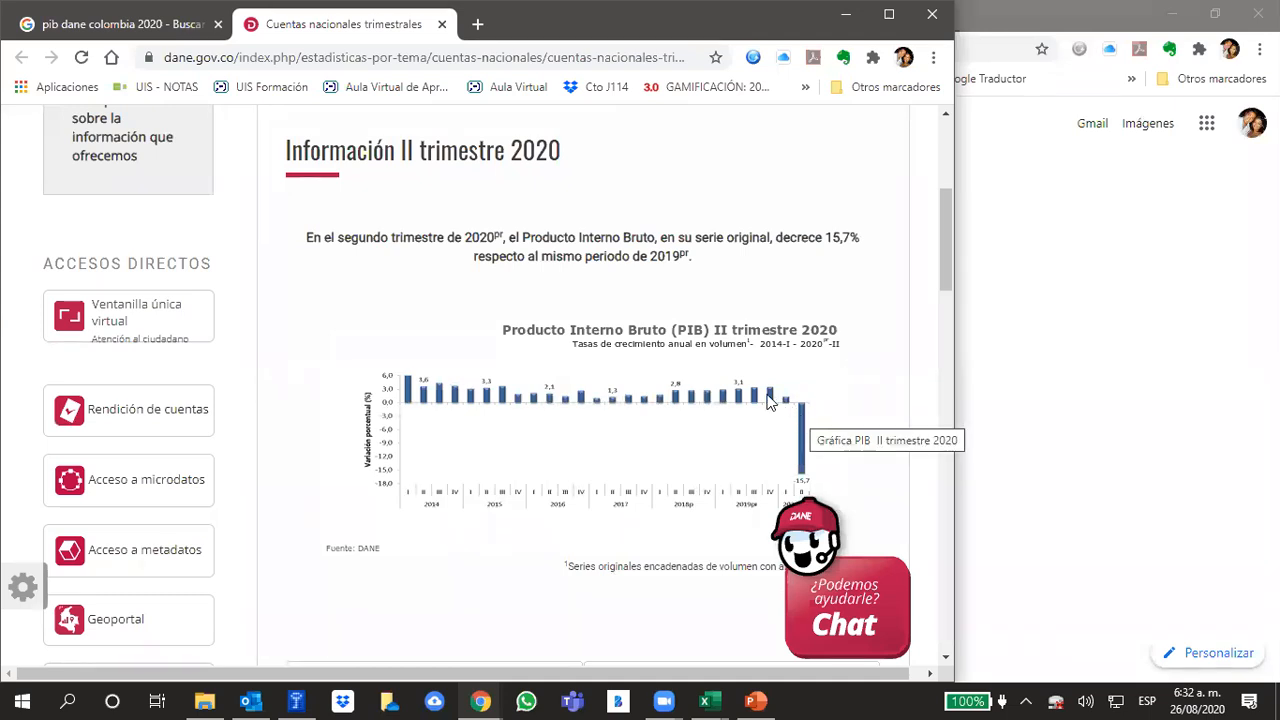
ctrl+scroll(761, 358, up, 5)
scroll(765, 372, down, 5)
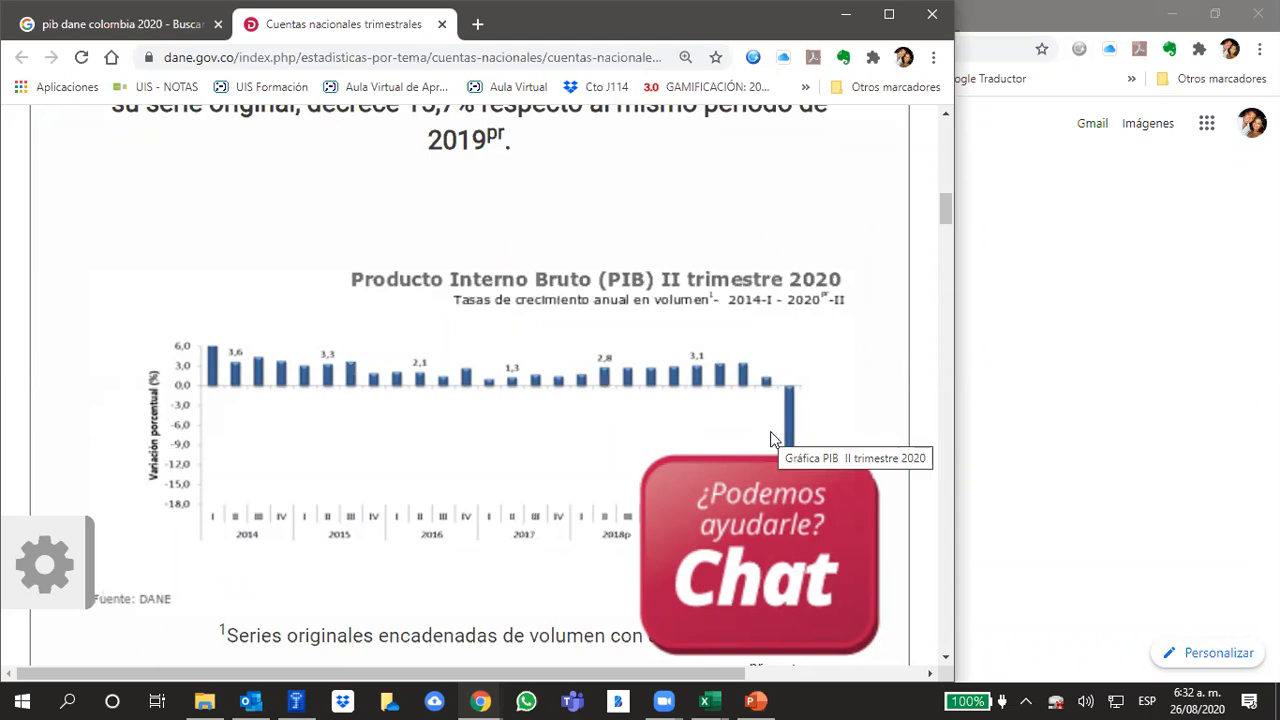
scroll(816, 358, down, 1)
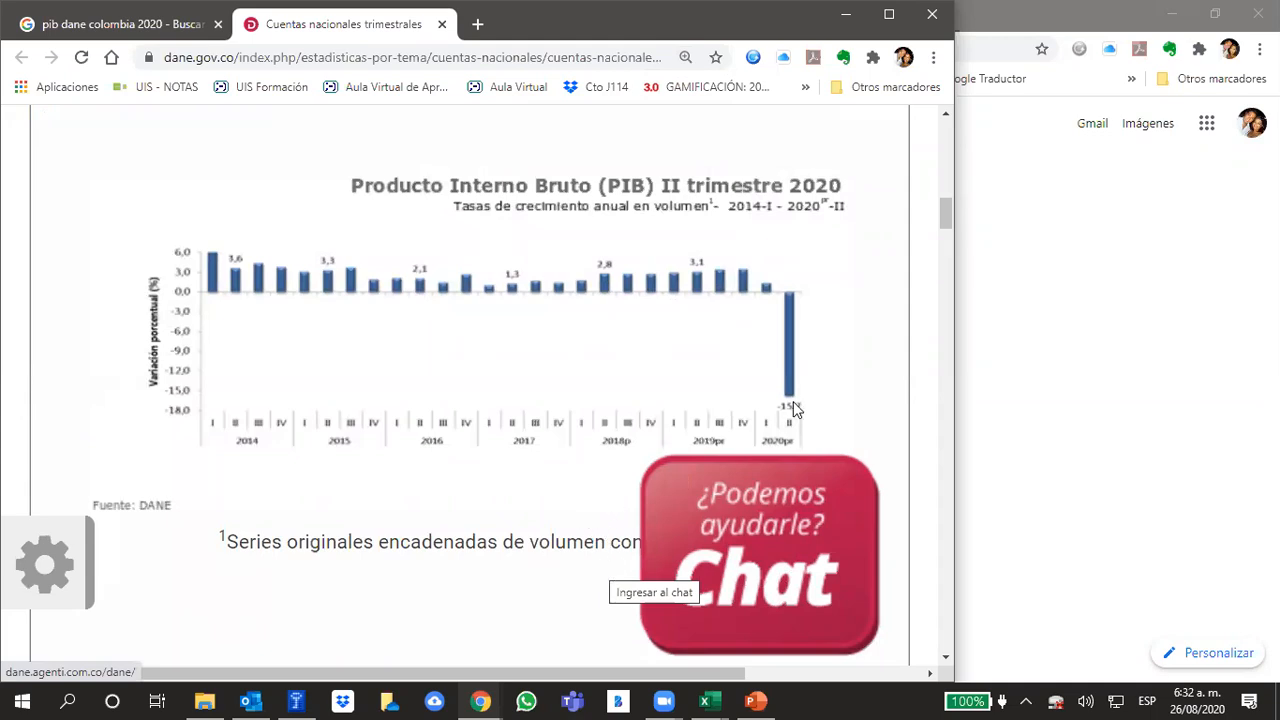
key(ctrl+plus)
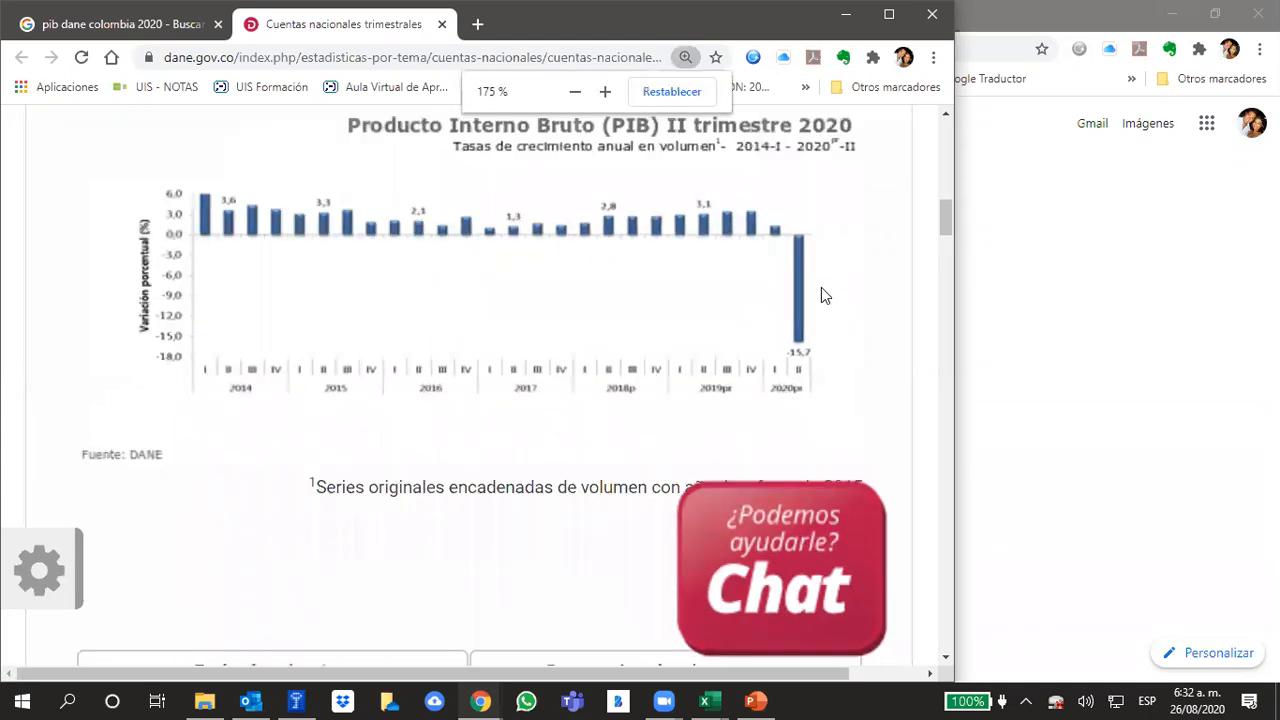
key(ctrl+plus)
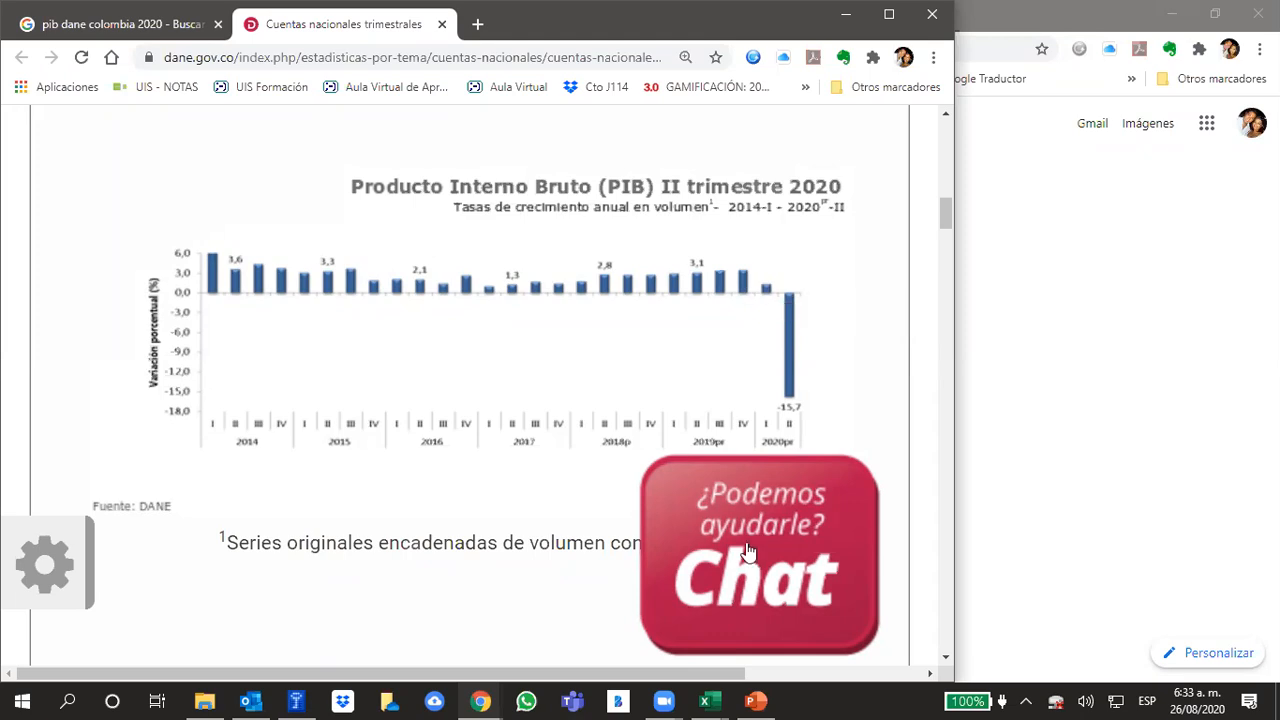
Switch to the Plantillas Análisis Financiero workbook in Excel and inspect the year 1 unit growth rate and the year 0 annual and daily units
click(705, 701)
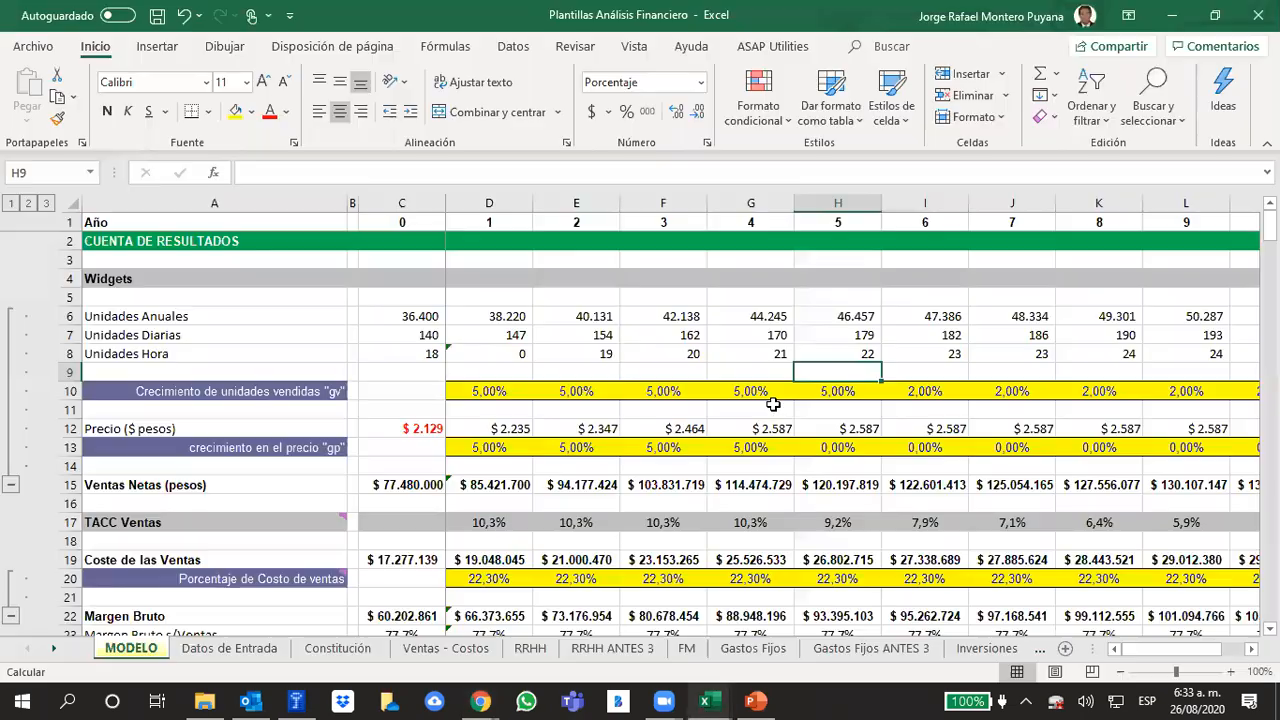
click(510, 390)
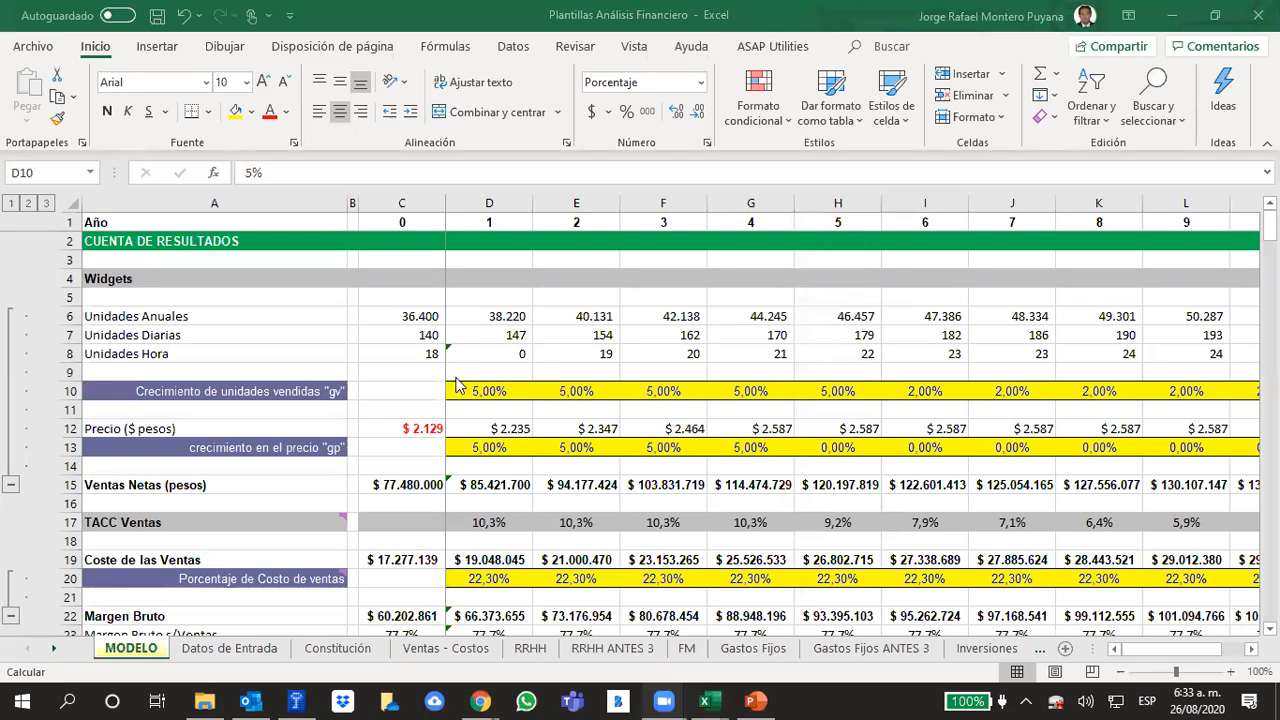
click(418, 315)
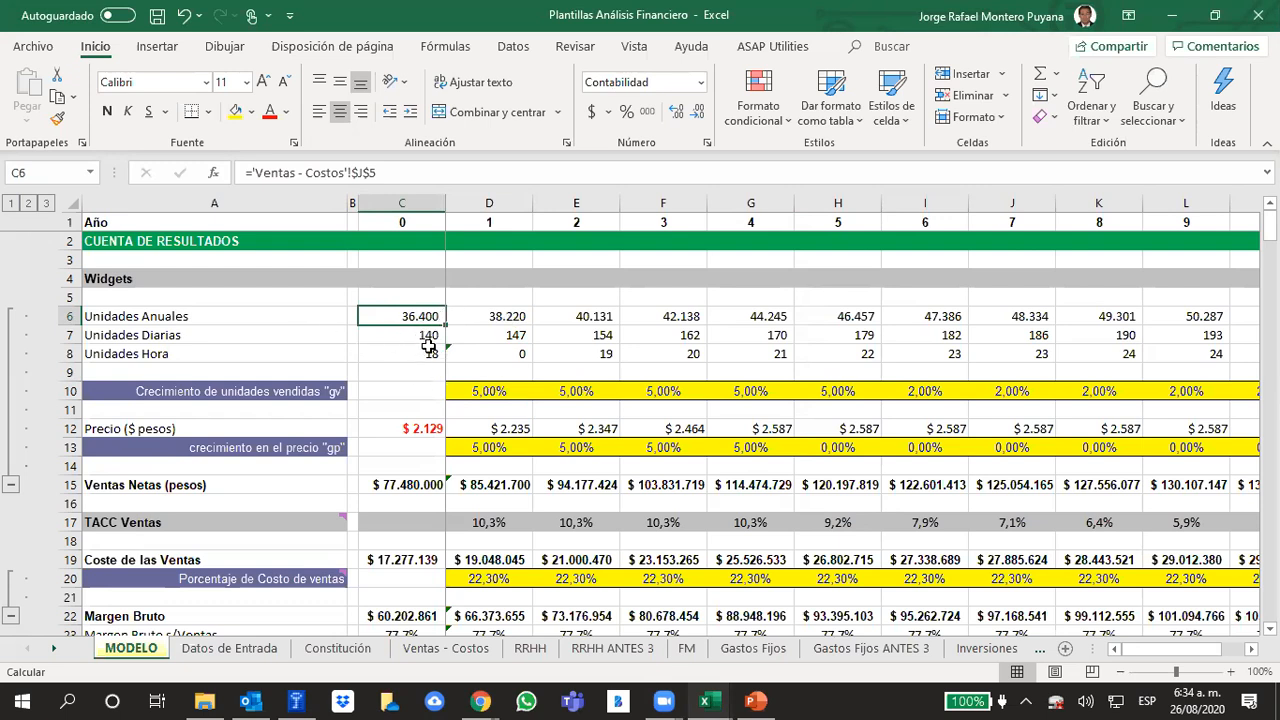
click(428, 338)
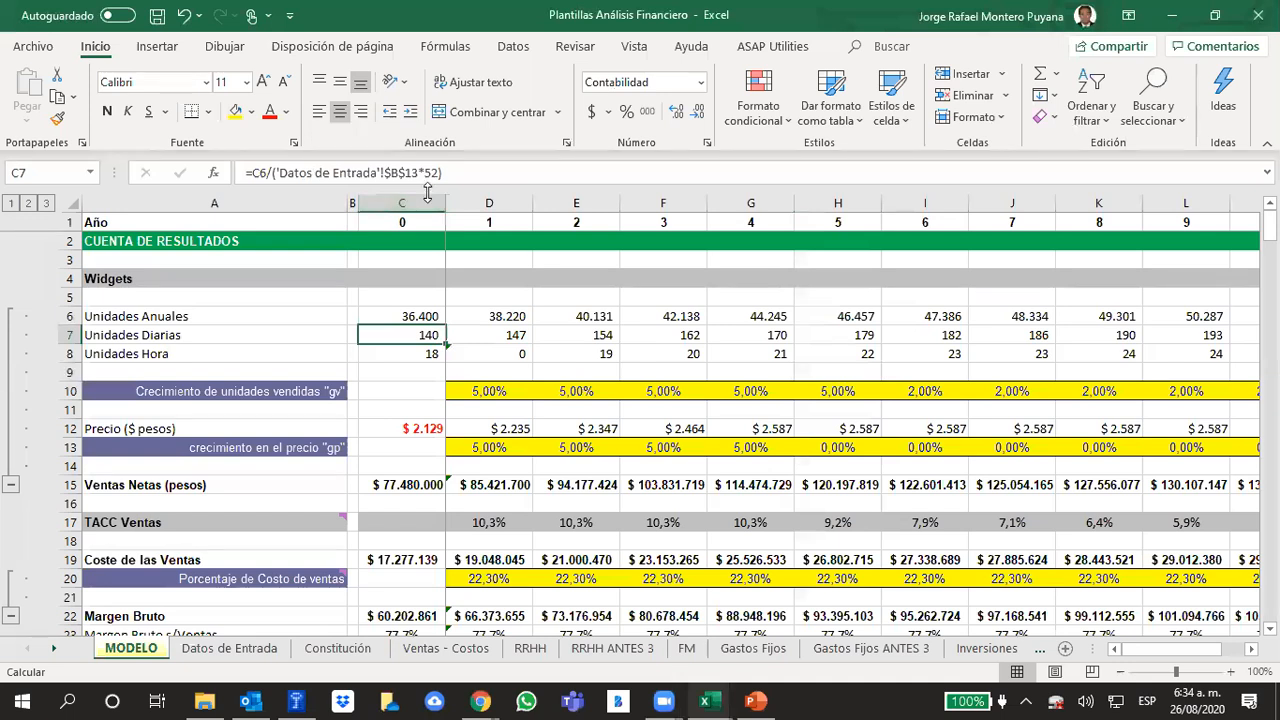
Check the number of working days per week on the Datos de Entrada sheet
click(213, 655)
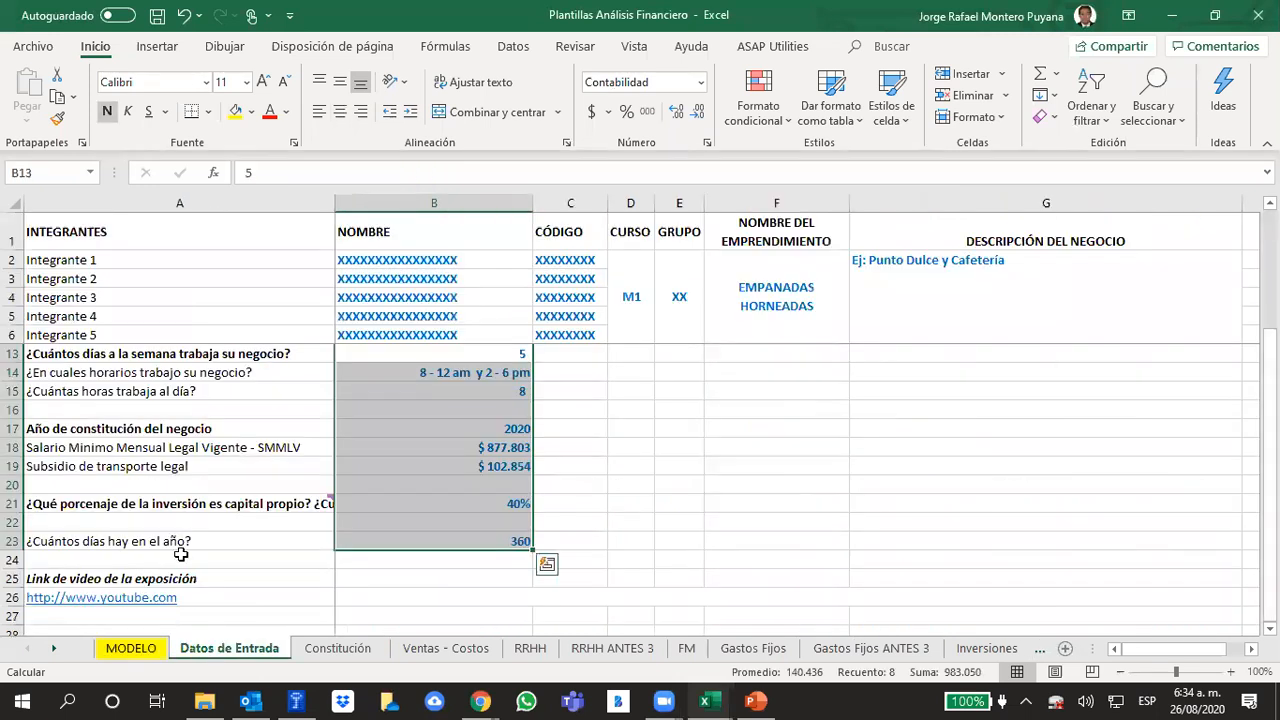
scroll(186, 452, up, 1)
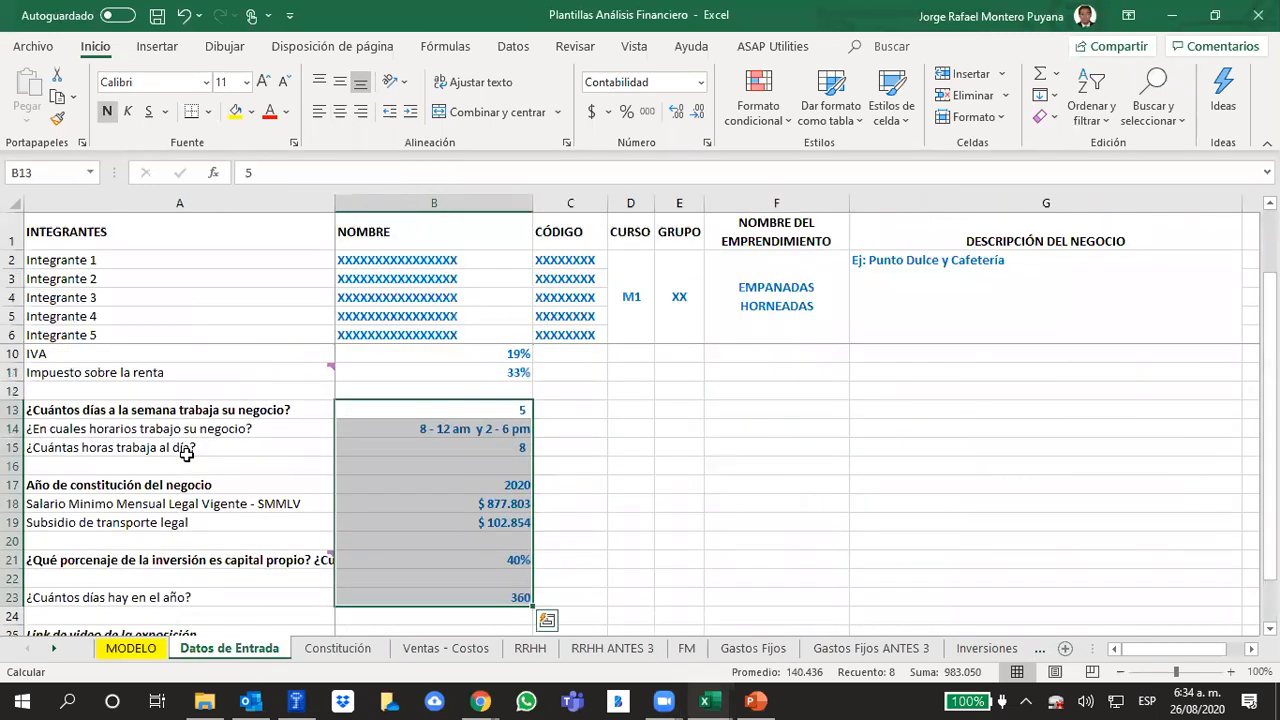
click(470, 408)
click(702, 432)
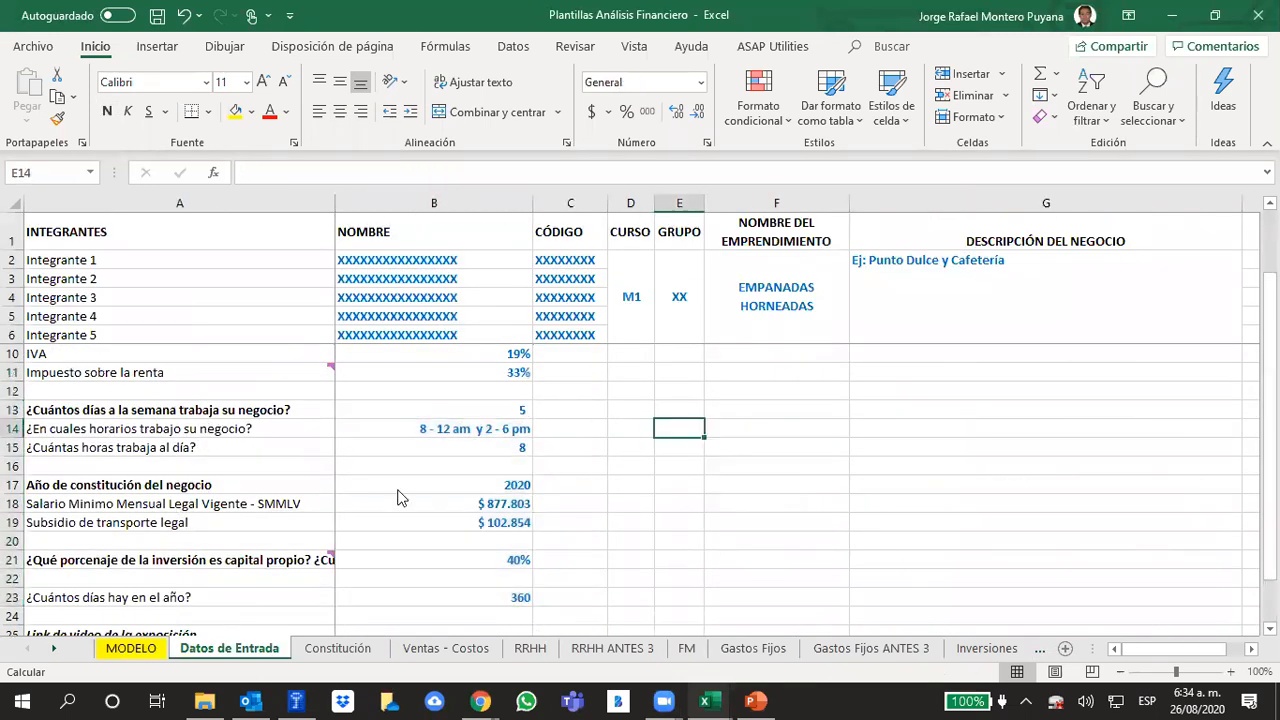
Return to the MODELO sheet and compare the Unidades Diarias formulas for years 1 and 0
click(140, 650)
click(520, 335)
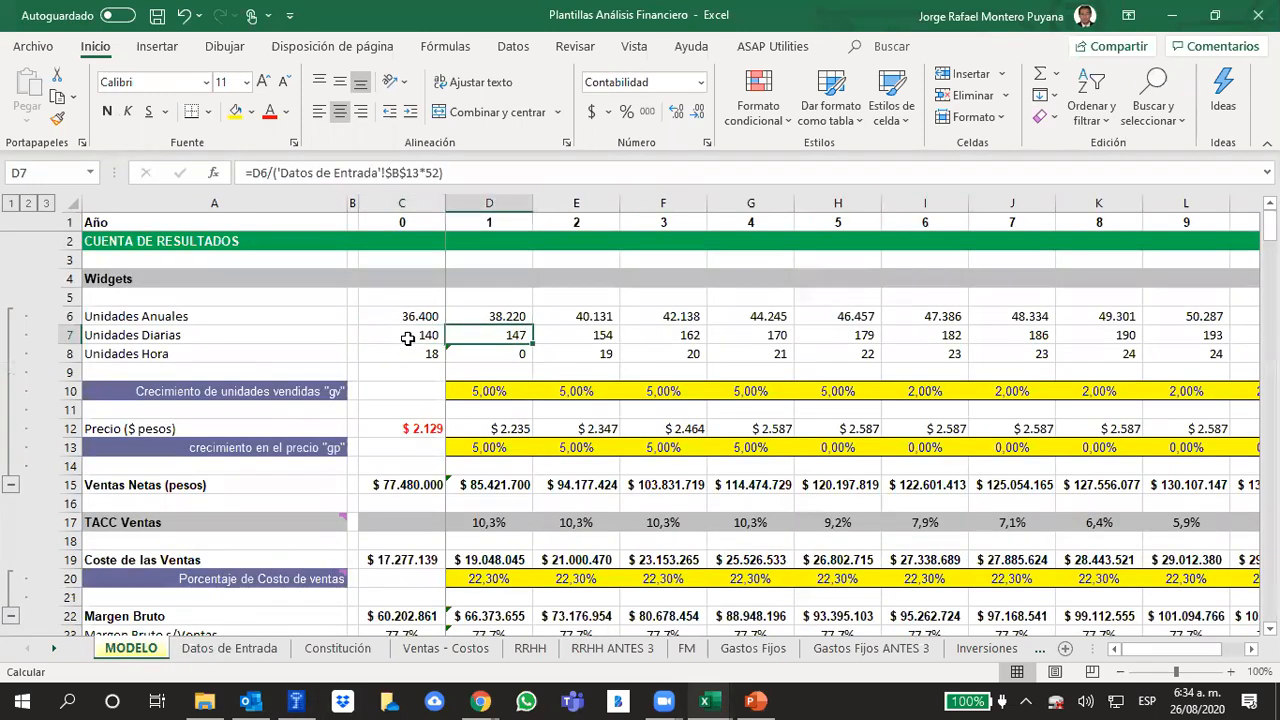
click(408, 339)
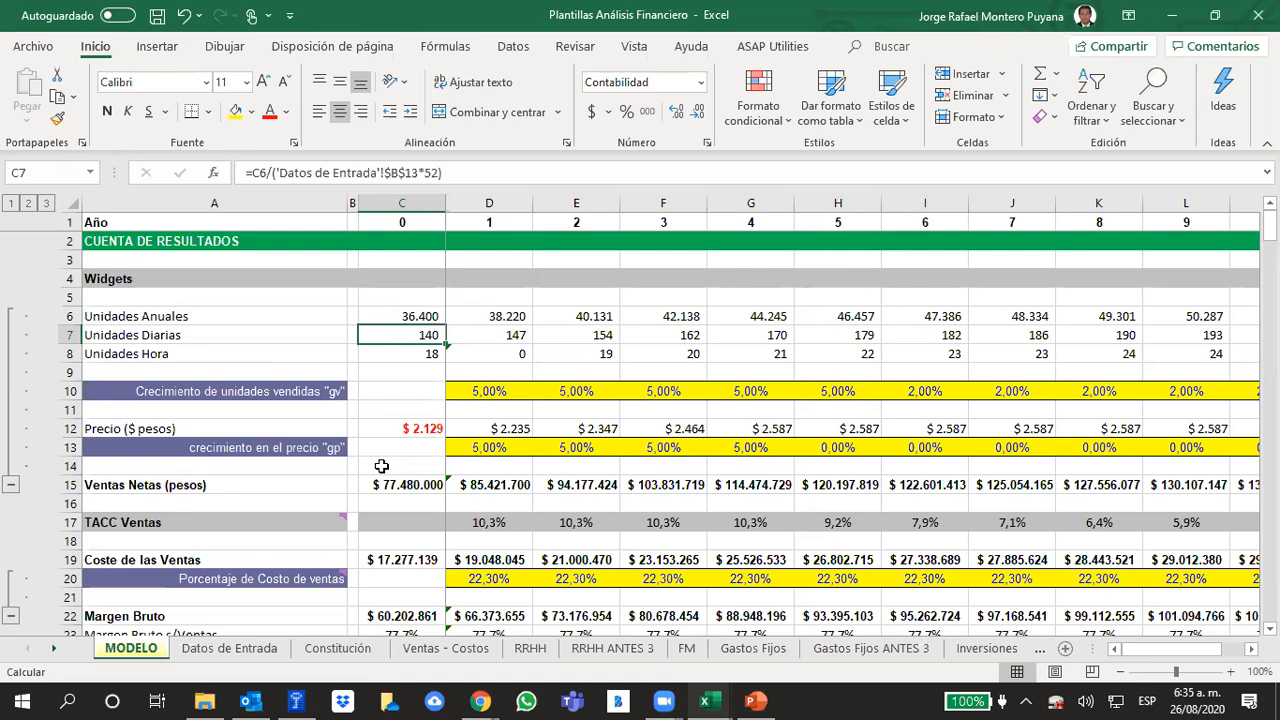
Inspect the year 0 Unidades Hora formula and the hours worked per day on the Datos de Entrada sheet that it uses
key(Down)
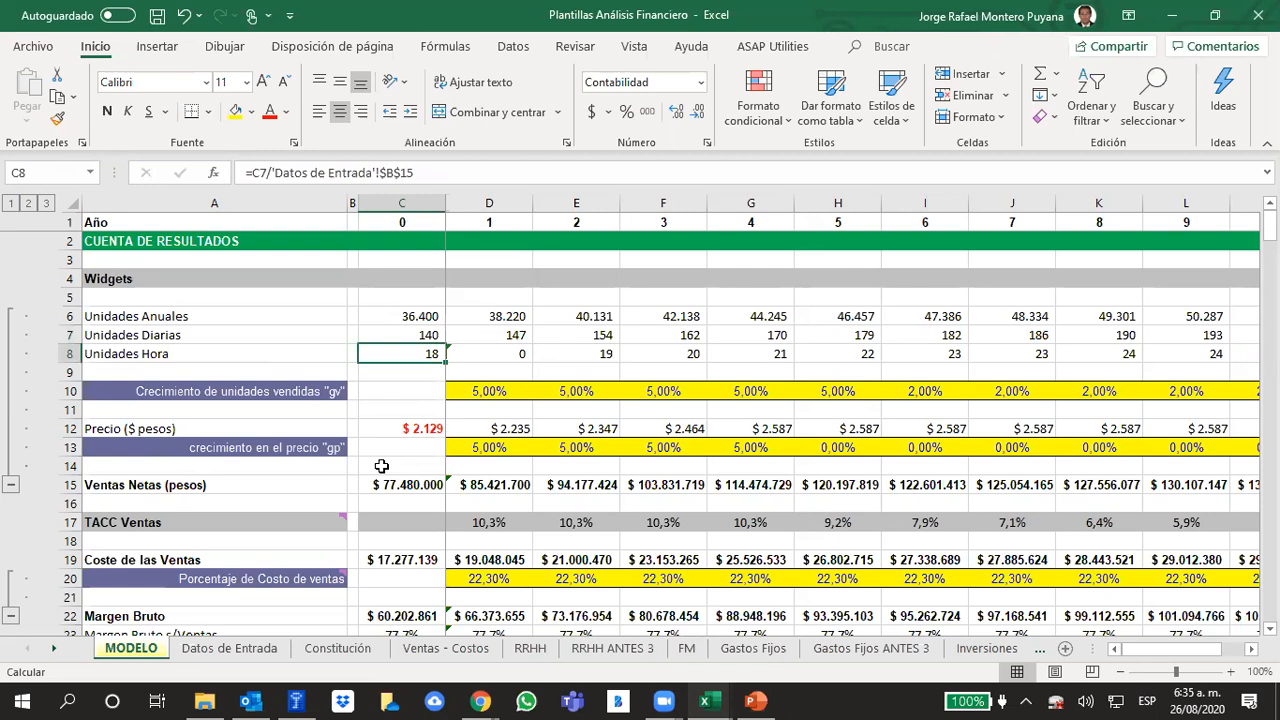
click(187, 658)
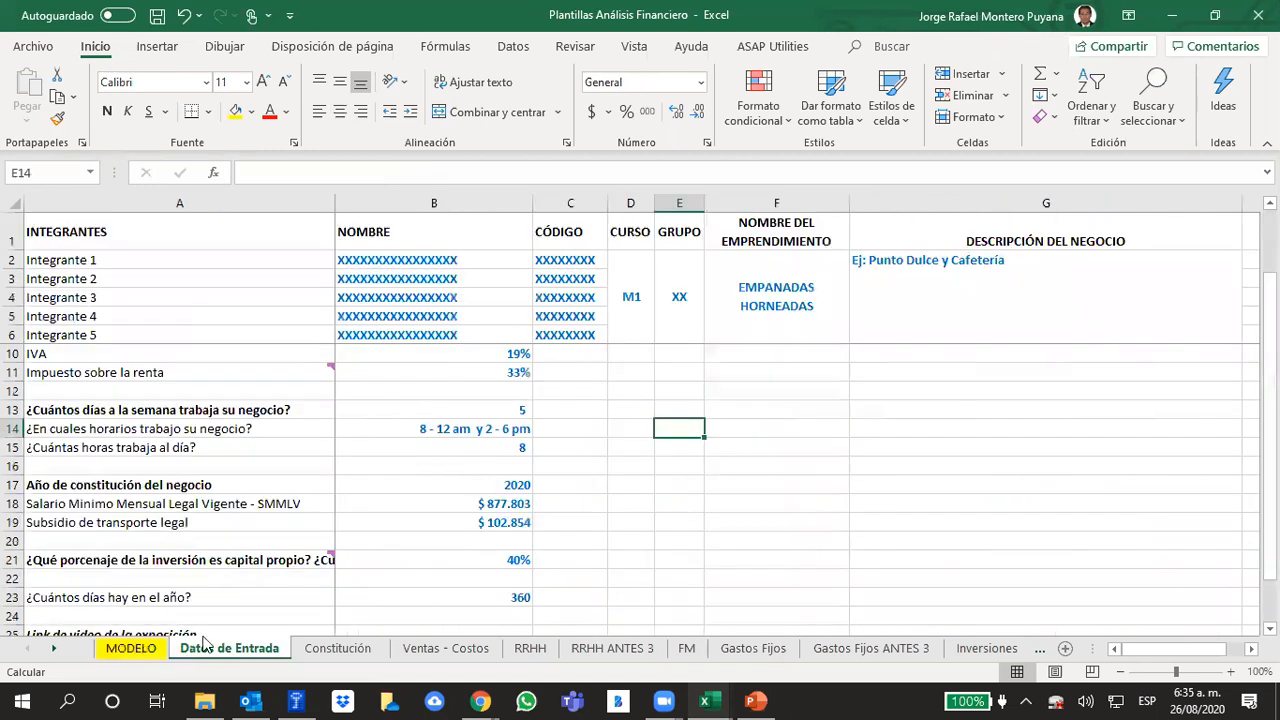
click(490, 449)
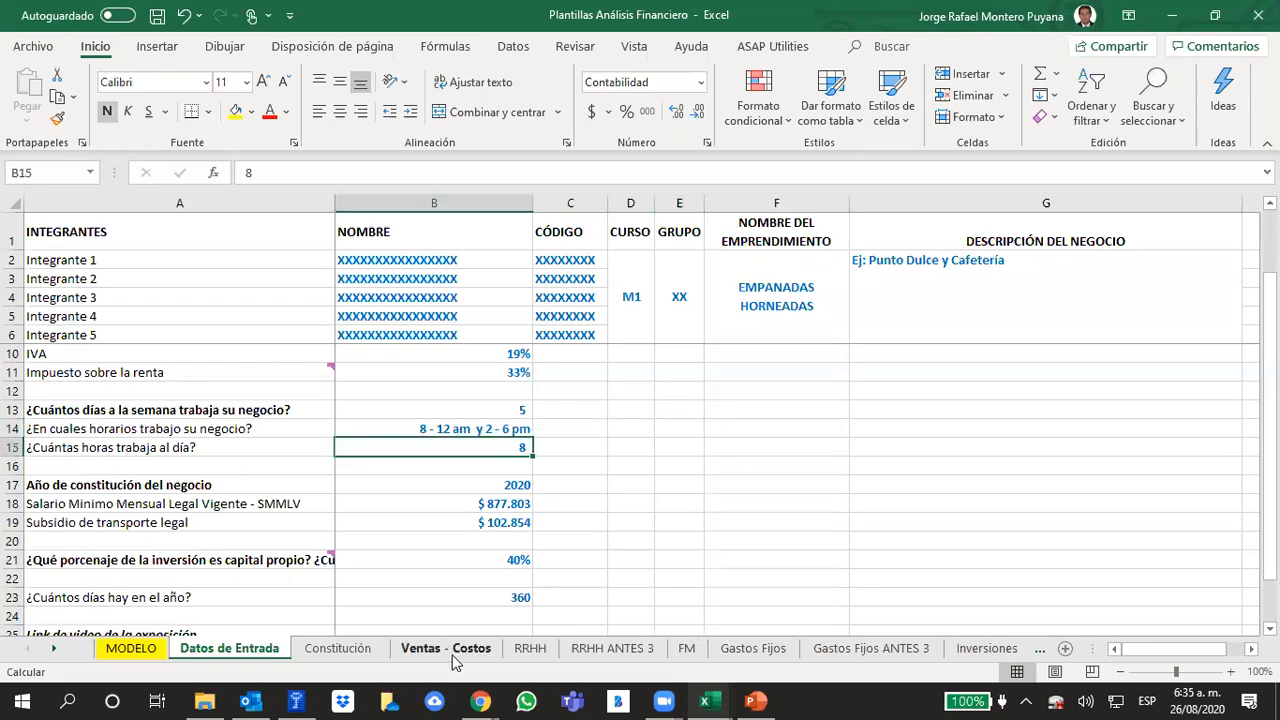
Return to the MODELO sheet and review the year 1 Unidades Anuales formula and the Crecimiento de unidades vendidas row
click(131, 648)
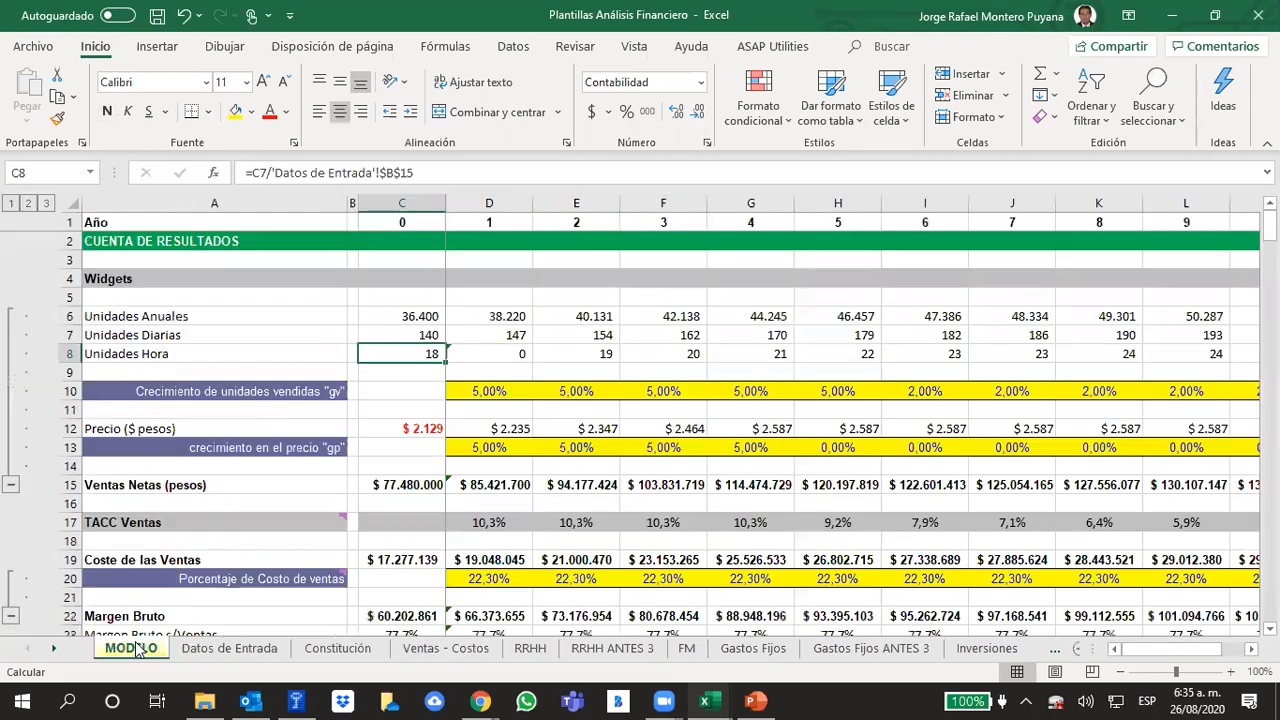
click(546, 352)
click(427, 353)
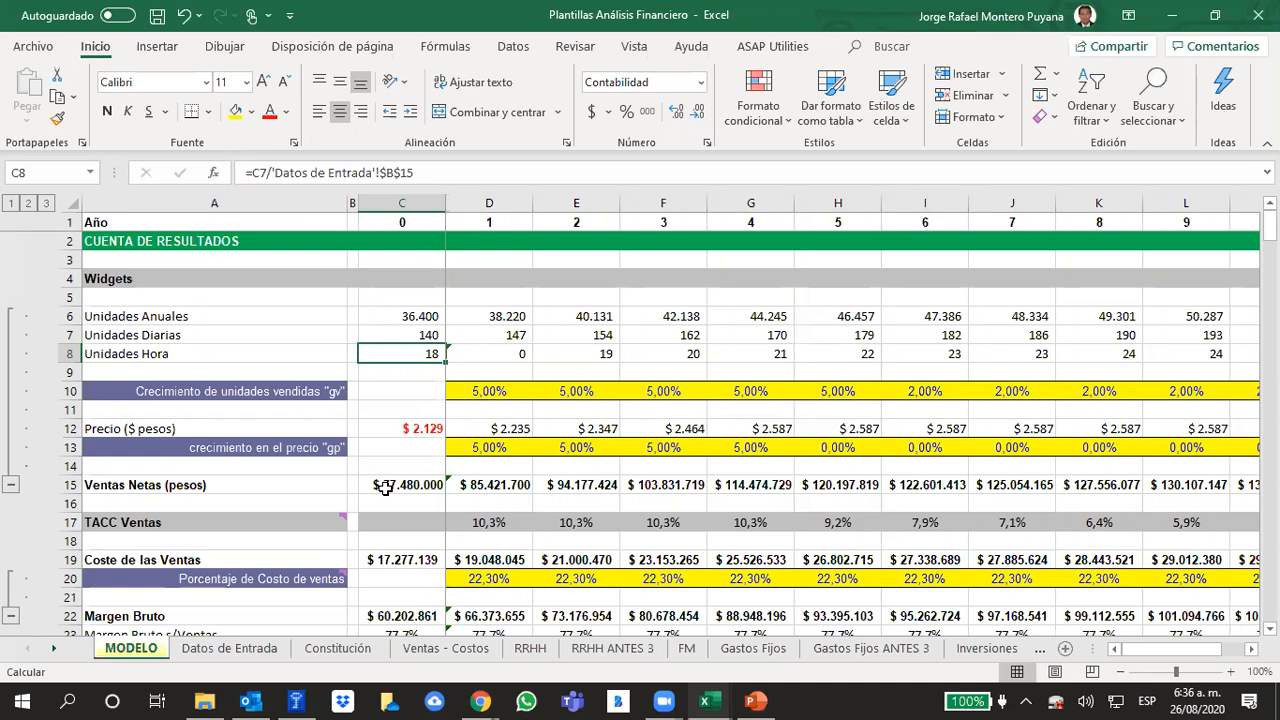
key(XF86AudioLowerVolume)
key(XF86AudioLowerVolume)
key(XF86AudioLowerVolume)
key(XF86AudioLowerVolume)
key(XF86AudioLowerVolume)
key(XF86AudioLowerVolume)
key(XF86AudioLowerVolume)
key(XF86AudioLowerVolume)
key(XF86AudioLowerVolume)
key(XF86AudioLowerVolume)
key(XF86AudioLowerVolume)
key(XF86AudioLowerVolume)
key(XF86AudioLowerVolume)
key(XF86AudioLowerVolume)
key(XF86AudioLowerVolume)
key(XF86AudioLowerVolume)
key(XF86AudioLowerVolume)
key(XF86AudioLowerVolume)
key(XF86AudioLowerVolume)
key(XF86AudioLowerVolume)
click(480, 320)
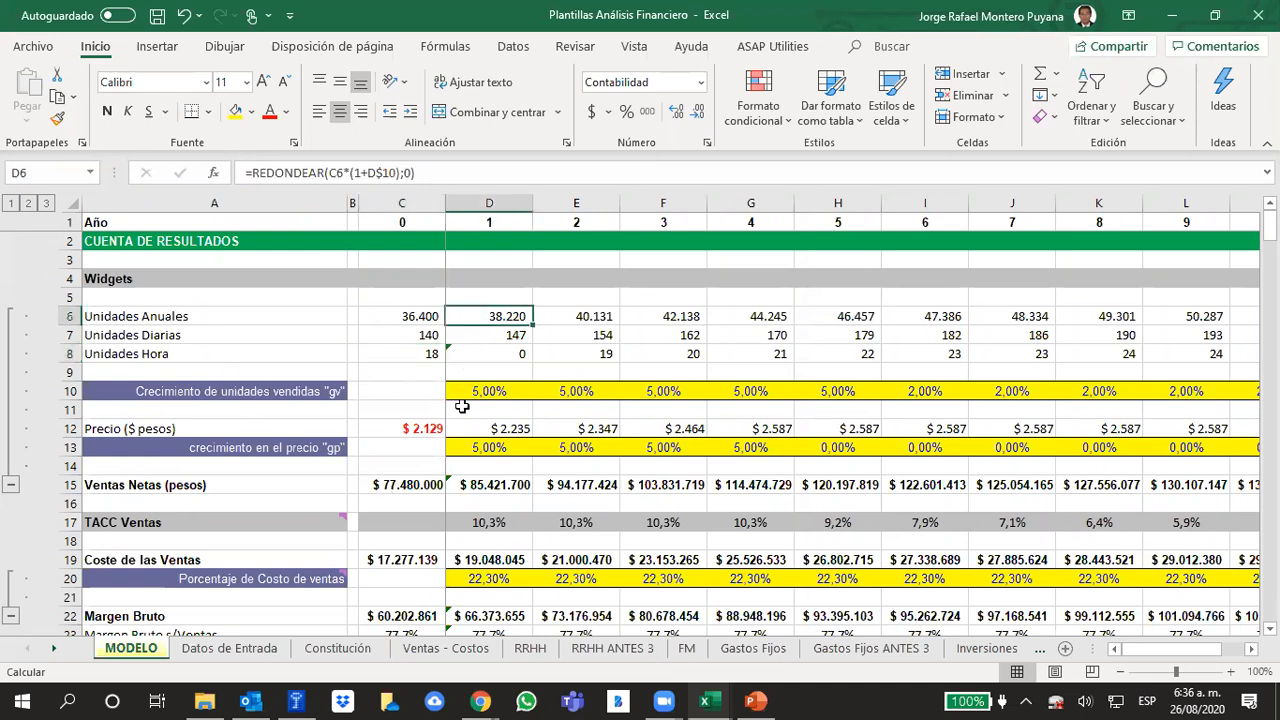
click(62, 391)
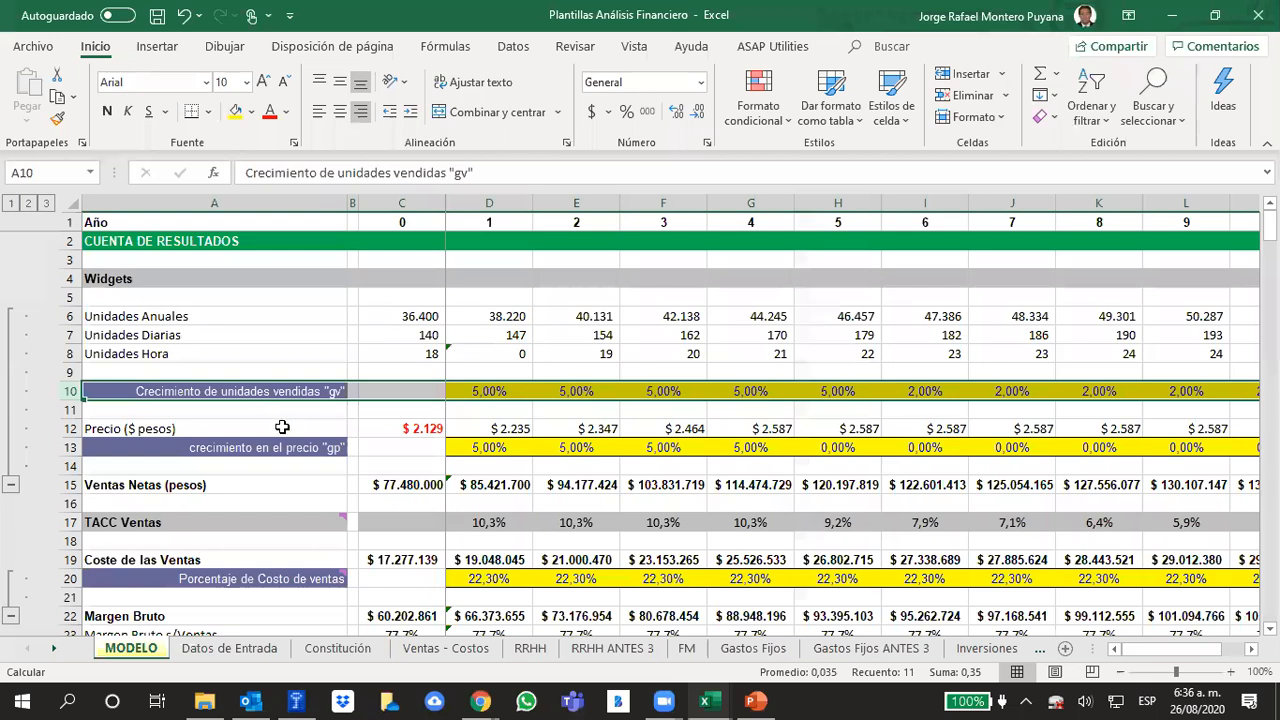
click(550, 408)
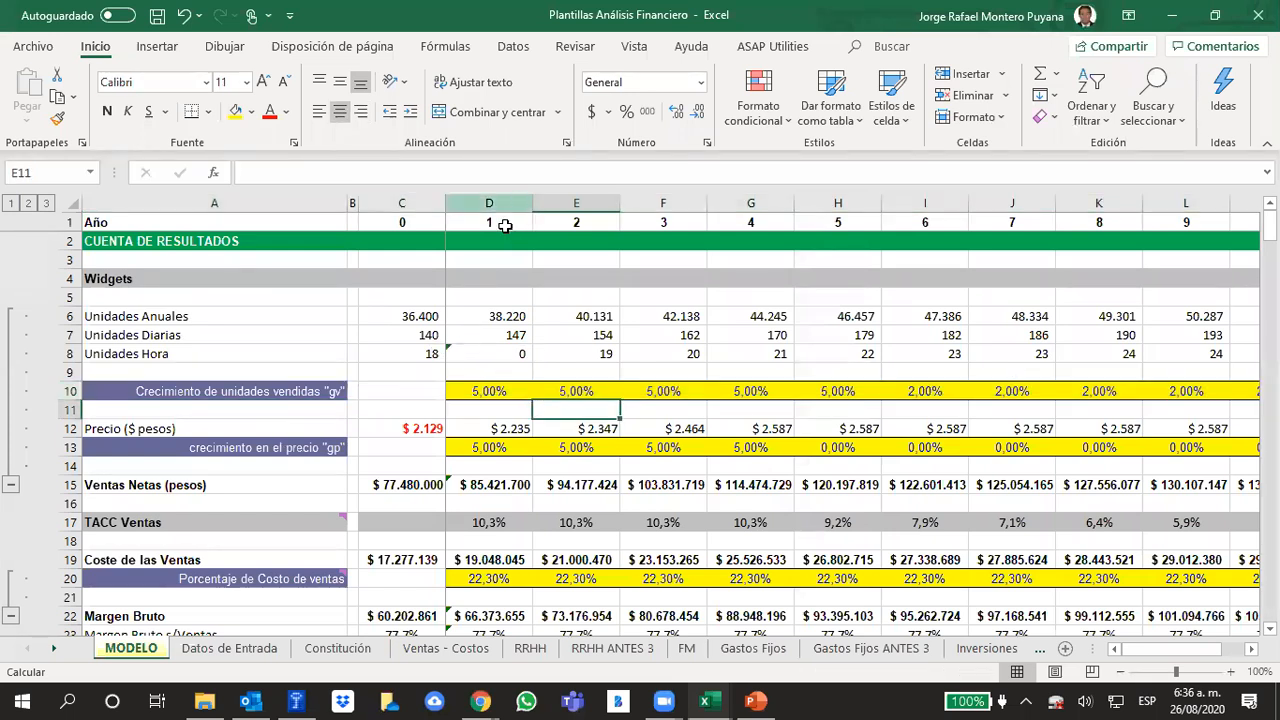
Correct the year 1 Unidades Hora formula by filling it from year 0, and check that it divides Unidades Diarias by daily hours
click(494, 355)
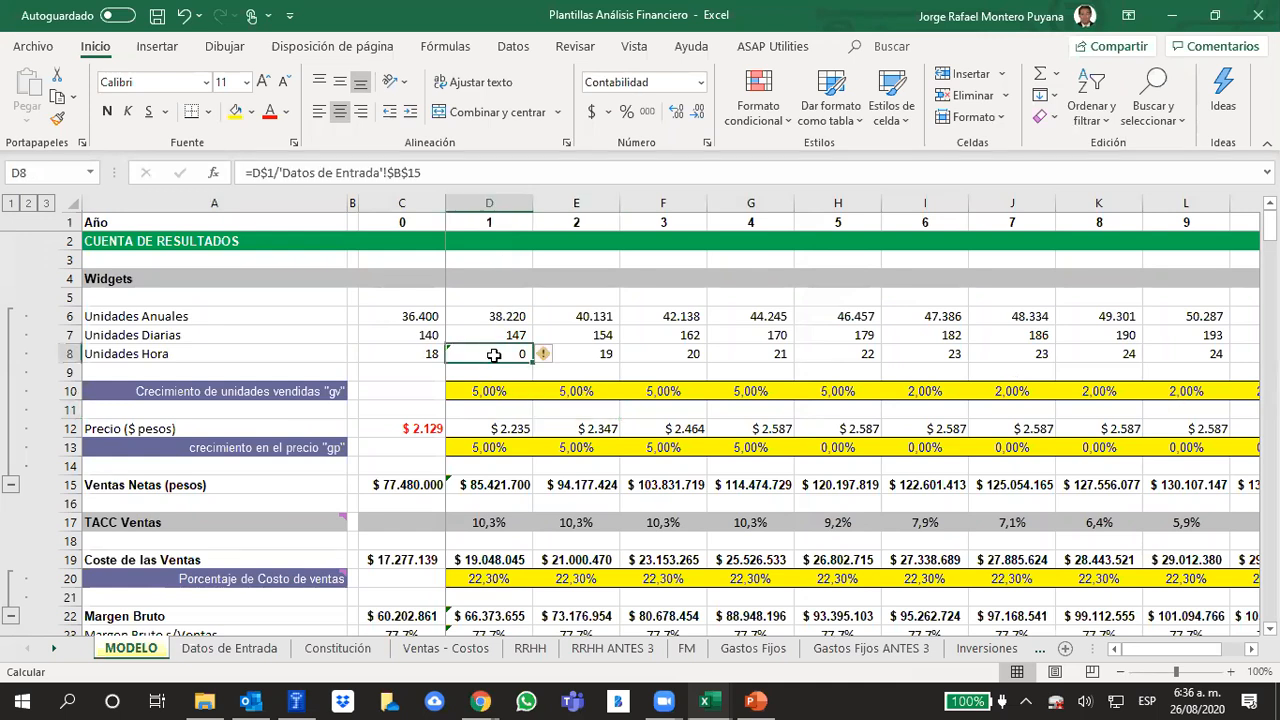
click(428, 355)
drag(459, 360, 553, 358)
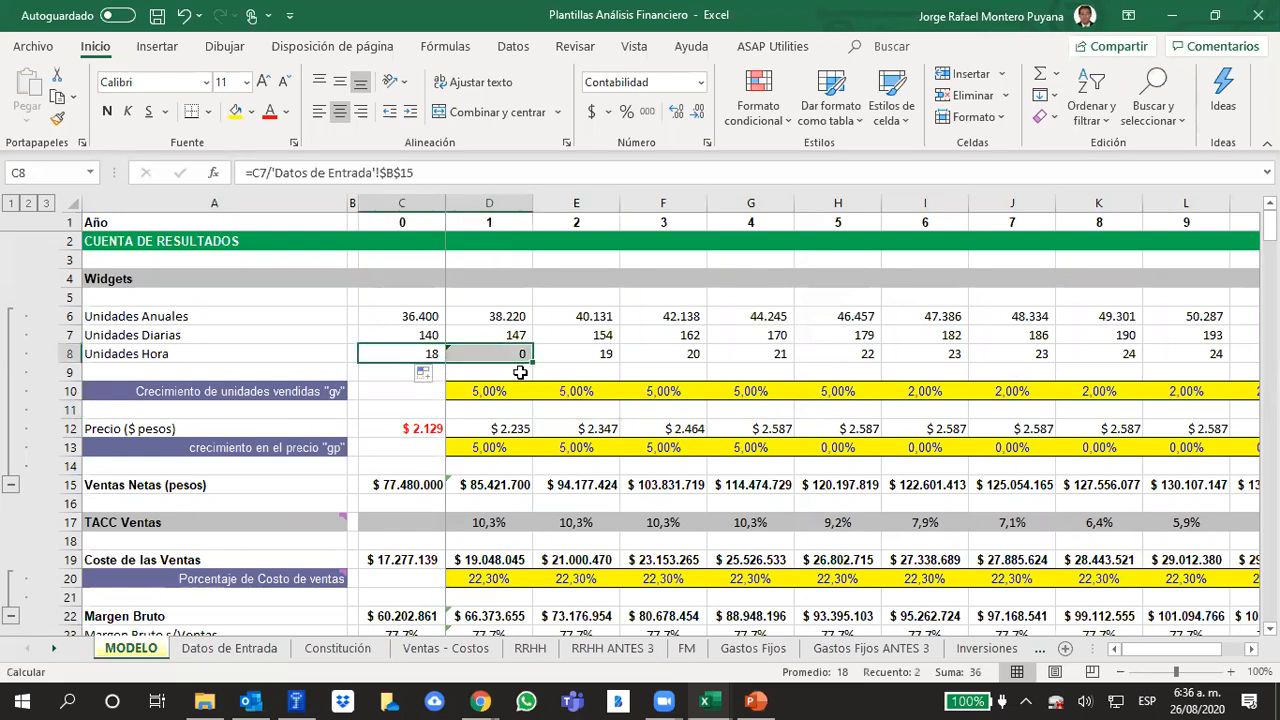
click(380, 358)
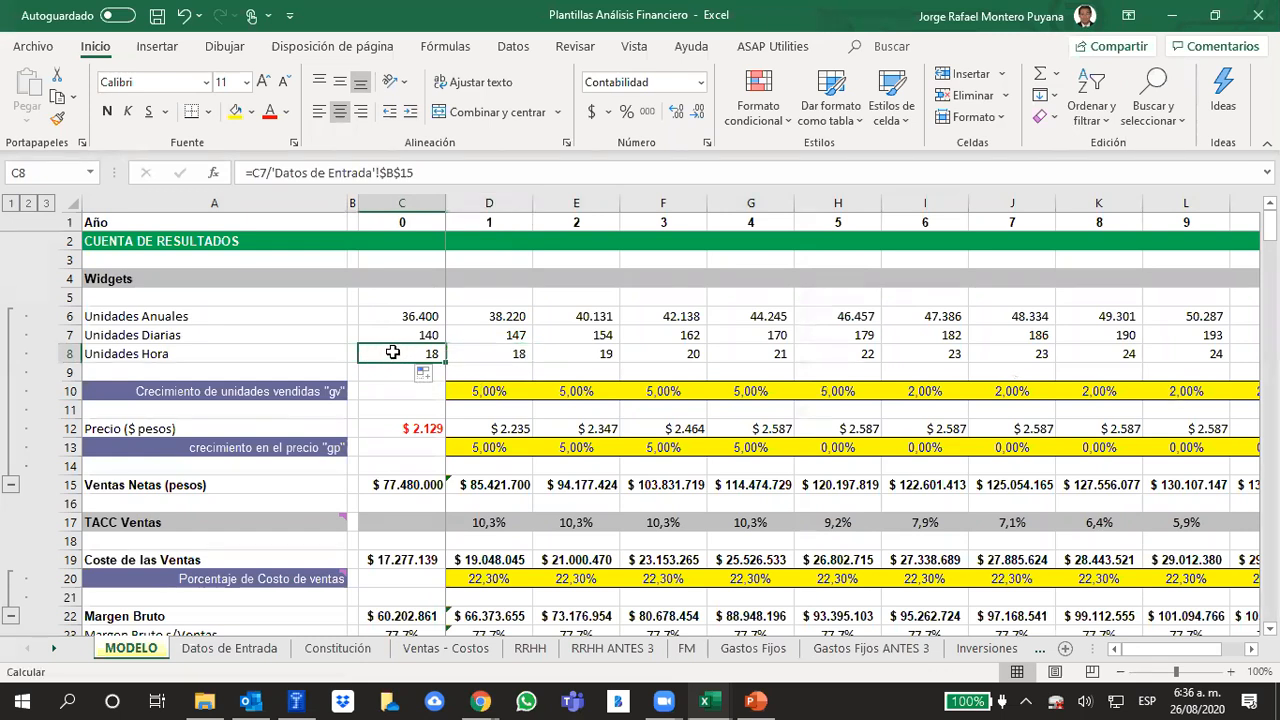
click(518, 360)
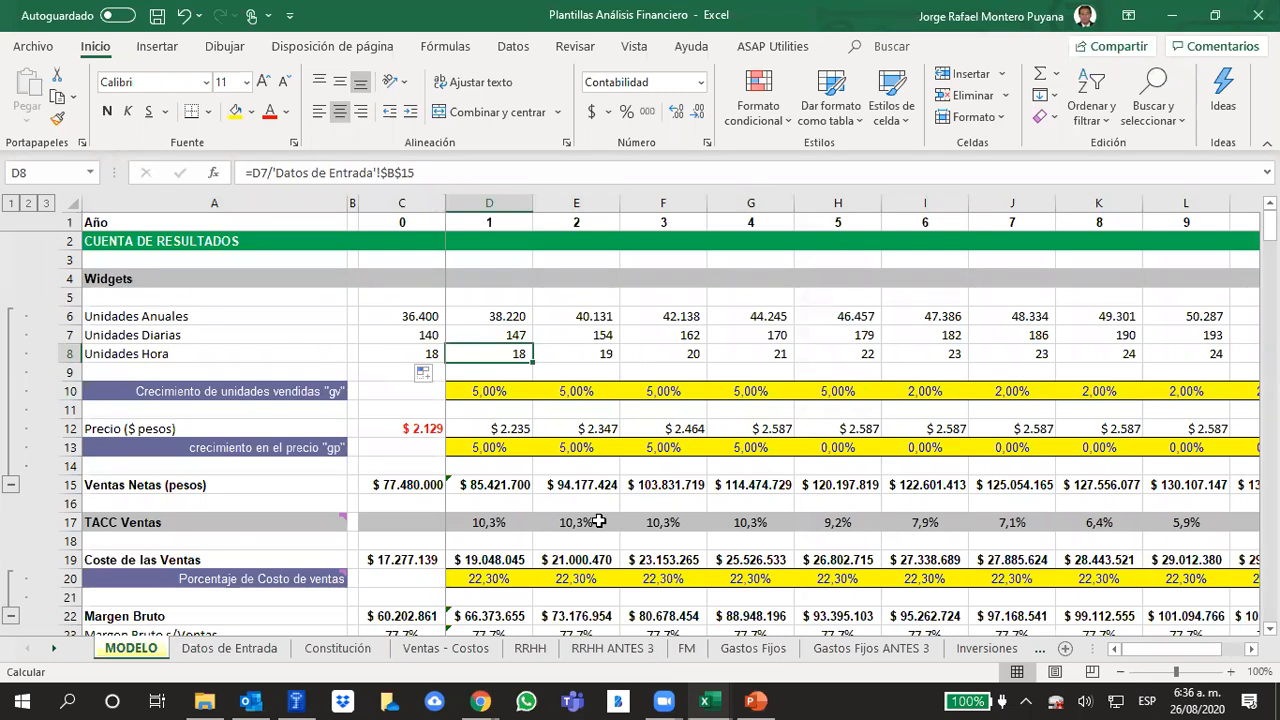
Examine the year 1 Unidades Diarias and Unidades Hora formulas and the Unidades Diarias row across all years
click(518, 335)
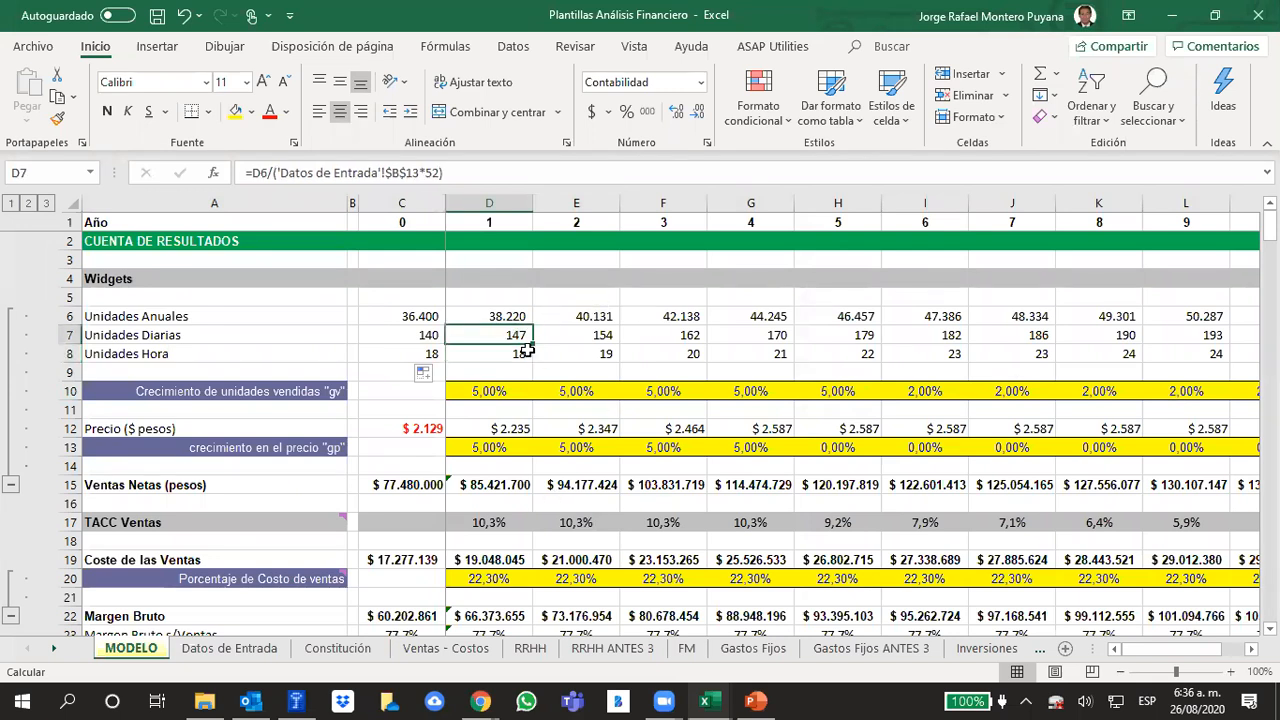
click(500, 352)
click(502, 339)
click(68, 335)
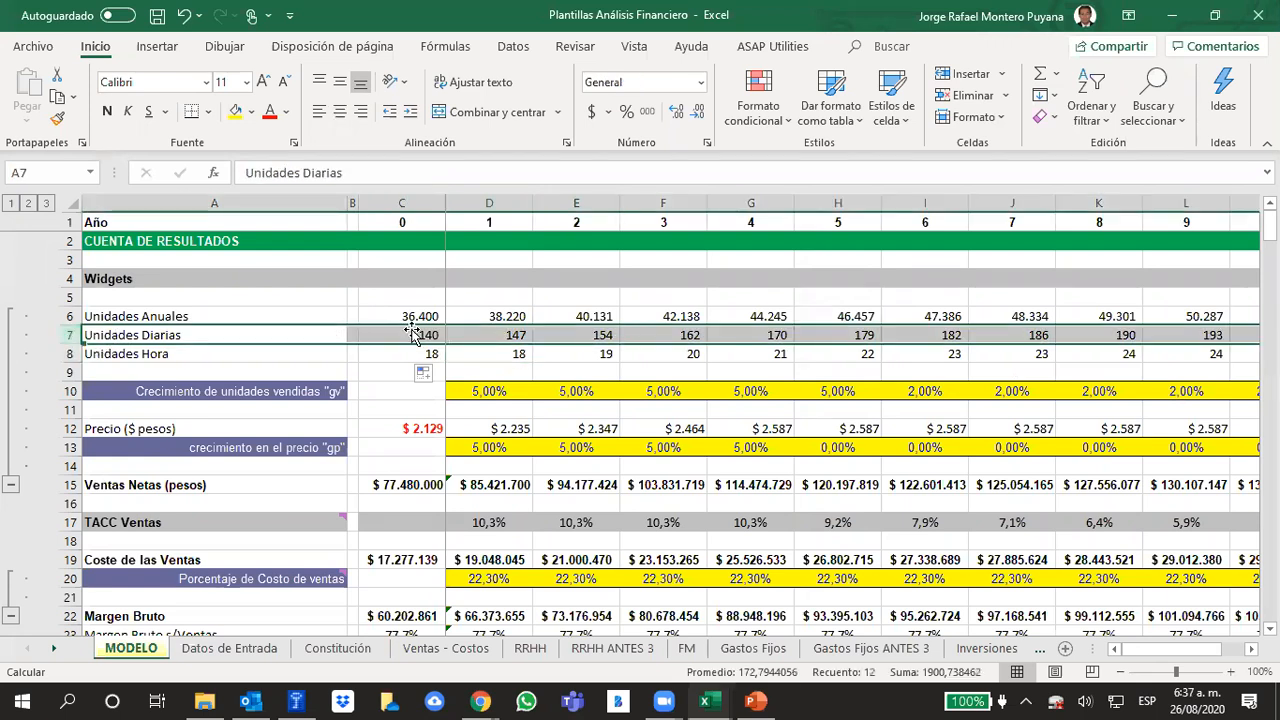
click(504, 353)
Set the year 1 growth in units sold to 1% and check its effect on the year 1 Unidades Diarias
click(484, 390)
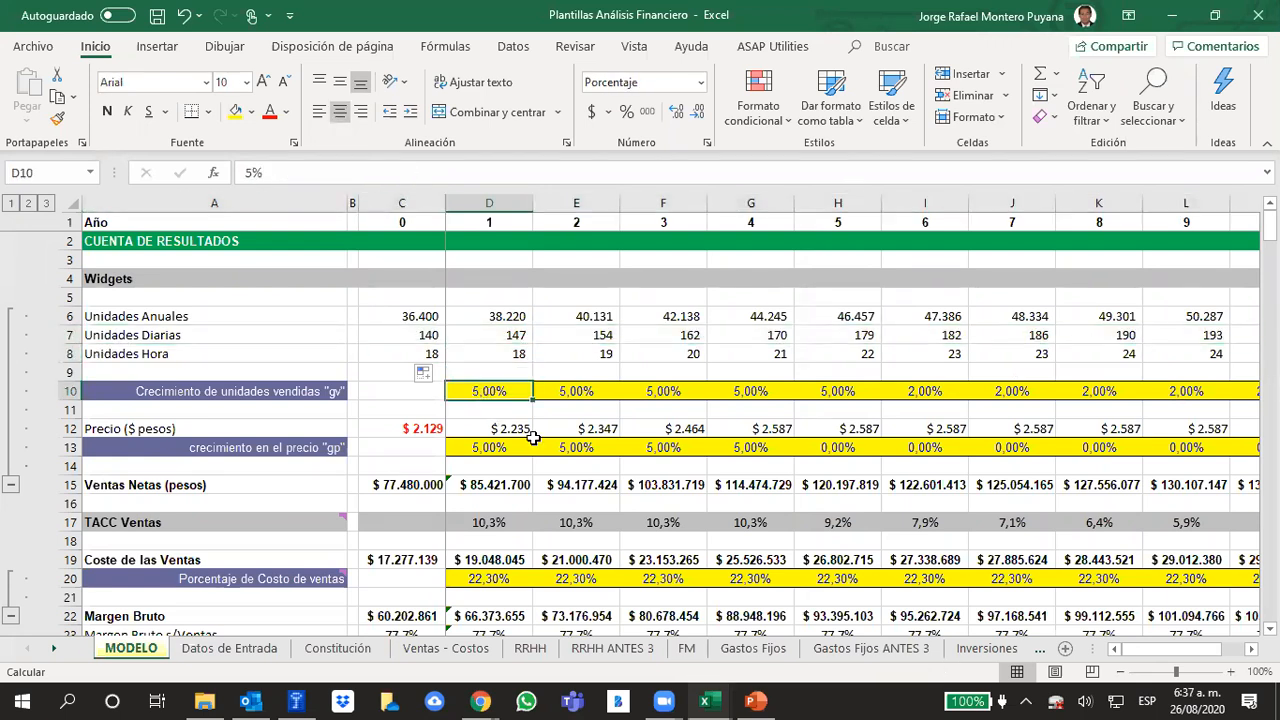
text(1)
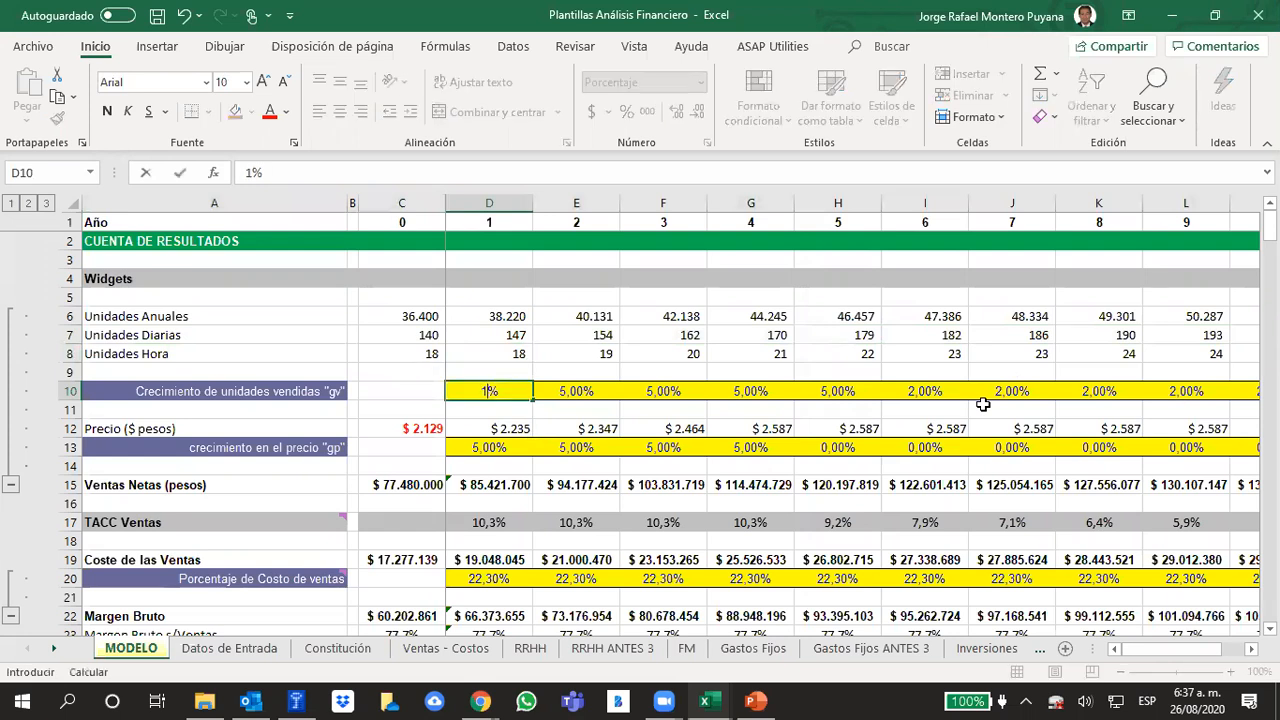
key(Return)
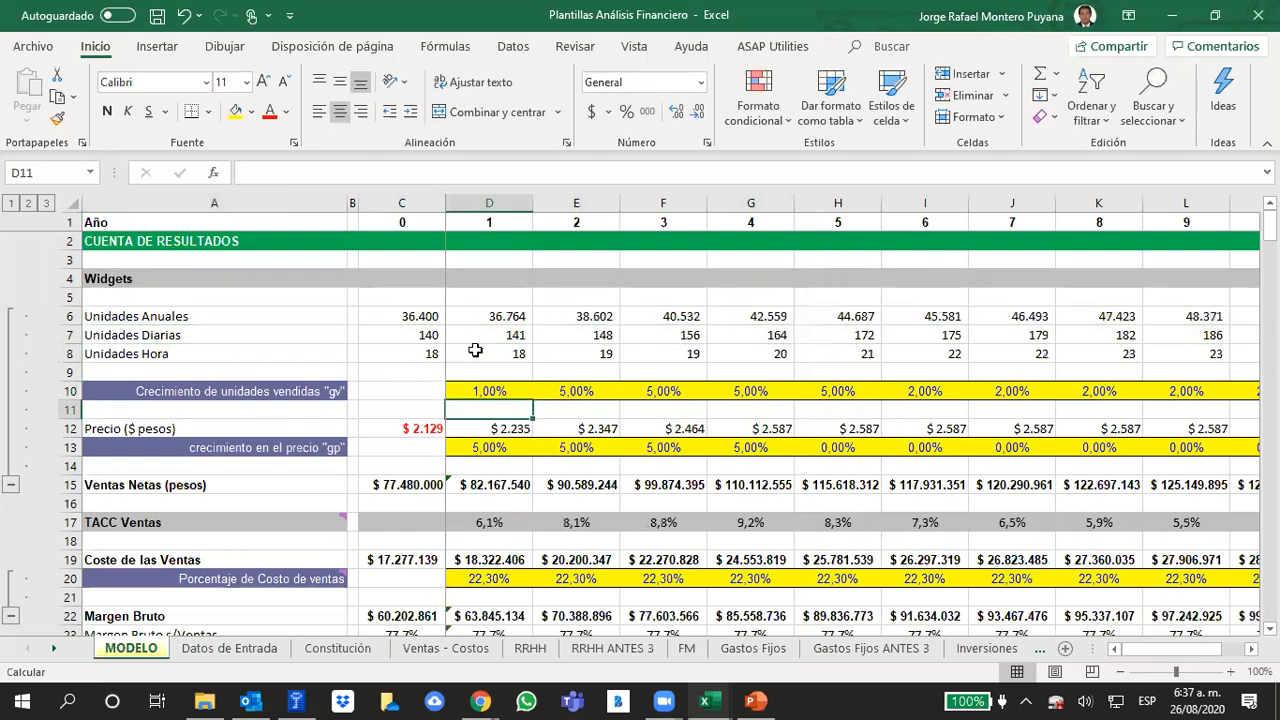
click(492, 335)
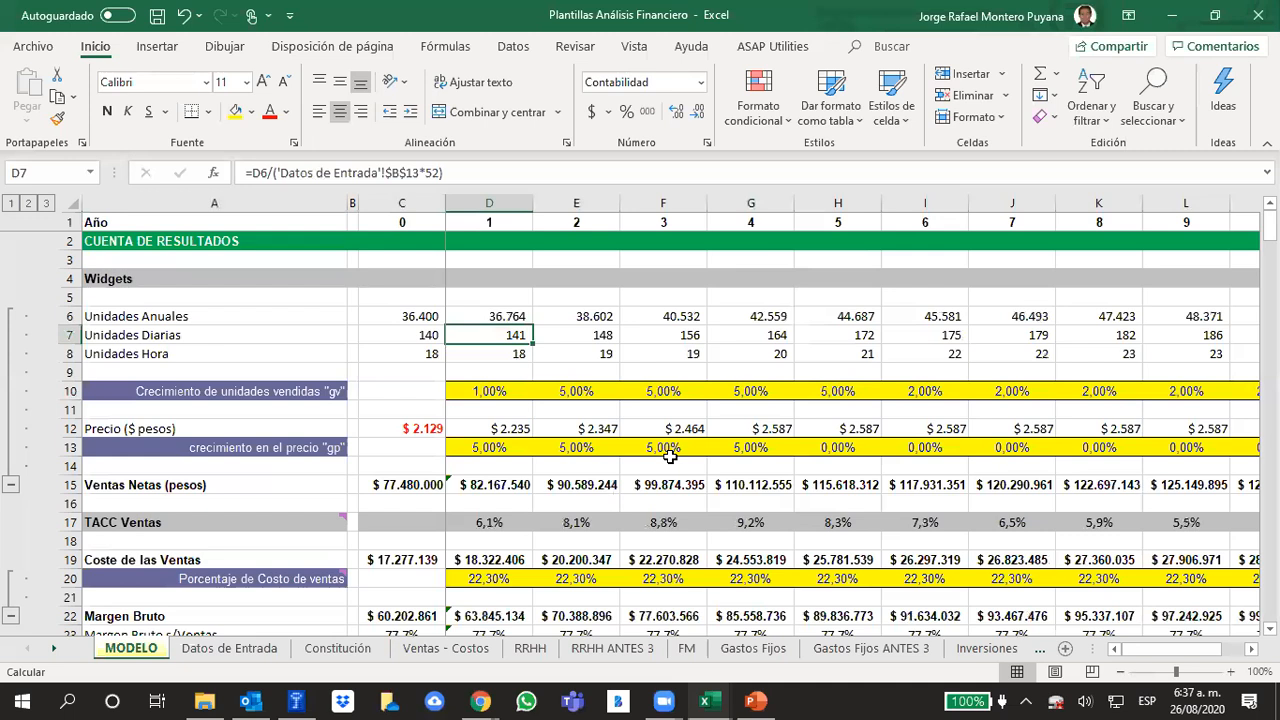
click(492, 220)
click(496, 339)
Set the Crecimiento de unidades vendidas rate to 1% for years 2 through 5
key(Right)
key(Down)
key(Down)
key(Down)
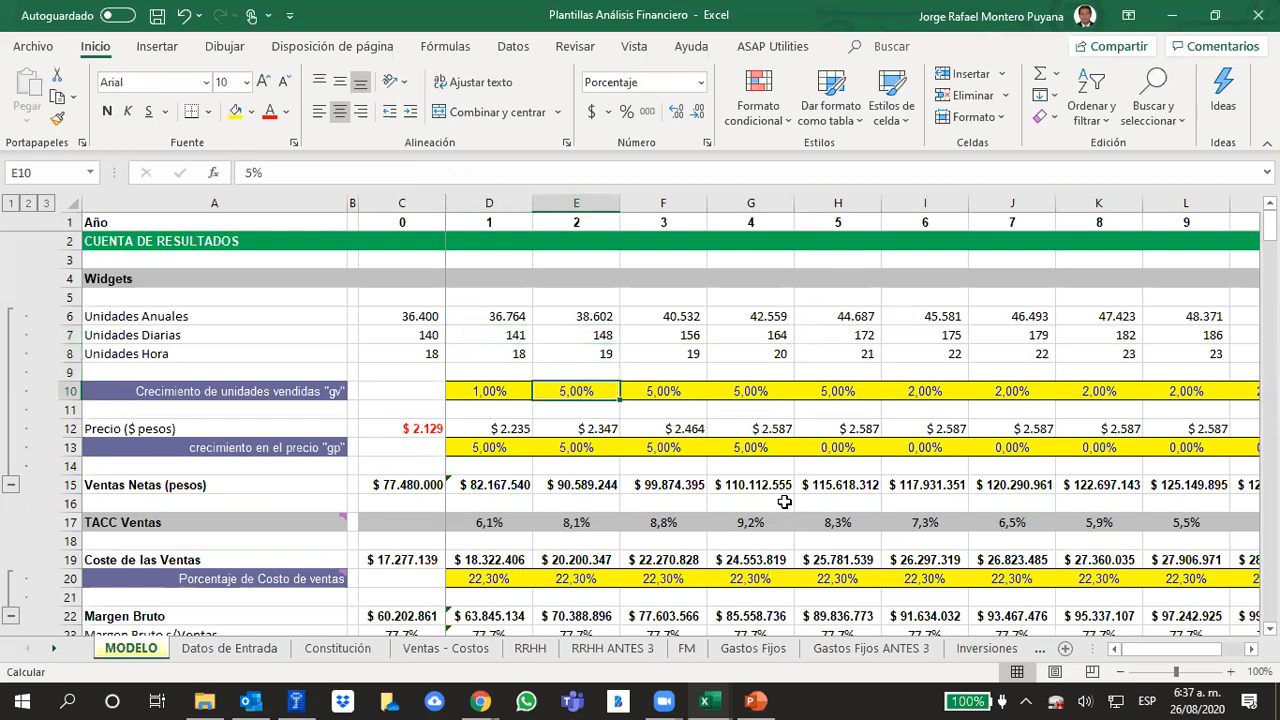
text(1%)
key(Right)
text(1%)
key(Right)
text(1%)
key(Right)
text(5%)
key(BackSpace)
key(BackSpace)
text(1%)
key(Right)
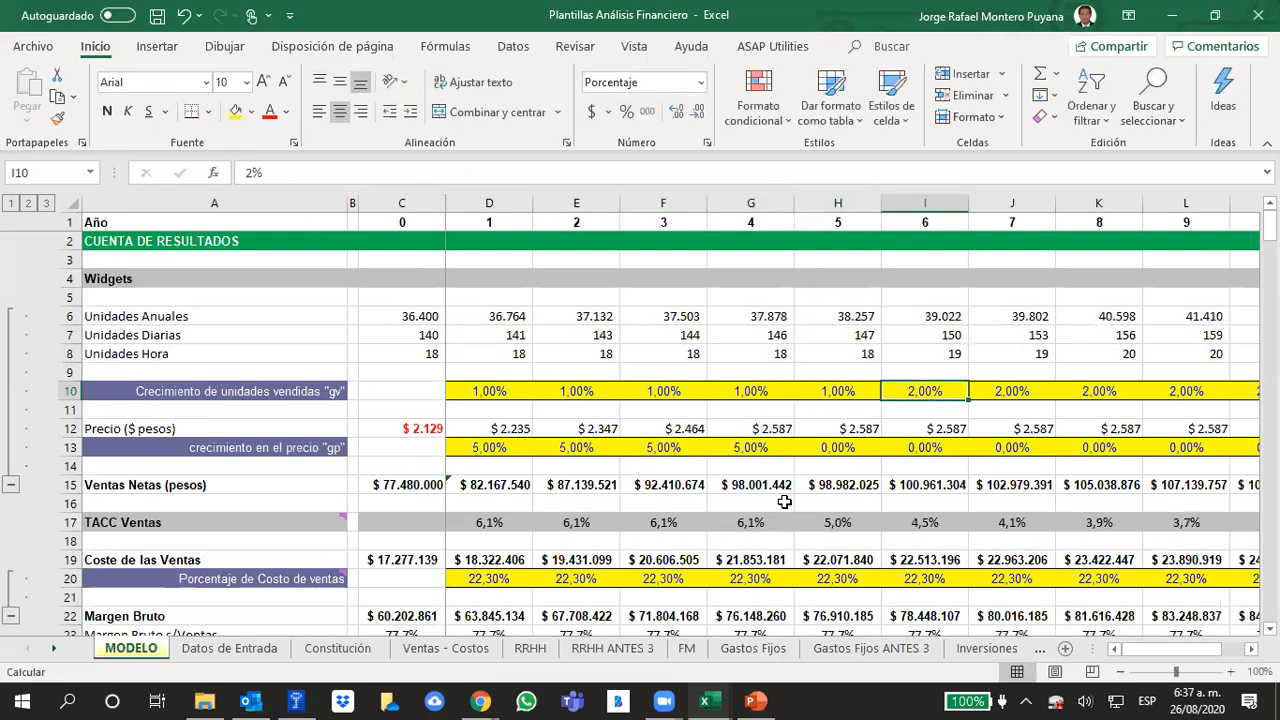
Review the Unidades Diarias projection from year 1 through year 10
click(1172, 15)
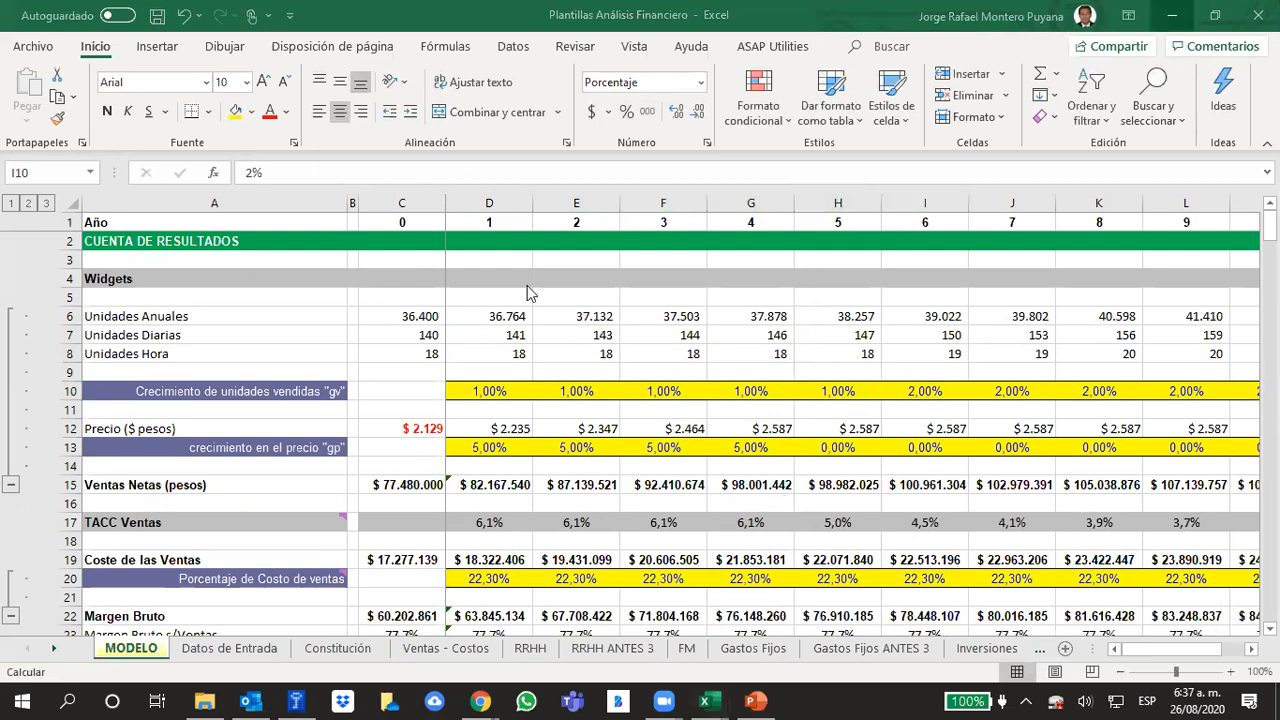
drag(512, 335, 1082, 336)
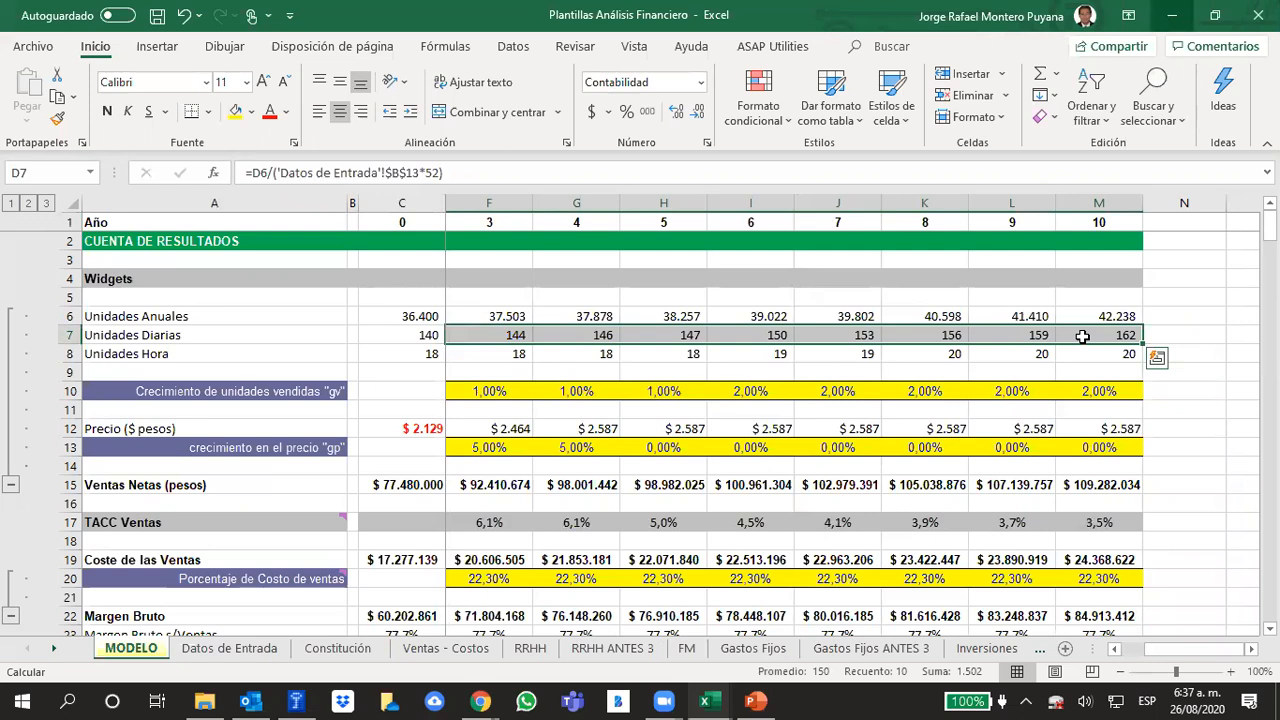
drag(1172, 648, 1043, 649)
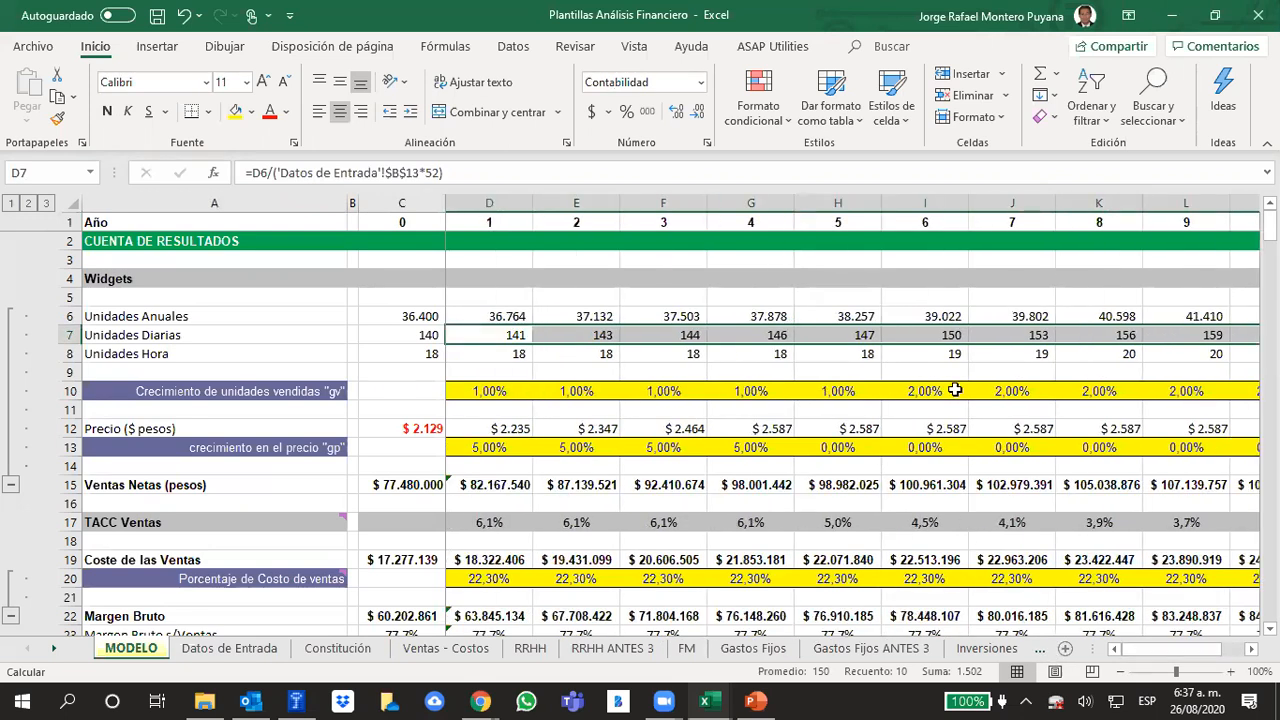
Set the Crecimiento de unidades vendidas rate to 1% from year 7 onward
click(1036, 394)
text(1)
key(Right)
key(Left)
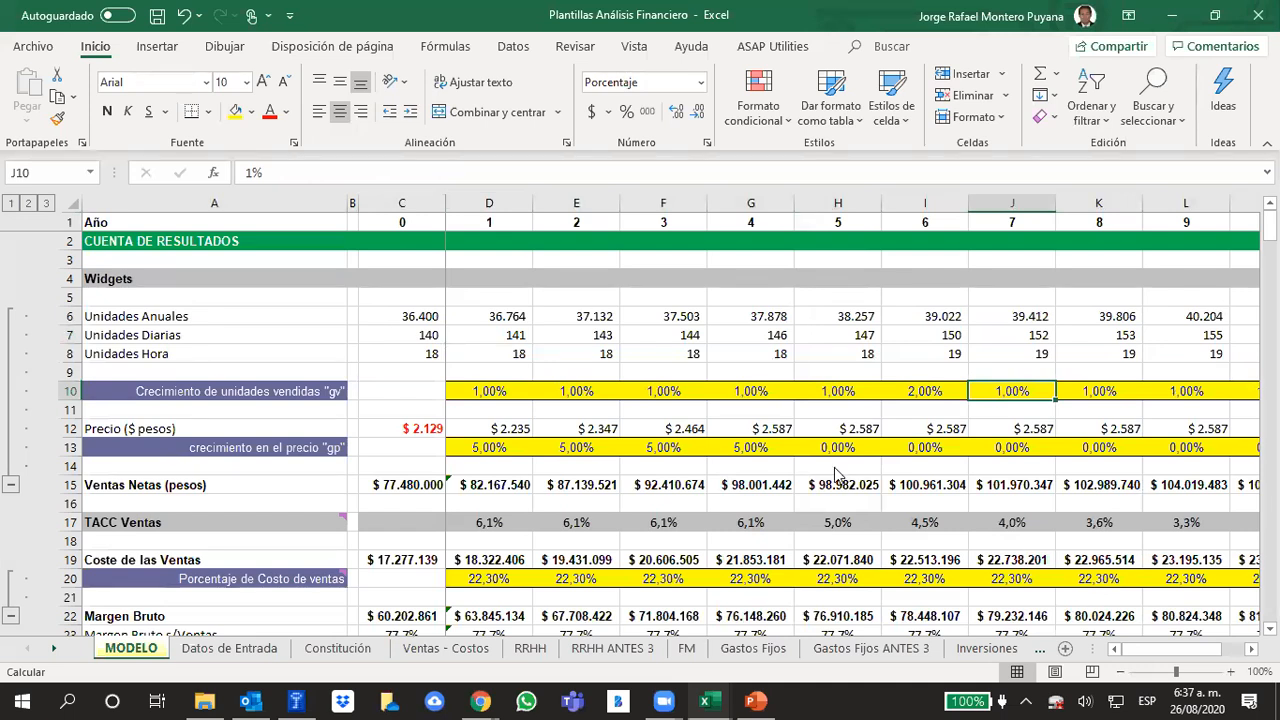
Switch to the Seguimiento O2 2020-1 workbook and record attendance 1 on 26/08/2020 for student No. 13
mouse_move(708, 695)
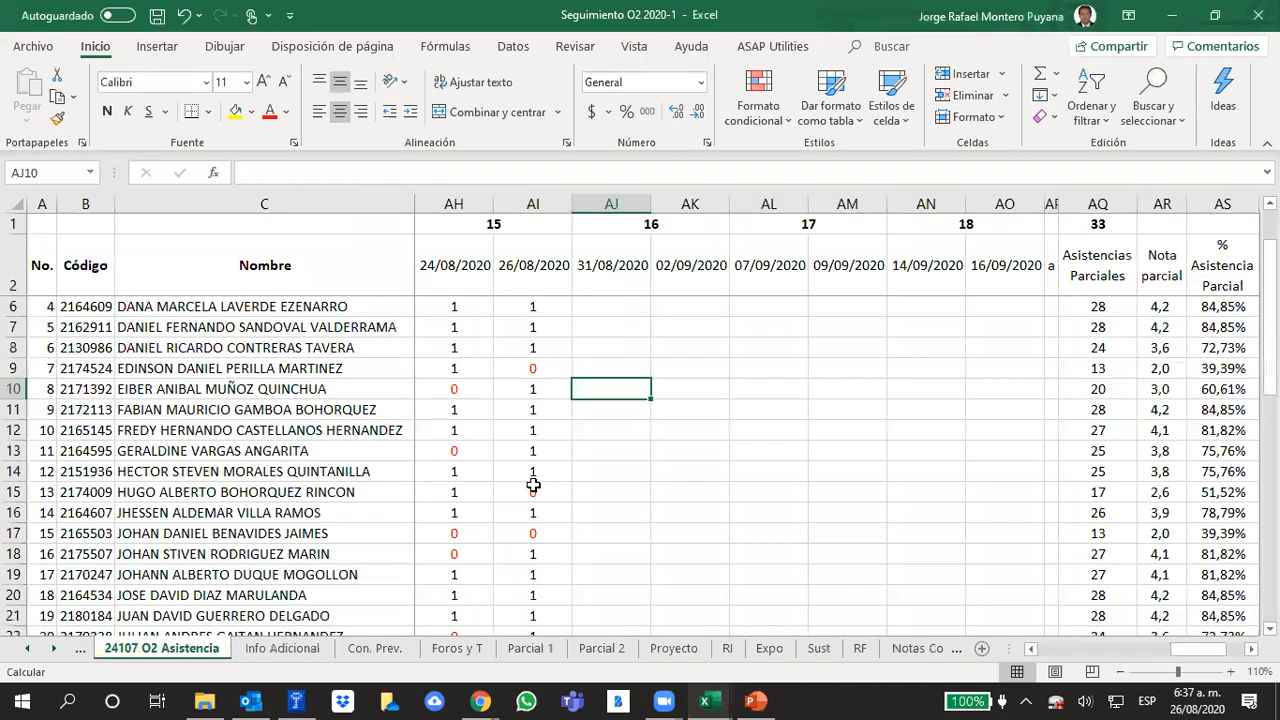
click(535, 489)
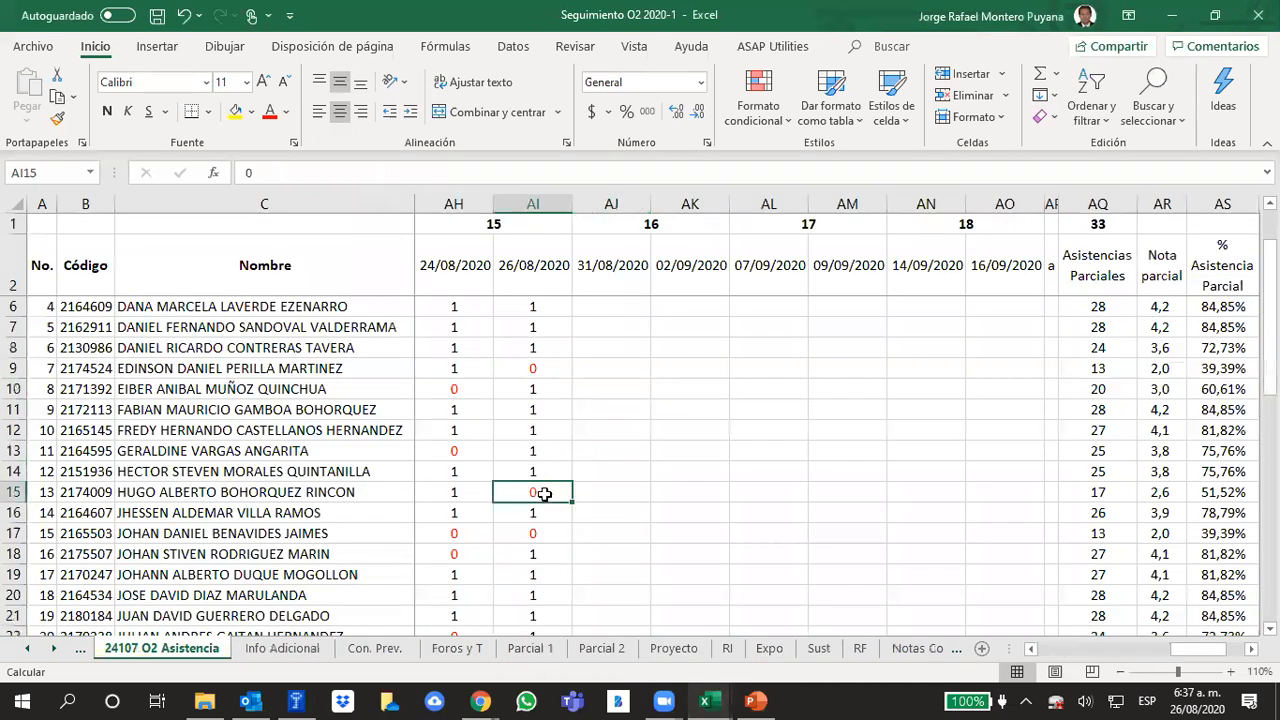
text(1)
click(654, 464)
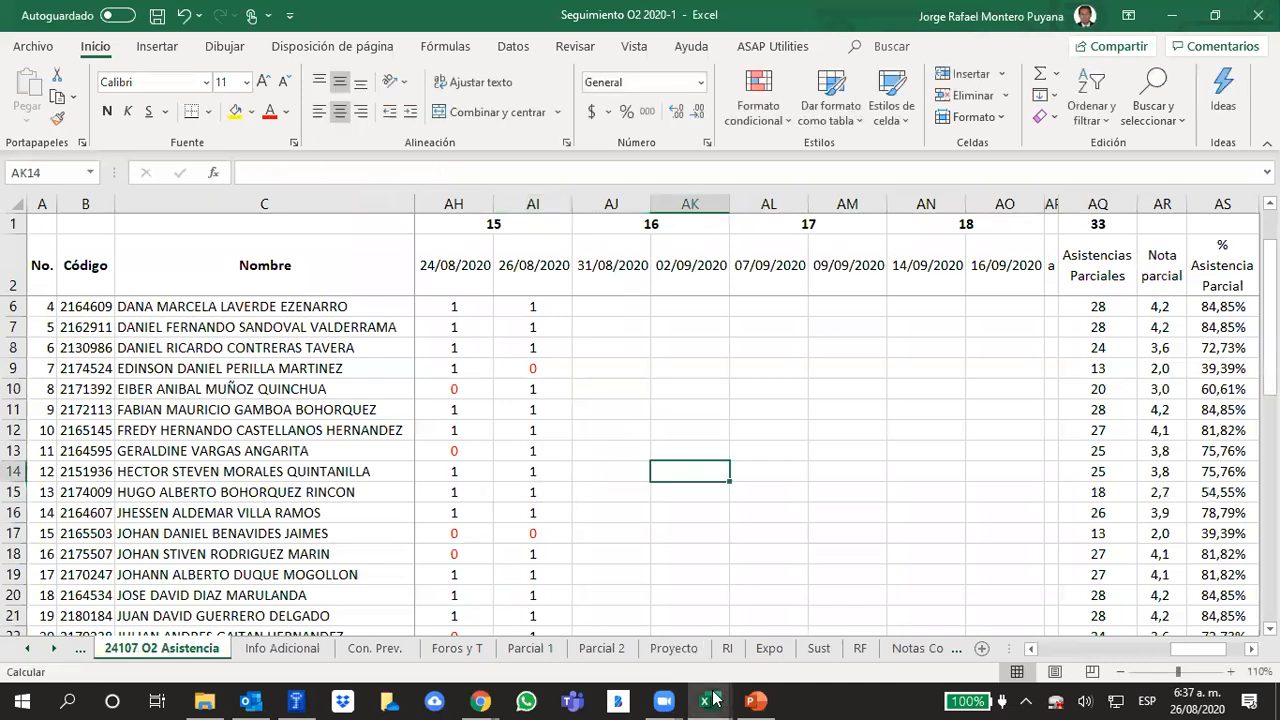
Switch back to the Plantillas Análisis Financiero workbook and inspect the year 0 hourly, annual and daily unit formulas
mouse_move(705, 700)
click(893, 627)
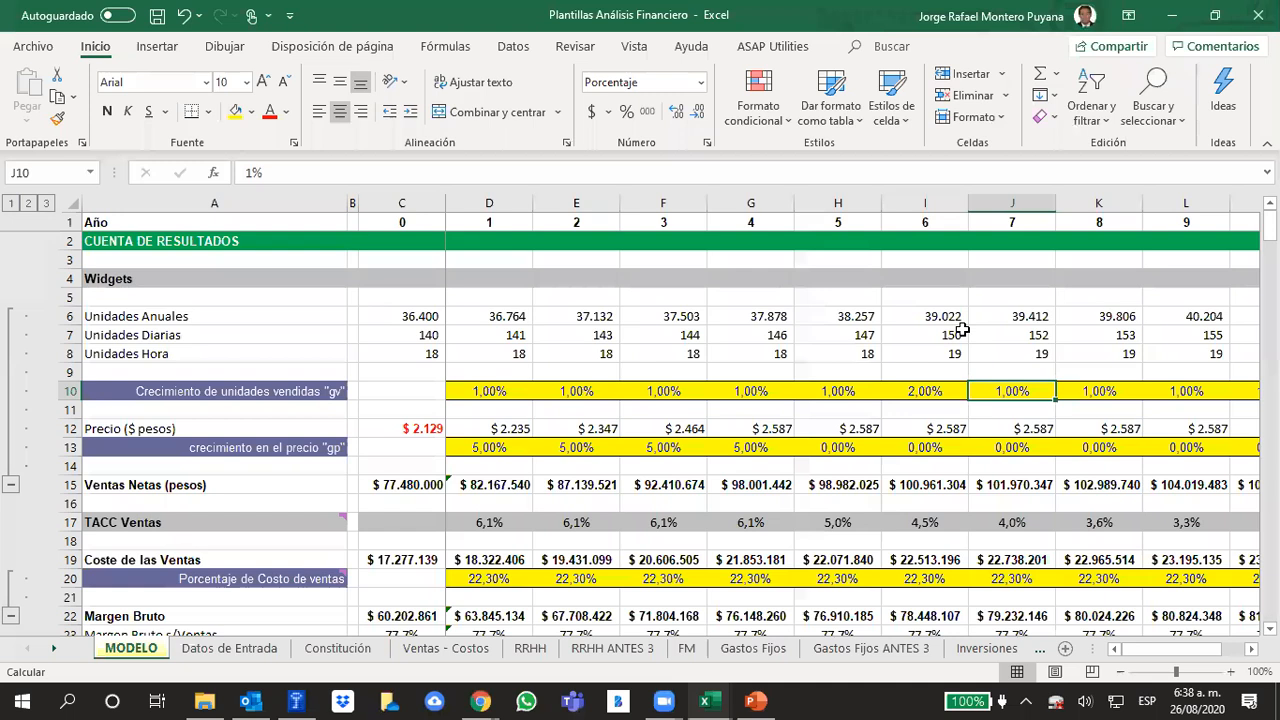
click(408, 350)
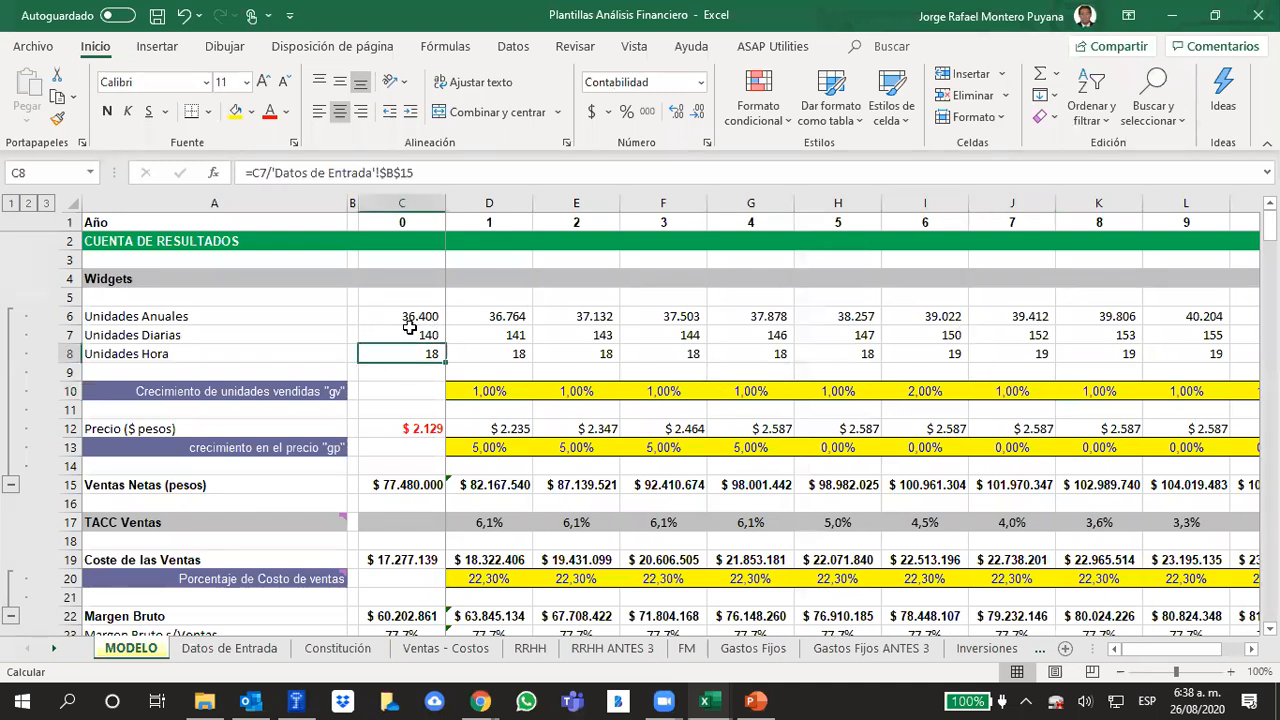
click(412, 318)
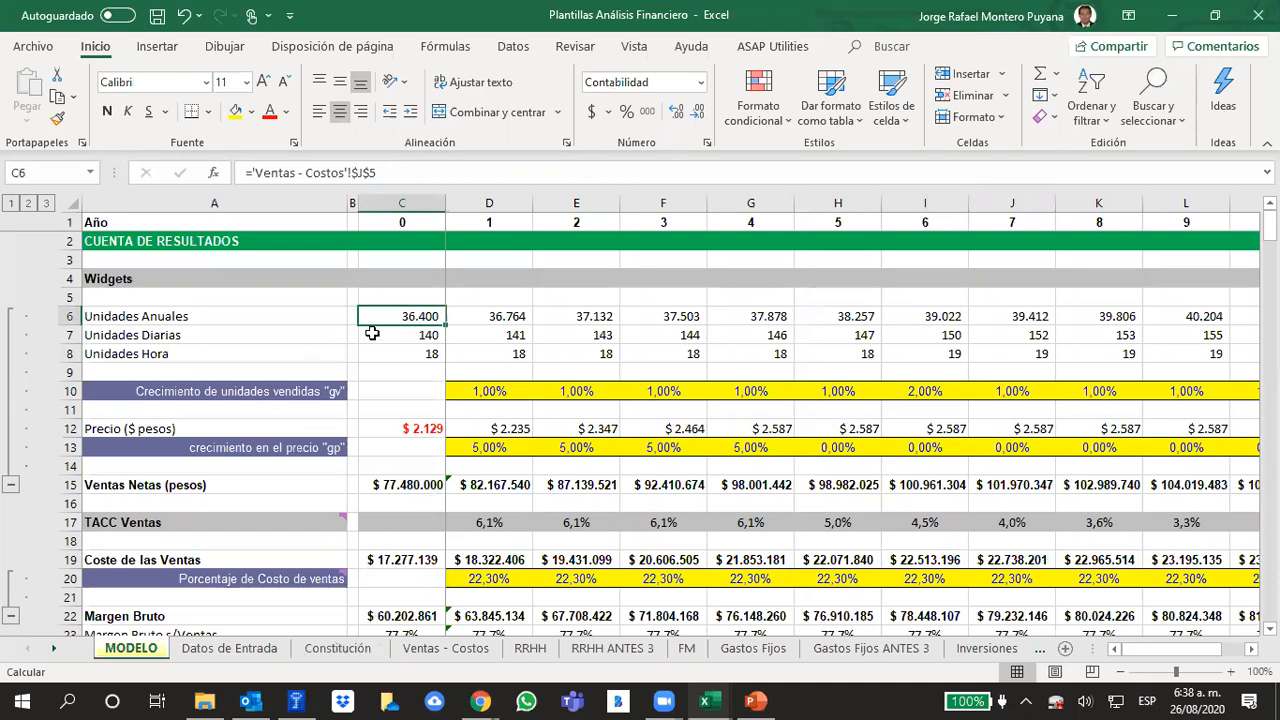
click(426, 336)
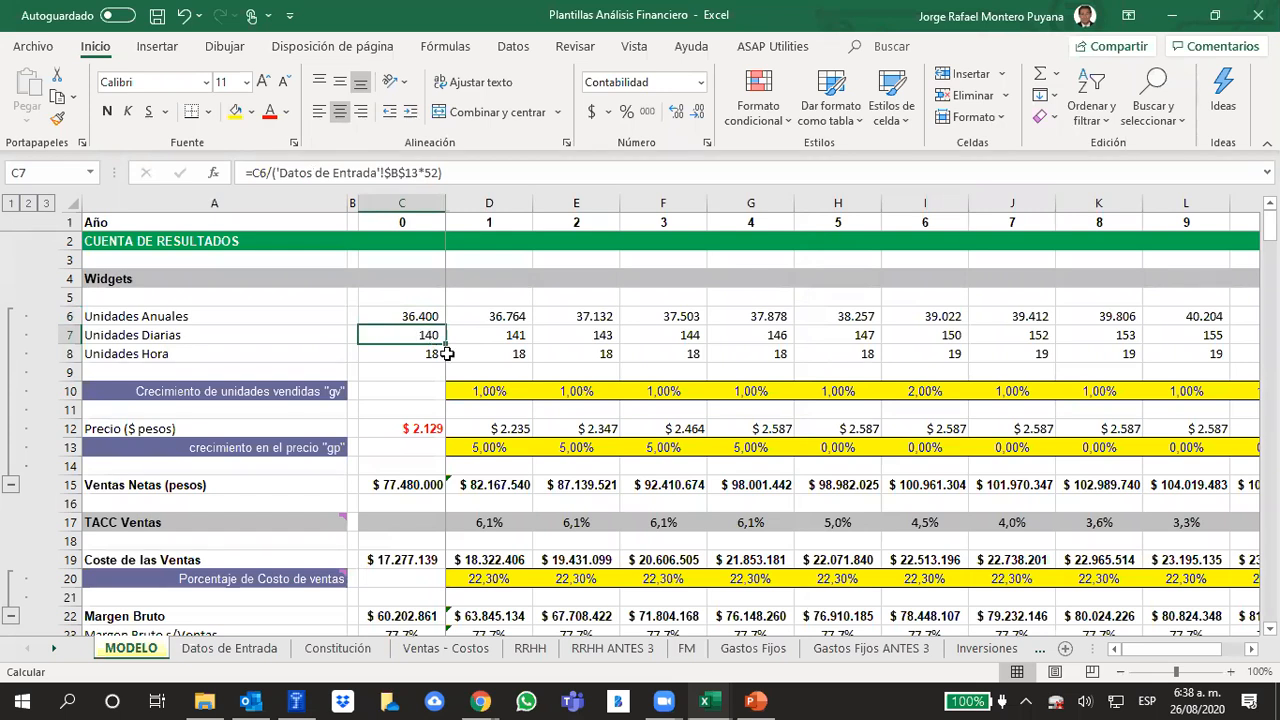
Open the Ventas - Costos sheet and review the annual quantities sold for all listed products
click(449, 650)
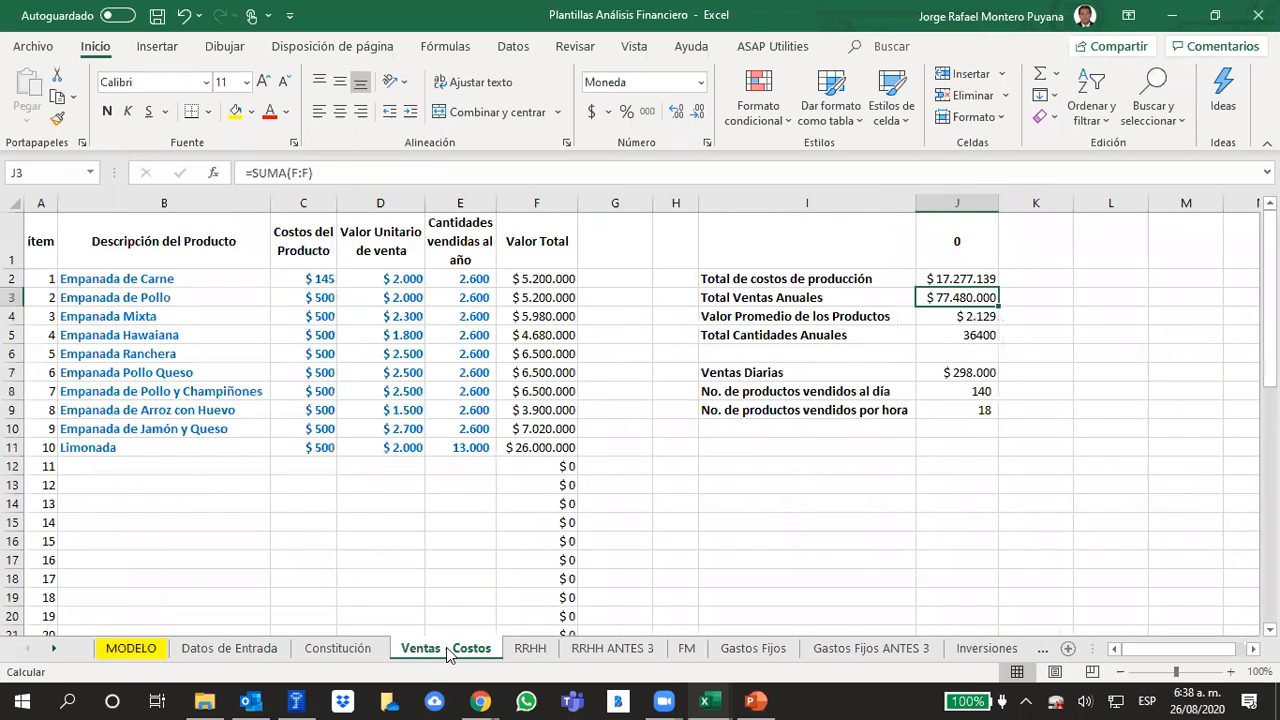
drag(472, 280, 465, 442)
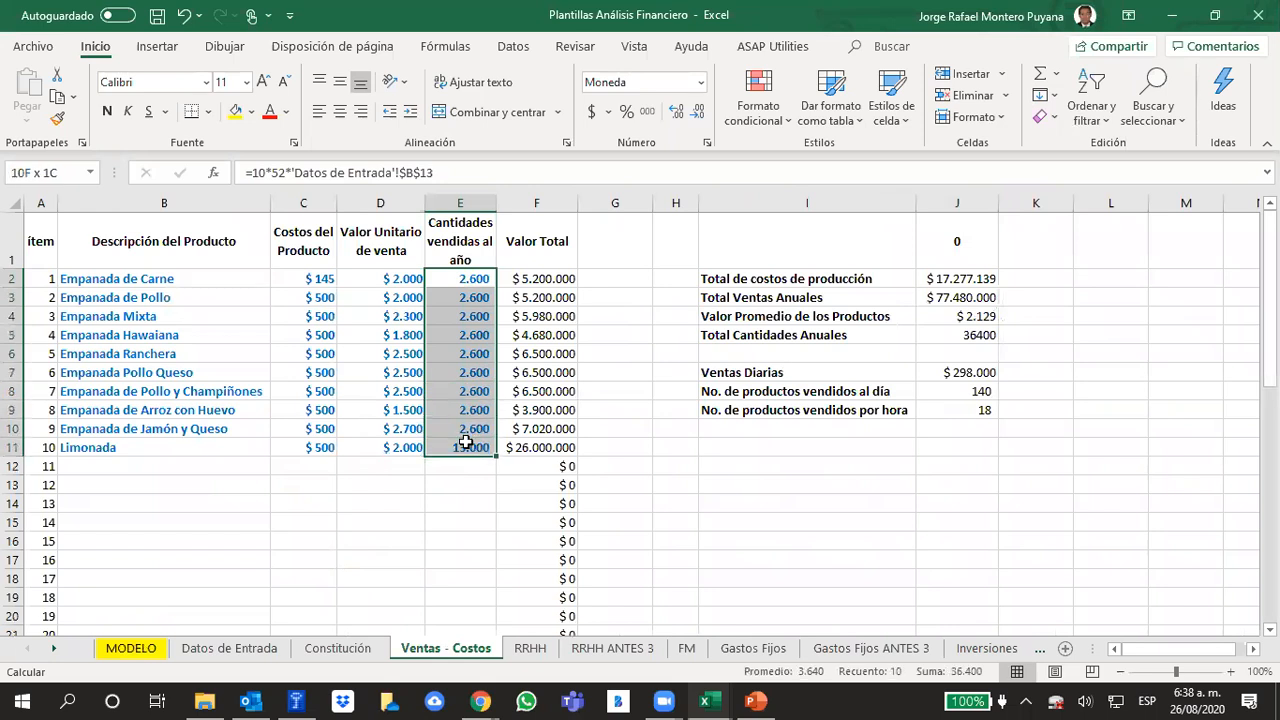
click(449, 560)
Change the Limonada annual quantity formula to =30*52*'Datos de Entrada'!$B$13
click(465, 445)
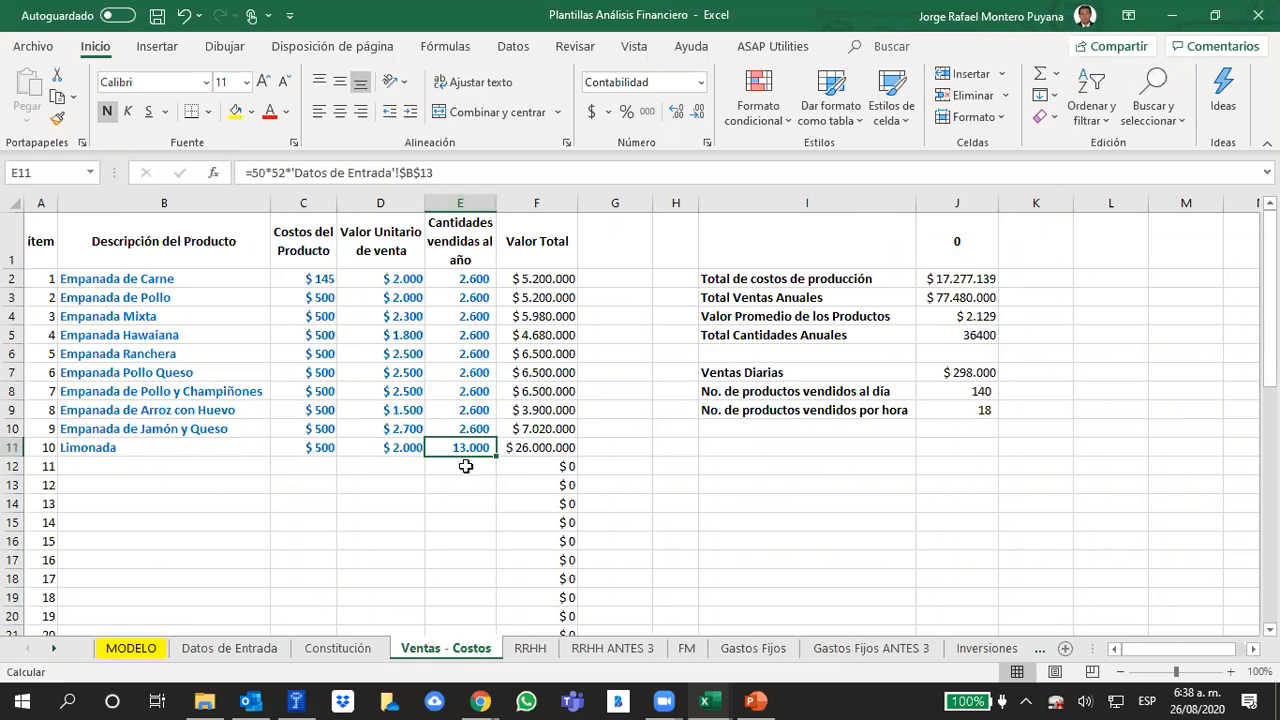
key(F2)
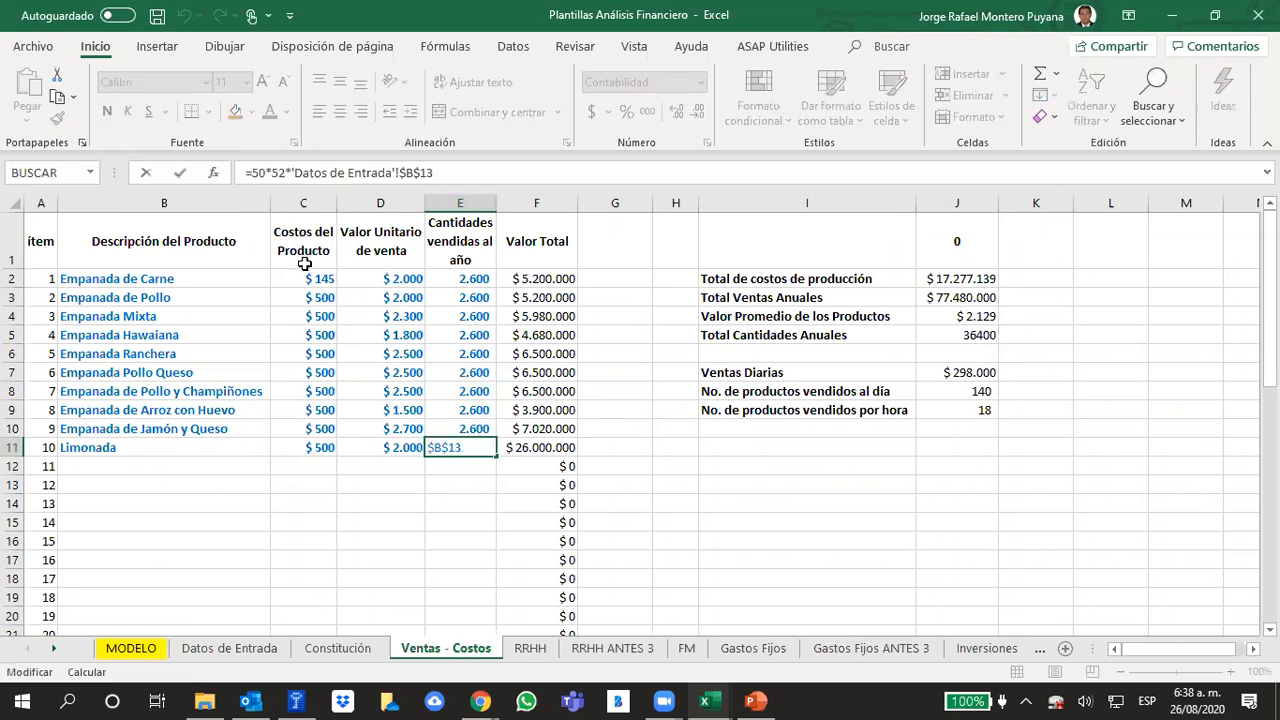
key(BackSpace)
key(BackSpace)
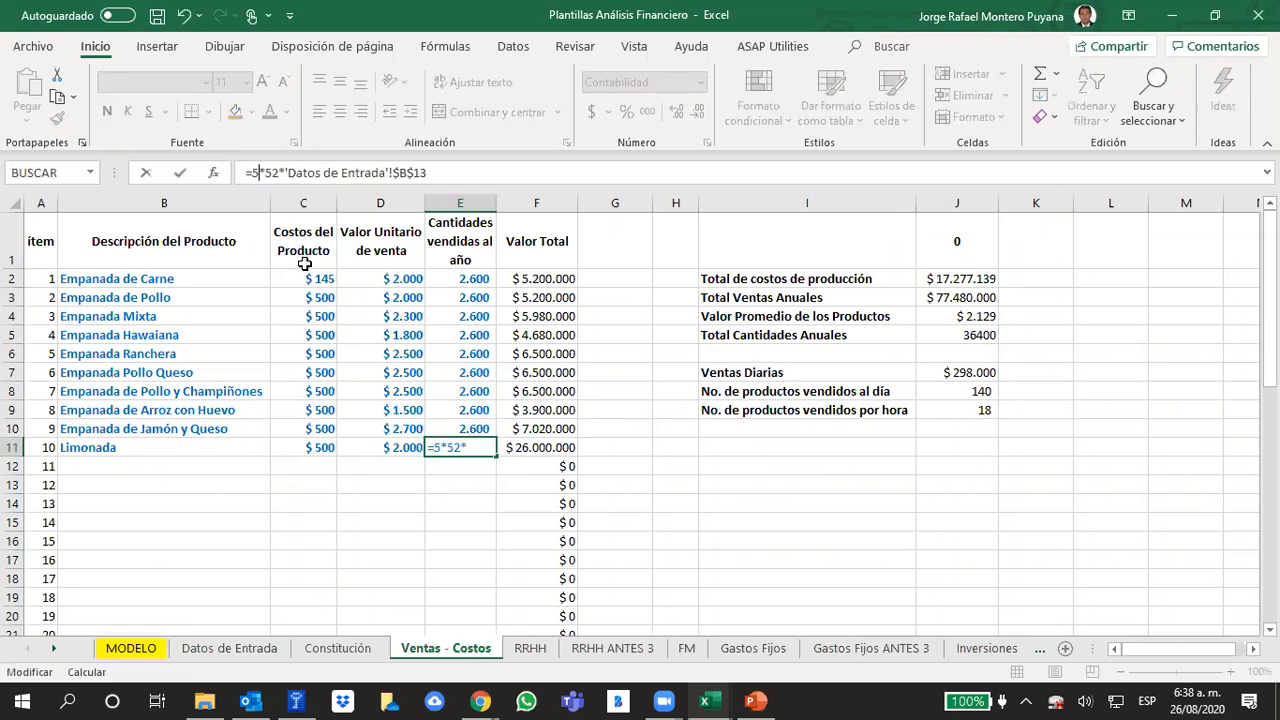
text(30)
key(Return)
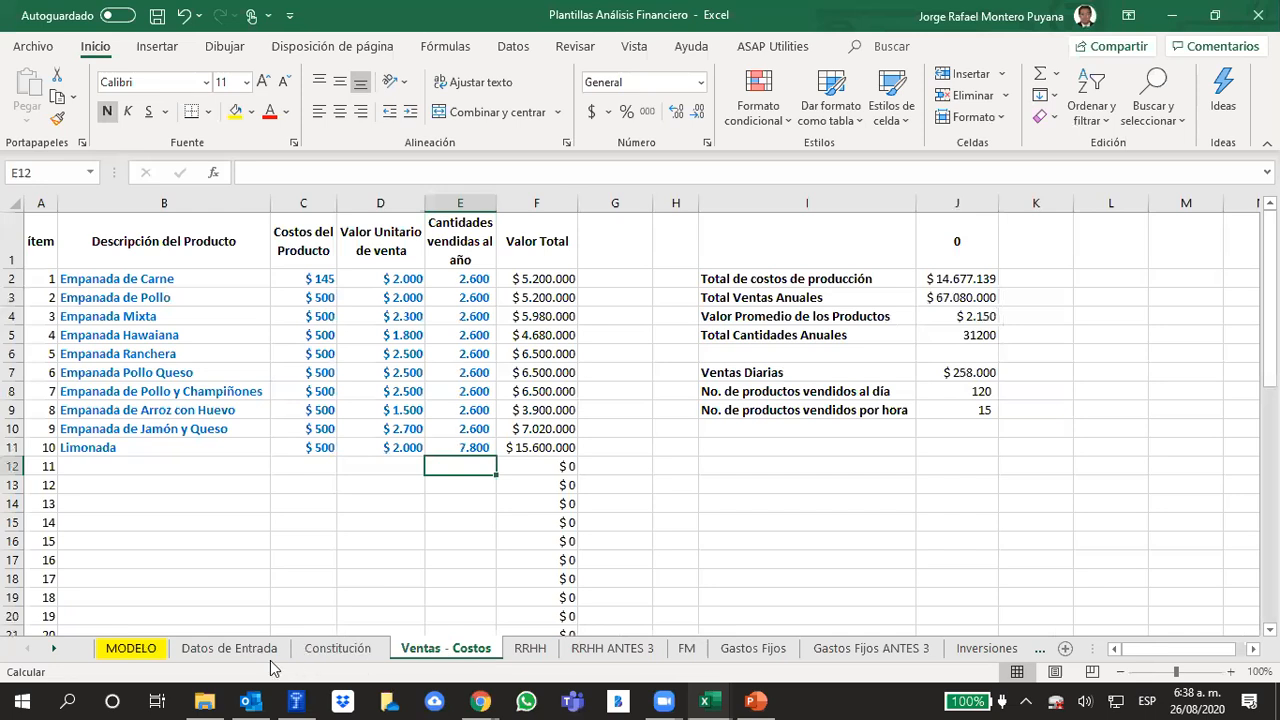
Open the MODELO sheet and inspect the year 0 daily units formula
click(229, 650)
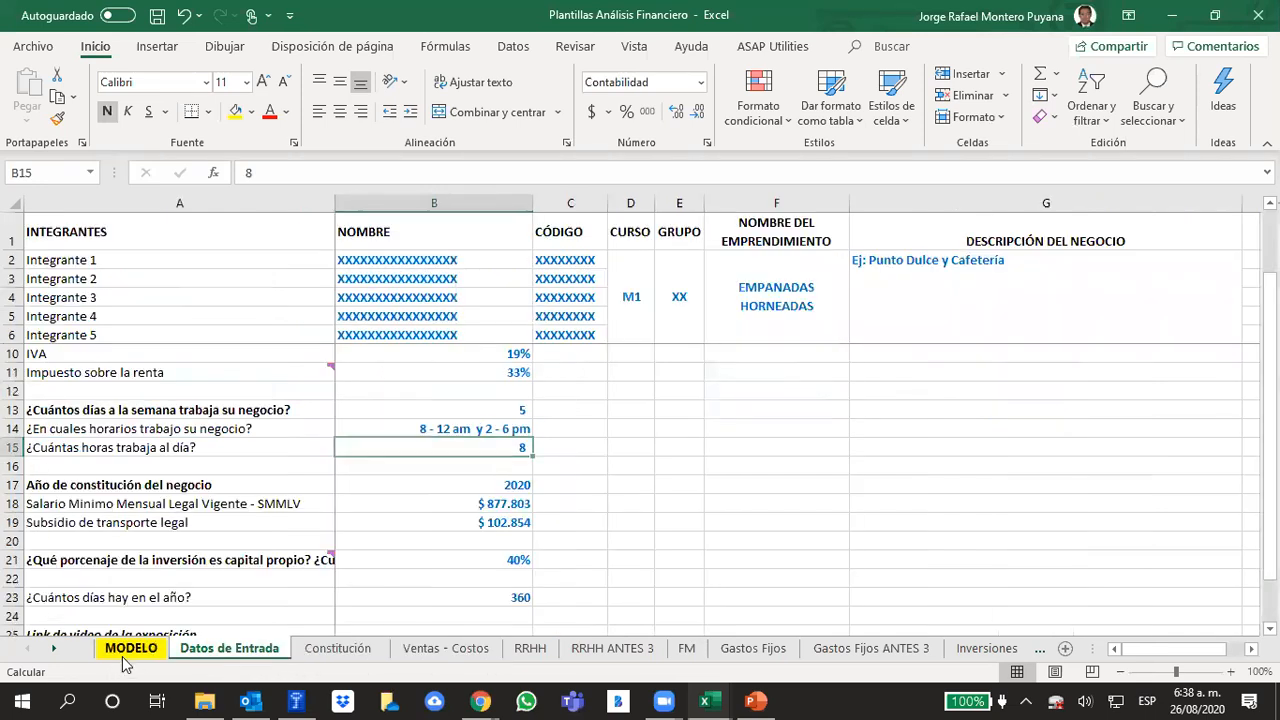
click(131, 652)
click(472, 374)
click(418, 336)
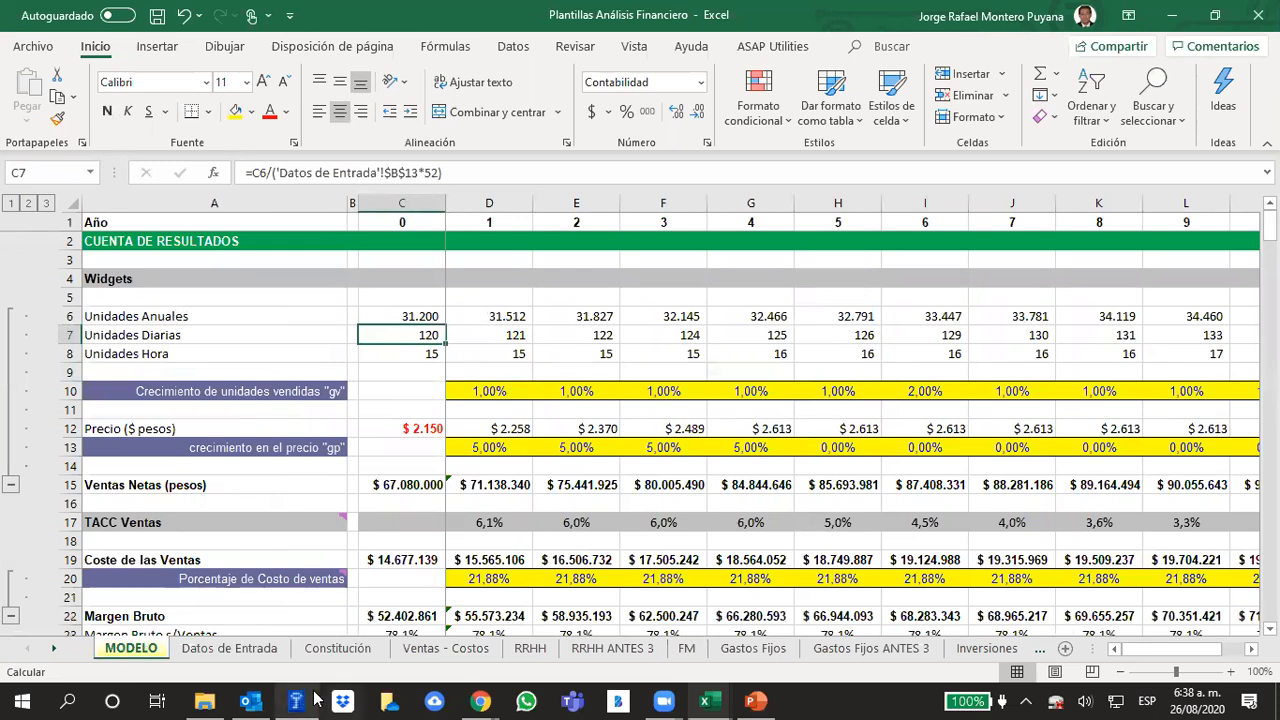
On the Ventas - Costos sheet, change the Empanada de Pollo y Champiñones annual quantity formula to =8*52*'Datos de Entrada'!$B$13
click(448, 650)
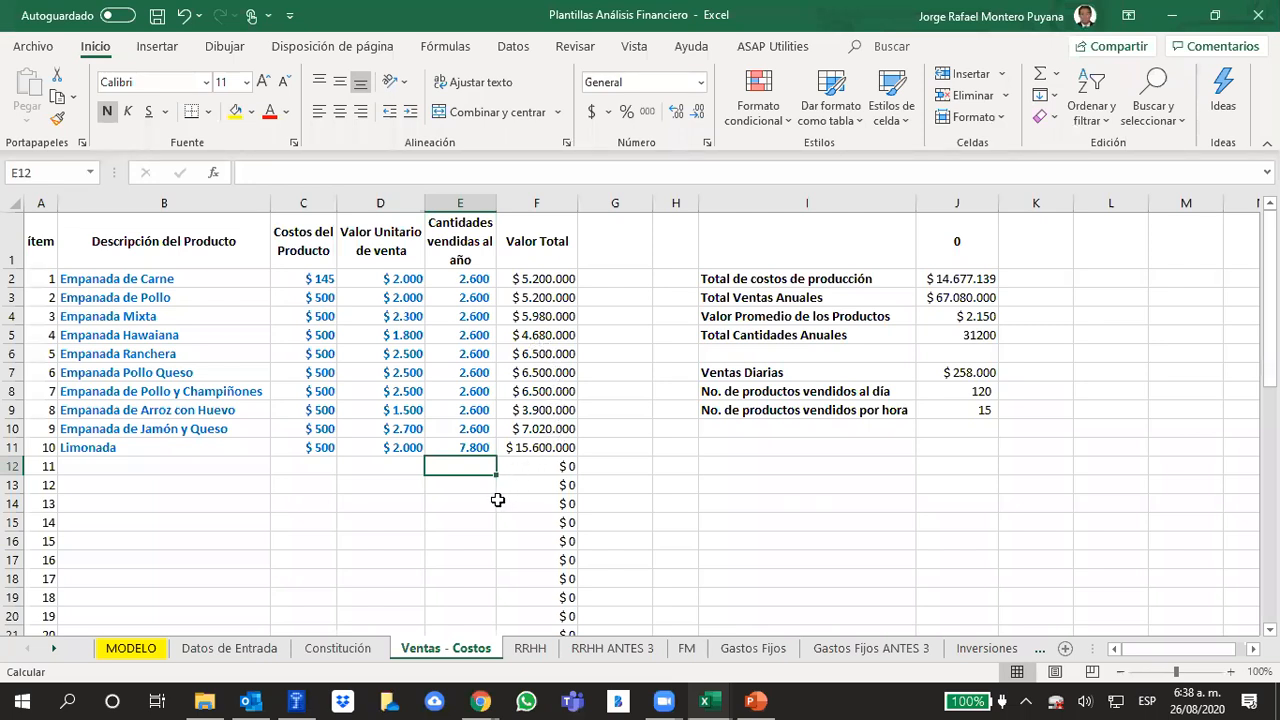
click(463, 390)
click(257, 172)
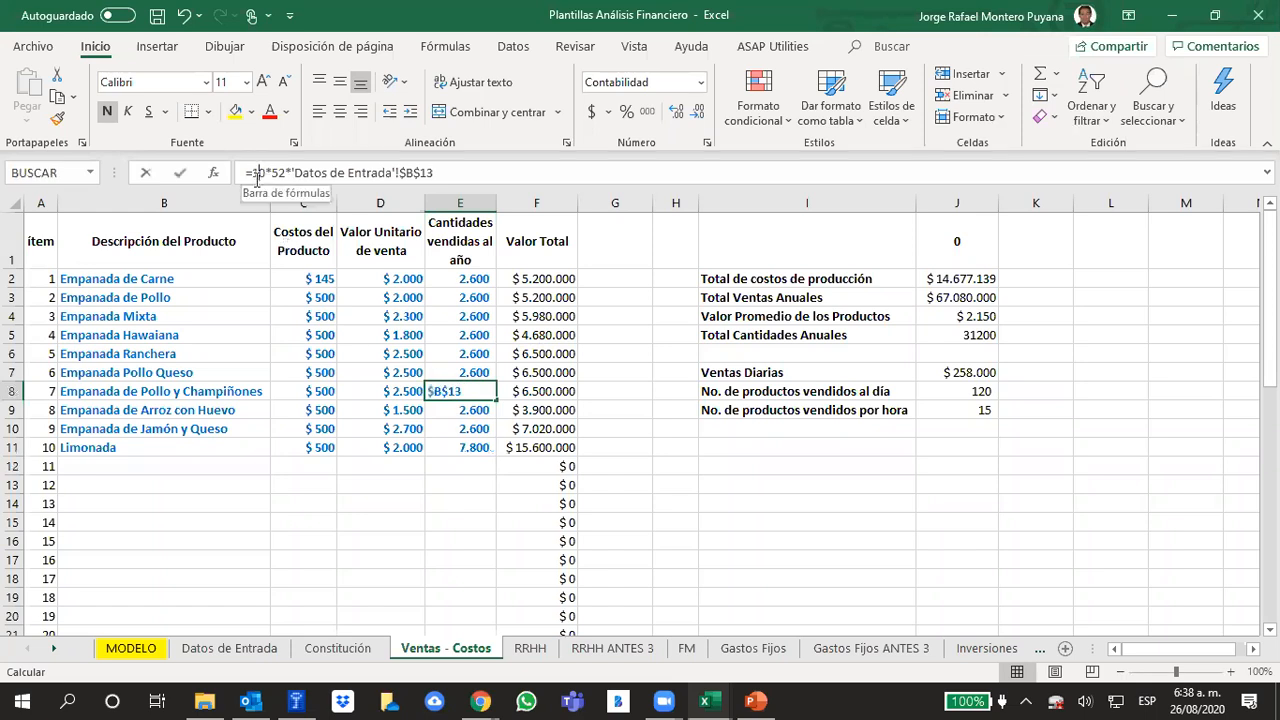
key(BackSpace)
text(8)
key(Return)
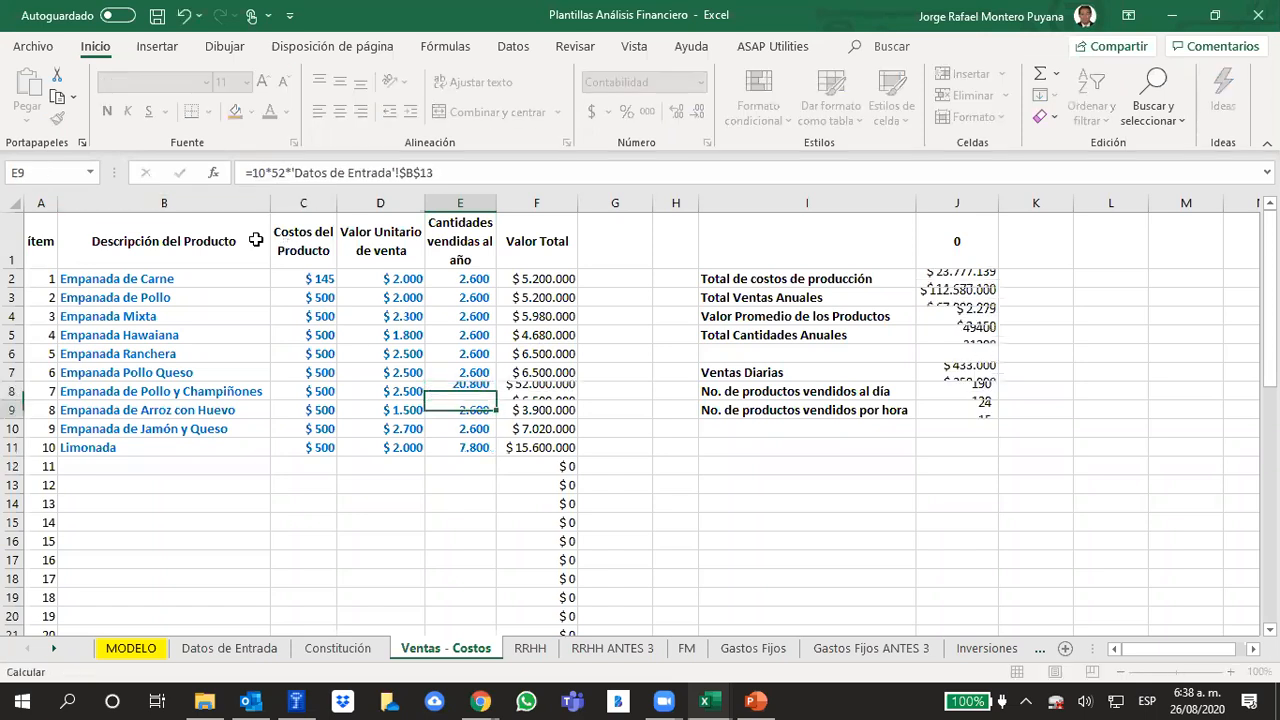
click(475, 391)
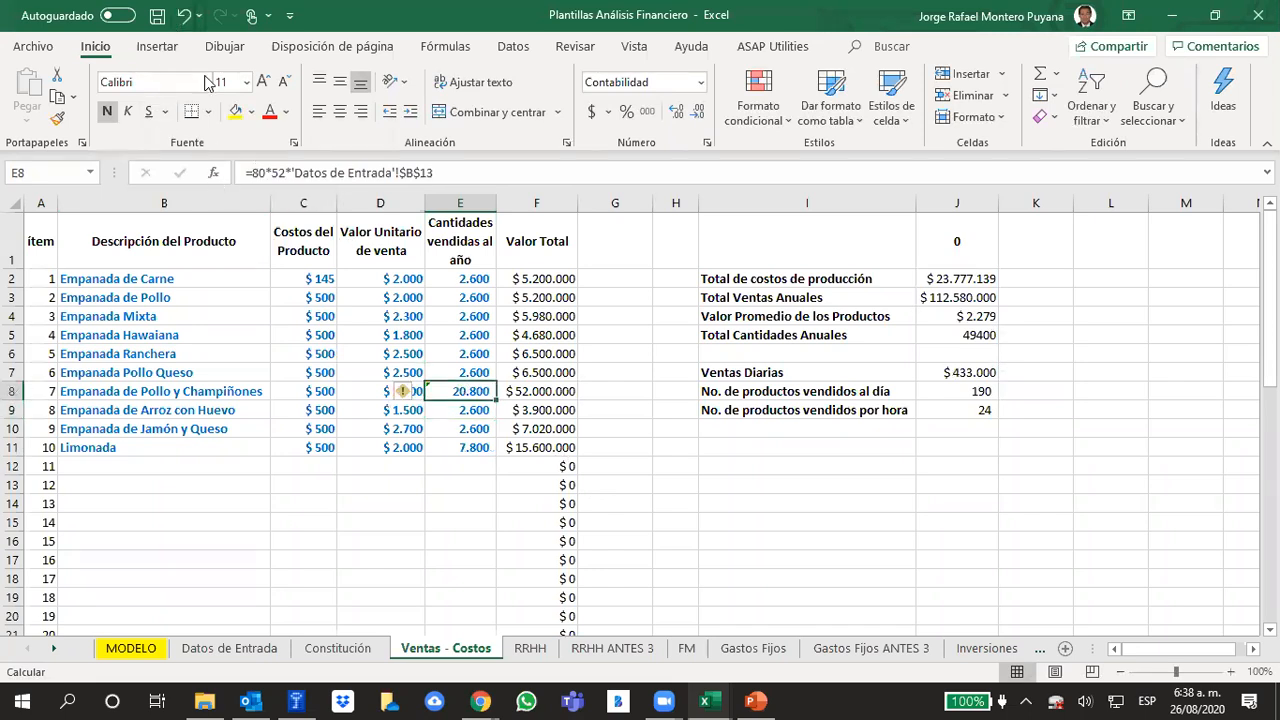
click(258, 172)
key(Delete)
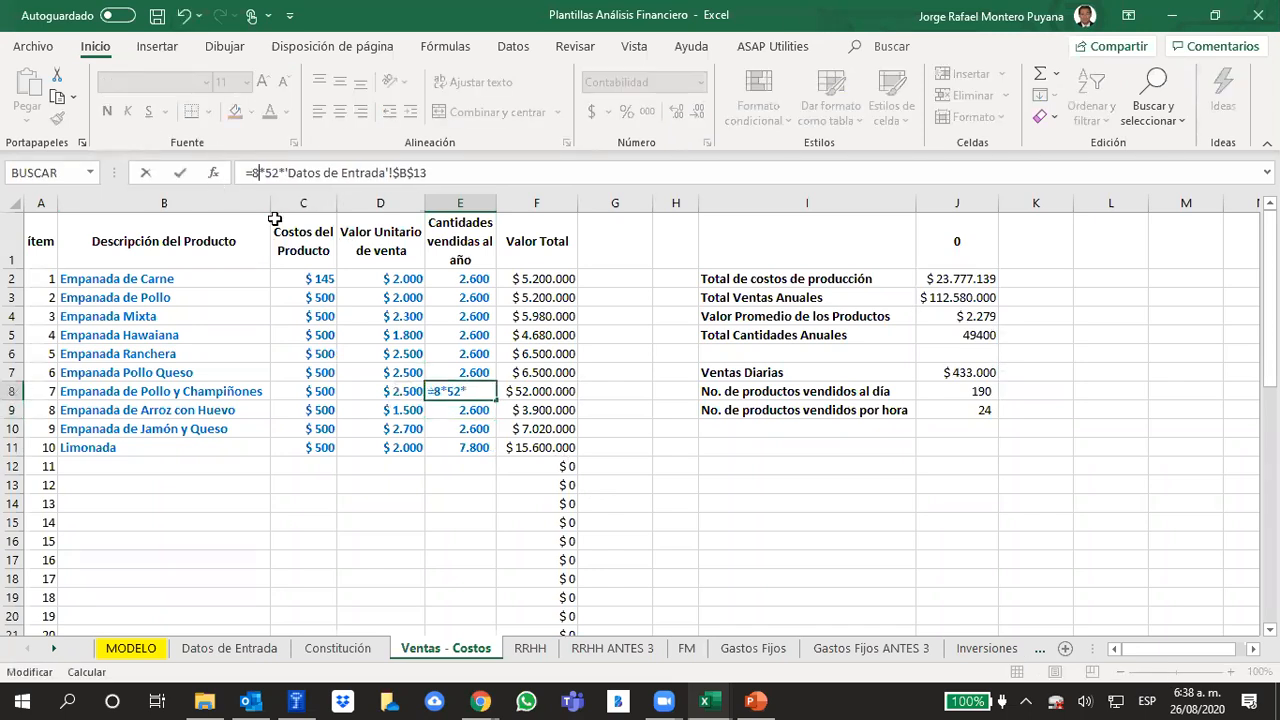
key(Return)
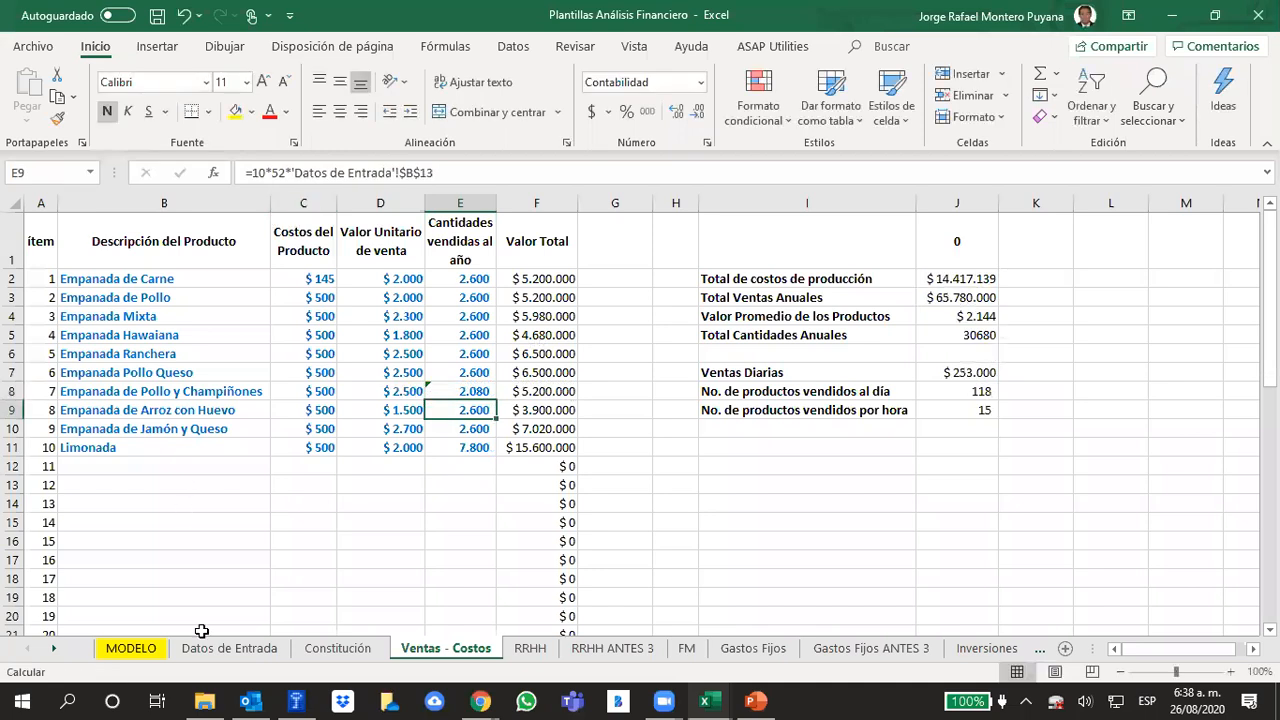
Check the unit projections in MODELO, and copy the item 7 quantity formula on Ventas - Costos to items 4 to 6, 8 and 9
click(131, 648)
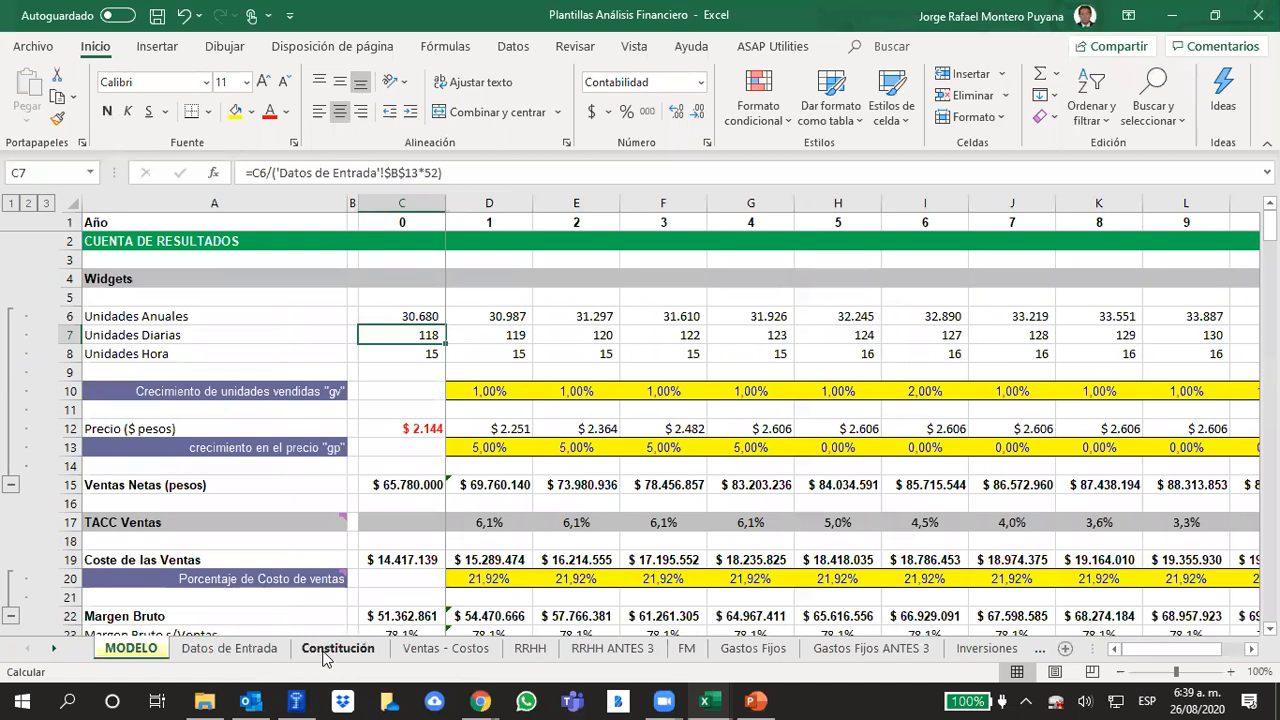
click(229, 648)
click(445, 648)
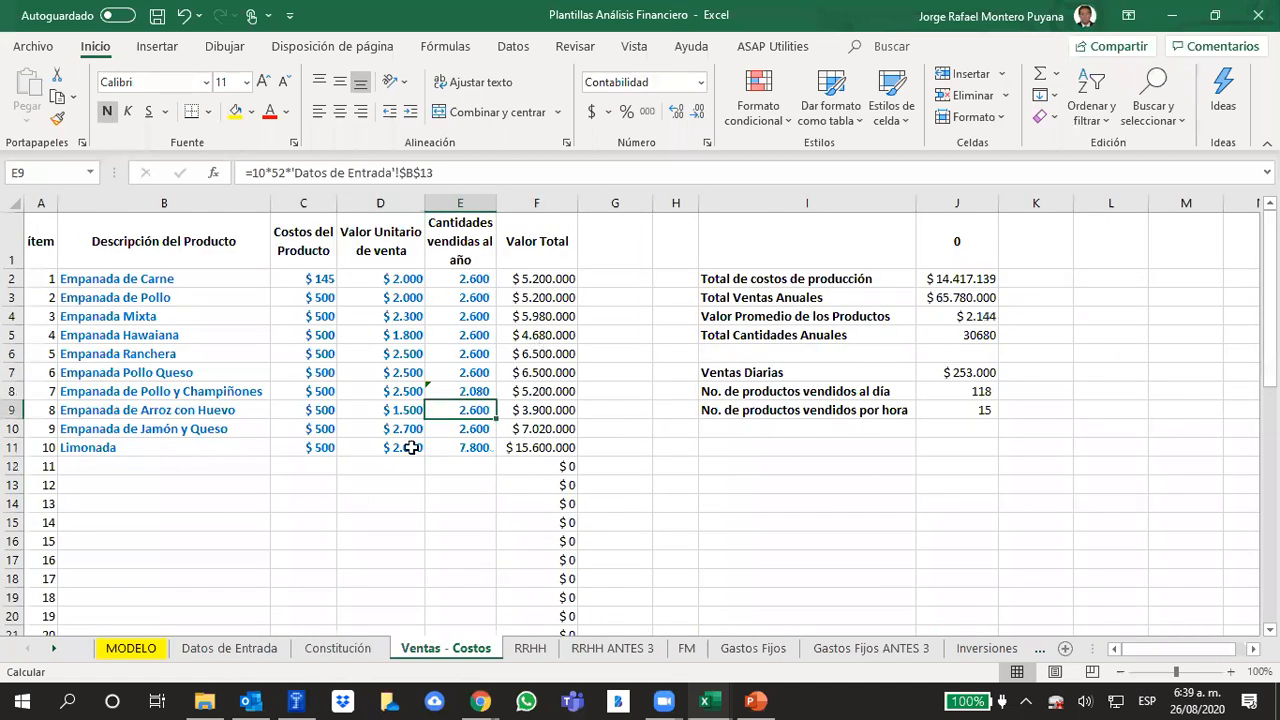
click(481, 391)
drag(496, 400, 494, 320)
click(487, 390)
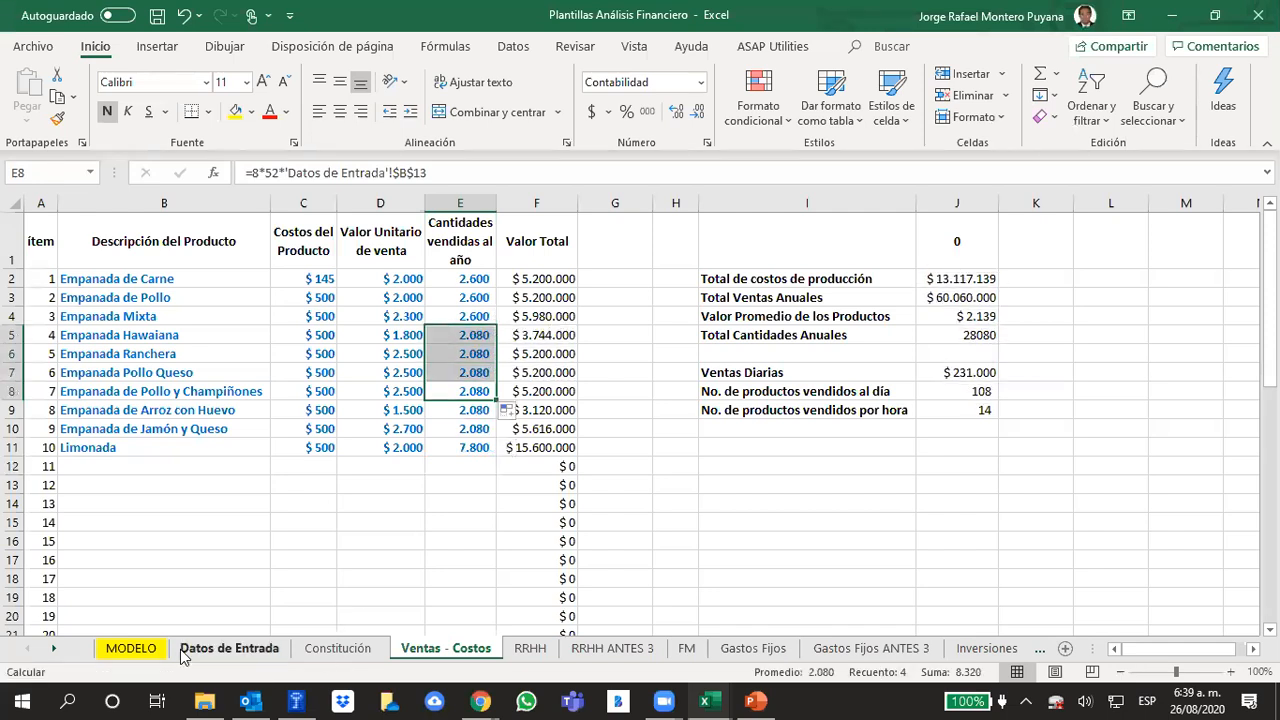
Inspect the year 0 and year 1 daily units and the year 1 hourly units formulas on the MODELO sheet
click(131, 648)
click(521, 349)
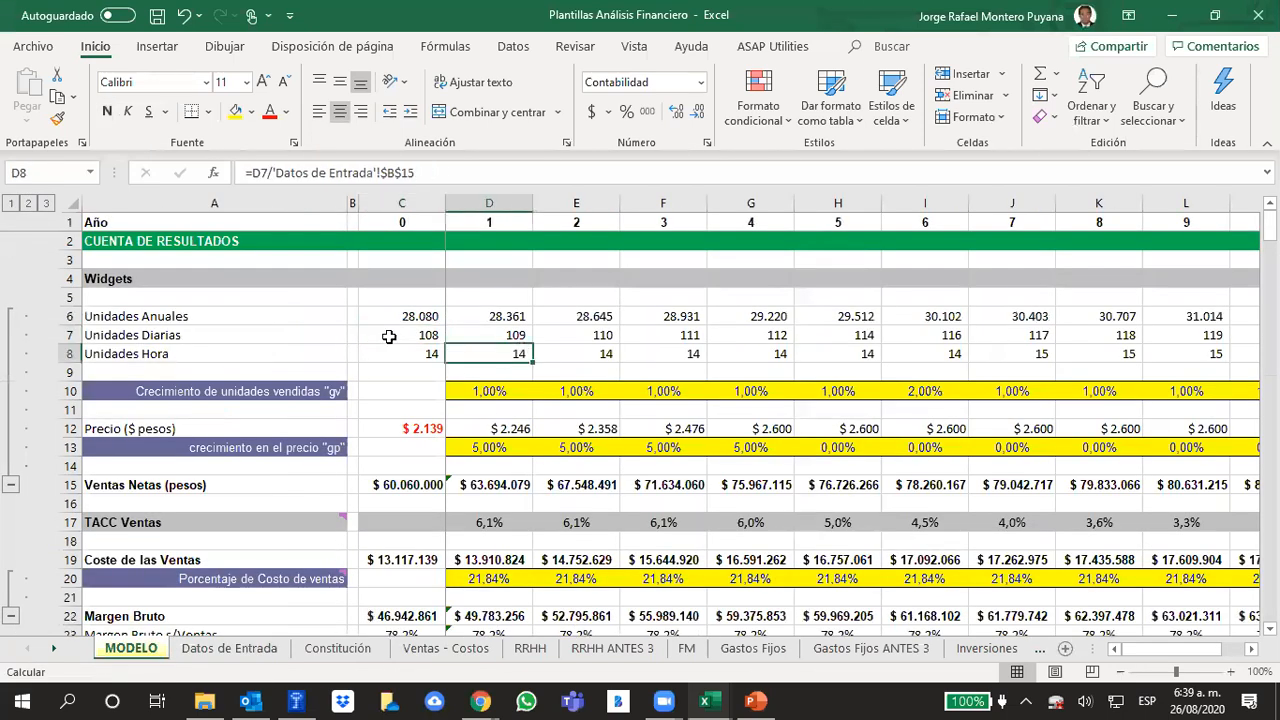
click(414, 332)
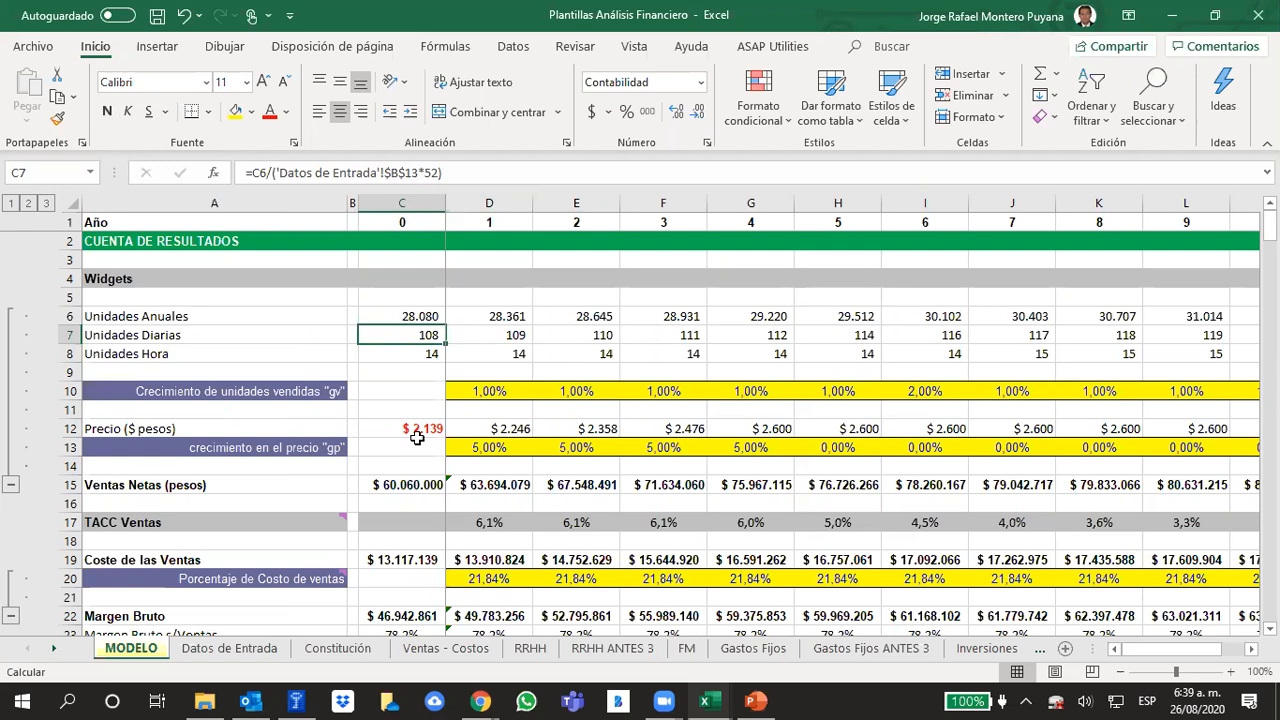
click(488, 338)
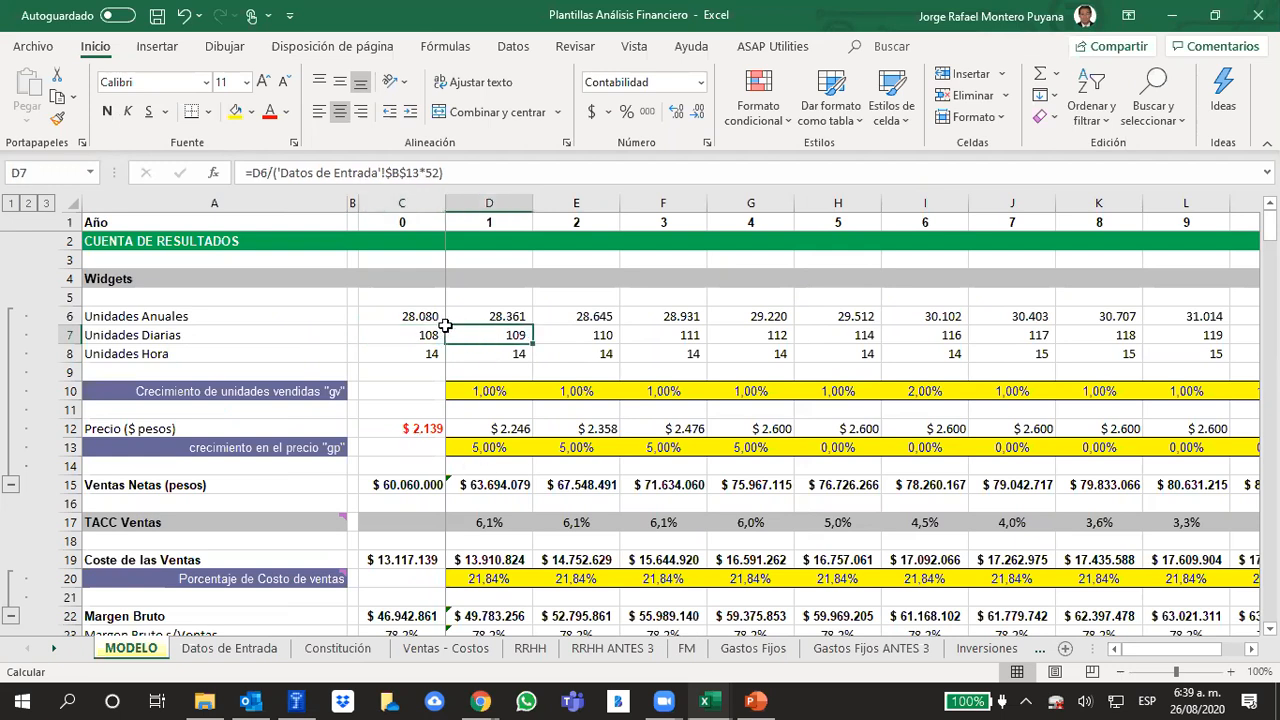
click(431, 333)
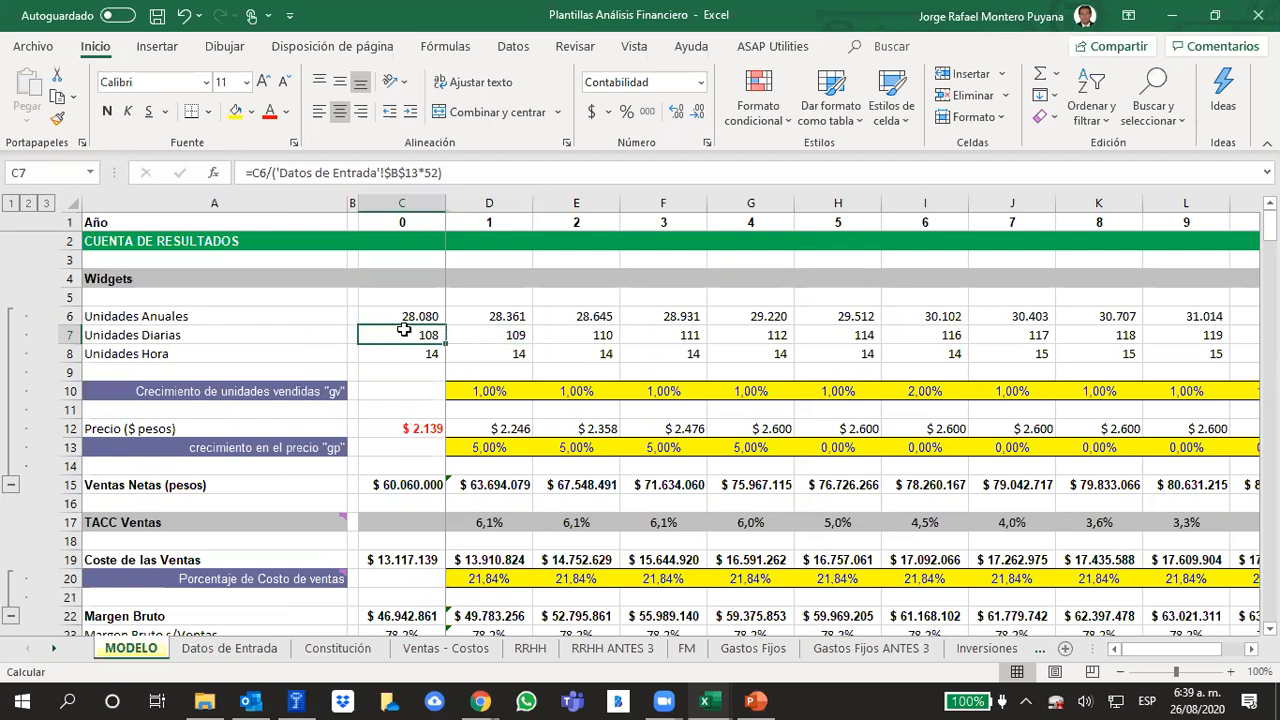
Set the growth rate of units sold "gv" to 3% for each of years 1 to 7
click(499, 391)
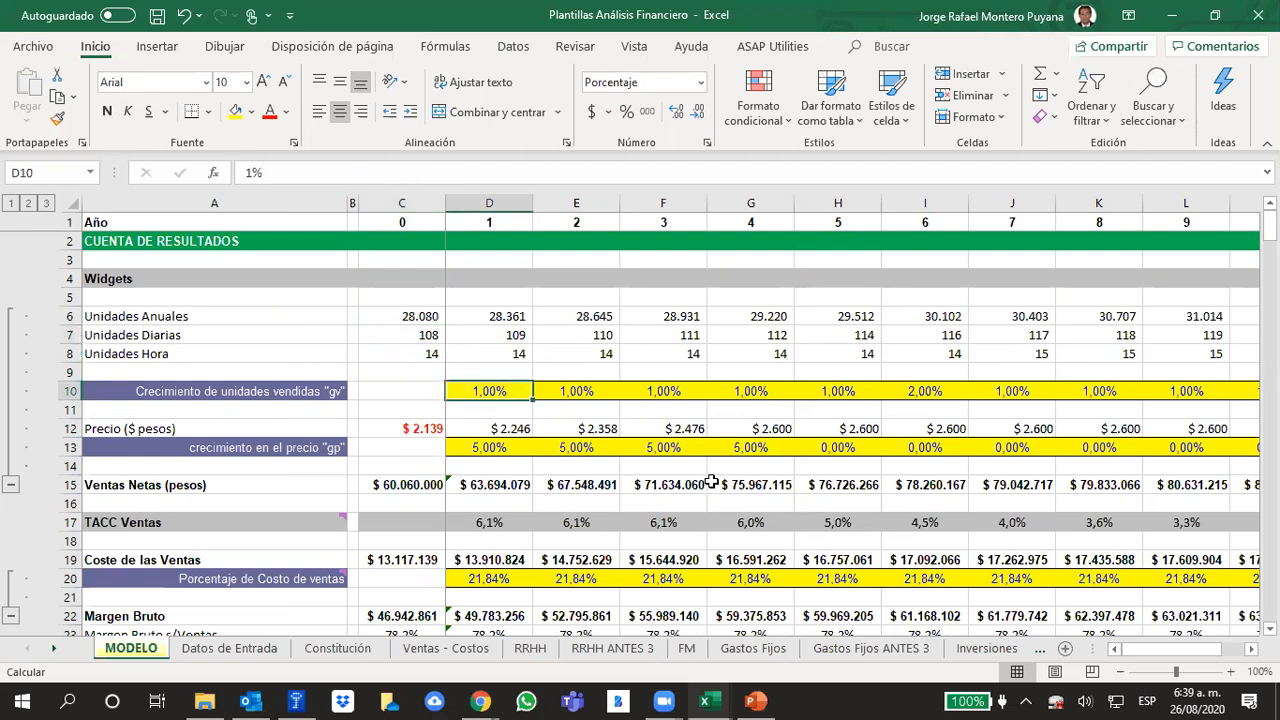
text(3)
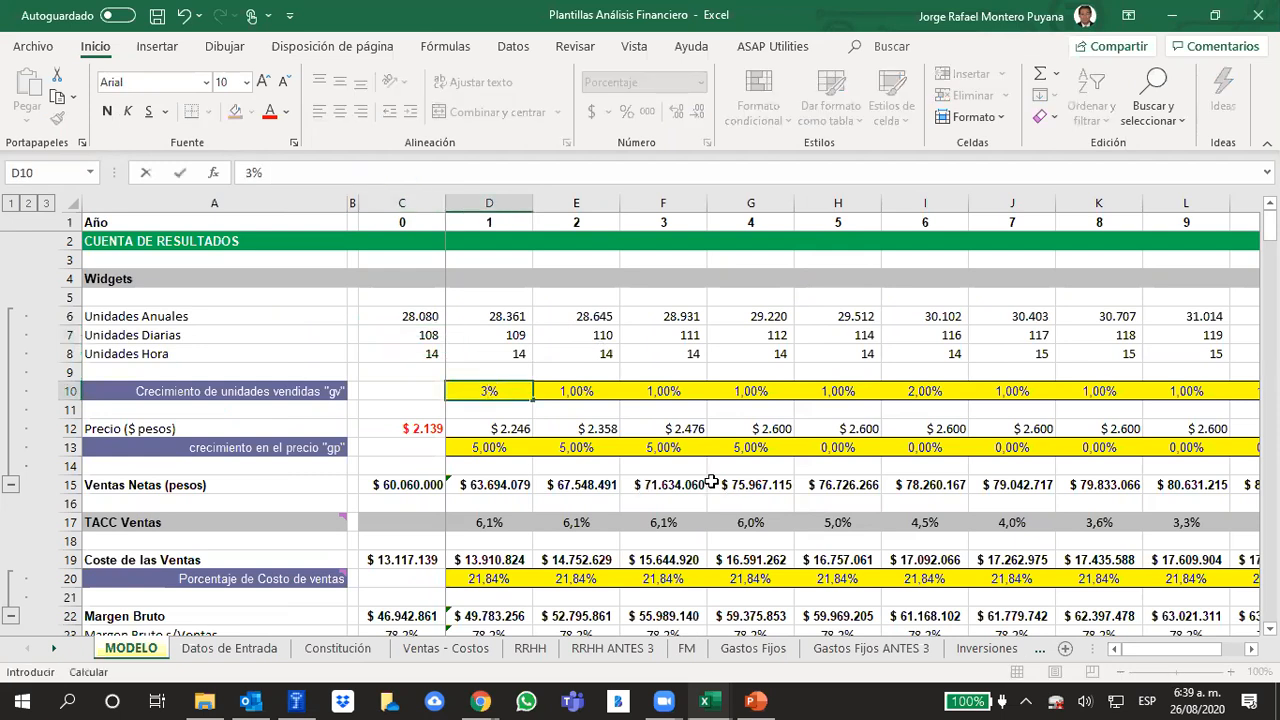
key(Tab)
text(3)
key(Tab)
text(3)
key(Tab)
text(3)
key(Tab)
text(3)
key(Tab)
text(3)
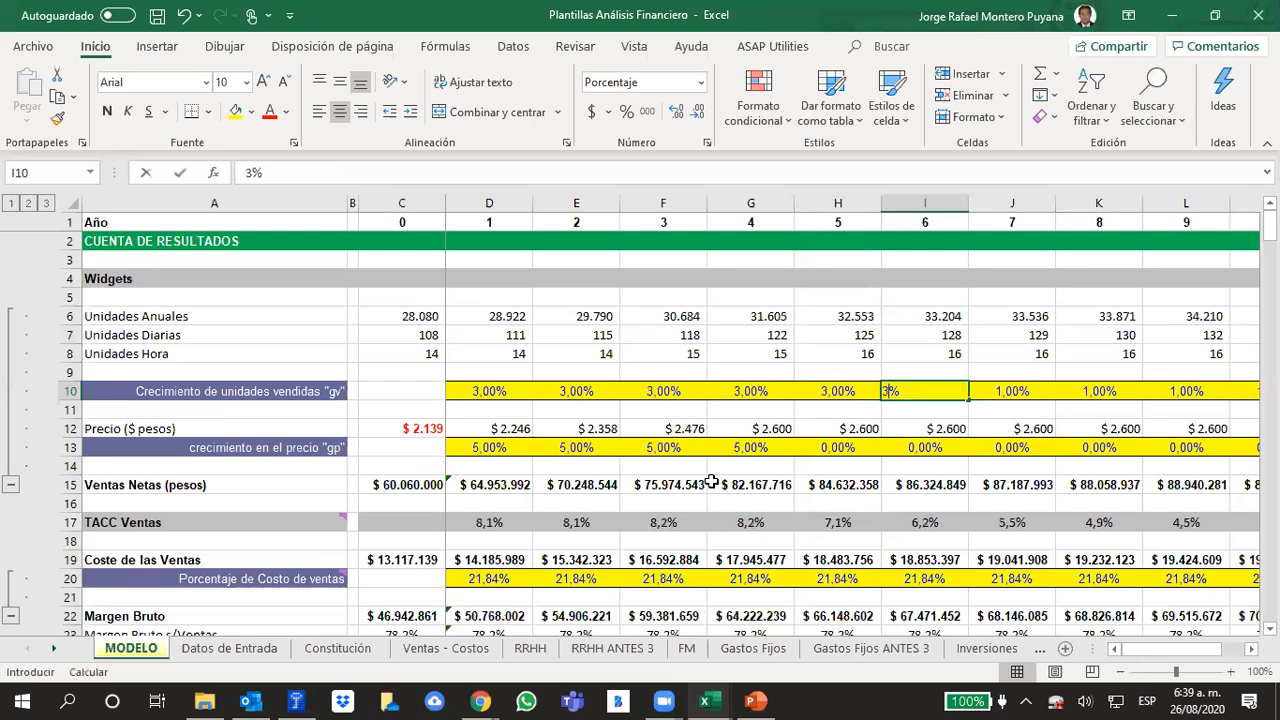
key(Tab)
text(3)
key(Tab)
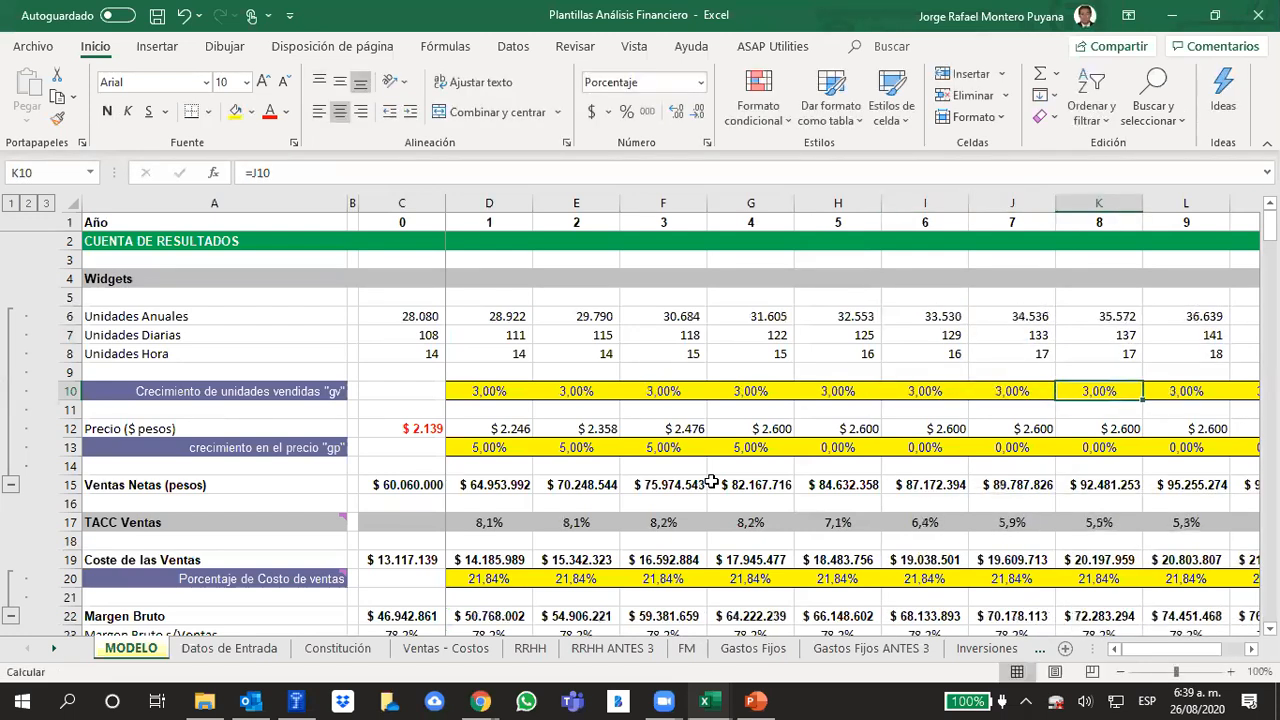
Examine the daily units row and the hourly units for years 6 and 7
click(71, 336)
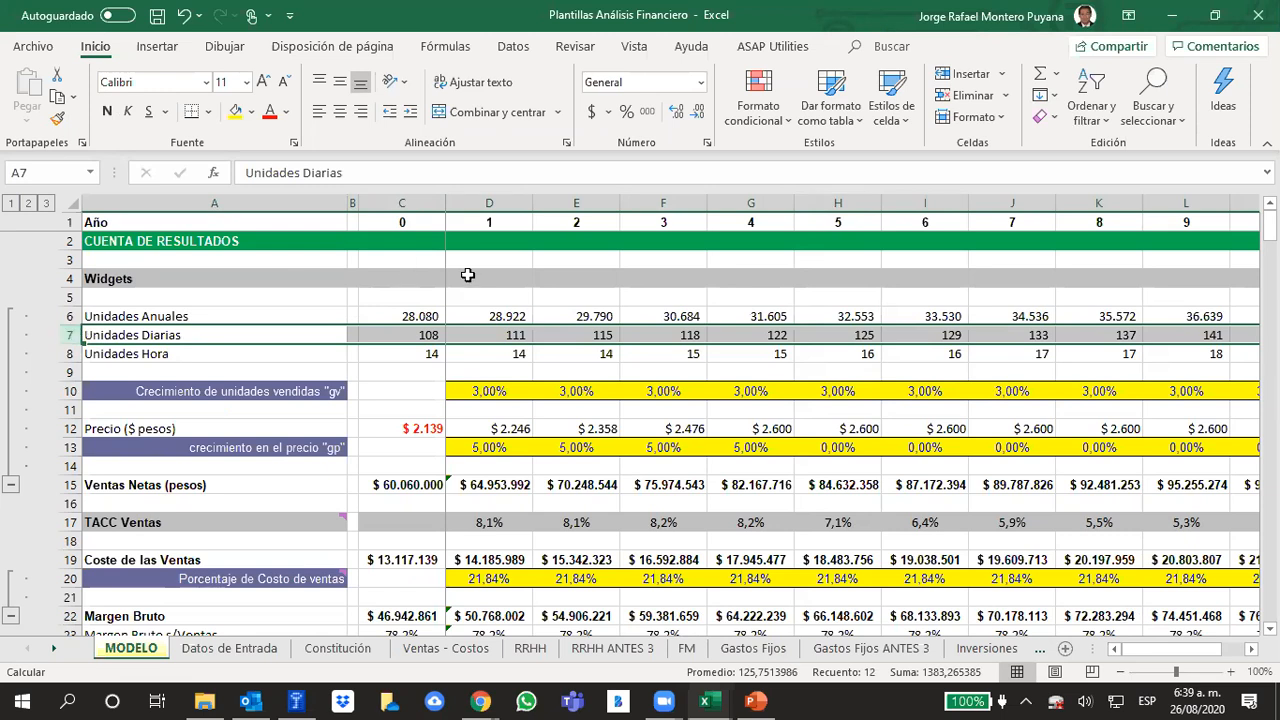
drag(966, 354, 1040, 354)
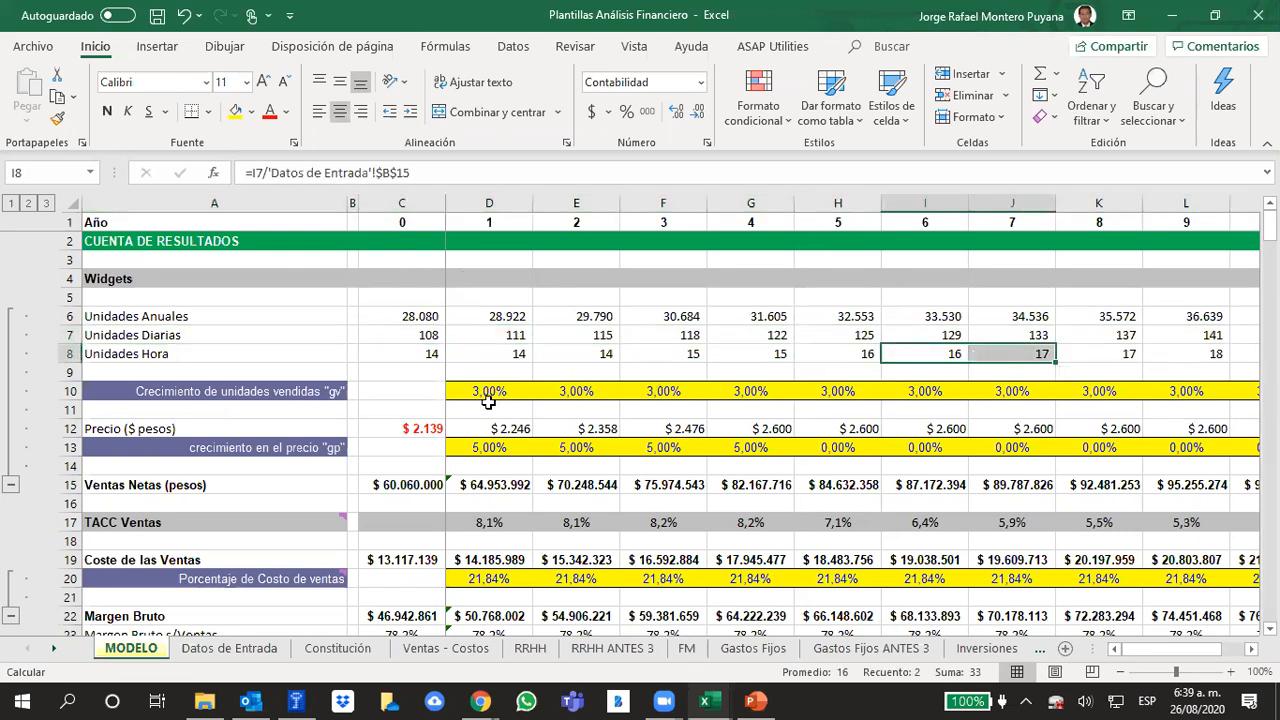
click(485, 406)
Review the growth rates of units sold year by year across the projection, from year 1 to year 10
click(73, 391)
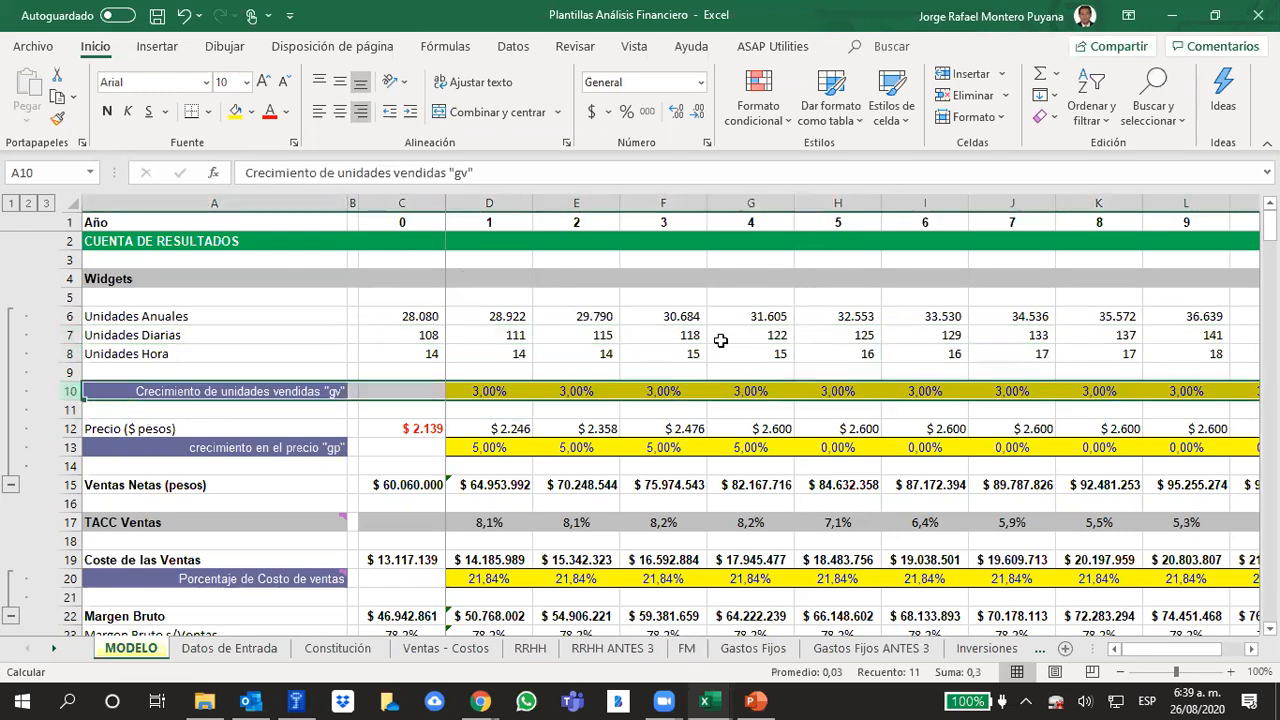
click(1112, 391)
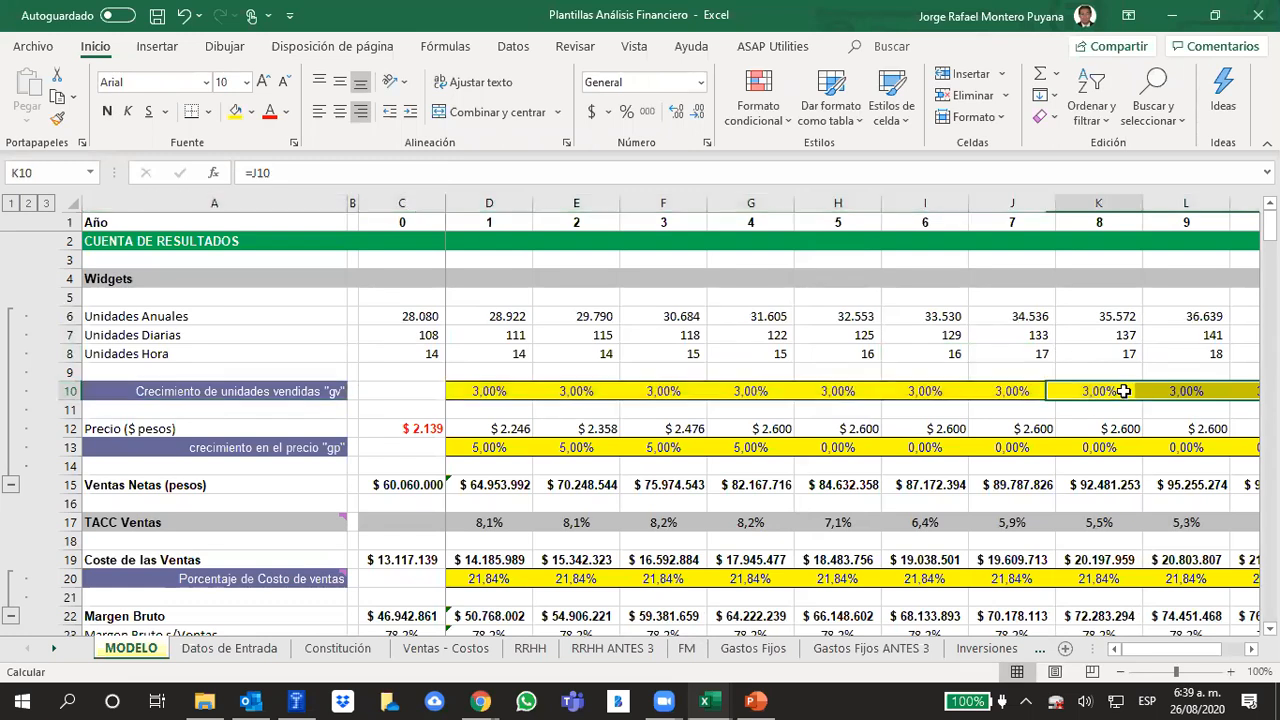
click(1177, 391)
key(Right)
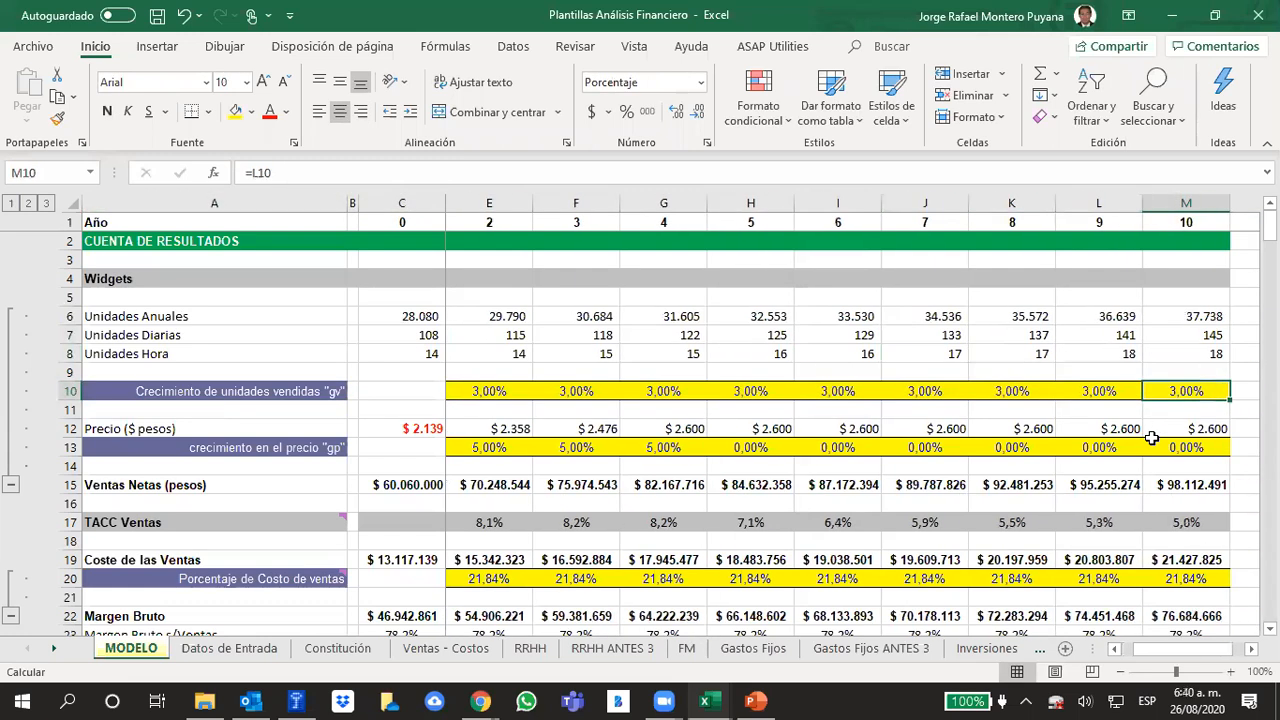
key(Left)
key(Left)
key(Left)
key(Left)
key(Left)
key(Left)
key(Left)
key(Left)
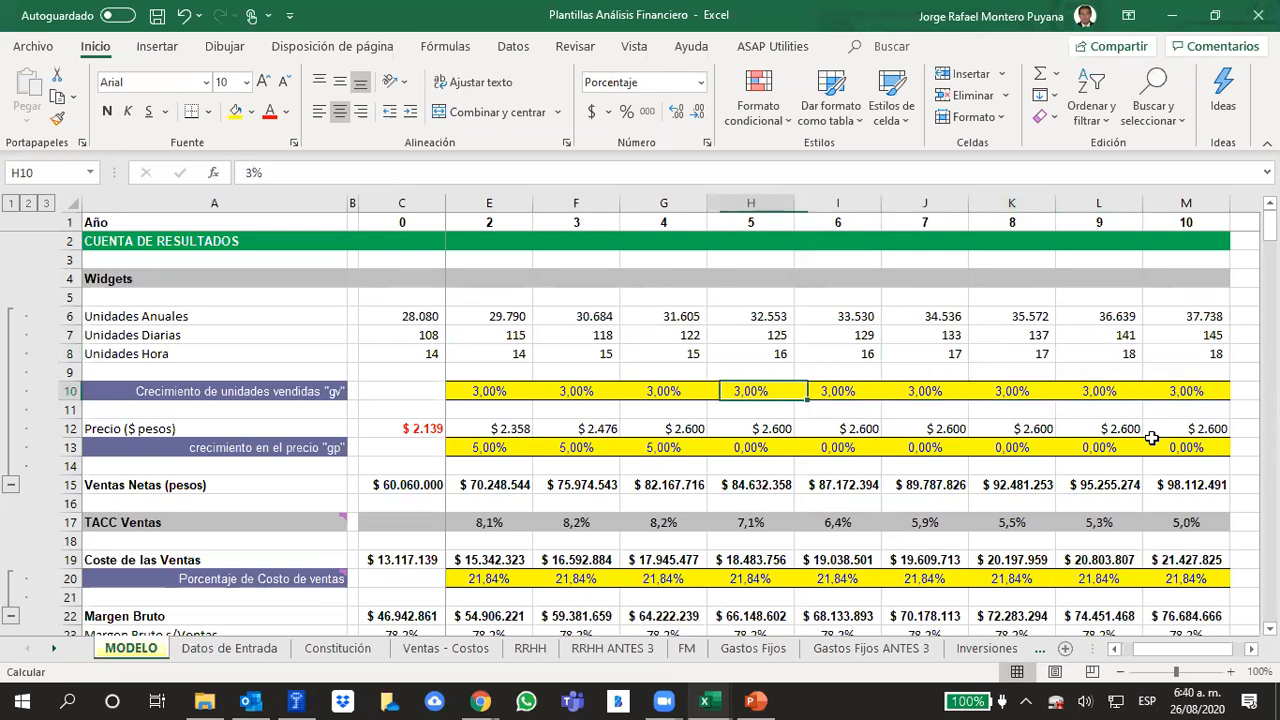
key(Left)
key(Left)
key(Left)
key(Right)
key(Right)
key(Right)
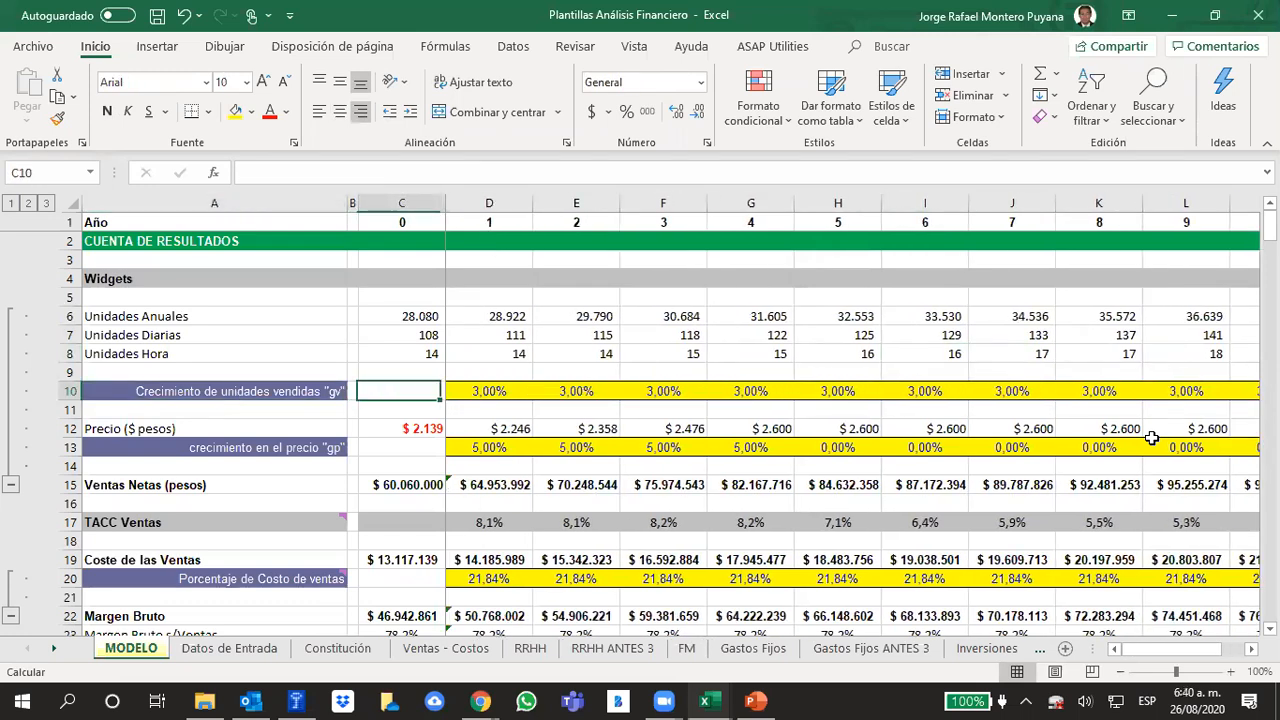
key(Right)
key(Right)
key(Right)
key(Right)
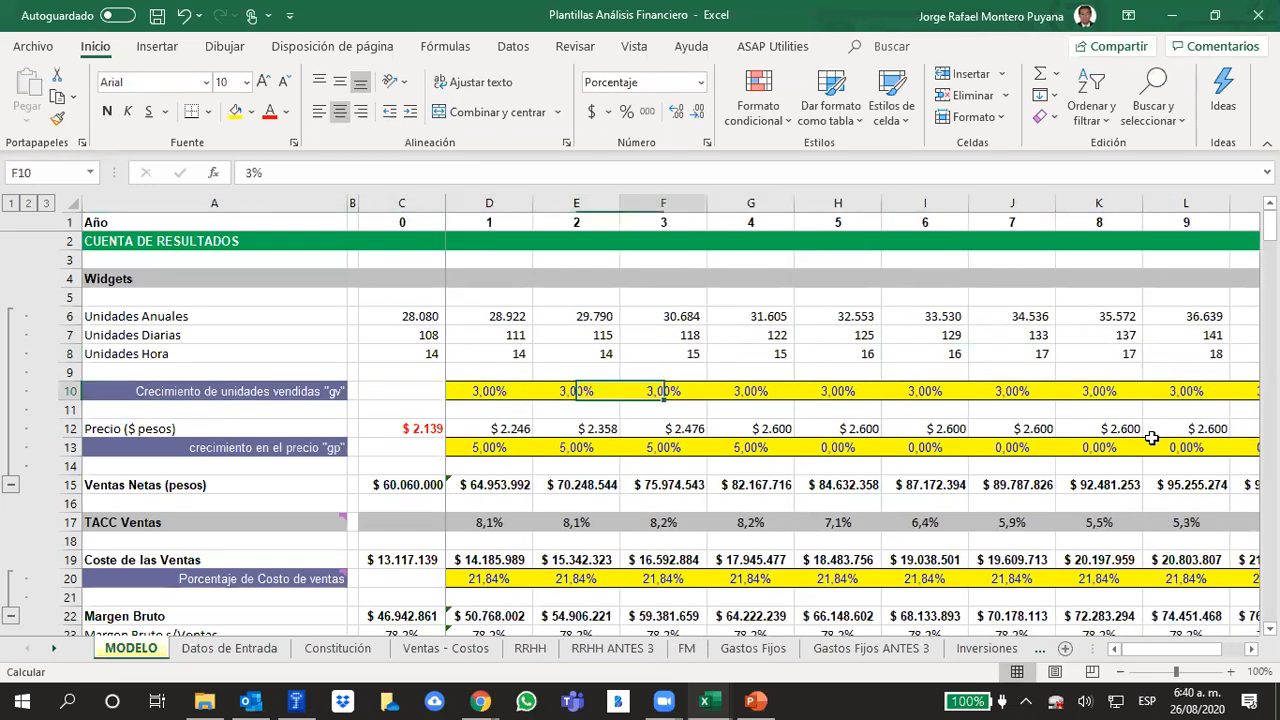
key(Right)
key(Right)
key(Right)
key(Right)
key(Right)
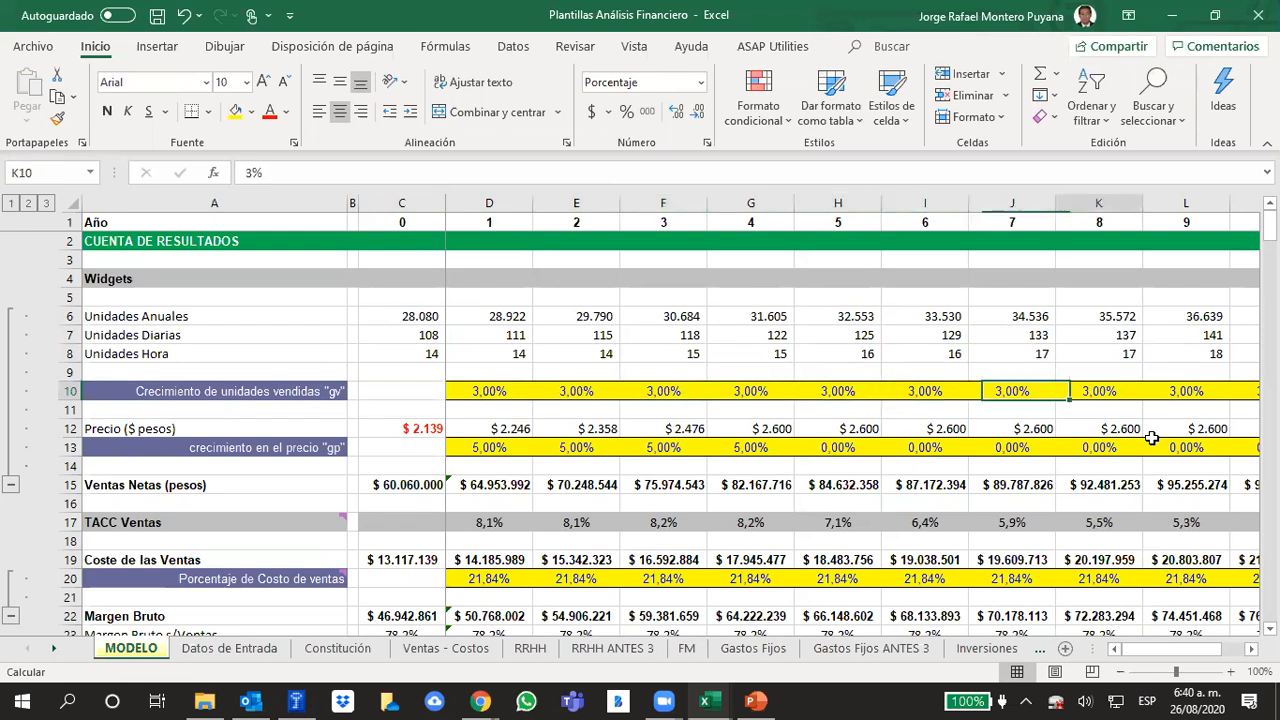
key(Left)
key(Left)
key(Left)
key(Home)
key(Right)
key(Right)
key(Right)
key(Right)
key(Right)
key(Right)
key(Right)
key(Right)
key(Right)
key(Right)
key(Right)
key(Right)
key(Right)
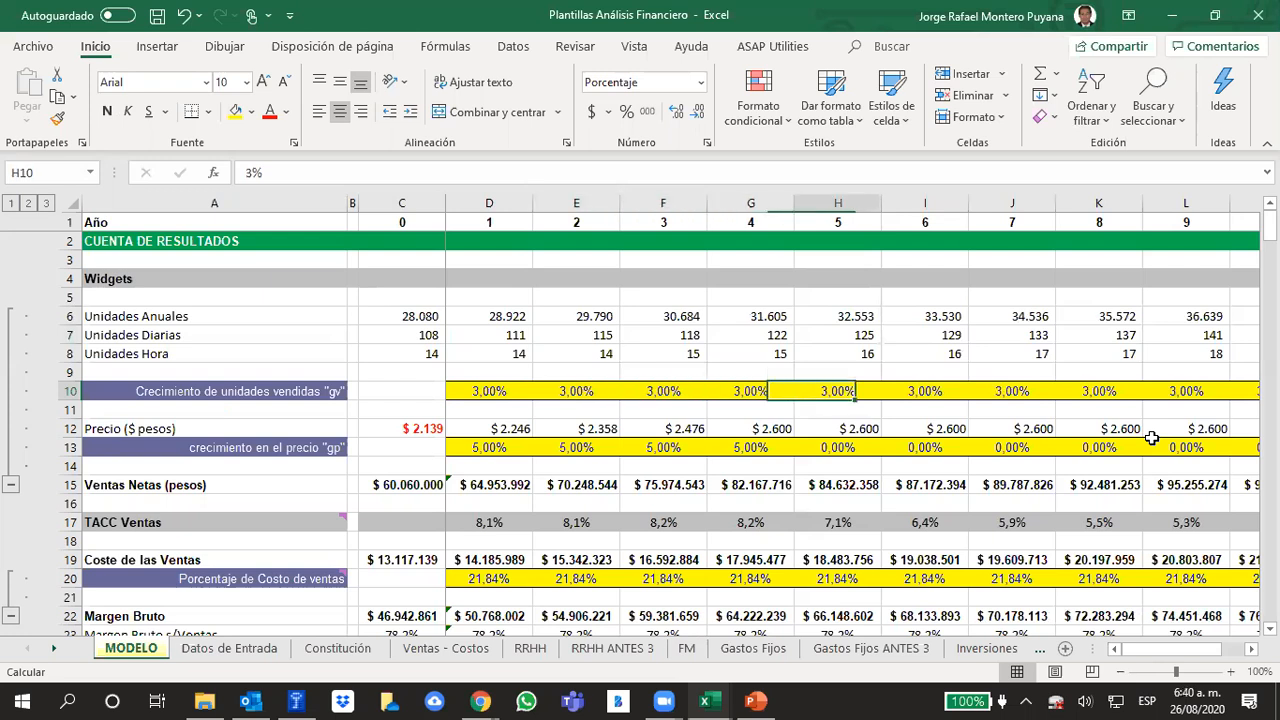
key(Left)
key(Left)
key(Left)
key(Left)
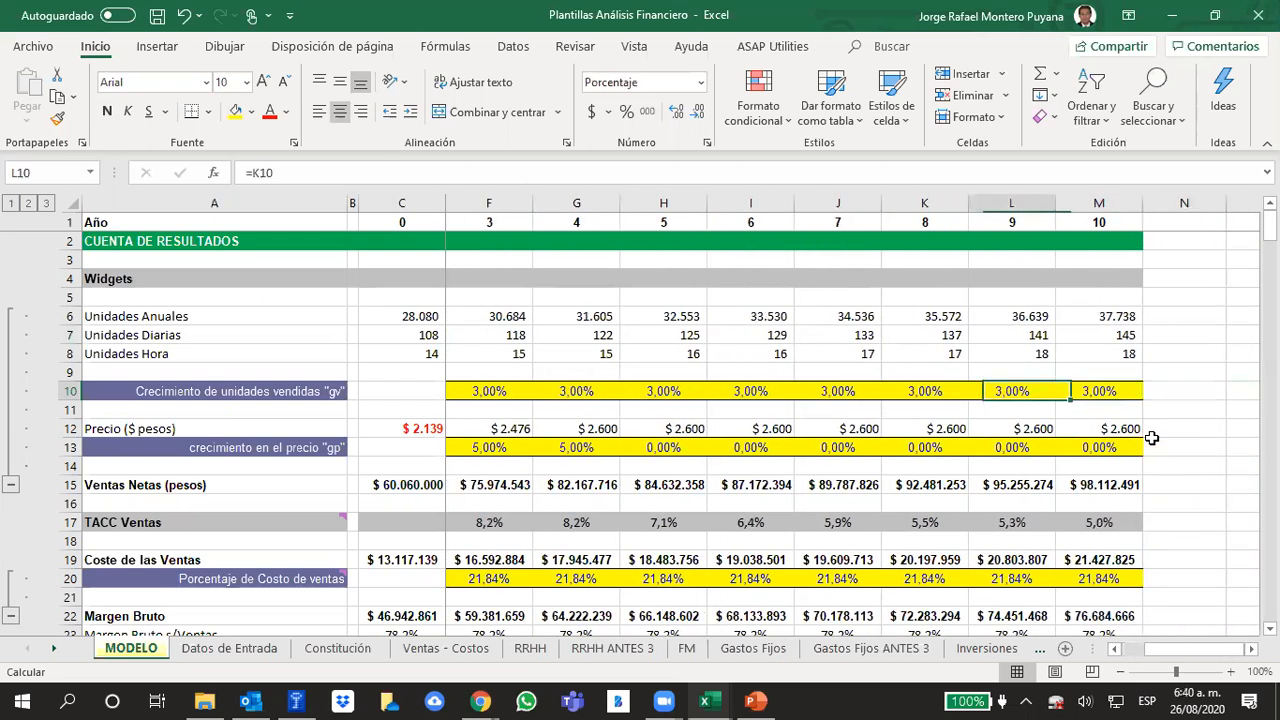
key(Home)
key(Right)
key(Right)
key(Right)
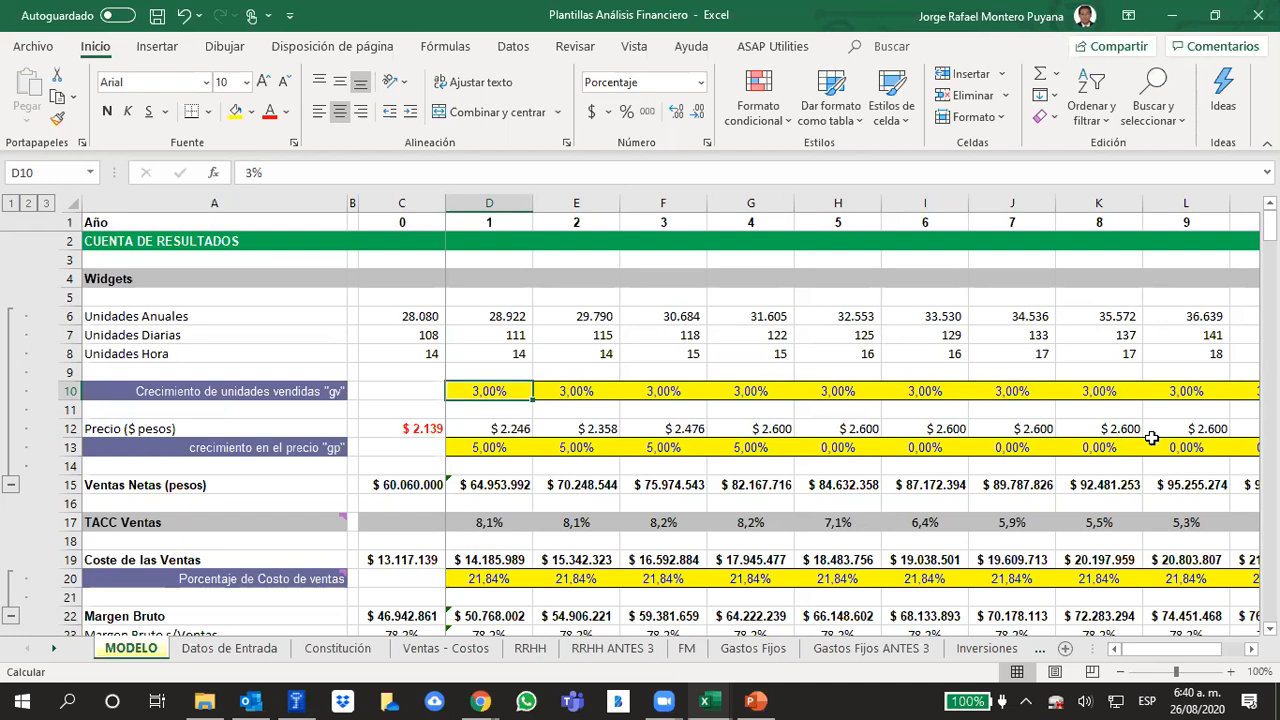
key(Right)
key(Right)
key(Right)
key(Right)
key(Right)
key(Right)
key(Left)
key(Left)
key(Left)
key(Left)
key(Left)
key(Left)
key(Left)
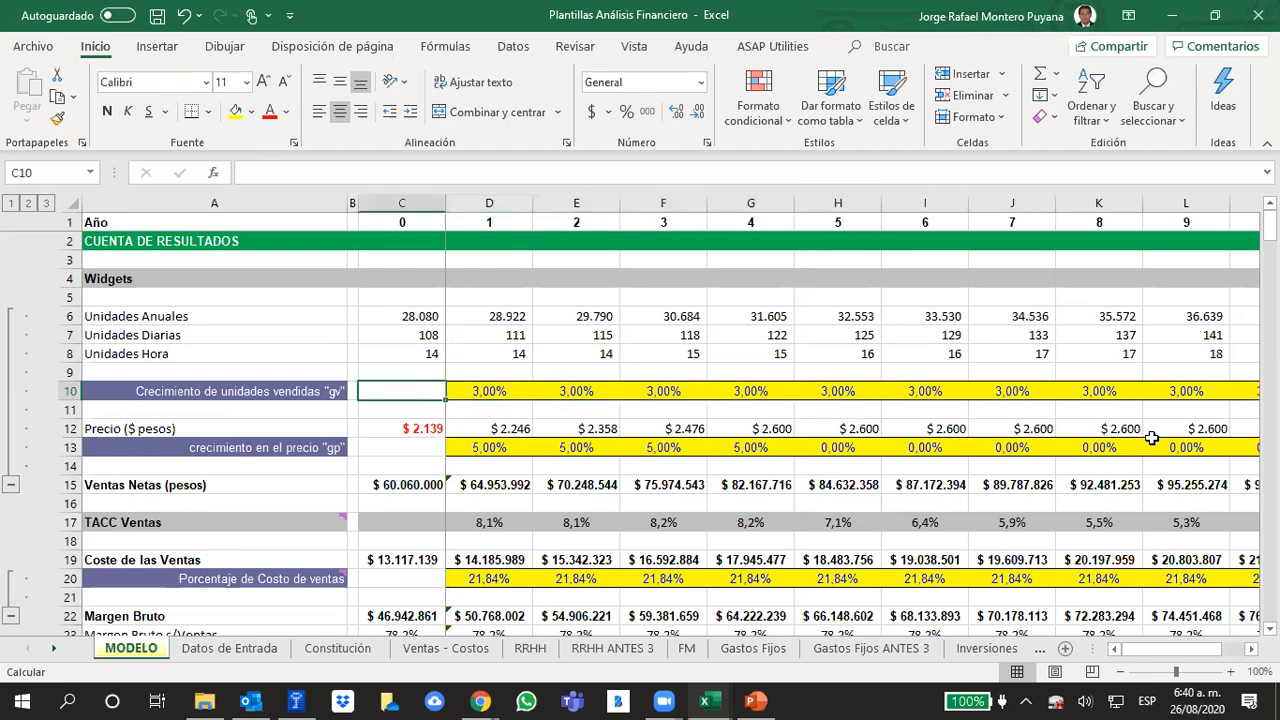
key(Right)
key(Right)
key(Right)
key(Right)
key(Right)
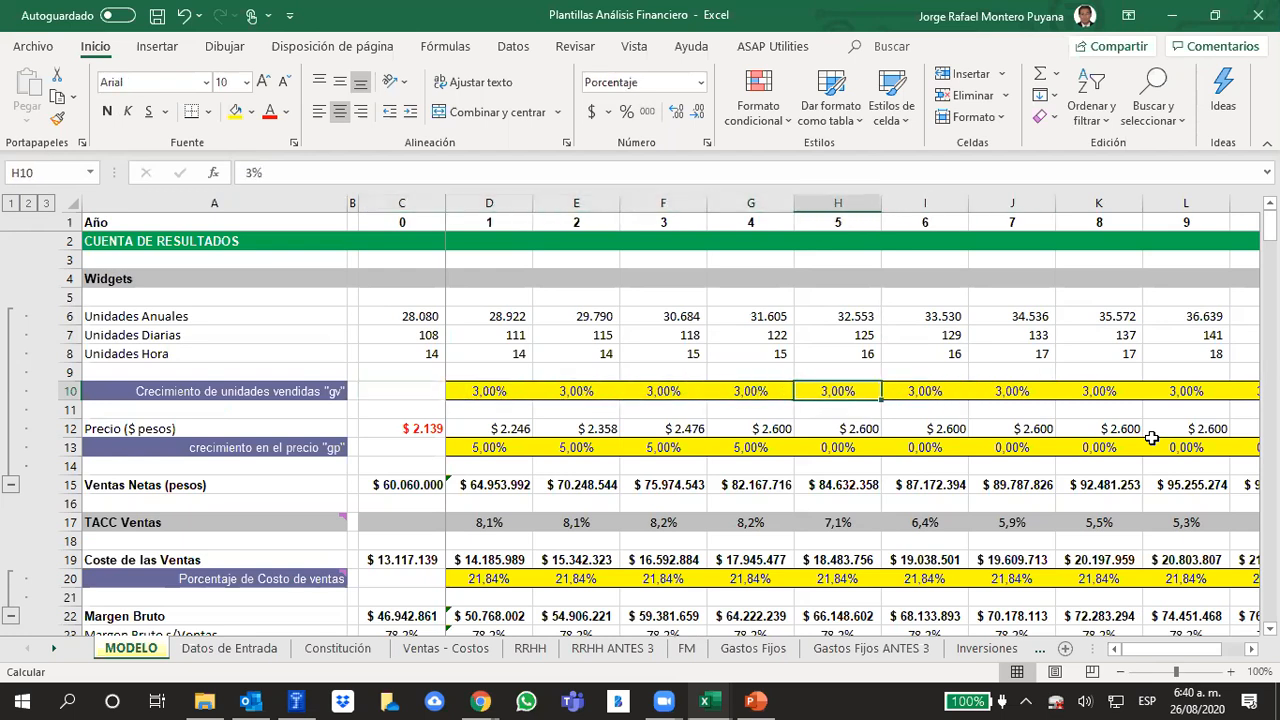
key(Right)
key(Right)
key(Right)
key(Right)
key(Right)
key(Right)
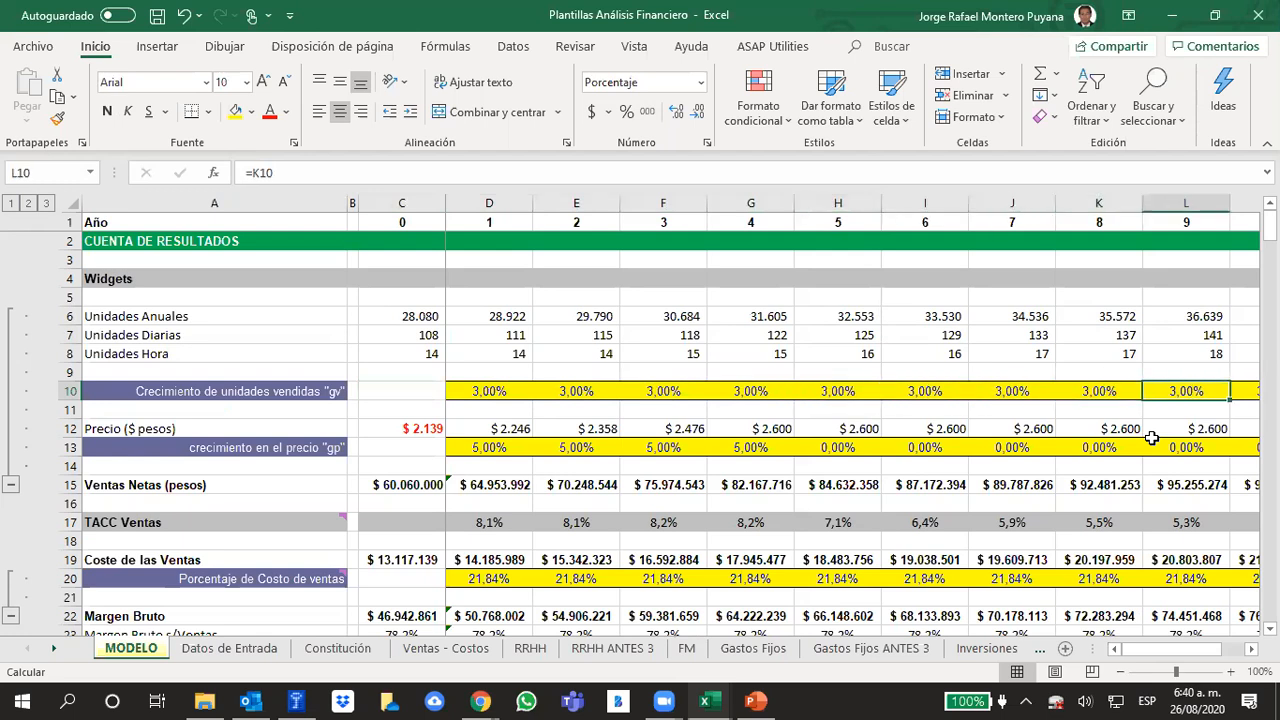
key(Left)
key(Left)
key(Left)
key(Left)
key(Left)
key(Left)
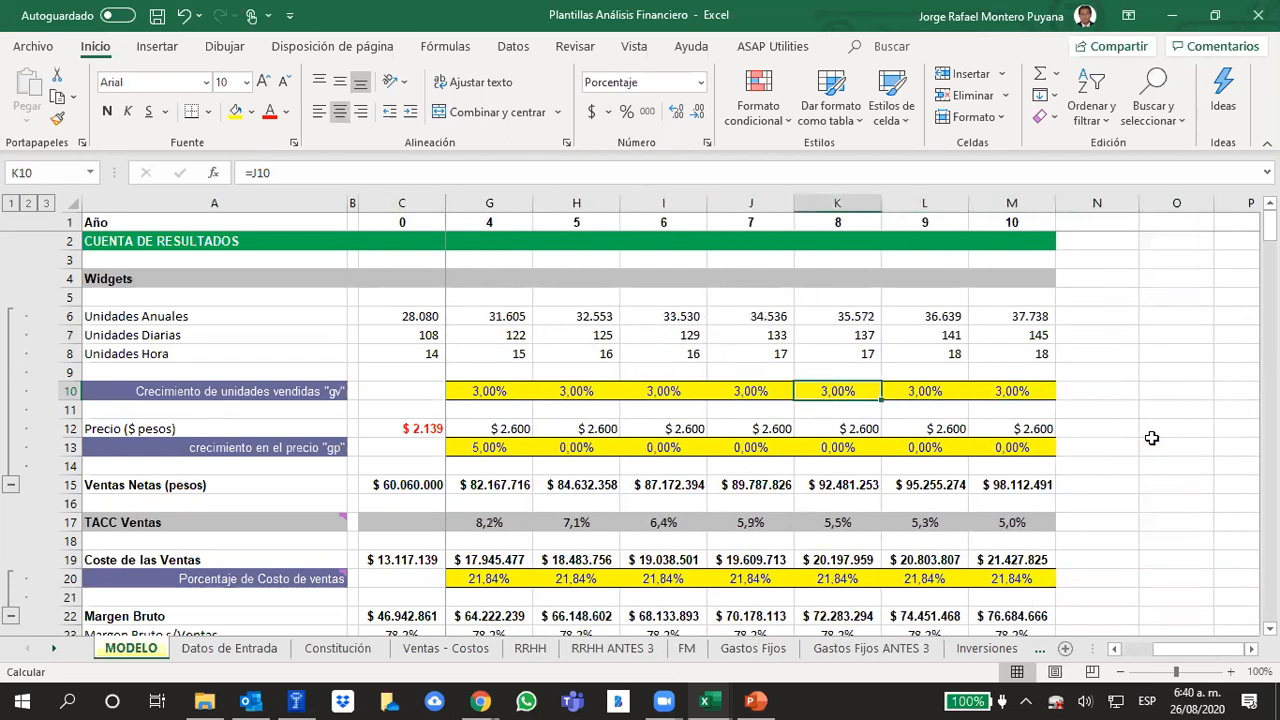
Examine the growth rates of units sold around years 5 to 9 and the units rows above them
key(Left)
key(Left)
key(Left)
key(Left)
key(Right)
key(Right)
key(Right)
key(Right)
Set the growth rate of units sold "gv" to 0% for each of years 6 to 9
key(Right)
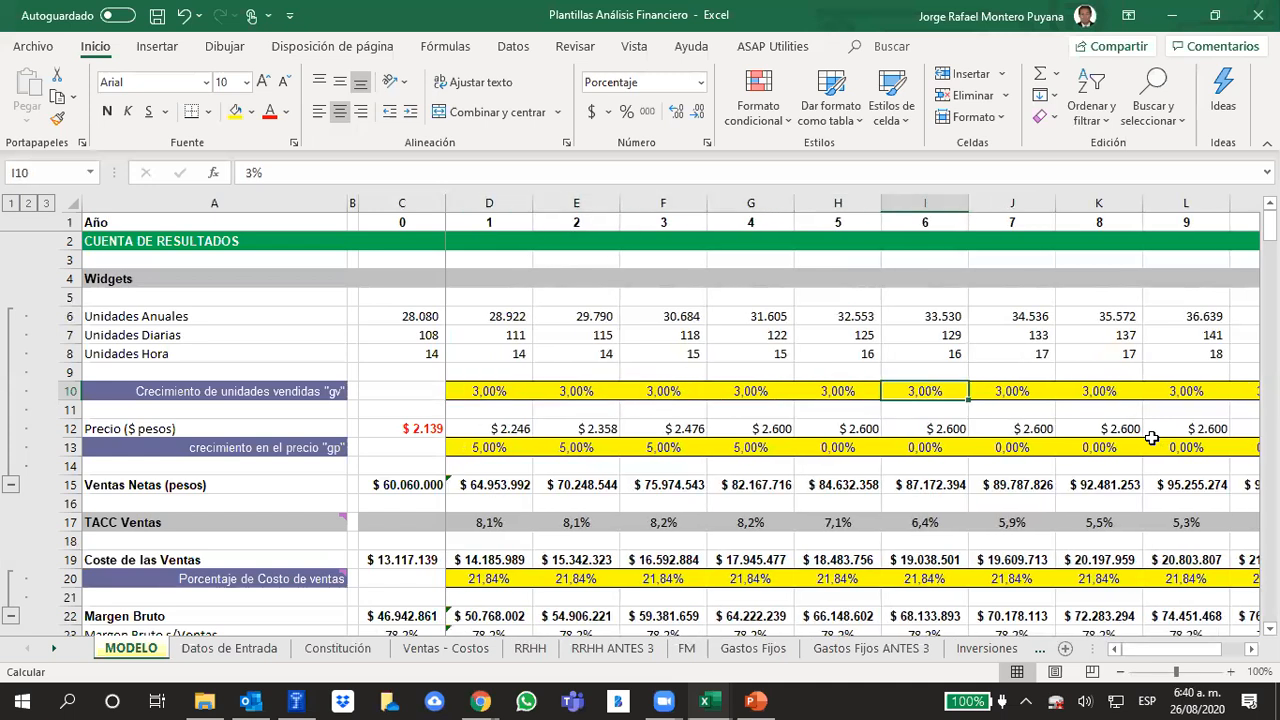
key(Left)
key(Up)
key(Up)
key(Up)
key(Down)
key(Down)
key(Down)
key(Right)
text(0)
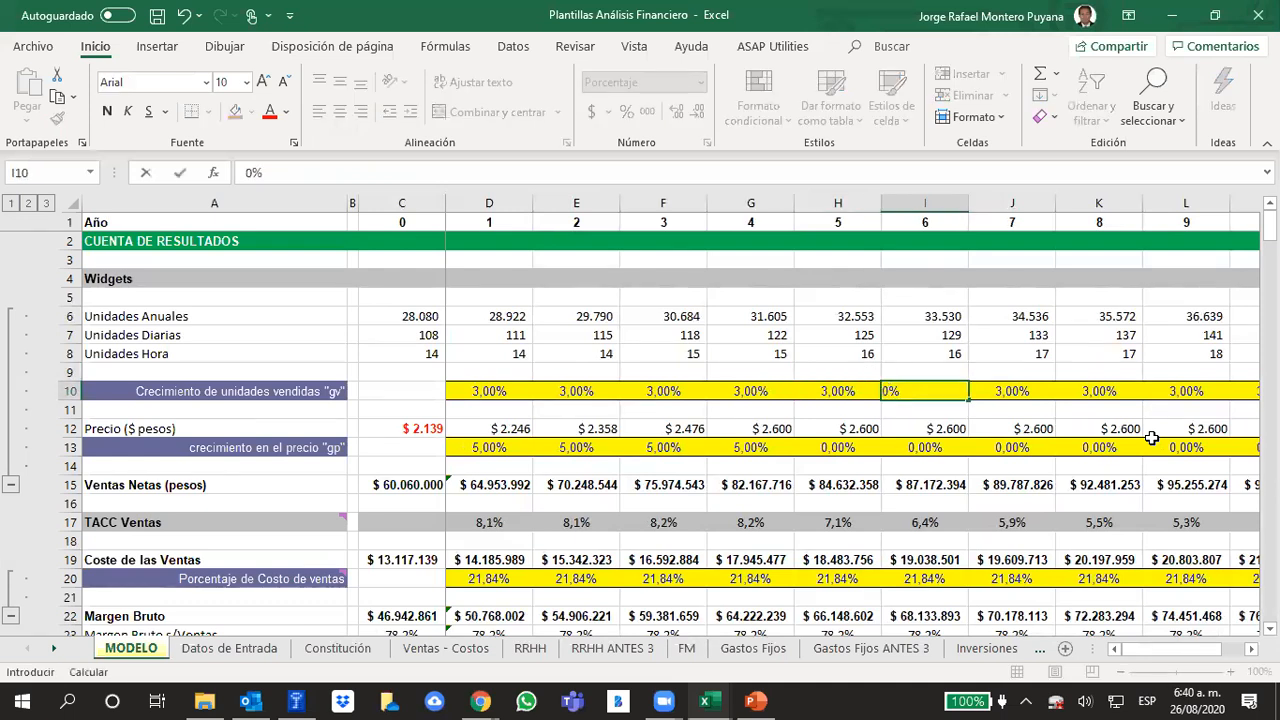
key(Right)
text(0)
key(Right)
text(0)
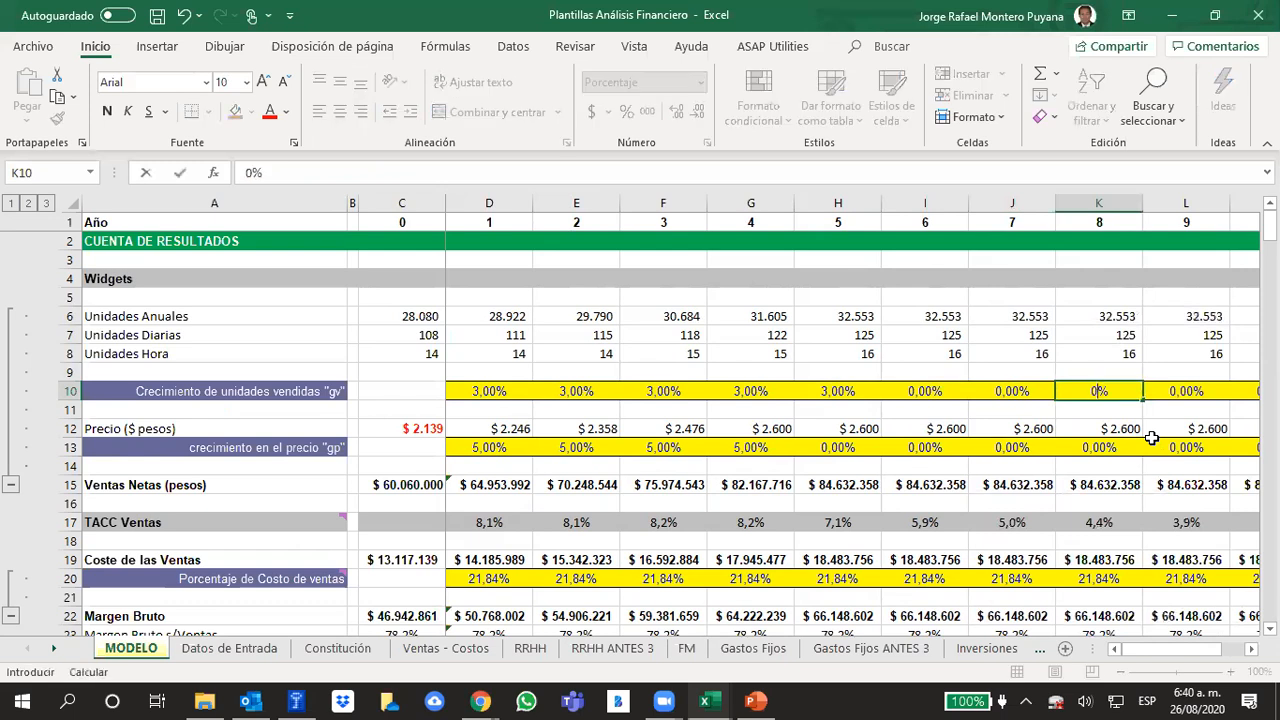
key(Right)
text(0)
key(Right)
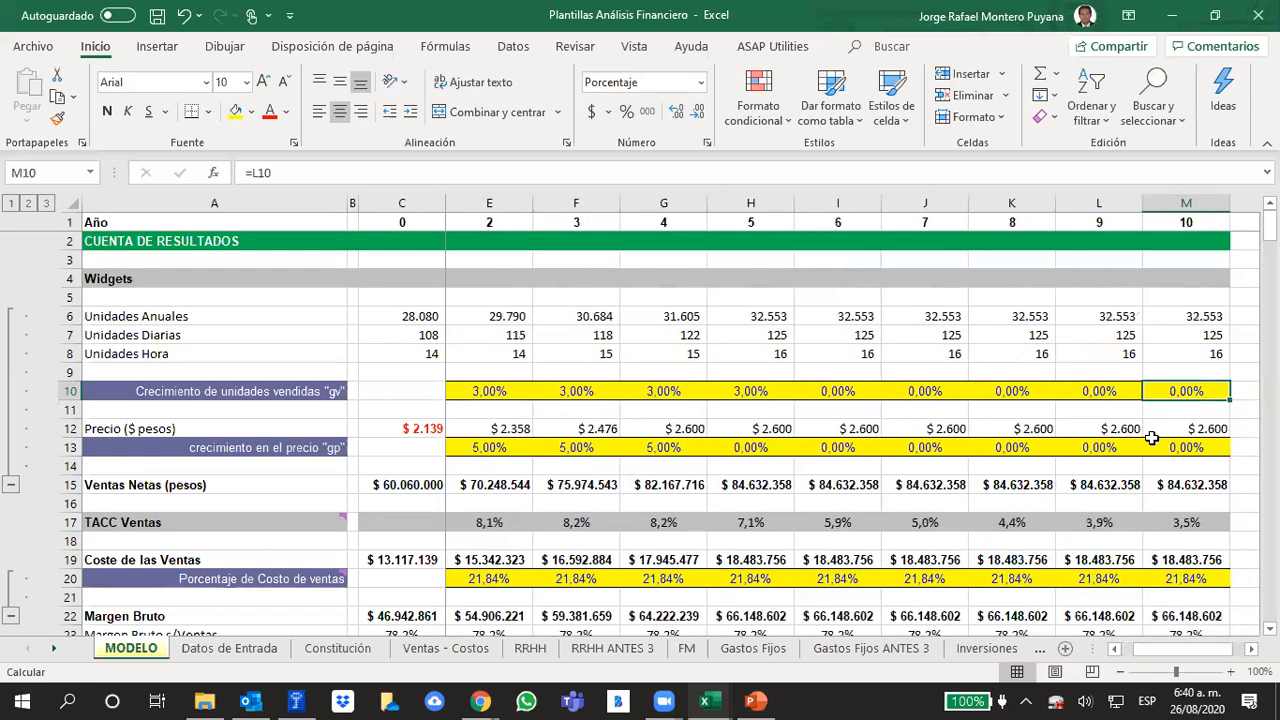
Review the growth rates of units sold for years 6 to 10
key(Left)
key(Left)
key(Left)
key(Left)
key(Right)
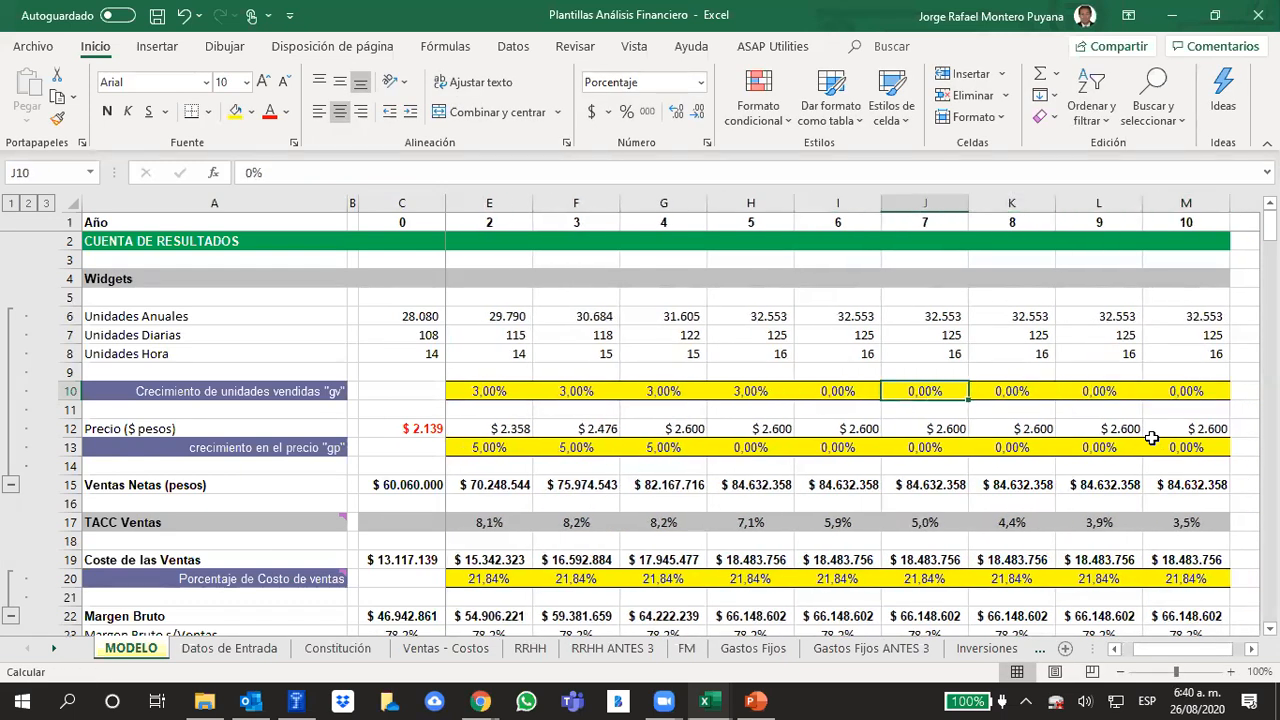
key(Left)
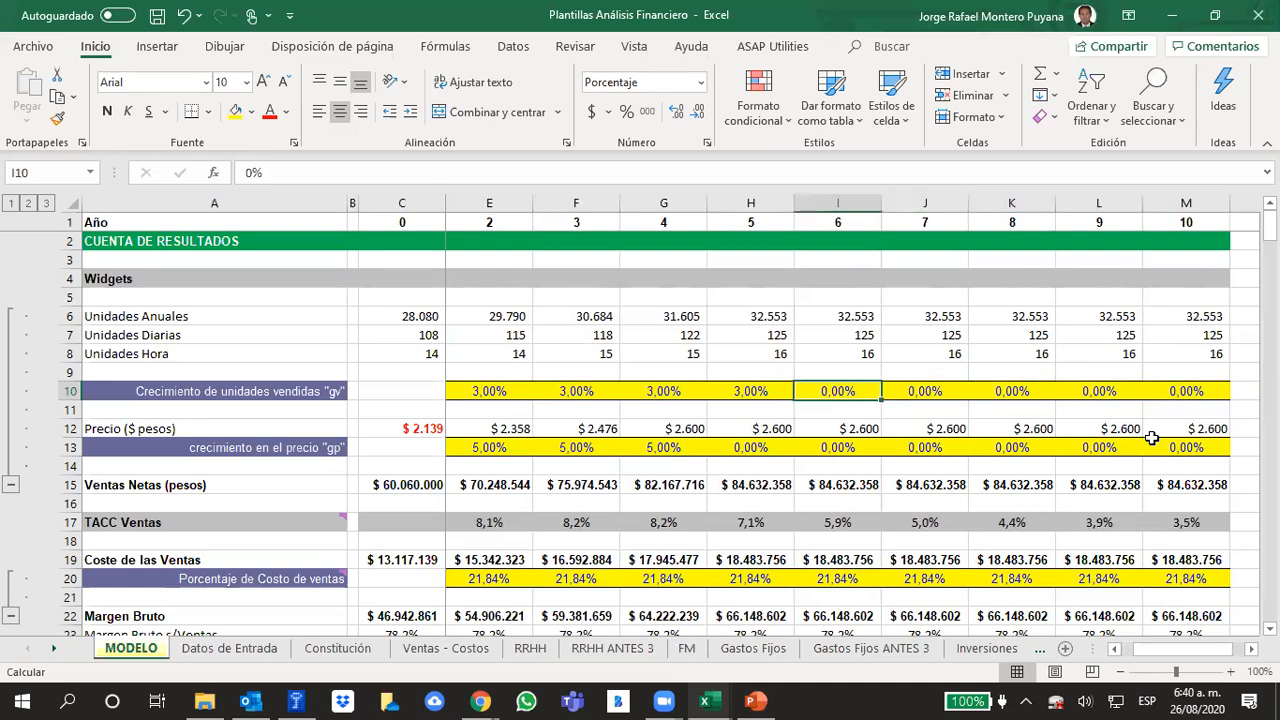
key(Right)
key(Right)
key(Right)
key(Right)
key(Right)
key(Left)
key(Left)
key(Left)
key(Left)
key(Left)
key(Left)
key(Left)
key(Left)
key(Left)
key(Left)
key(Left)
key(Left)
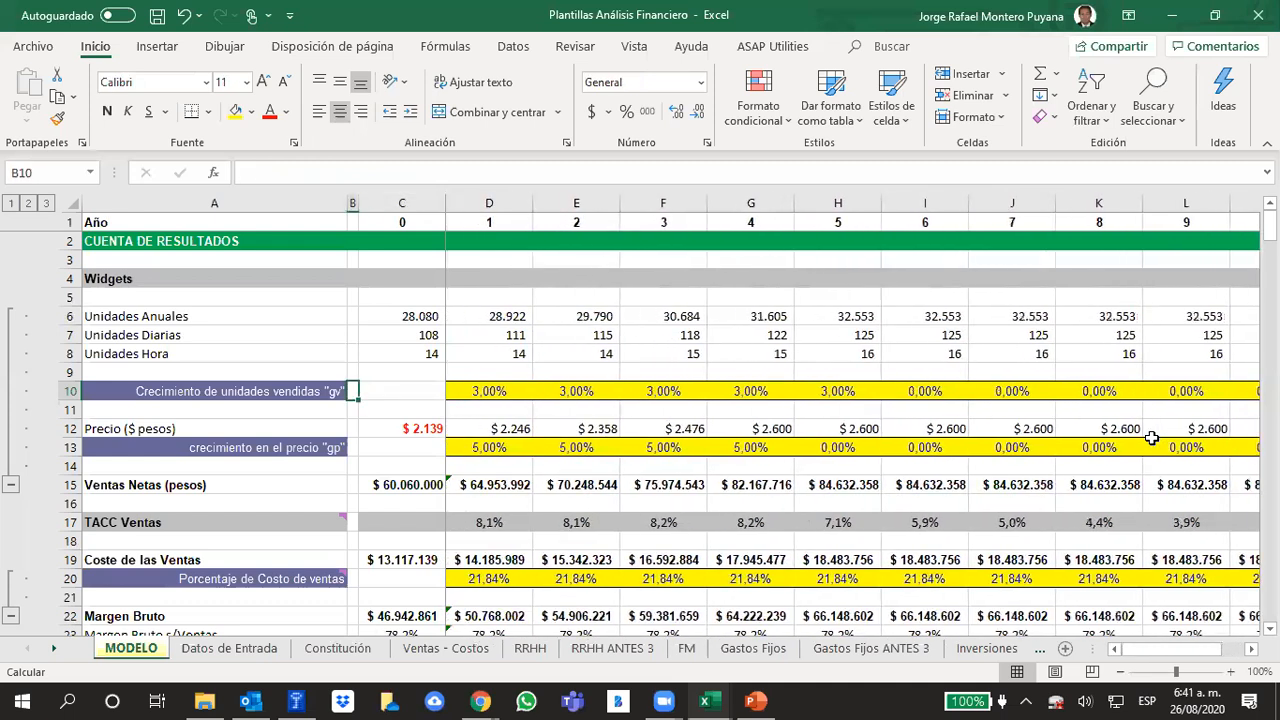
Review the "Crecimiento de unidades vendidas" row from its label through the growth rates of the first years
key(Left)
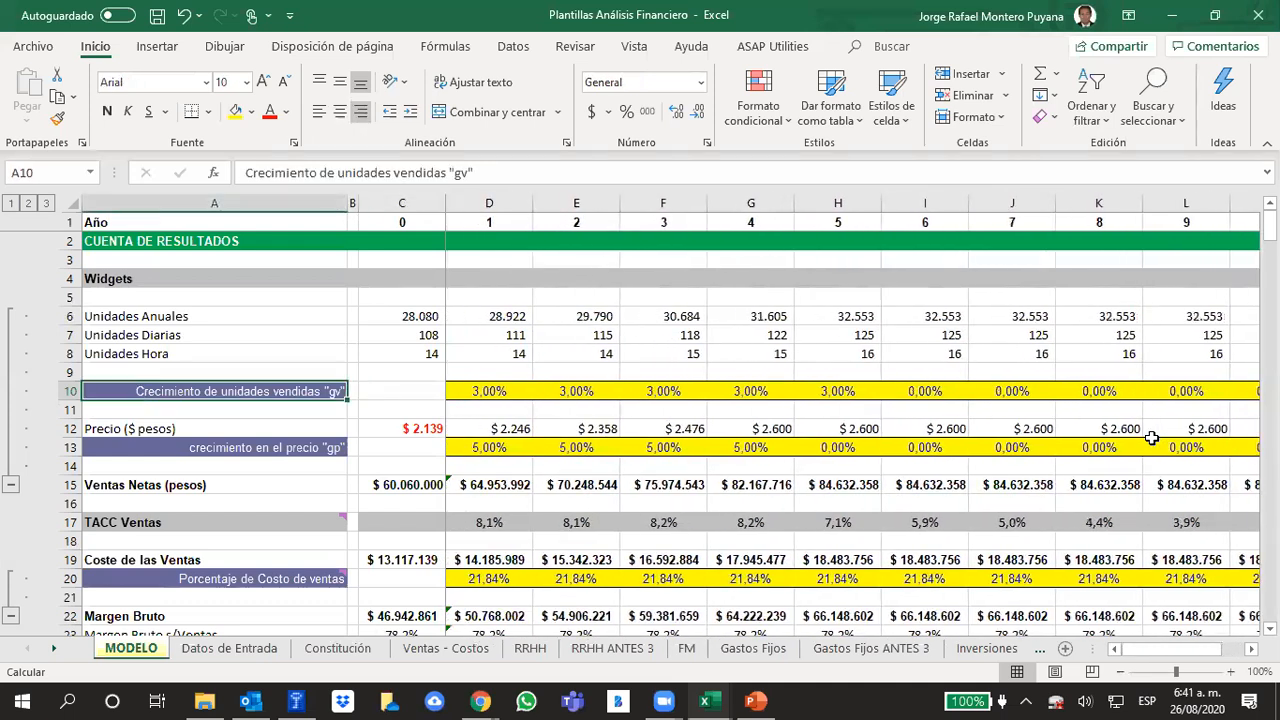
key(Right)
key(Right)
key(Right)
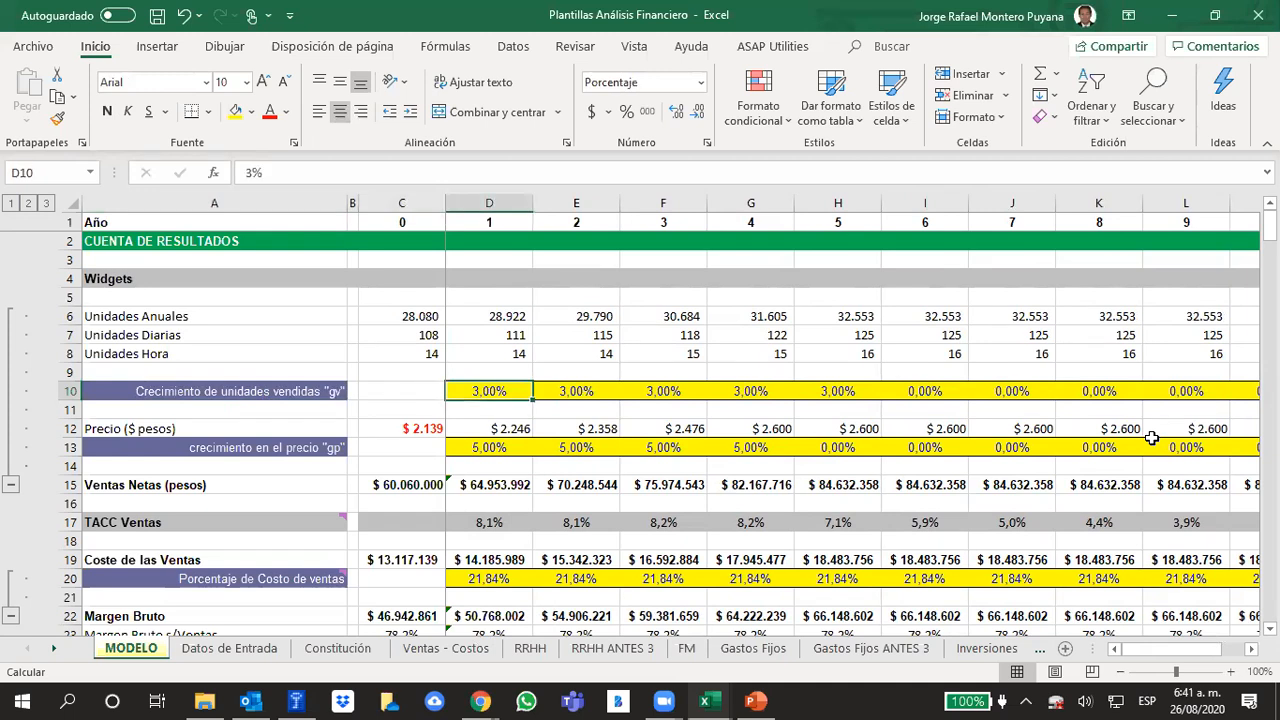
key(Right)
key(Right)
key(Right)
key(Right)
key(Left)
key(Left)
key(Left)
key(Left)
key(Left)
key(Left)
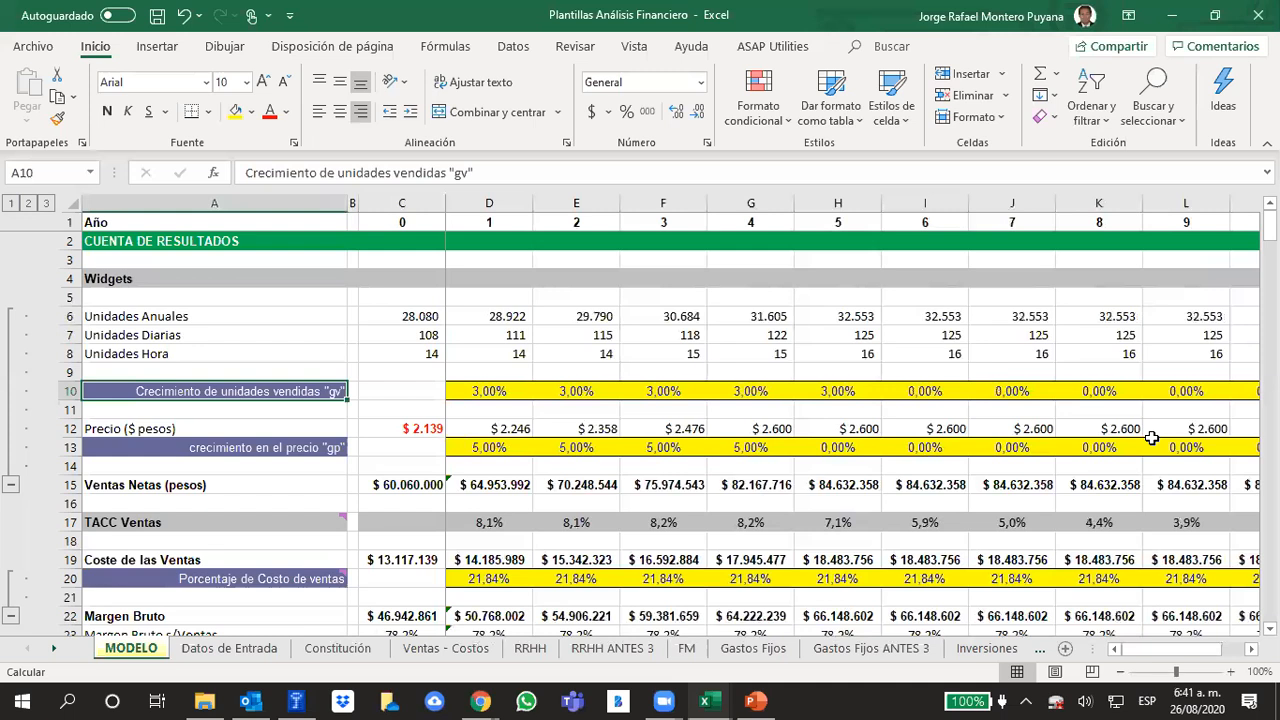
key(Right)
key(Right)
key(Left)
key(Left)
Inspect the cost-of-sales percentage formulas for years 1 and 2, tracing the cells they reference
click(473, 589)
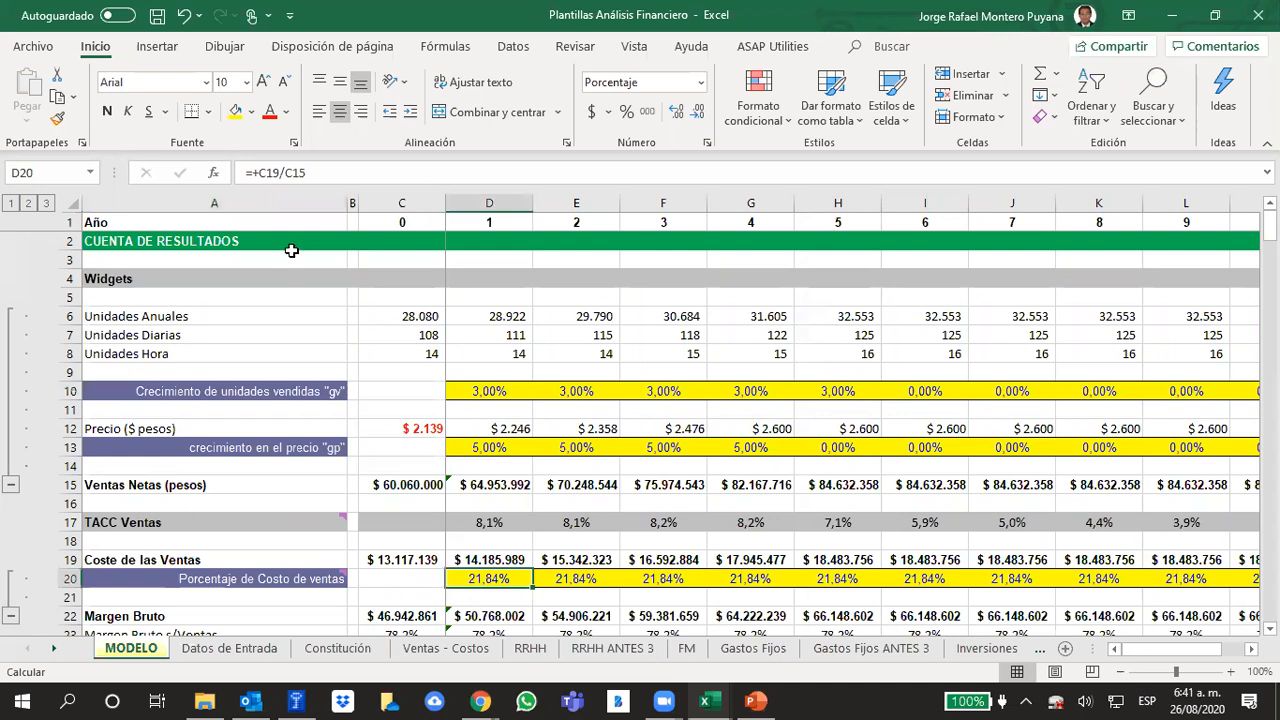
click(345, 175)
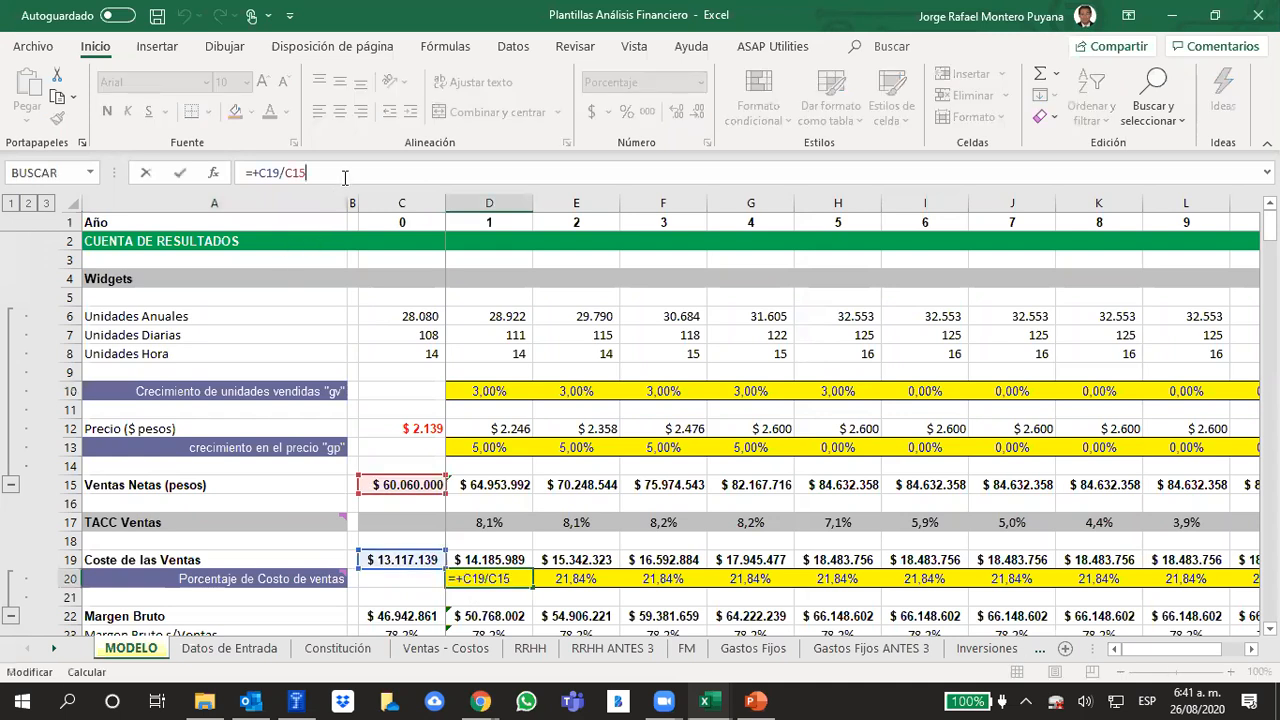
click(576, 540)
click(490, 579)
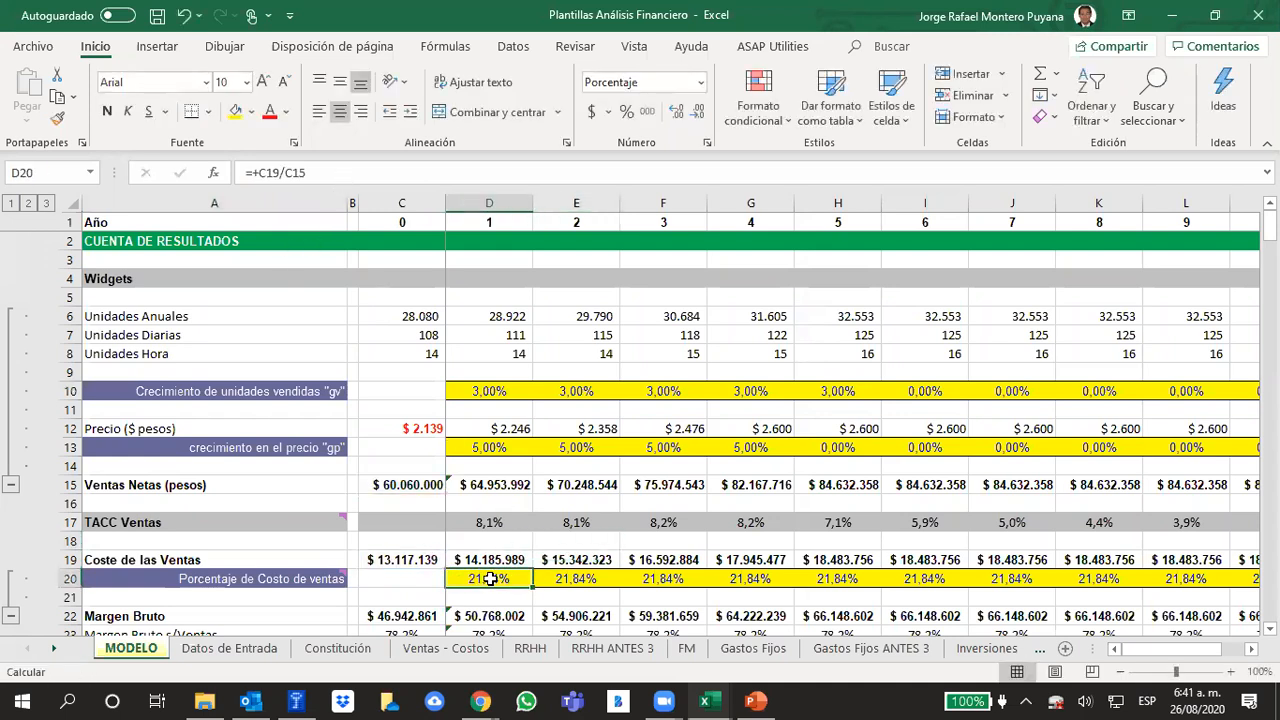
click(318, 172)
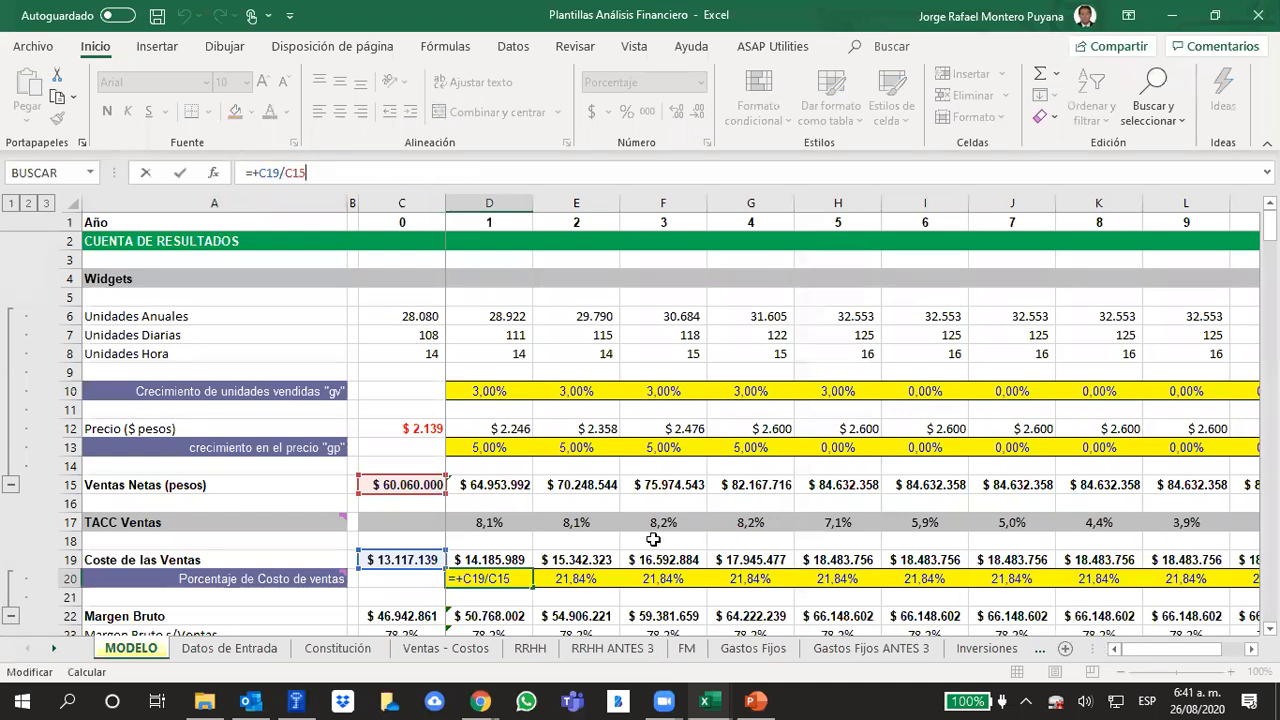
click(554, 572)
click(349, 172)
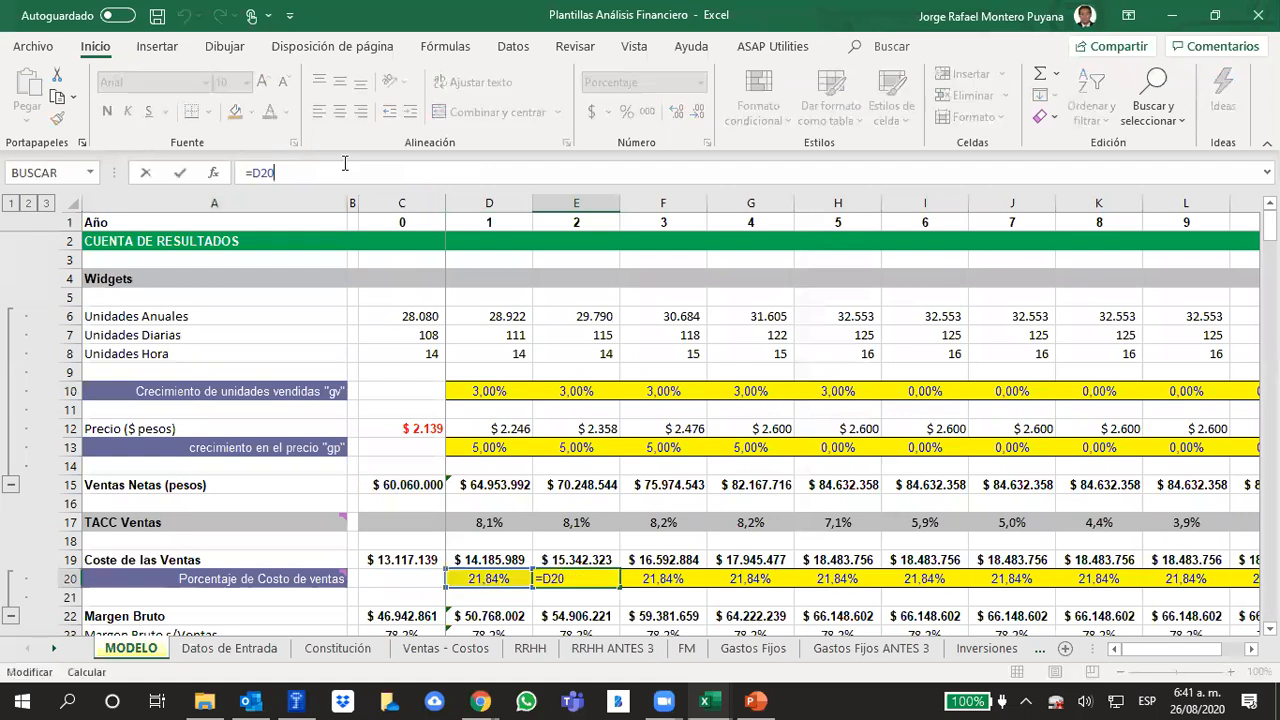
click(634, 547)
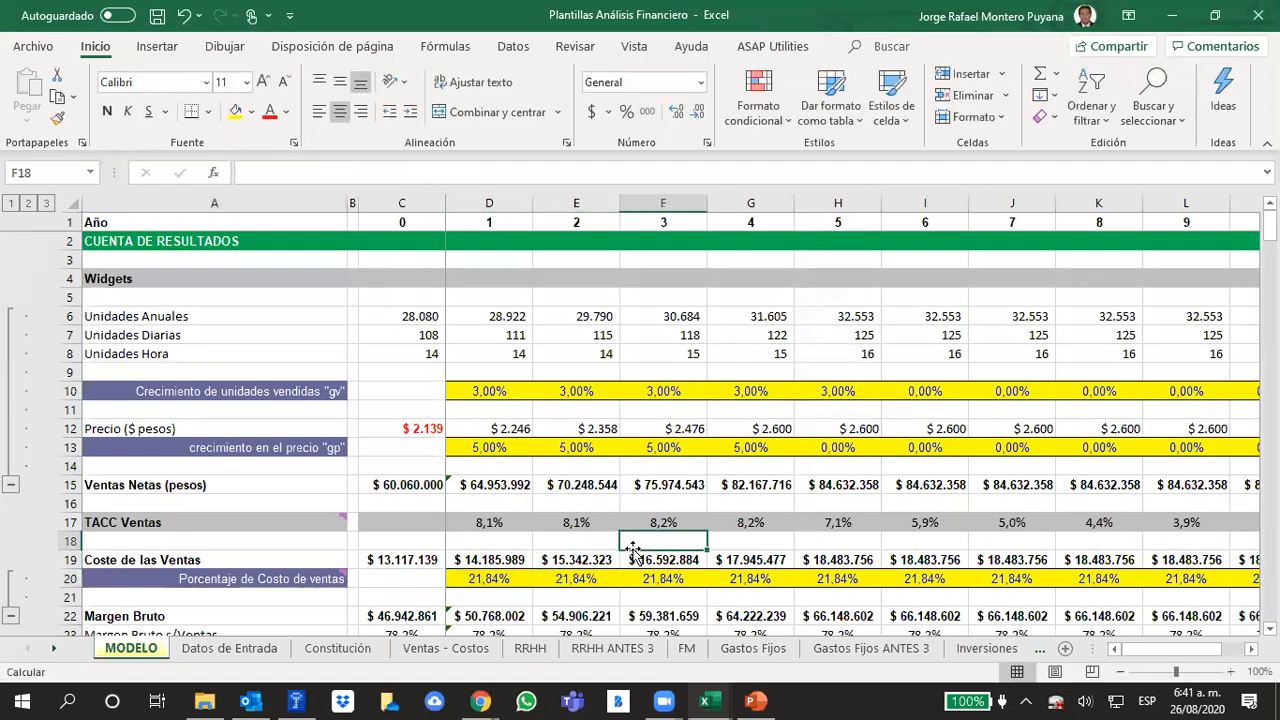
Inspect the year 1 cost of sales formula and the cells it references
click(458, 561)
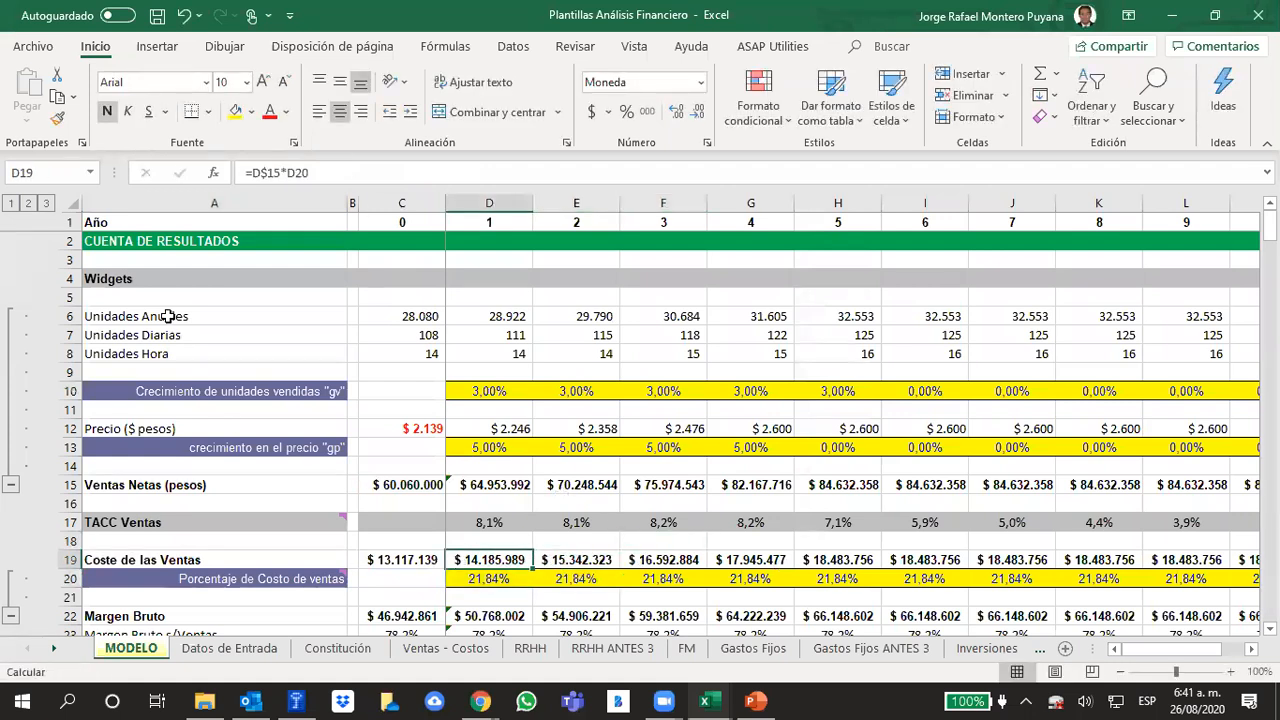
click(343, 172)
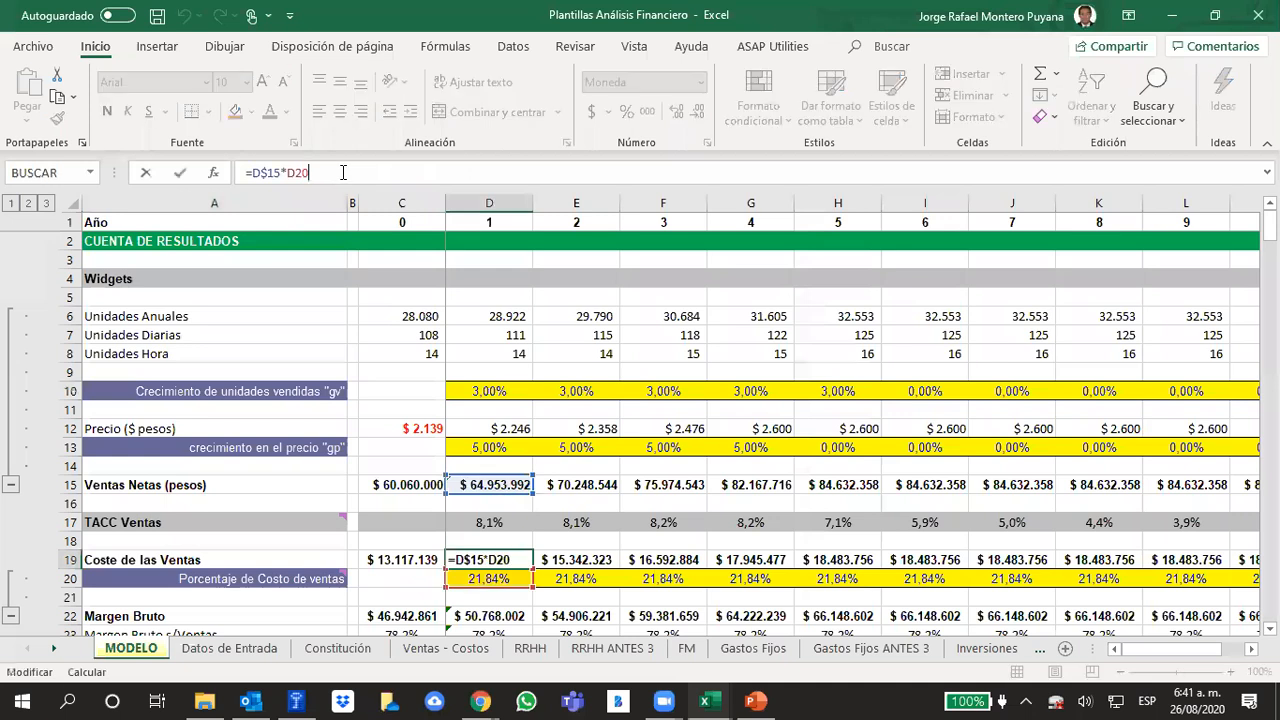
click(842, 539)
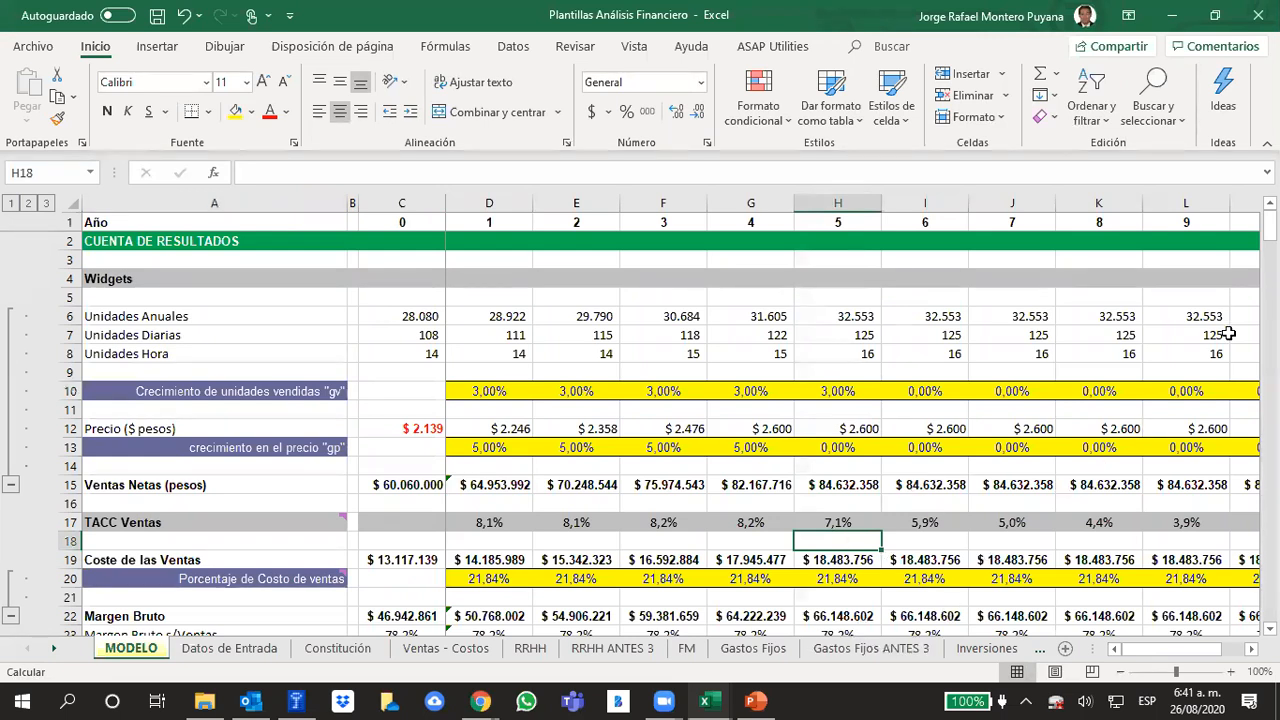
Switch to the PowerPoint presentation and highlight slide 230's text on the two growth rates and the note "No se refiere a la inflación"
click(756, 700)
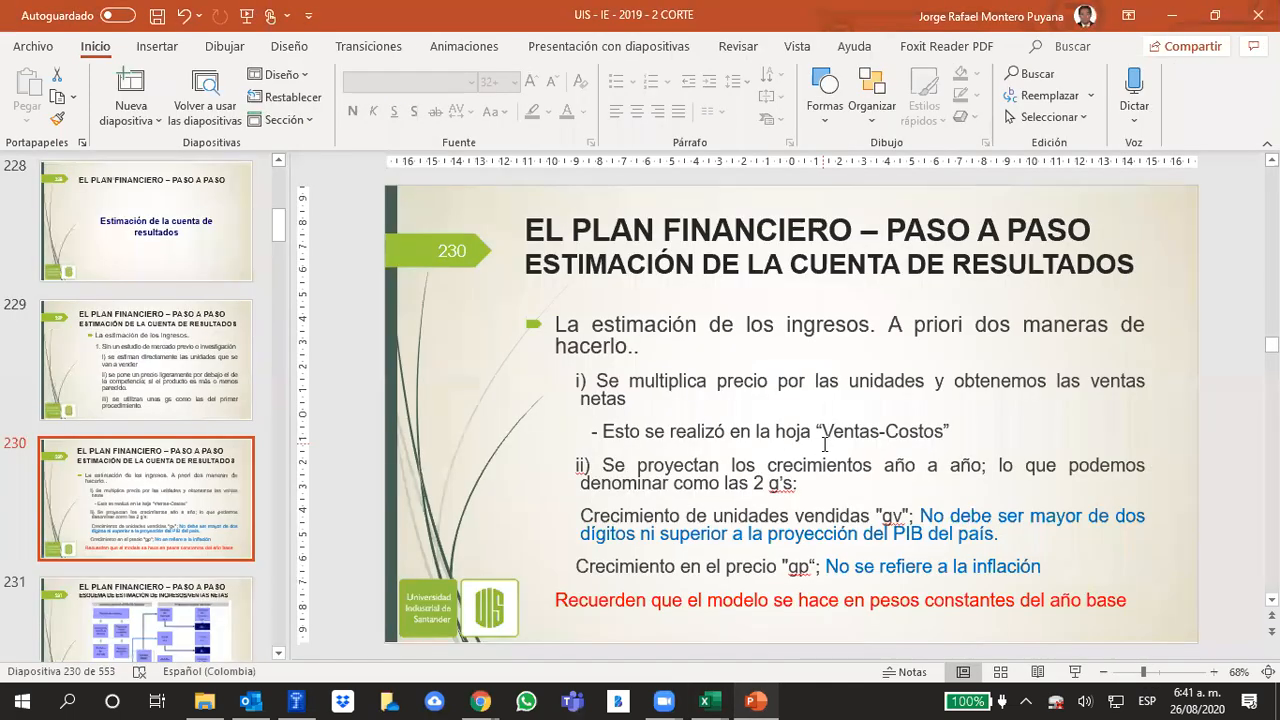
scroll(815, 567, down, 1)
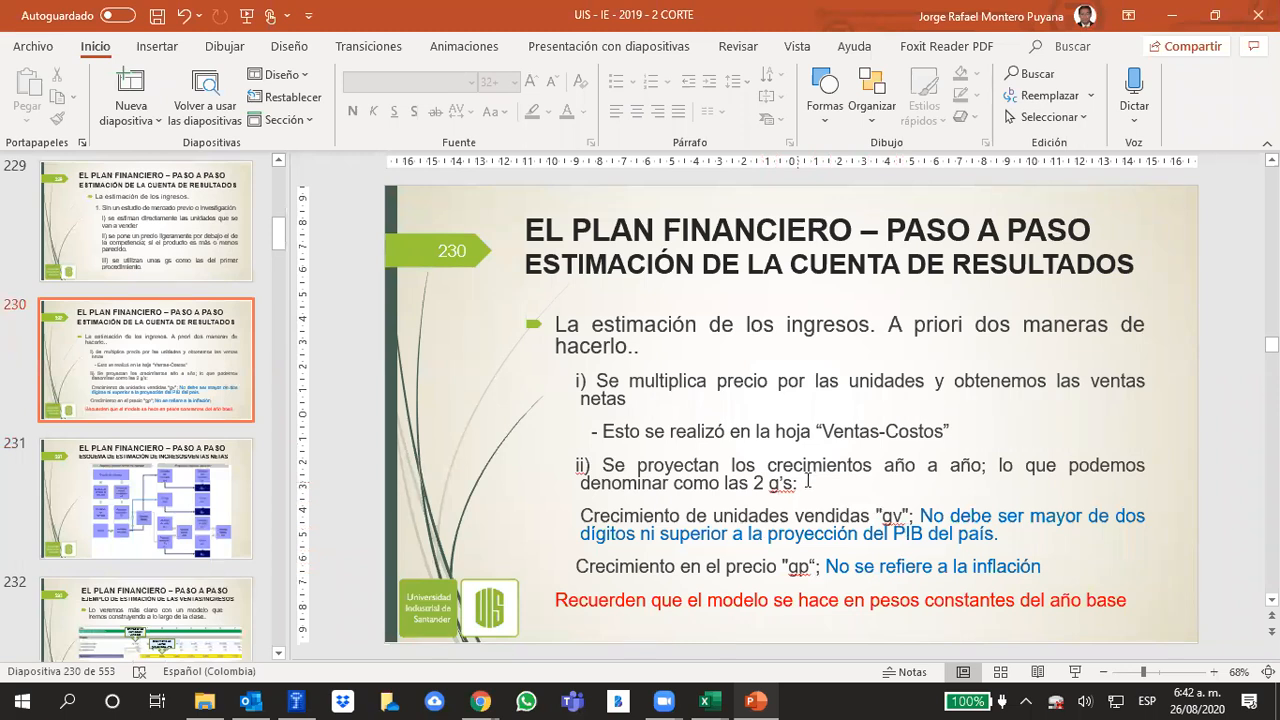
drag(732, 466, 797, 486)
drag(567, 571, 1038, 563)
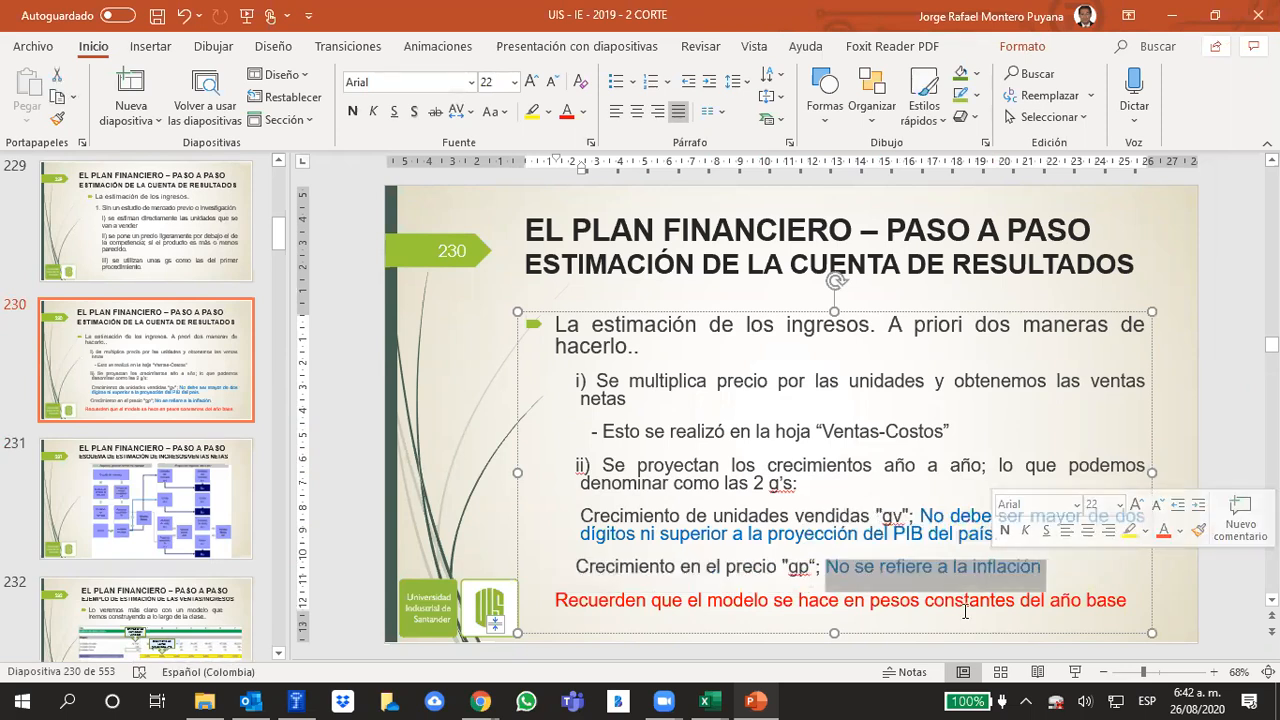
Switch back to the Excel workbook and check the projected inflation input on the Datos de Entrada sheet
key(alt+Tab)
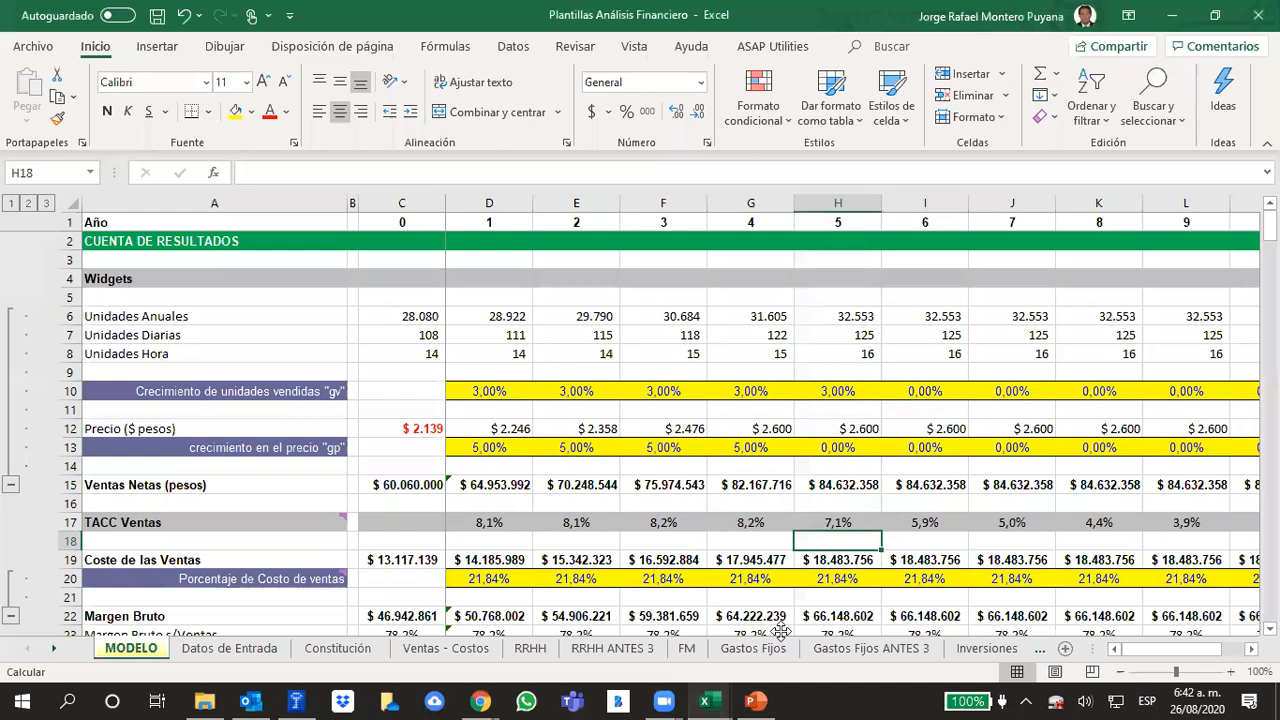
click(276, 612)
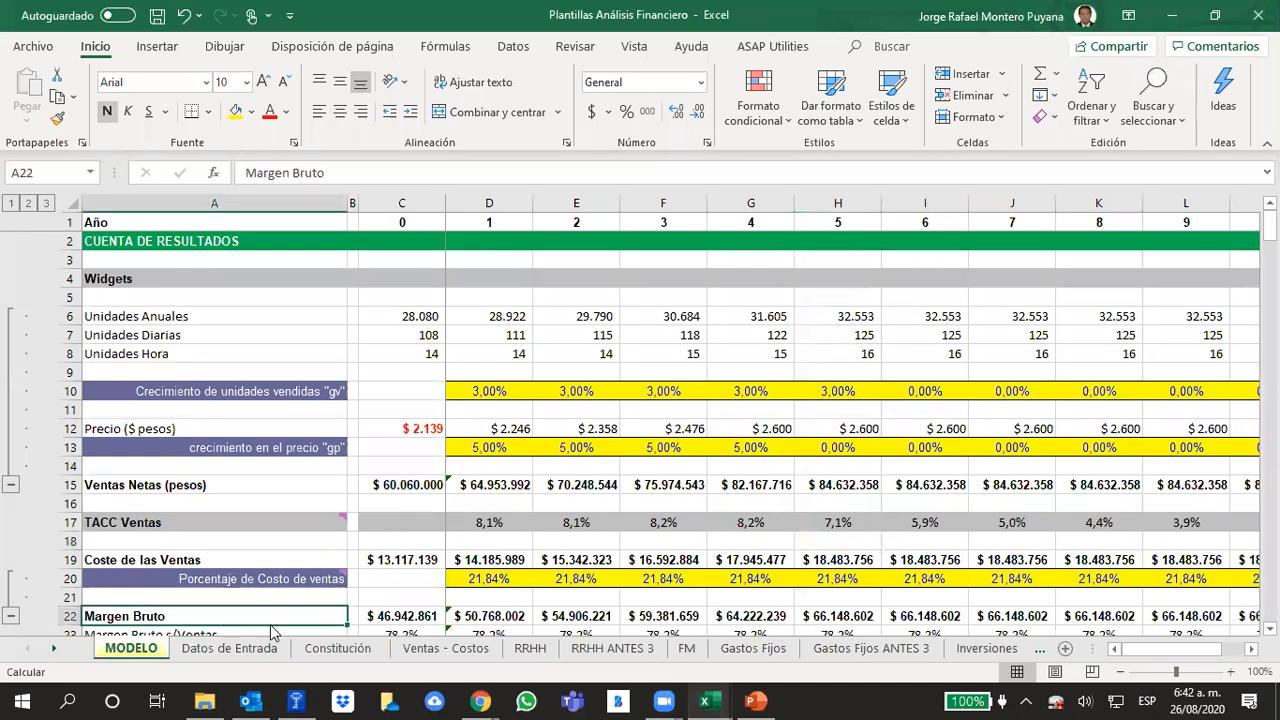
click(230, 648)
click(740, 484)
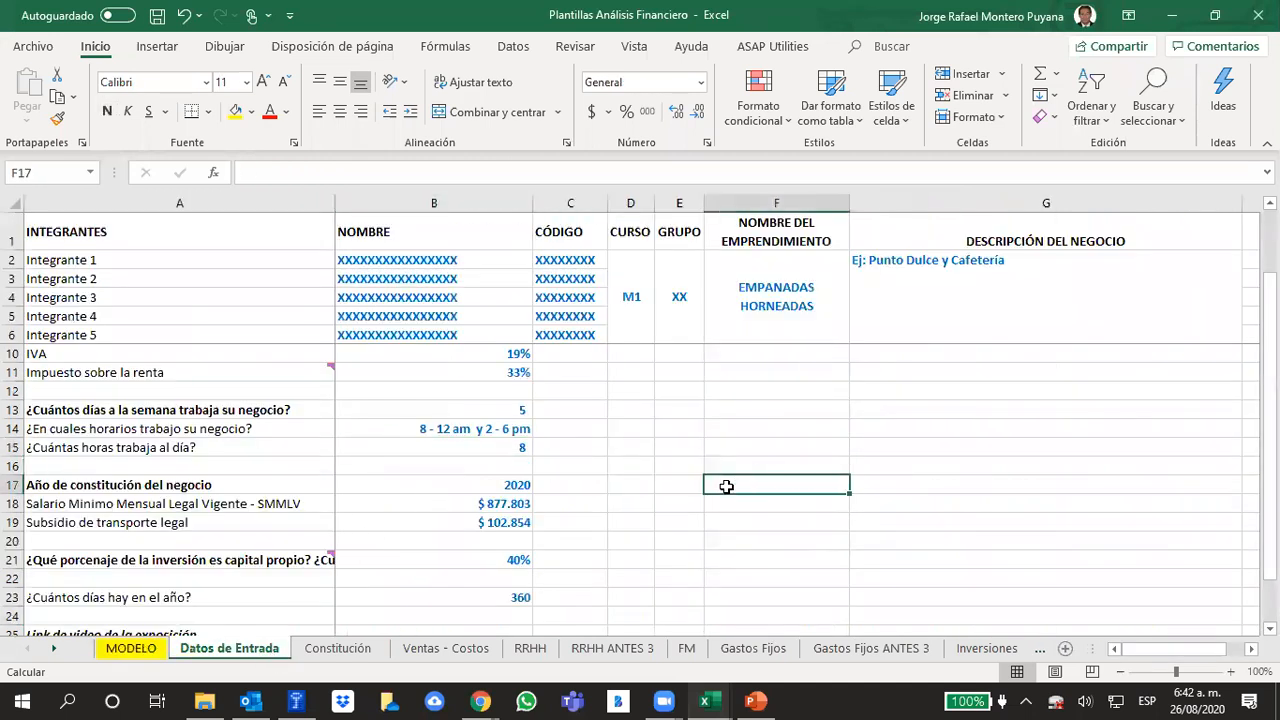
scroll(490, 455, up, 1)
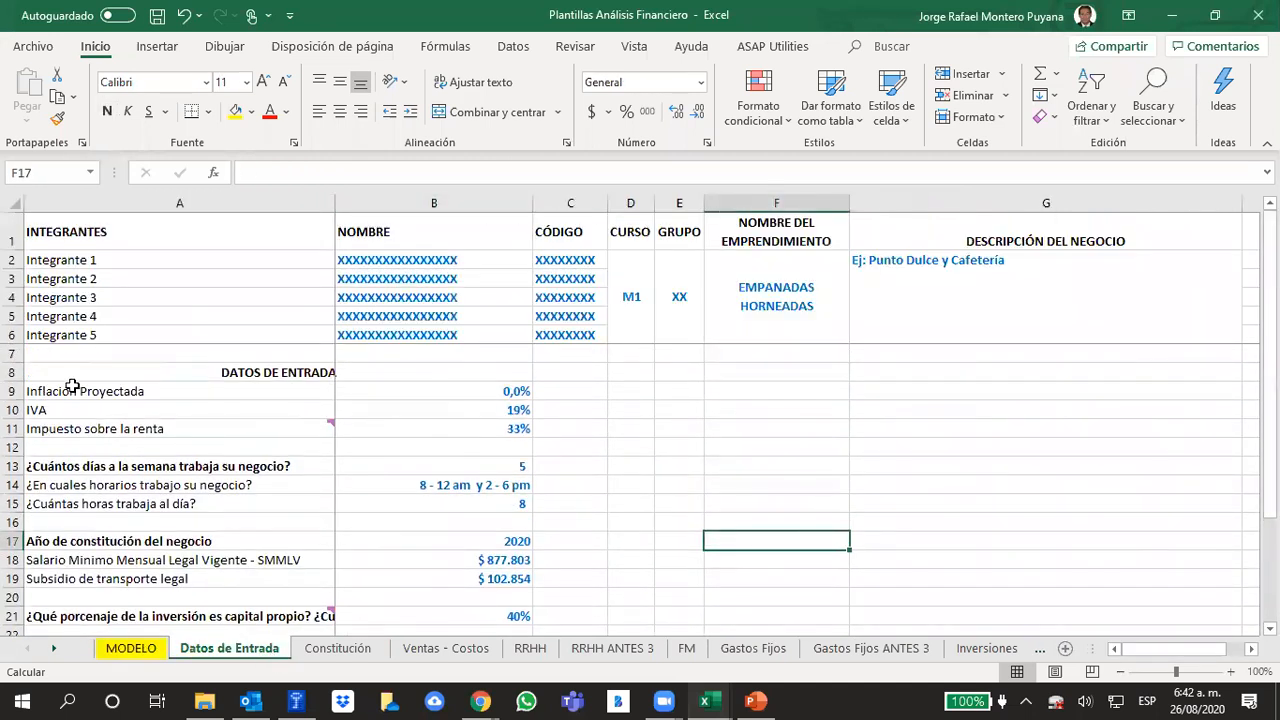
click(514, 390)
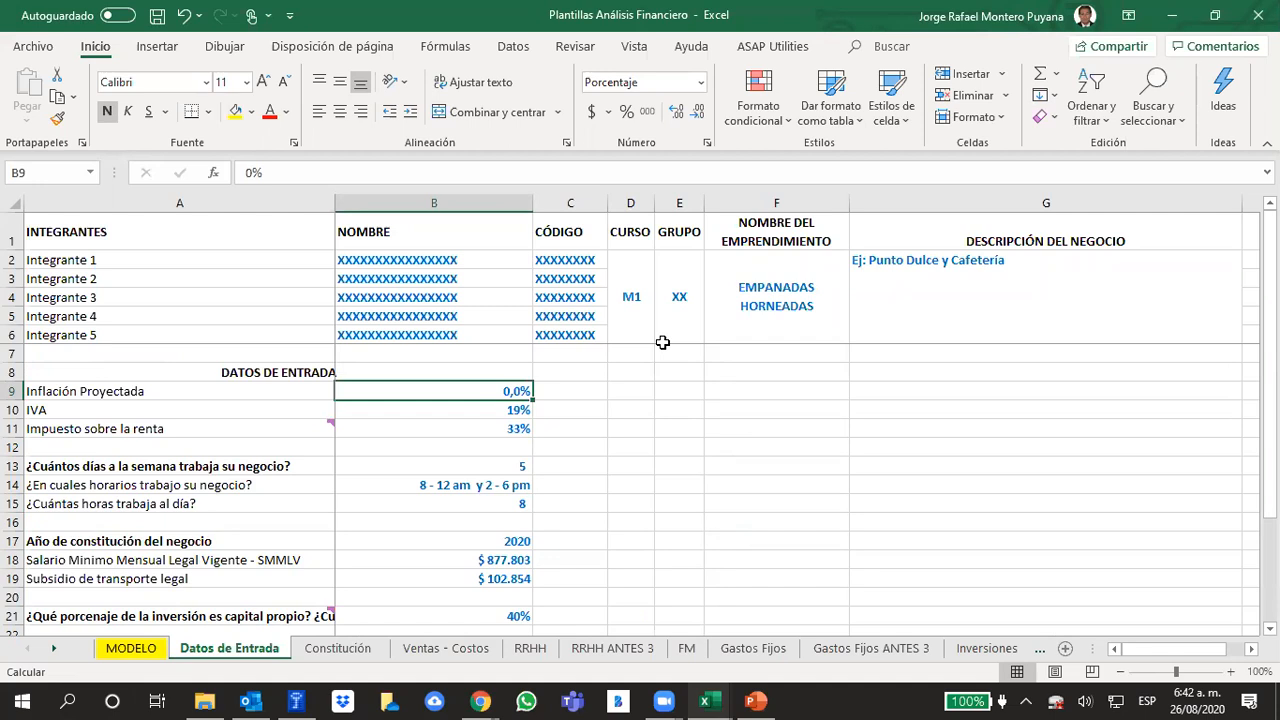
Return to the MODELO sheet and inspect the year 1 annual units and year 0 price formulas
click(148, 650)
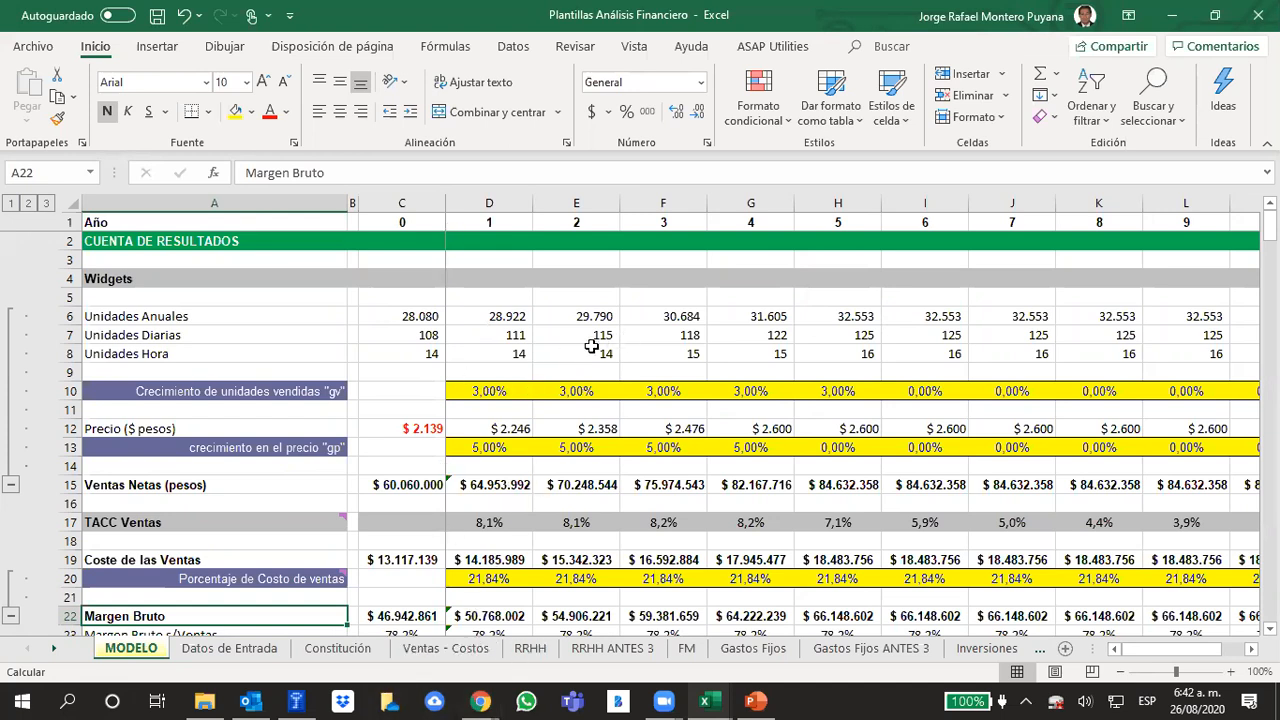
click(498, 316)
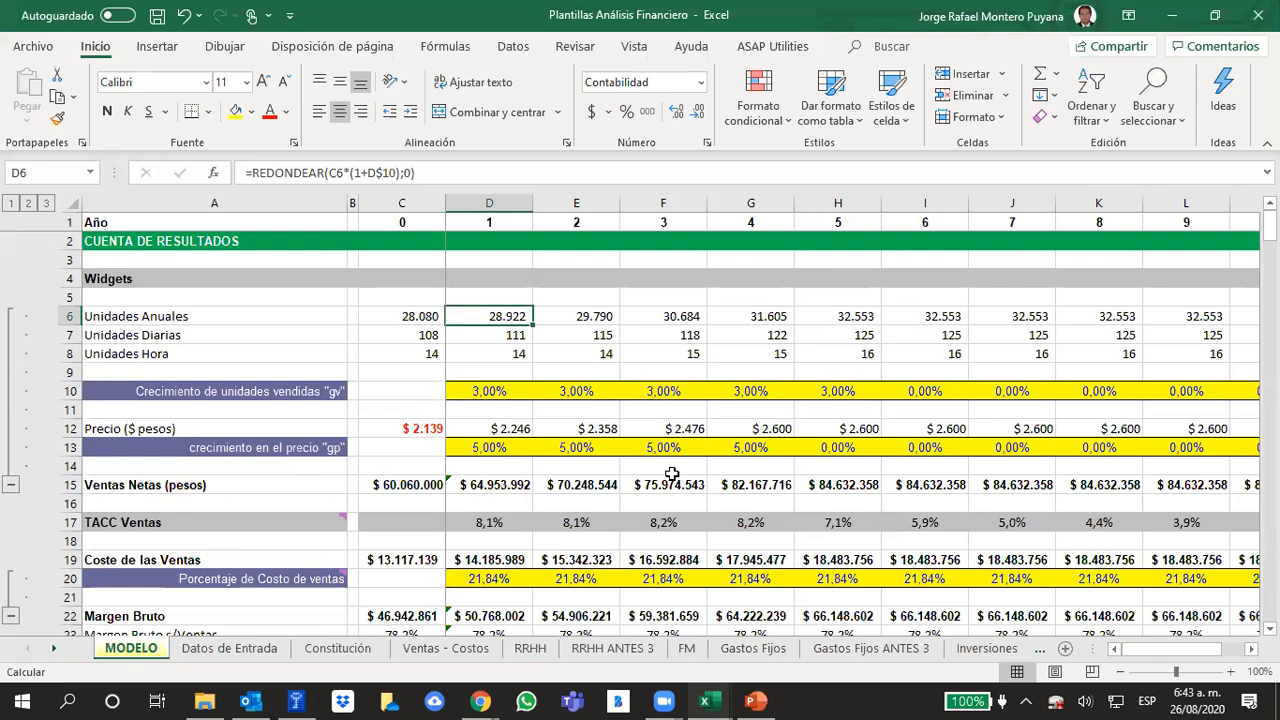
click(425, 424)
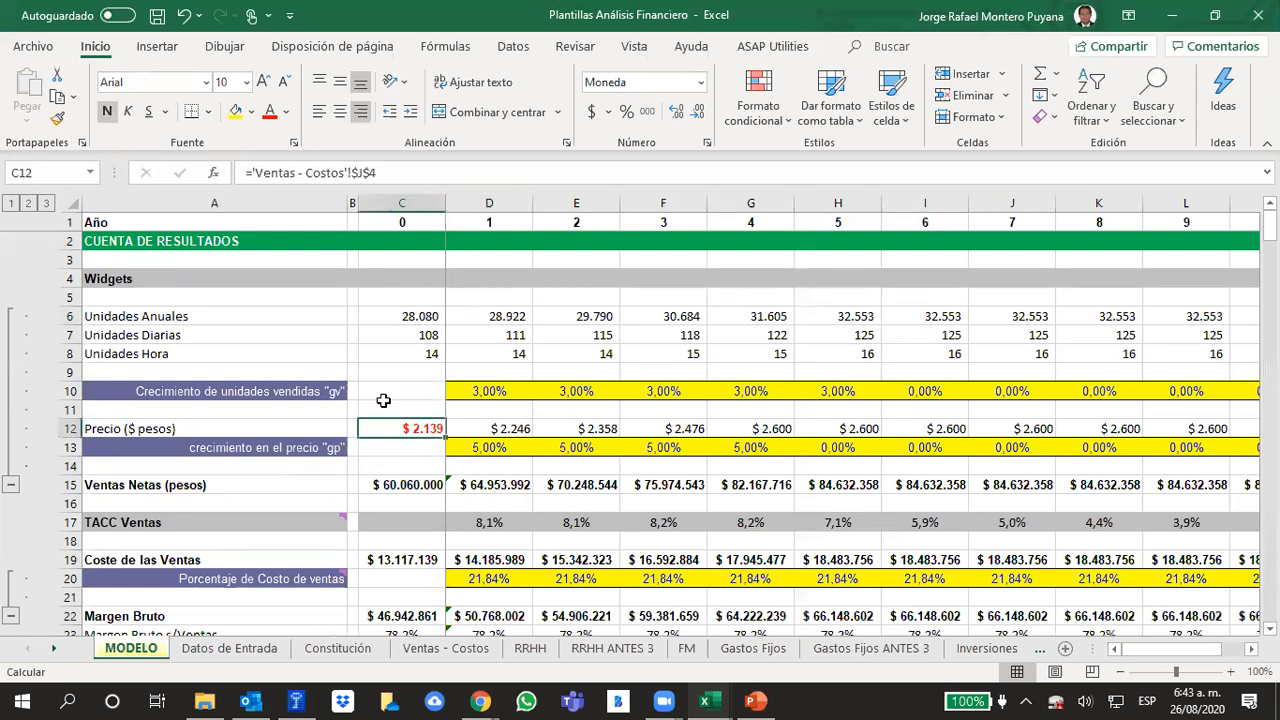
click(418, 447)
click(418, 429)
Inspect the formula for the average product value on the Ventas - Costos sheet
click(422, 652)
click(966, 318)
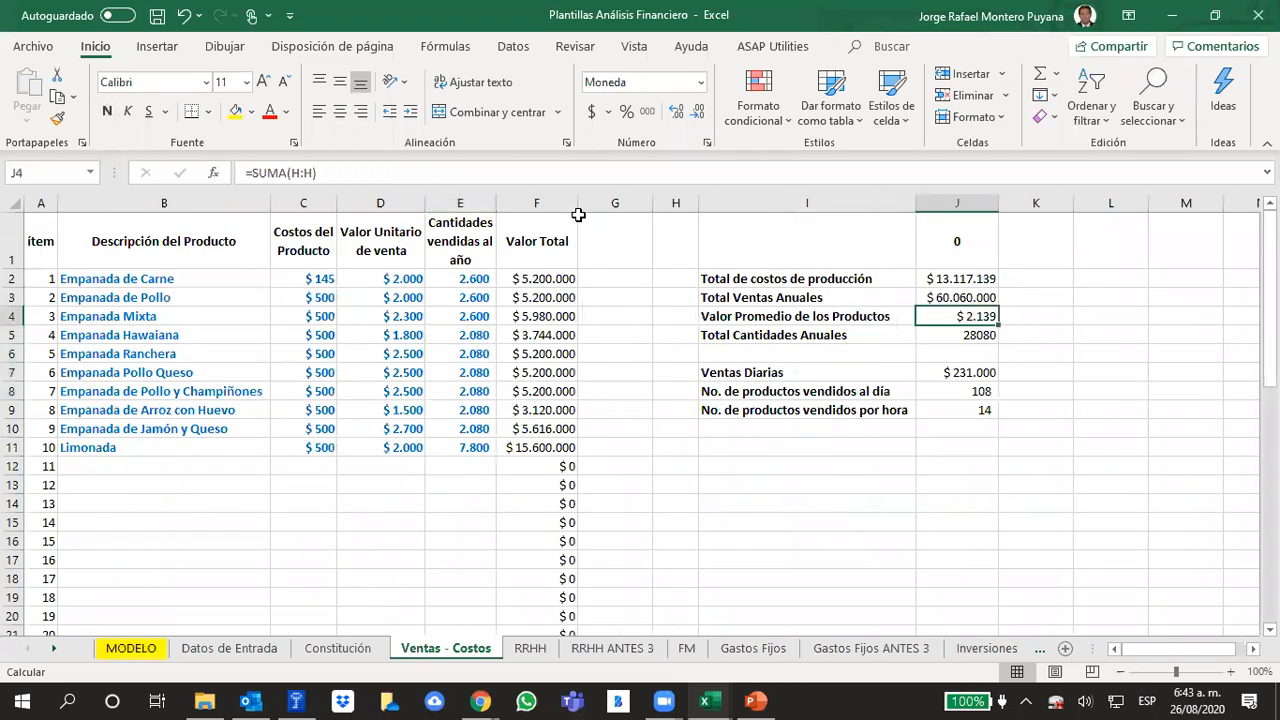
click(361, 173)
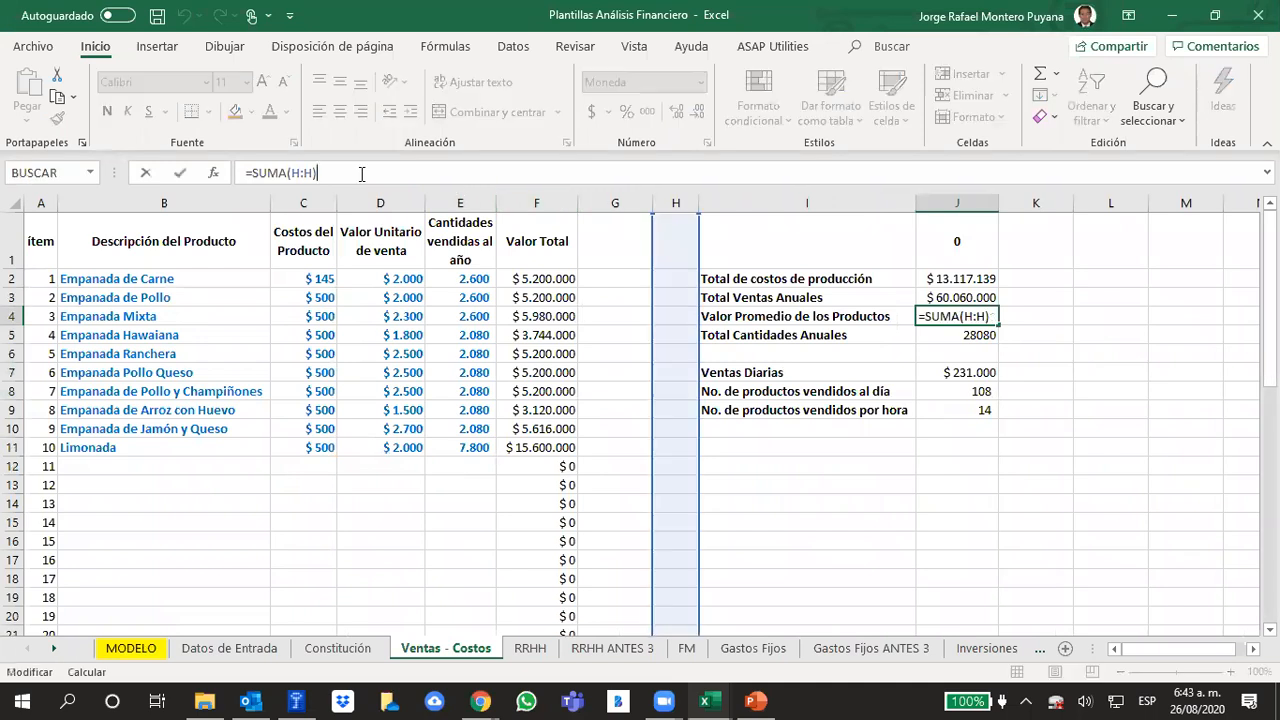
click(1002, 507)
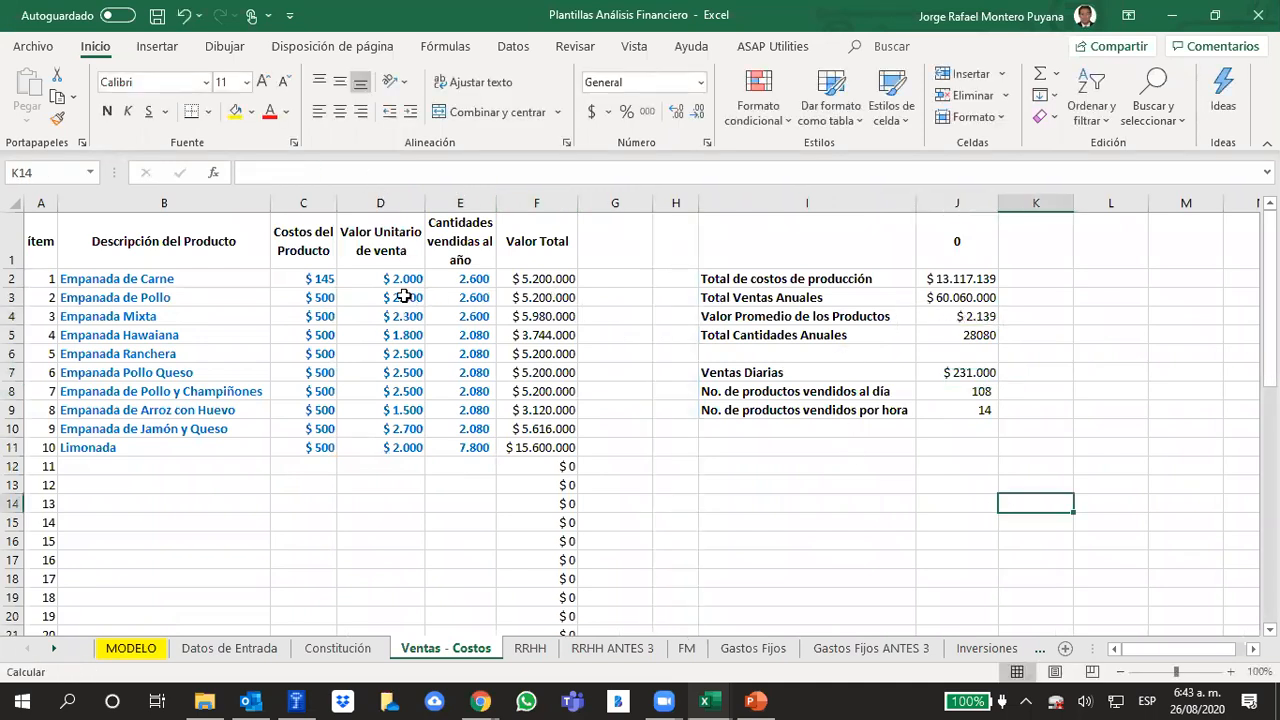
Highlight the ten products' unit sale prices and annual quantities sold, and select the average product value cell again
click(385, 266)
drag(388, 277, 395, 447)
drag(466, 279, 466, 450)
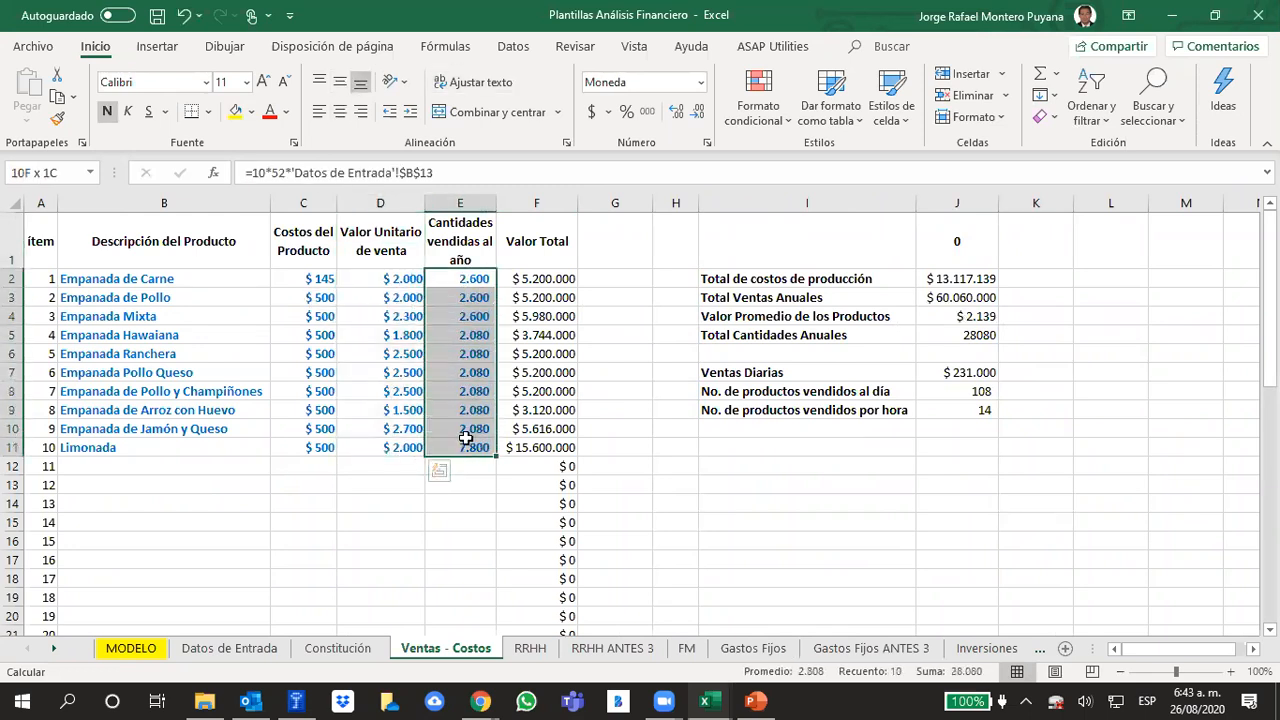
click(942, 314)
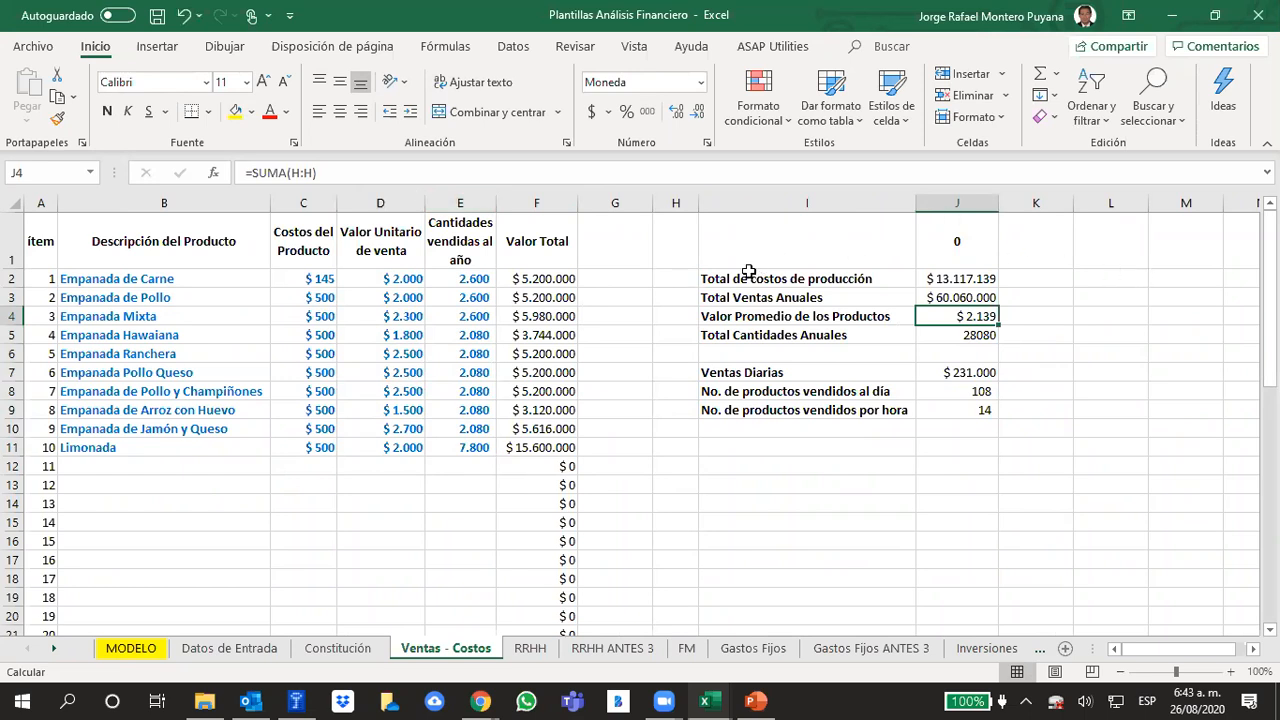
Inspect the average product value formula and the weighted-price formula in cell H2 that feeds it
click(366, 172)
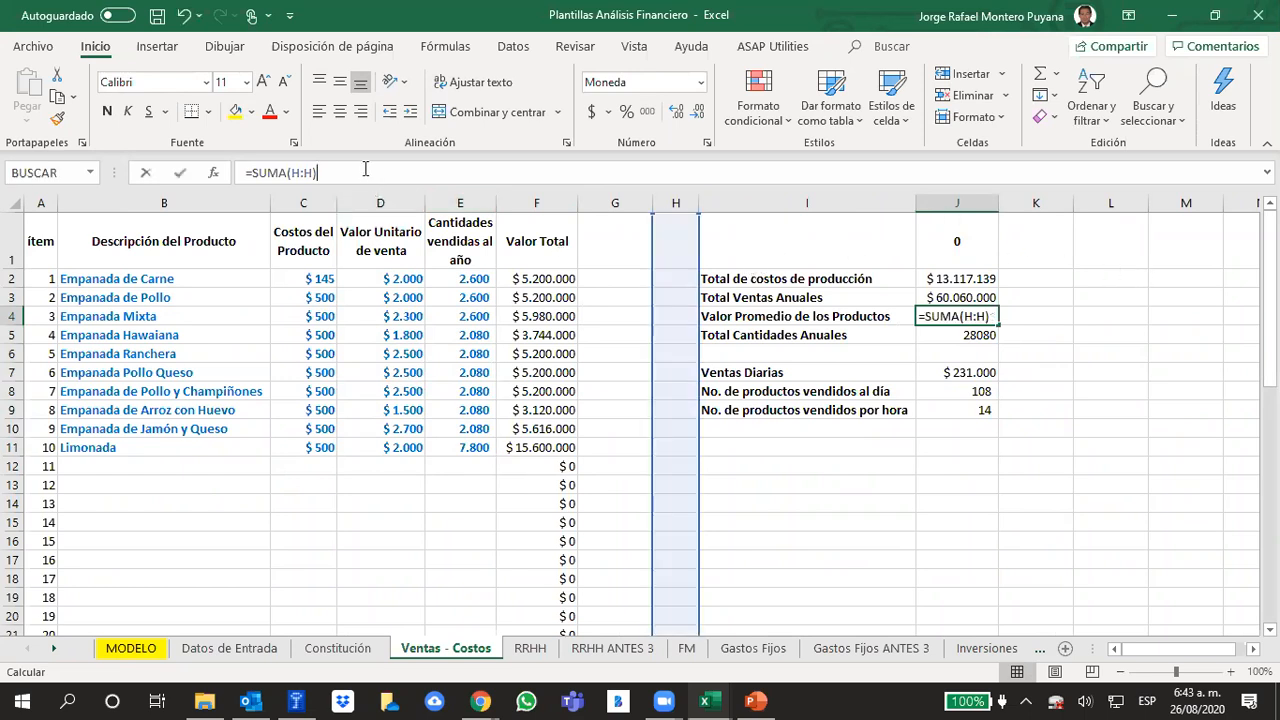
click(676, 281)
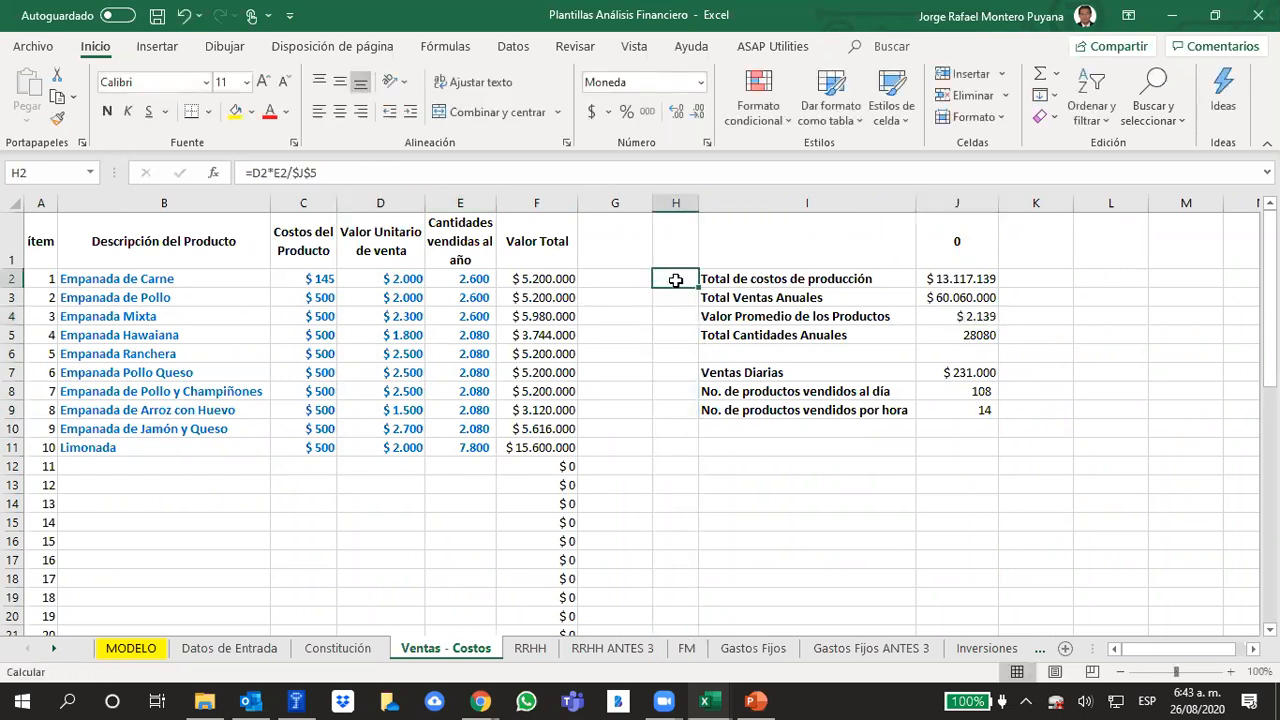
click(341, 172)
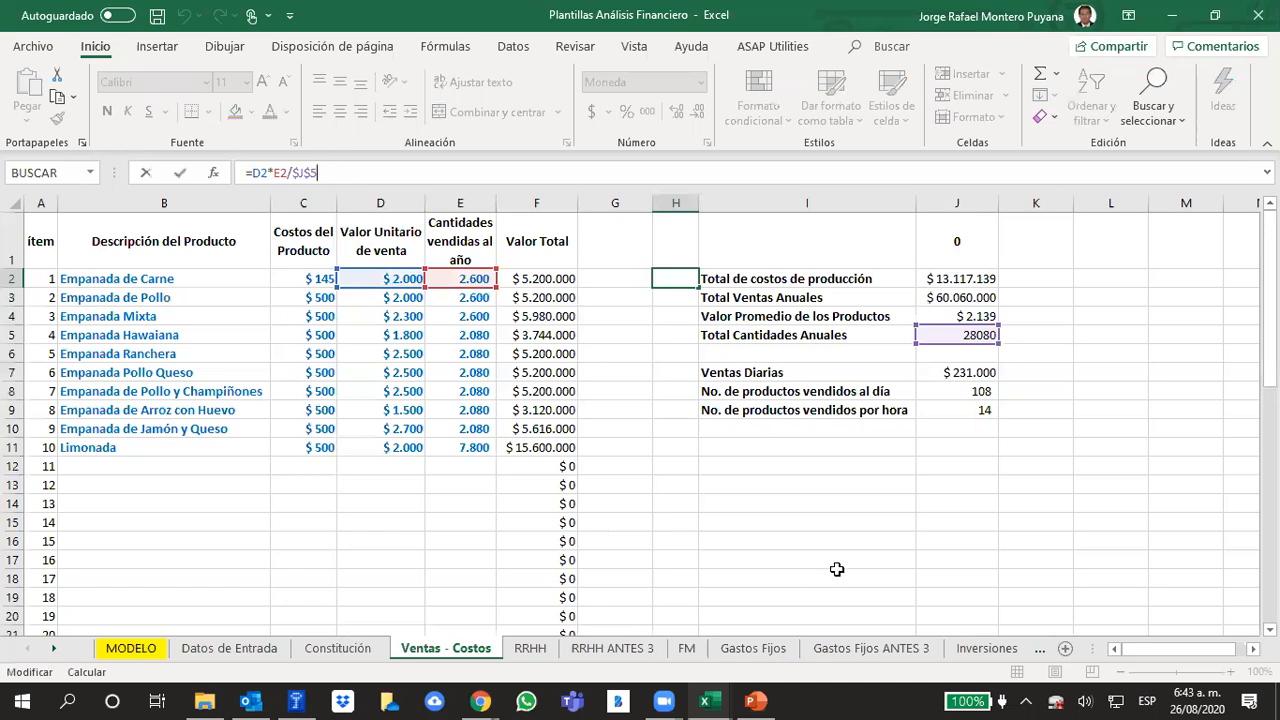
click(973, 487)
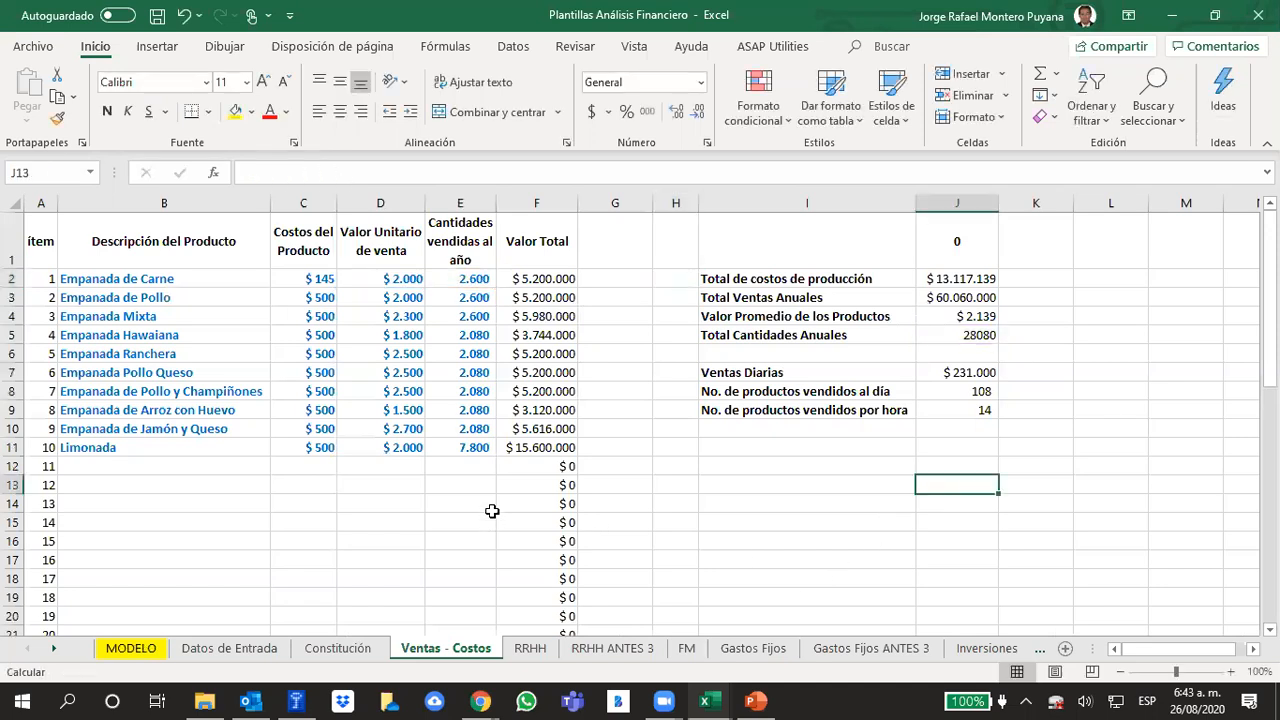
click(657, 282)
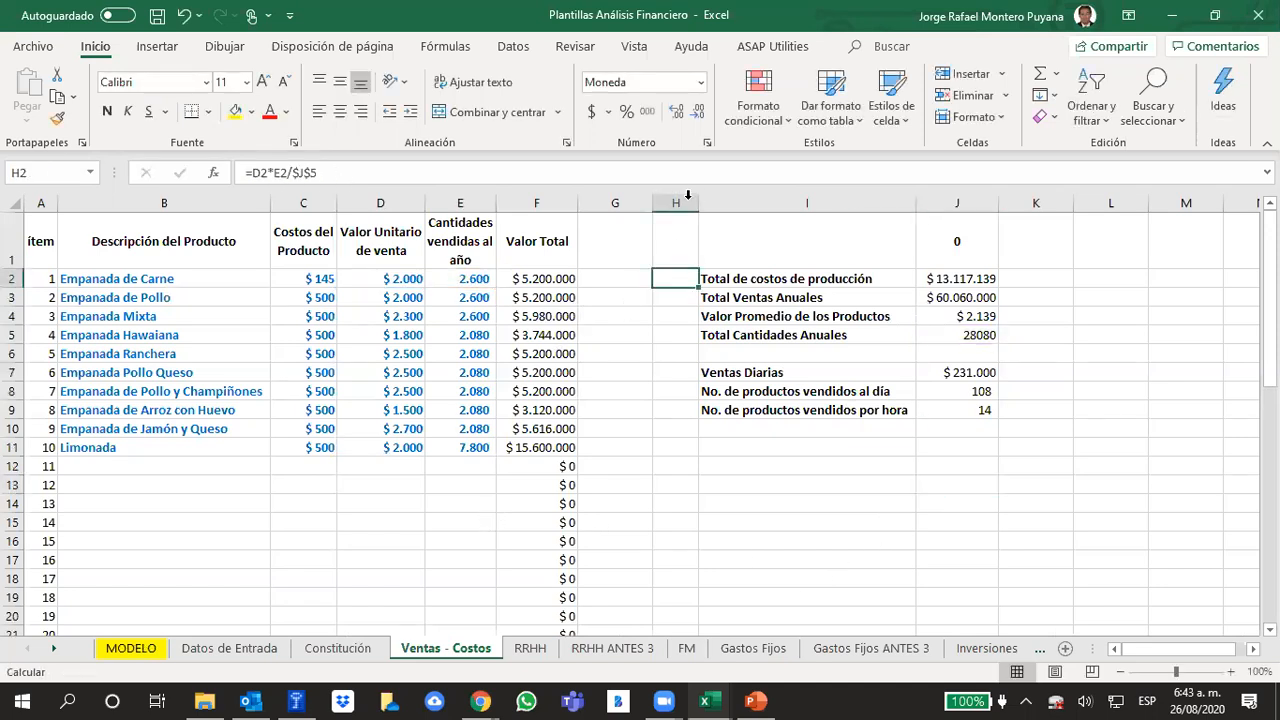
click(899, 481)
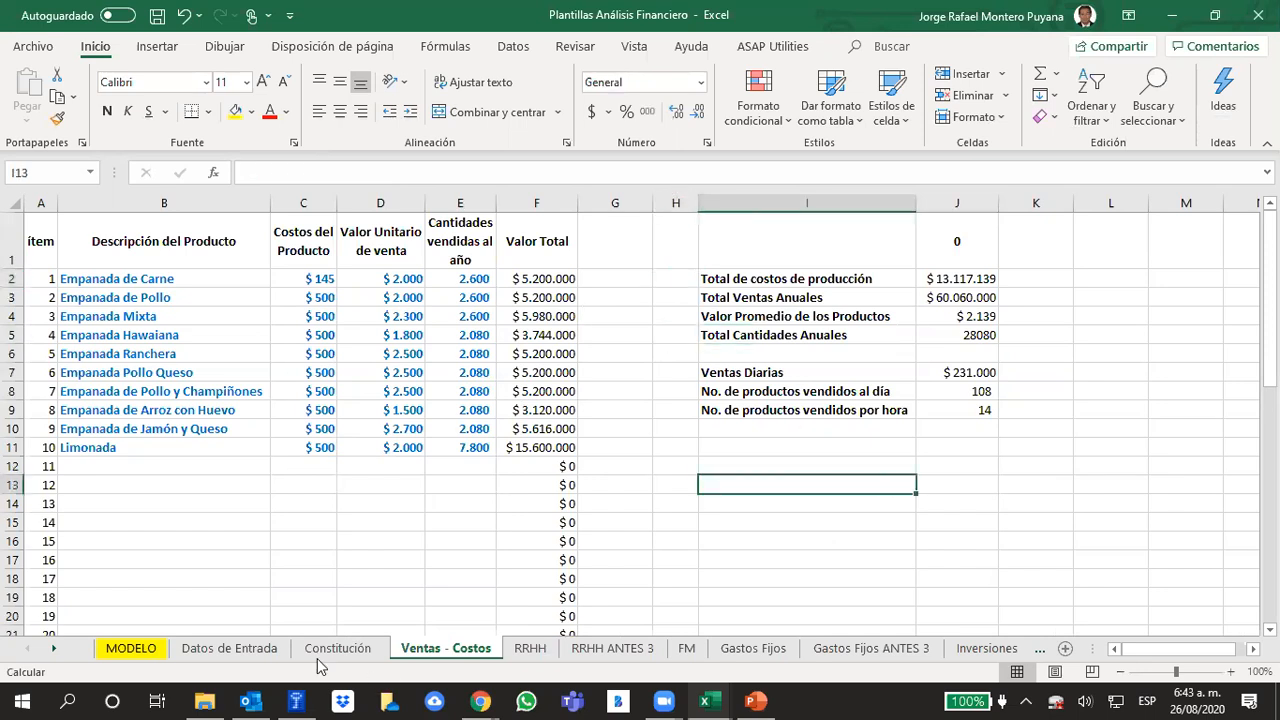
Return to the MODELO sheet and select the year 1 price growth rate
click(133, 648)
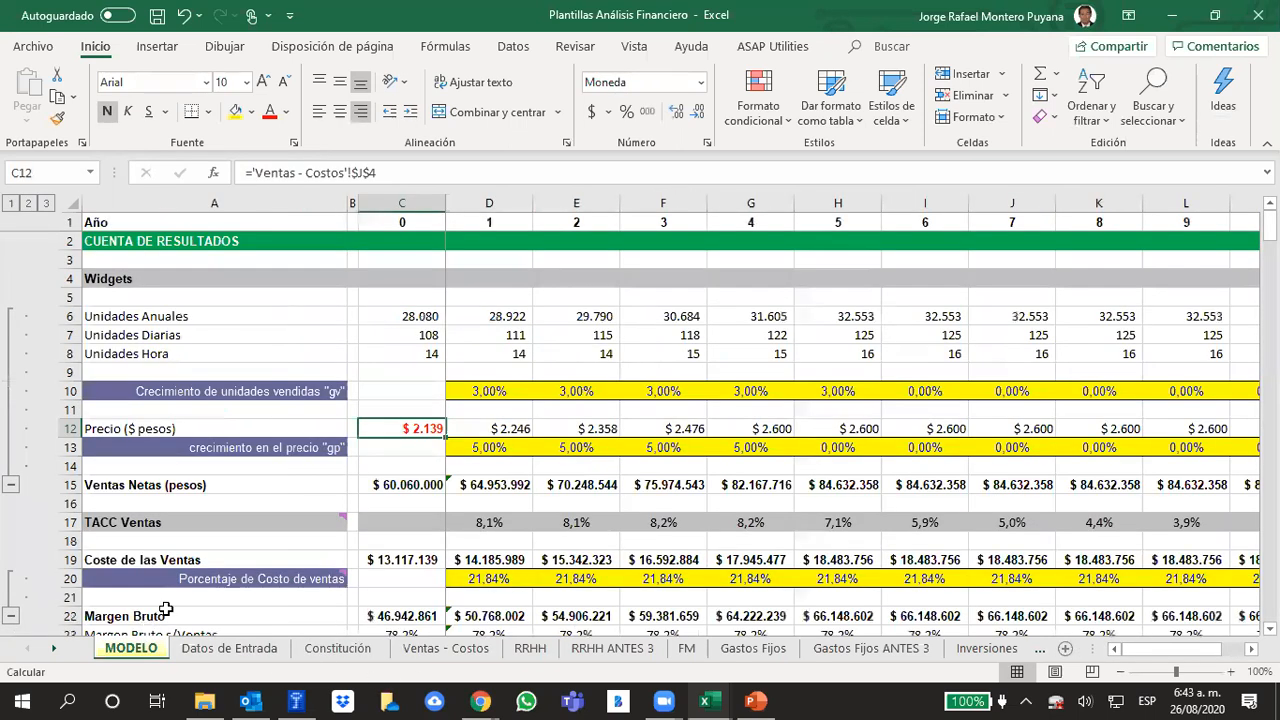
click(497, 354)
click(480, 447)
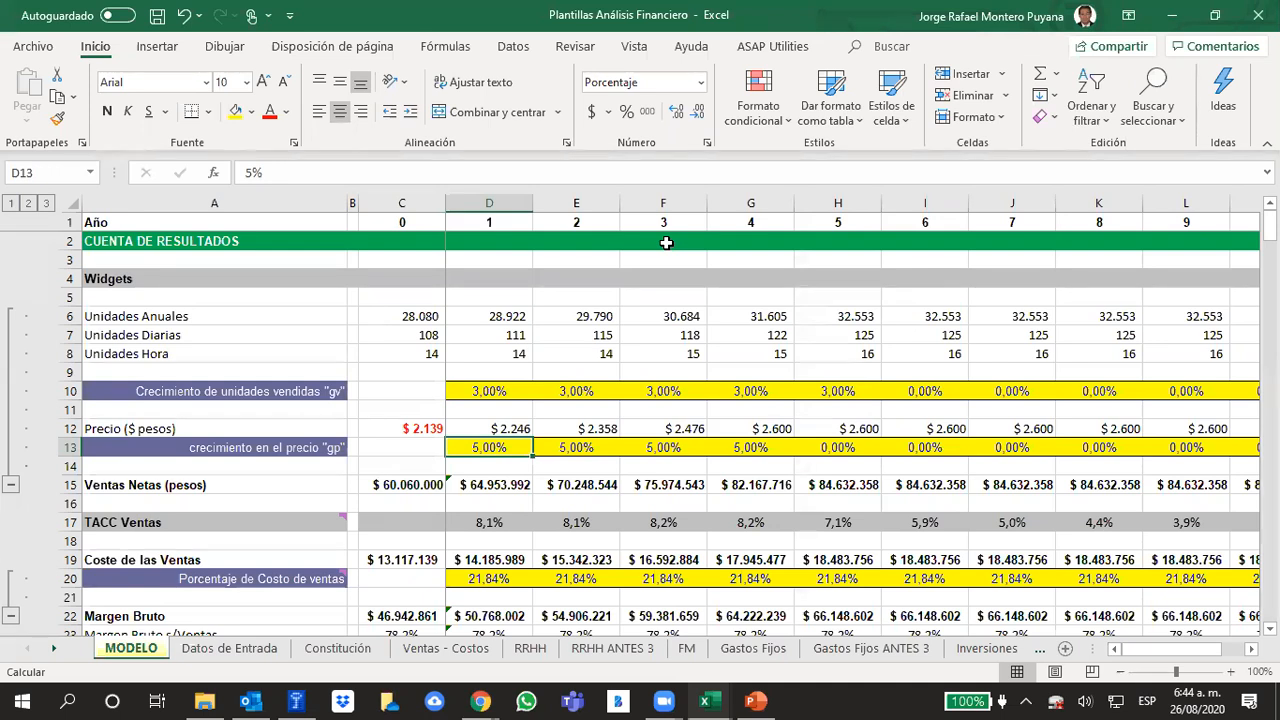
Inspect the year 1 formulas for the TACC Ventas rate and the cost of sales
key(Down)
key(Down)
key(Down)
key(Down)
key(Down)
key(Down)
key(Down)
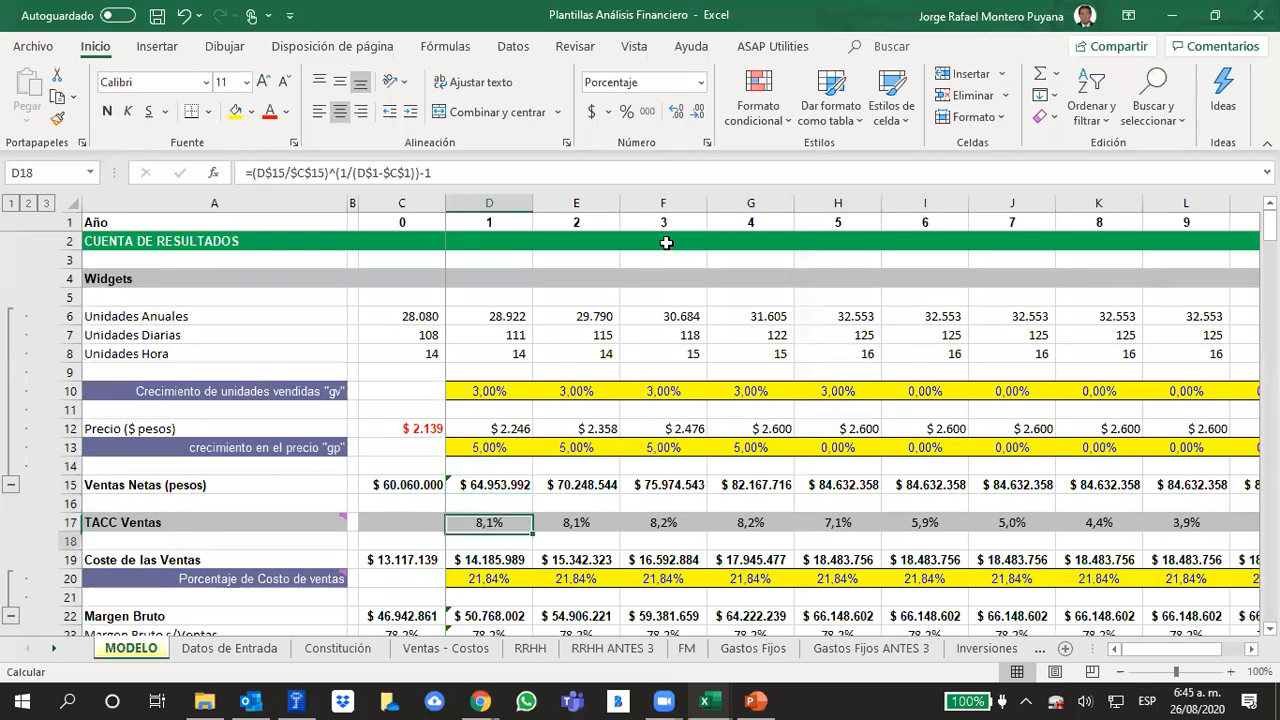
key(Up)
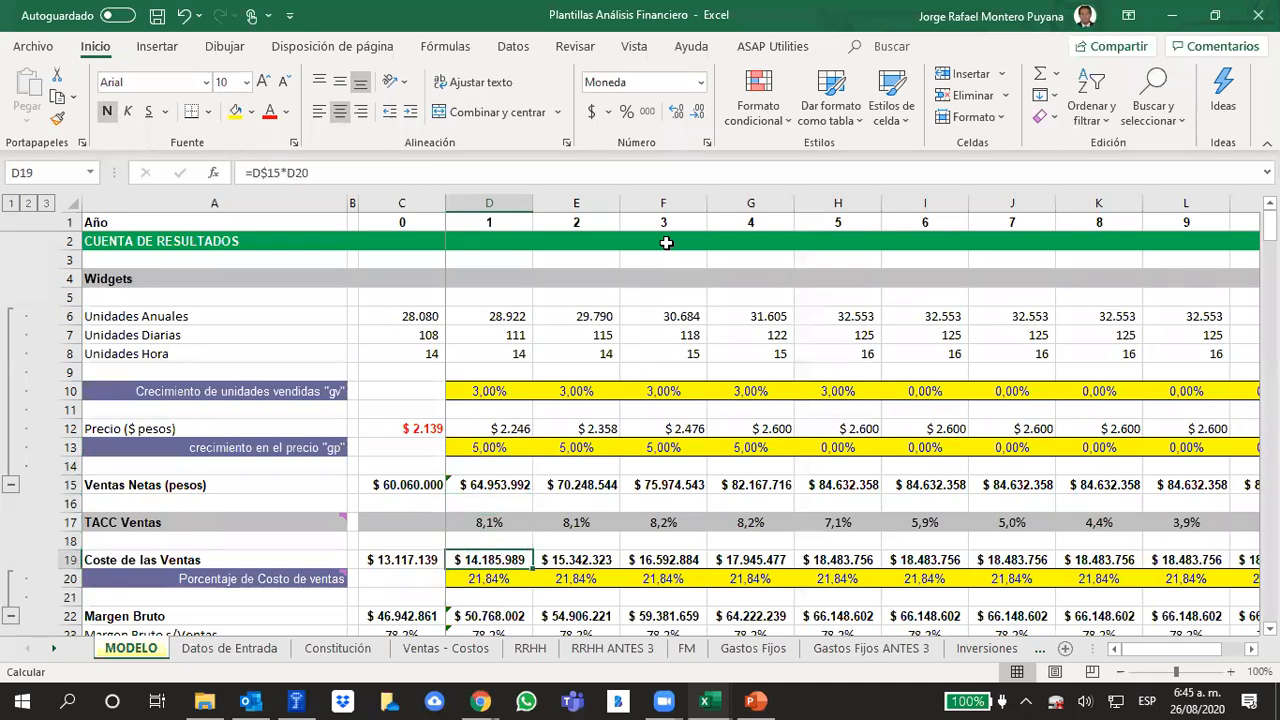
key(Down)
key(Up)
key(Up)
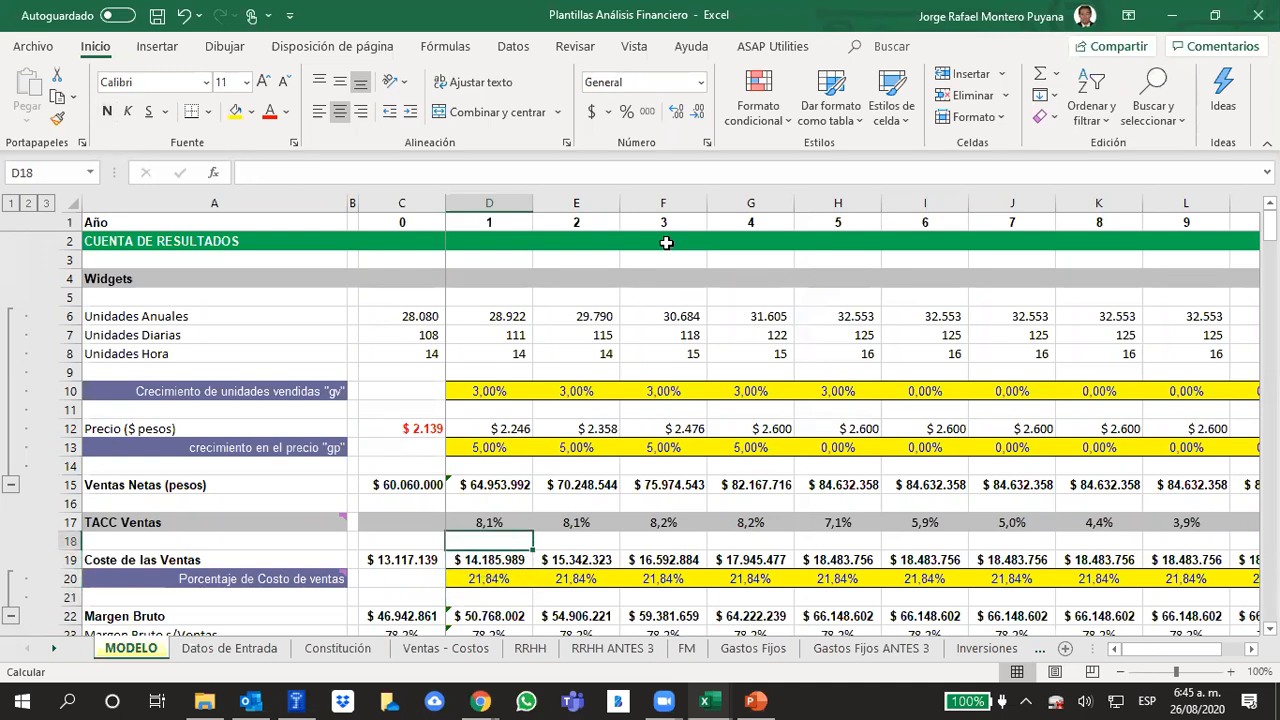
Go back to the year 1 price growth rate and inspect the price formula that uses it
key(Up)
key(Up)
key(Up)
key(Up)
key(Up)
key(Up)
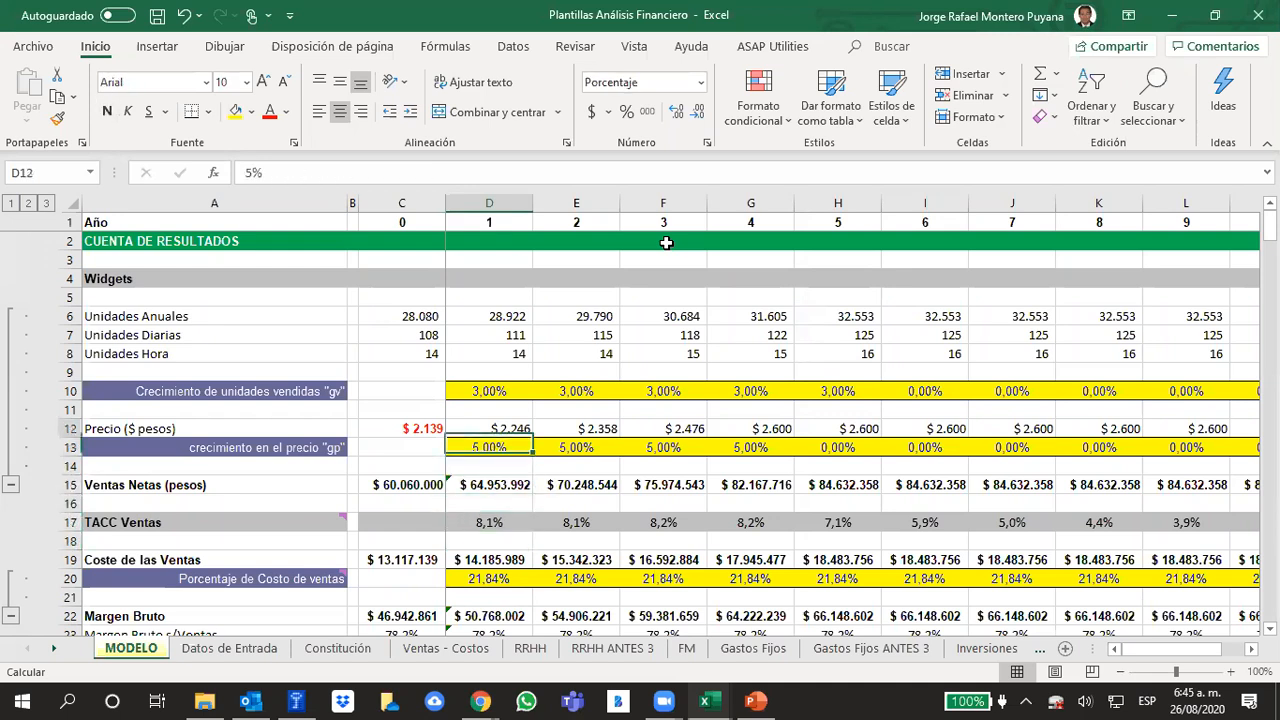
key(Down)
key(Down)
key(Up)
key(Up)
key(Up)
Examine the year 1 cost of sales formula and the cost-of-sales percentages across the first projected years
key(Down)
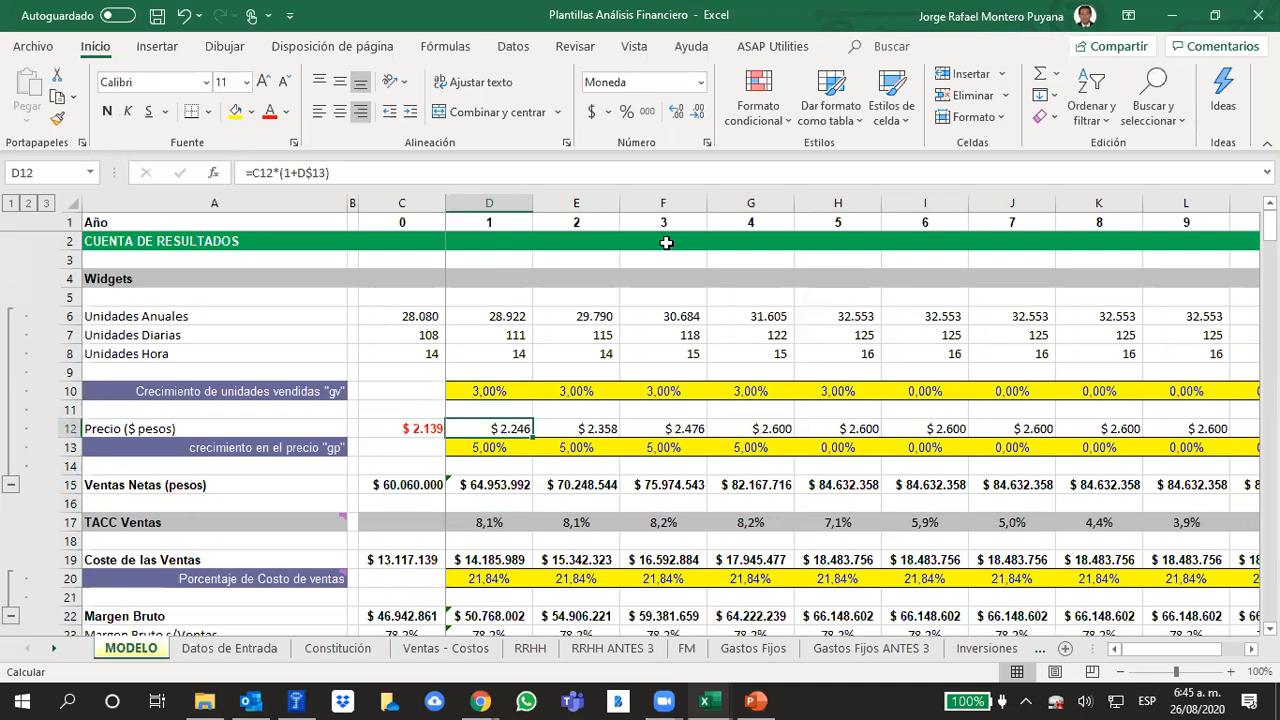
key(Down)
key(Down)
key(Down)
key(Down)
key(Down)
key(Down)
key(Down)
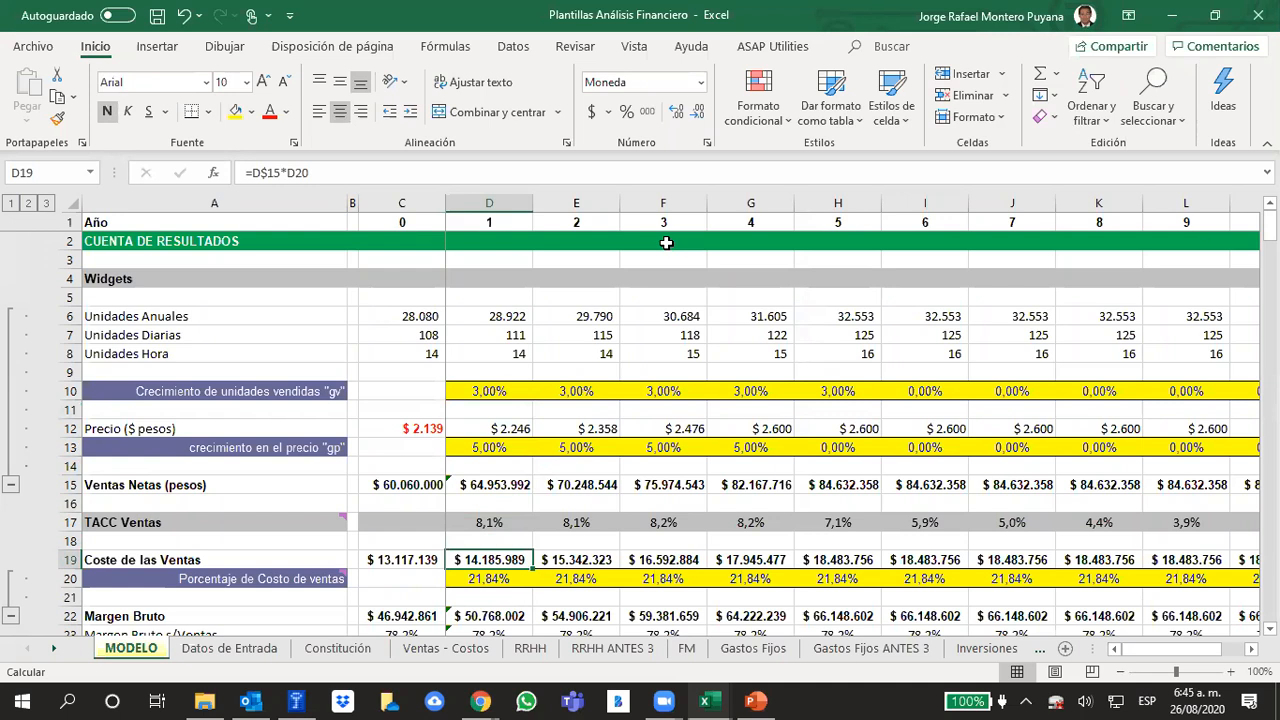
key(Down)
key(Down)
key(Up)
key(Up)
key(Down)
key(Right)
key(Right)
key(Right)
key(Right)
key(Right)
key(Right)
key(Right)
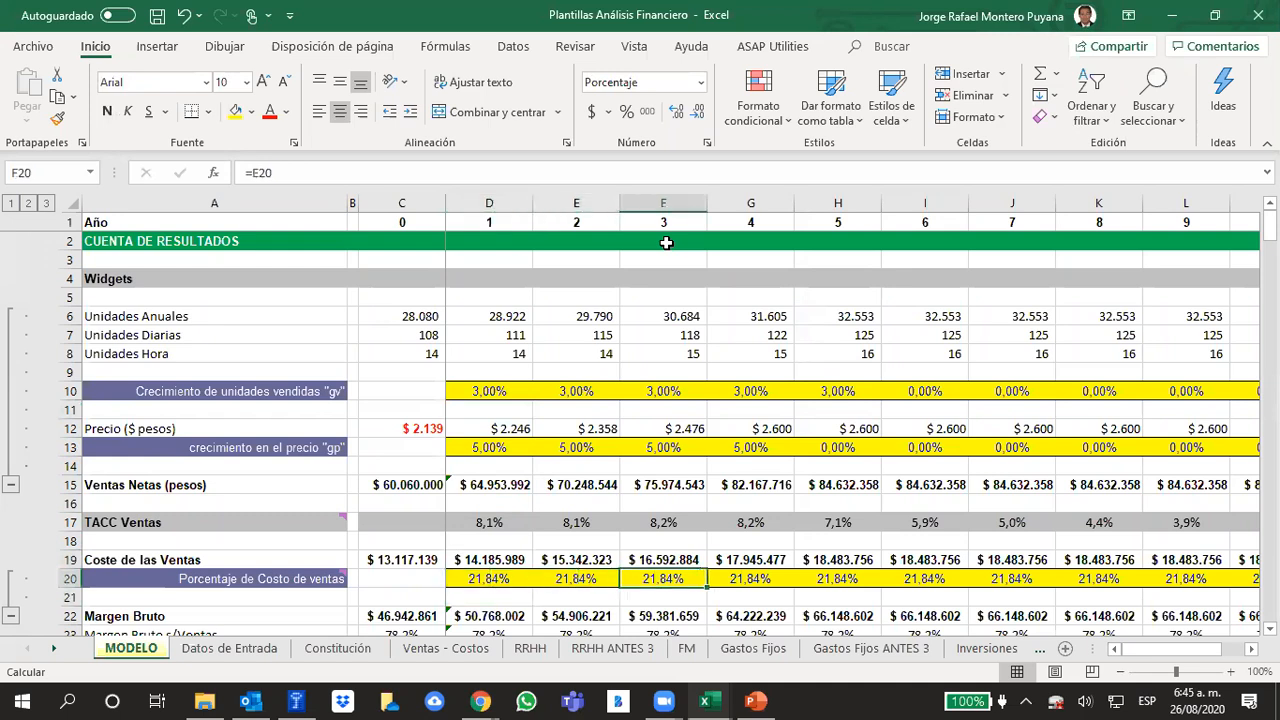
key(Left)
key(Left)
key(Left)
key(Left)
key(Left)
key(Left)
key(Left)
key(Left)
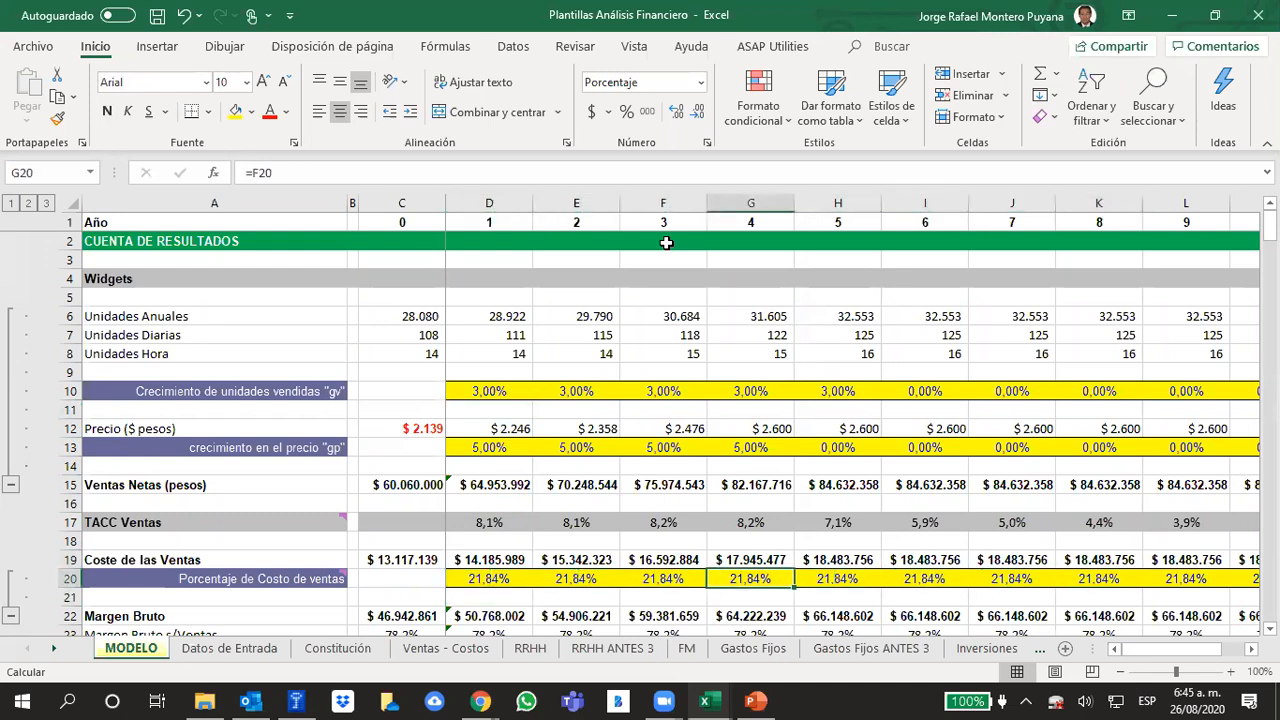
Compare the year 1 price formula with the growth rate input beneath it
key(Up)
key(Up)
key(Up)
key(Up)
key(Up)
key(Up)
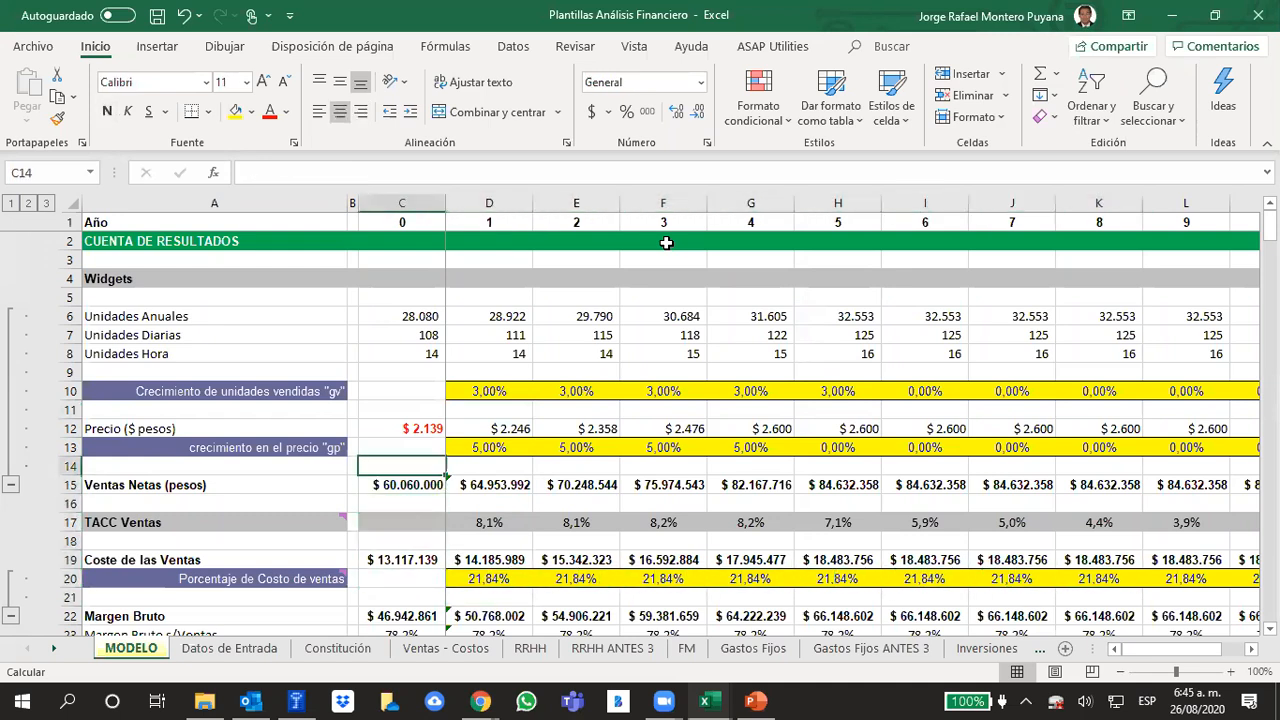
key(Right)
key(Up)
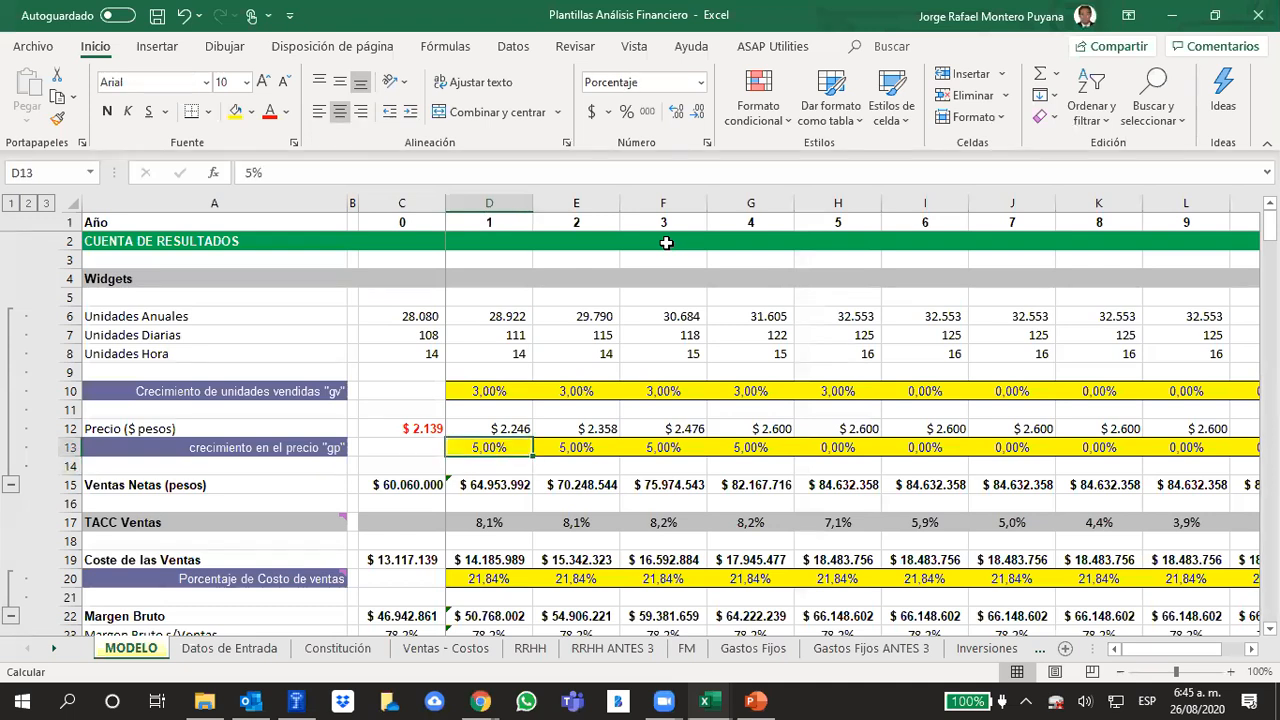
key(Up)
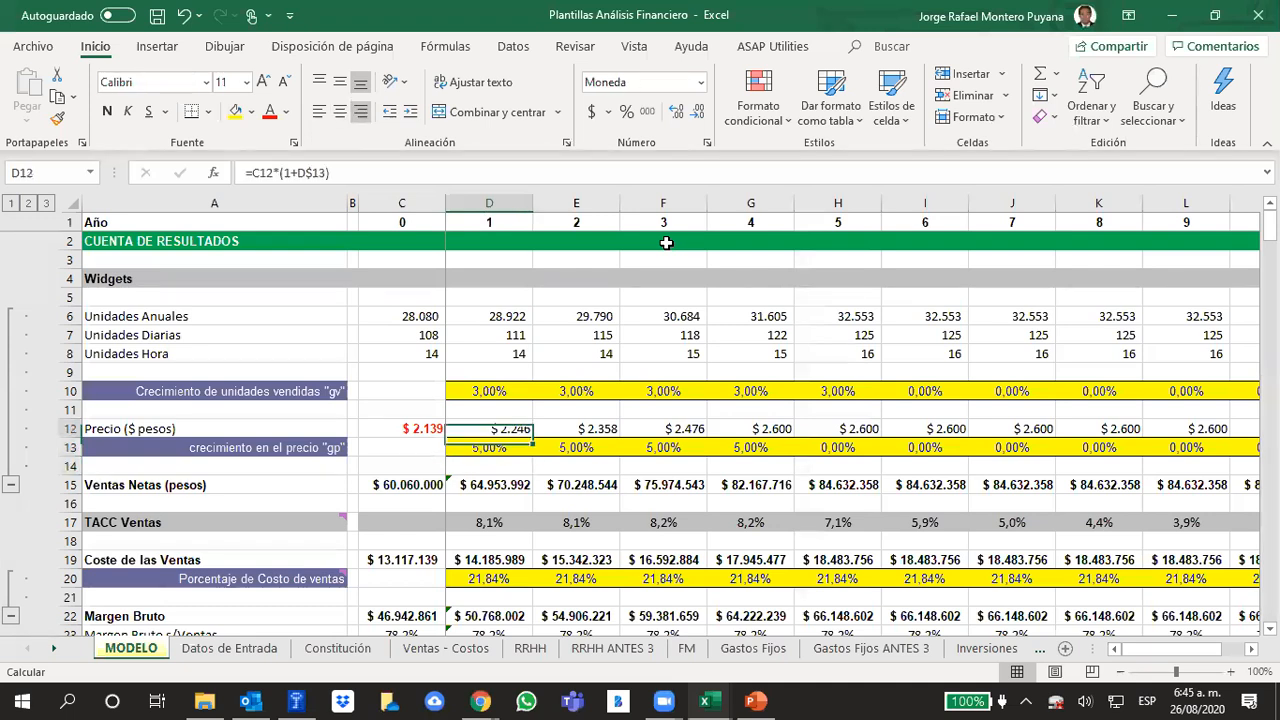
key(Down)
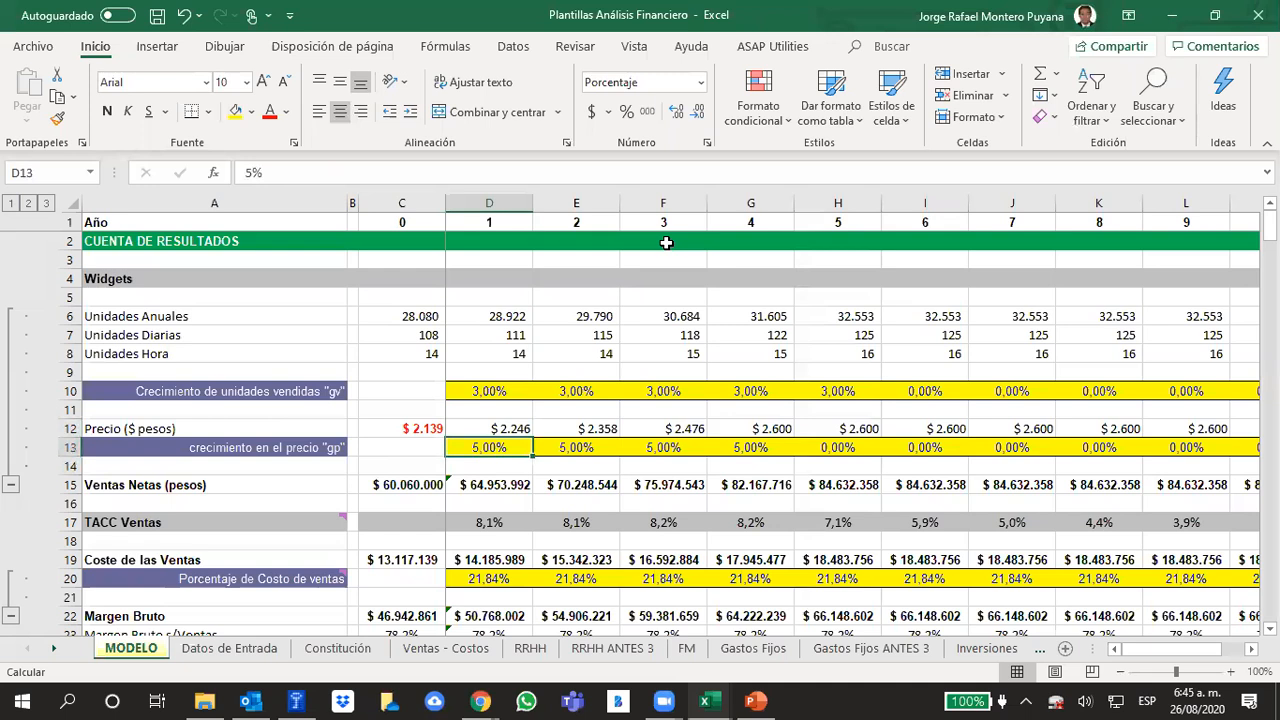
key(Up)
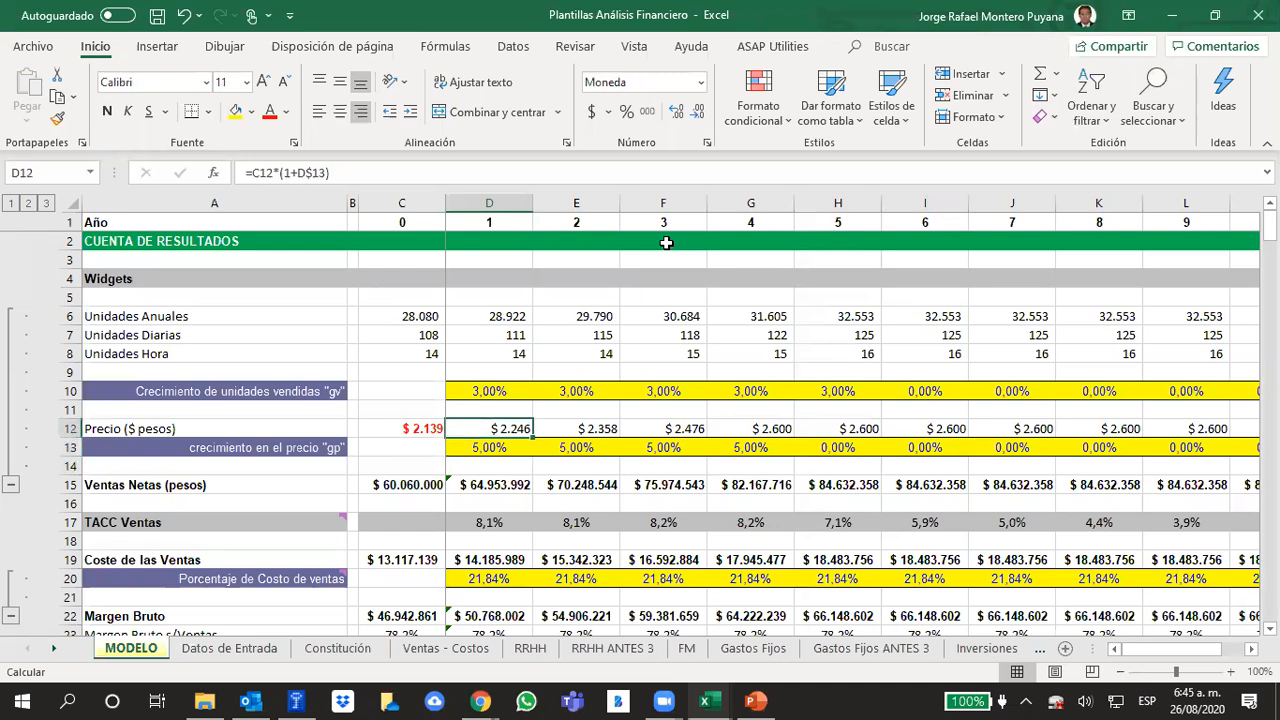
key(Down)
key(Down)
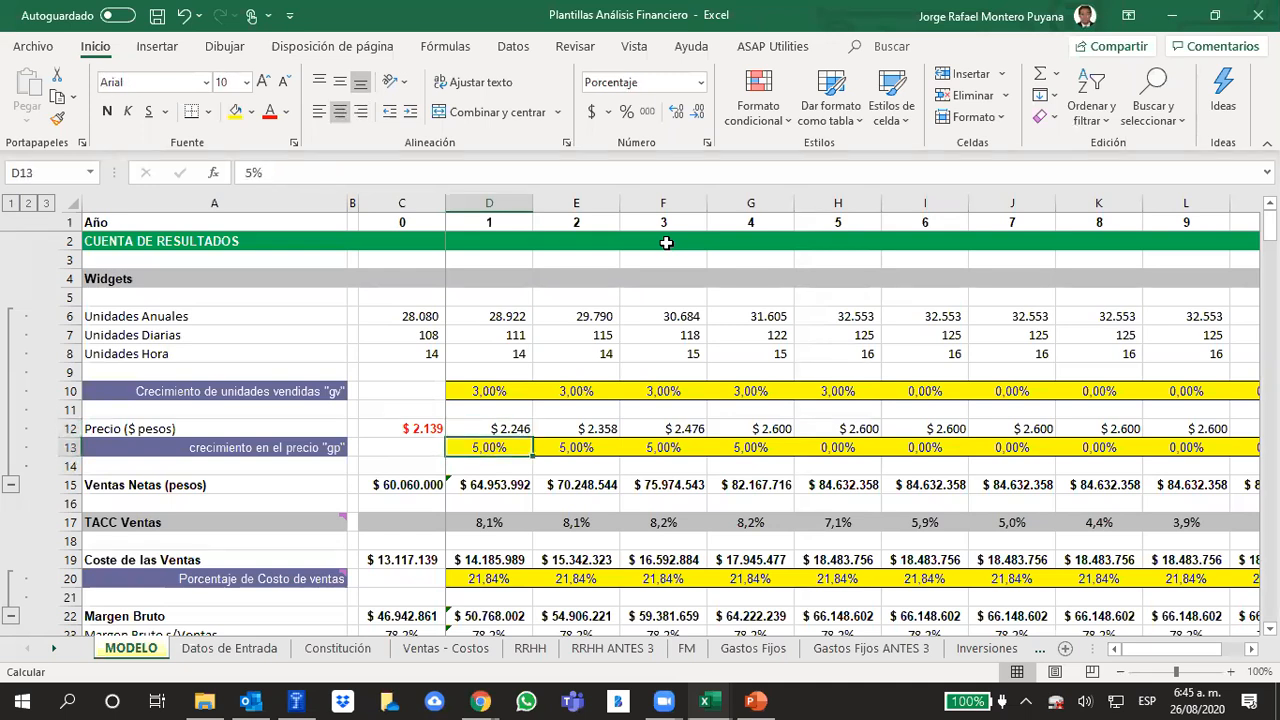
Review the price growth rates and their cell references from year 1 through the last projected years
key(Right)
key(Right)
key(Right)
key(Right)
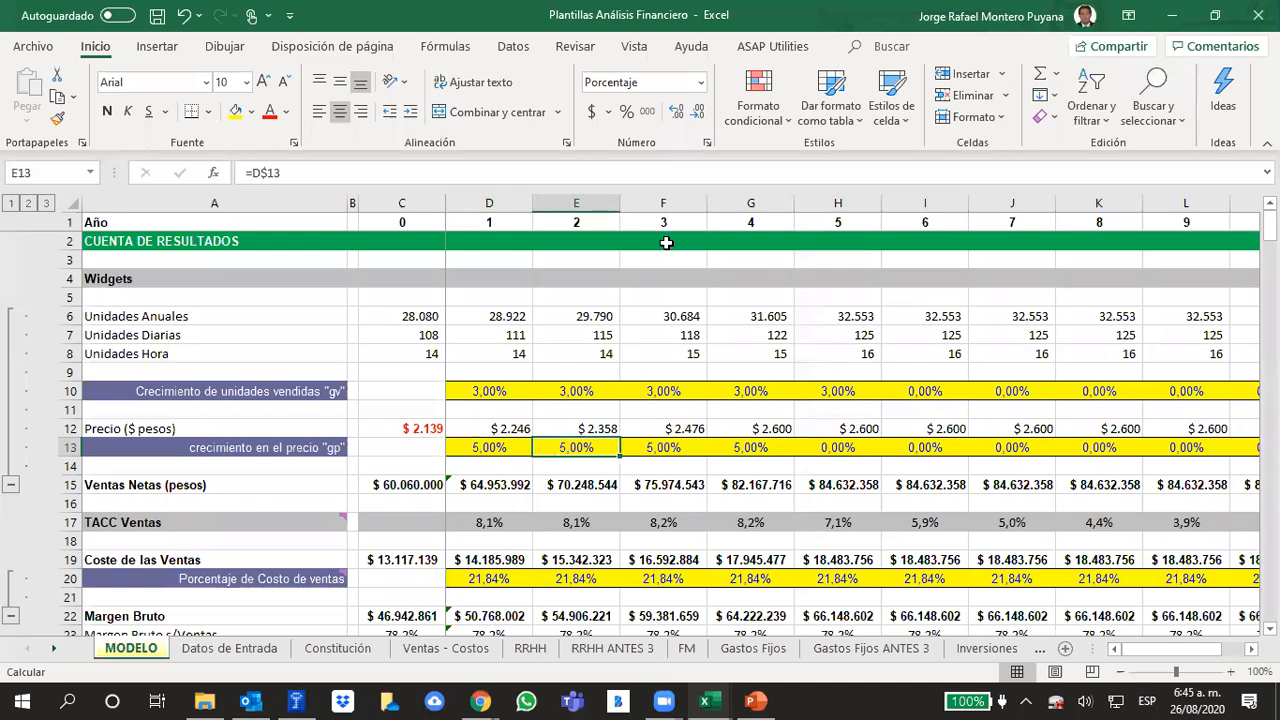
key(Right)
key(Right)
key(Right)
key(Right)
key(Right)
key(Right)
key(Right)
key(Right)
key(Right)
key(Right)
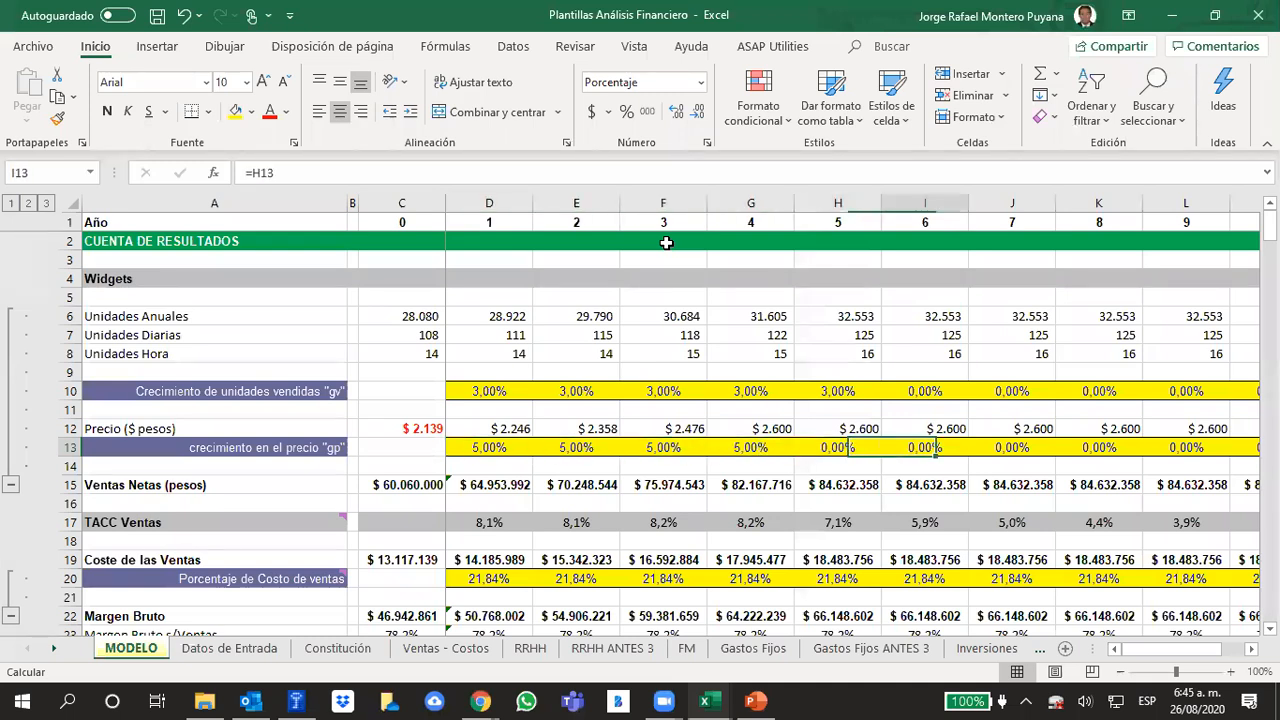
key(Left)
key(Left)
key(Left)
key(Left)
key(Left)
key(Left)
key(Left)
key(Left)
key(Left)
key(Left)
key(Left)
key(Left)
key(Left)
key(Left)
key(Left)
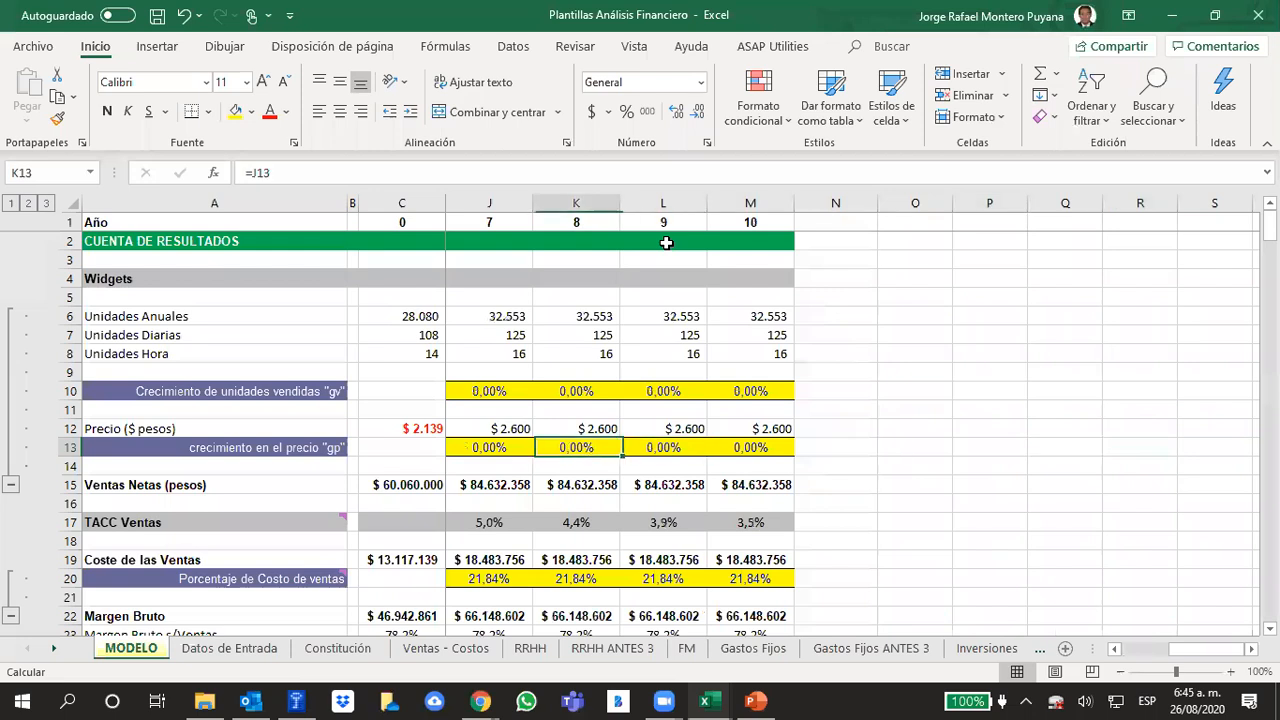
key(Right)
key(Right)
key(Right)
key(Right)
key(Right)
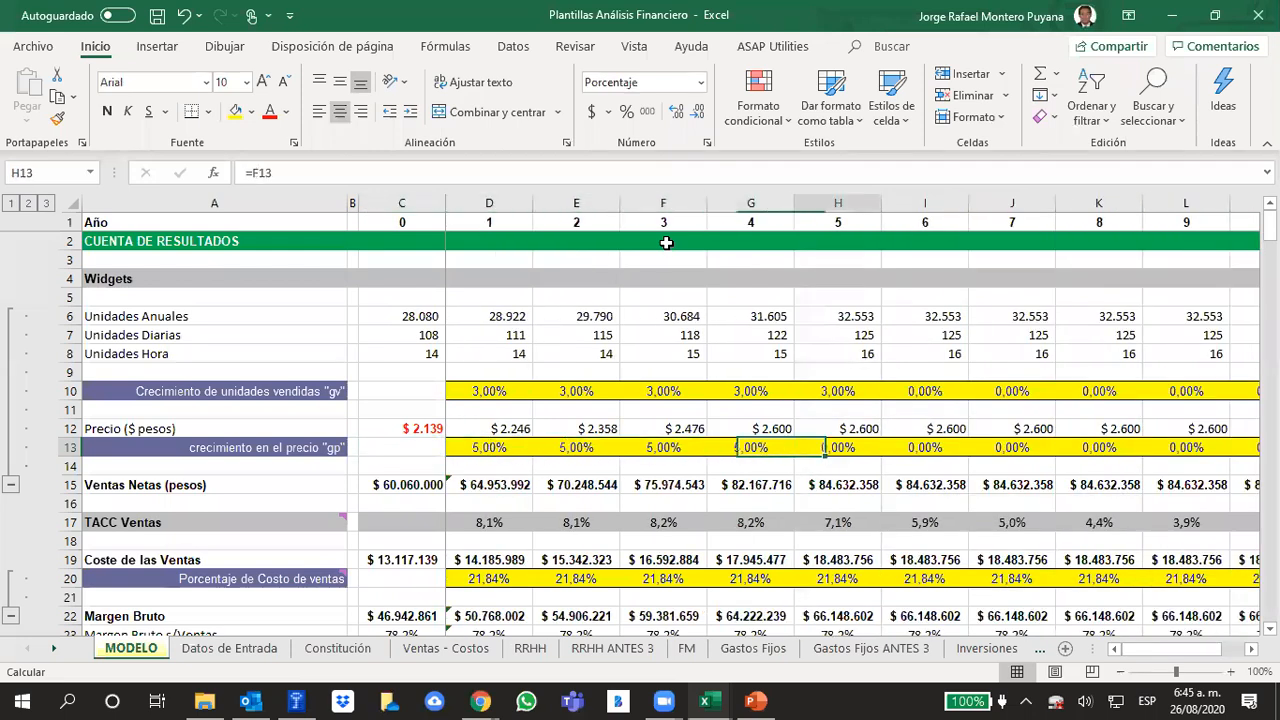
key(Left)
key(Left)
key(Left)
key(Left)
key(Left)
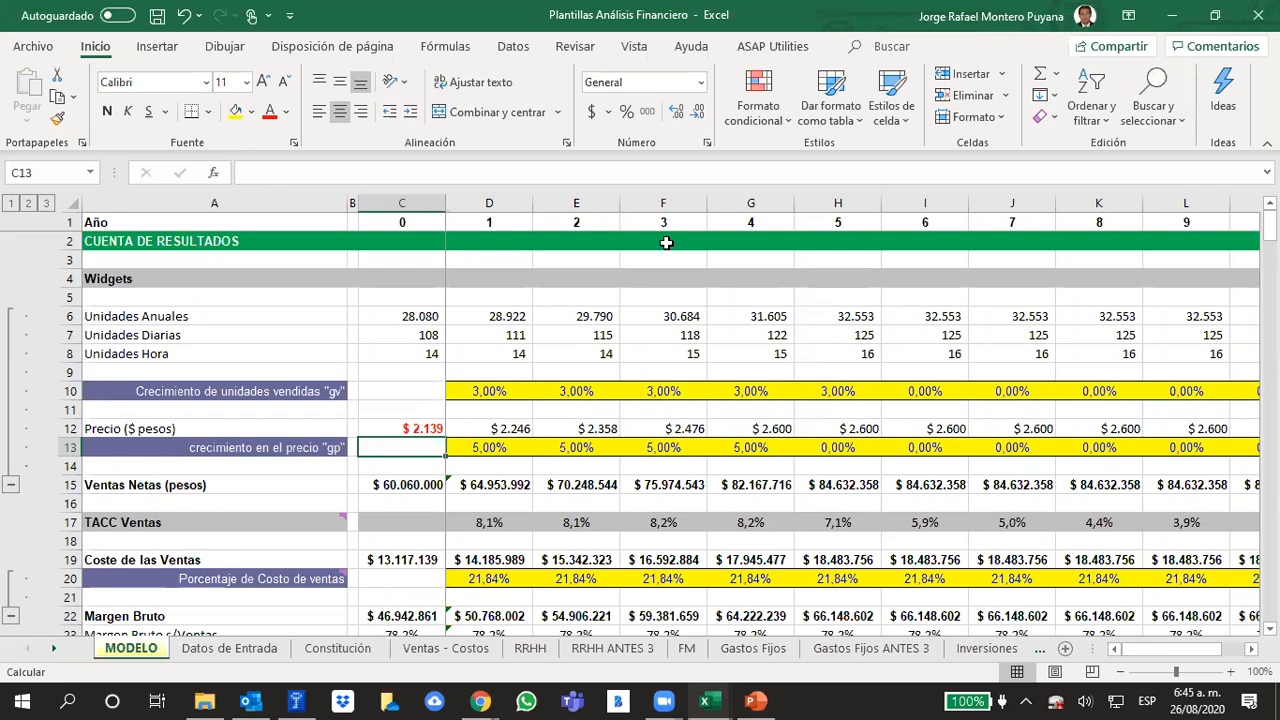
Inspect the year 0 net sales formula and follow the net sales row across the projected years
key(Down)
key(Down)
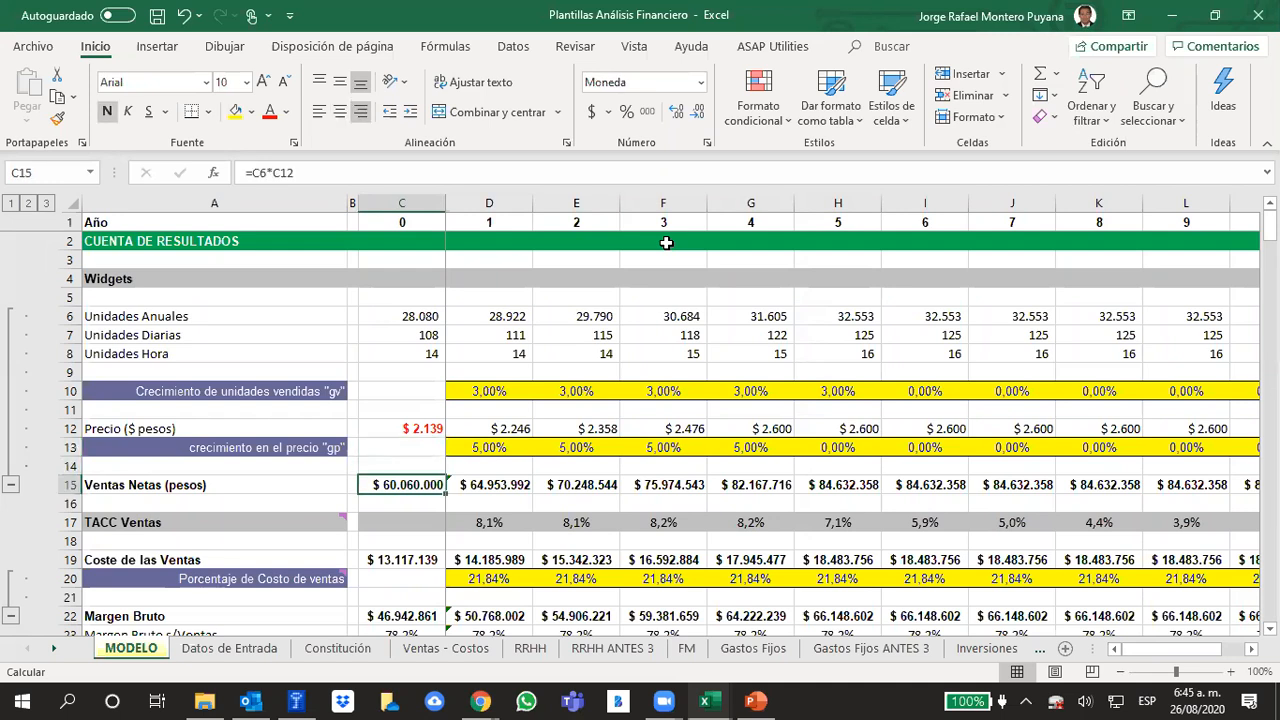
key(Right)
key(Right)
key(Right)
key(Right)
key(Right)
key(Right)
key(Right)
key(Right)
key(Right)
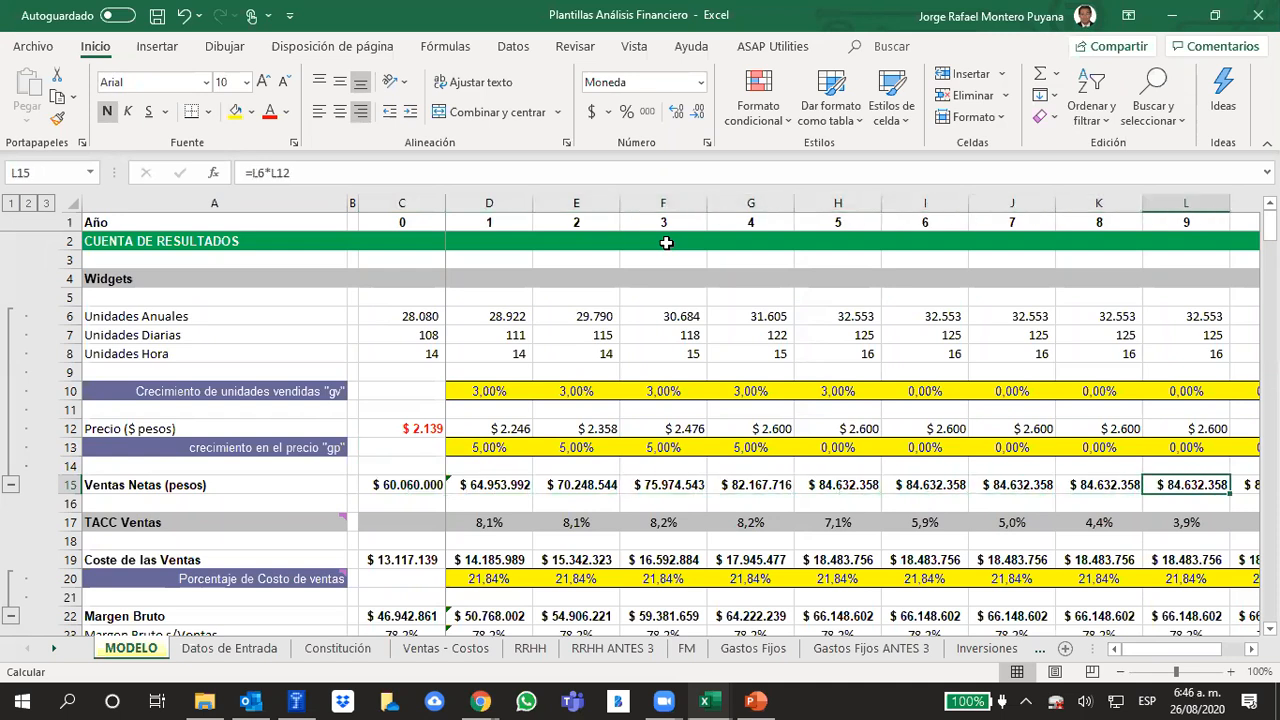
key(Right)
key(Right)
key(Left)
key(Left)
key(Left)
key(Left)
key(Left)
key(Left)
key(Left)
key(Left)
key(Left)
key(Left)
key(Left)
key(Left)
key(Left)
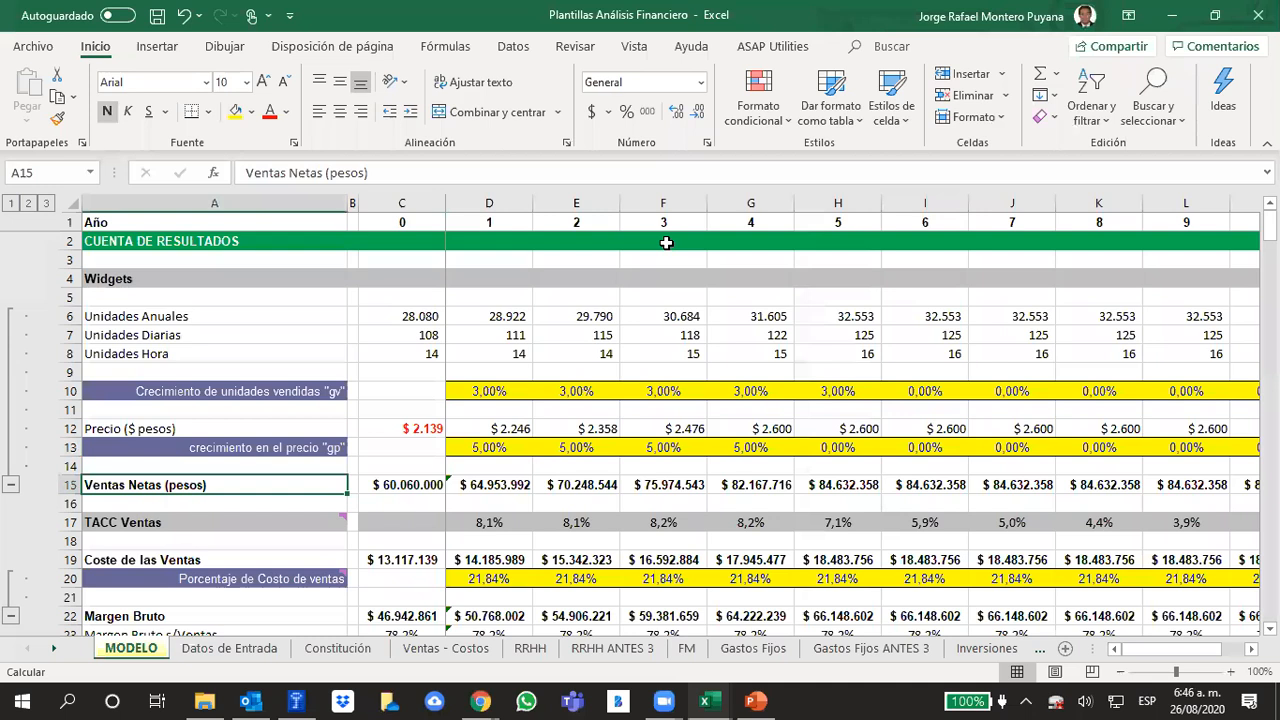
Recheck the Ventas Netas row from year 0 to year 10 and end on its row label
key(Right)
key(Right)
key(Right)
key(Left)
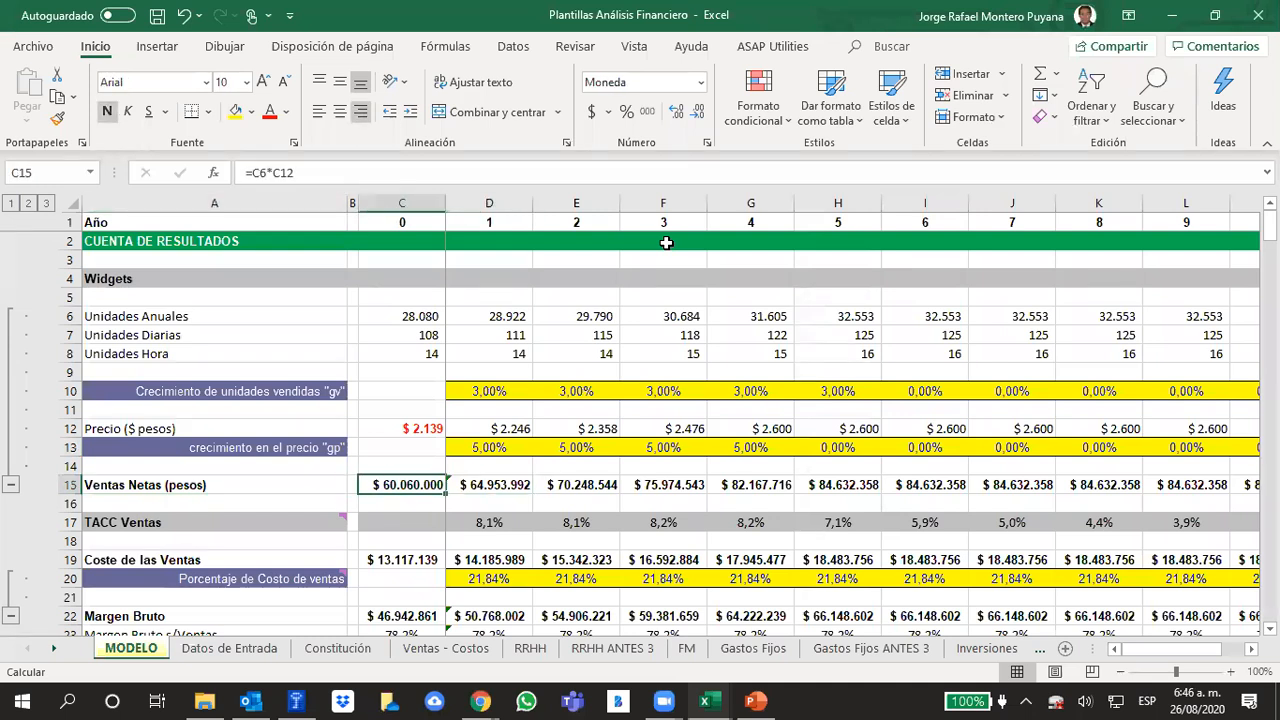
key(Right)
key(Right)
key(Right)
key(Right)
key(Right)
key(Right)
key(Right)
key(Right)
key(Right)
key(Right)
key(Right)
key(Right)
key(Right)
key(Right)
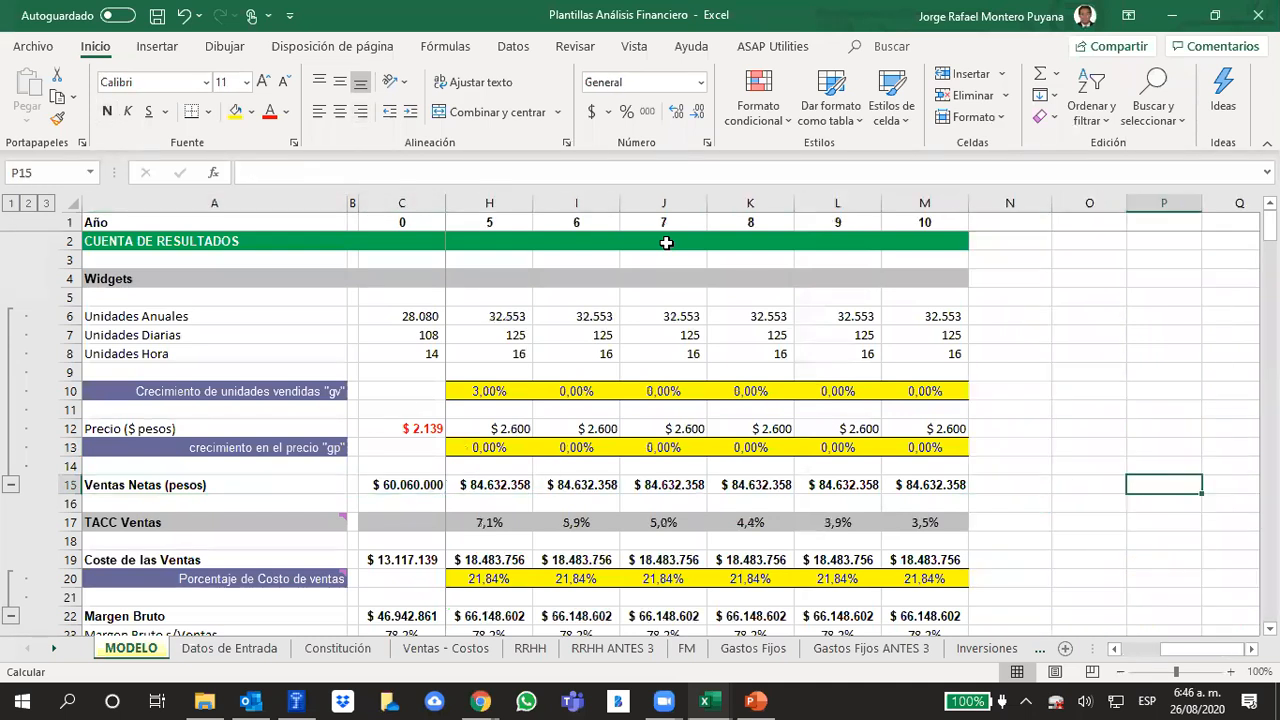
key(Left)
key(Left)
key(Left)
key(Left)
key(Left)
key(Left)
key(Left)
key(Left)
key(Left)
key(Left)
key(Left)
key(Left)
key(Left)
key(Left)
key(Left)
key(Left)
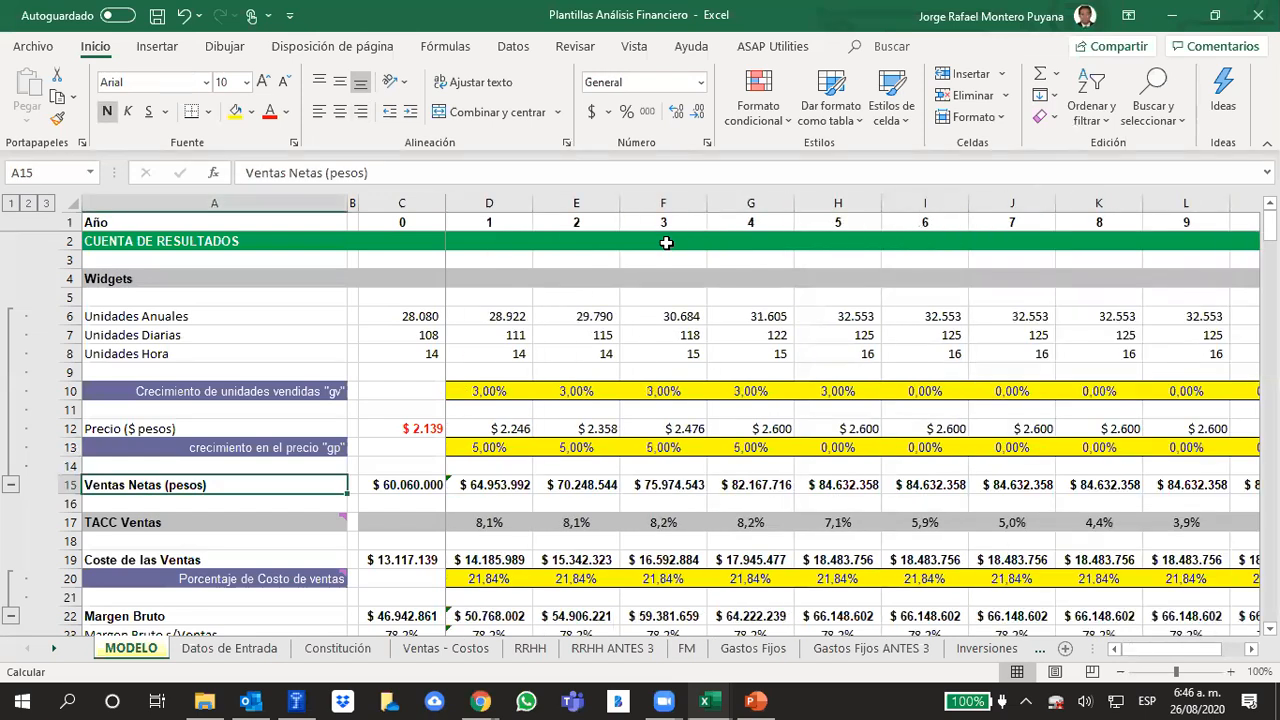
key(Right)
key(Right)
key(Right)
key(Right)
key(Right)
key(Right)
key(Right)
key(Right)
key(Right)
key(Right)
key(Right)
key(Right)
key(Right)
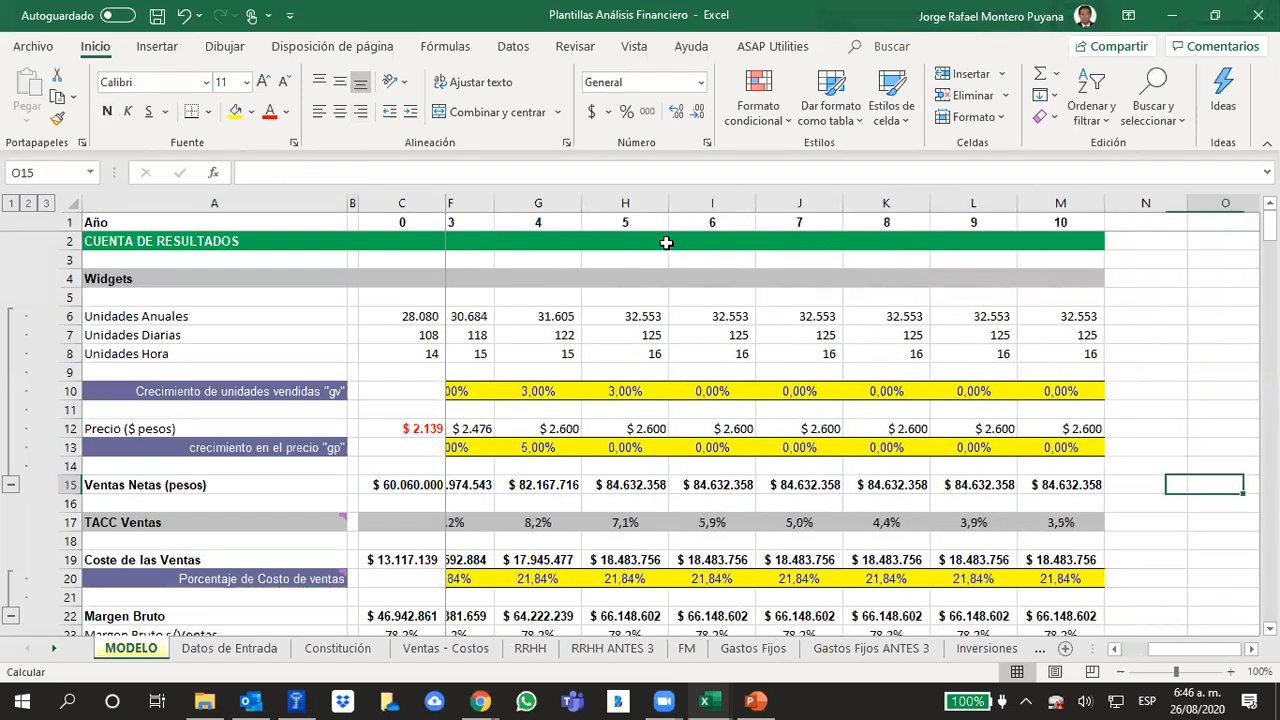
key(Left)
key(Left)
key(Left)
key(Left)
key(Left)
key(Left)
key(Left)
key(Left)
key(Left)
key(Left)
key(Left)
key(Left)
key(Left)
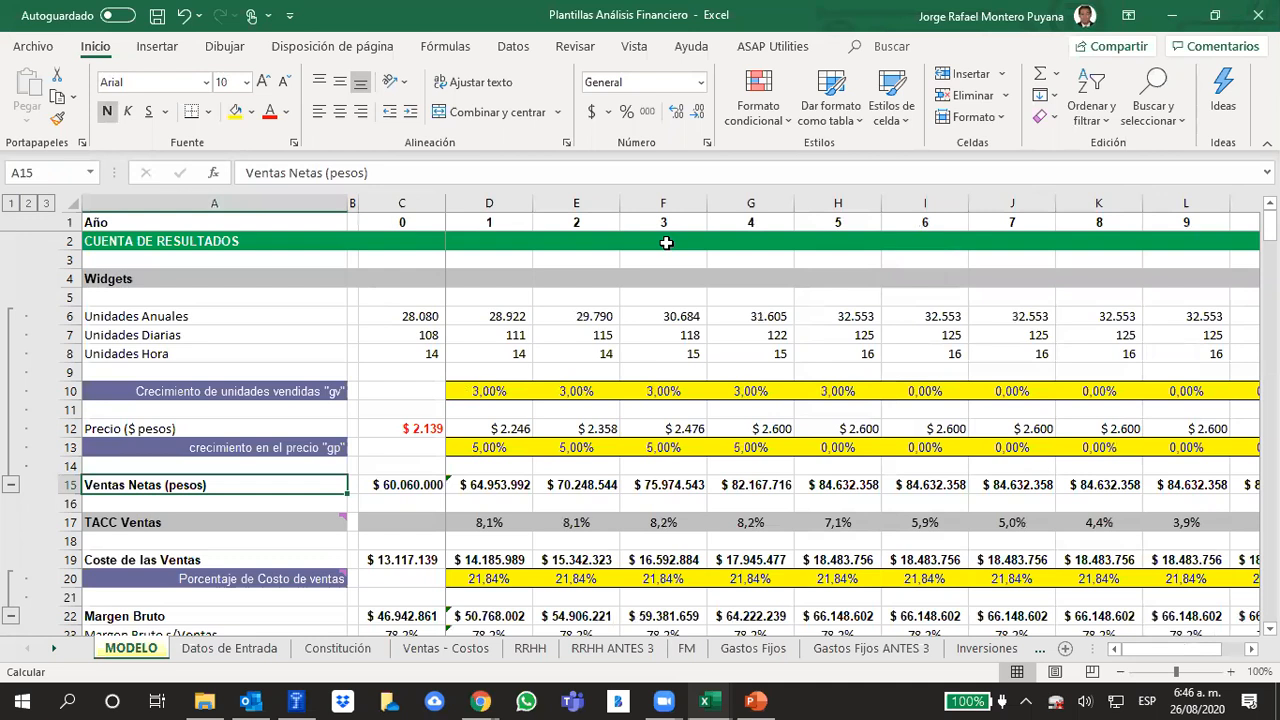
Look at the income estimation slide in PowerPoint, and return to the MODELO sheet in Excel
click(757, 700)
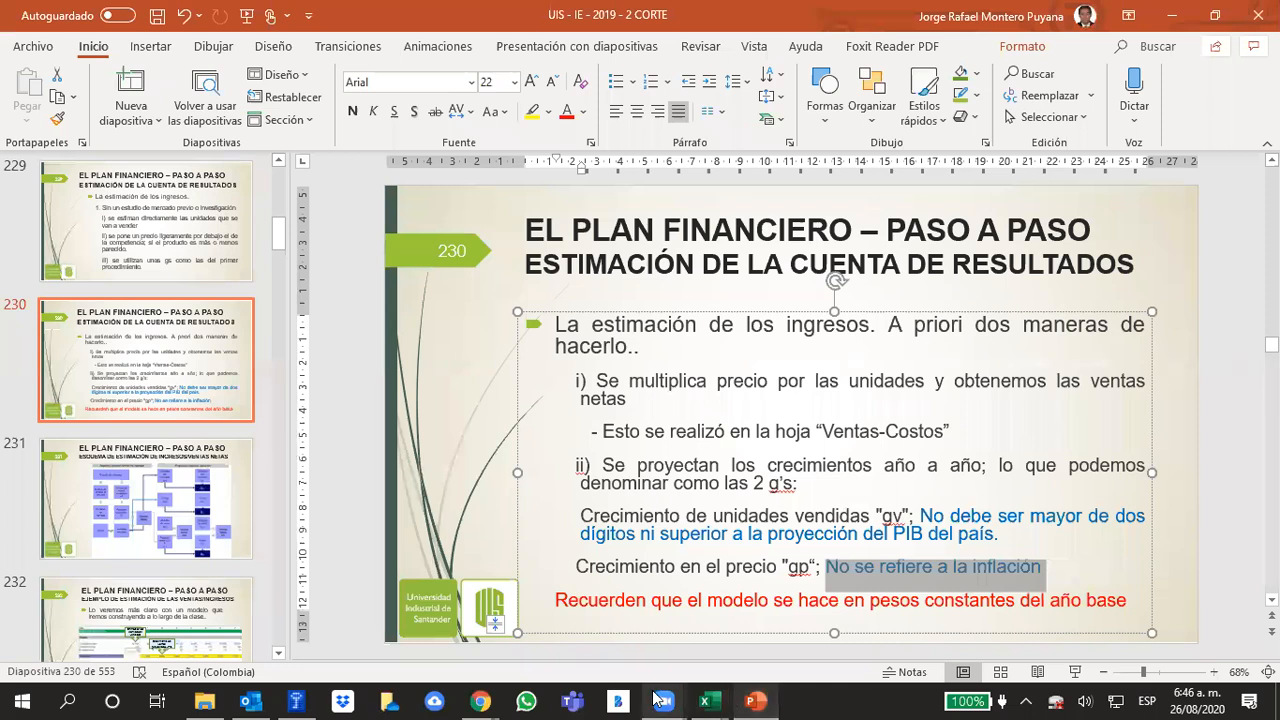
mouse_move(664, 700)
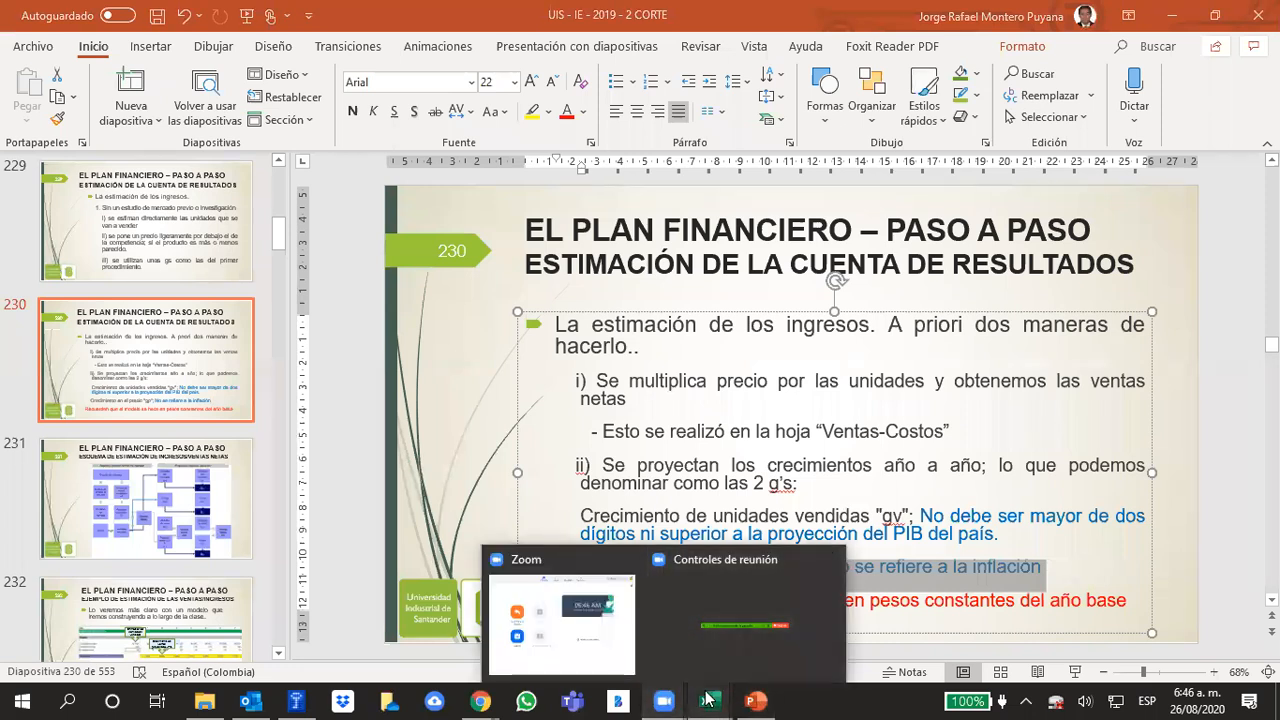
mouse_move(705, 700)
click(812, 612)
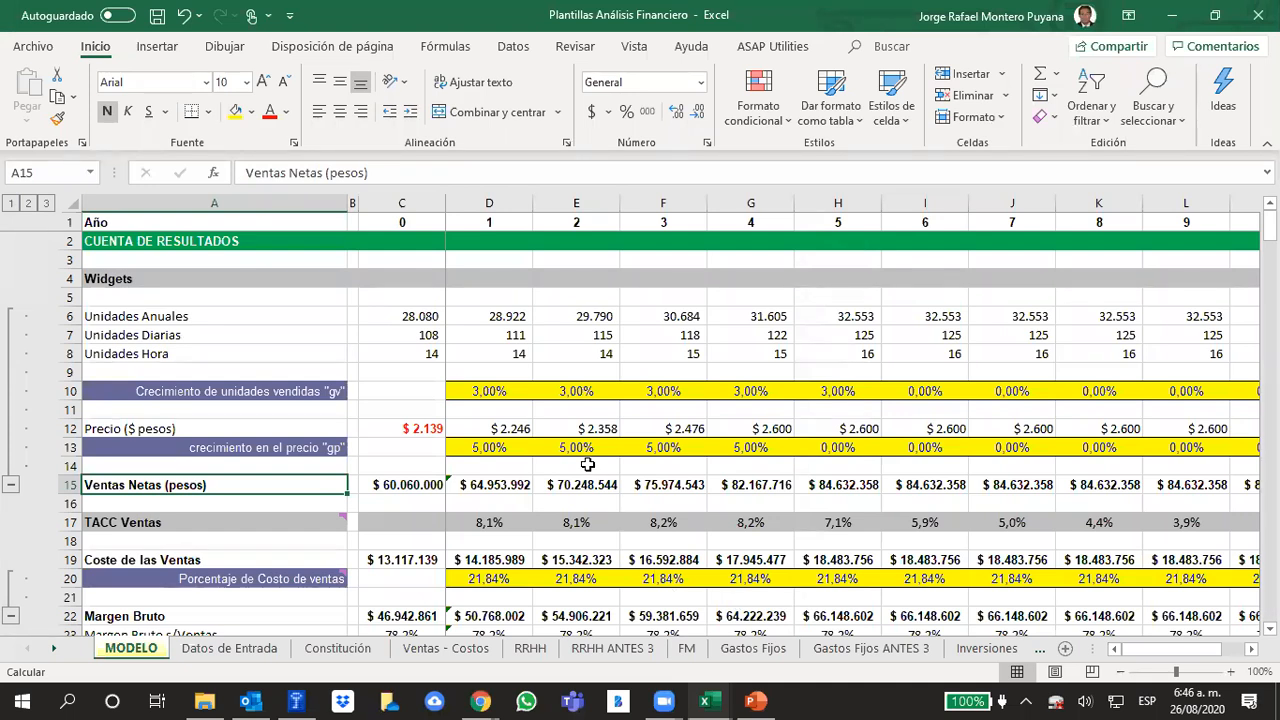
click(626, 371)
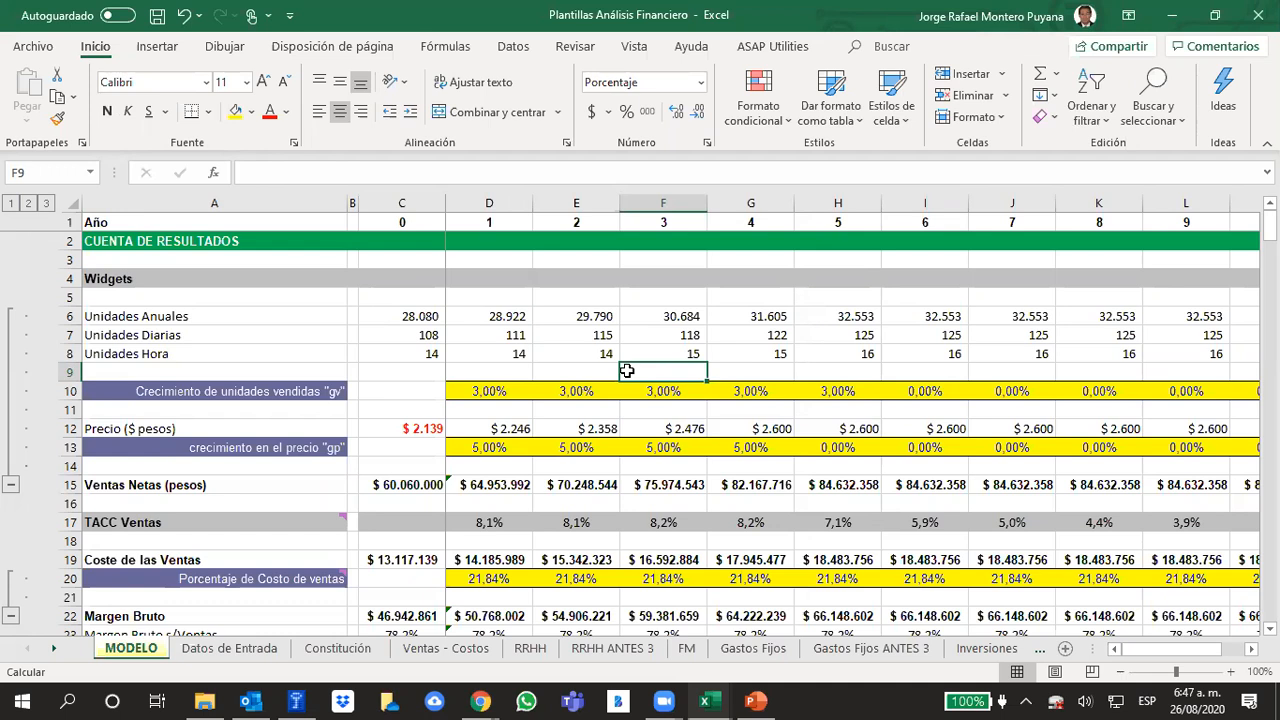
Review the unit sales growth rates together with the annual, daily and hourly units rows they drive
drag(482, 390, 1050, 390)
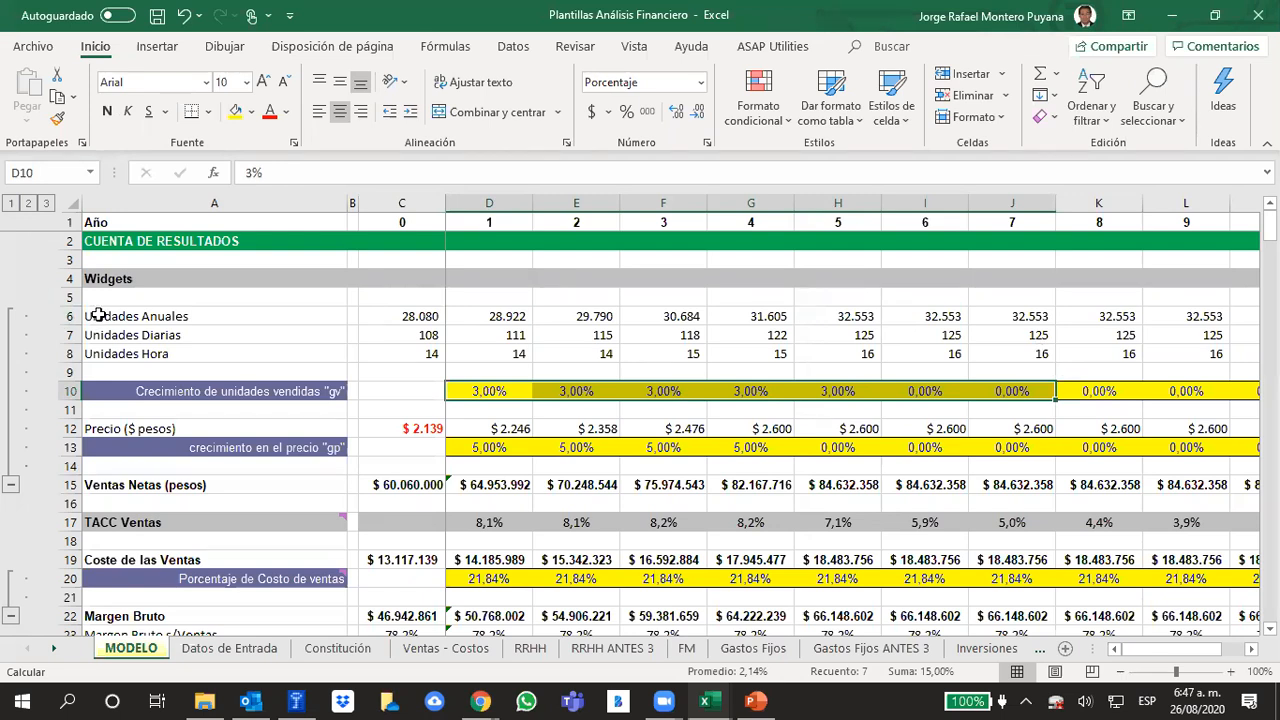
drag(98, 315, 110, 352)
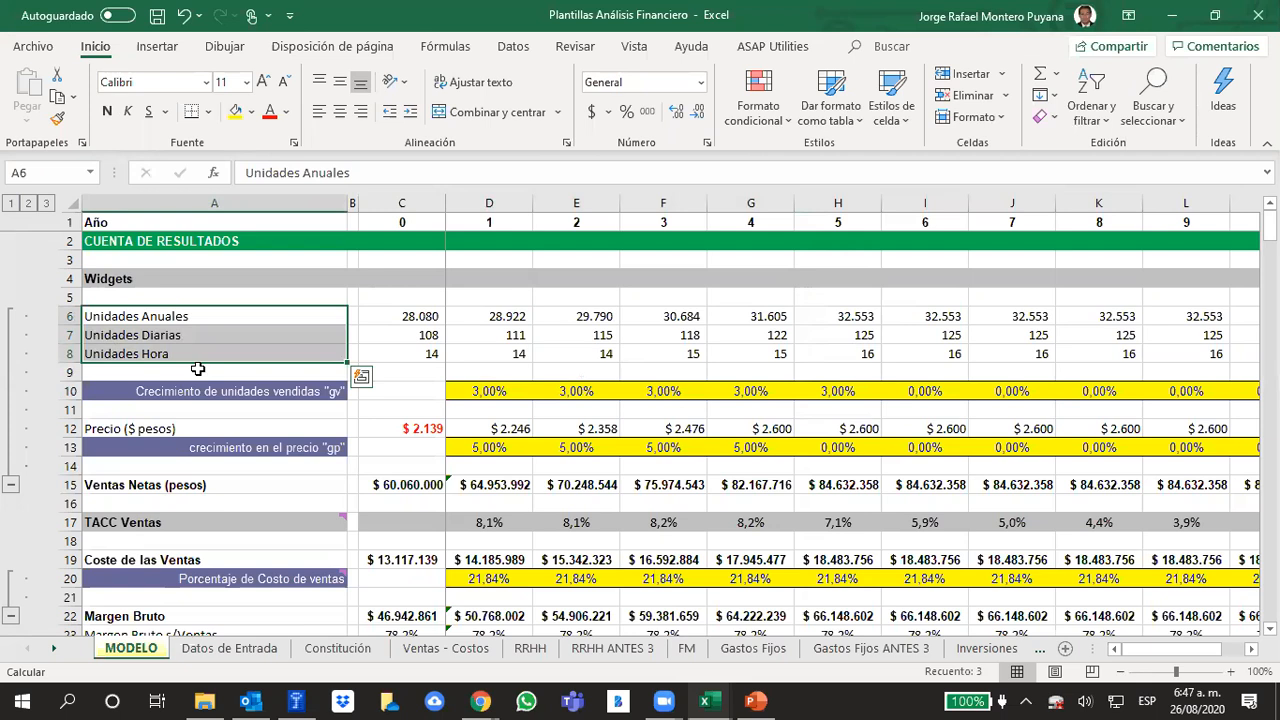
click(489, 398)
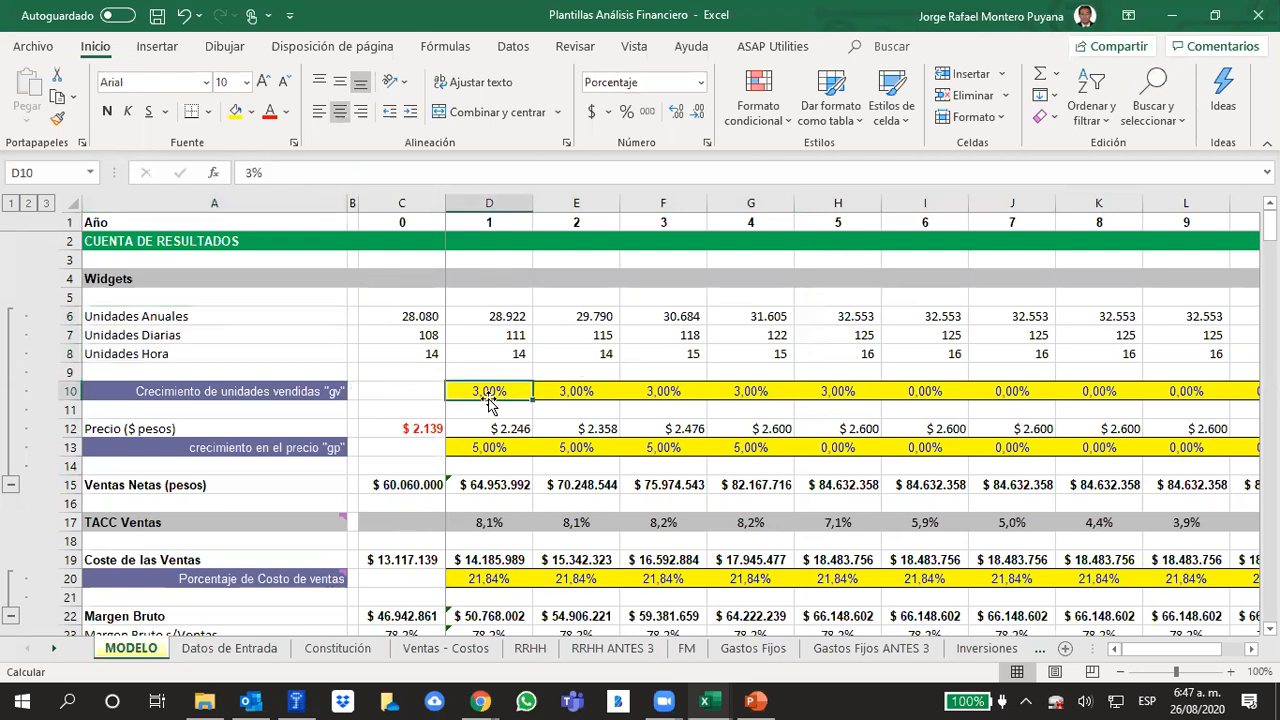
click(62, 315)
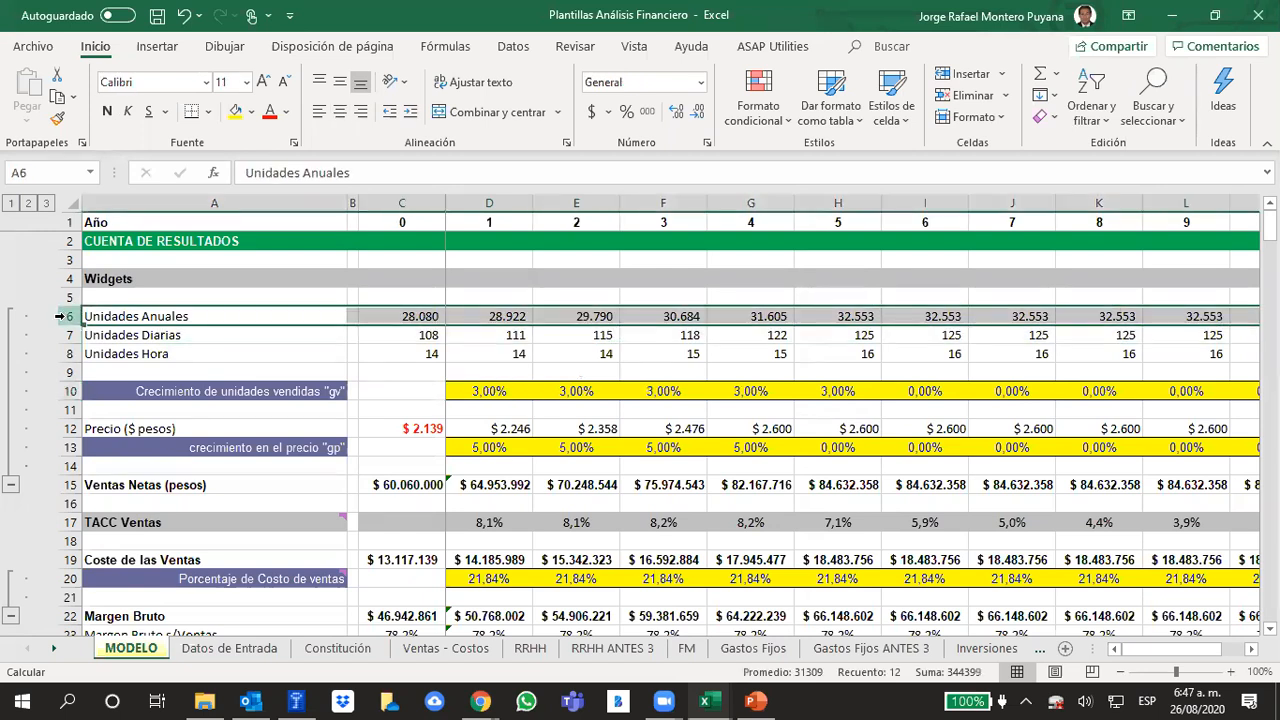
click(62, 335)
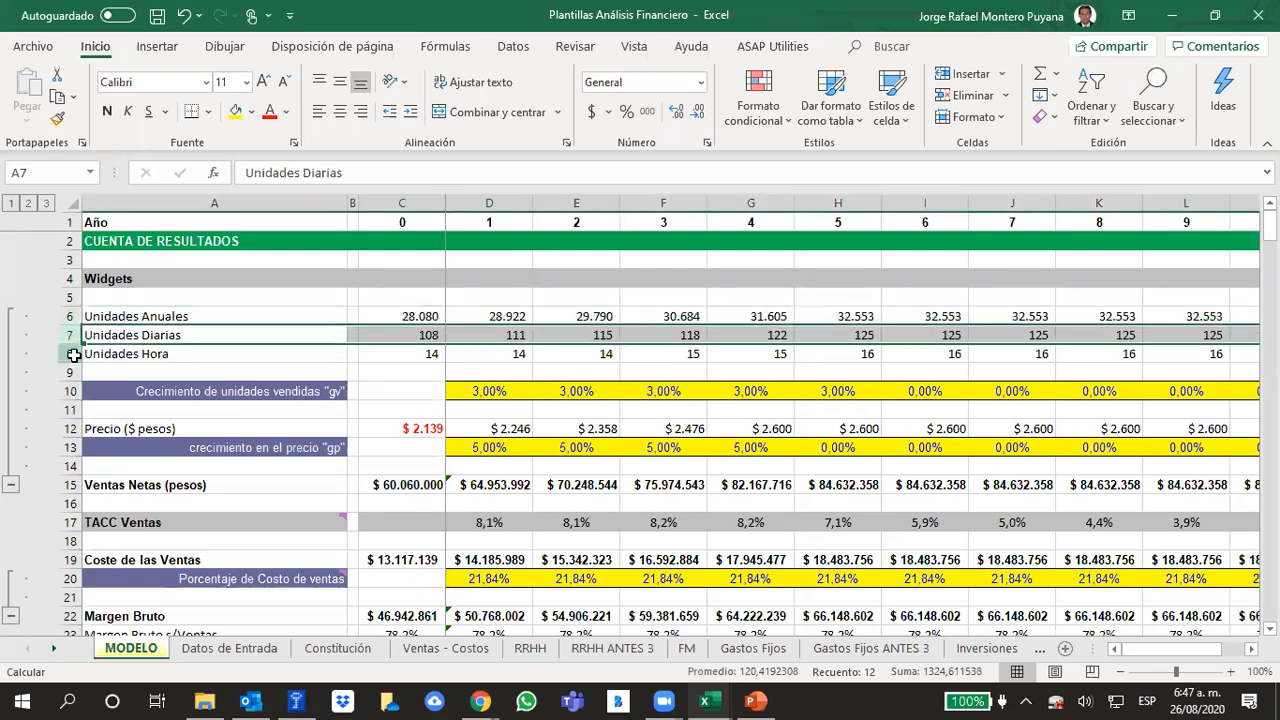
click(64, 354)
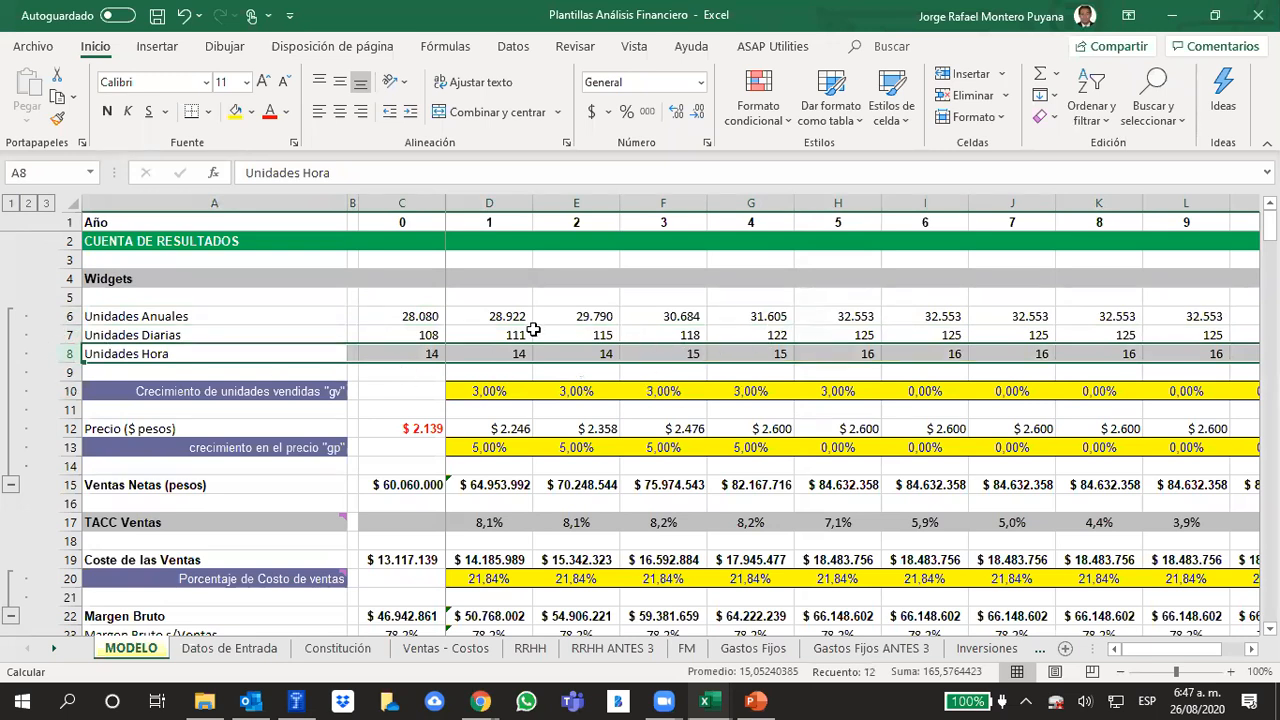
Inspect the Unidades Diarias formulas across the projected years, including years 0, 1, 3, 4 and 5
click(603, 334)
click(690, 335)
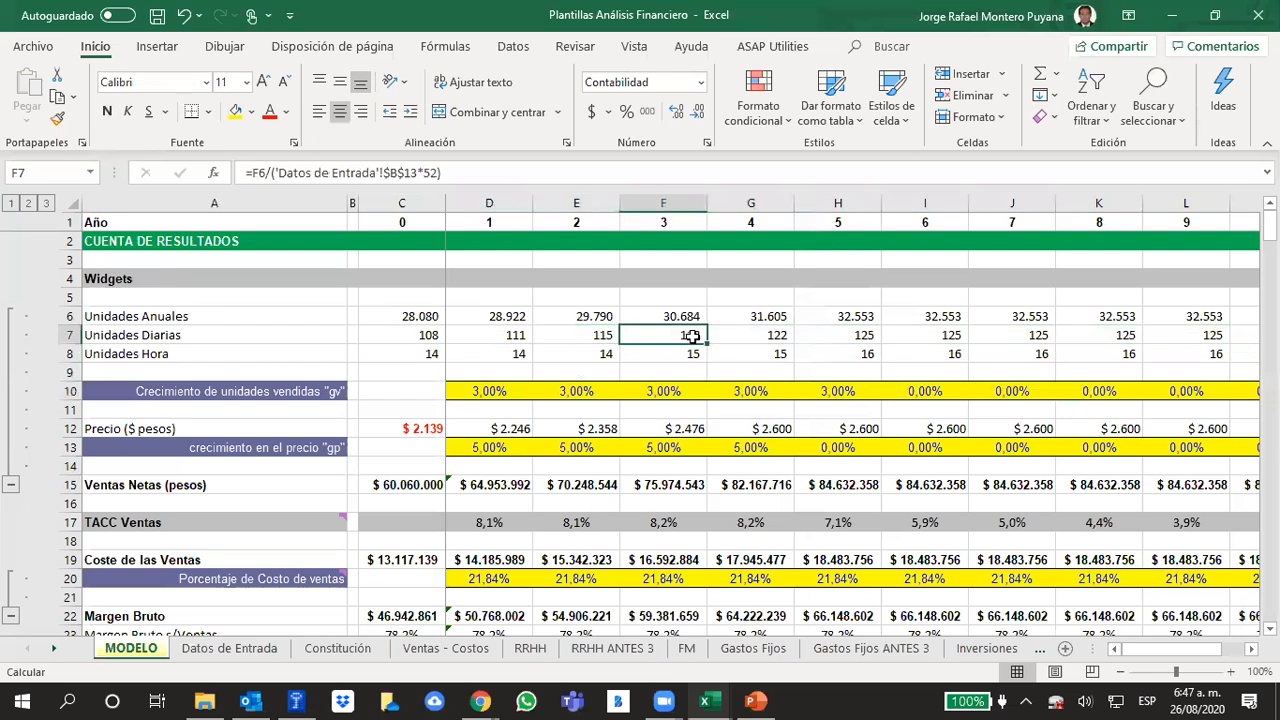
click(777, 330)
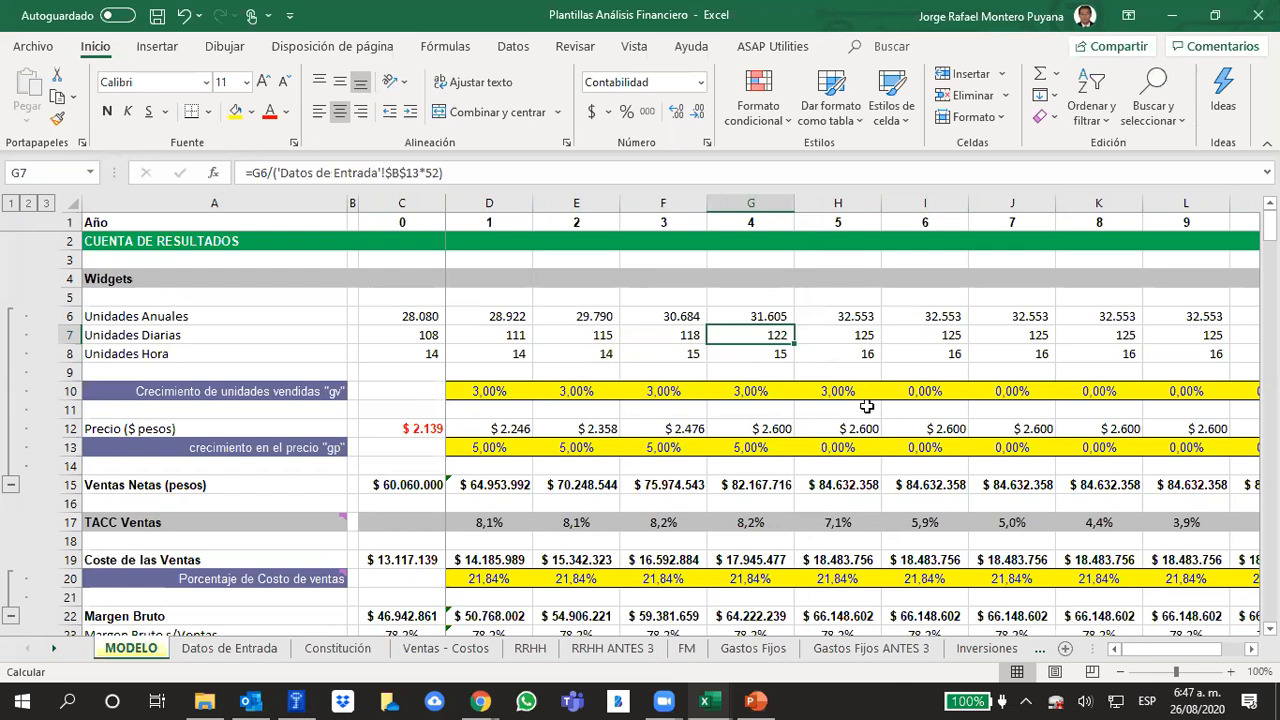
click(988, 331)
click(845, 336)
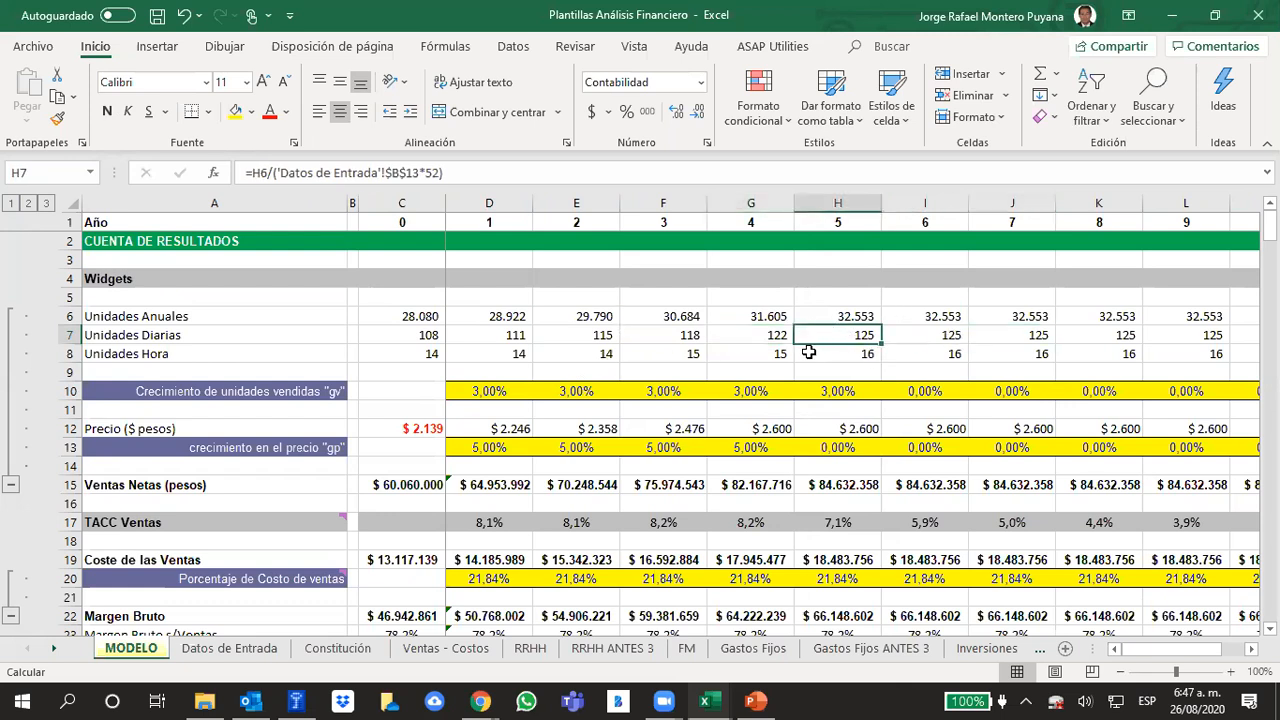
click(761, 330)
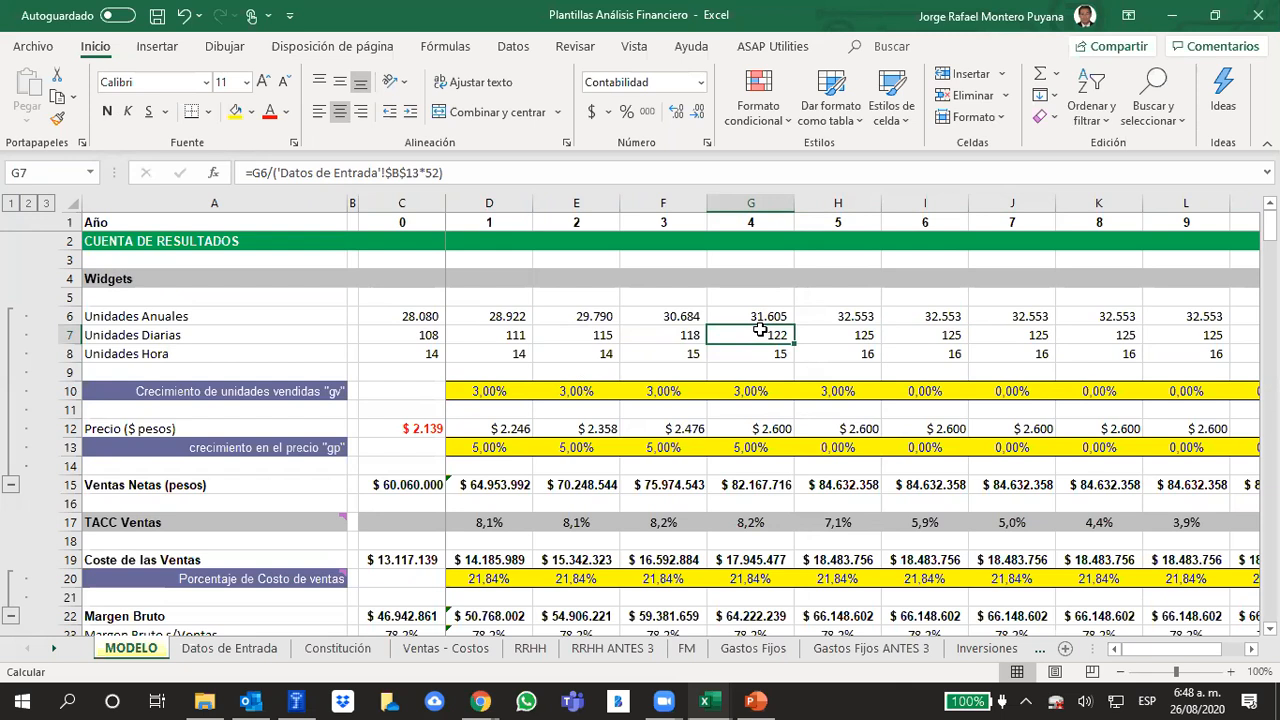
click(421, 336)
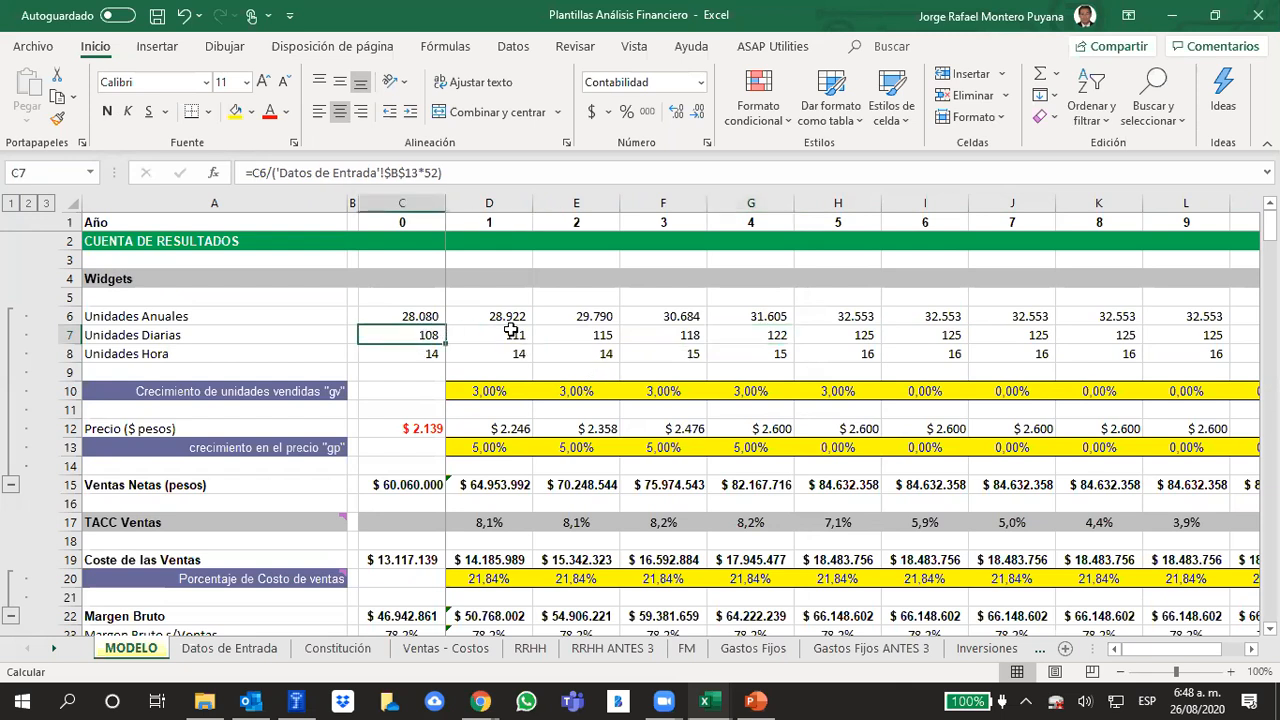
click(511, 330)
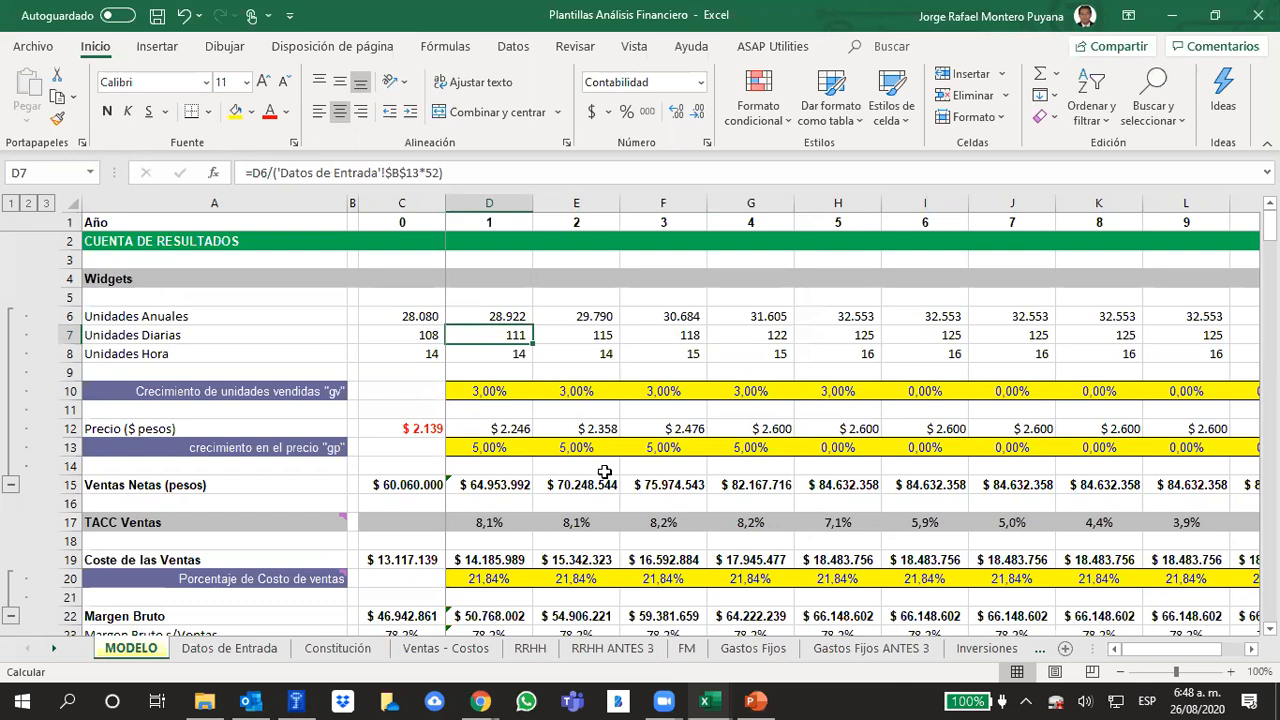
Compare the hourly and daily units formulas, and review the daily units from year 0 to year 5
click(580, 353)
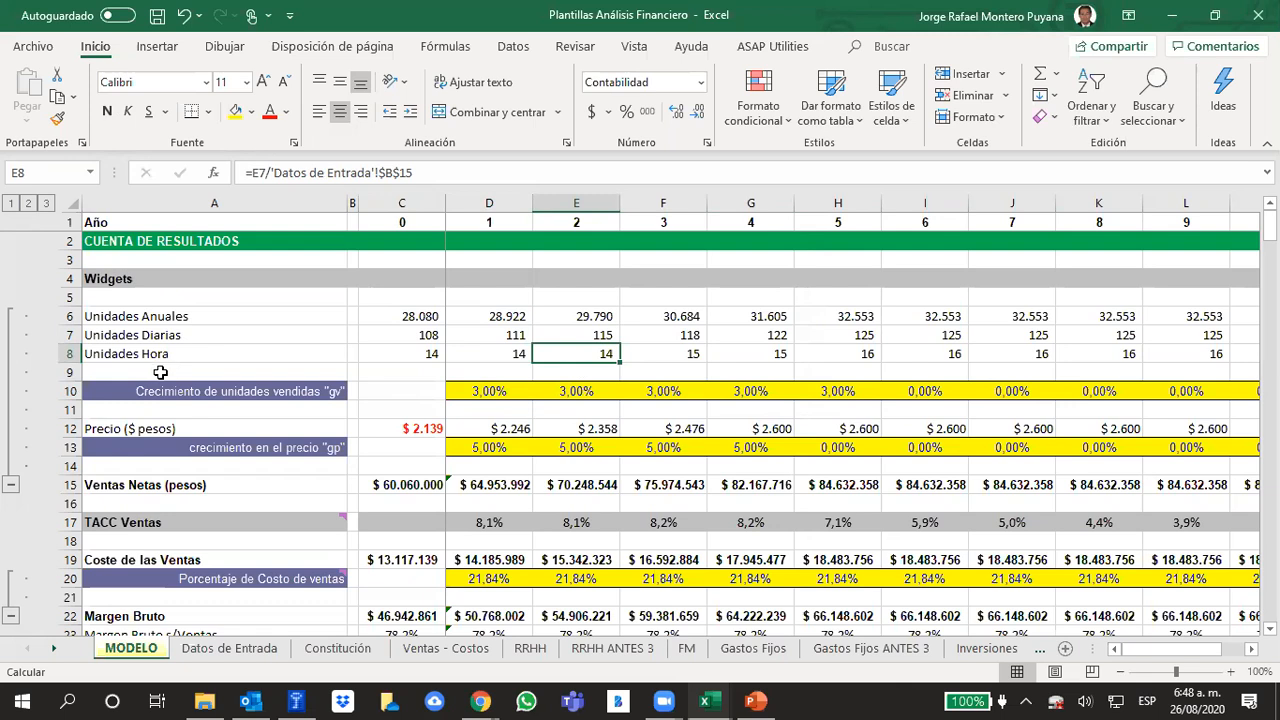
click(425, 334)
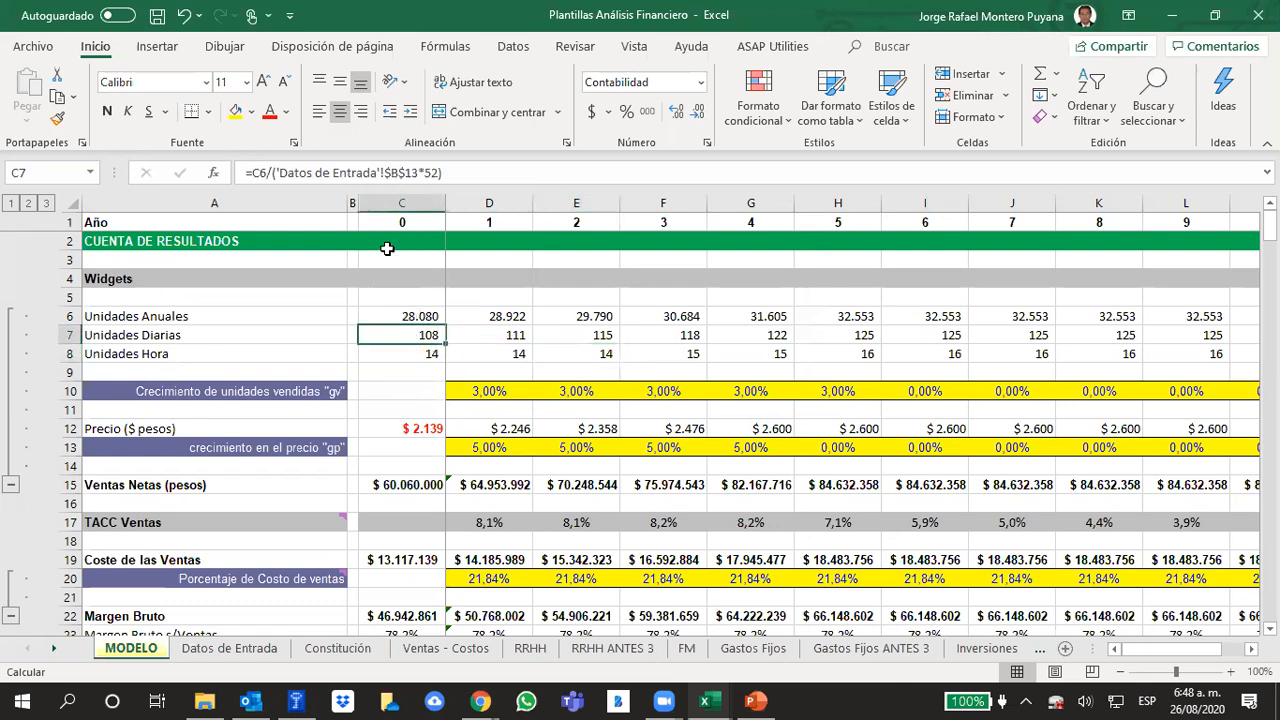
click(418, 366)
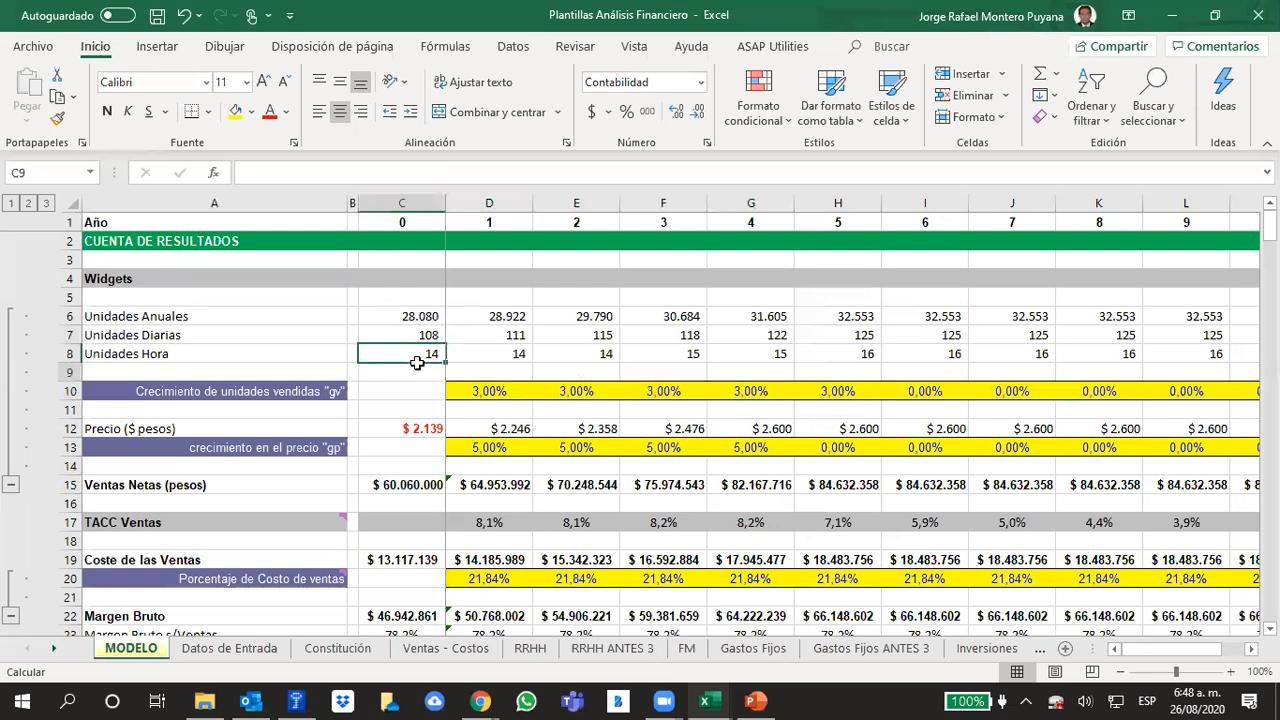
click(412, 336)
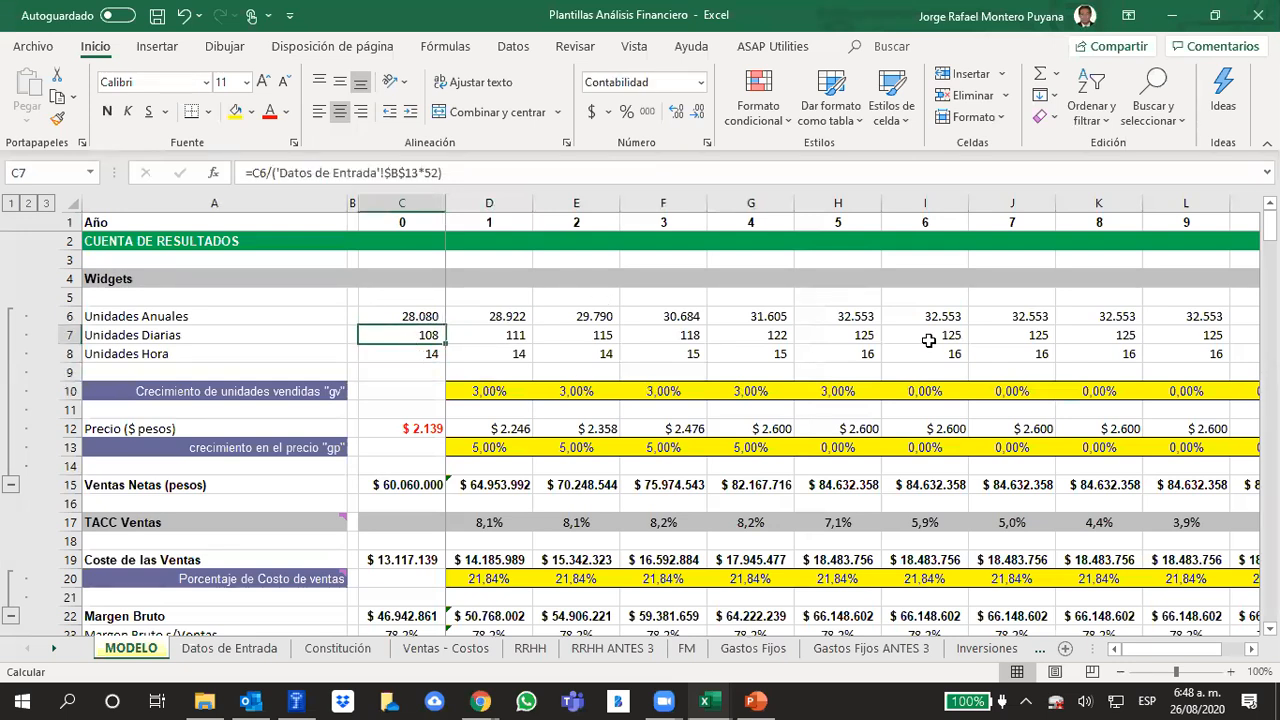
click(878, 334)
drag(407, 318, 845, 336)
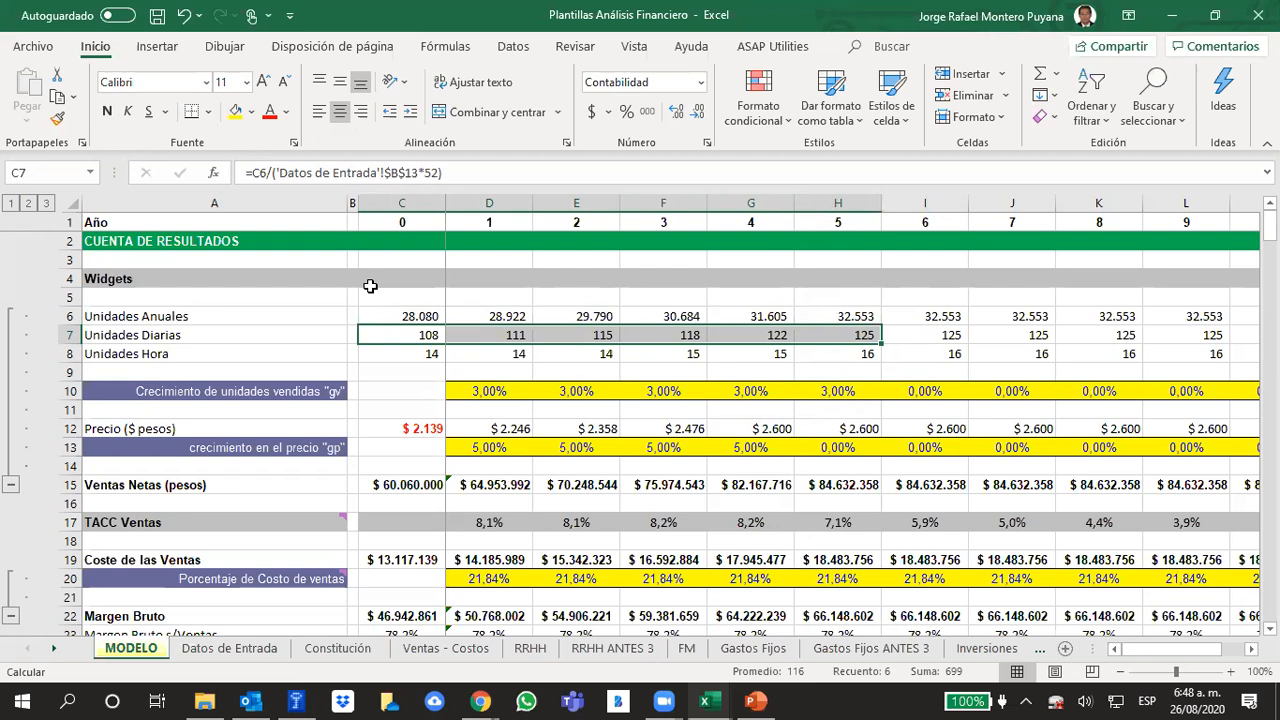
click(722, 372)
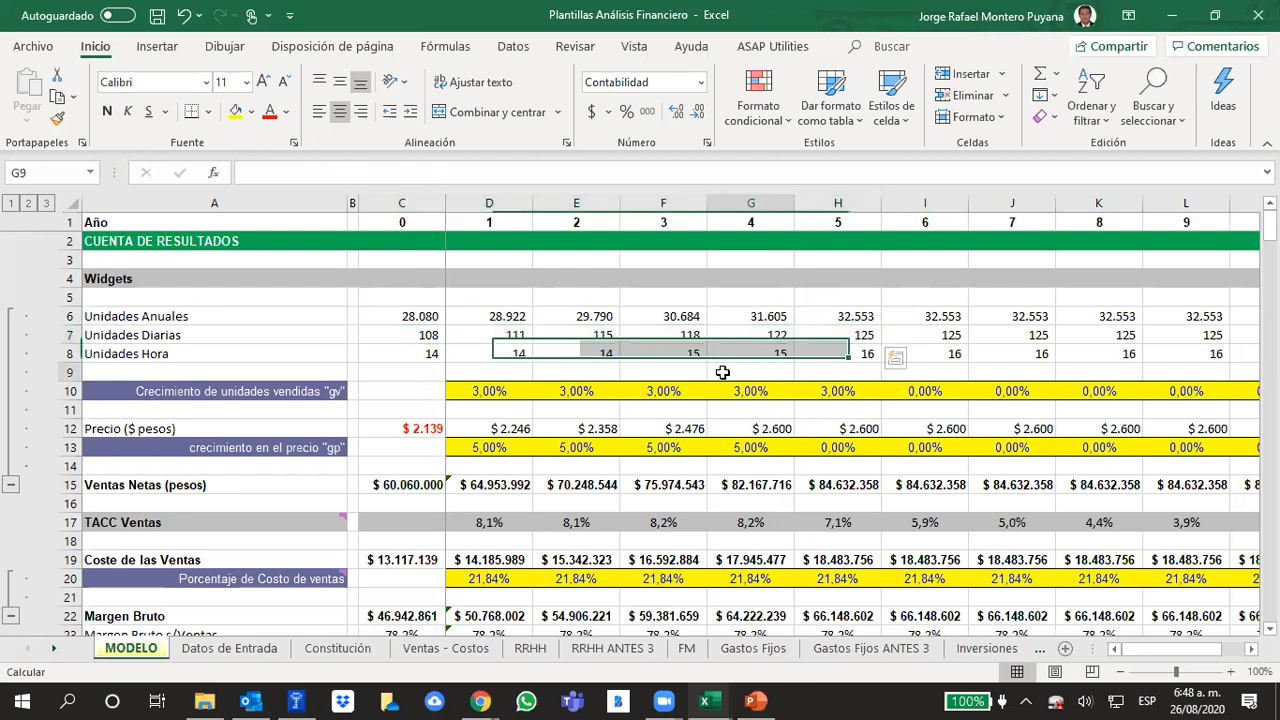
Review the unit sales growth rates "gv" from year 1 to year 5
drag(489, 391, 851, 388)
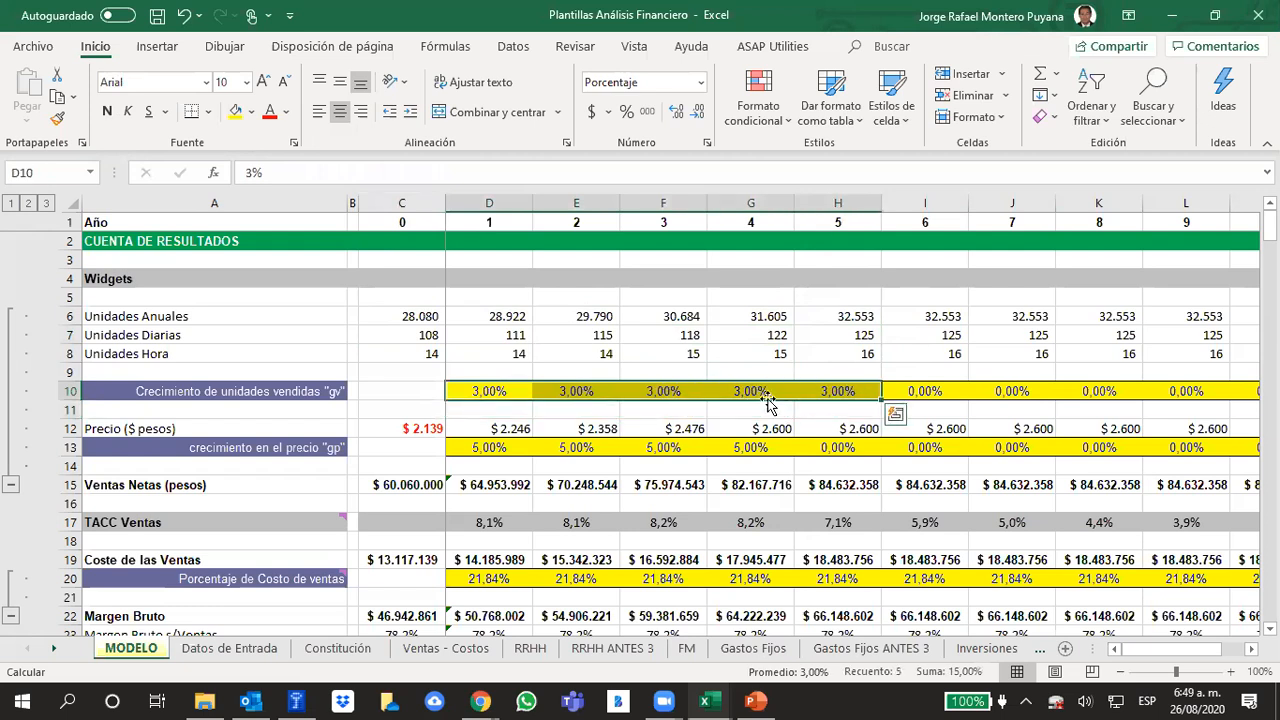
click(505, 372)
click(515, 392)
click(572, 390)
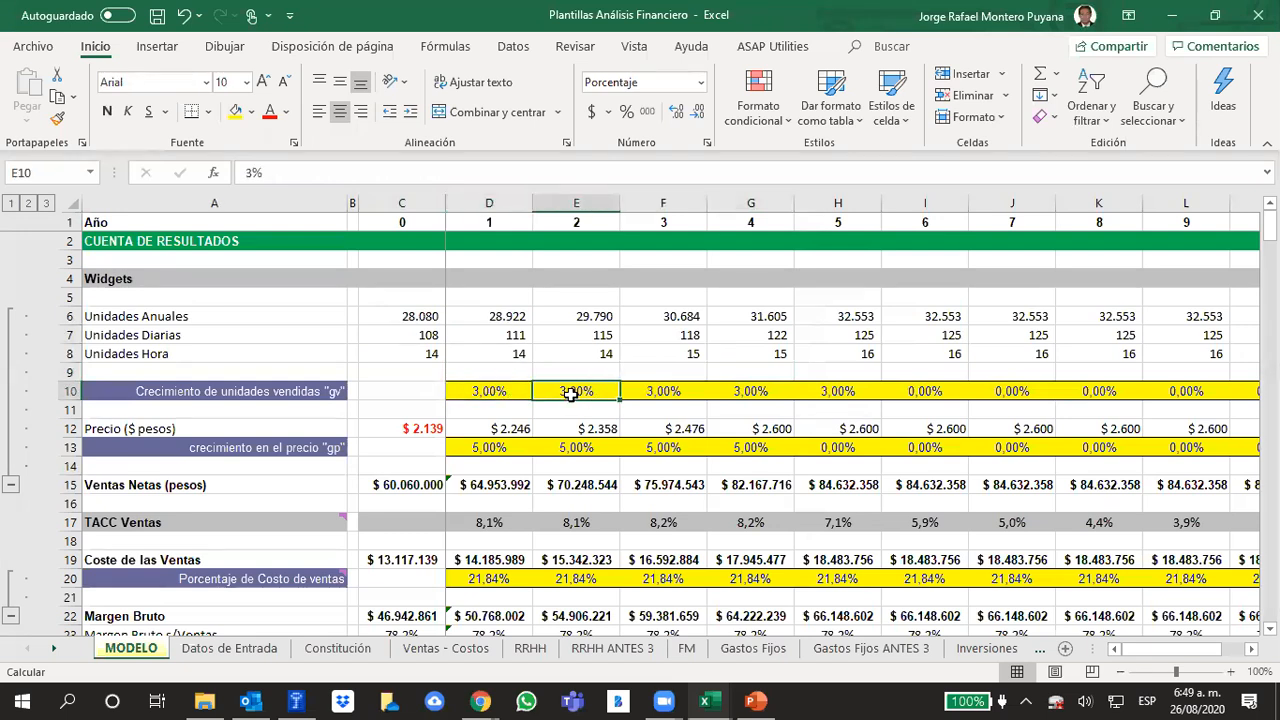
click(831, 400)
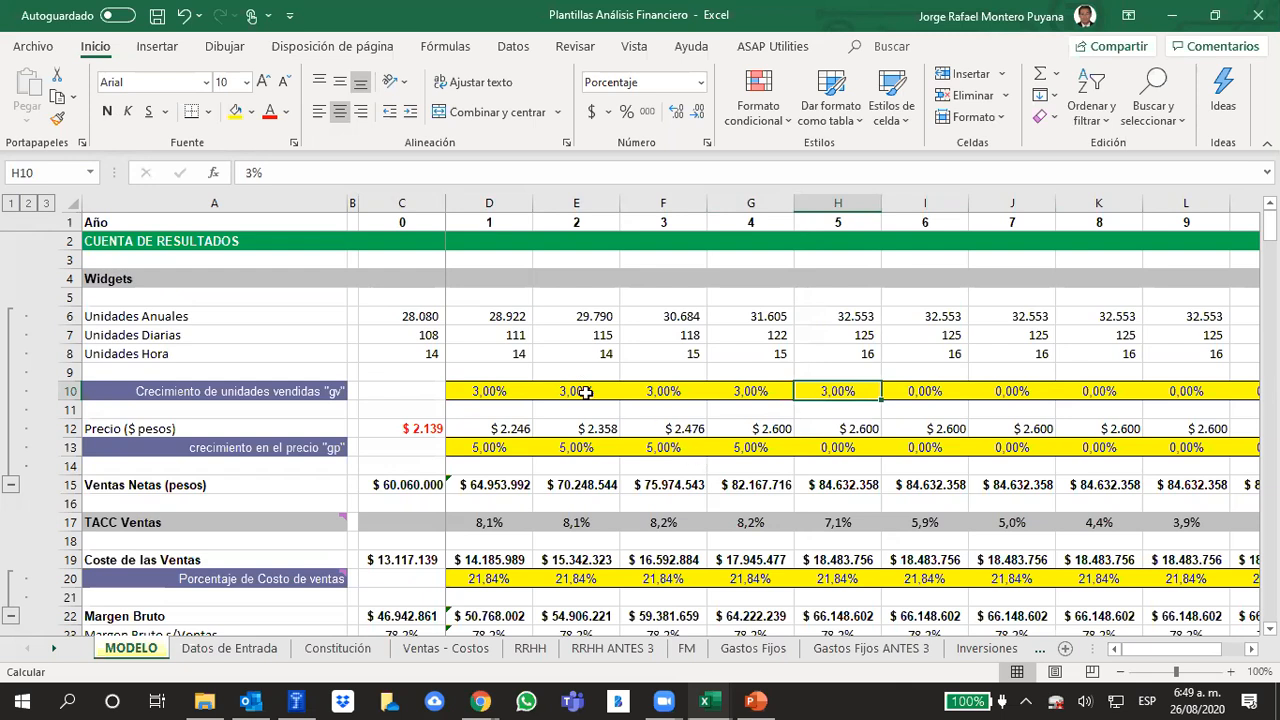
Review the price growth rates "gp" for years 1 to 4 and the results rows below them
click(516, 447)
drag(516, 447, 745, 445)
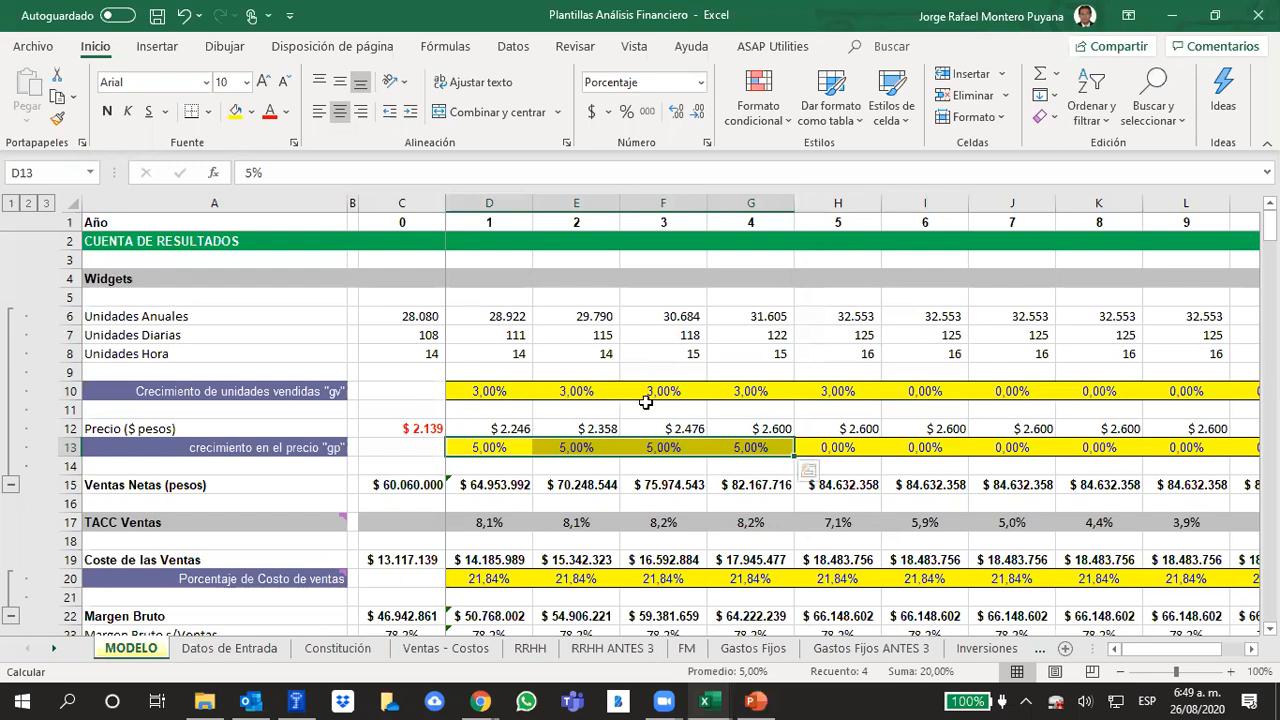
click(1026, 412)
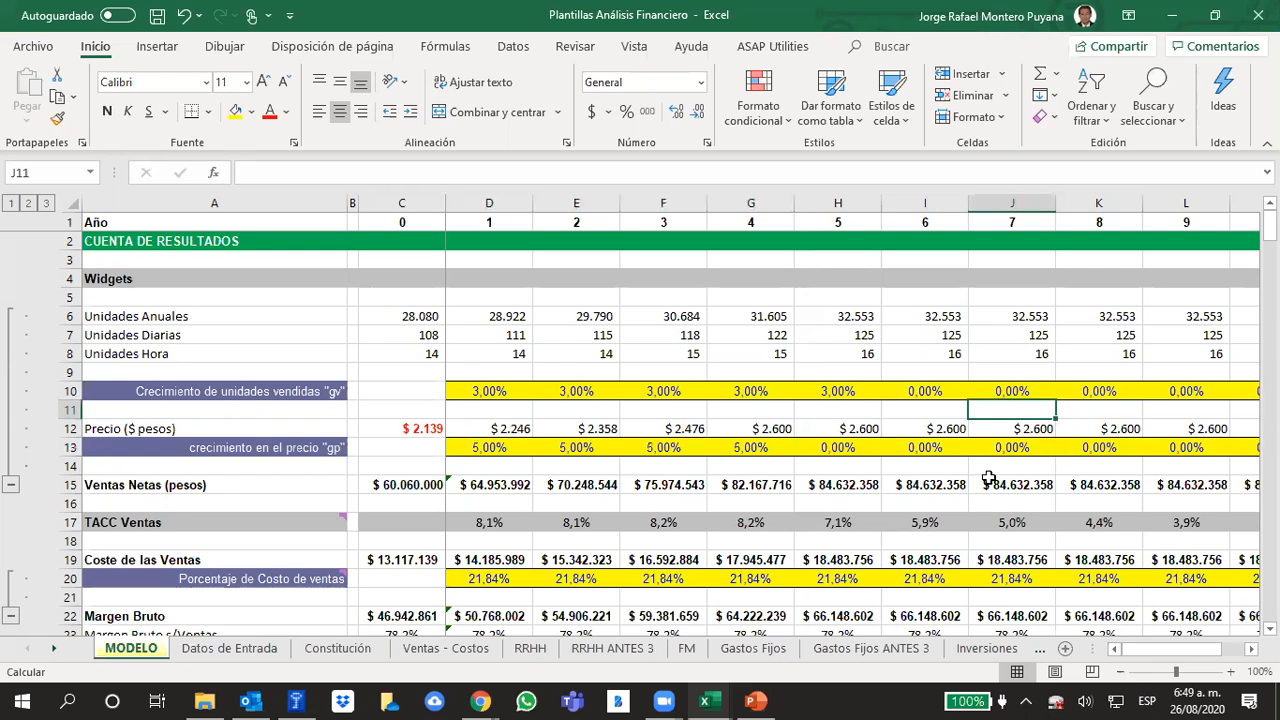
scroll(922, 400, down, 1)
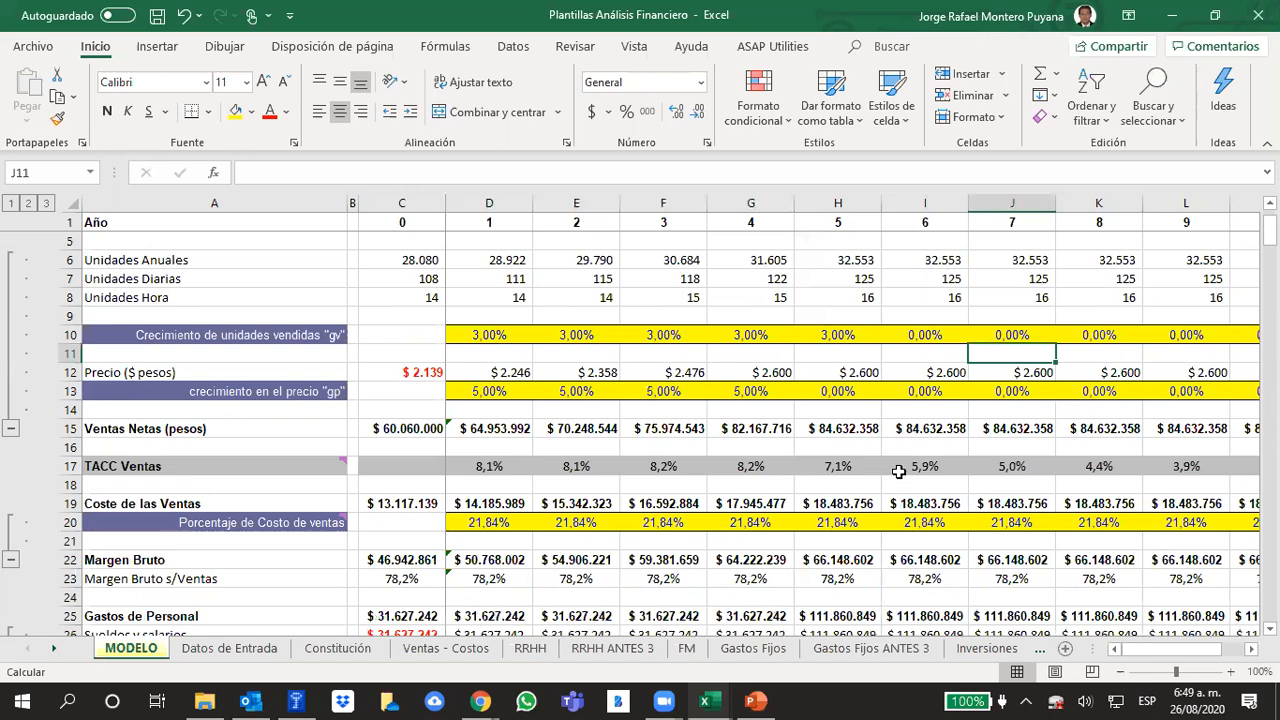
Switch to the PowerPoint presentation and show slide 231 with the income and net sales estimation scheme
click(755, 701)
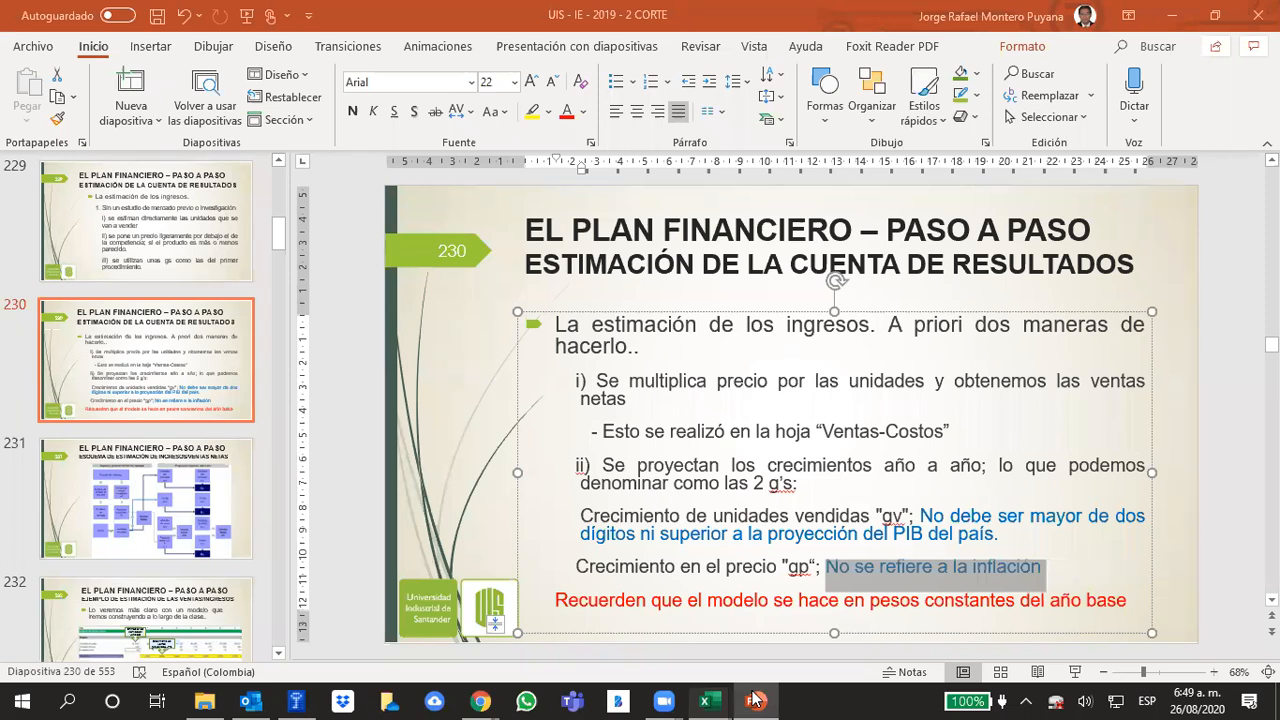
scroll(1175, 422, down, 1)
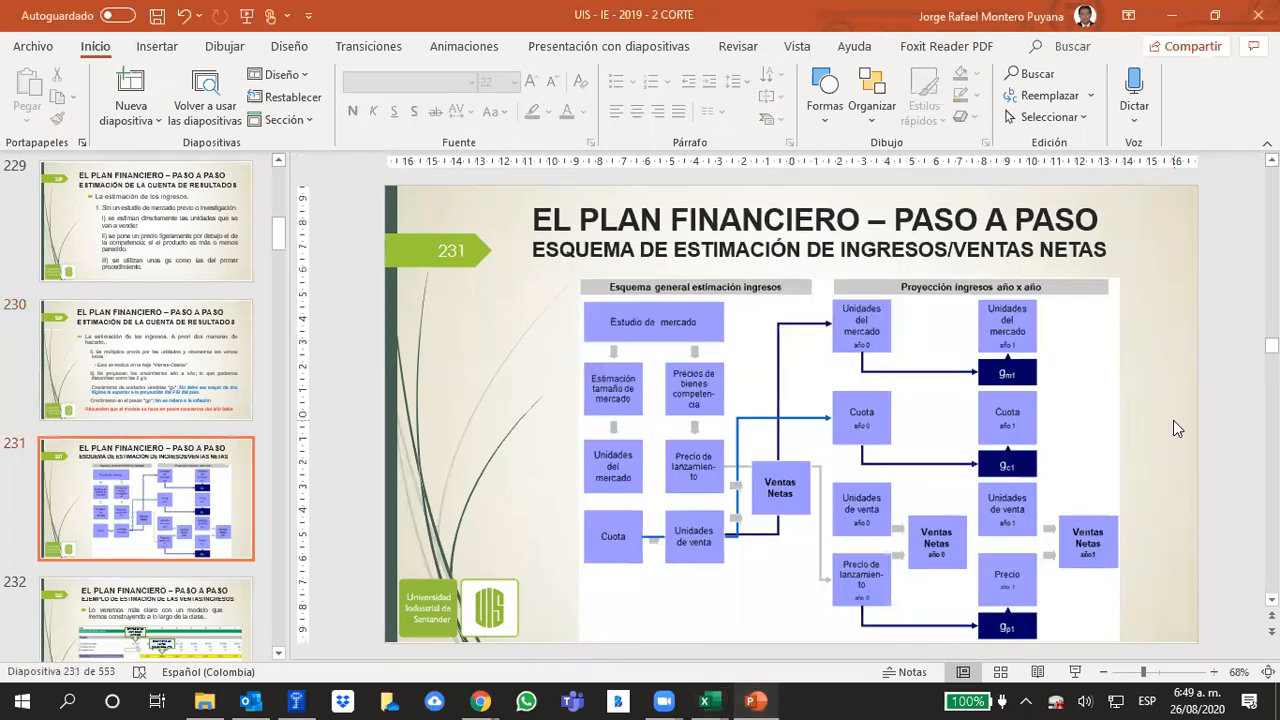
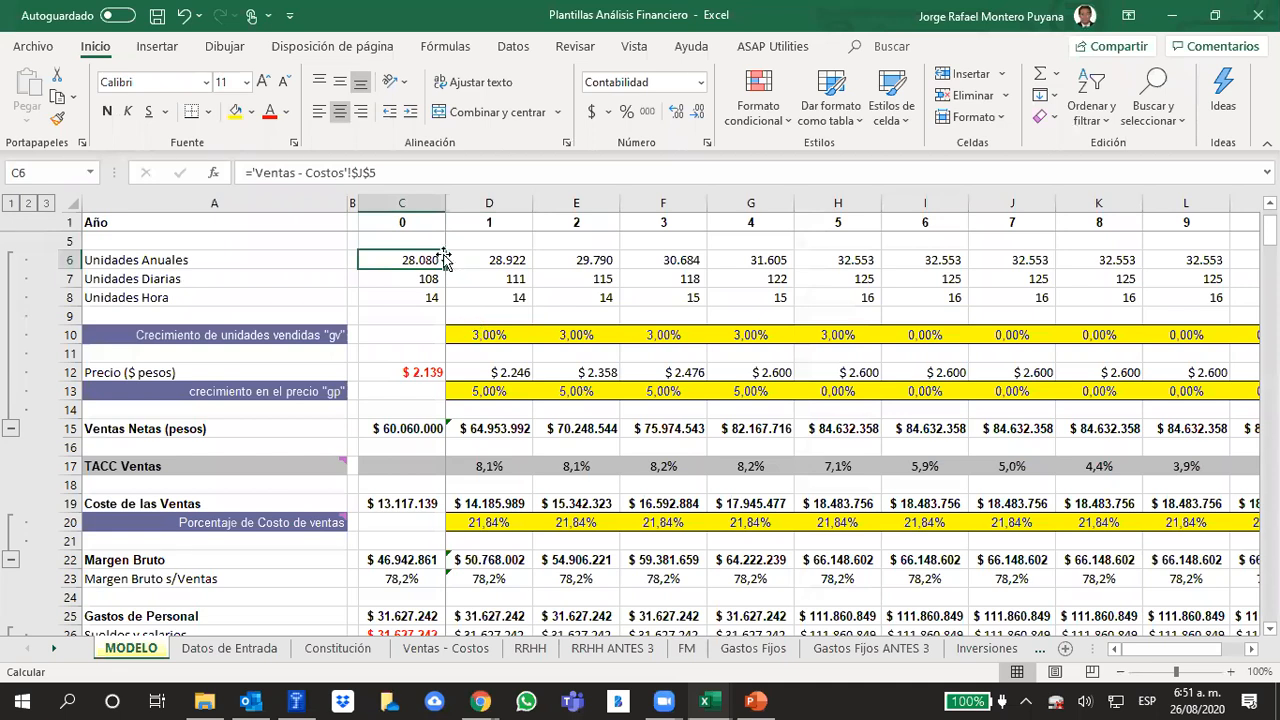
Review the year 1 annual units formula and the cost-of-sales percentages for years 1 to 9
click(492, 258)
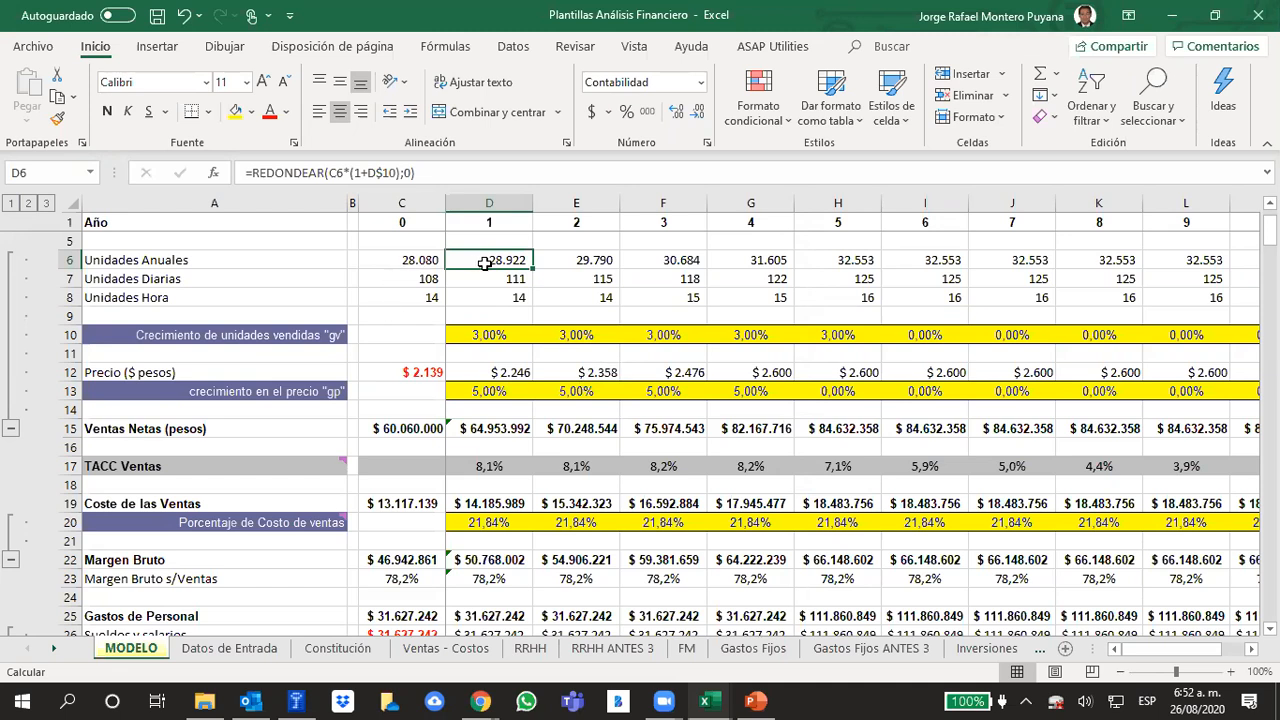
drag(500, 521, 1150, 520)
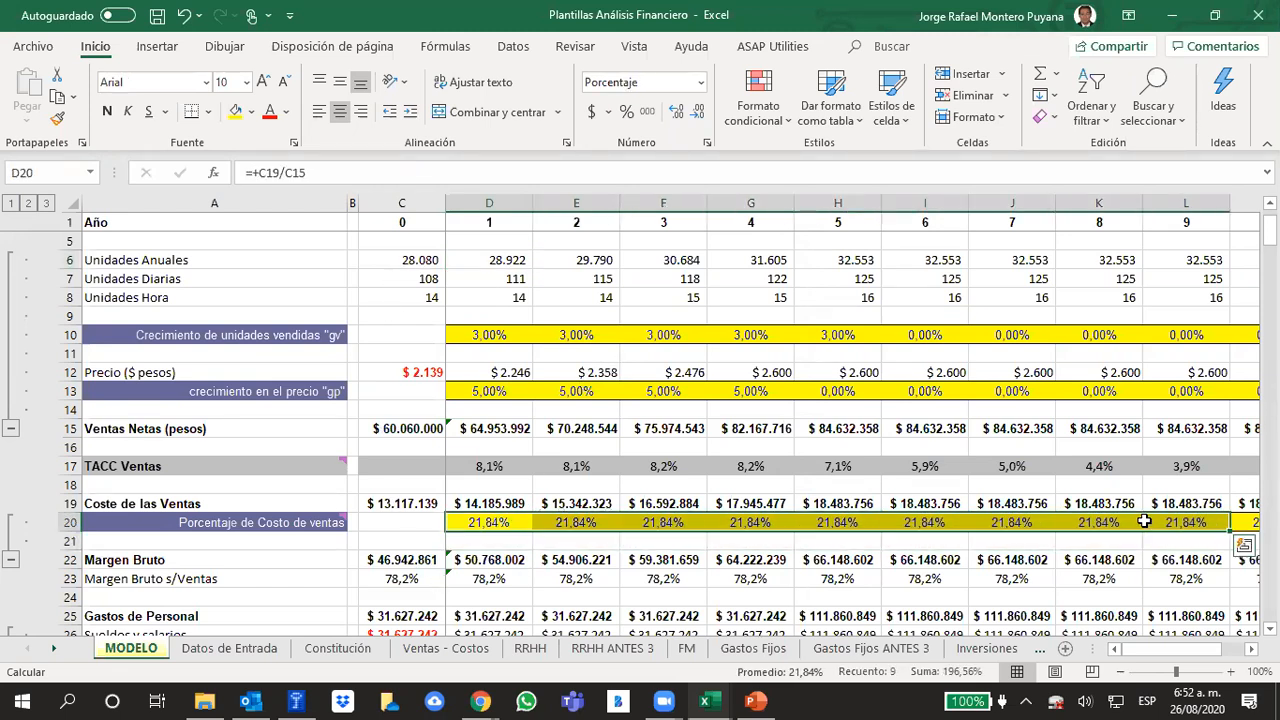
click(548, 488)
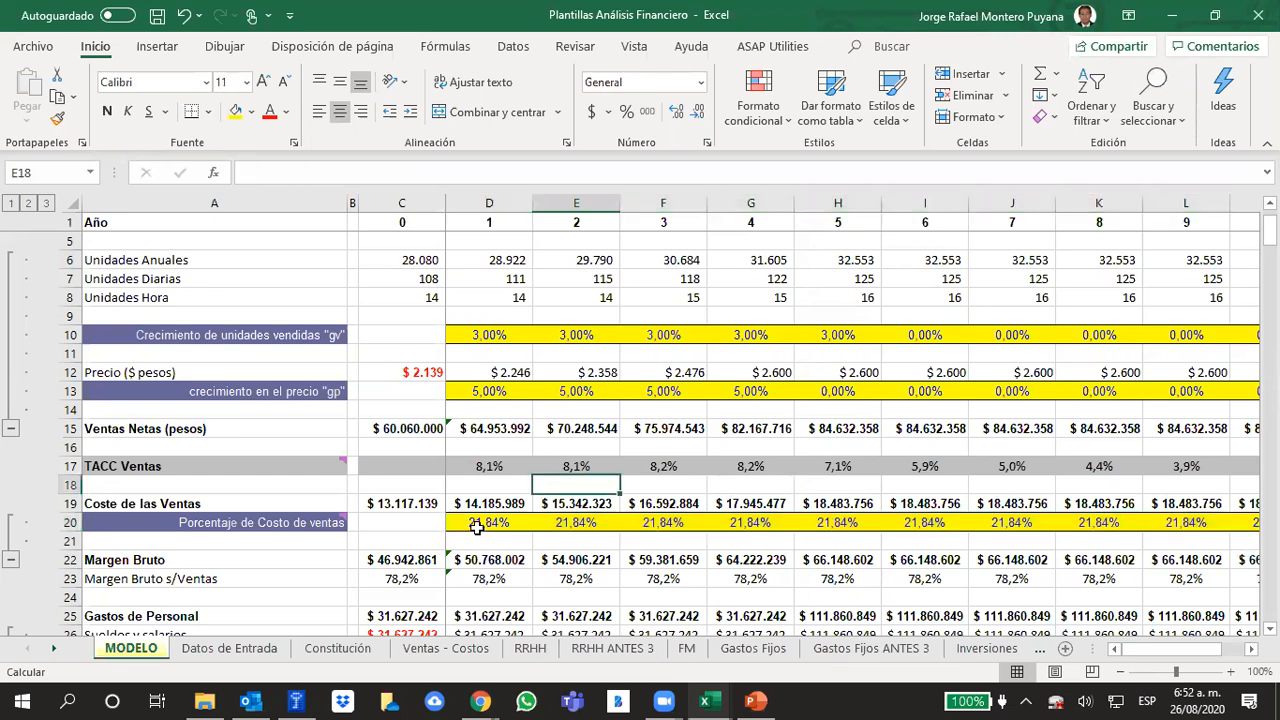
click(476, 531)
Switch to the PowerPoint presentation and review slides 233 and 234 on estimating cost of sales and gross margin
click(753, 699)
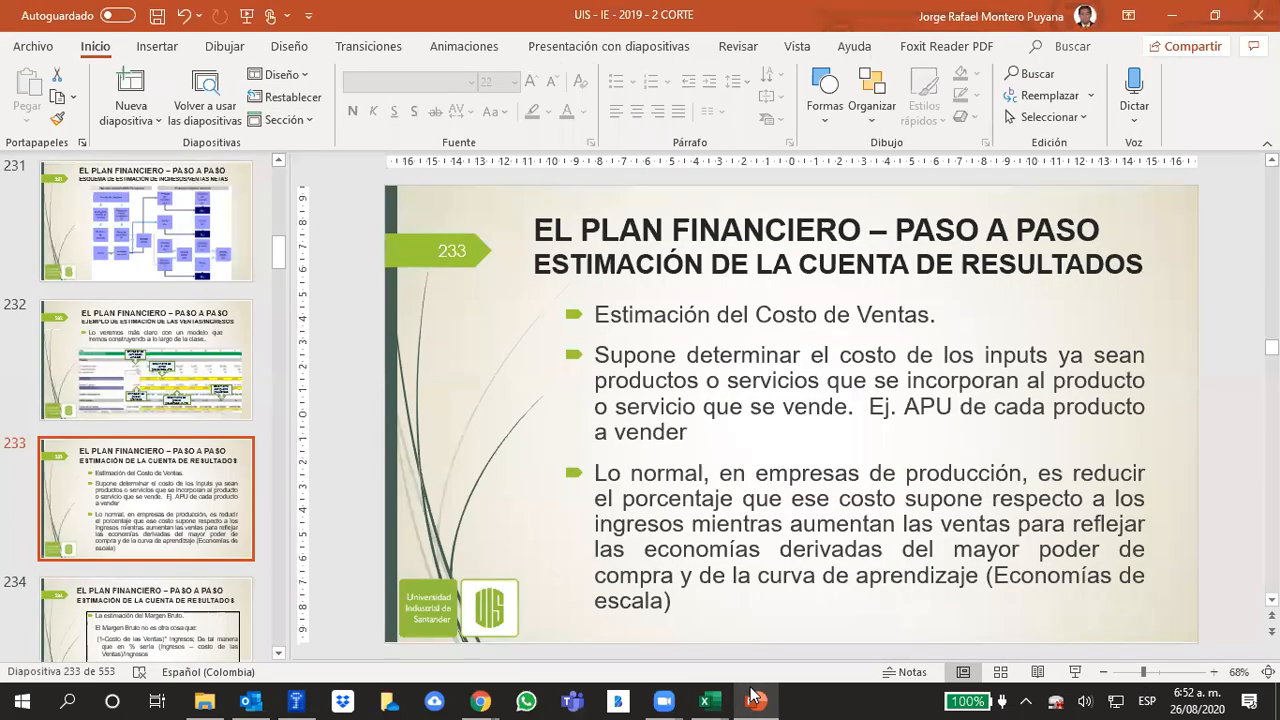
scroll(722, 572, down, 1)
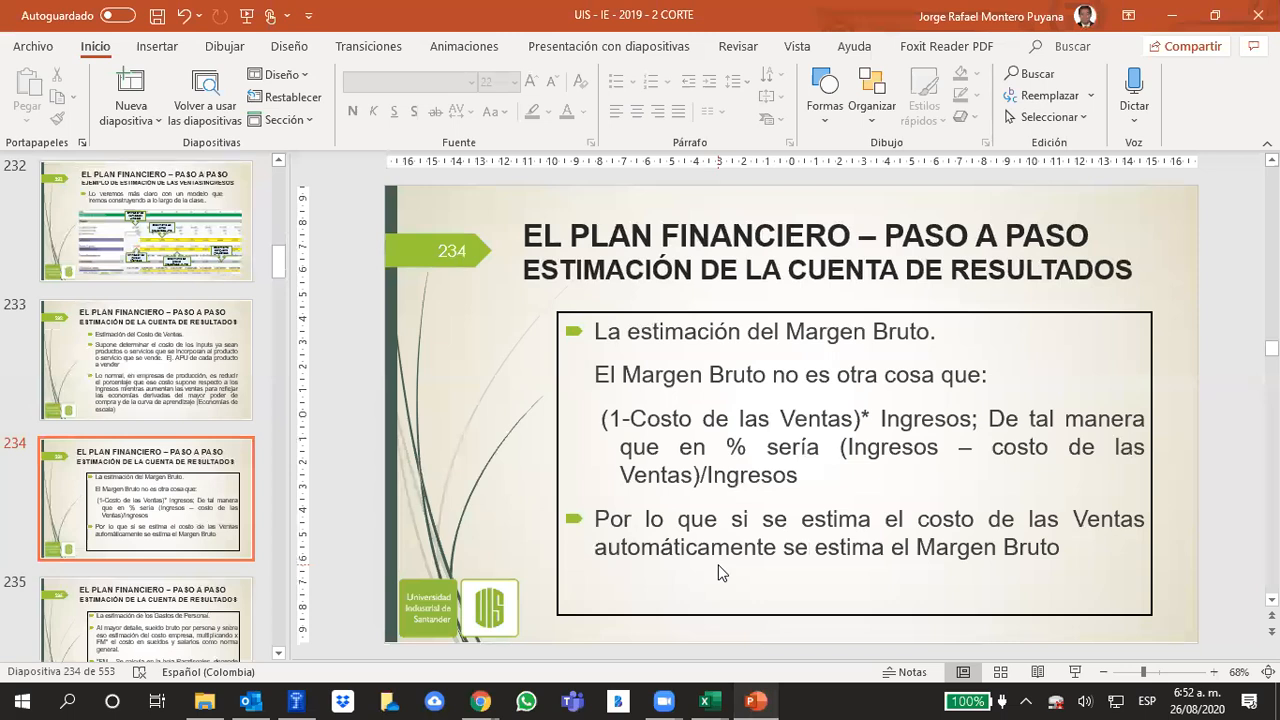
scroll(718, 567, up, 1)
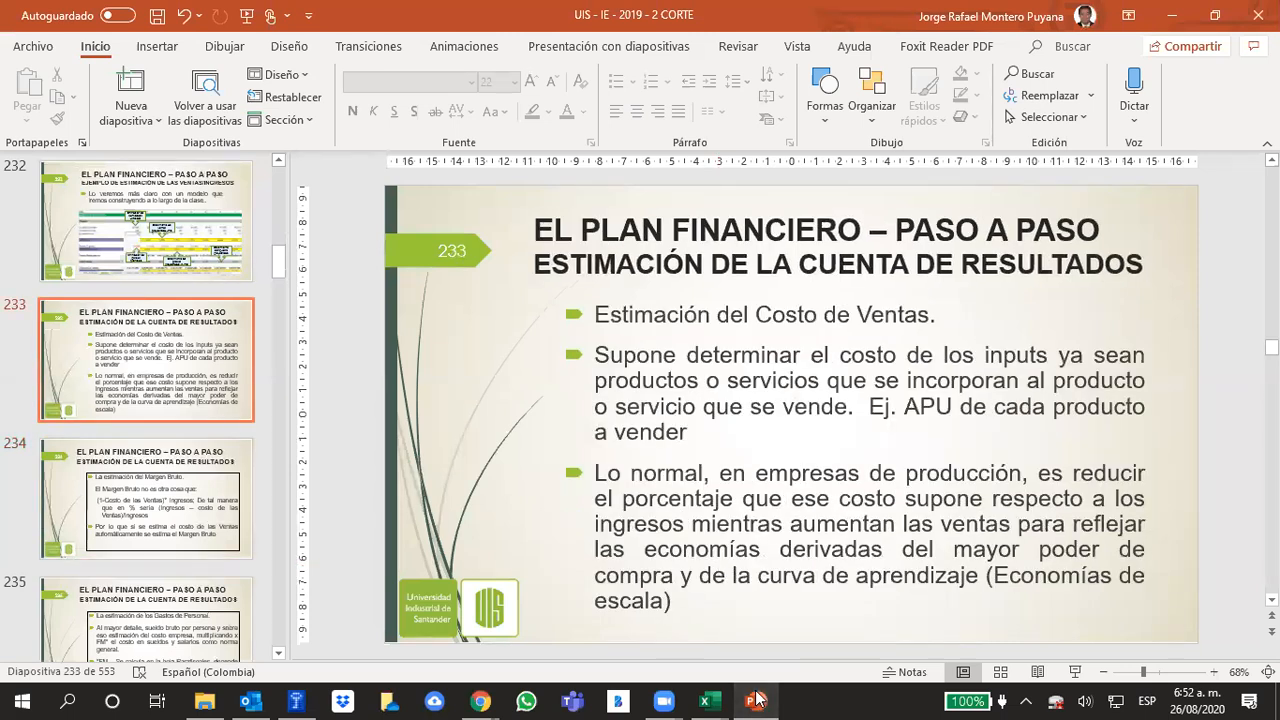
Return to the Excel model and examine the "Porcentaje de Costo de ventas" row and its year 1 formula
click(757, 699)
click(465, 520)
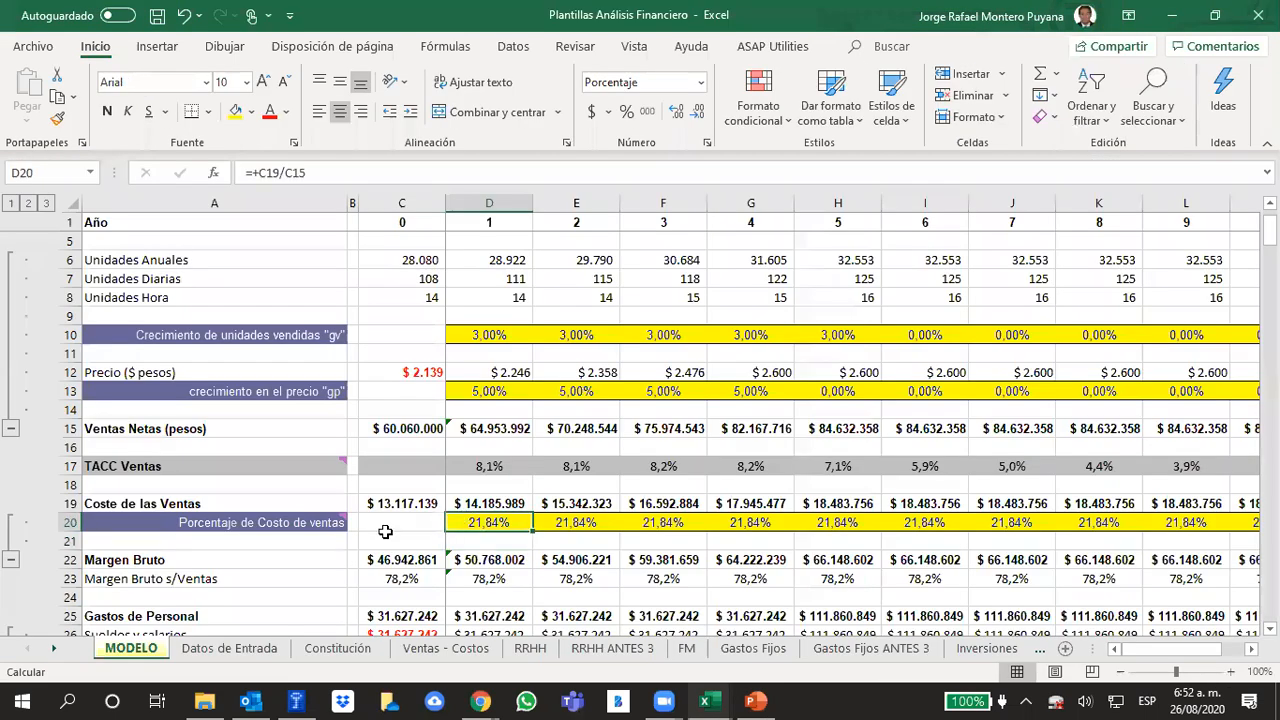
click(67, 522)
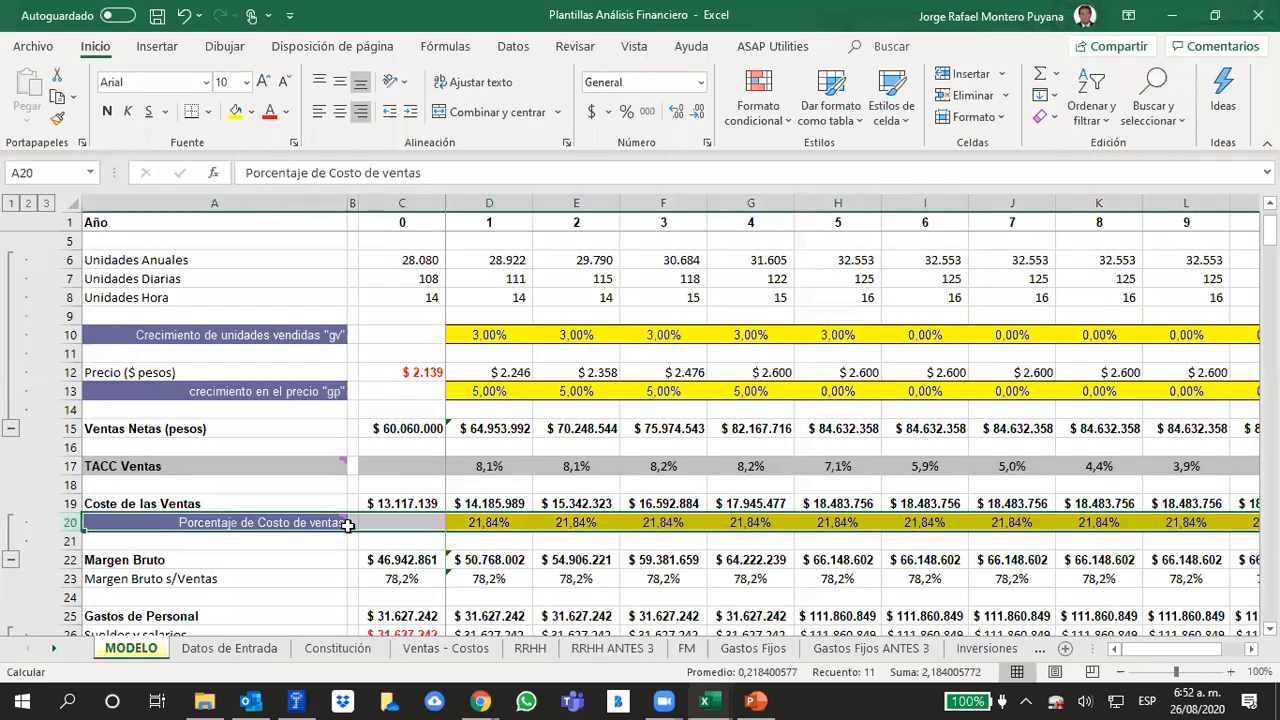
click(528, 542)
click(508, 524)
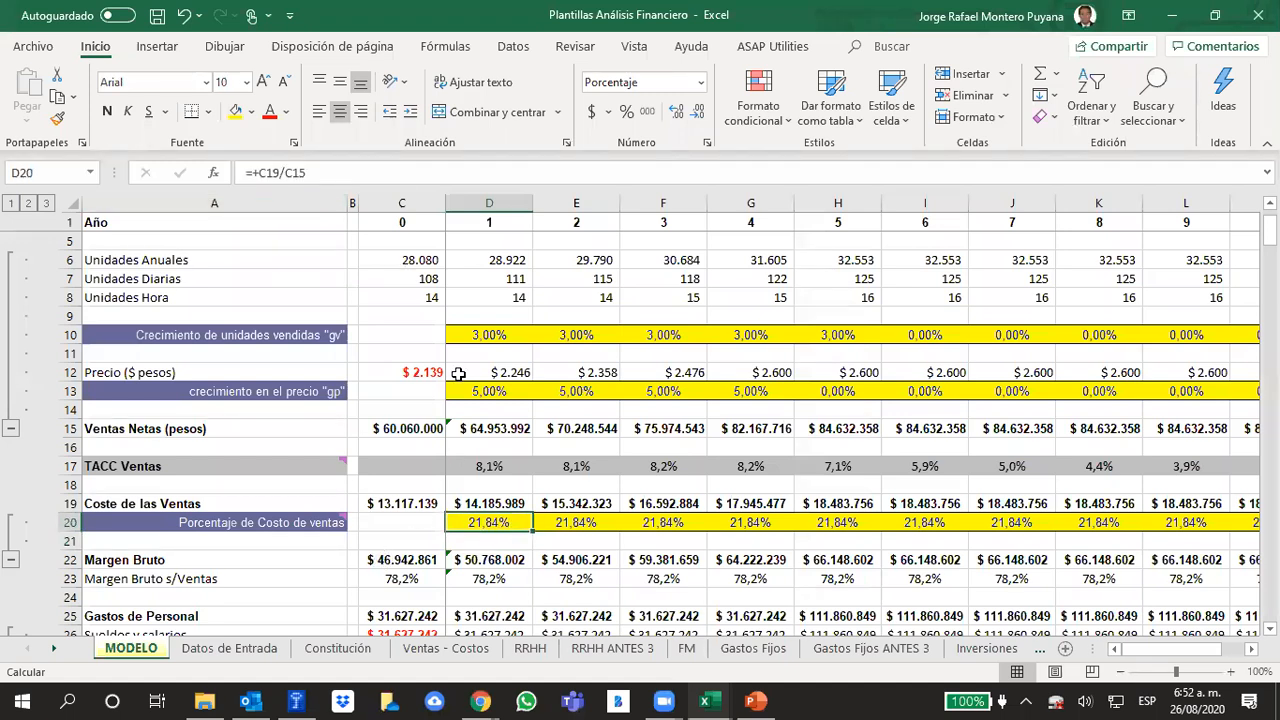
Compare the net sales formulas of years 1 and 0, and check the total annual sales formula on the "Ventas - Costos" sheet
click(489, 428)
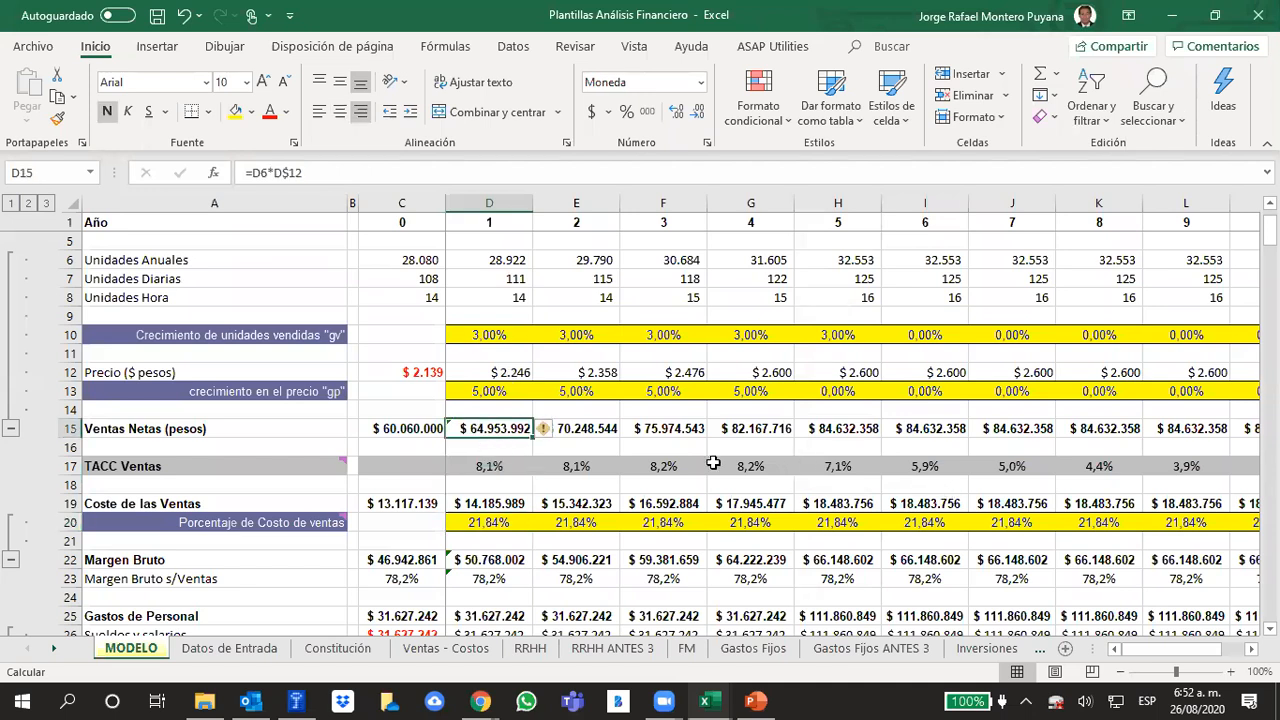
click(385, 421)
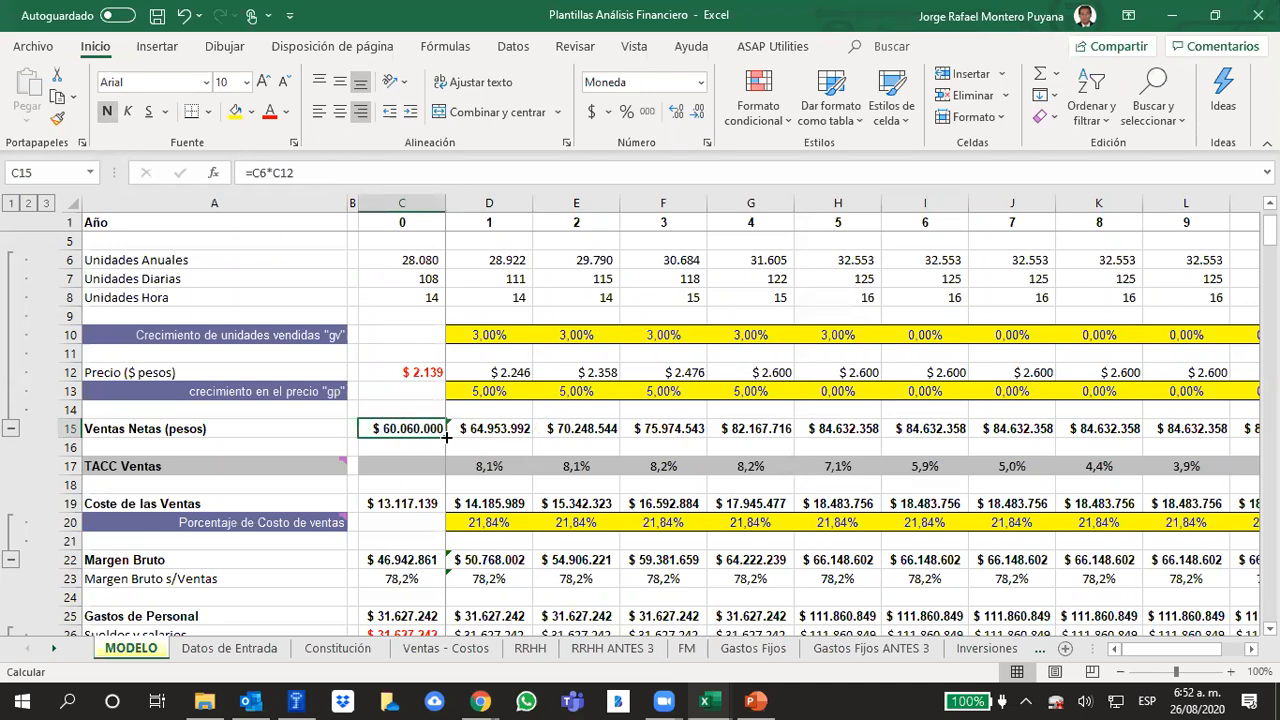
click(440, 648)
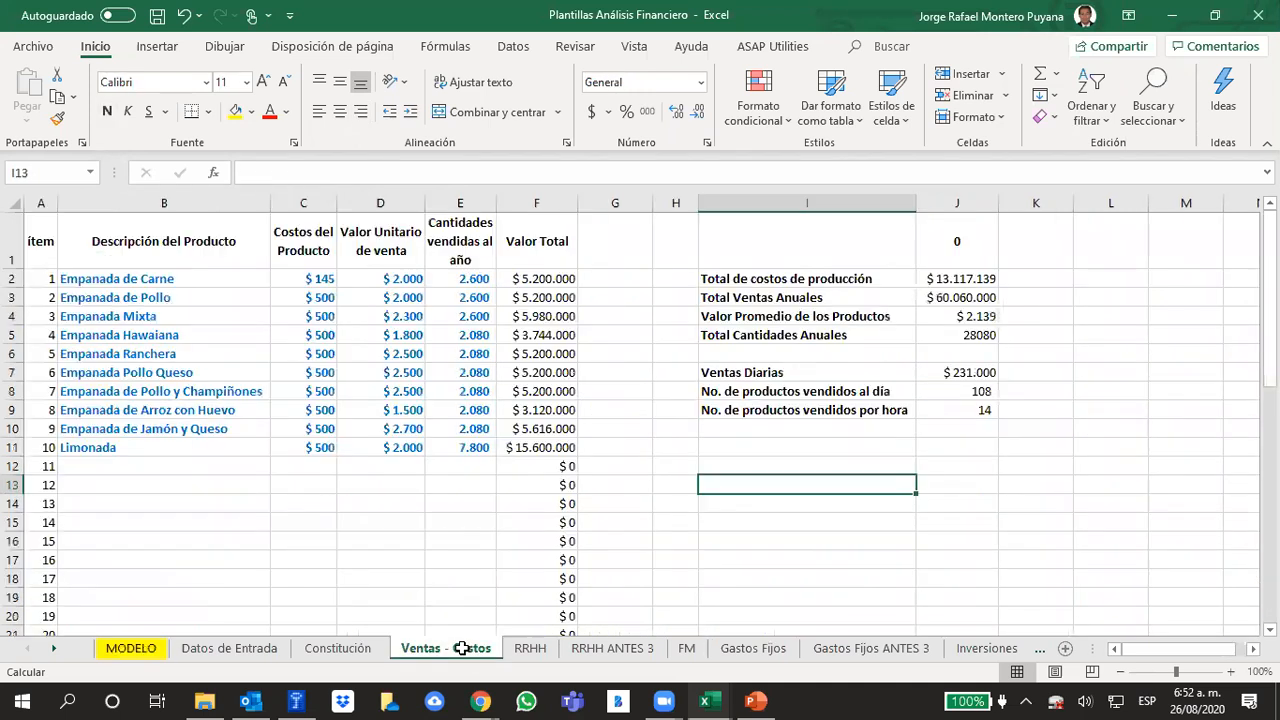
click(950, 297)
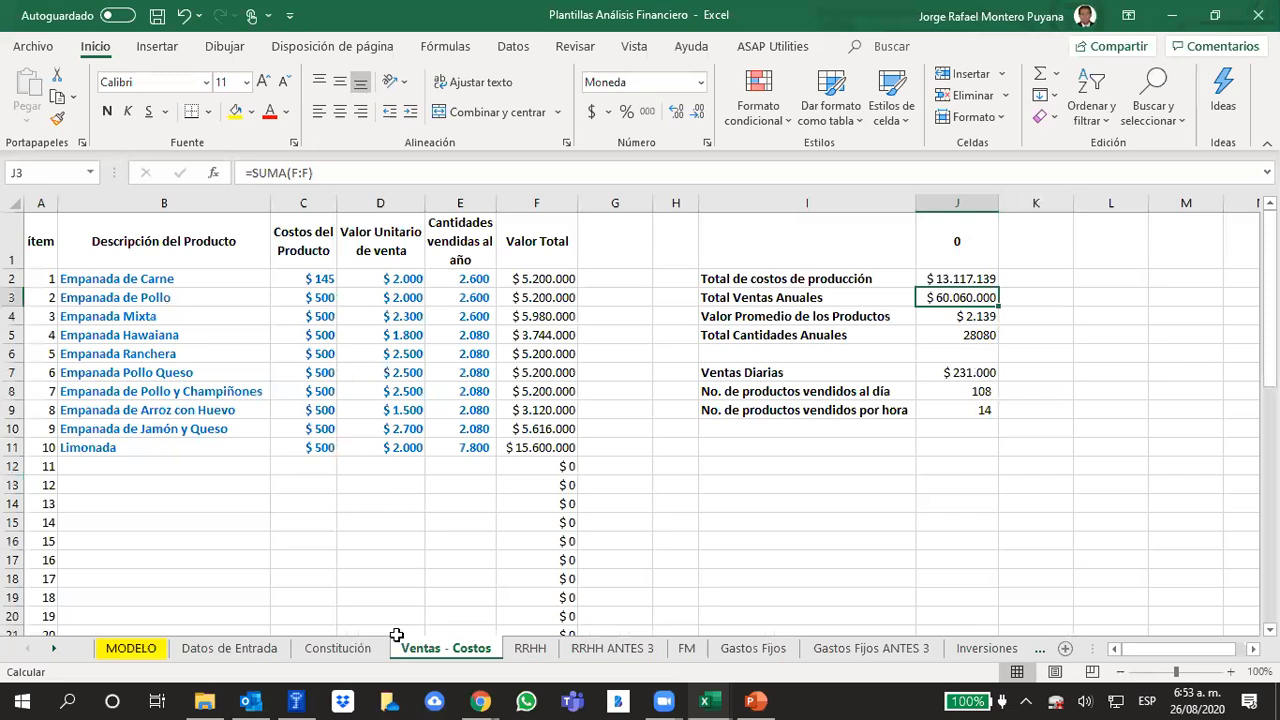
Inspect the year 0 cost-of-sales formula on the MODELO sheet and trace it to the production costs on "Ventas - Costos"
click(131, 648)
click(385, 505)
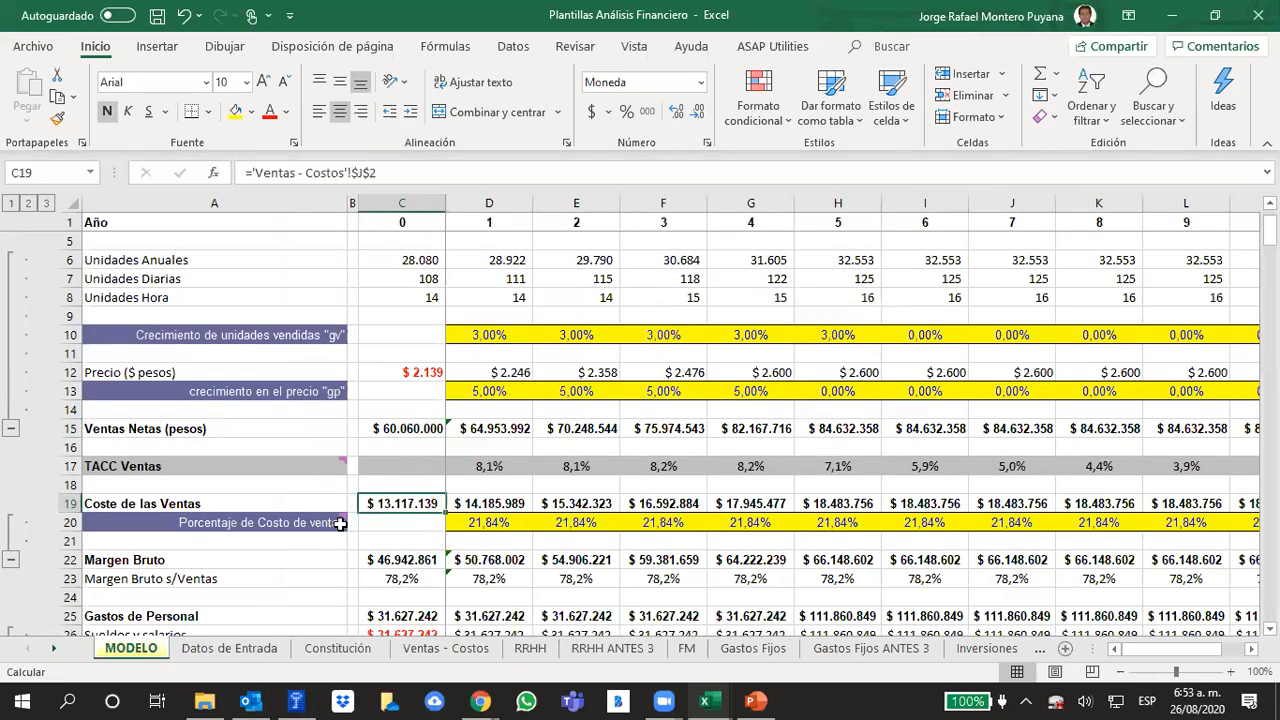
click(442, 648)
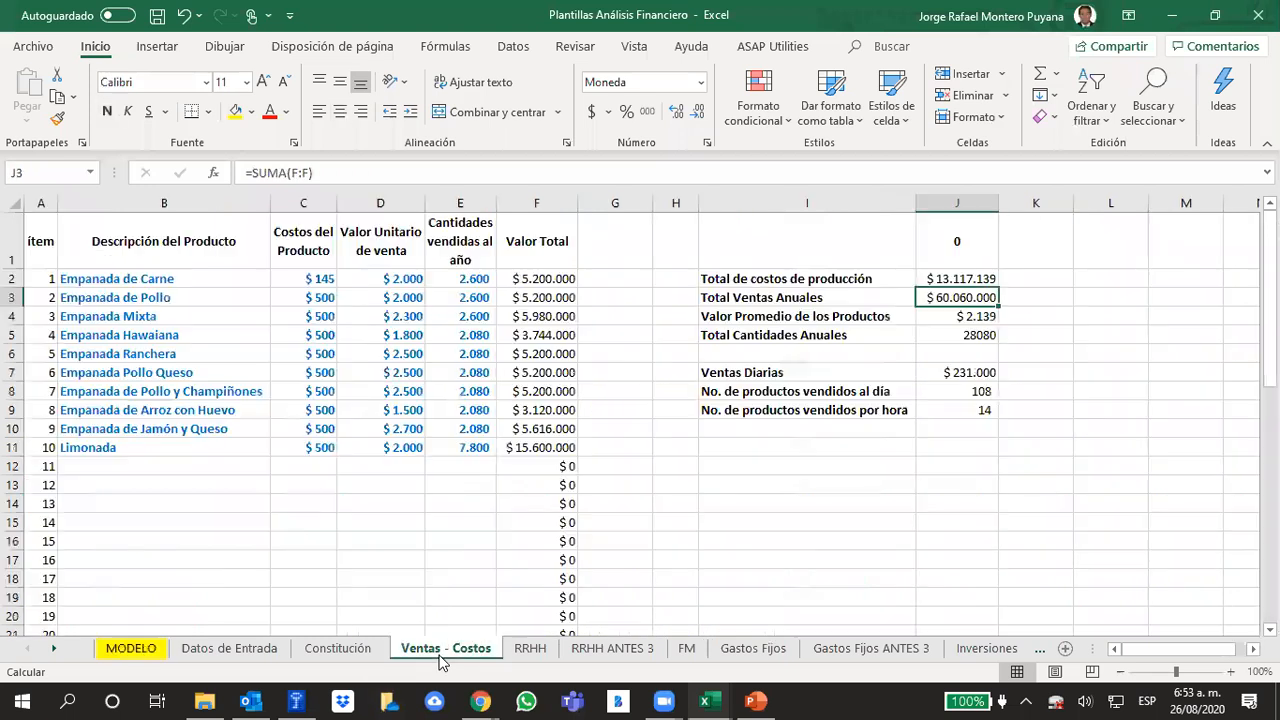
click(342, 502)
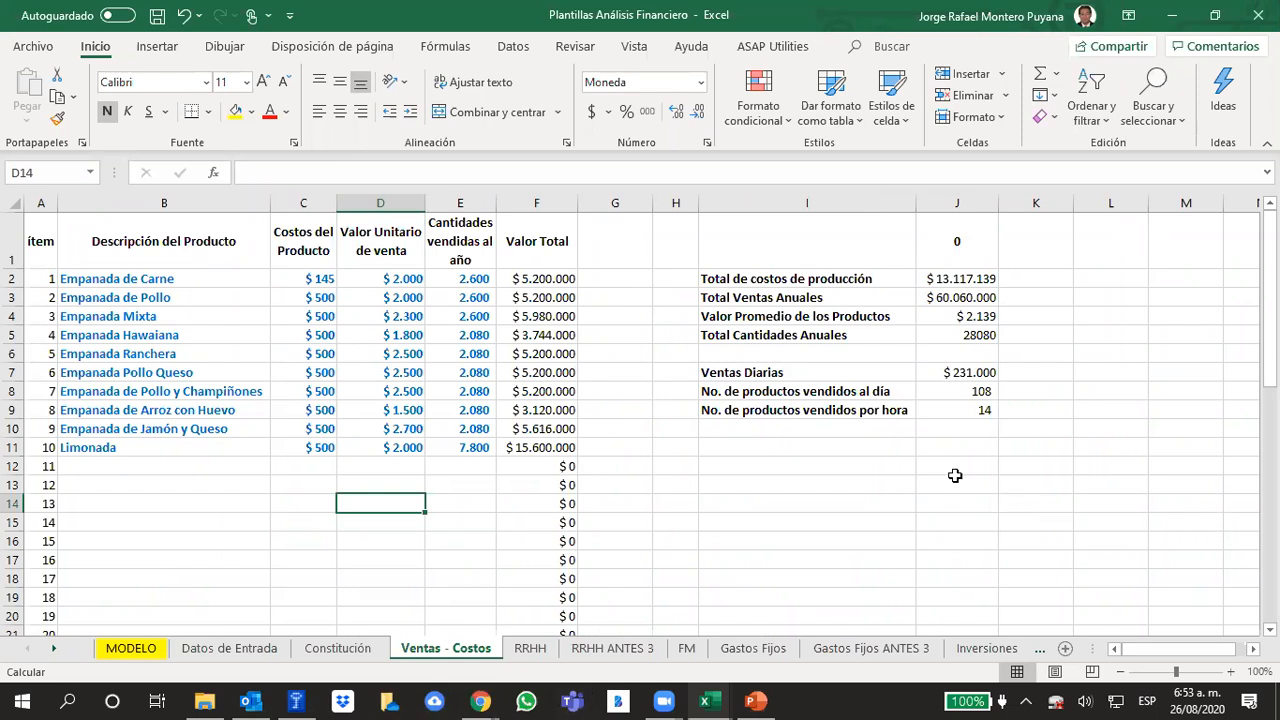
Inspect the formula behind the product cost of "Empanada de Carne" on the "Ventas - Costos" sheet
click(150, 277)
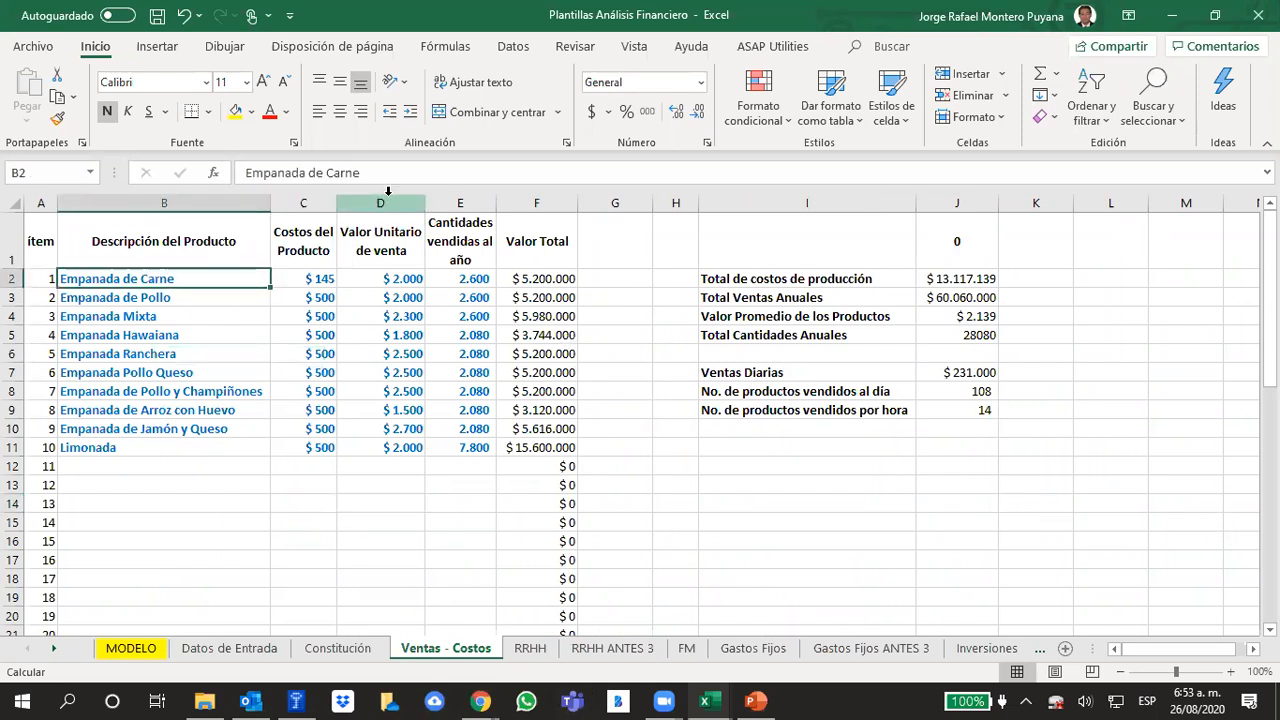
click(310, 279)
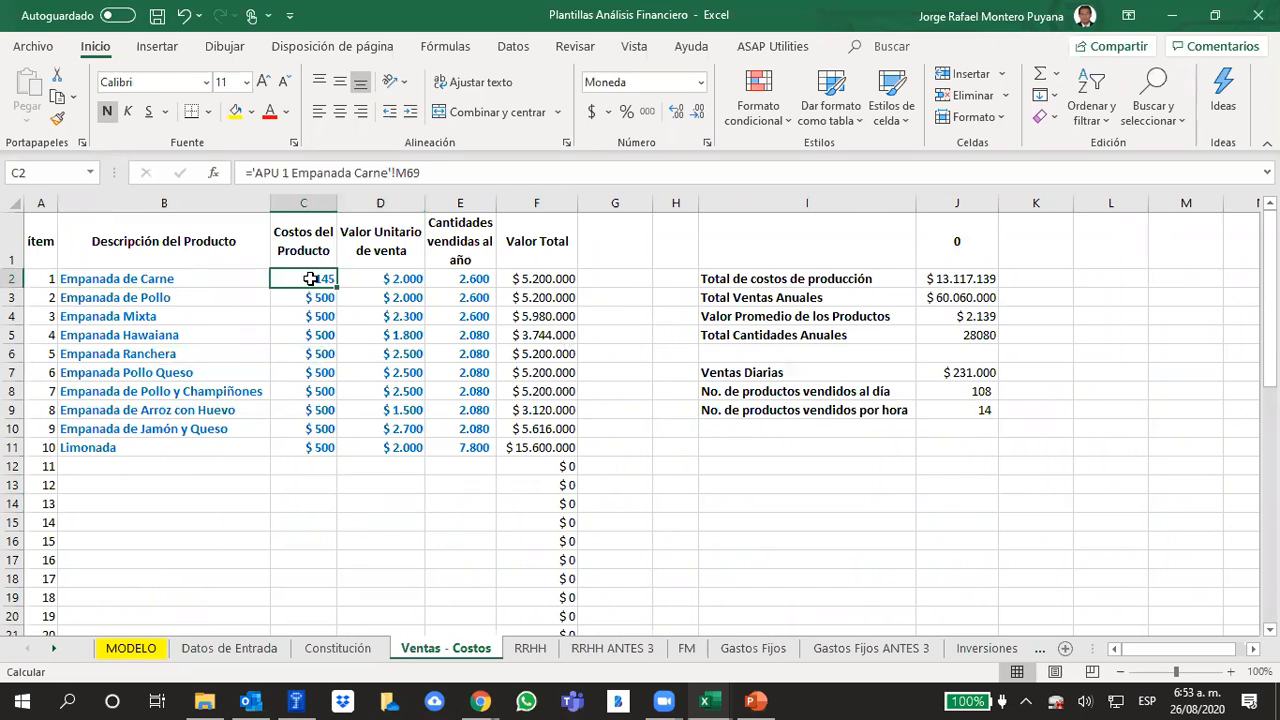
click(458, 173)
click(975, 543)
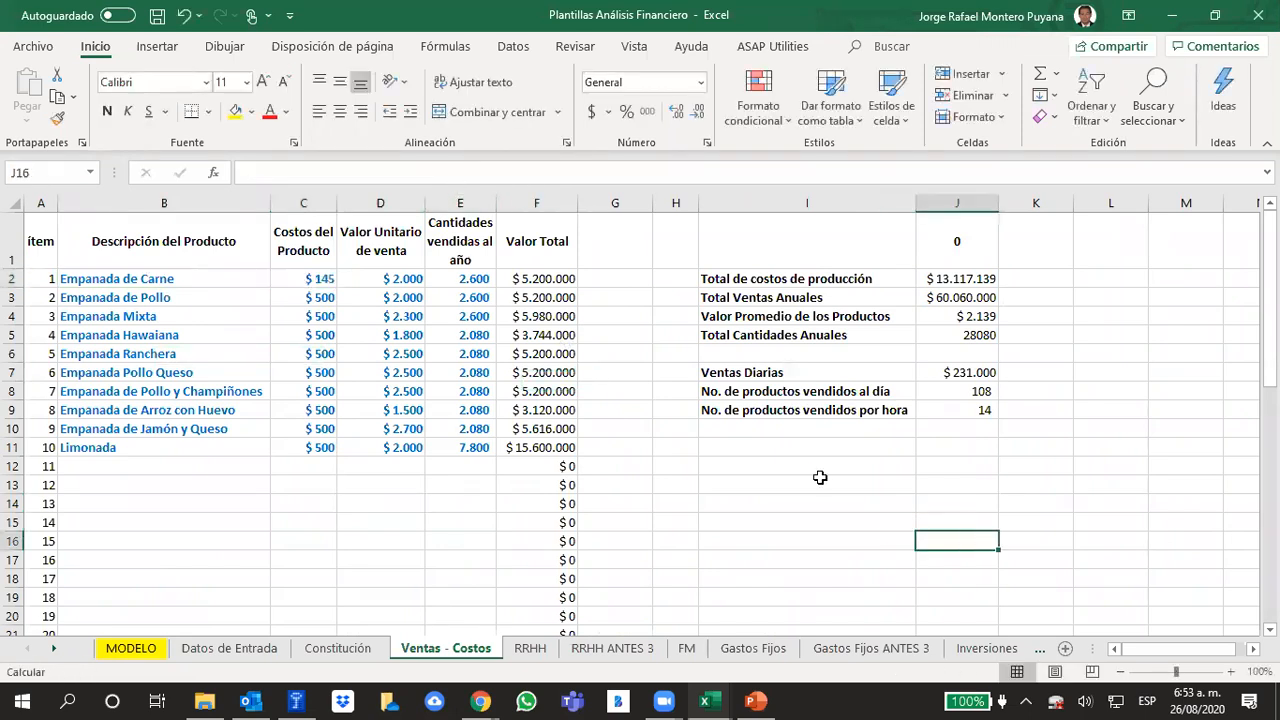
click(316, 278)
Open the "APU 1 Empanada Carne" sheet and review its unit price formula and the equipment, materials and transport sections
click(56, 650)
click(55, 649)
click(55, 649)
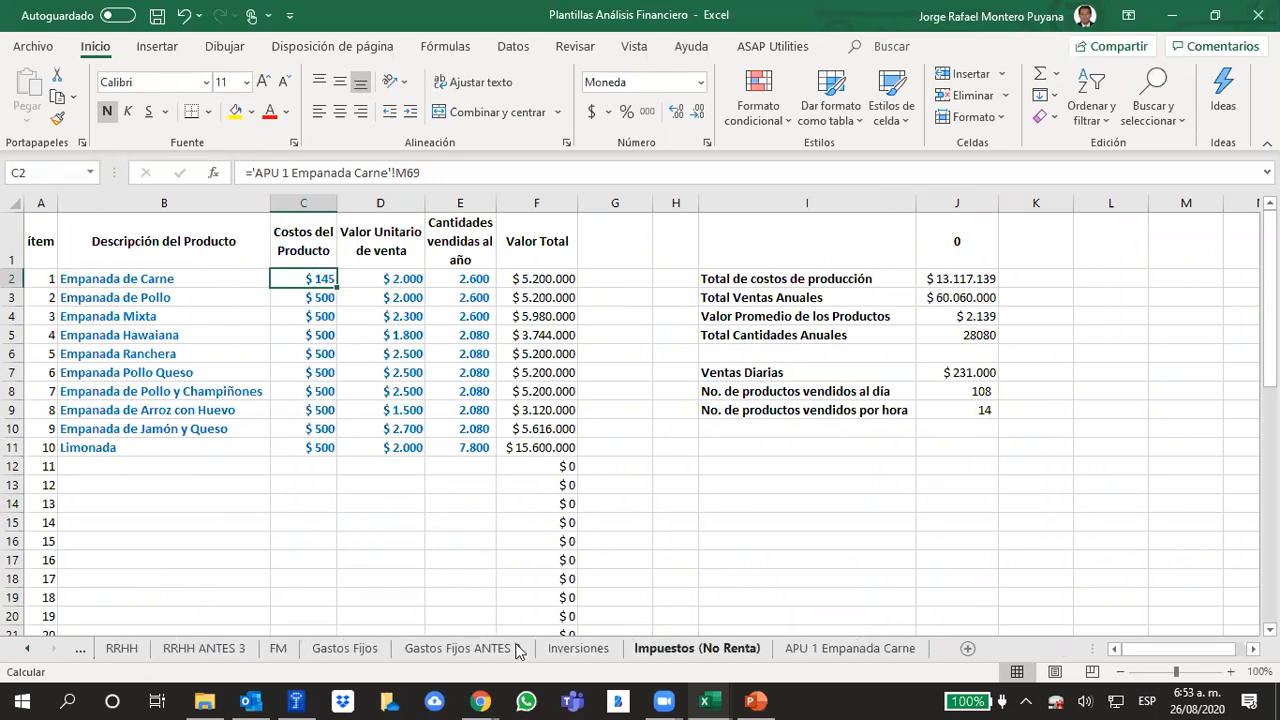
click(850, 648)
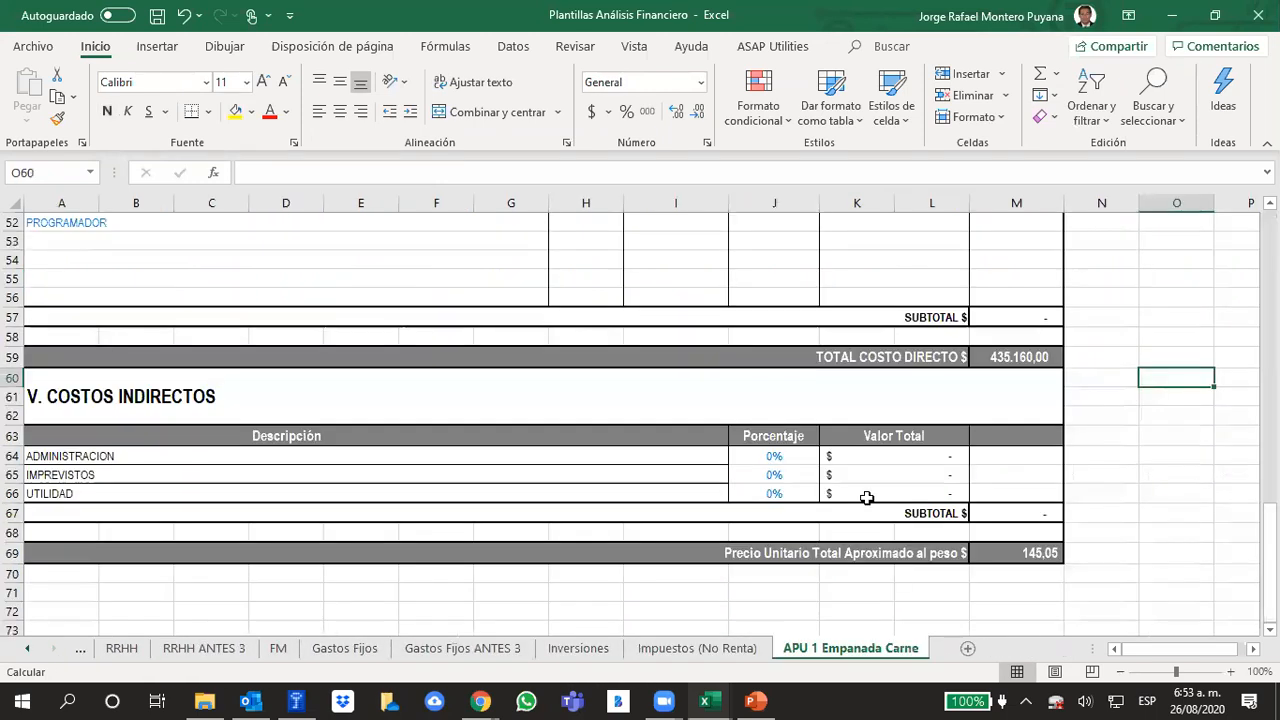
click(1034, 546)
scroll(704, 515, up, 2)
scroll(704, 515, up, 15)
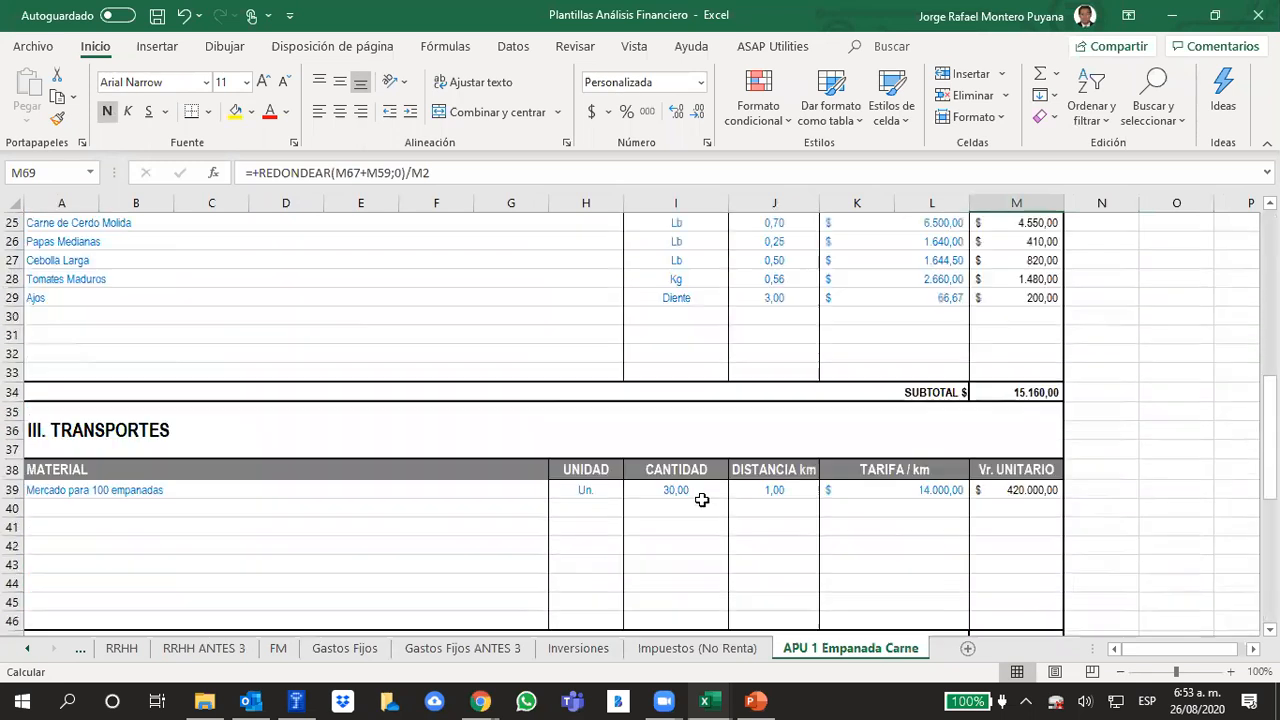
scroll(689, 445, down, 6)
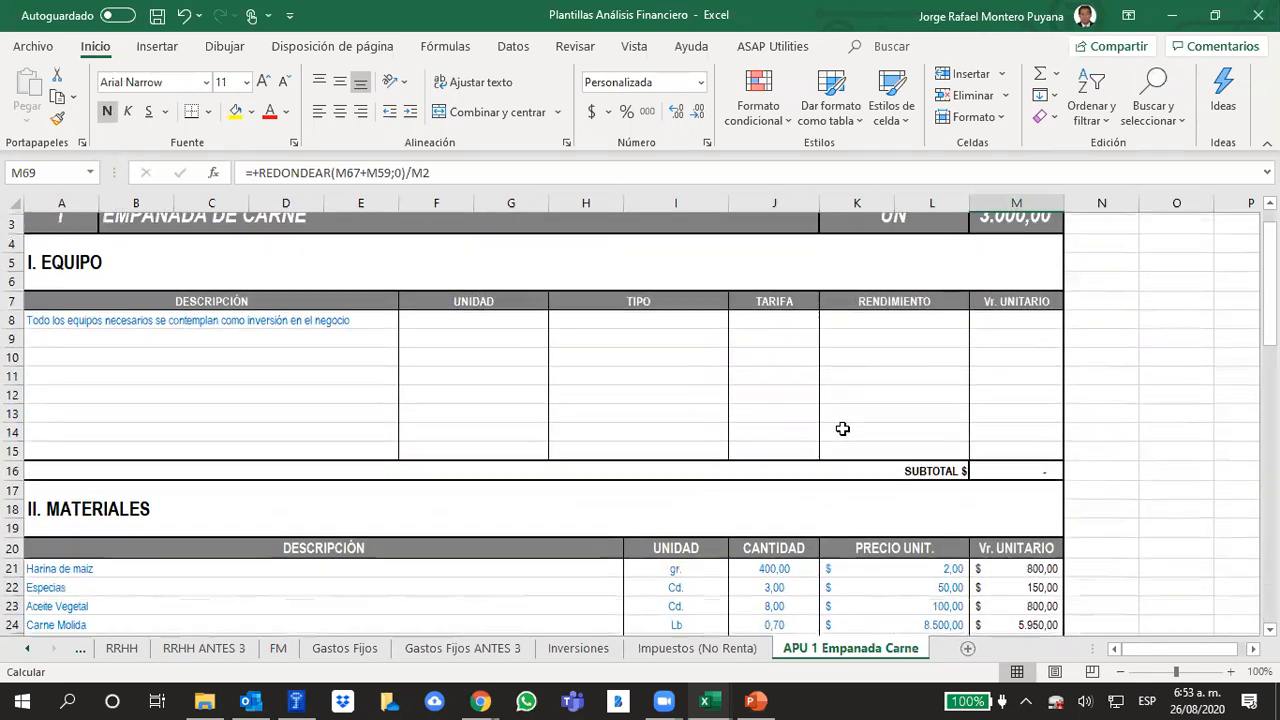
scroll(1001, 473, down, 4)
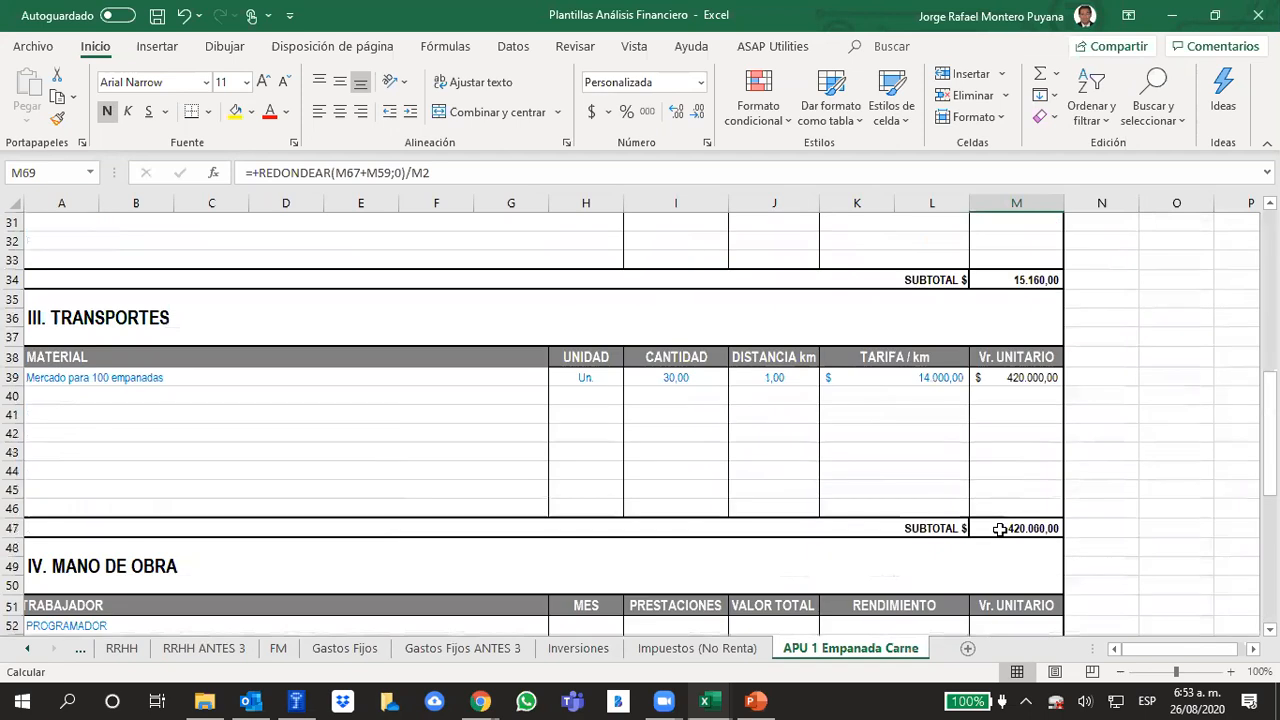
Return to the MODELO sheet and compare the year 1 cost-of-sales percentage with the year 0 cost of sales
click(24, 652)
click(24, 652)
click(152, 649)
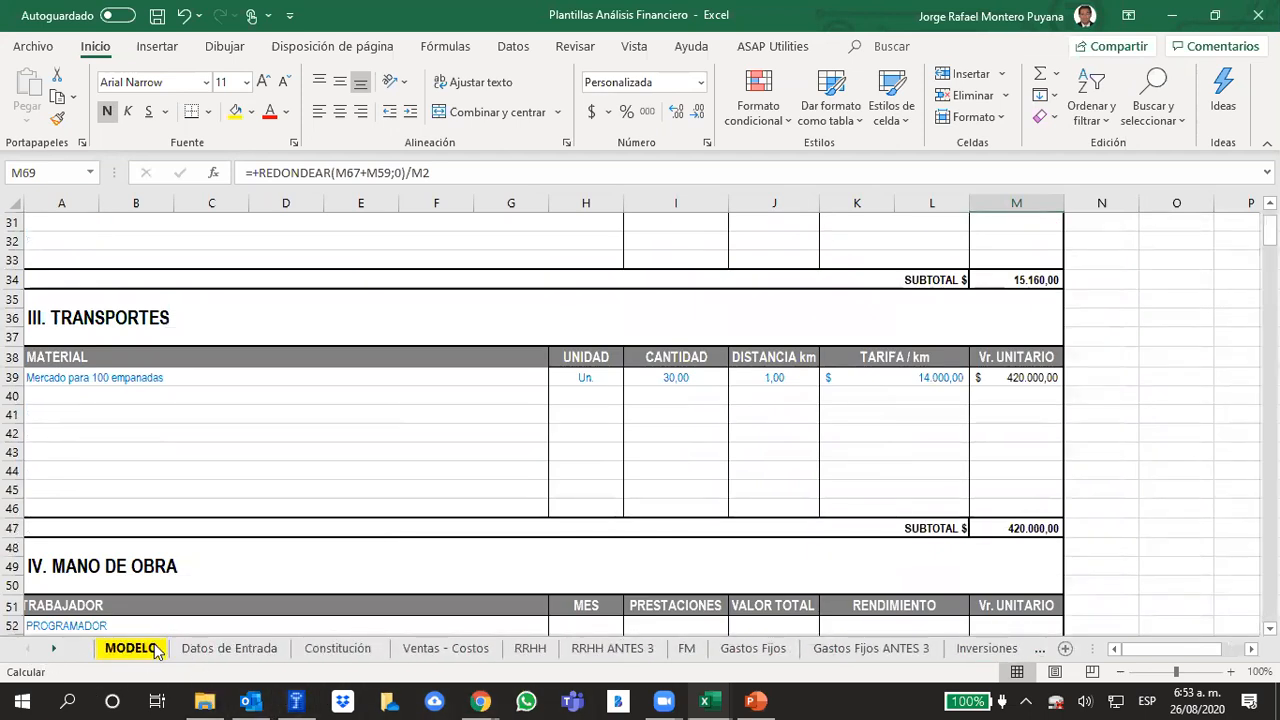
click(657, 483)
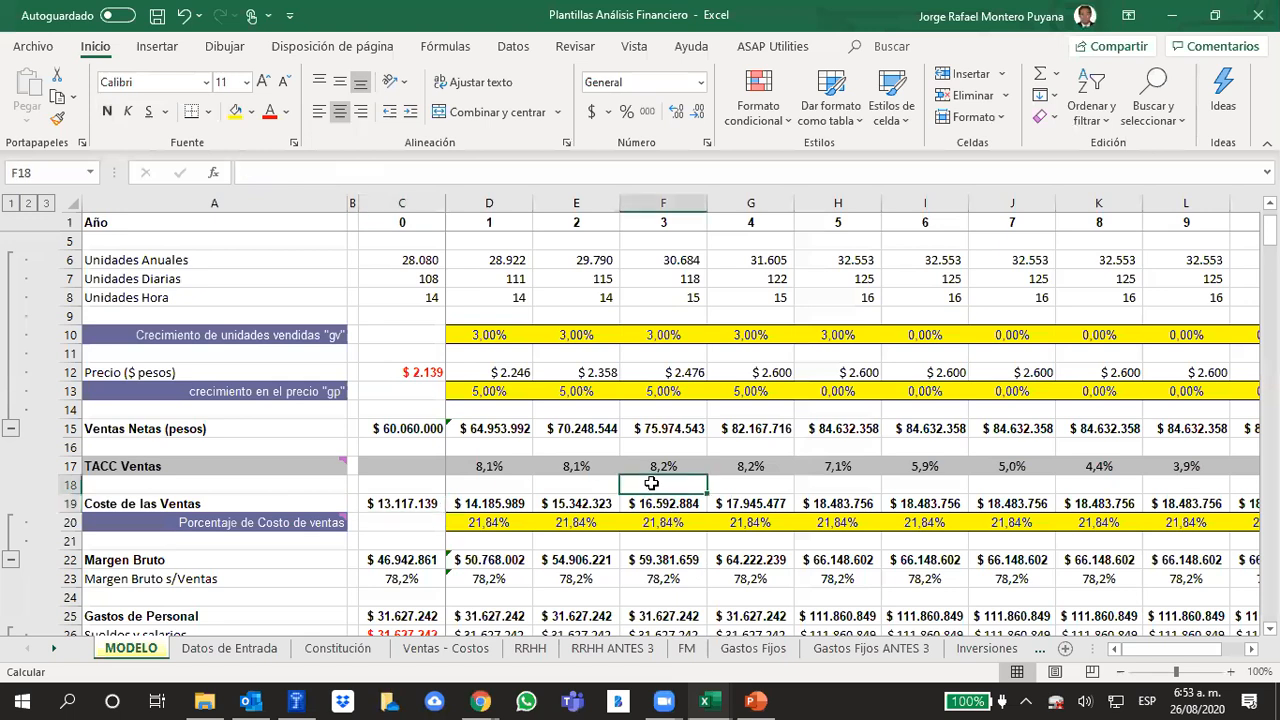
click(474, 524)
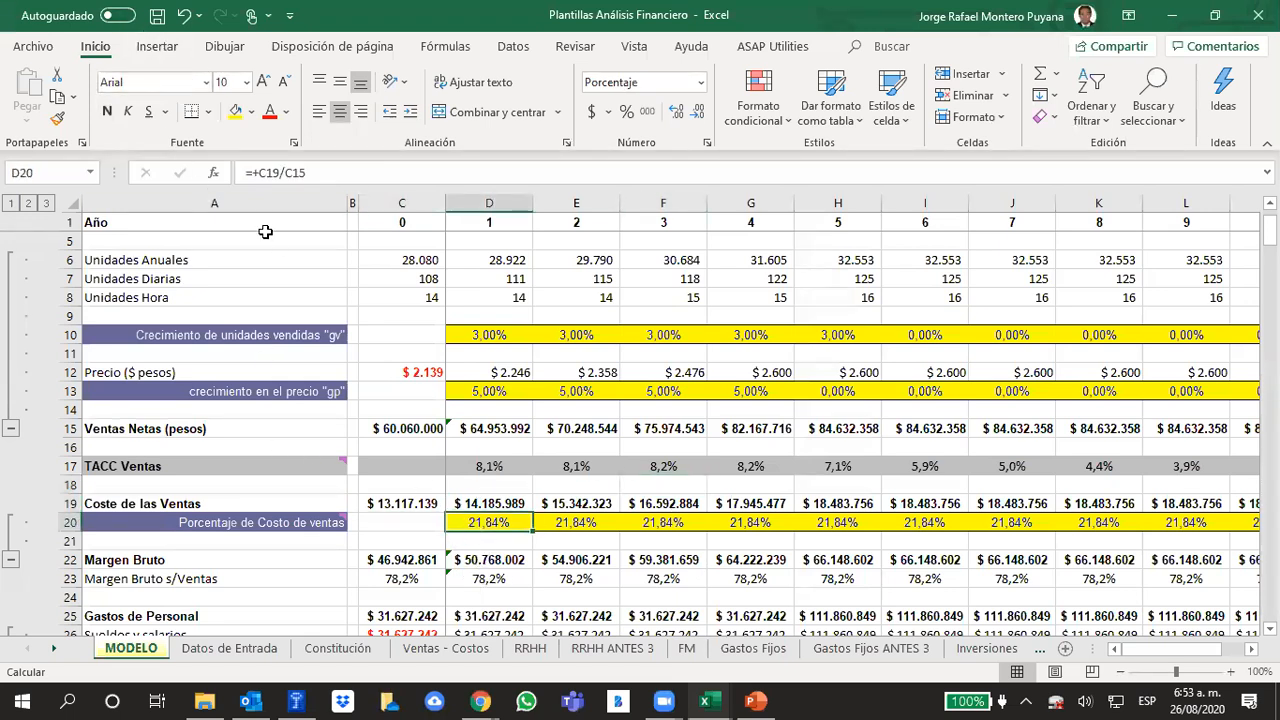
click(402, 508)
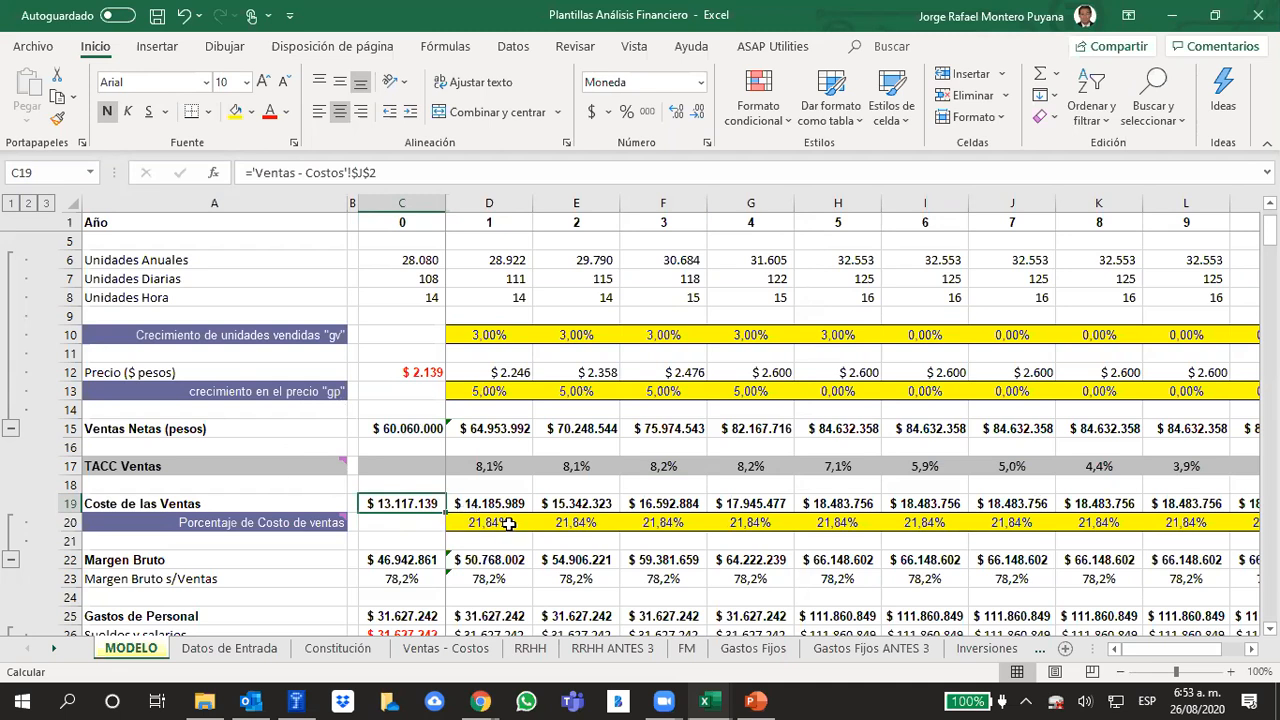
Trace the cells referenced by the year 1 cost-of-sales percentage formula
click(505, 524)
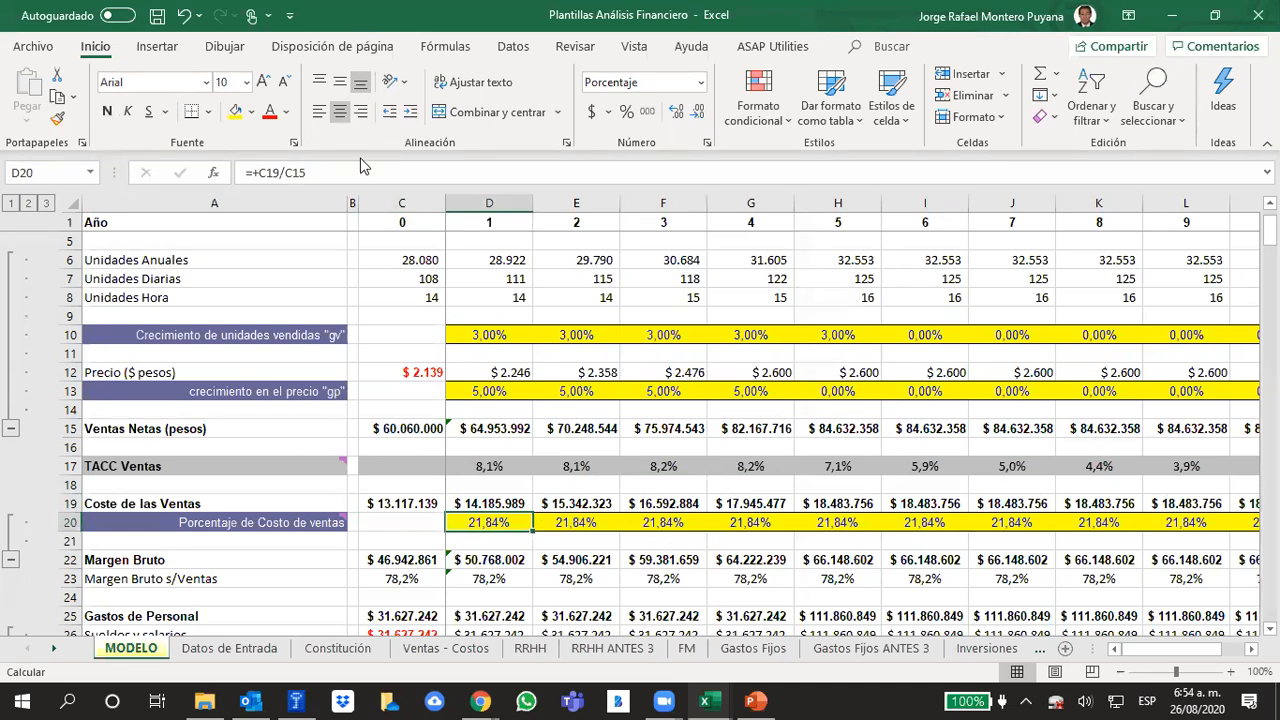
click(322, 172)
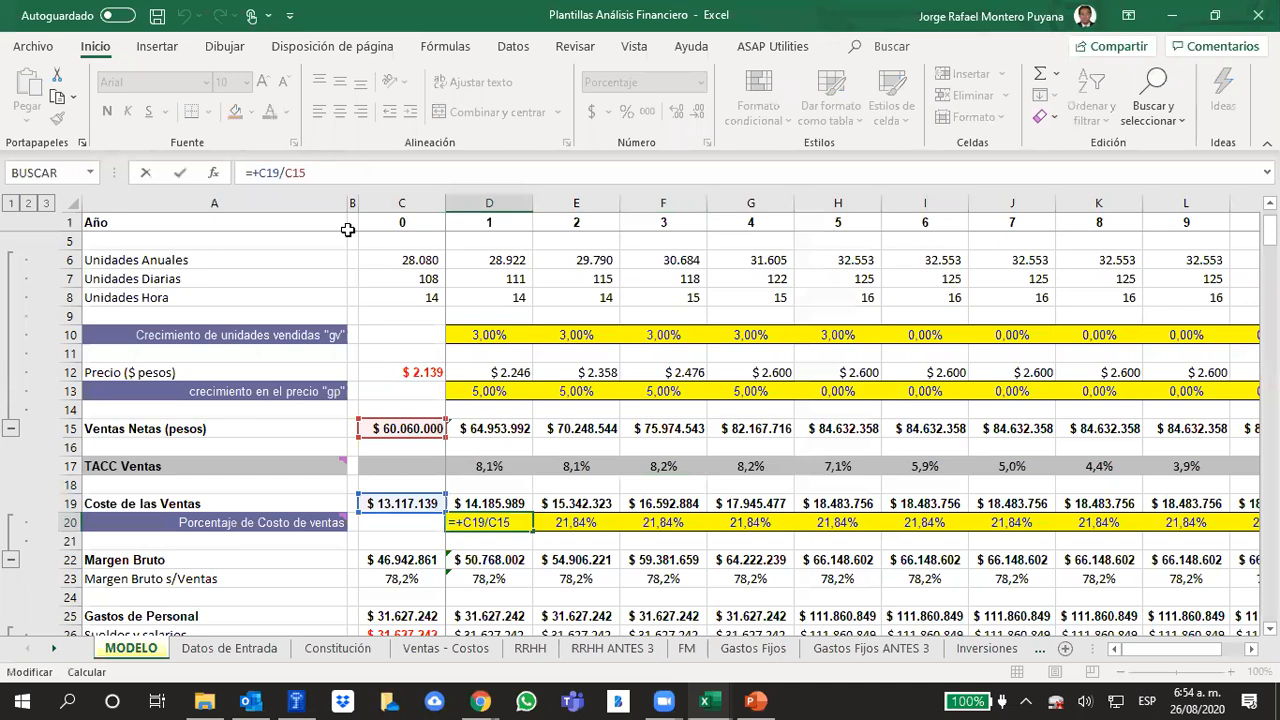
click(552, 472)
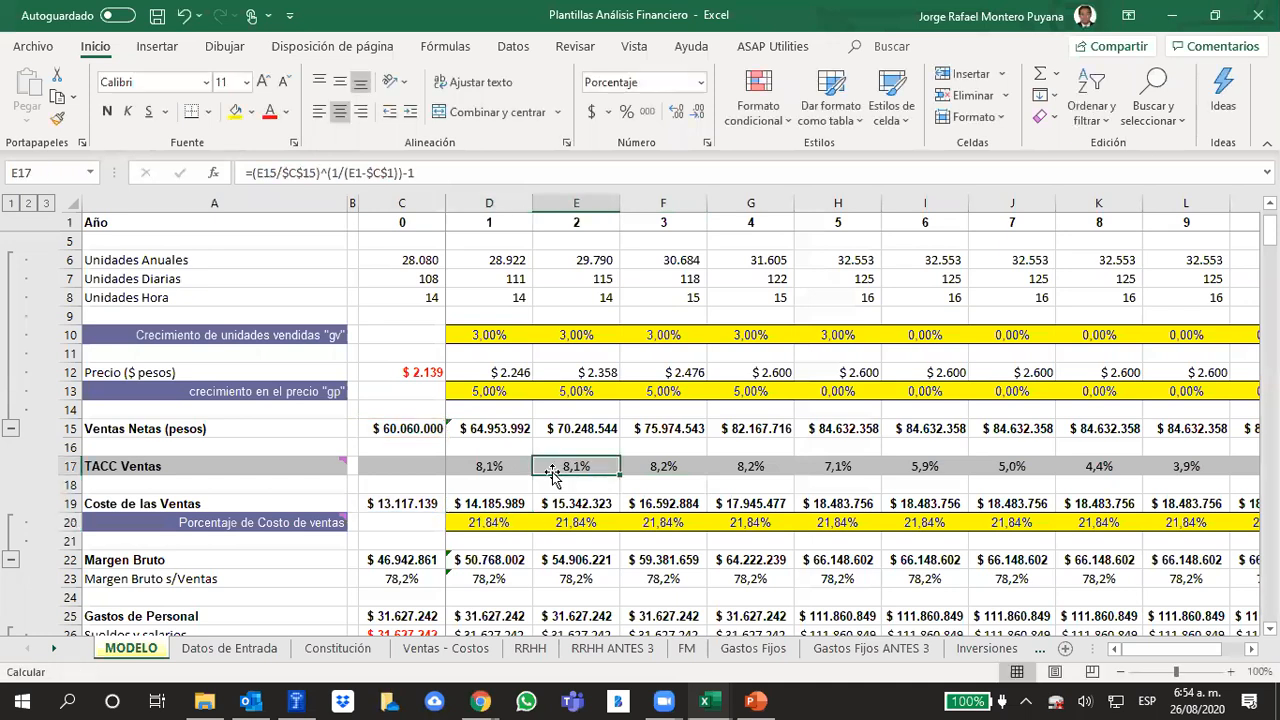
Review the year 1 cost-of-sales percentage together with the year 1 price growth "gp" and the year 1 cost-of-sales formula
click(499, 522)
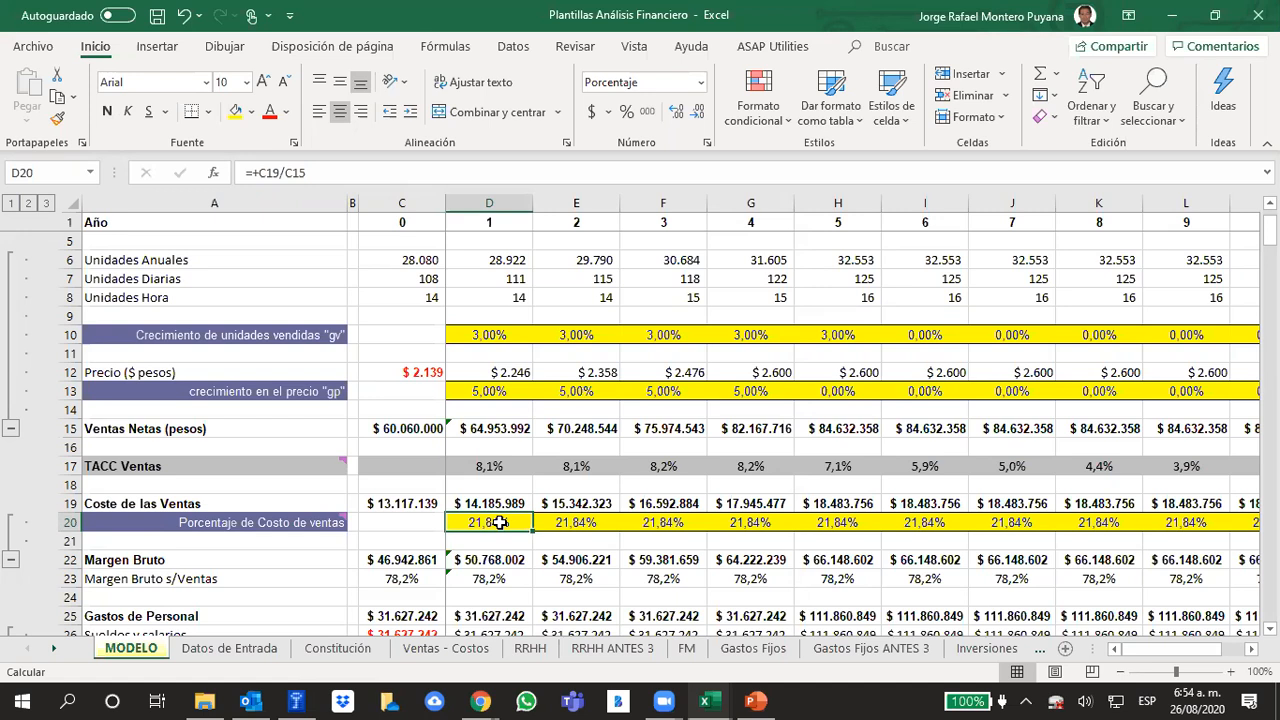
click(494, 389)
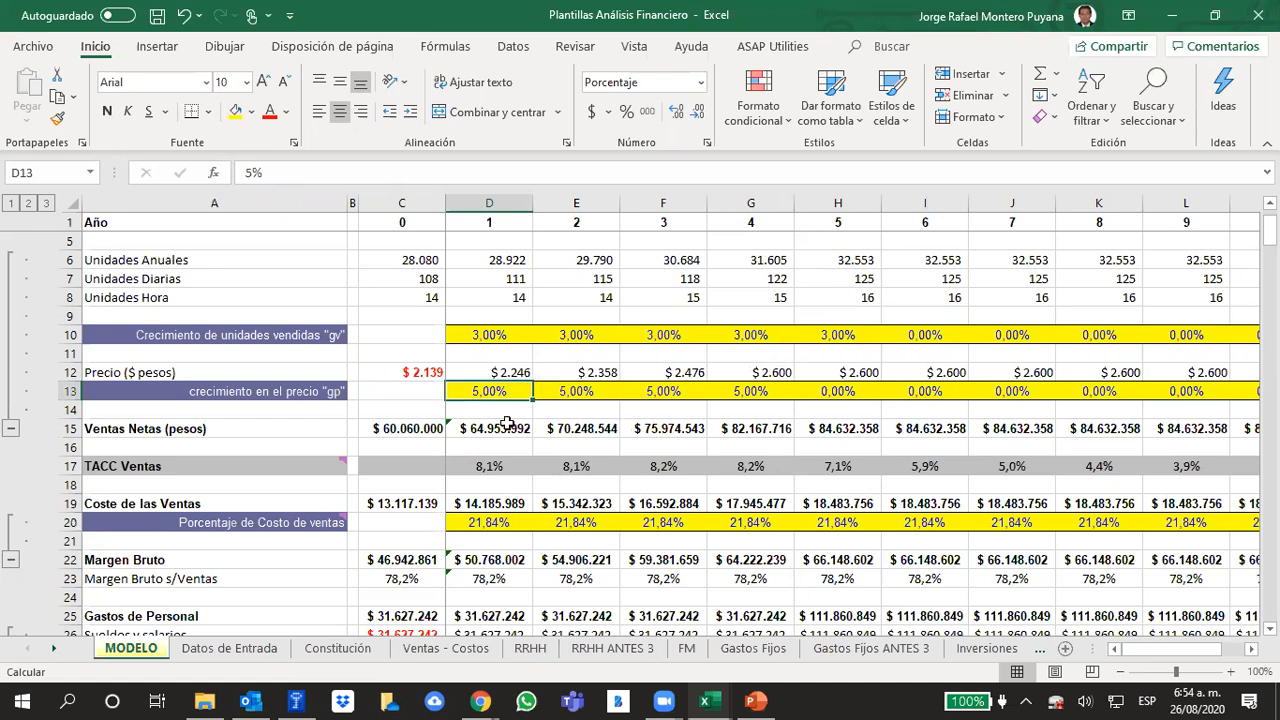
click(491, 503)
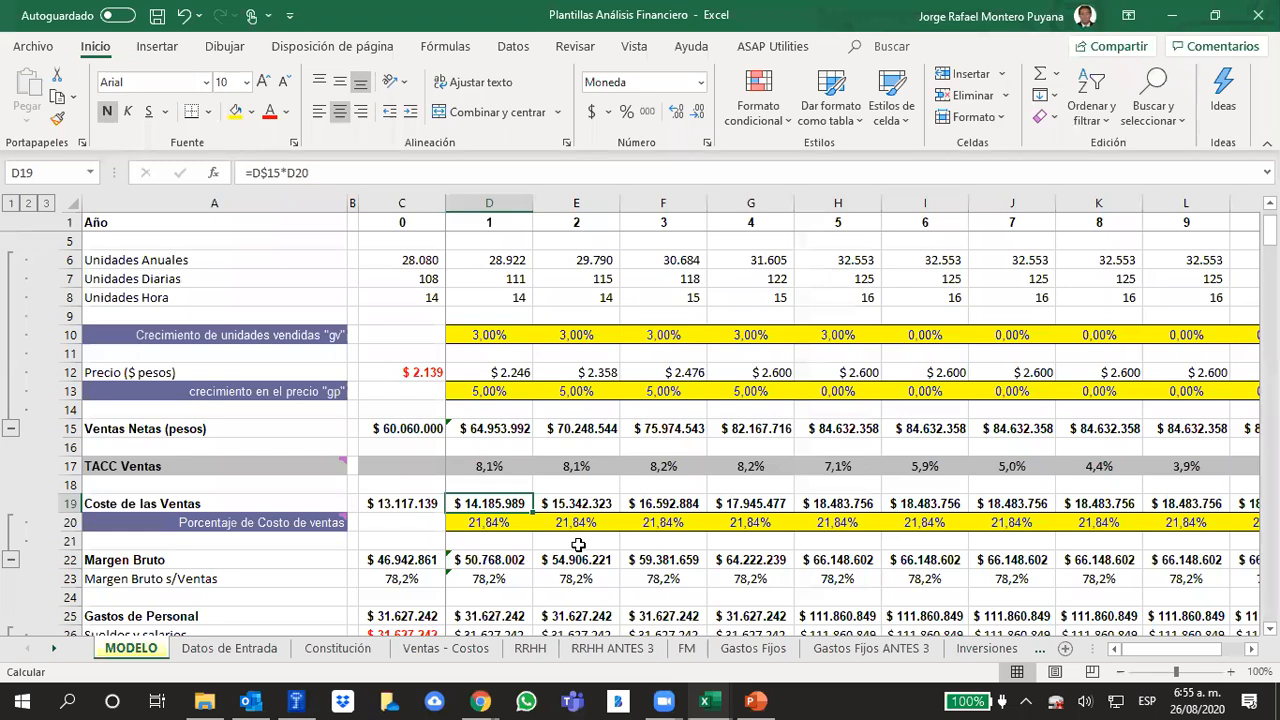
click(500, 518)
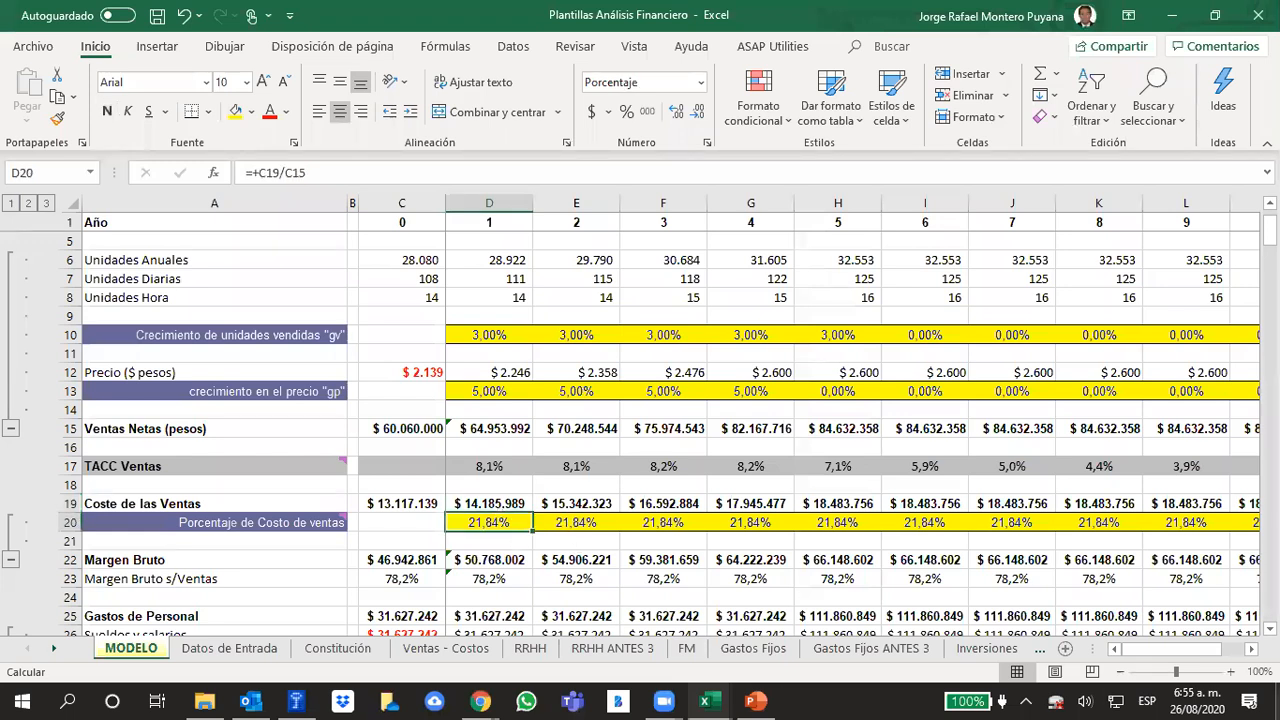
Replace the year 1 cost-of-sales percentage formula with a fixed 20% and check the neighbouring cost-of-sales cells
text(20)
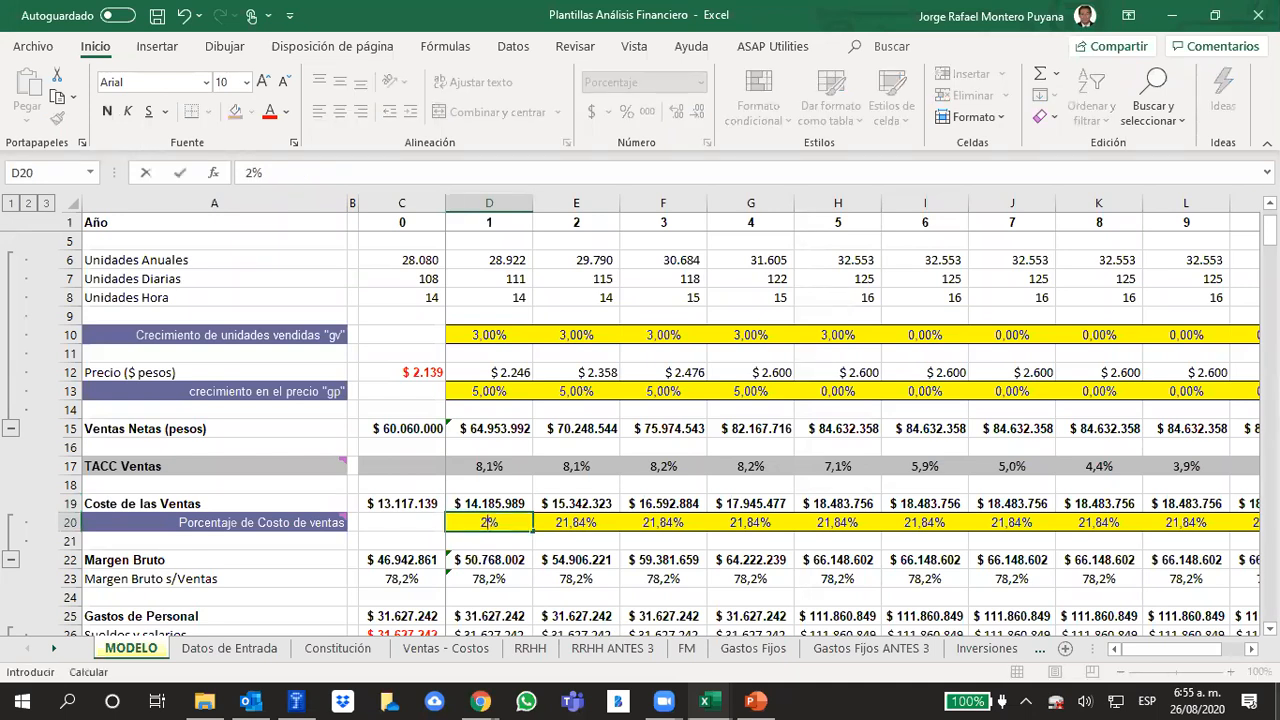
key(Right)
key(Left)
key(Left)
key(Up)
key(Down)
key(Right)
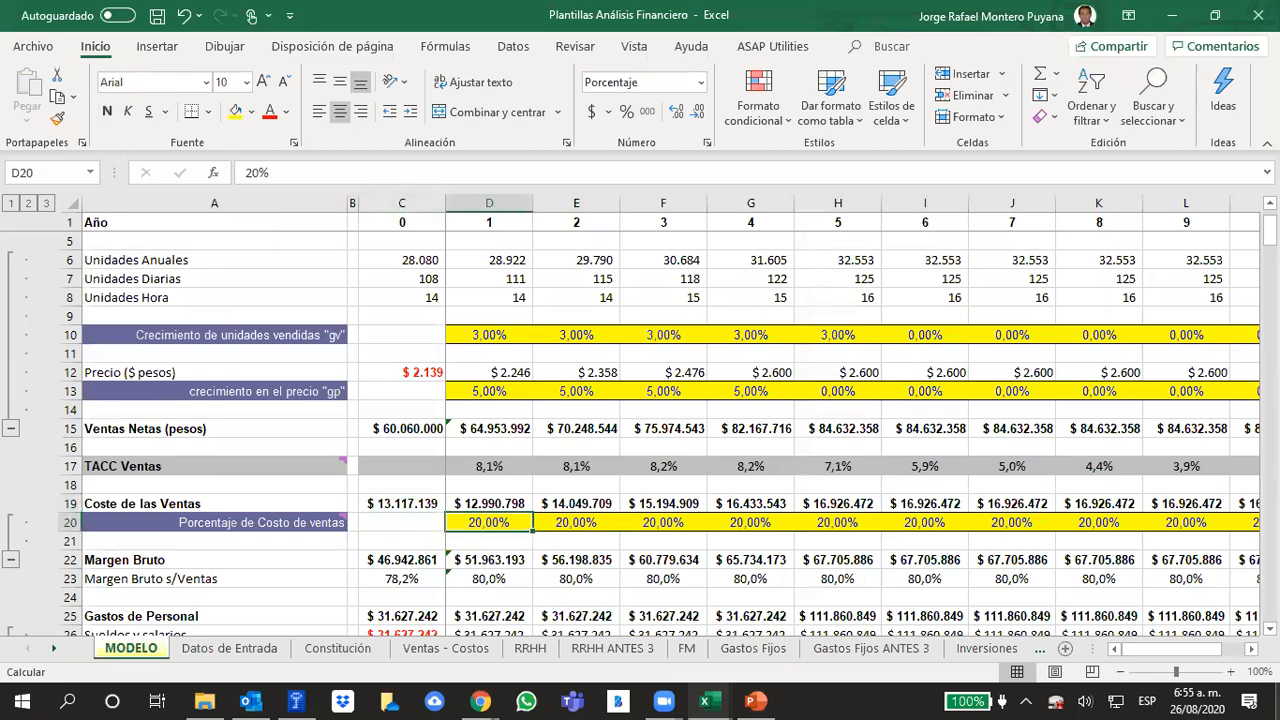
key(Up)
key(Down)
key(Down)
key(Left)
key(Up)
key(Left)
Review how the year 1 cost-of-sales percentage carries through the linked formulas from year 2 to year 10
key(Right)
key(Right)
key(Right)
key(Right)
key(Right)
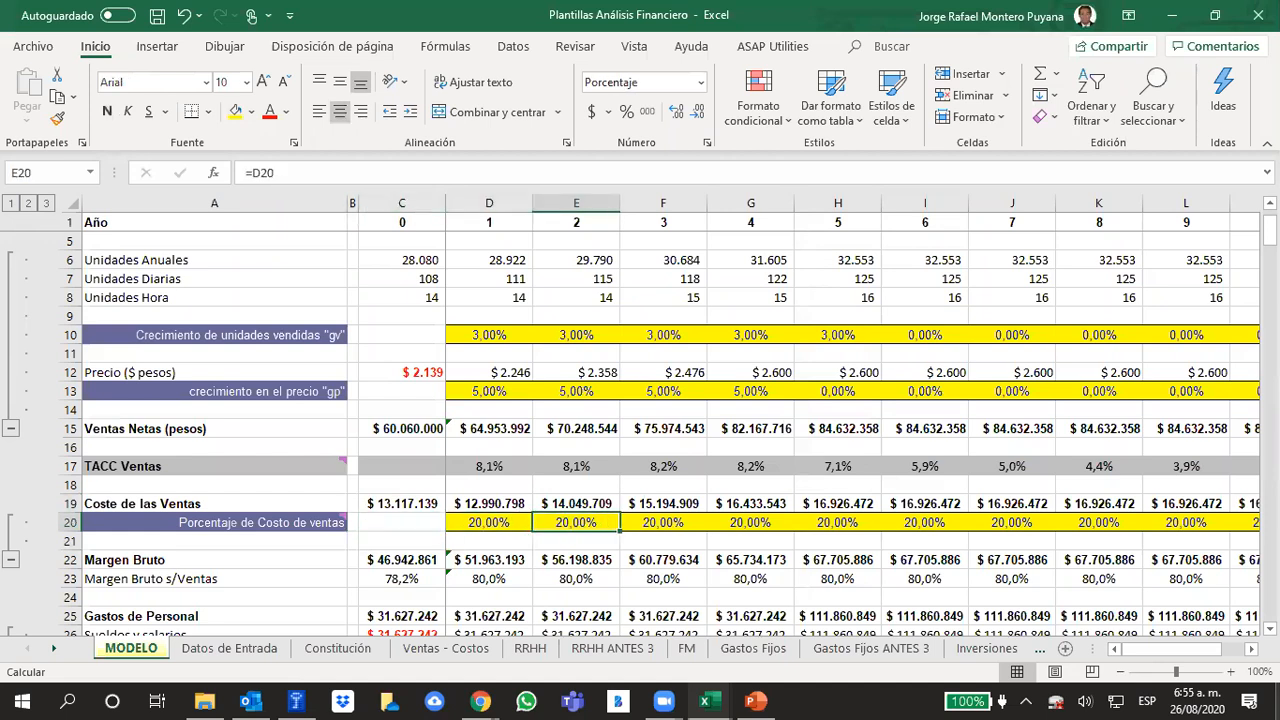
key(Right)
key(Right)
key(Right)
key(Right)
key(Right)
key(Right)
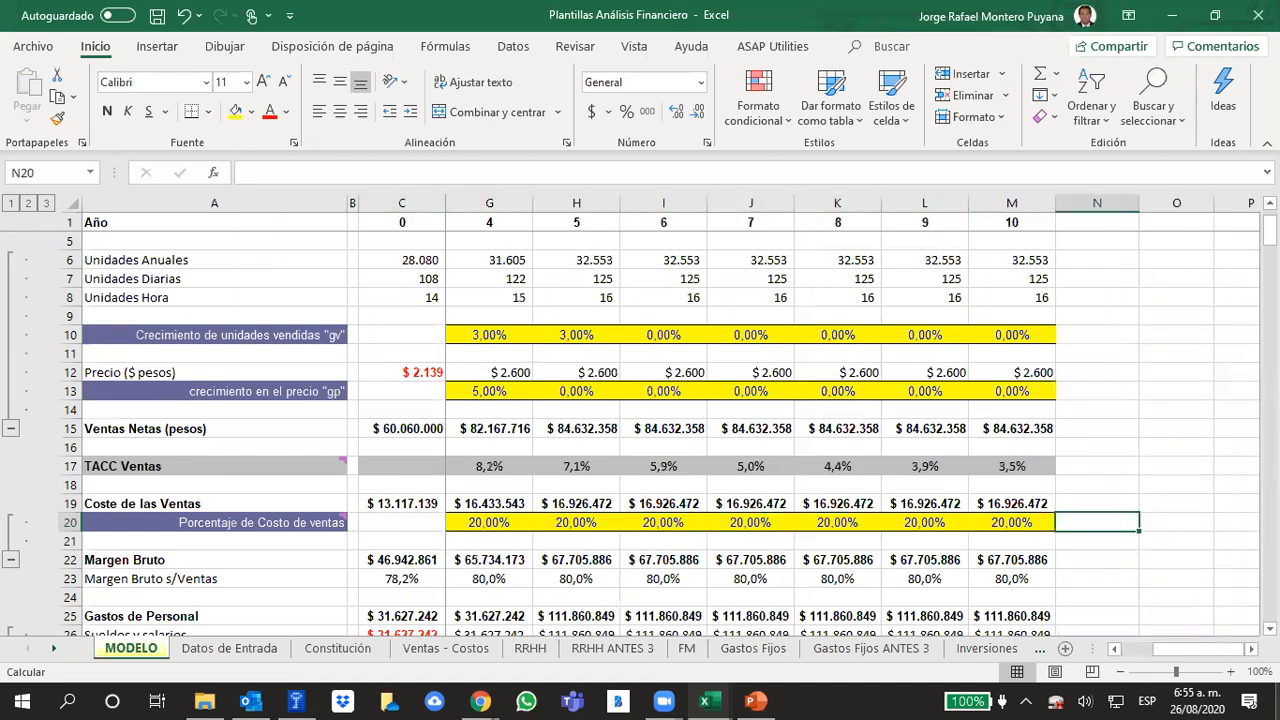
key(Home)
key(Right)
key(Right)
key(Right)
key(Right)
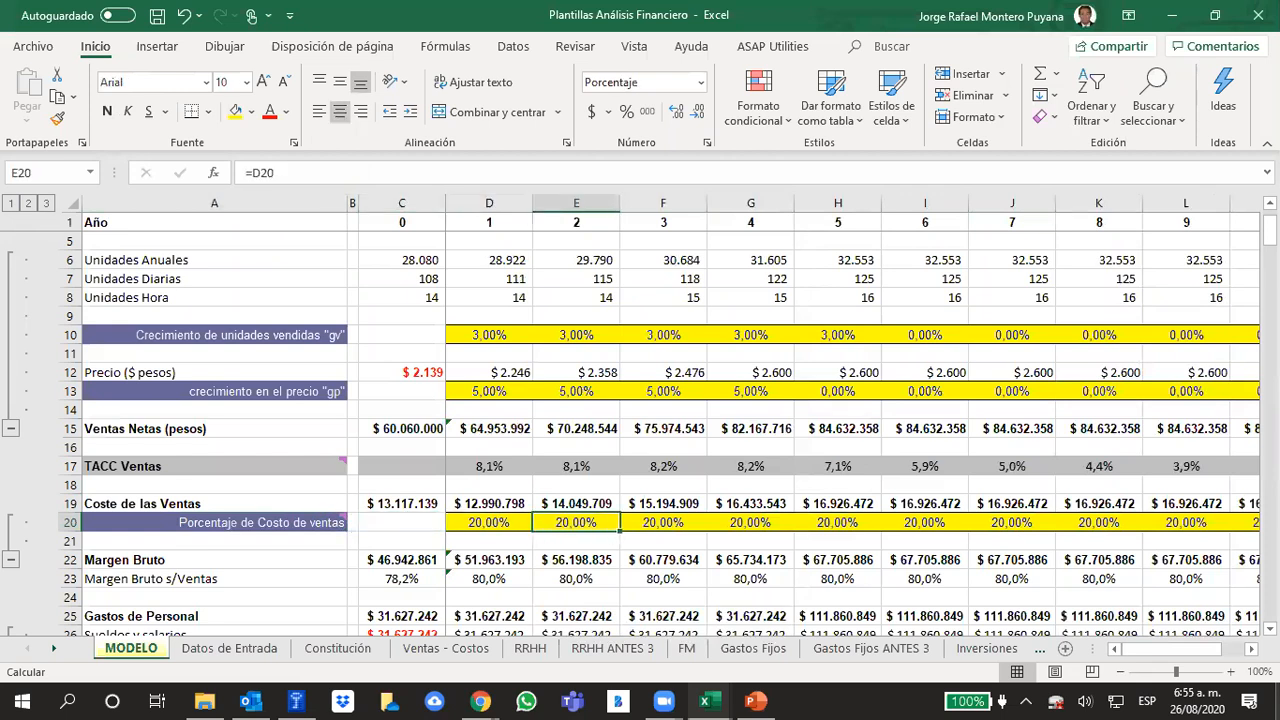
key(Right)
key(Right)
key(Right)
key(Right)
key(Right)
key(Right)
key(Right)
key(Right)
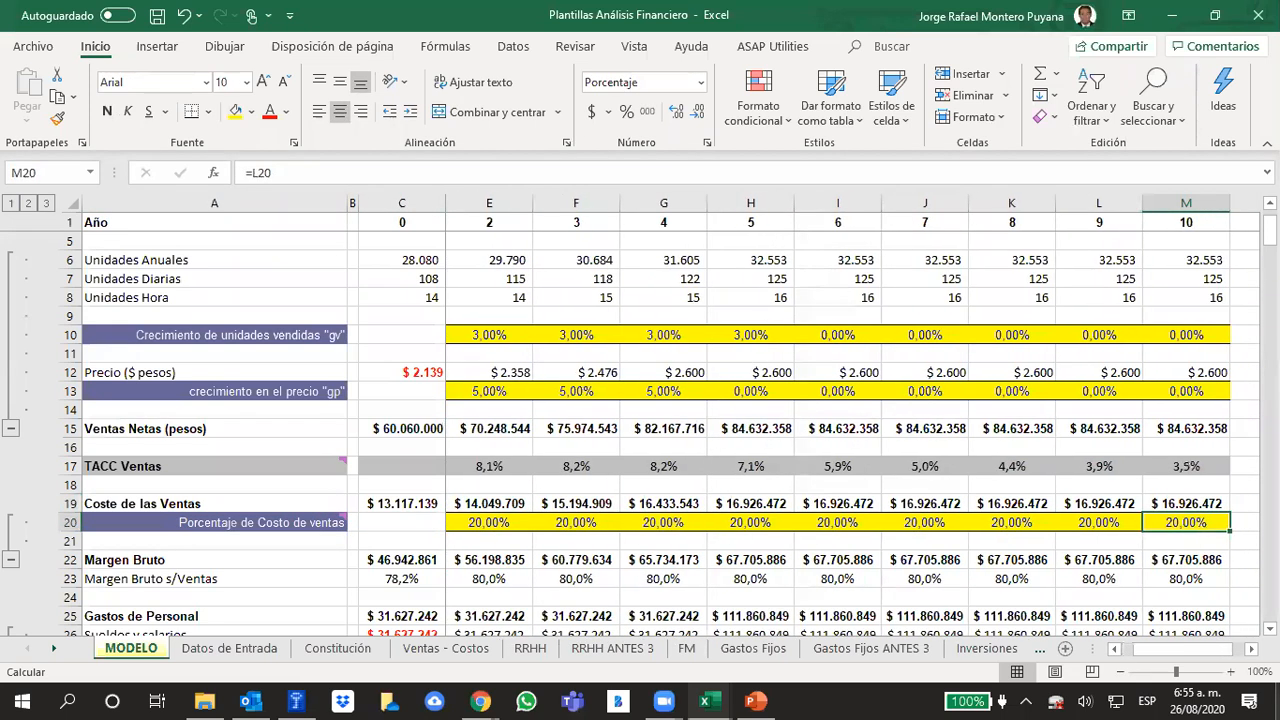
key(Right)
key(Left)
key(Left)
key(Left)
key(Left)
key(Left)
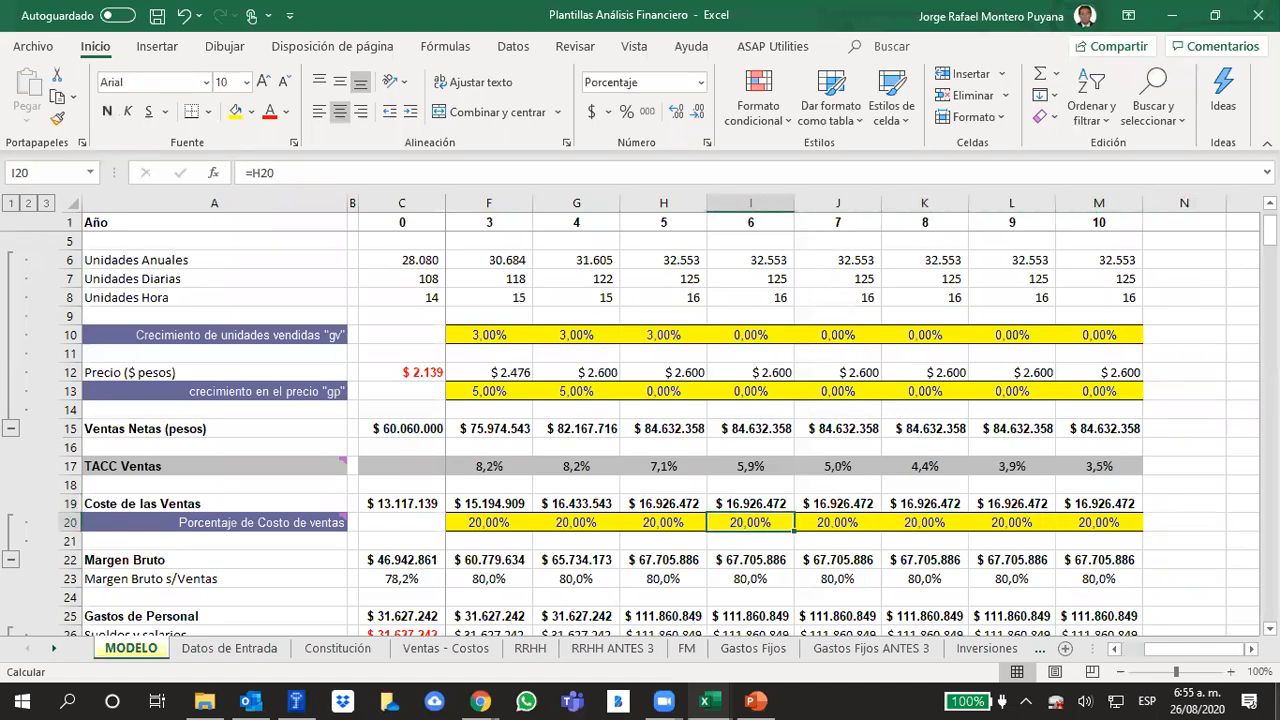
key(Left)
key(Left)
key(Left)
key(Left)
key(Left)
key(Left)
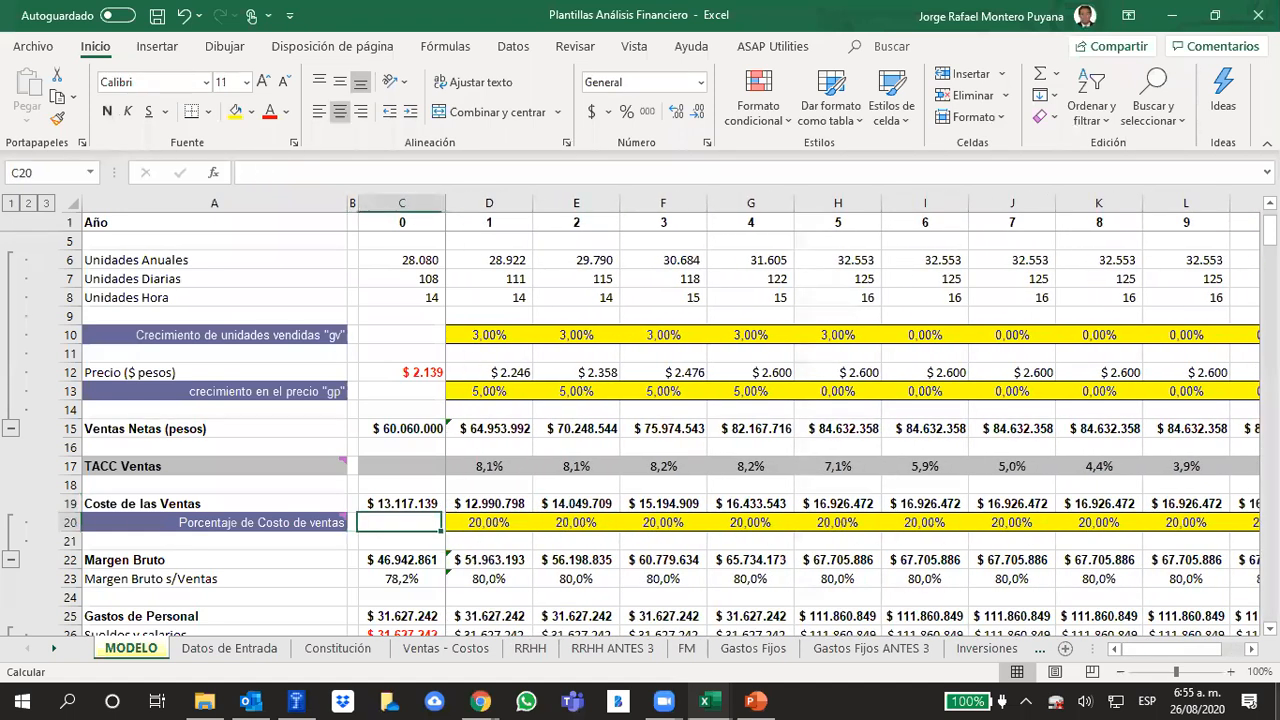
key(Right)
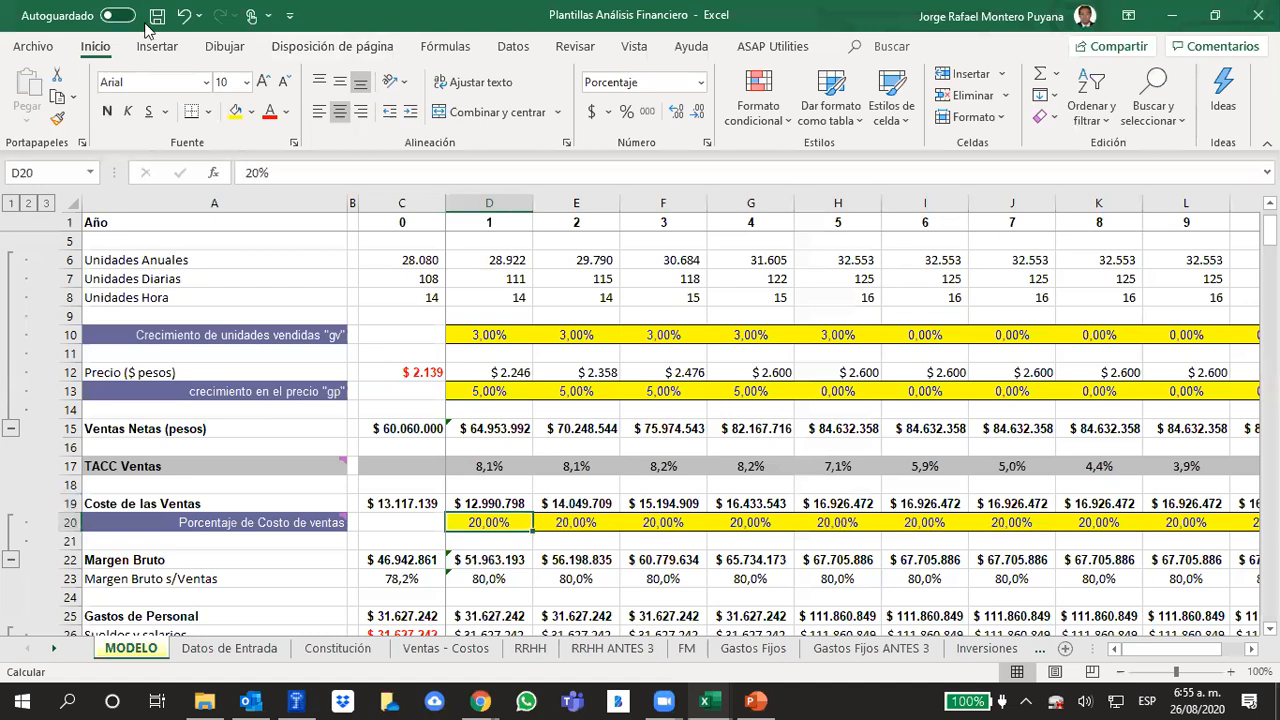
Undo the last change to the year 1 cost-of-sales percentage and bring the gross margin and personnel expense rows into view
click(183, 15)
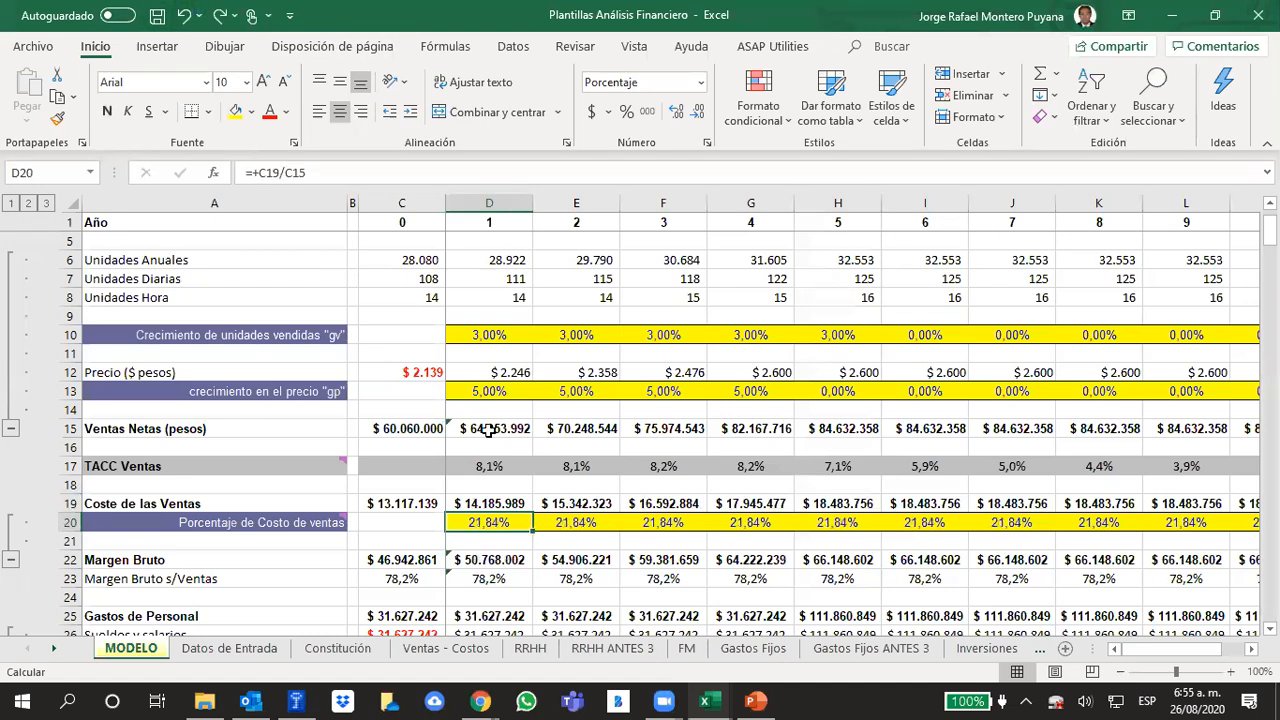
click(512, 545)
scroll(840, 583, down, 5)
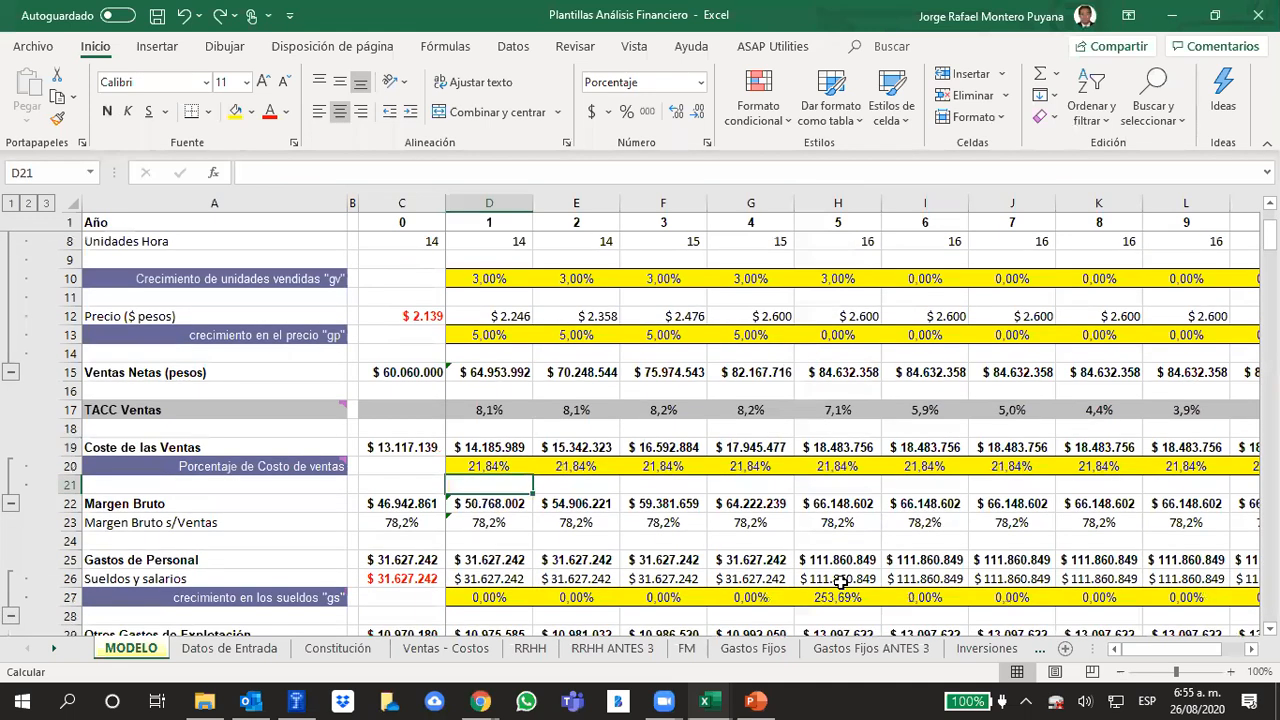
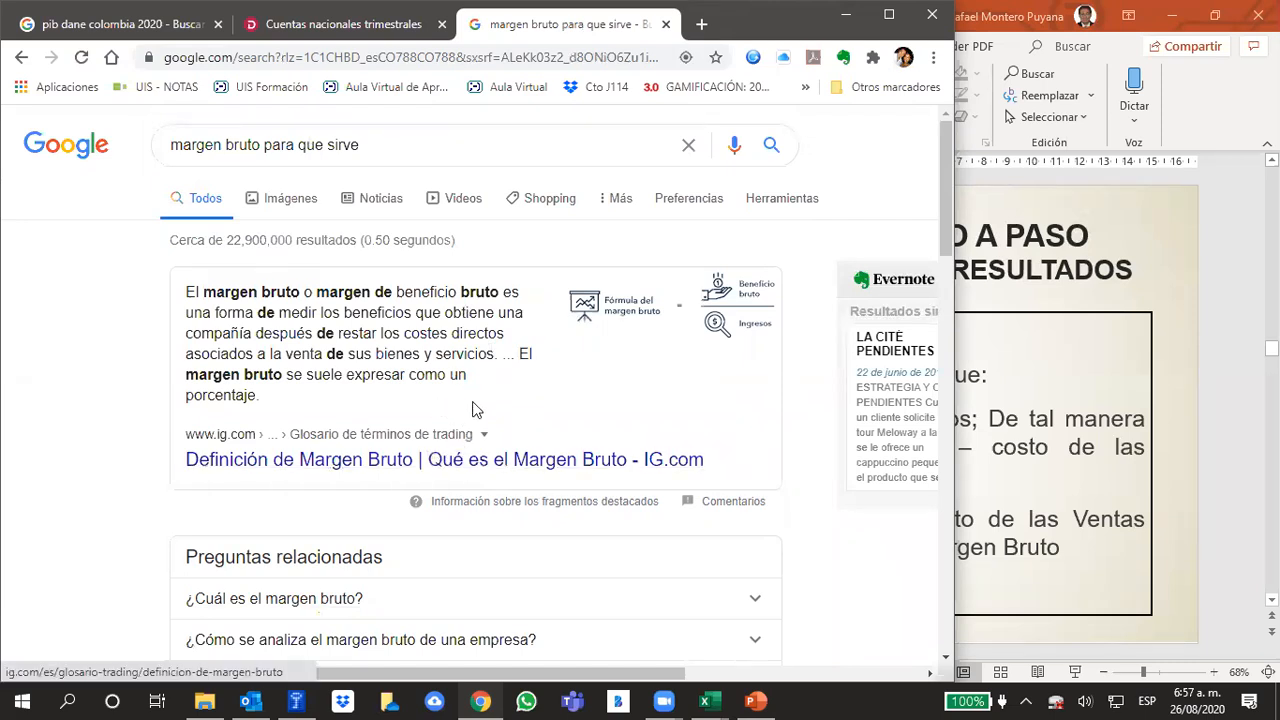
Open the IG.com definition of Margen Bruto in a new browser tab and read its explanation
right_click(516, 463)
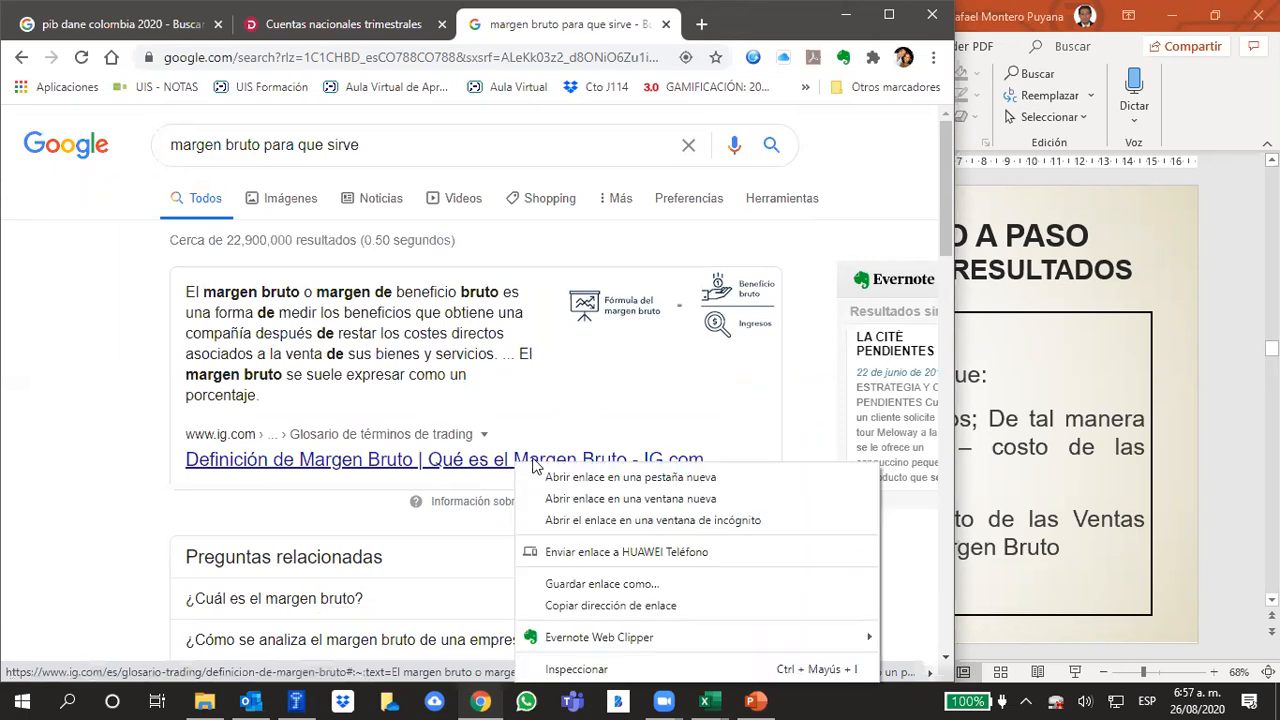
click(549, 481)
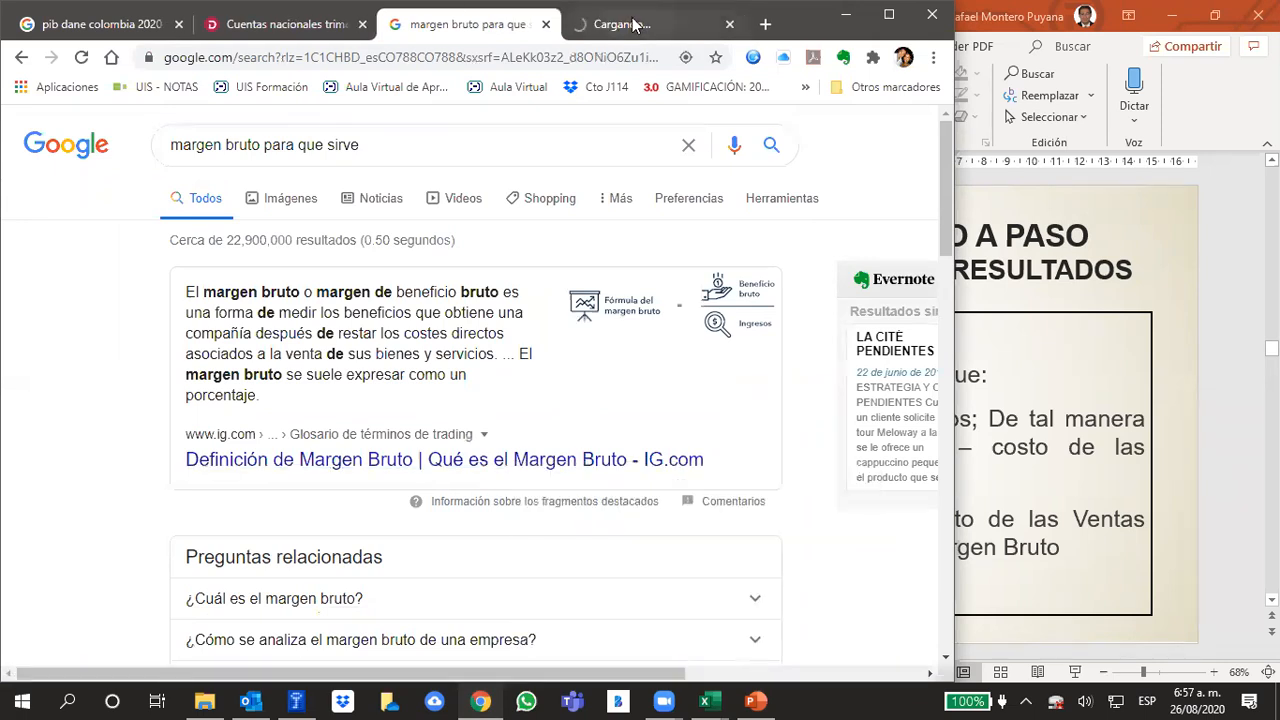
key(ctrl+Tab)
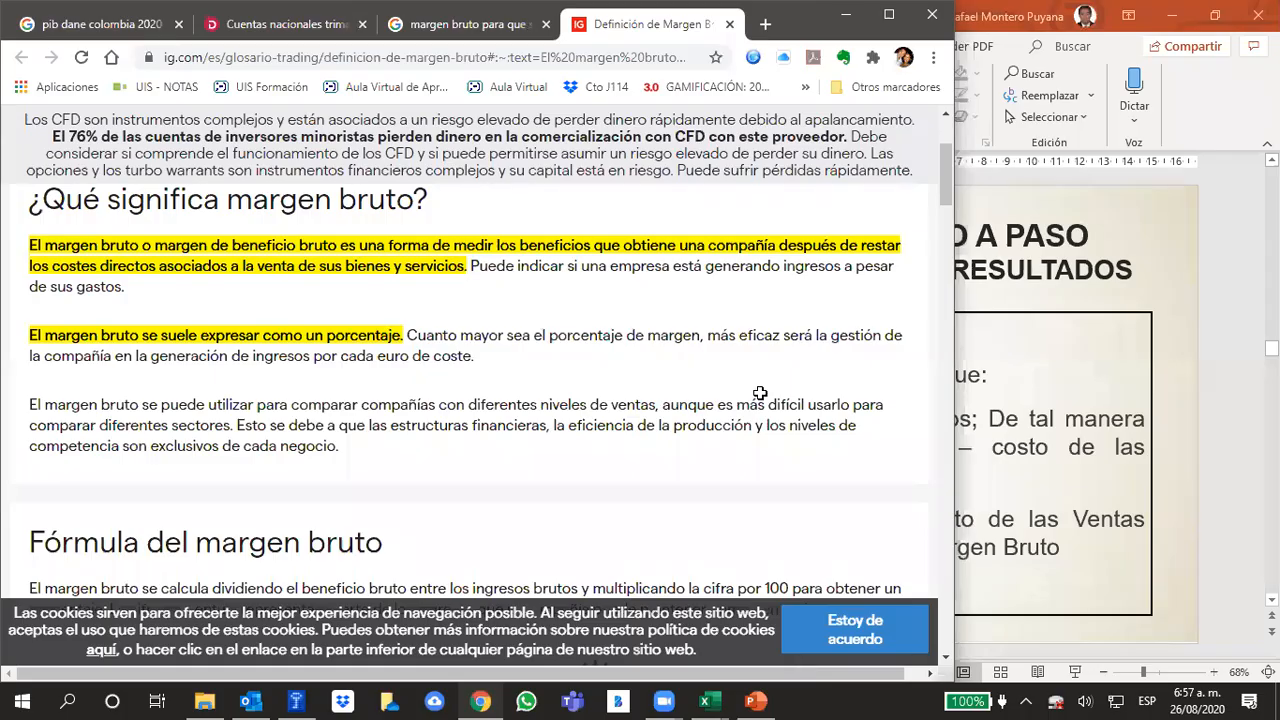
Switch to the Excel financial model and review the year 1 formulas for gross margin and gross margin over sales
key(alt+Tab)
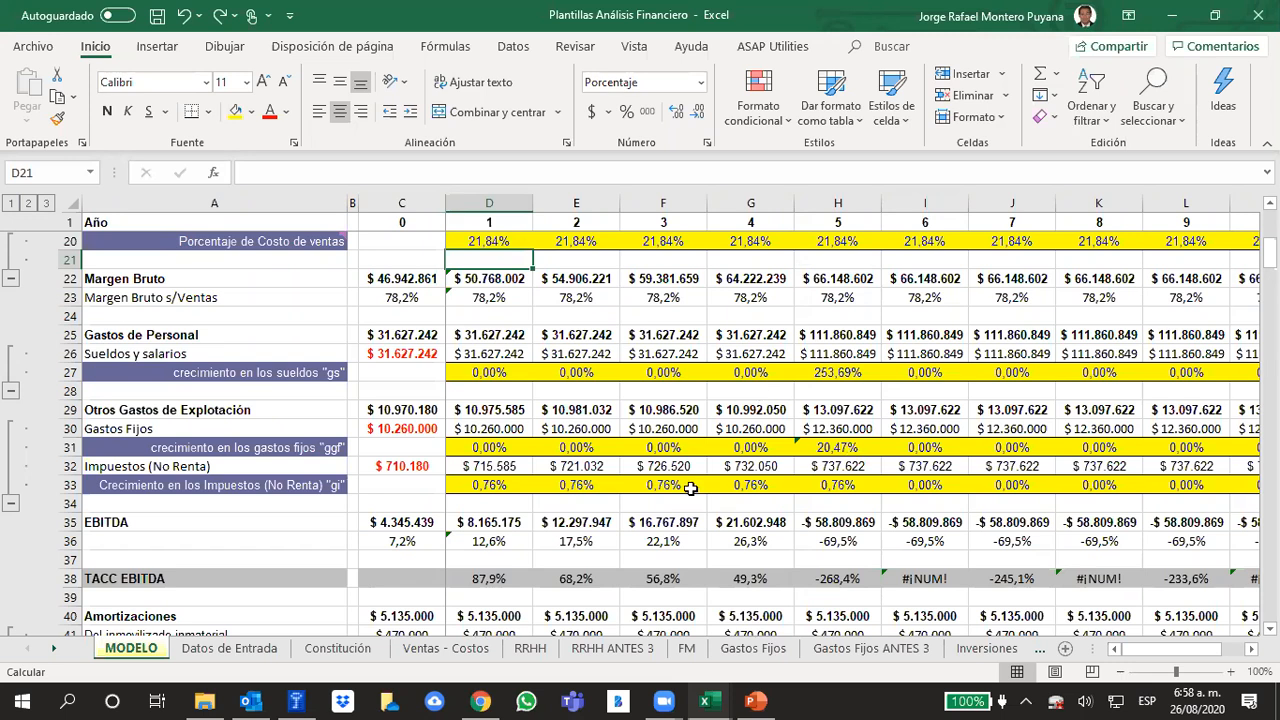
scroll(692, 488, up, 3)
scroll(680, 478, up, 3)
scroll(676, 484, down, 2)
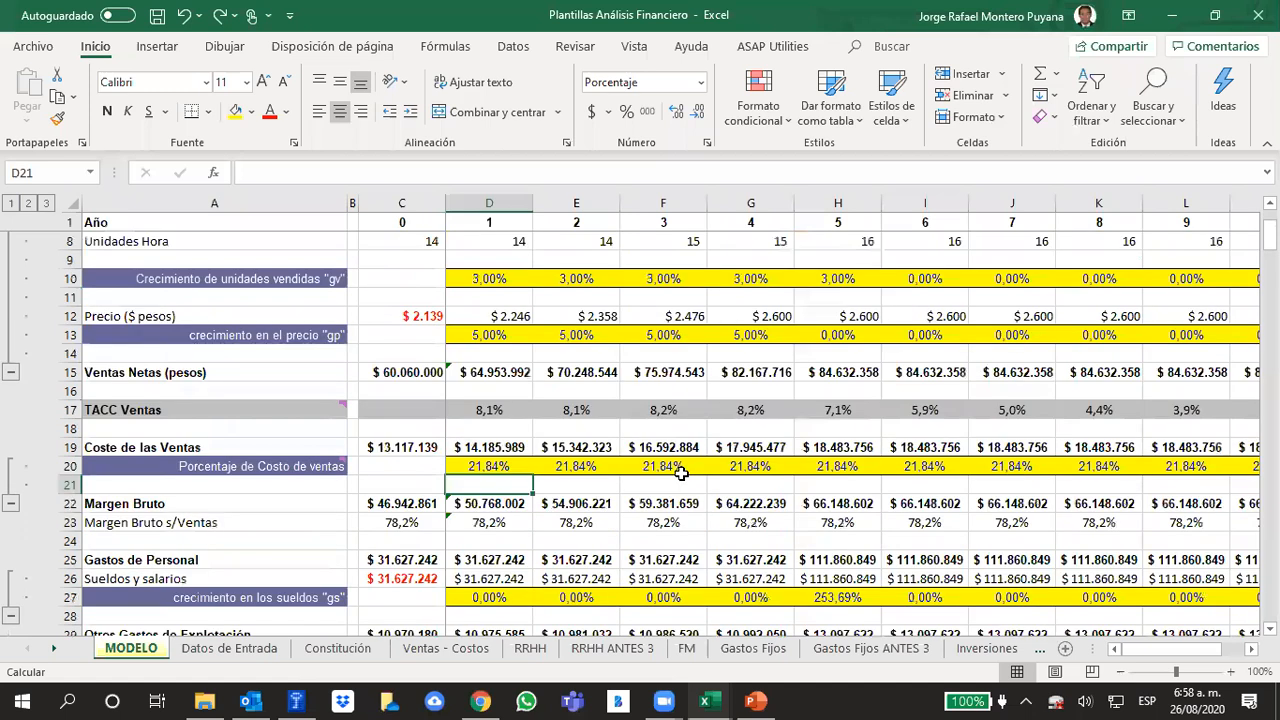
scroll(560, 500, up, 1)
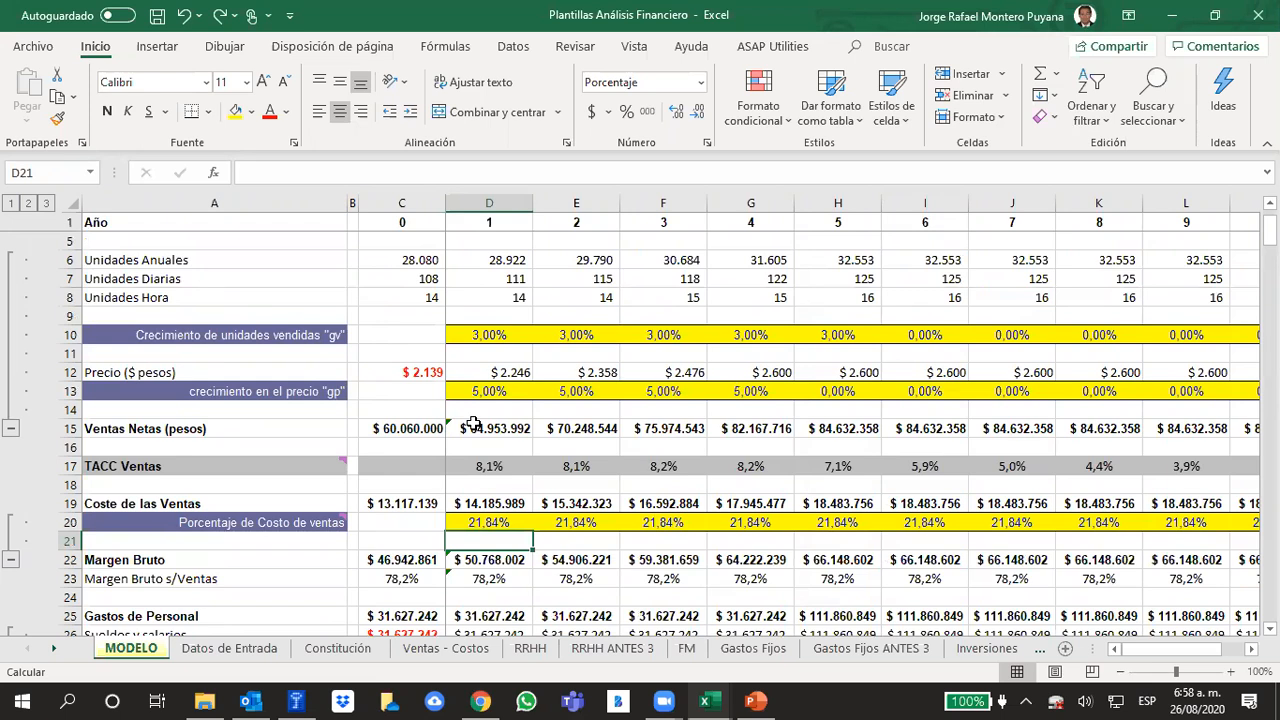
scroll(474, 424, down, 2)
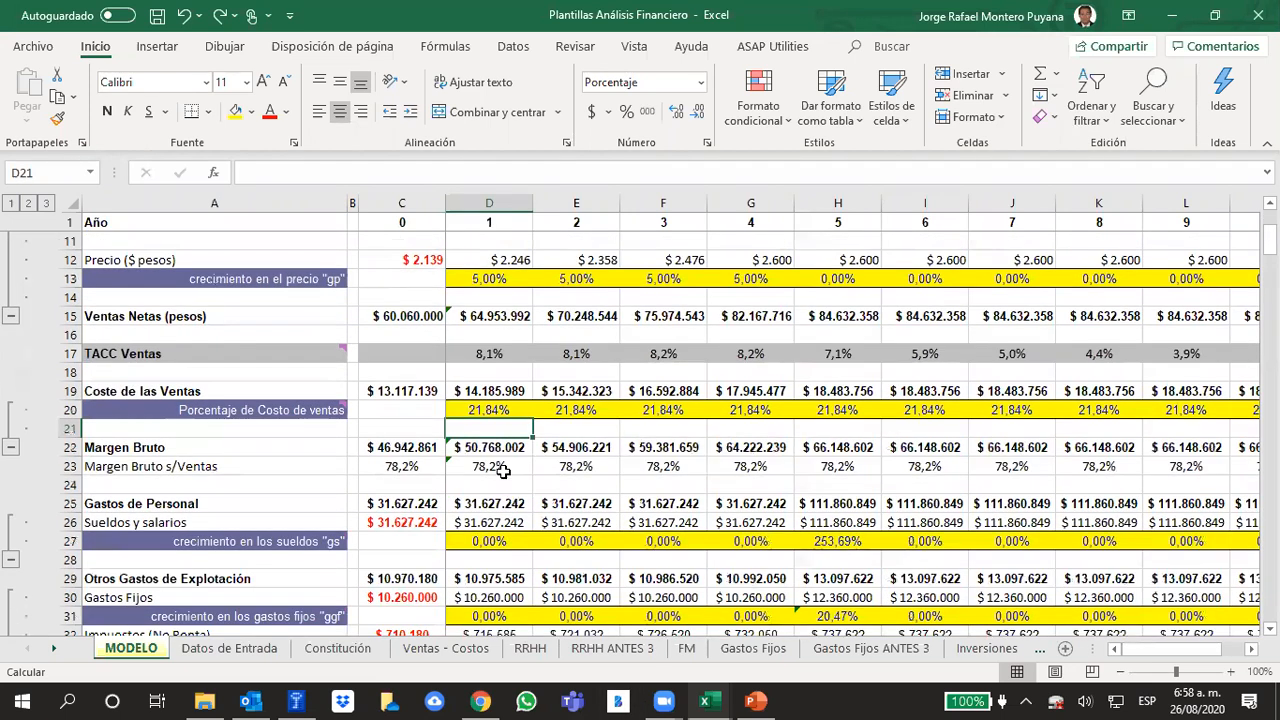
click(482, 447)
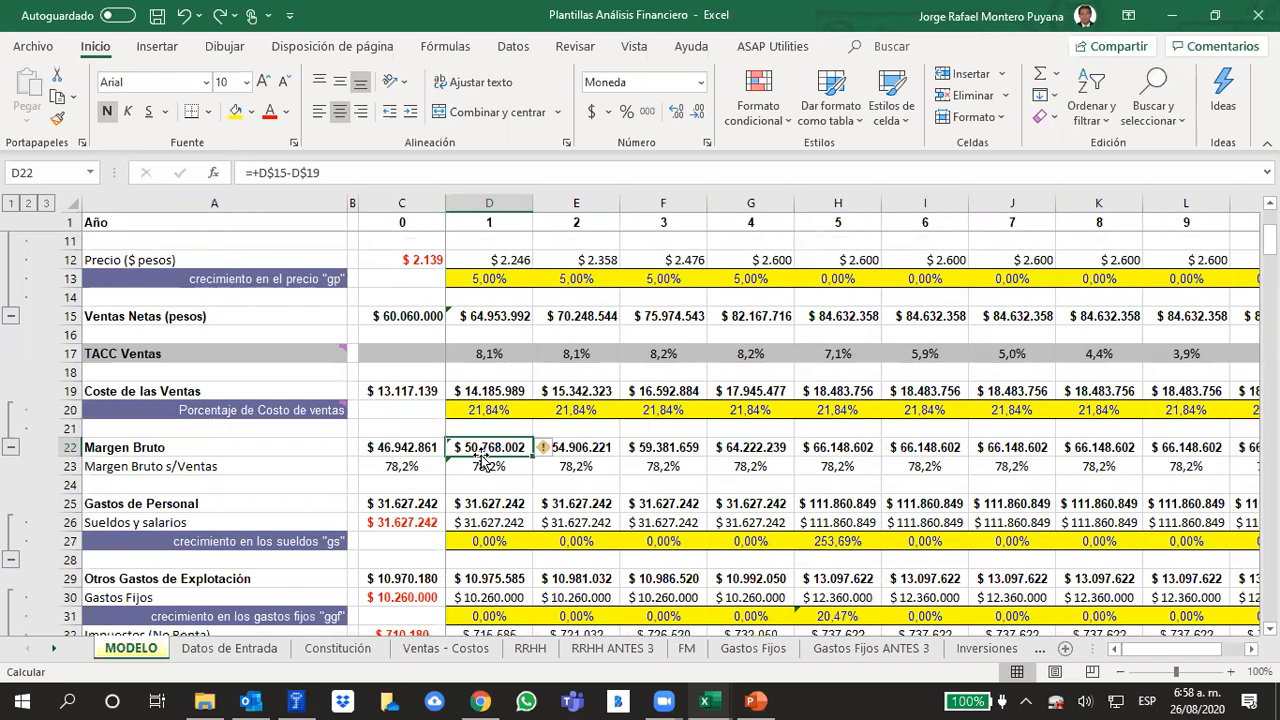
click(478, 468)
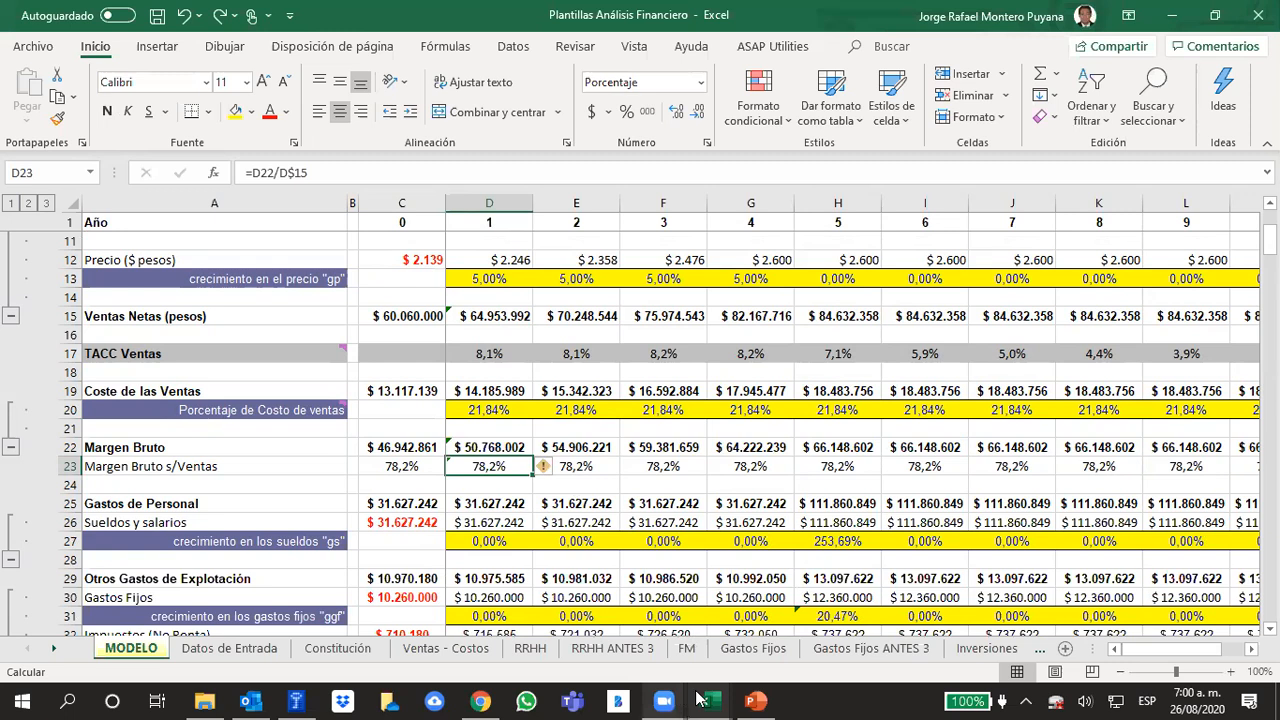
Read the personnel expenses slide in the PowerPoint presentation, and check the year 0 Gastos de Personal formula in the Excel model
click(757, 698)
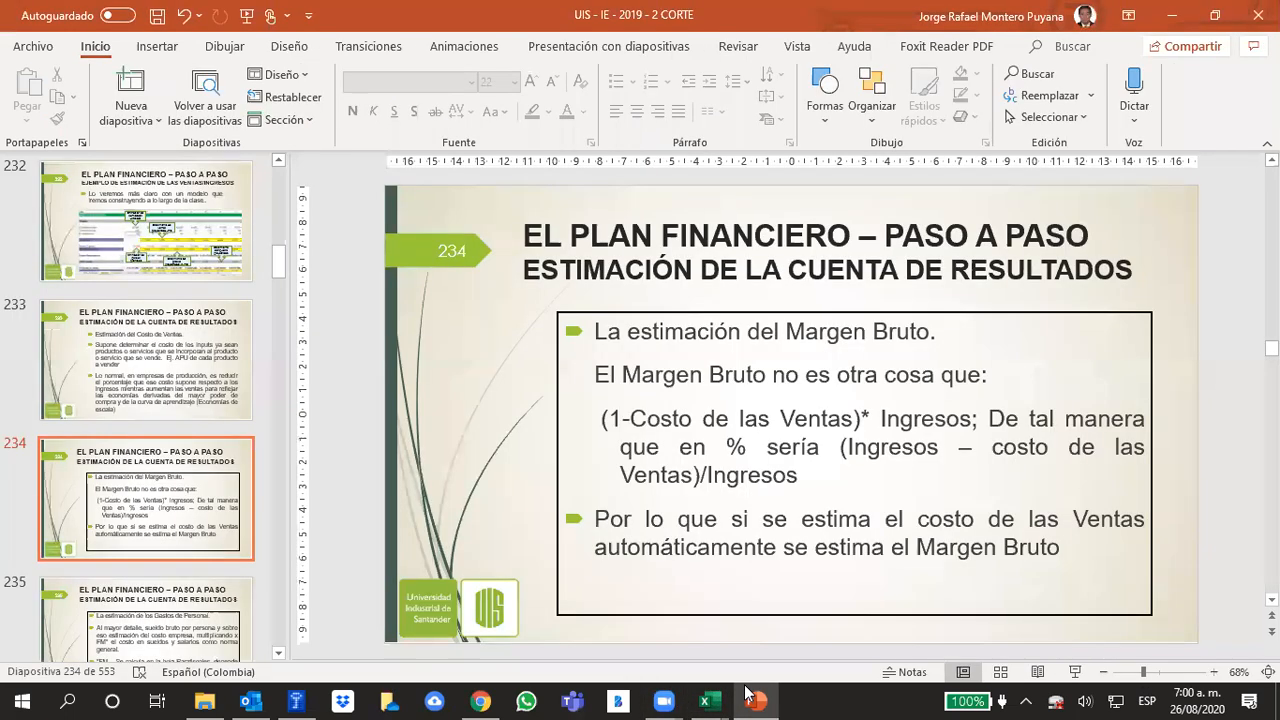
scroll(806, 555, down, 1)
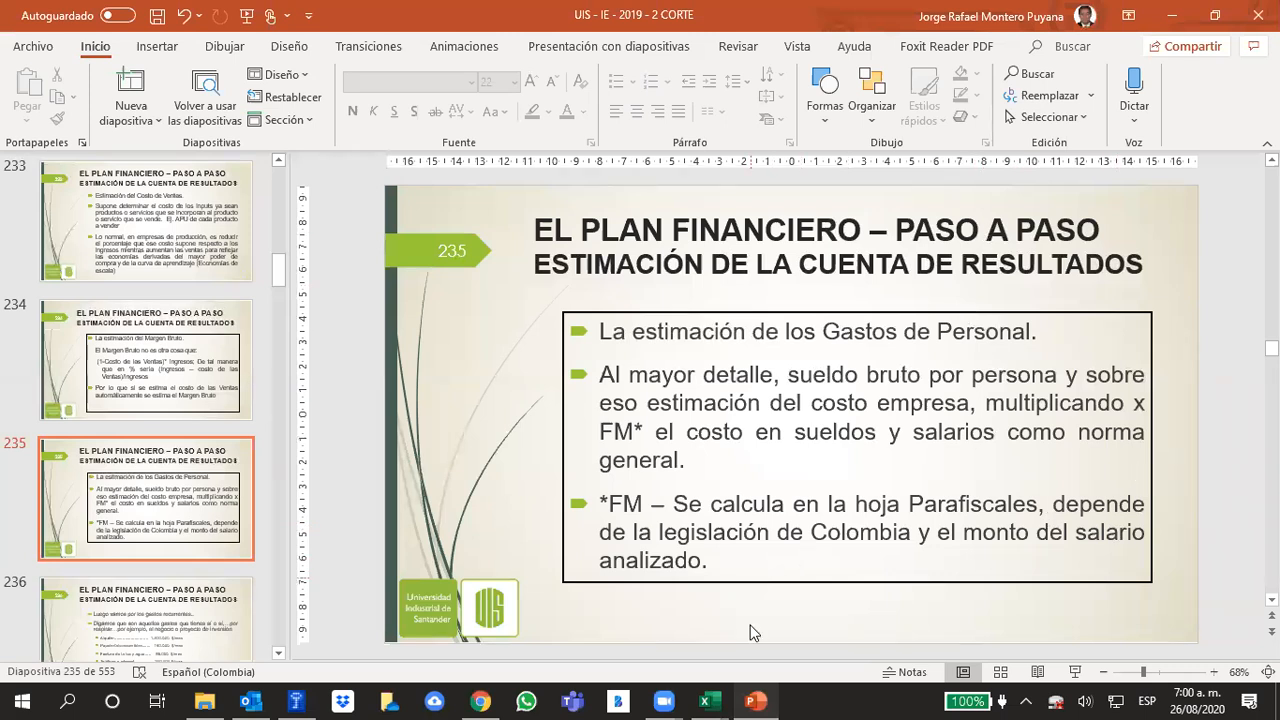
mouse_move(705, 701)
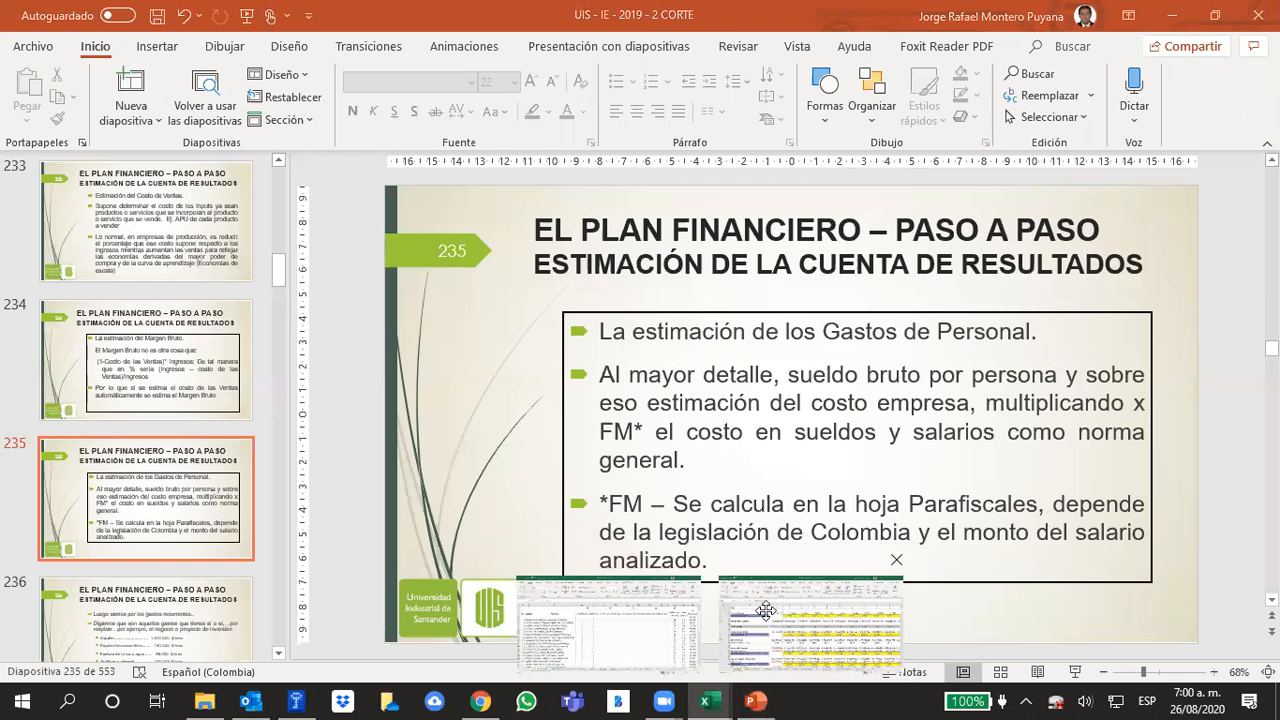
click(770, 610)
click(572, 484)
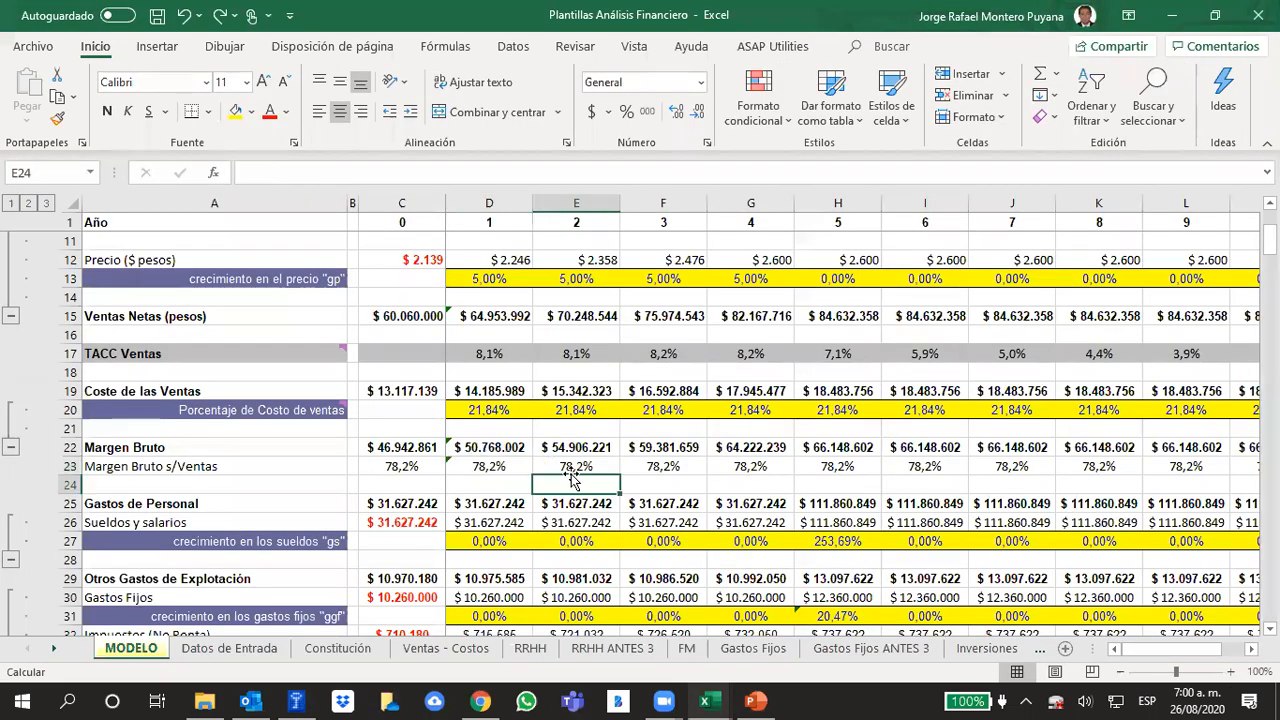
scroll(640, 400, up, 3)
scroll(634, 417, down, 3)
click(398, 503)
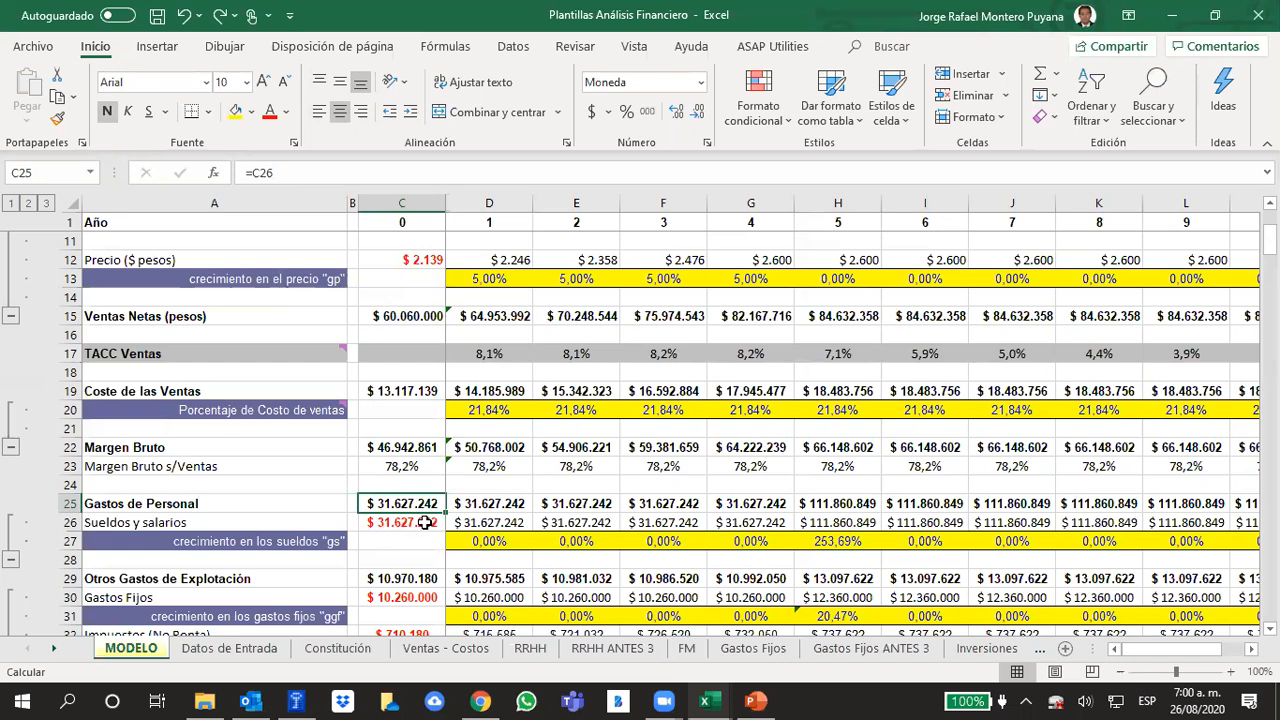
Review on the RRHH sheet how the annual personnel expense total for the initial organization chart is calculated for year 0
click(518, 650)
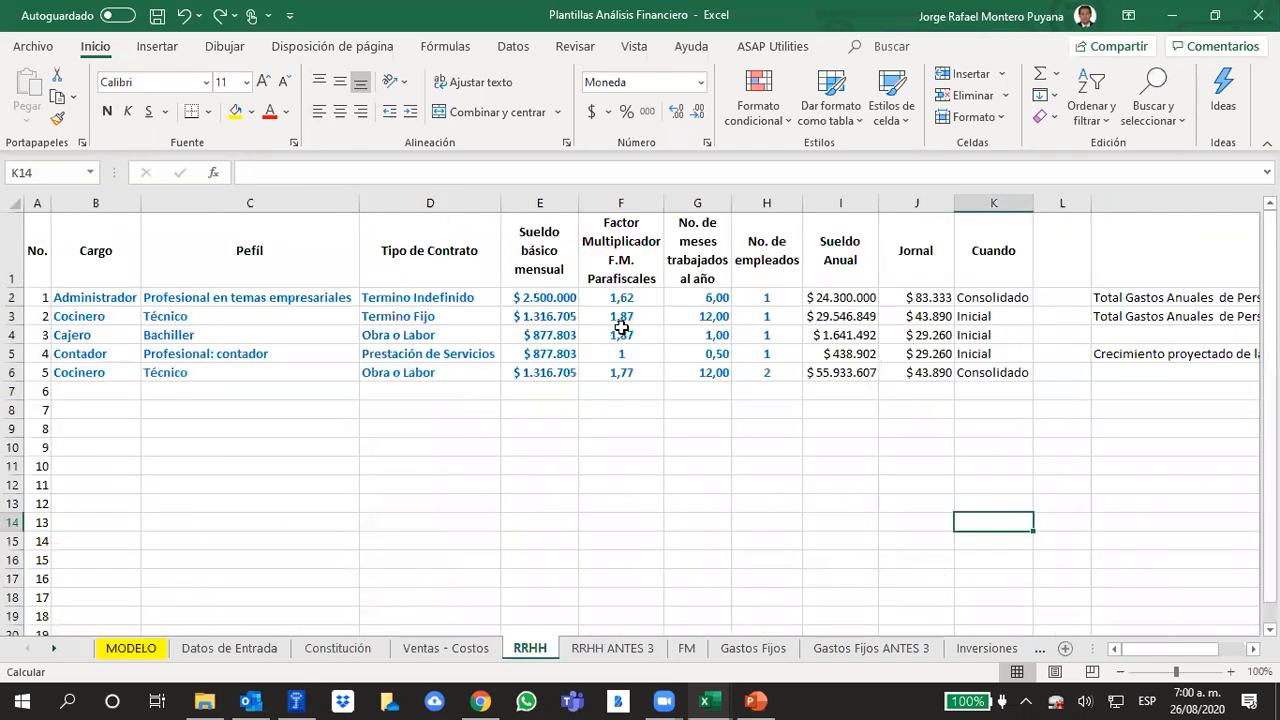
drag(1169, 651, 1198, 652)
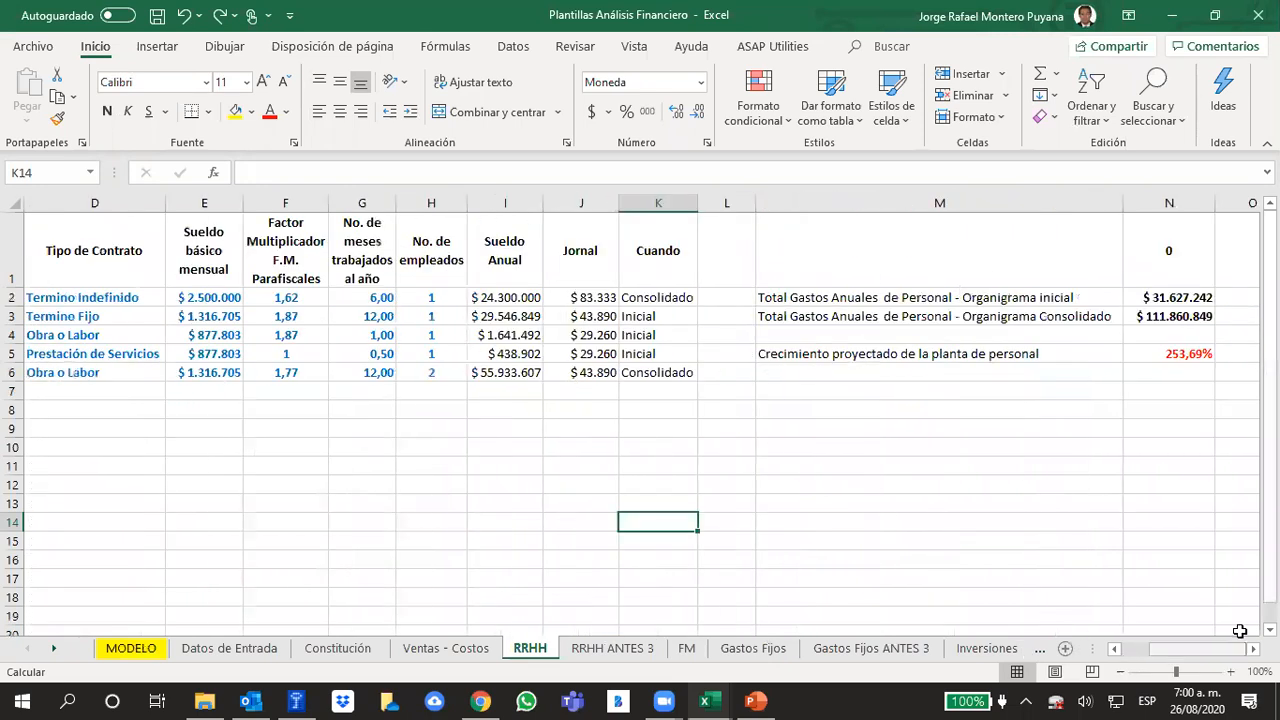
click(1176, 297)
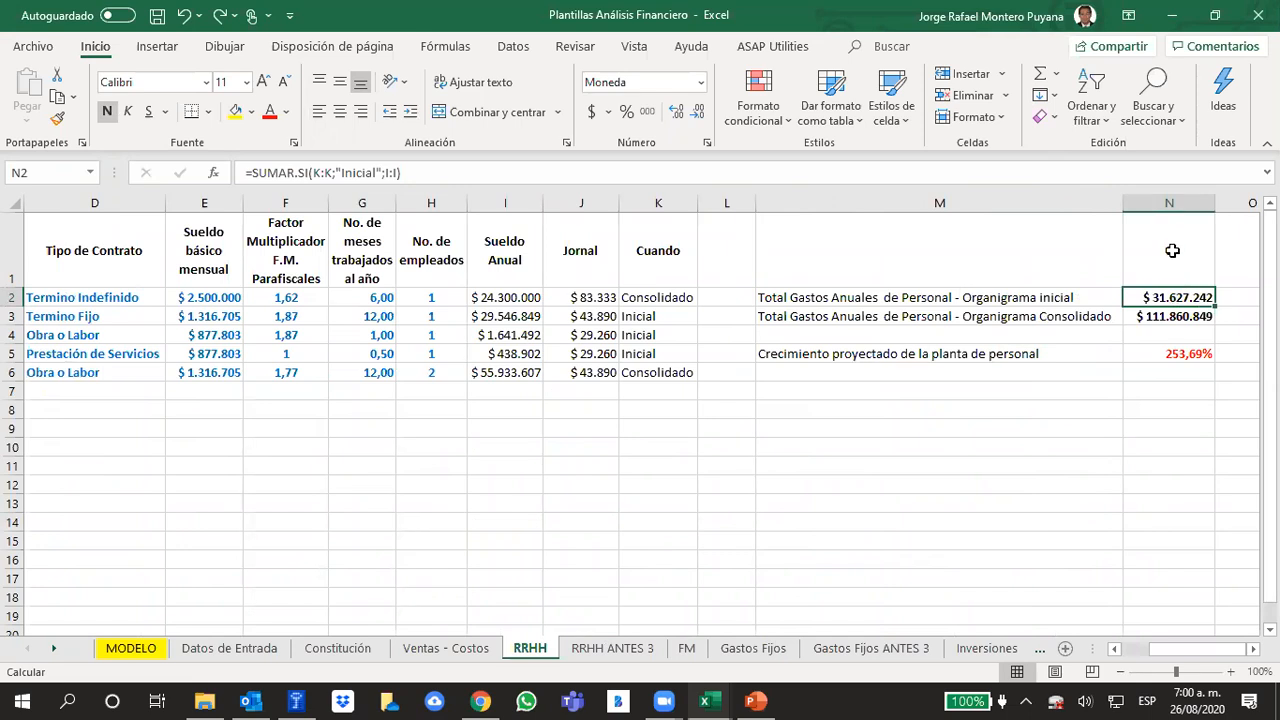
click(1172, 252)
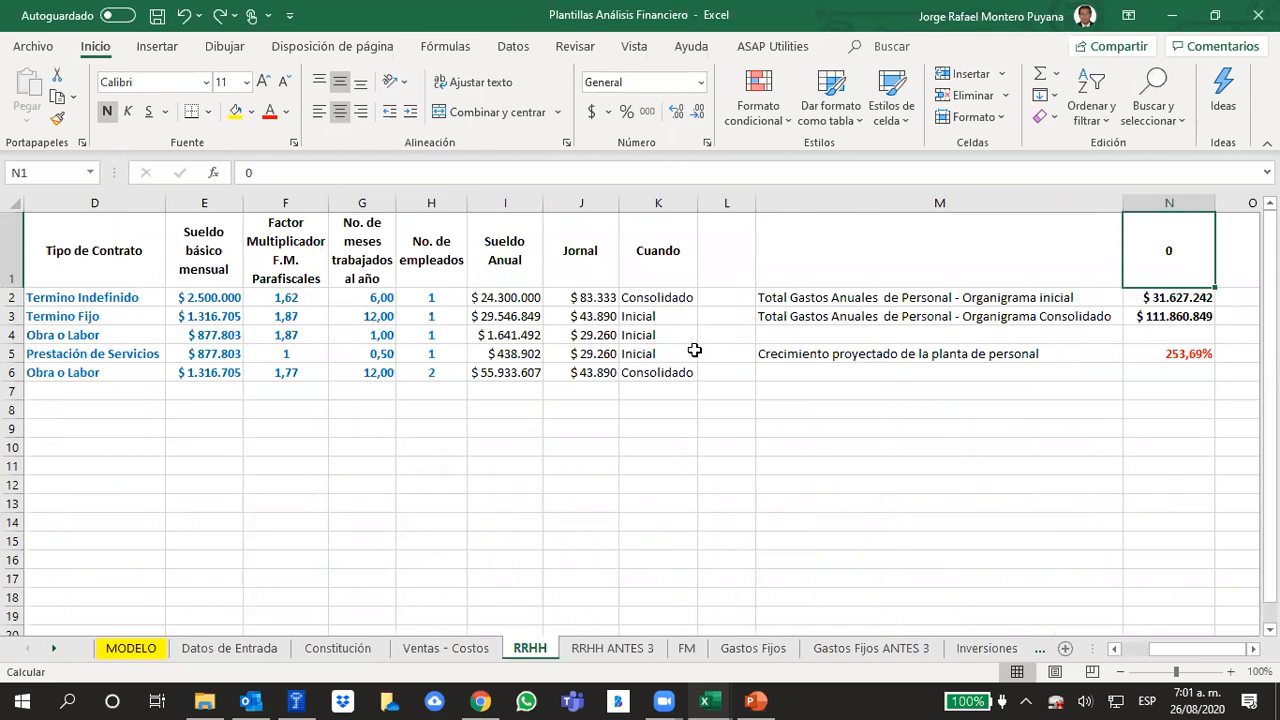
Examine the RRHH staff table from Cargo to Cuando for all five listed positions
drag(682, 372, 108, 297)
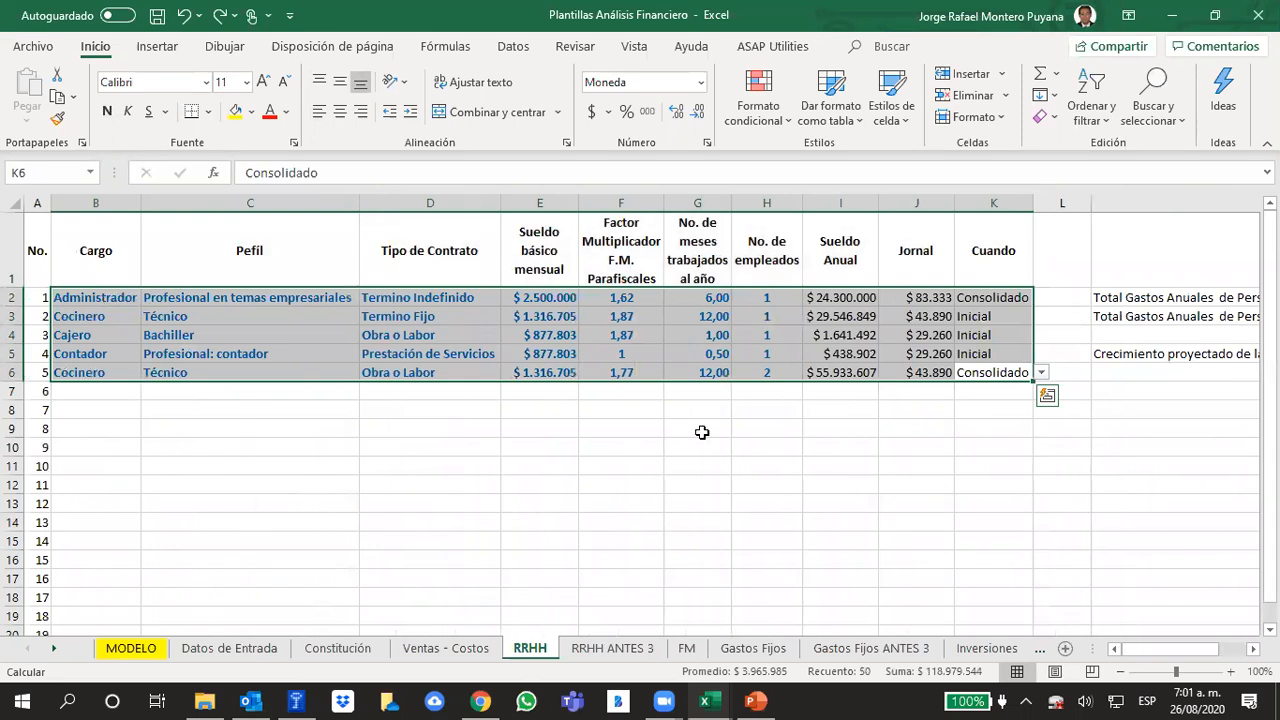
click(980, 478)
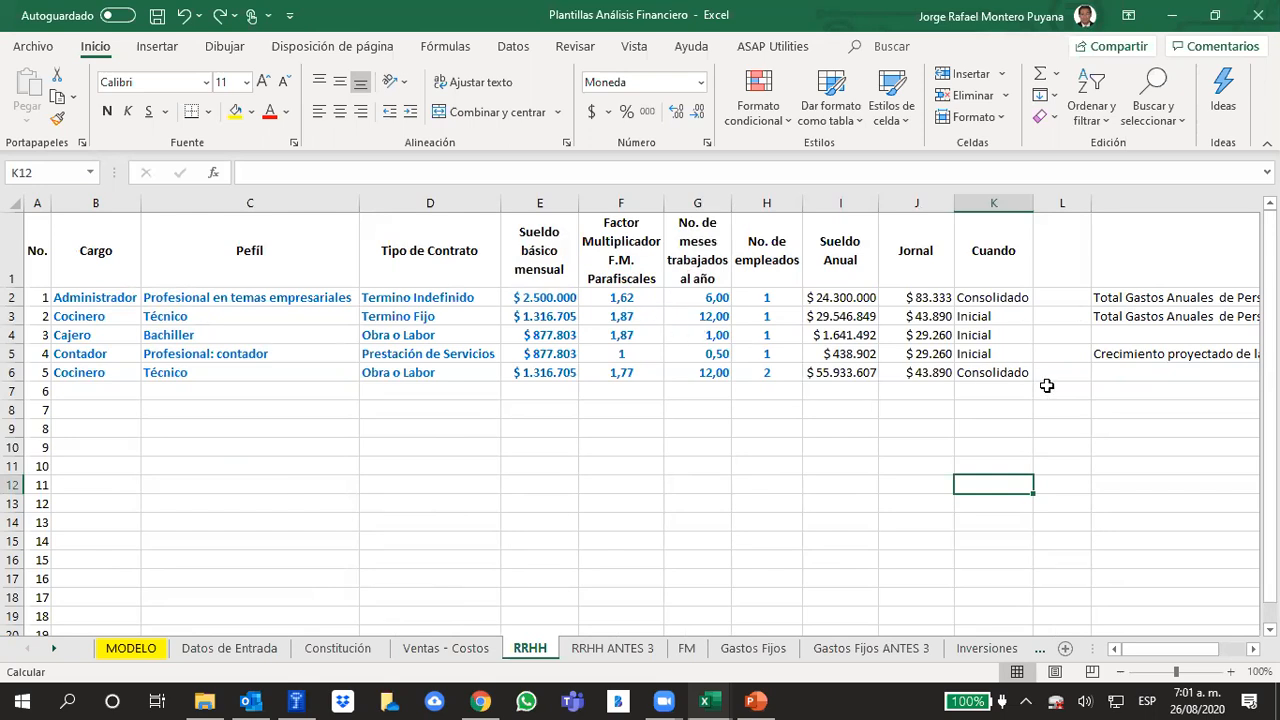
click(1030, 460)
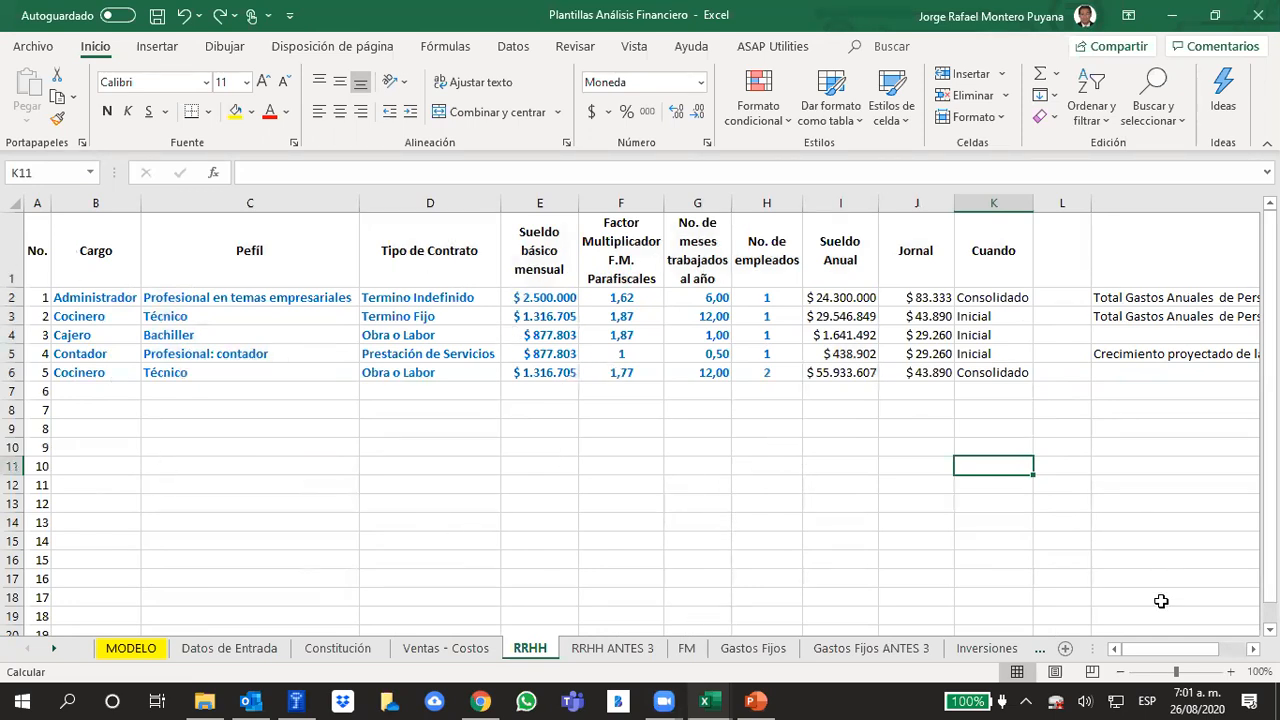
Review the formulas for the consolidated organization chart's annual personnel expenses and the projected staff growth
drag(1172, 643, 1200, 643)
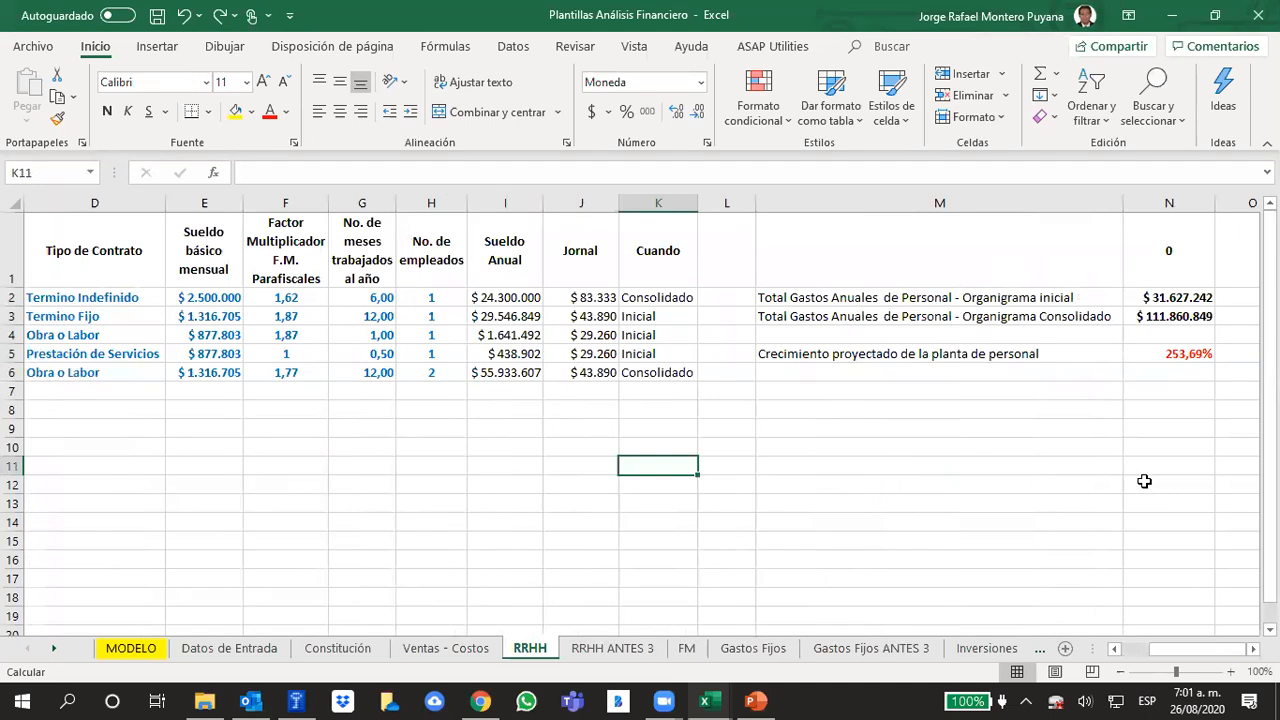
click(1144, 482)
click(1150, 316)
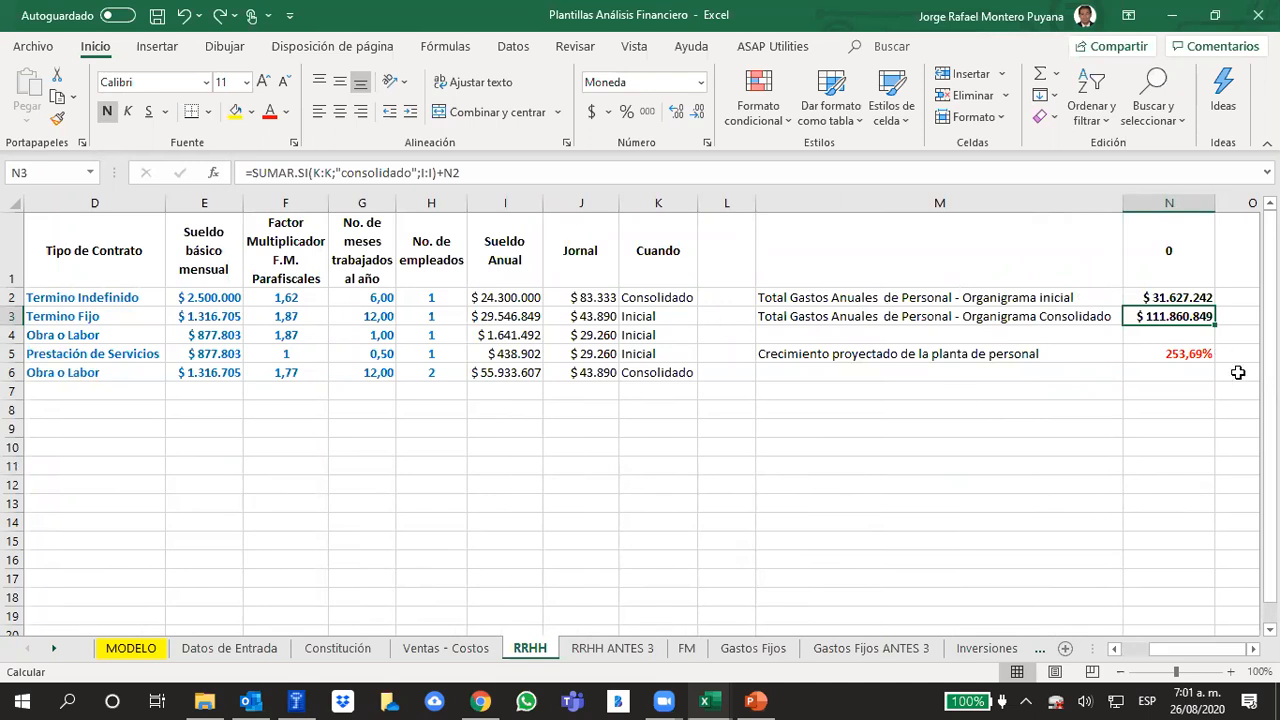
click(1190, 364)
click(1155, 443)
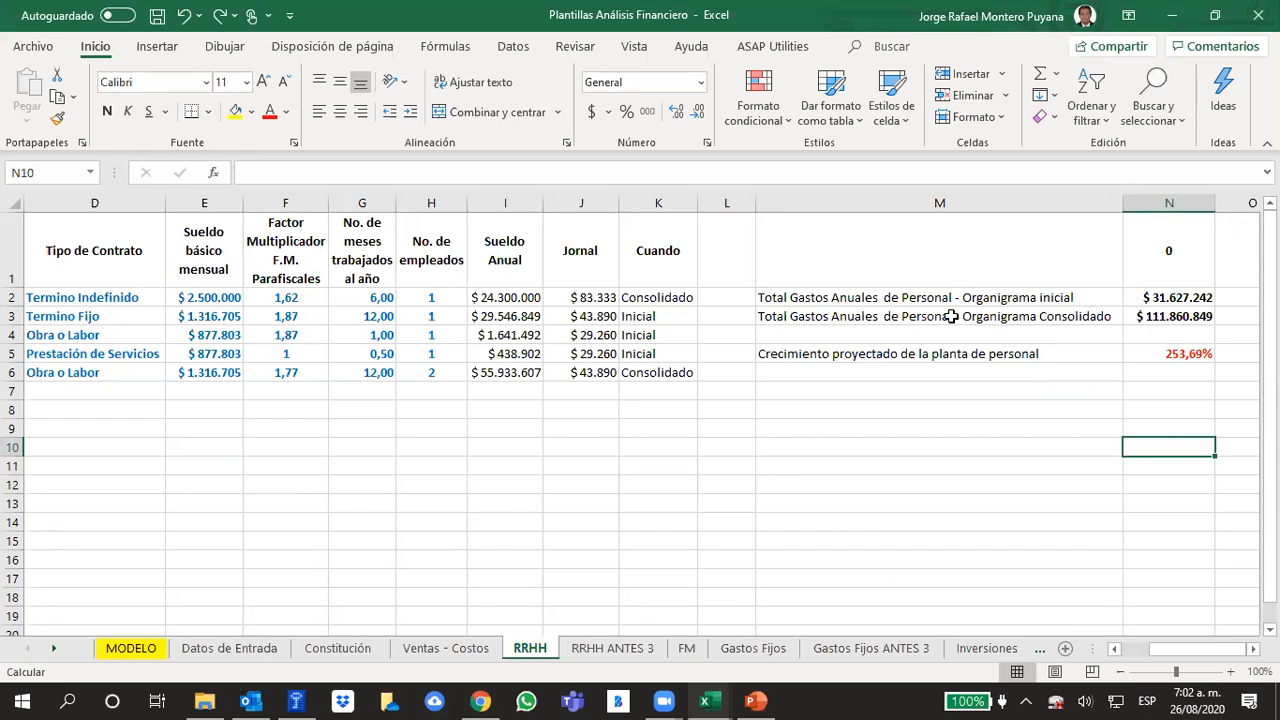
Look at the recurring expenses slide in PowerPoint and return to the year 0 personnel expenses on Excel's MODELO sheet
click(760, 698)
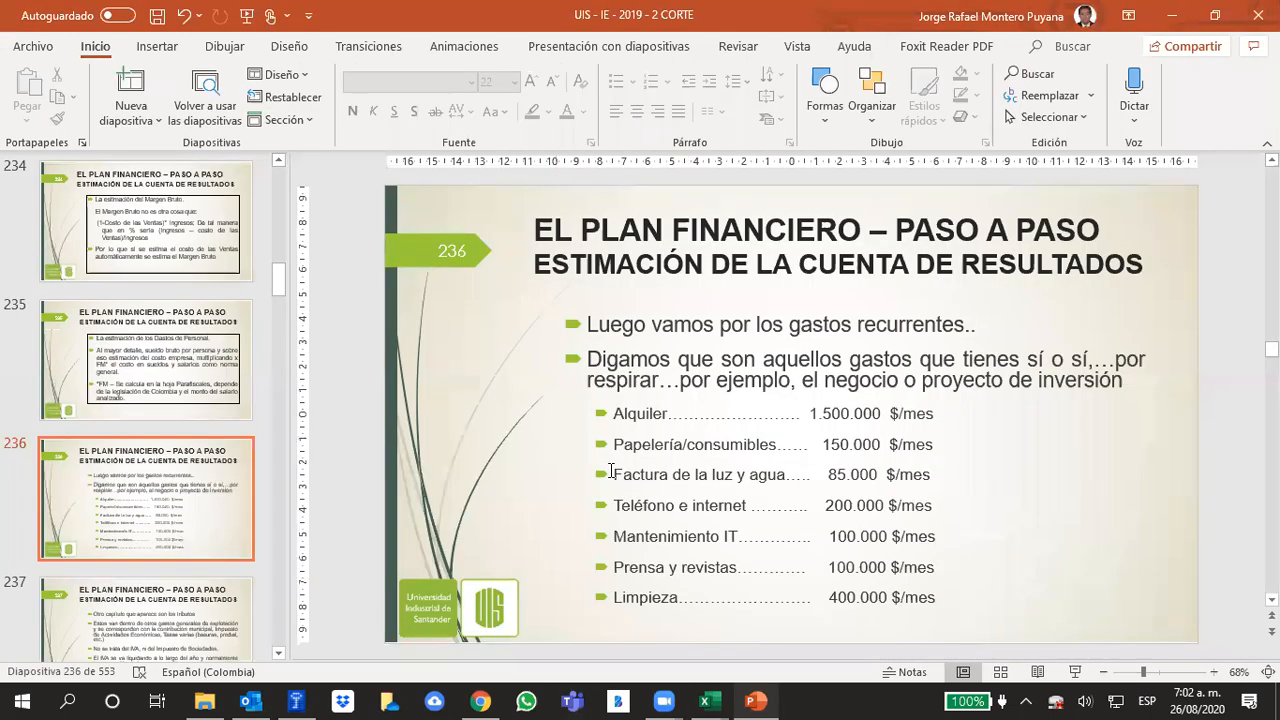
click(708, 700)
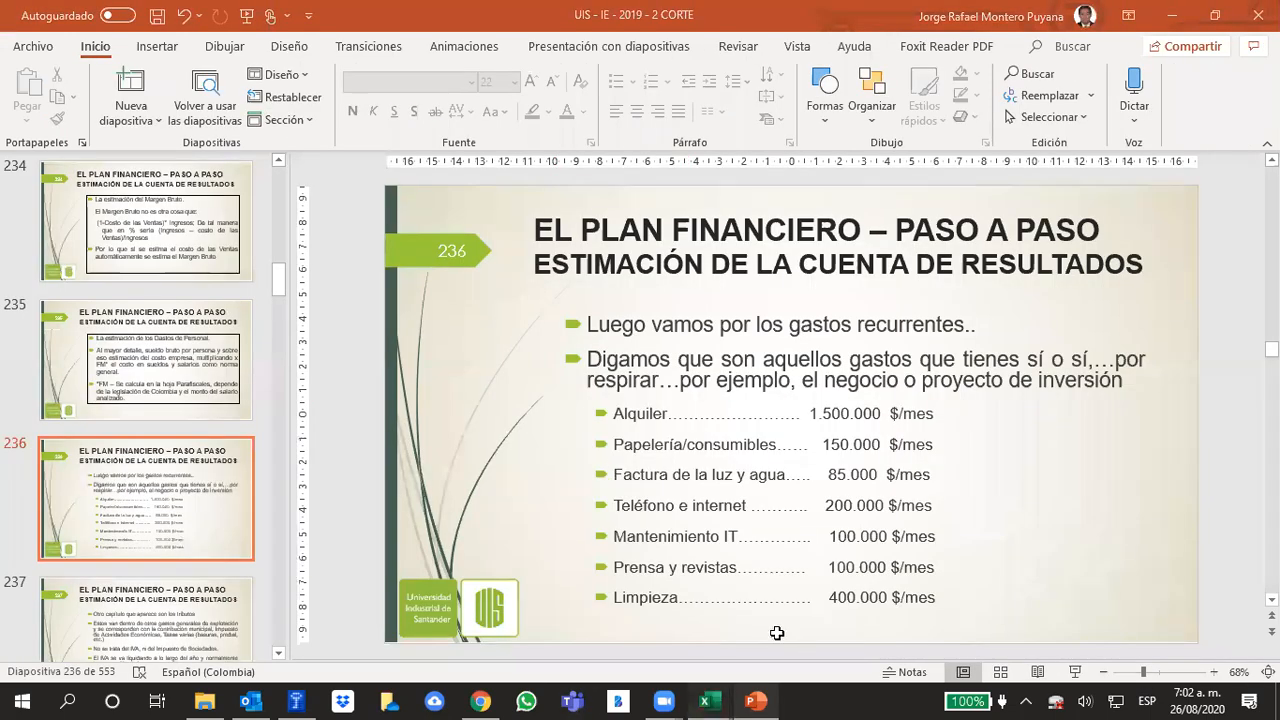
click(160, 650)
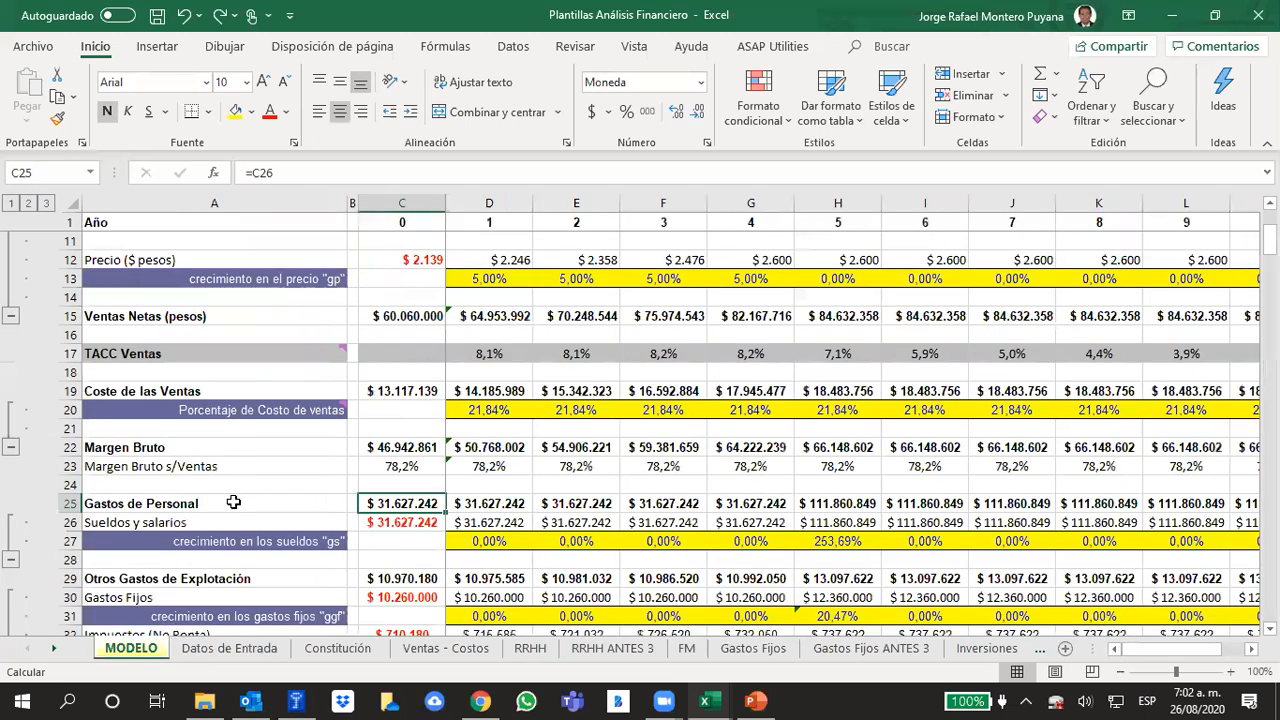
click(386, 467)
click(383, 503)
Review the year 5 personnel expenses and salaries together with the source of the year 5 salary growth "gs"
click(820, 504)
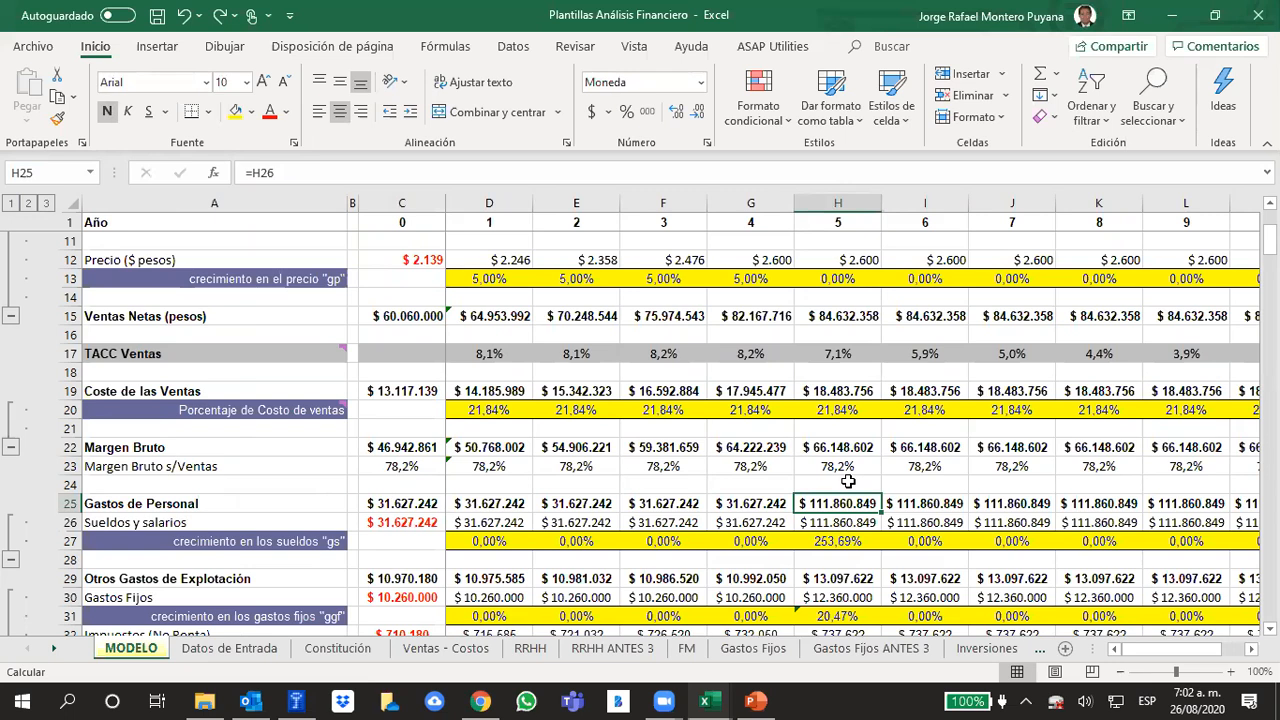
click(830, 523)
click(828, 511)
click(843, 541)
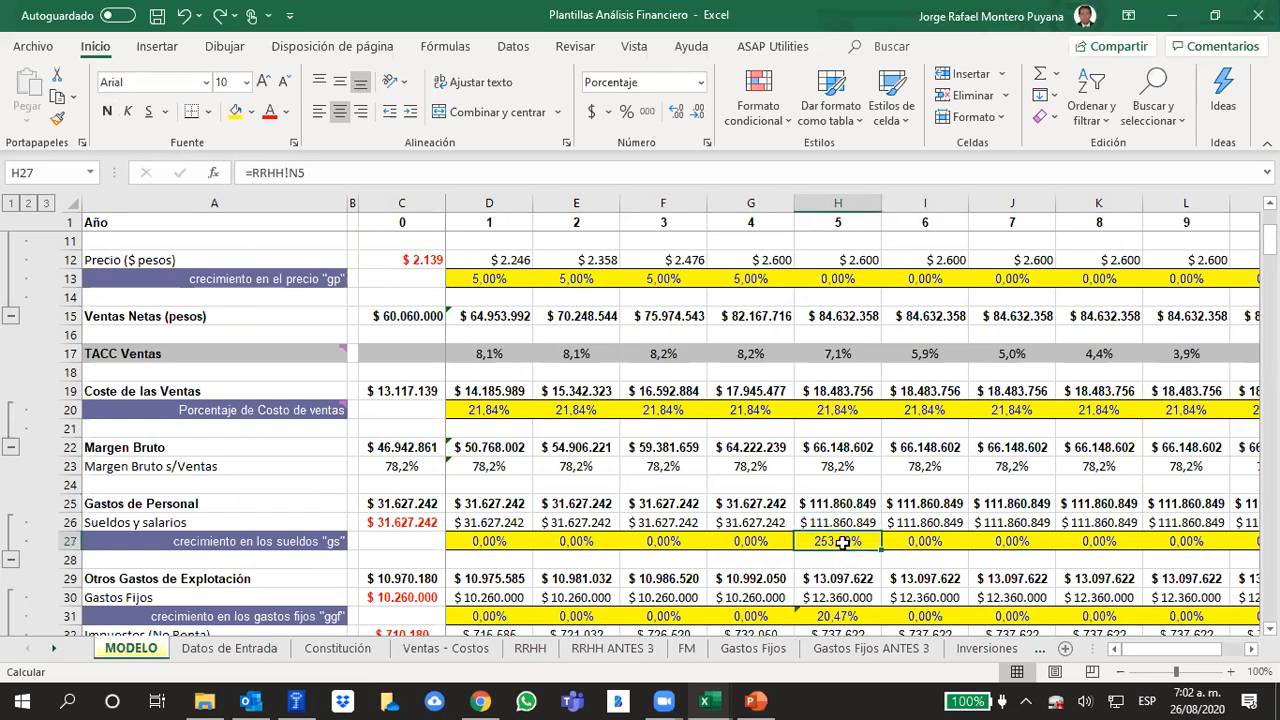
click(875, 473)
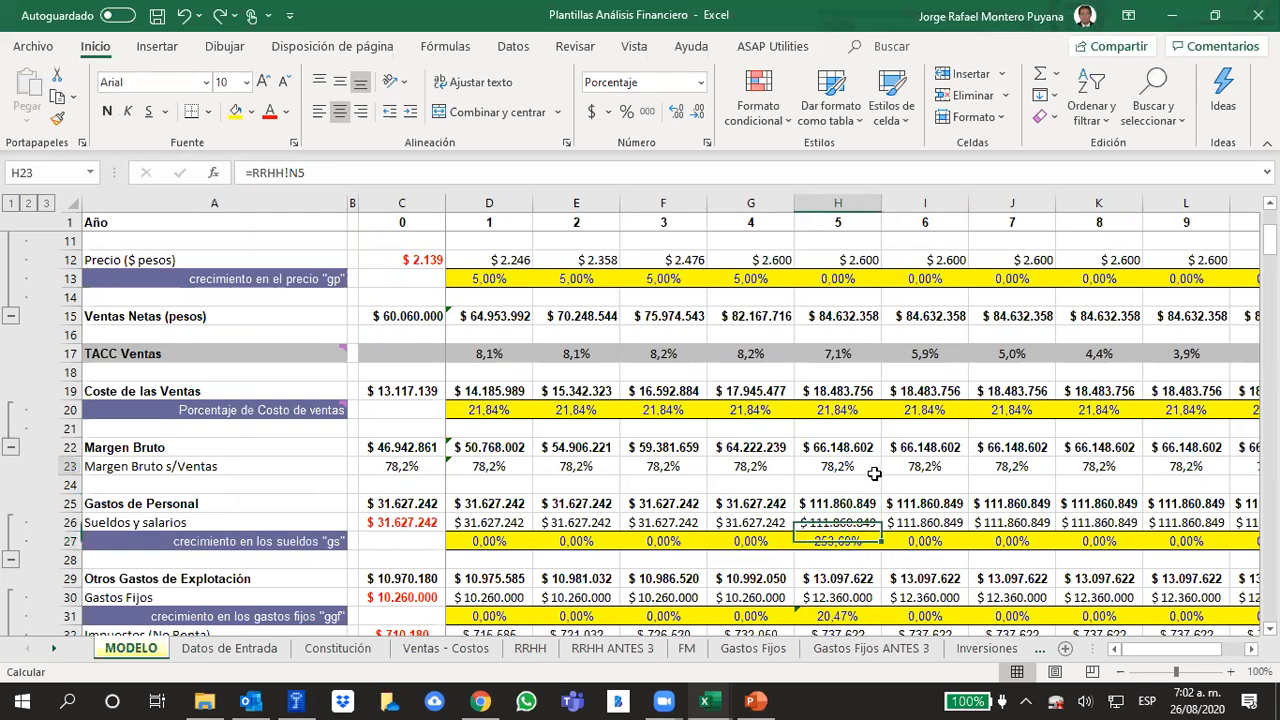
click(840, 541)
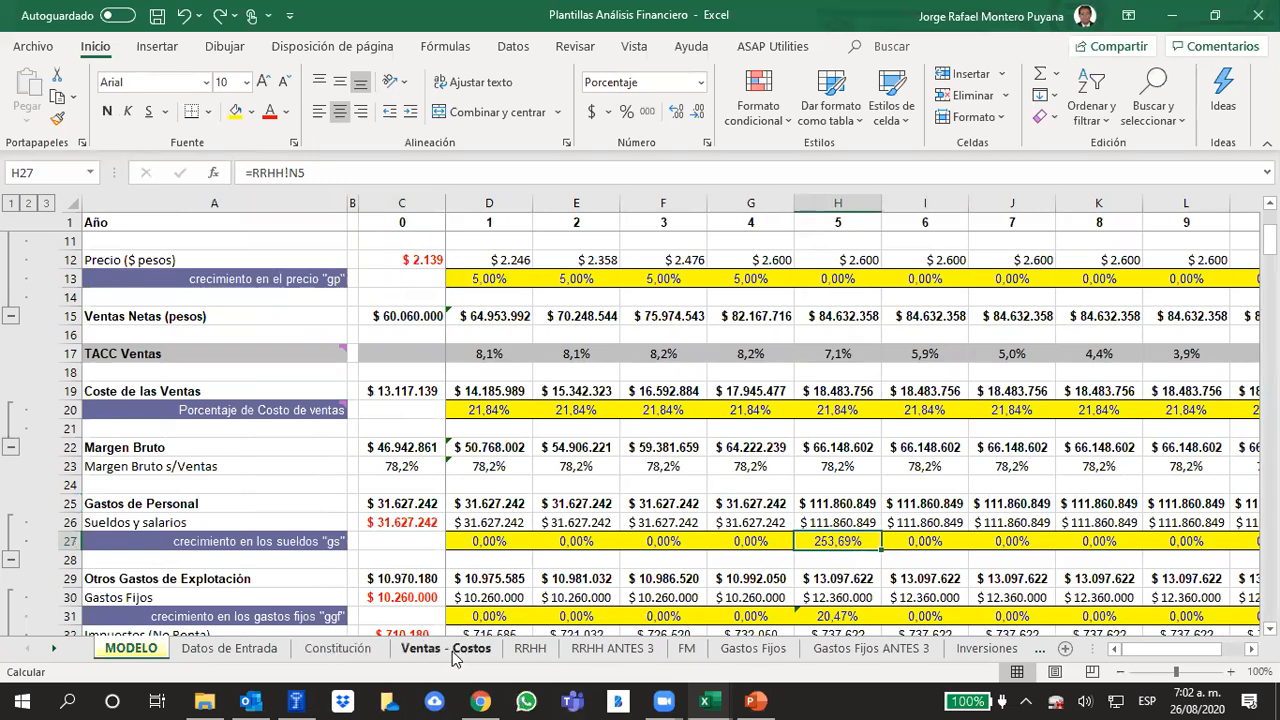
Trace the projected staff growth on the RRHH sheet back to its formula and the consolidated personnel expense total
click(530, 648)
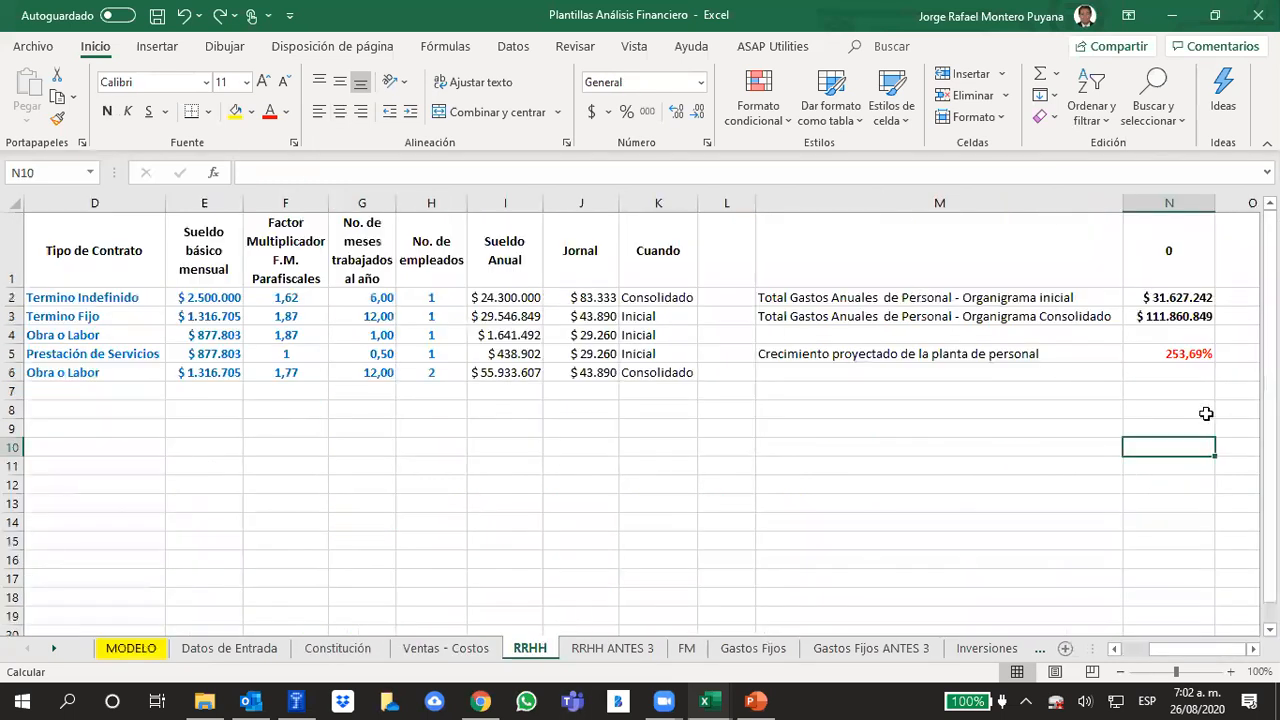
key(Up)
key(Left)
click(1188, 358)
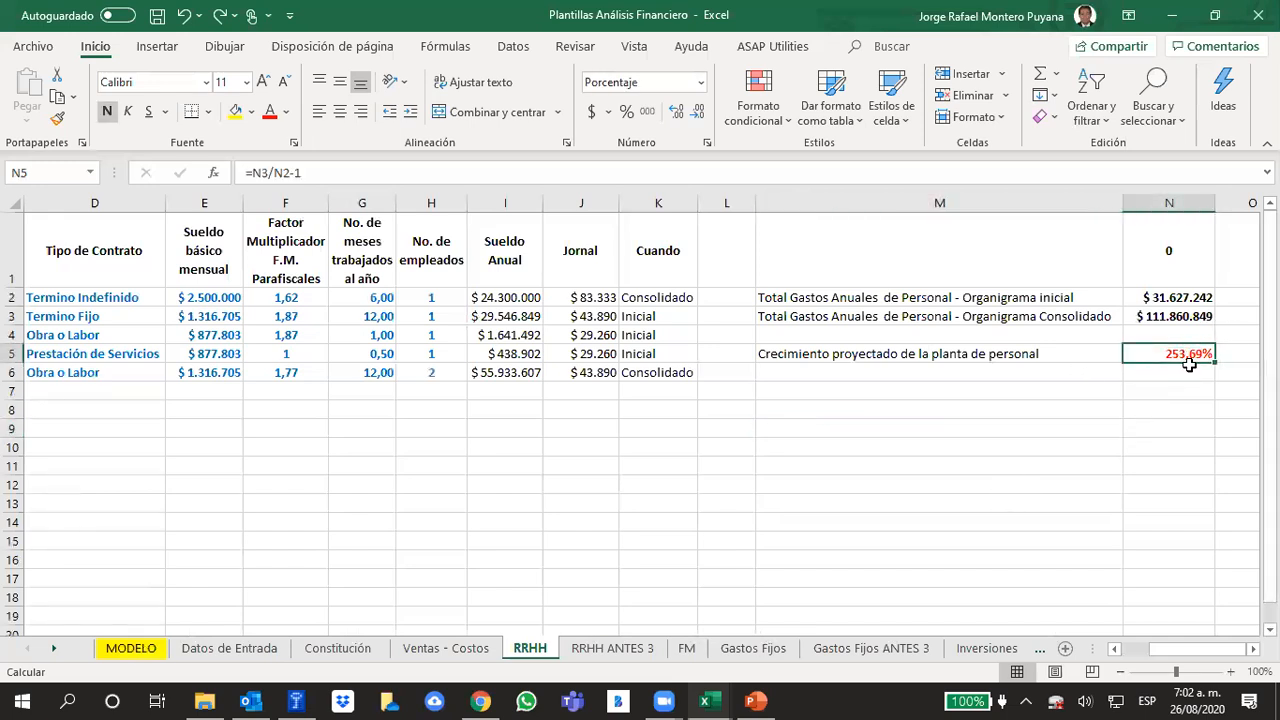
click(1168, 320)
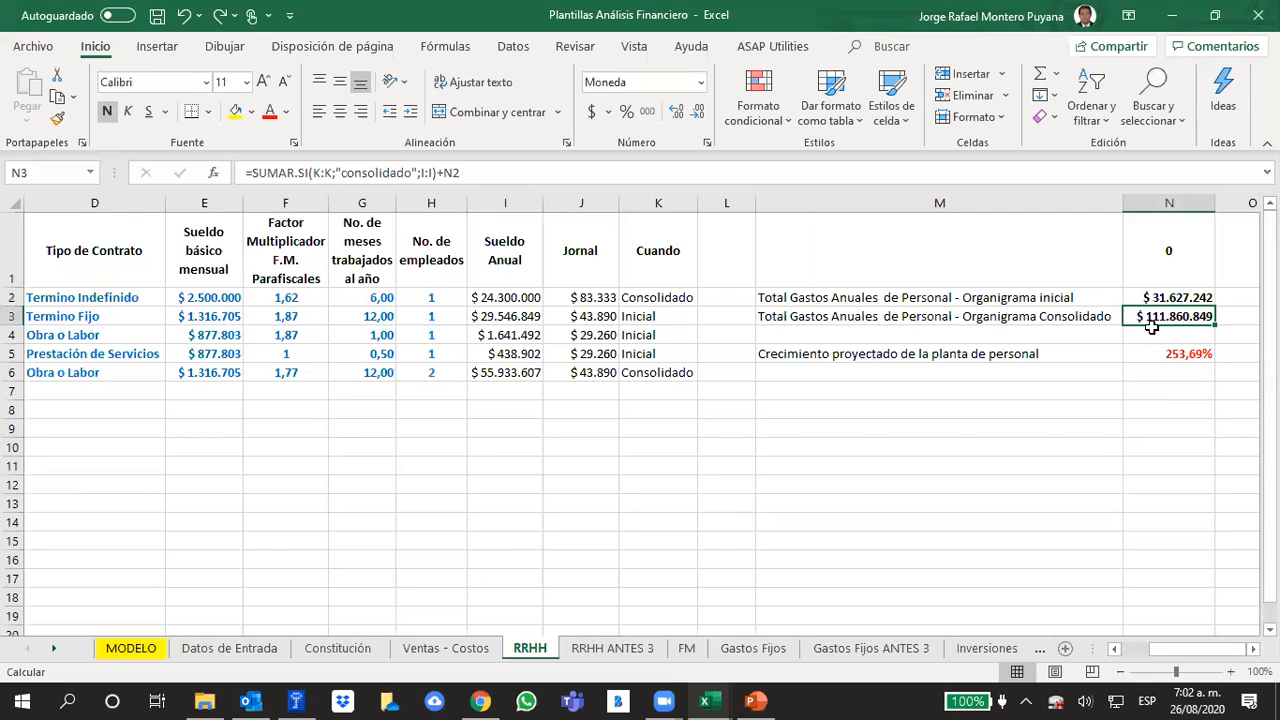
click(1108, 370)
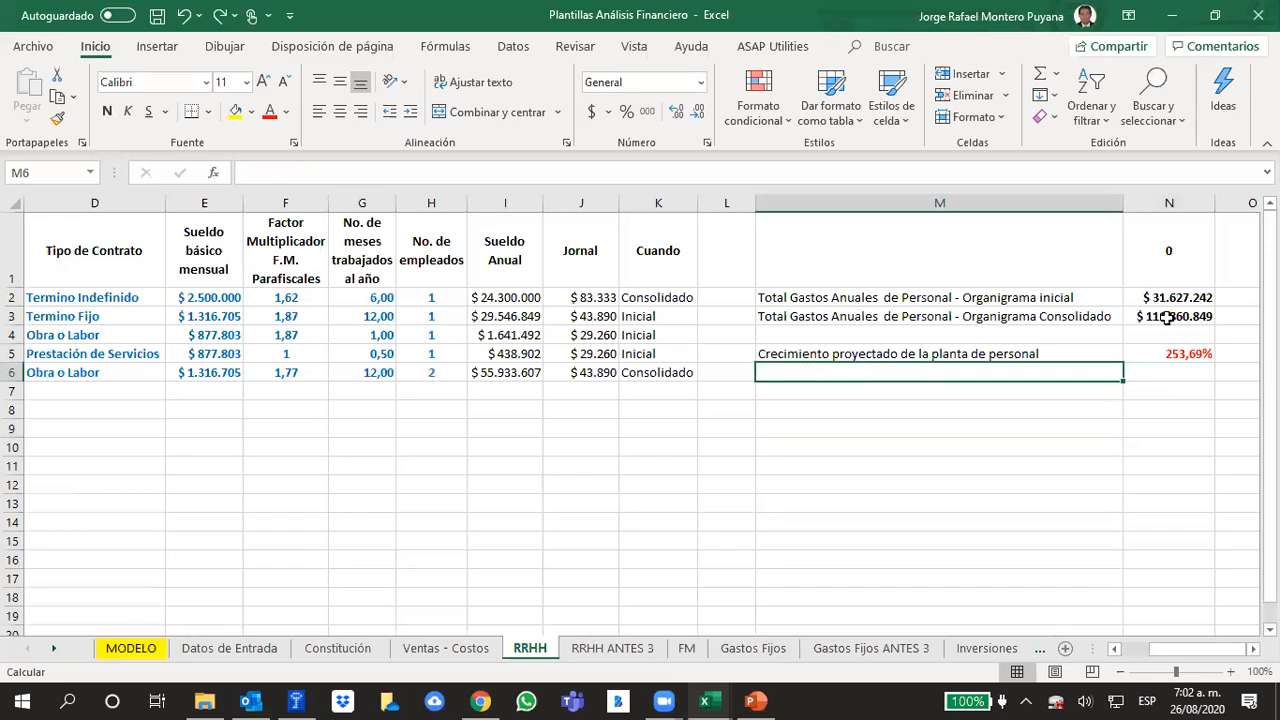
Review the formula for the initial organization chart's annual personnel expenses alongside the RRHH positions and their annual salaries
click(1160, 298)
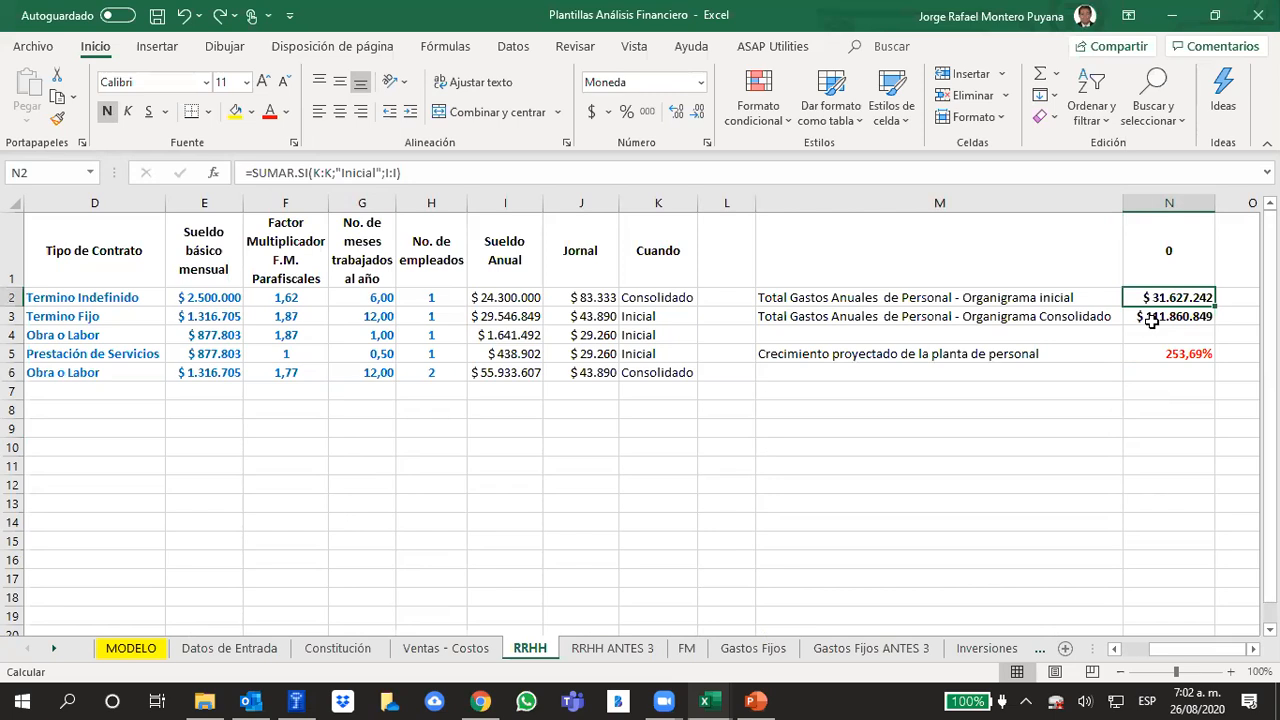
scroll(1230, 660, left, 3)
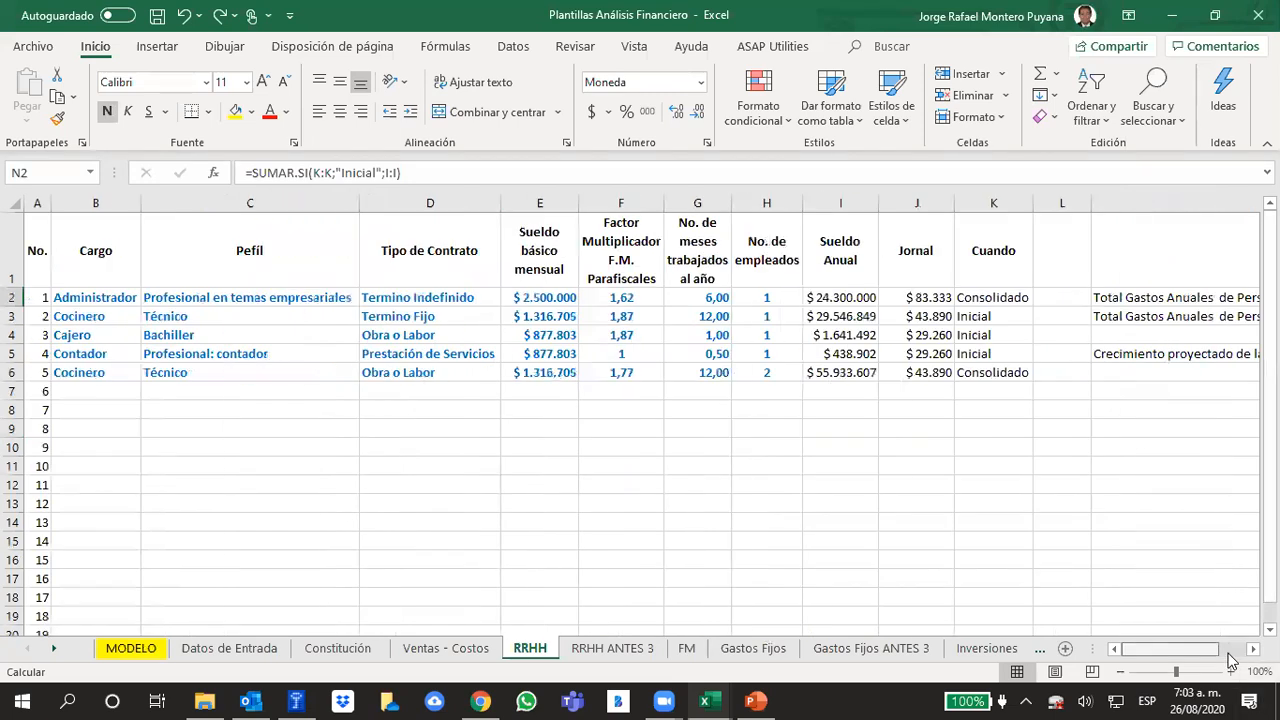
click(870, 421)
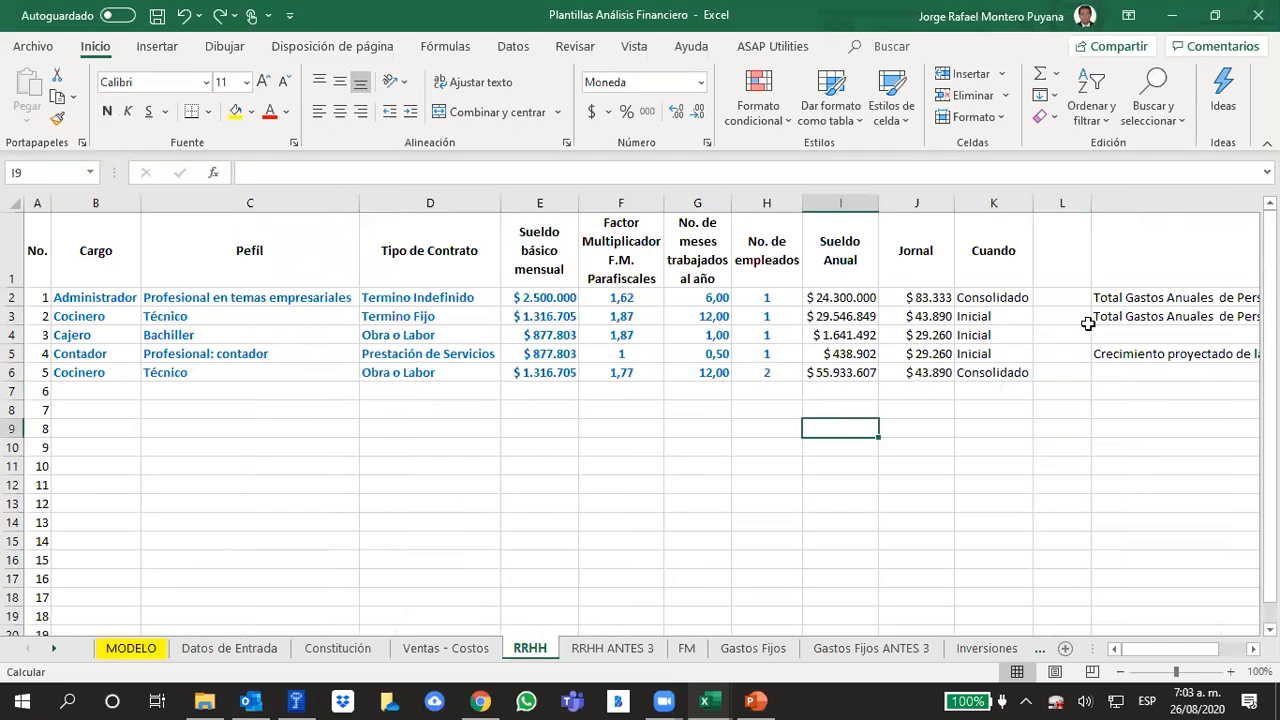
scroll(1147, 652, right, 3)
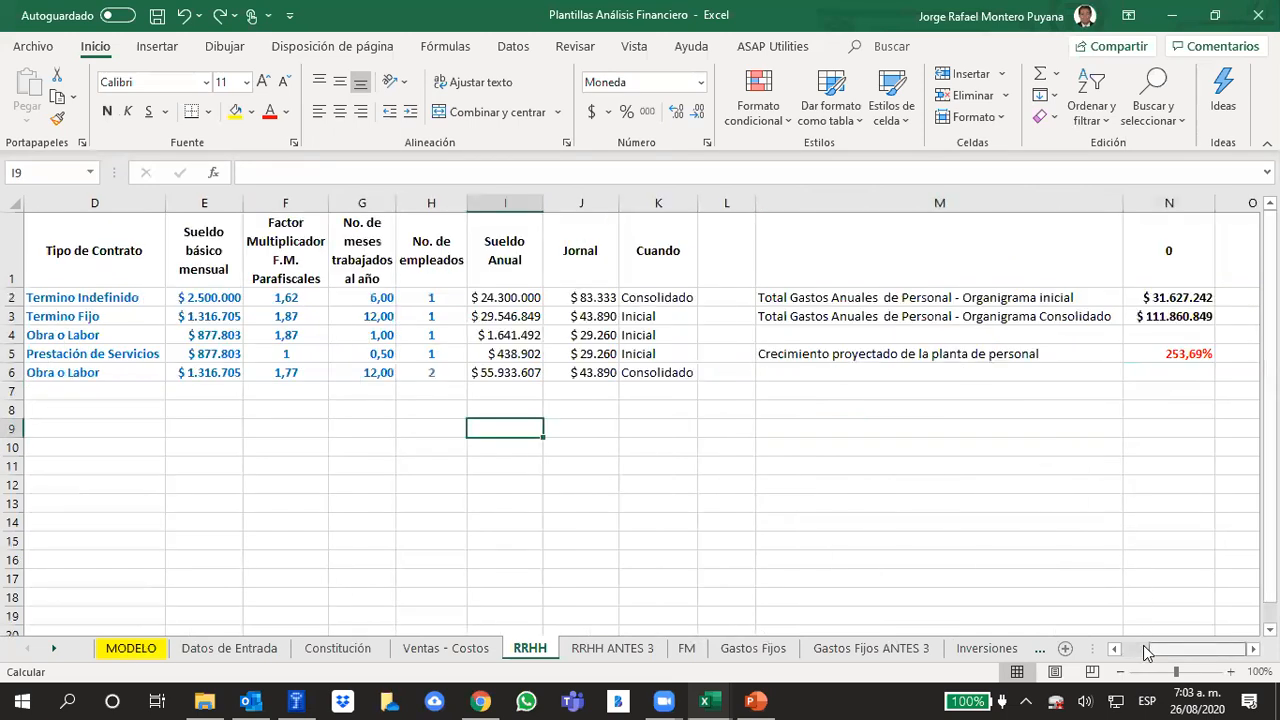
scroll(1147, 652, left, 3)
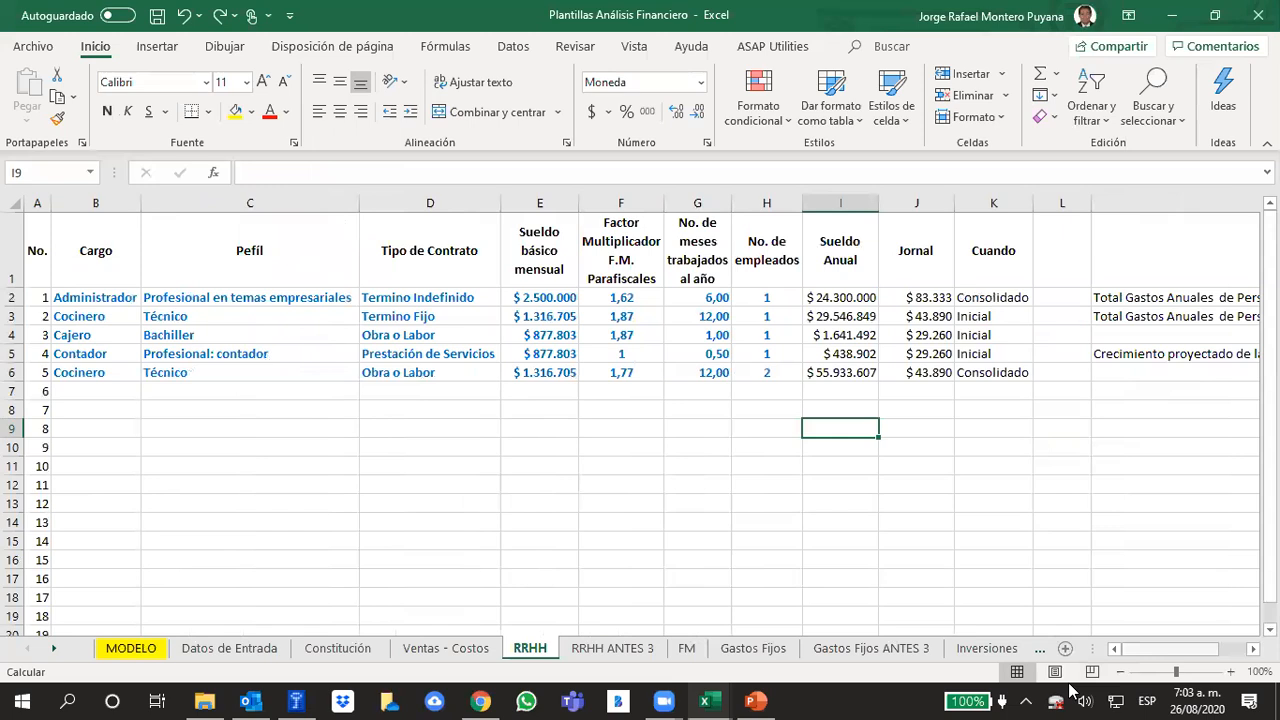
scroll(1074, 650, right, 3)
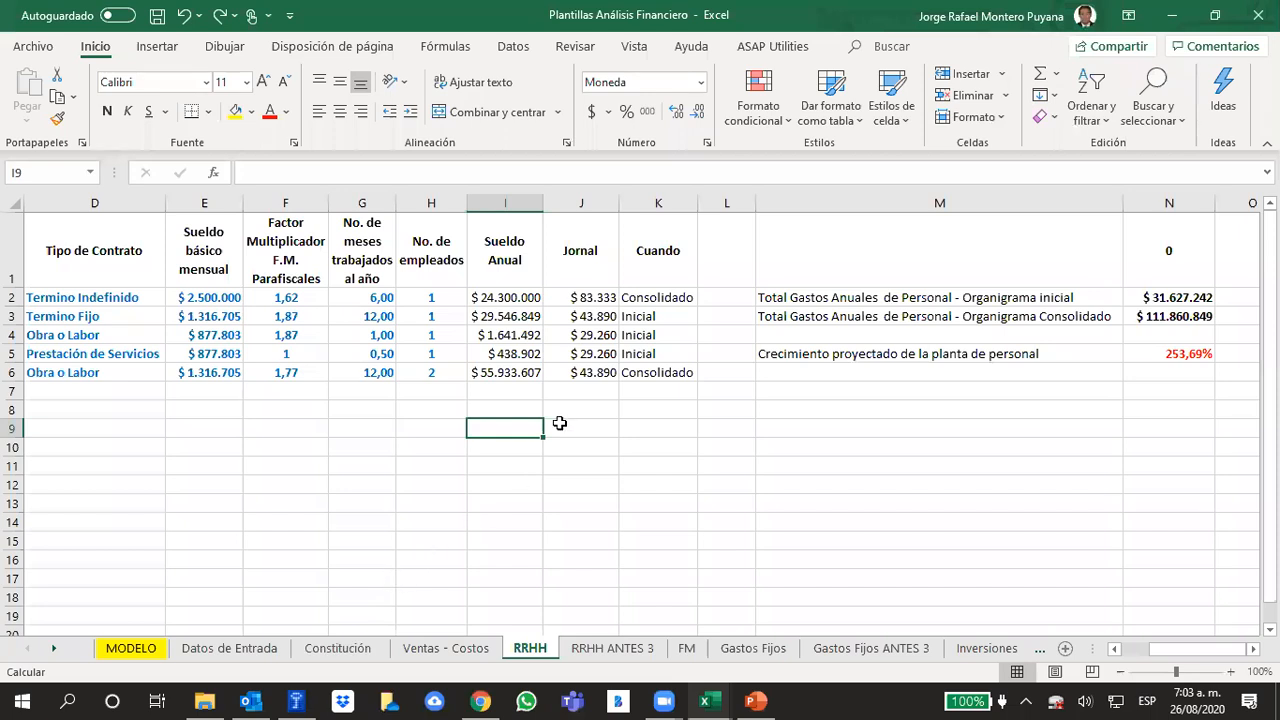
drag(1236, 652, 1206, 650)
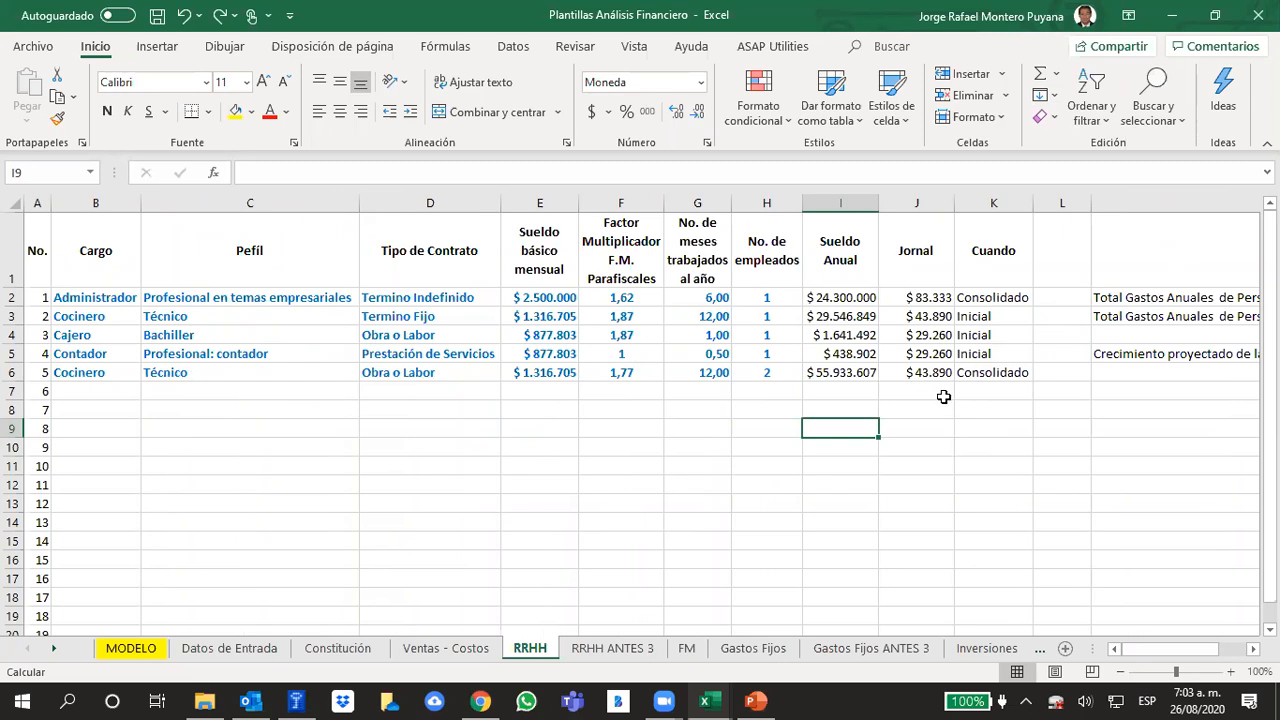
Check the number of employees entered for each position in the RRHH staffing table
click(777, 312)
click(780, 372)
click(775, 353)
click(776, 334)
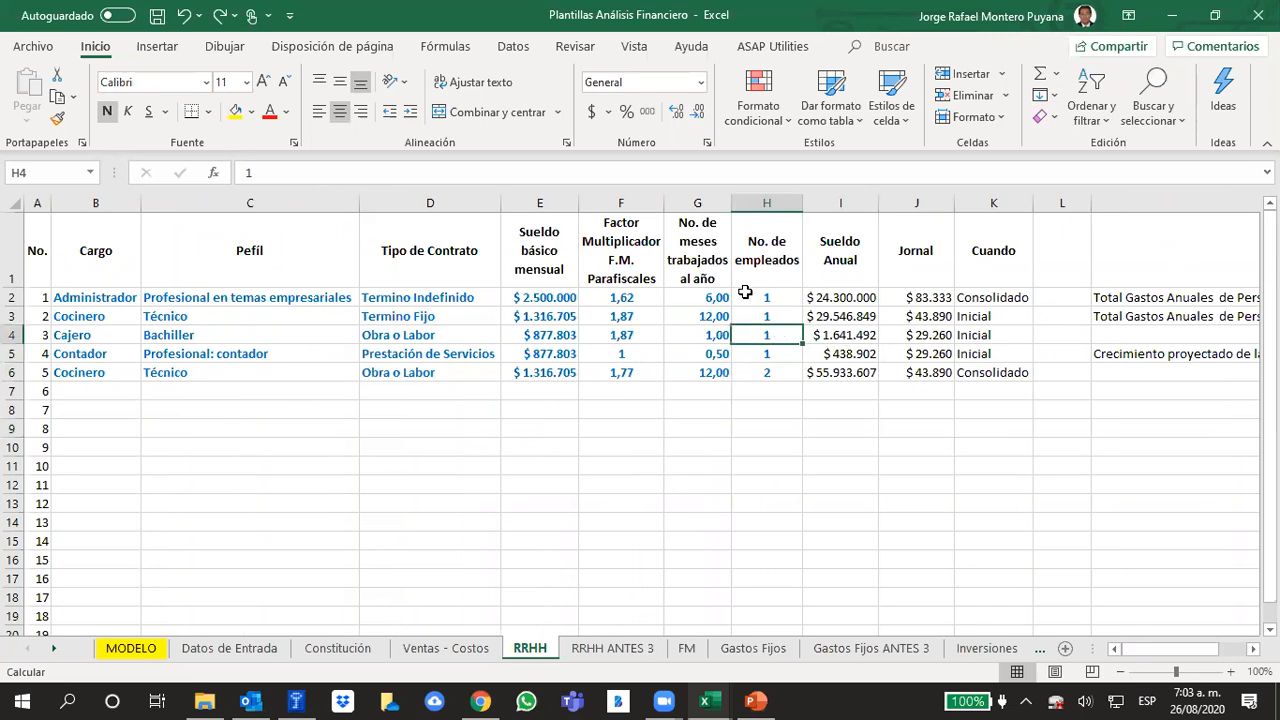
click(745, 295)
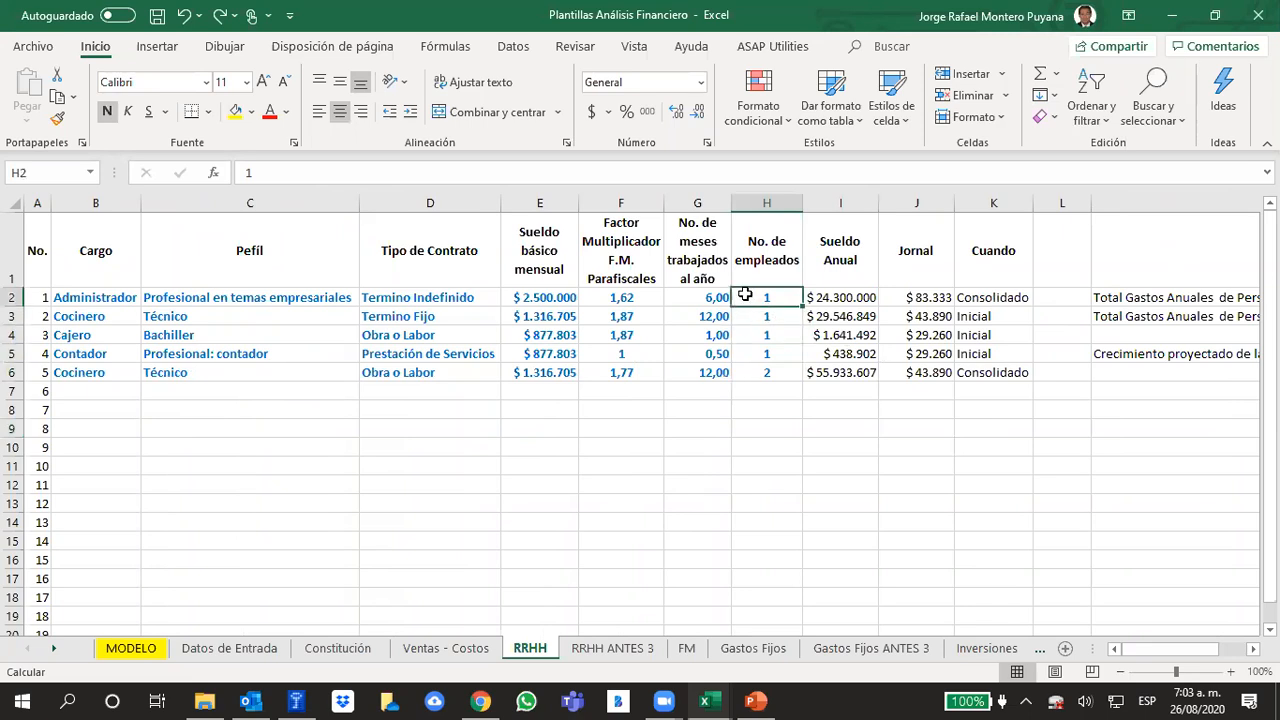
click(929, 430)
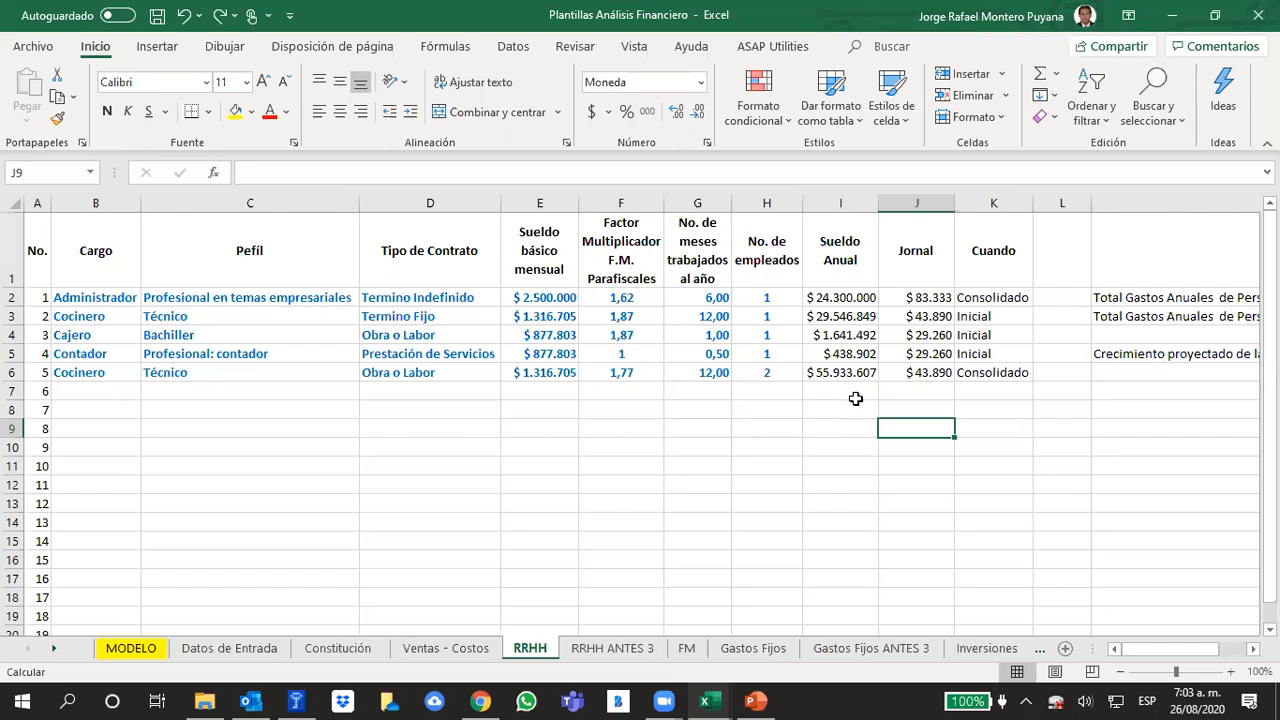
click(997, 528)
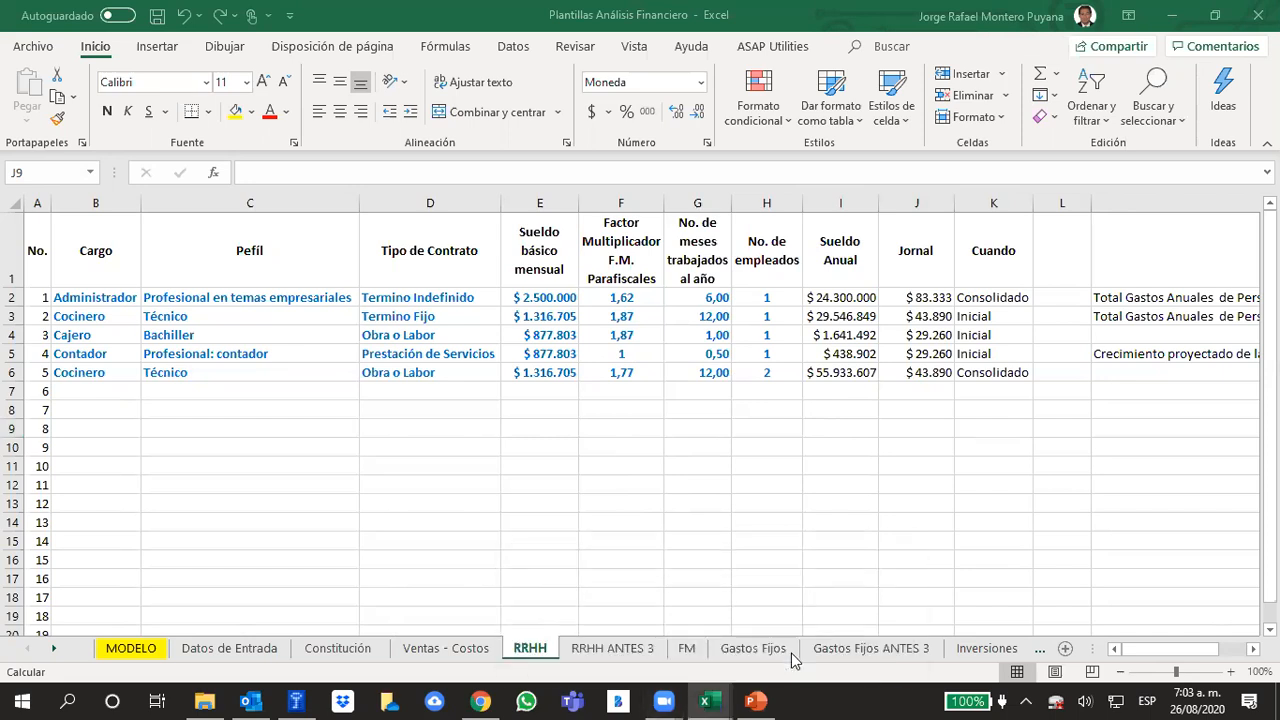
Go to the MODELO sheet and compare the year 5 salary growth "gs" with that year's personnel expenses and salaries
click(131, 649)
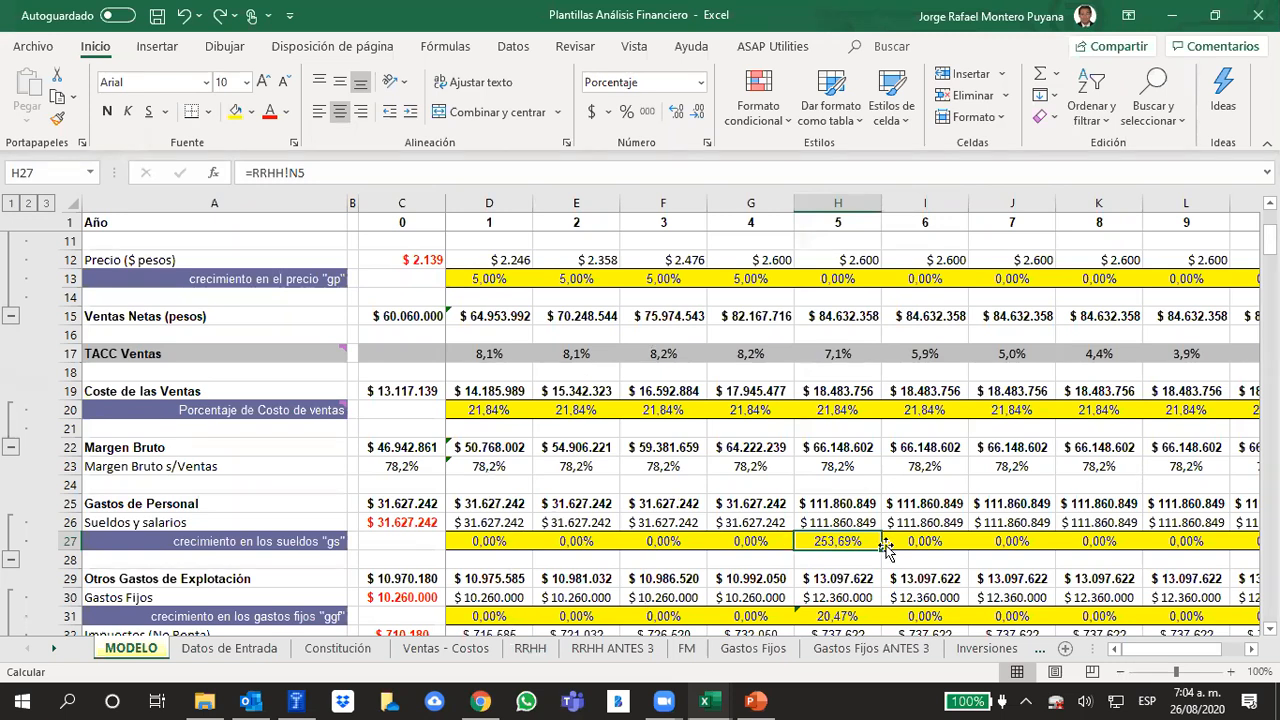
click(859, 564)
click(850, 541)
drag(826, 503, 822, 527)
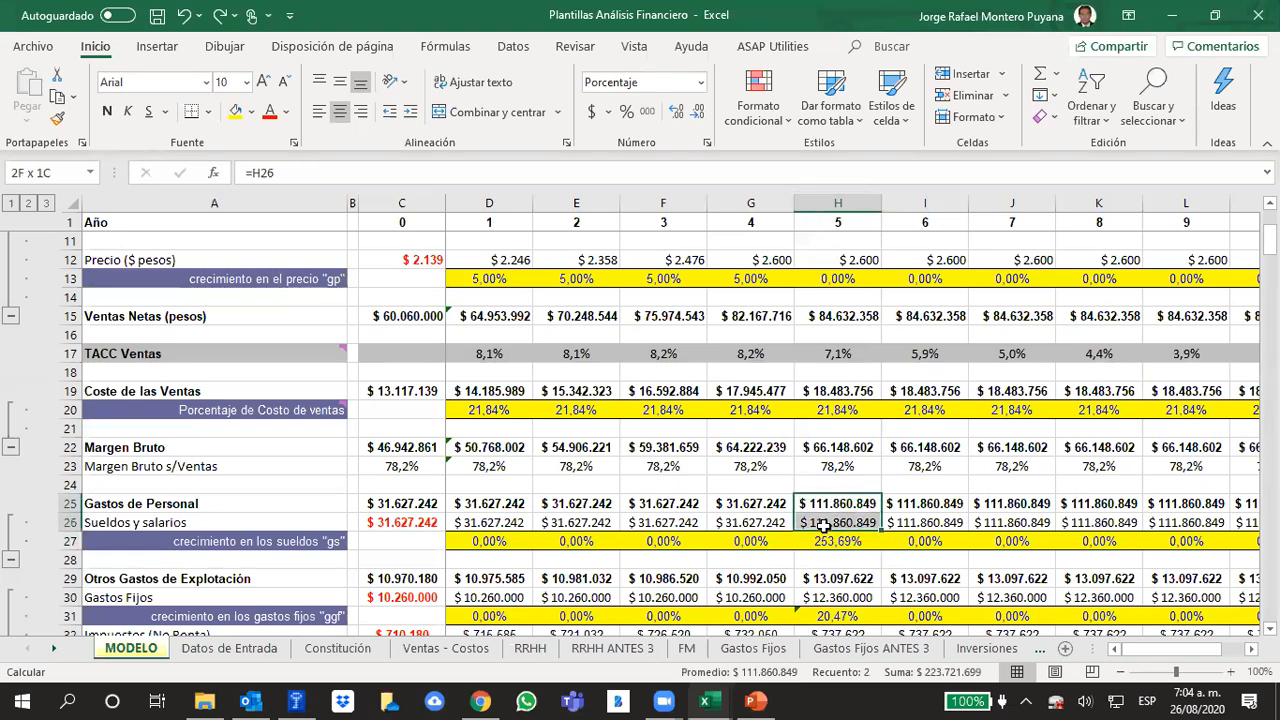
Check the year 0 daily units and try a year 2 growth in units sold "gv" of 50%
scroll(798, 526, up, 3)
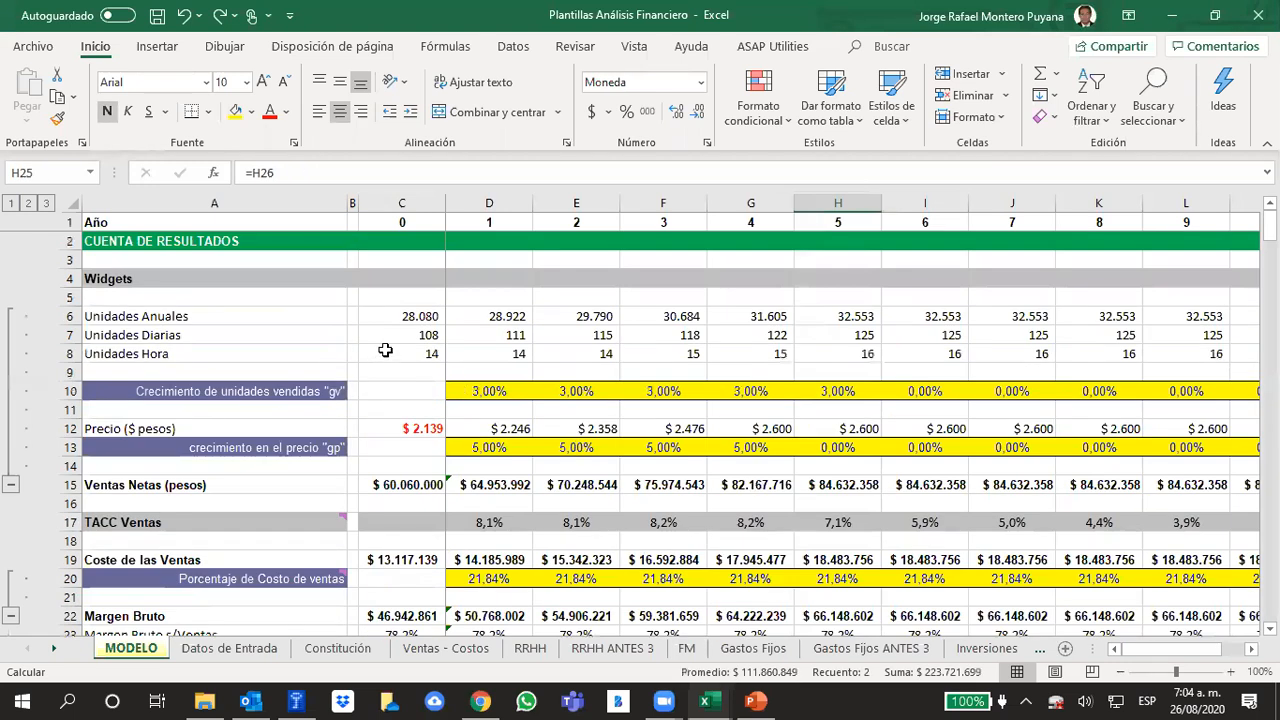
click(428, 336)
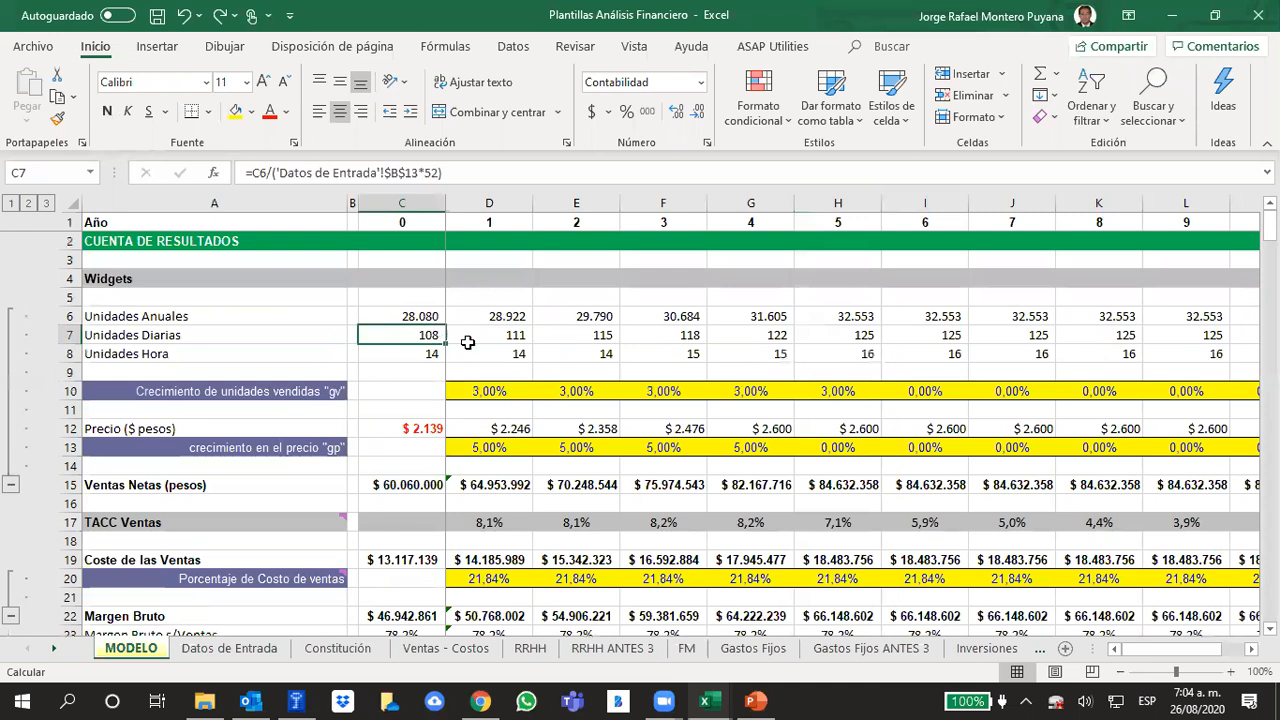
click(596, 393)
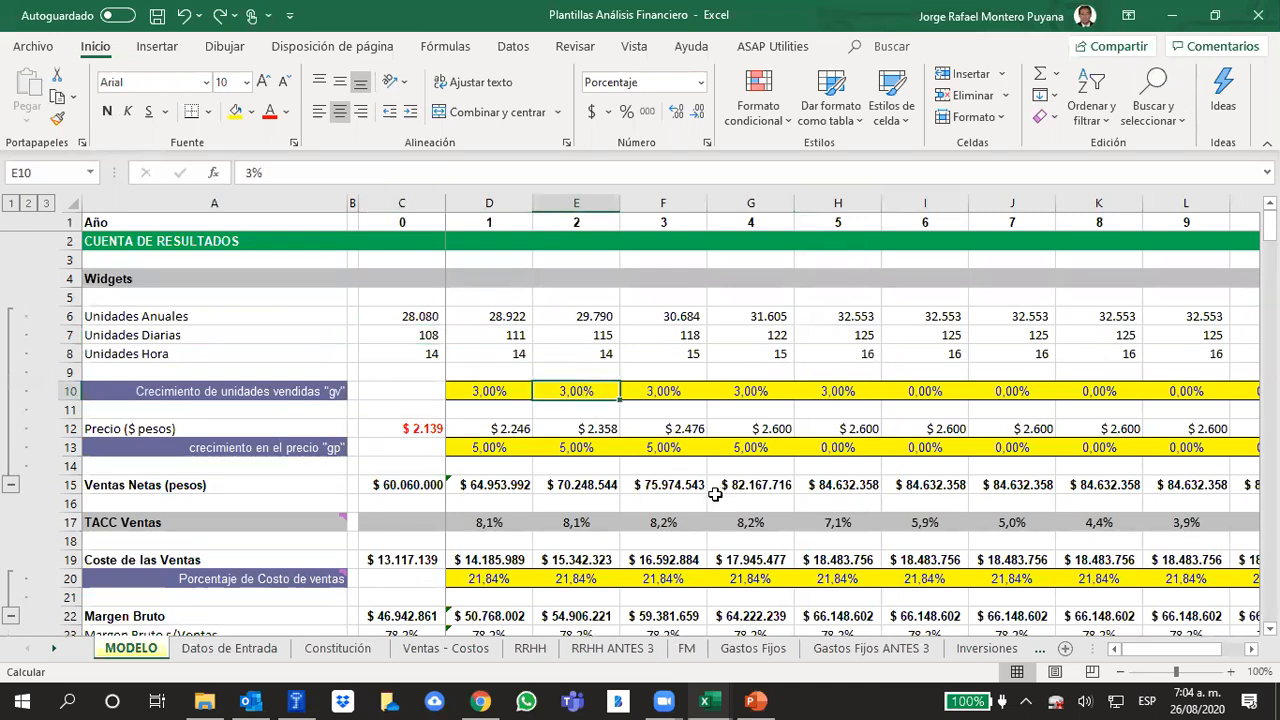
key(Left)
key(Right)
key(Up)
key(Down)
key(Up)
key(Up)
key(Down)
key(Down)
text(50)
key(ctrl+Return)
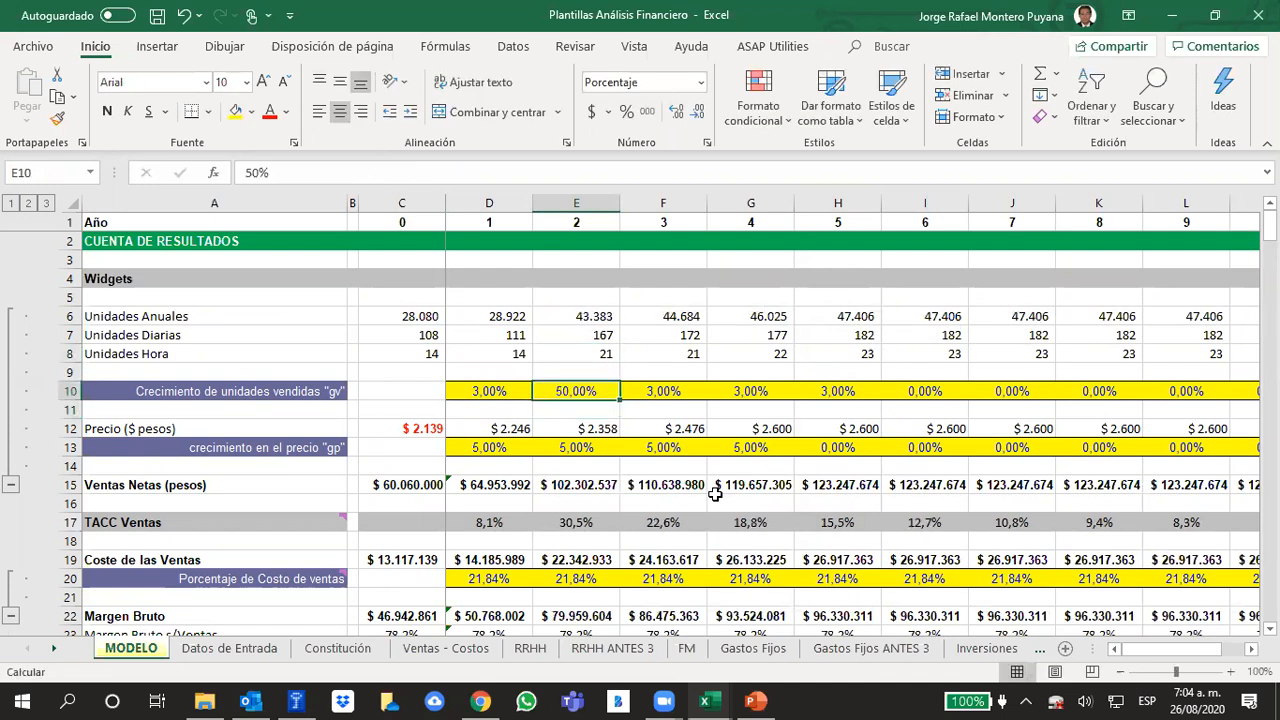
Try 100% and 95% as the year 2 growth in units sold
text(100)
key(Return)
key(Up)
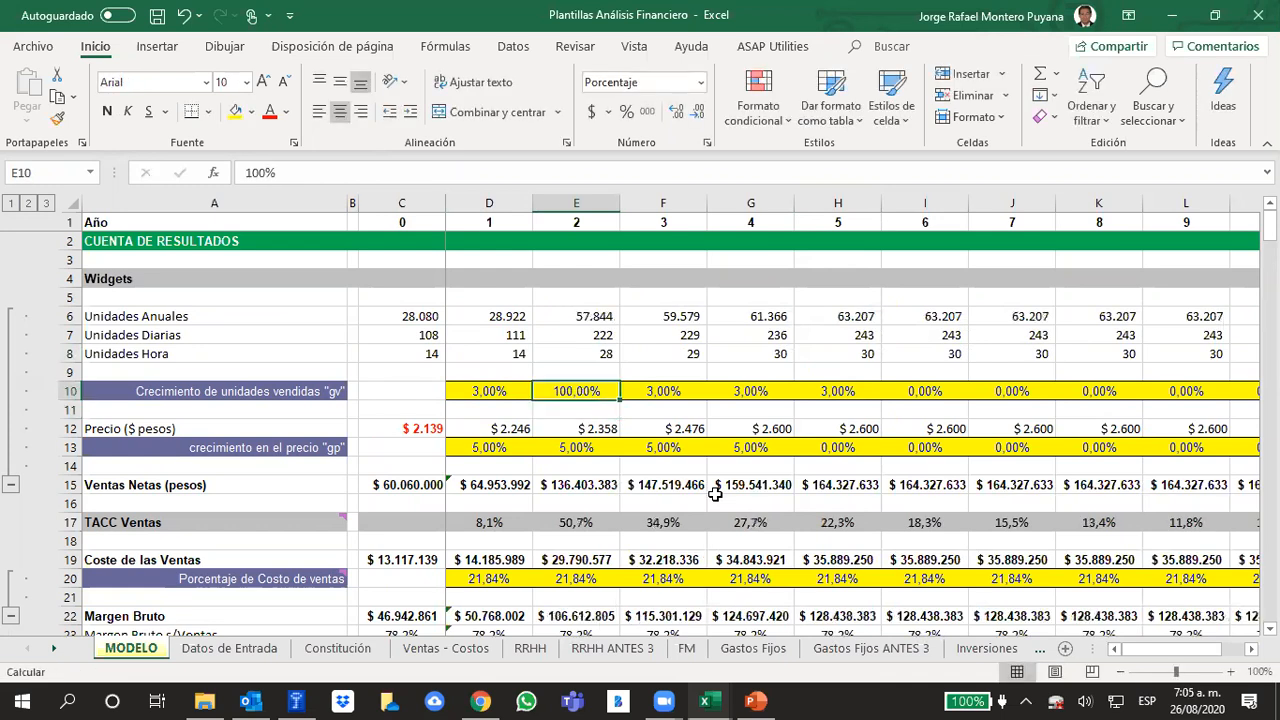
text(95)
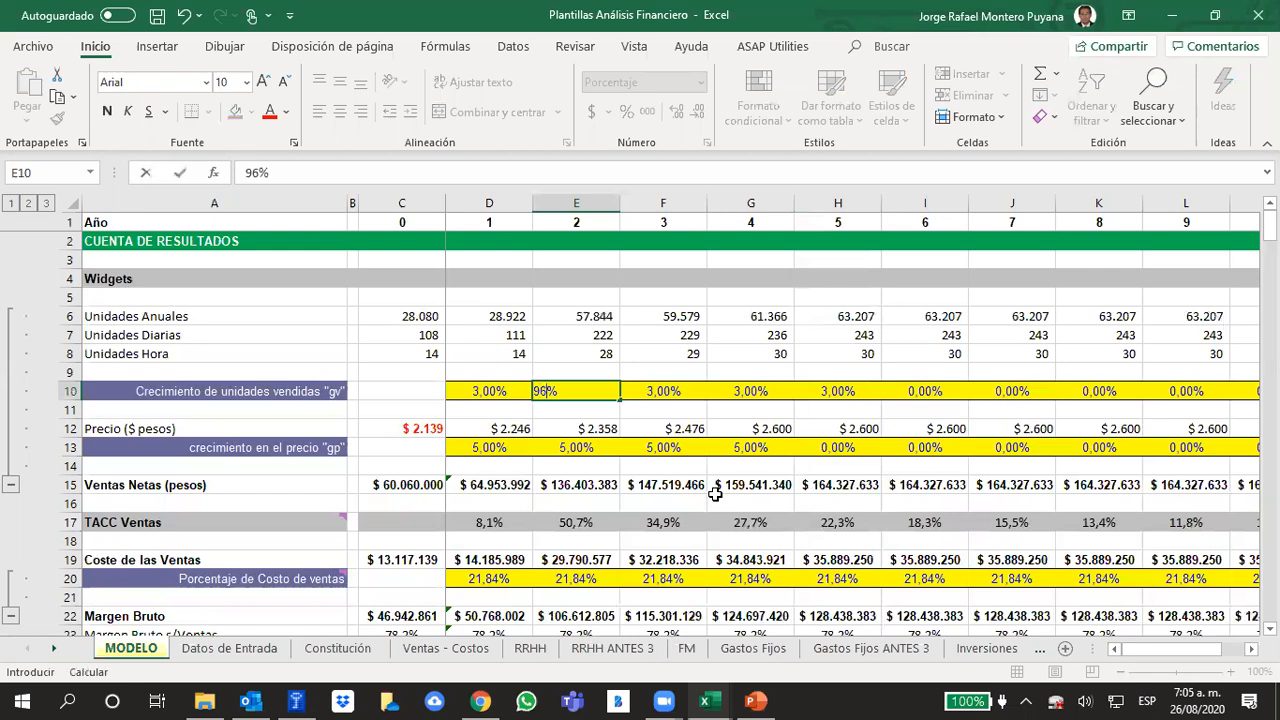
key(Return)
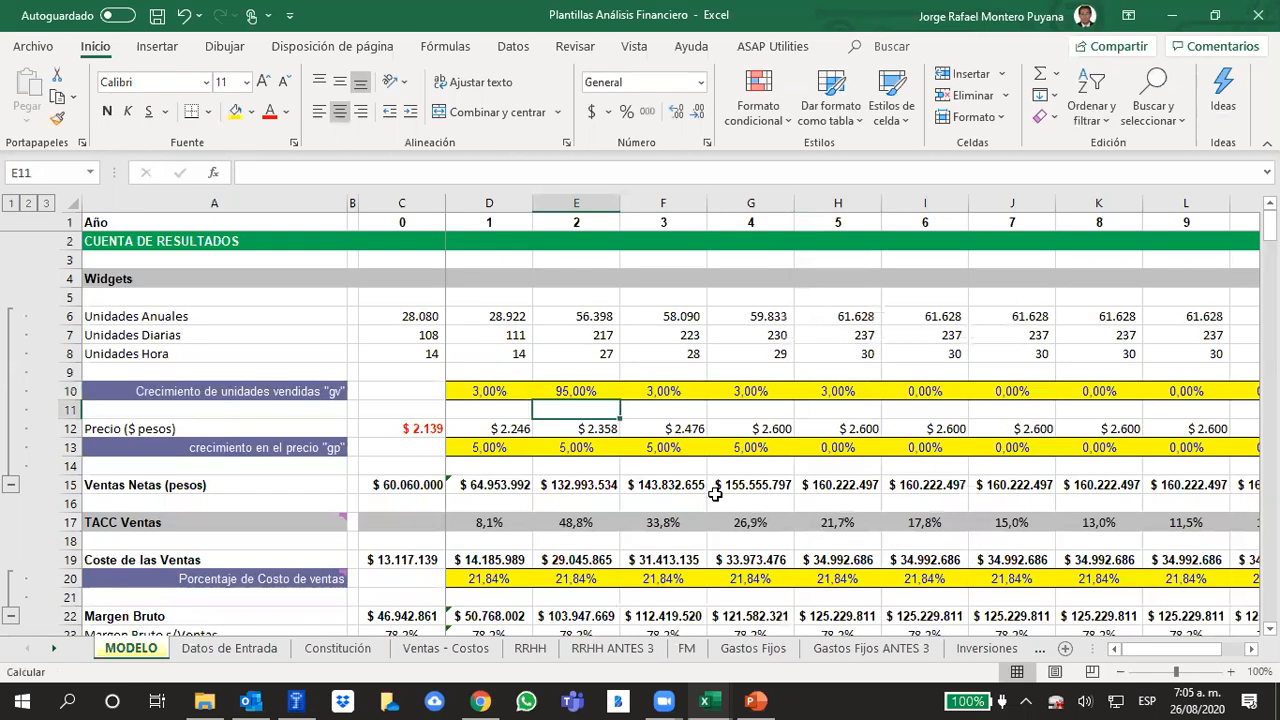
Compare the daily units of year 0 with those projected for years 1 to 5
key(Up)
key(Up)
key(Up)
key(Up)
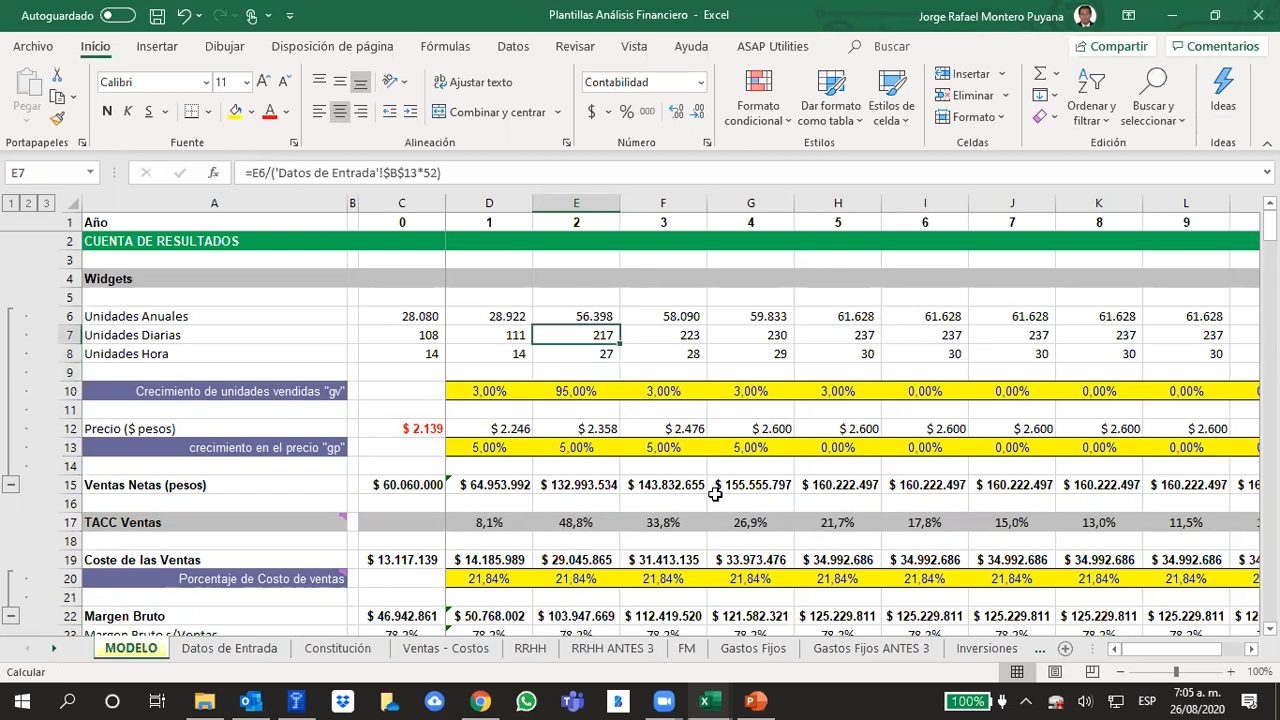
key(Left)
key(Left)
key(Right)
key(Right)
key(Left)
key(Left)
key(Left)
key(Left)
key(Right)
key(Right)
key(Right)
key(Right)
key(Right)
key(Left)
key(Left)
key(Right)
key(Right)
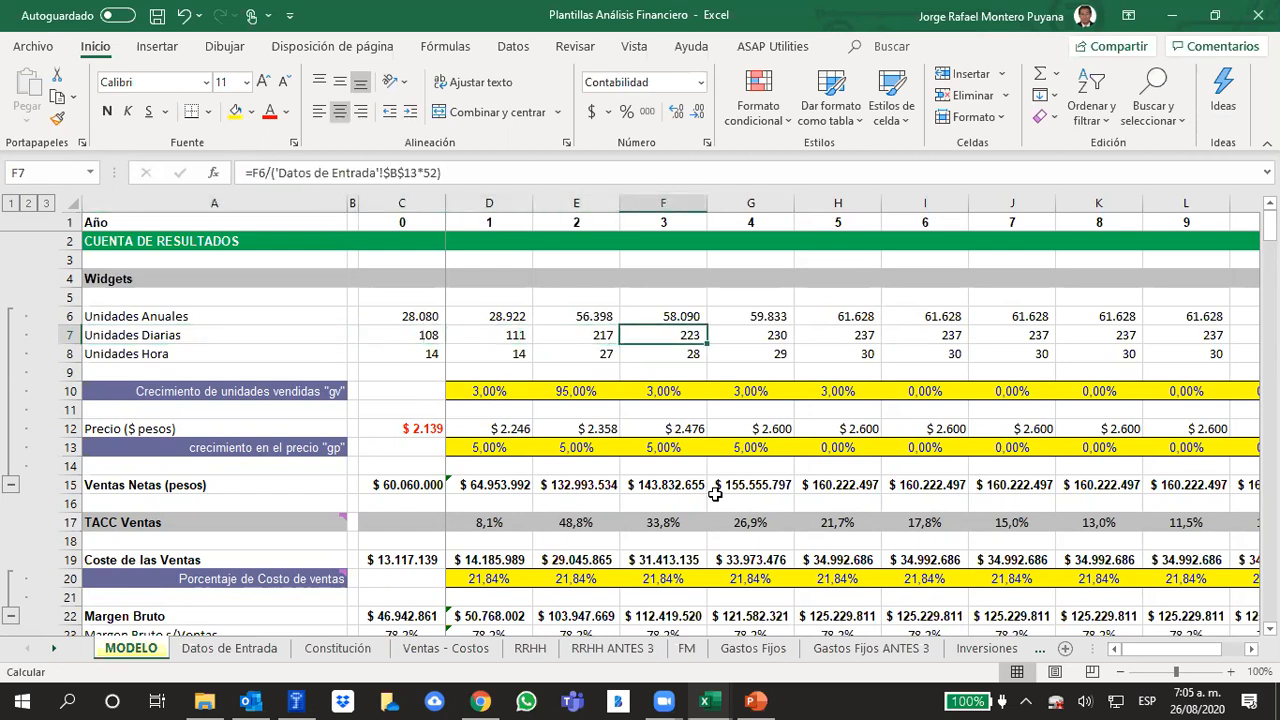
key(Right)
key(Right)
key(Left)
key(Left)
key(Left)
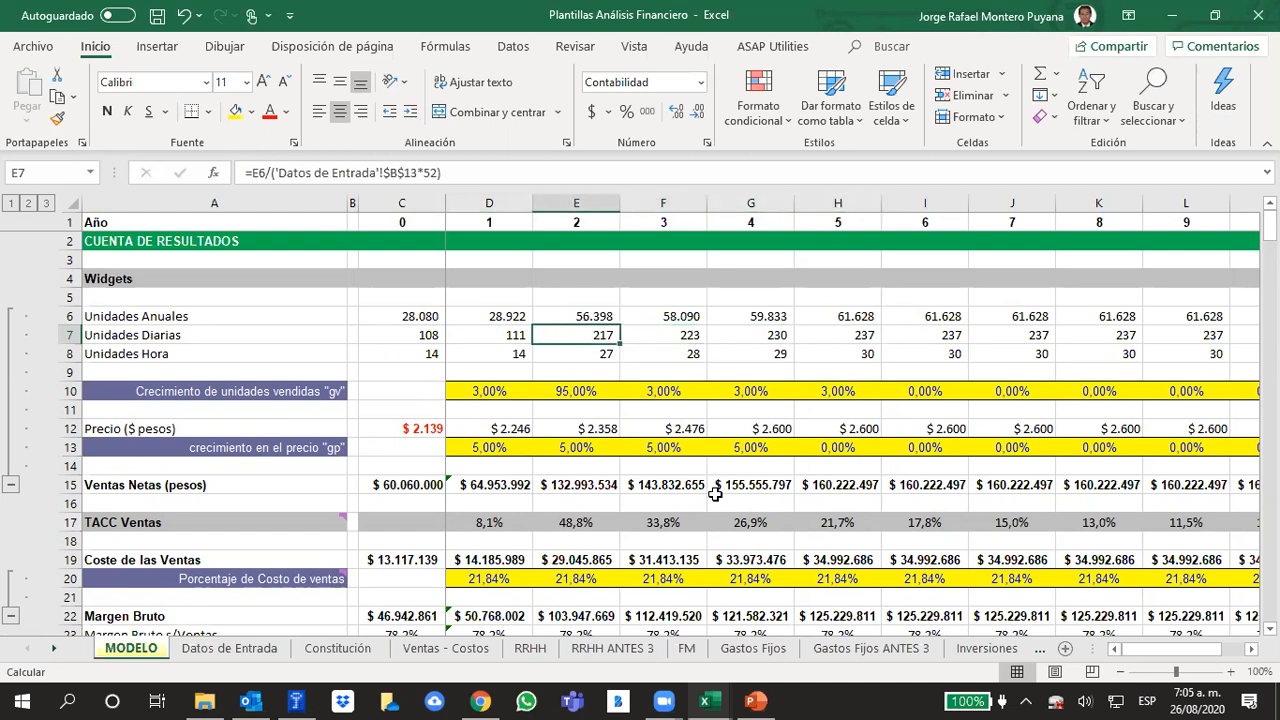
key(Right)
key(Right)
key(Left)
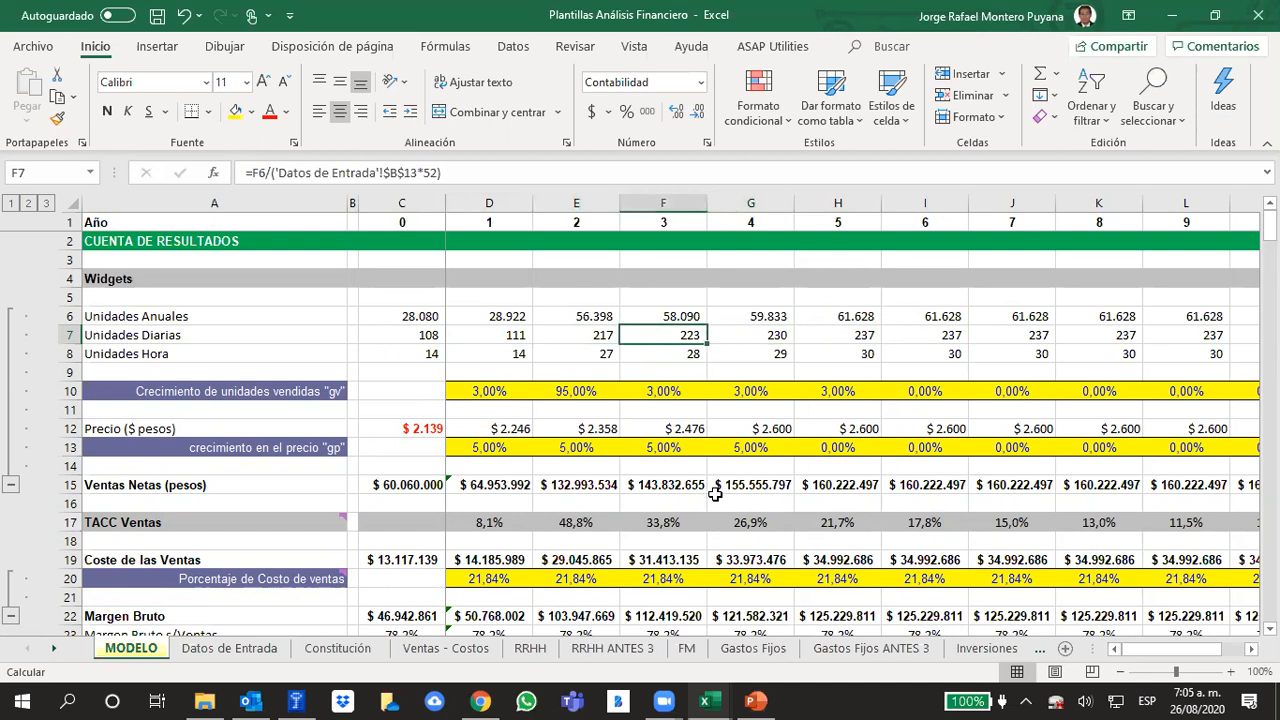
Set the year 2 growth in units sold back to 3%
key(Down)
key(Down)
key(Left)
key(Down)
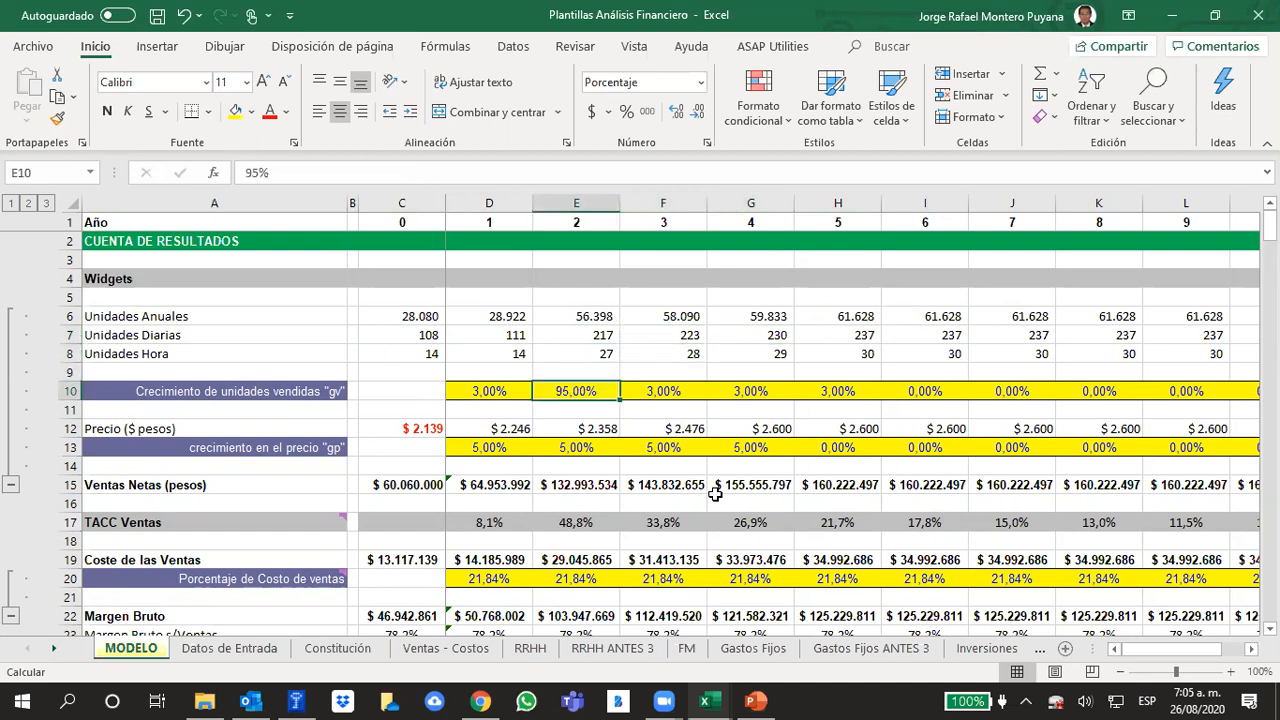
text(3)
key(Tab)
Try 95%, 90% and 89% as the year 3 growth in units sold
text(95)
key(Tab)
key(Left)
text(90)
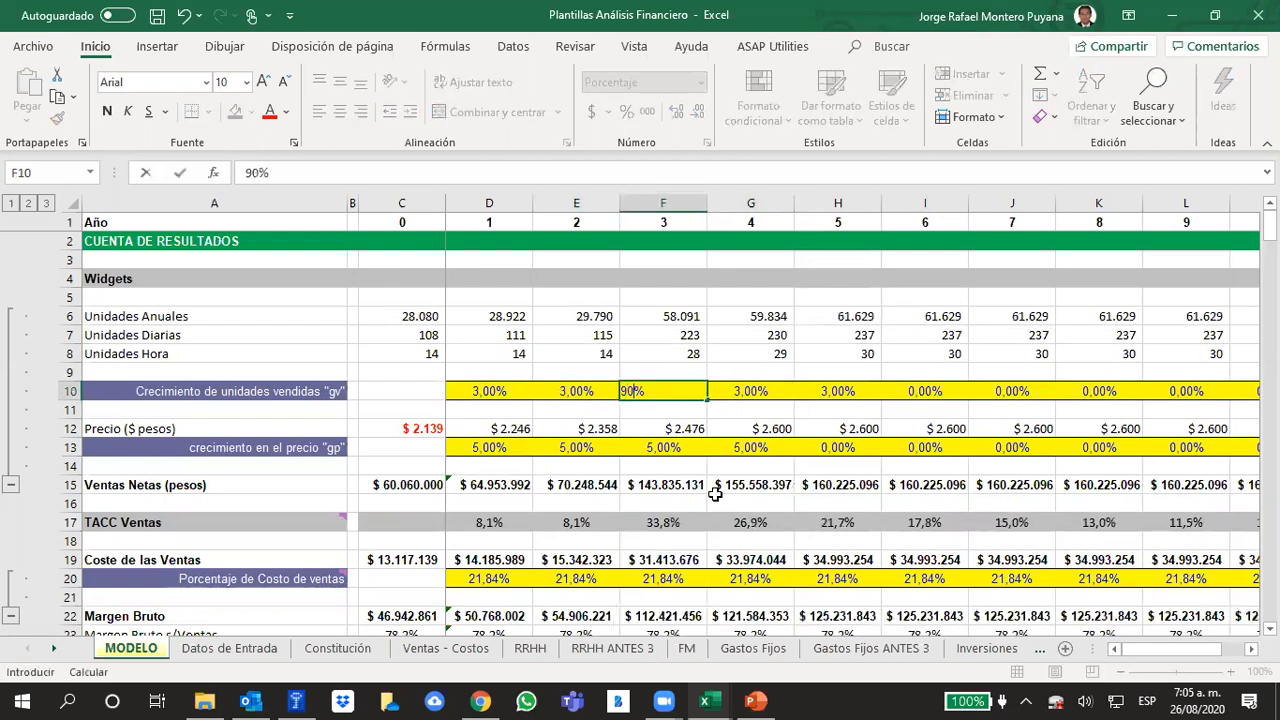
key(Return)
key(Up)
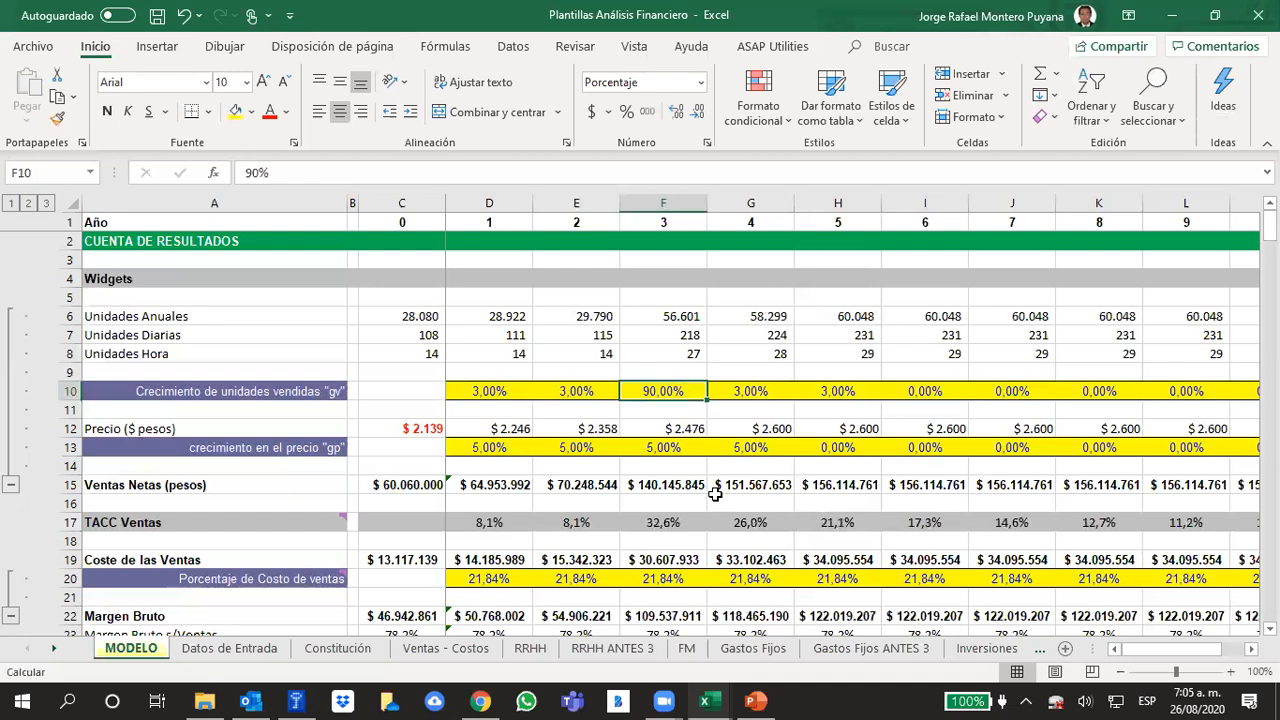
text(89)
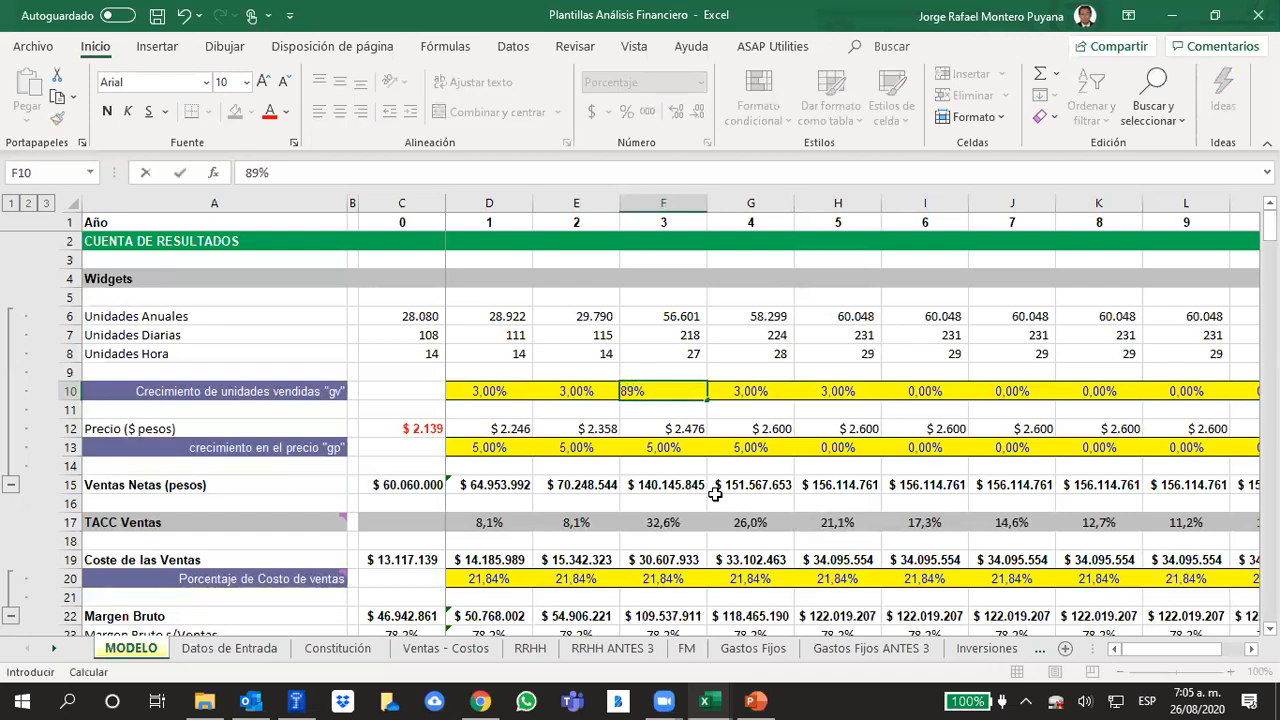
key(Return)
key(Up)
Set the year 3 growth in units sold "gv" to 88% and check that year's daily units
text(88)
key(Return)
key(Up)
key(Up)
key(Up)
key(Up)
key(Down)
key(Down)
key(Down)
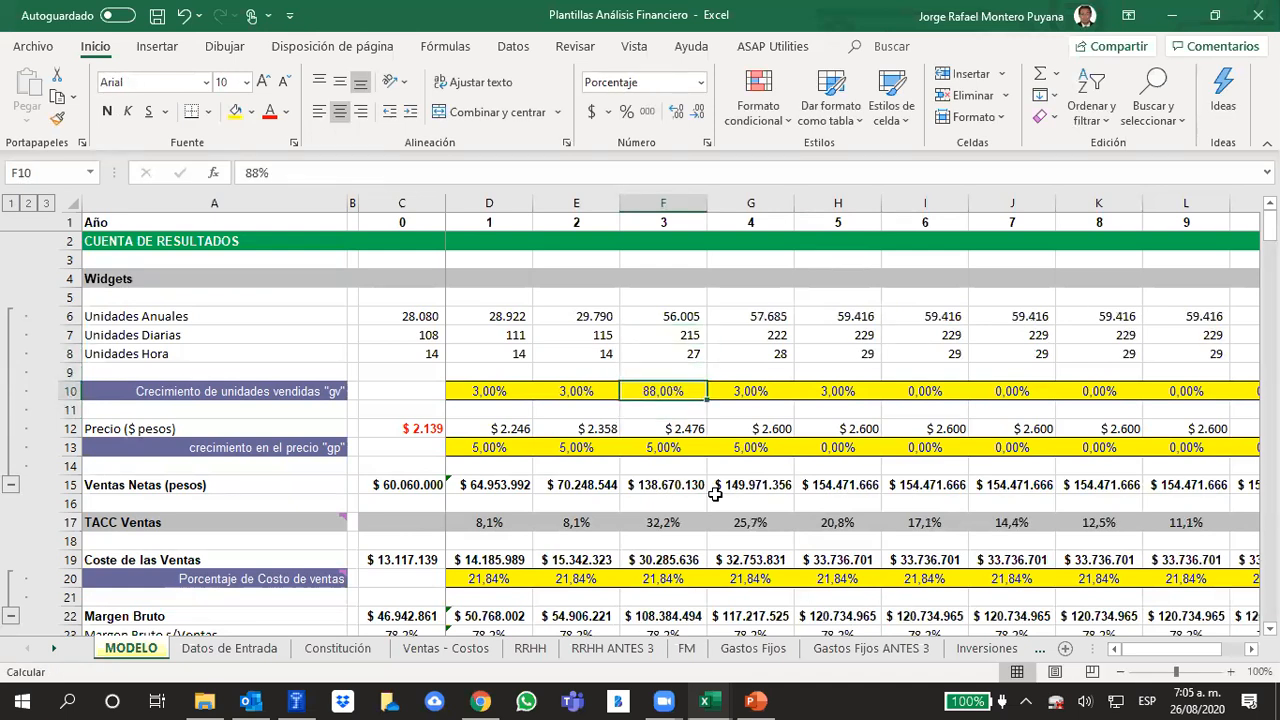
Compare the projected units of year 5 with the daily units of year 0
key(Right)
key(Right)
key(Up)
key(Up)
key(Up)
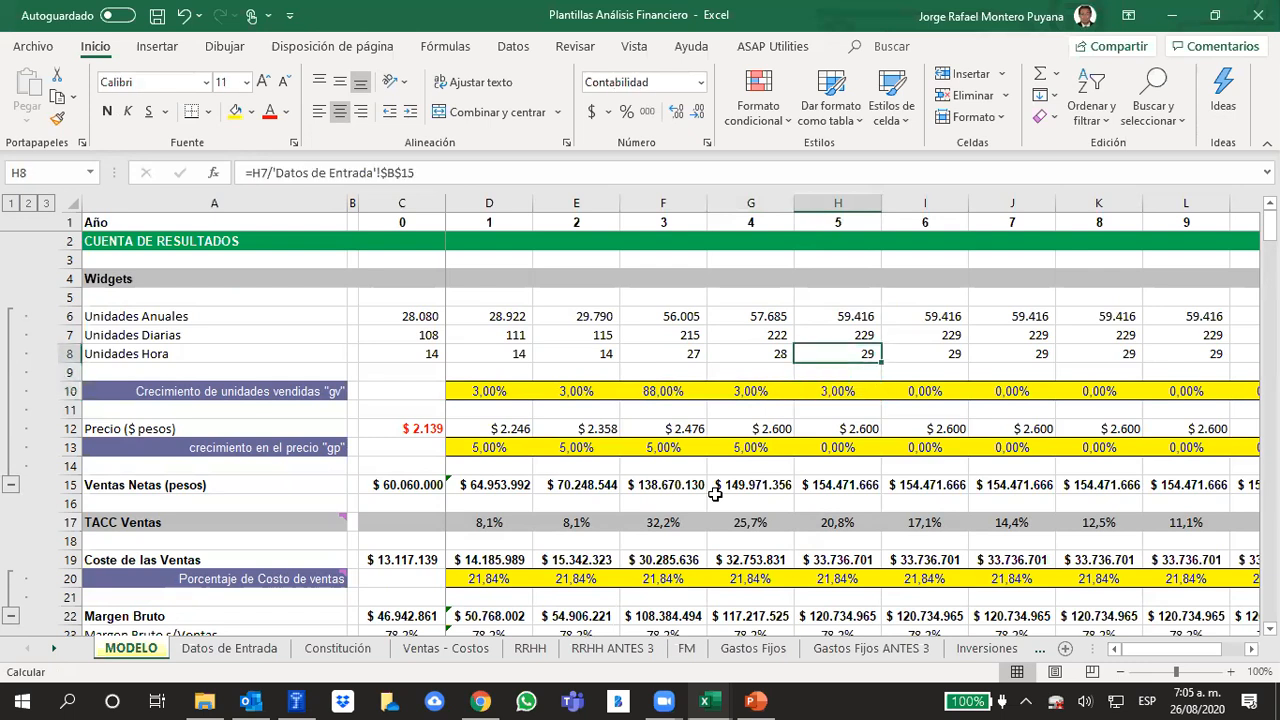
key(Left)
key(Left)
key(Left)
key(Left)
key(Left)
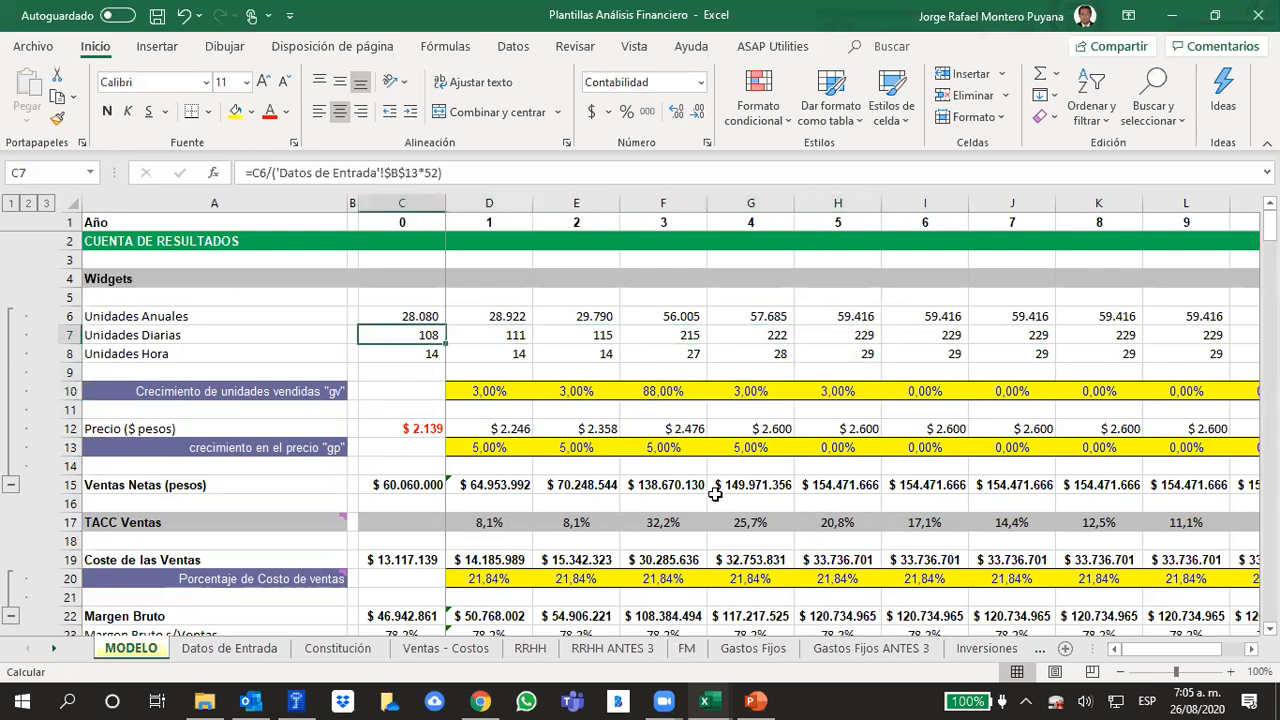
Try a year 5 growth in units sold "gv" of 50%
key(Right)
key(Right)
key(Right)
key(Right)
key(Right)
key(Down)
key(Down)
key(Down)
text(50)
key(Return)
key(Up)
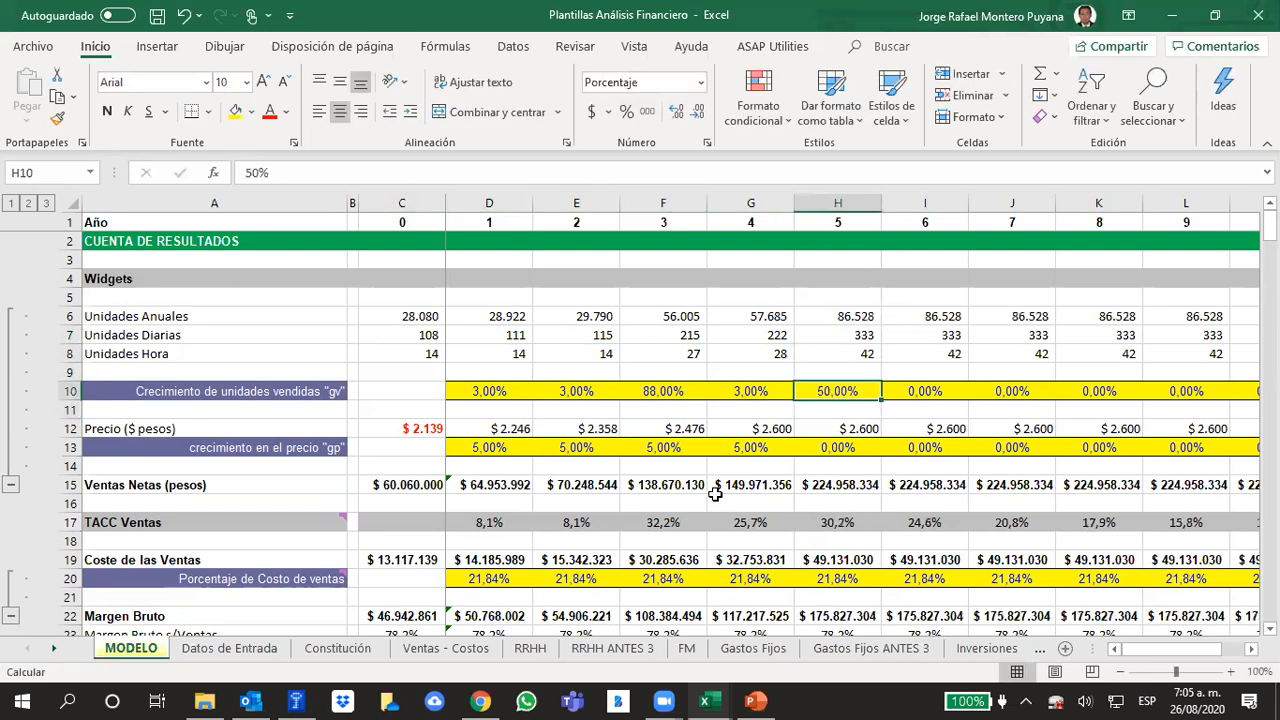
Set the year 5 growth in units sold "gv" to 45%
text(45)
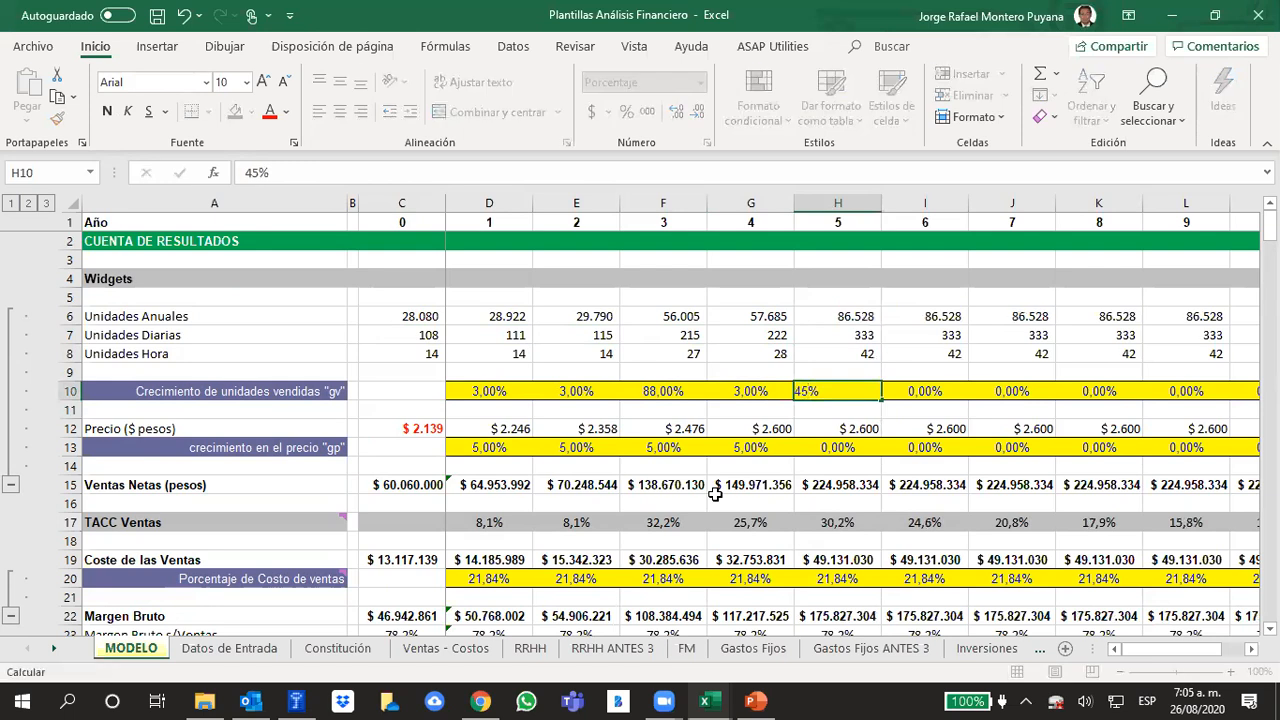
key(Return)
key(Up)
key(Up)
key(Up)
key(Up)
Review the projected daily and hourly units from year 5 onwards
key(Right)
key(Right)
key(Right)
key(Right)
key(Right)
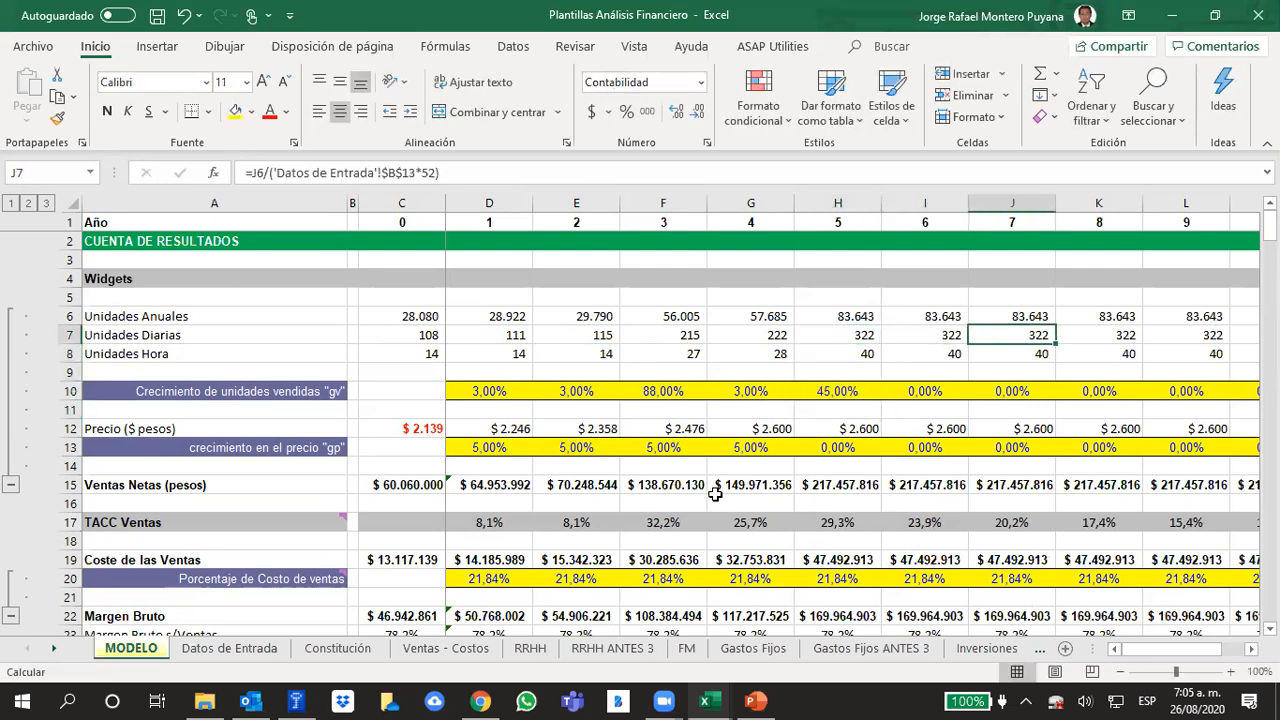
key(Left)
key(Left)
Set the growth in units sold "gv" to 3% for both year 6 and year 7
key(Left)
key(Down)
key(Down)
key(Down)
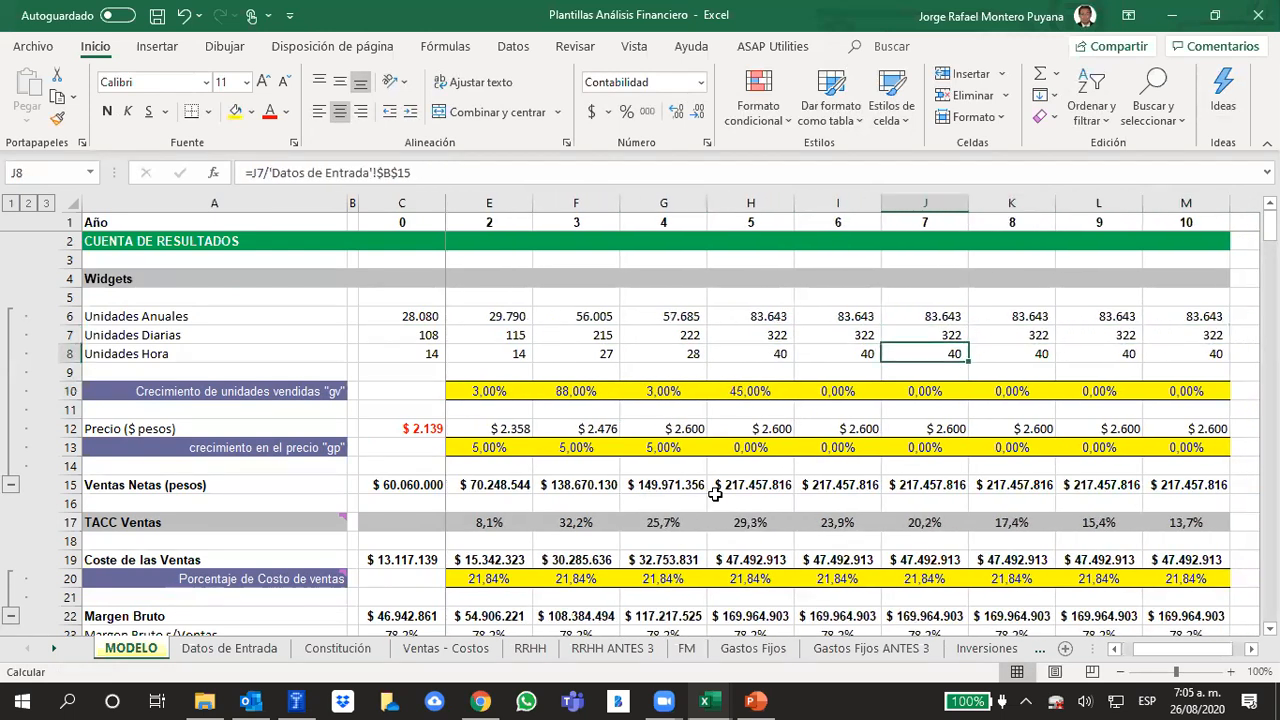
key(Left)
text(3)
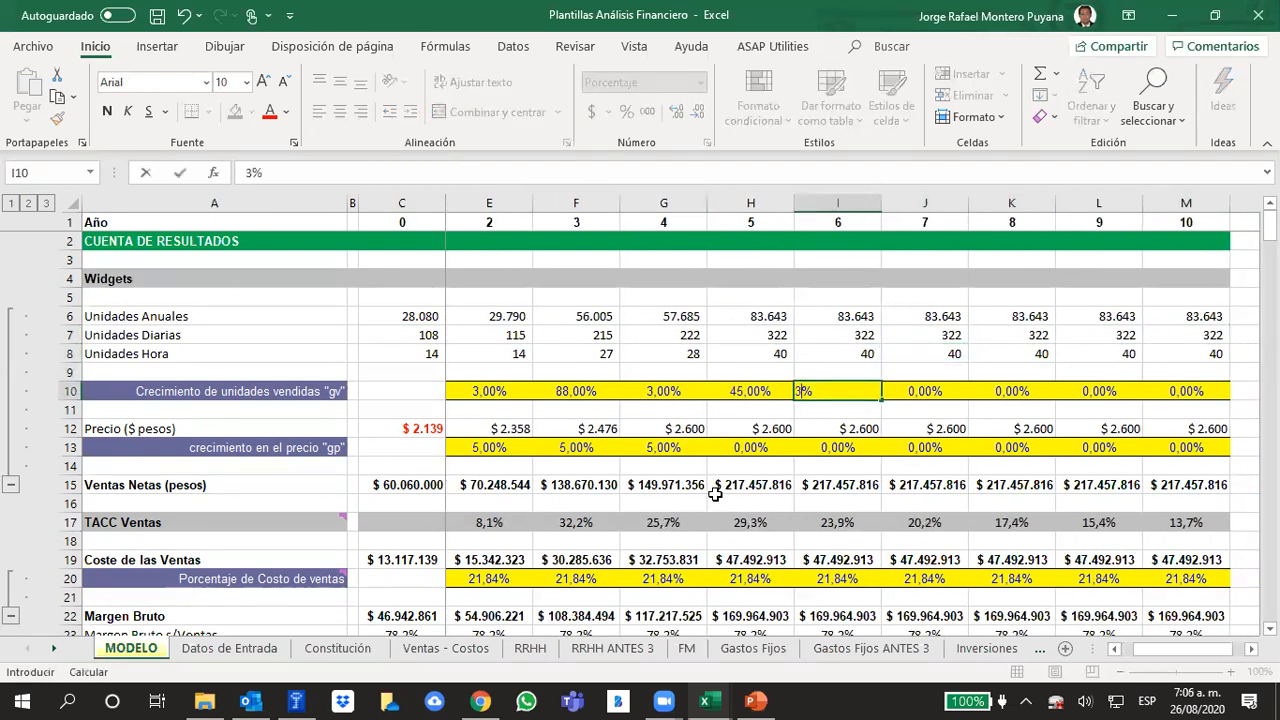
key(Right)
text(3)
key(Right)
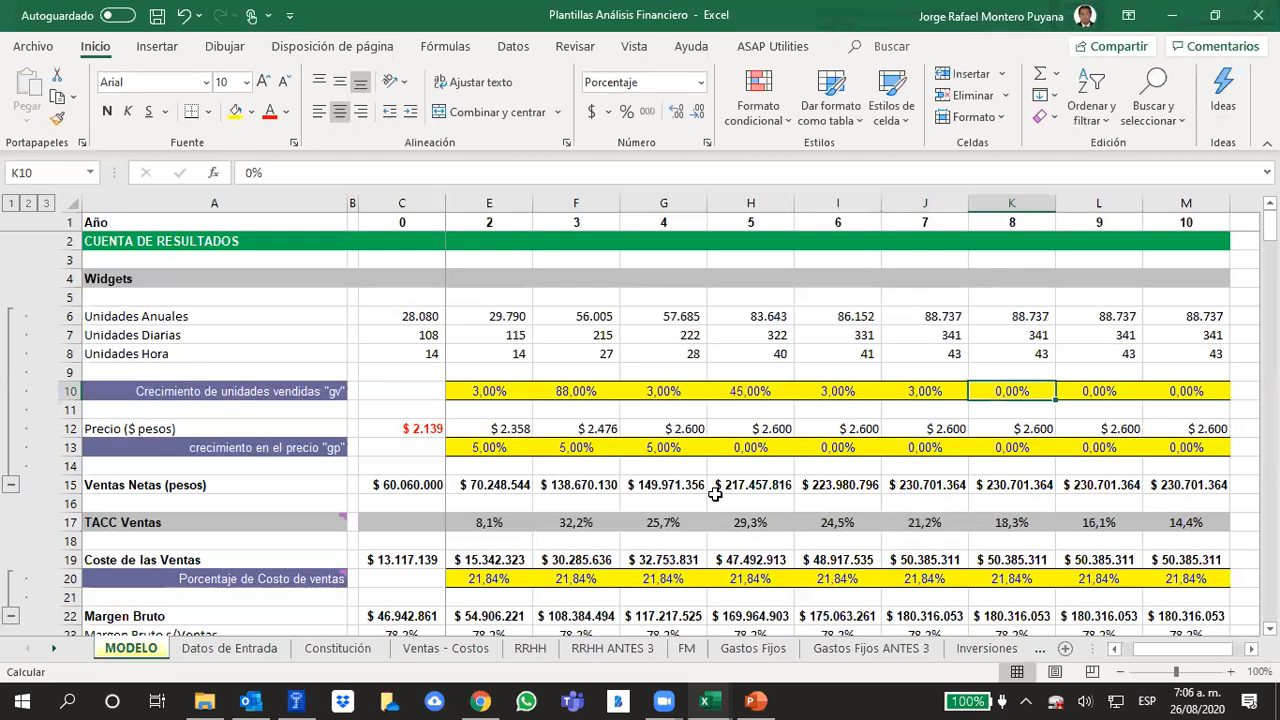
key(Right)
key(Right)
key(Right)
key(Right)
key(Right)
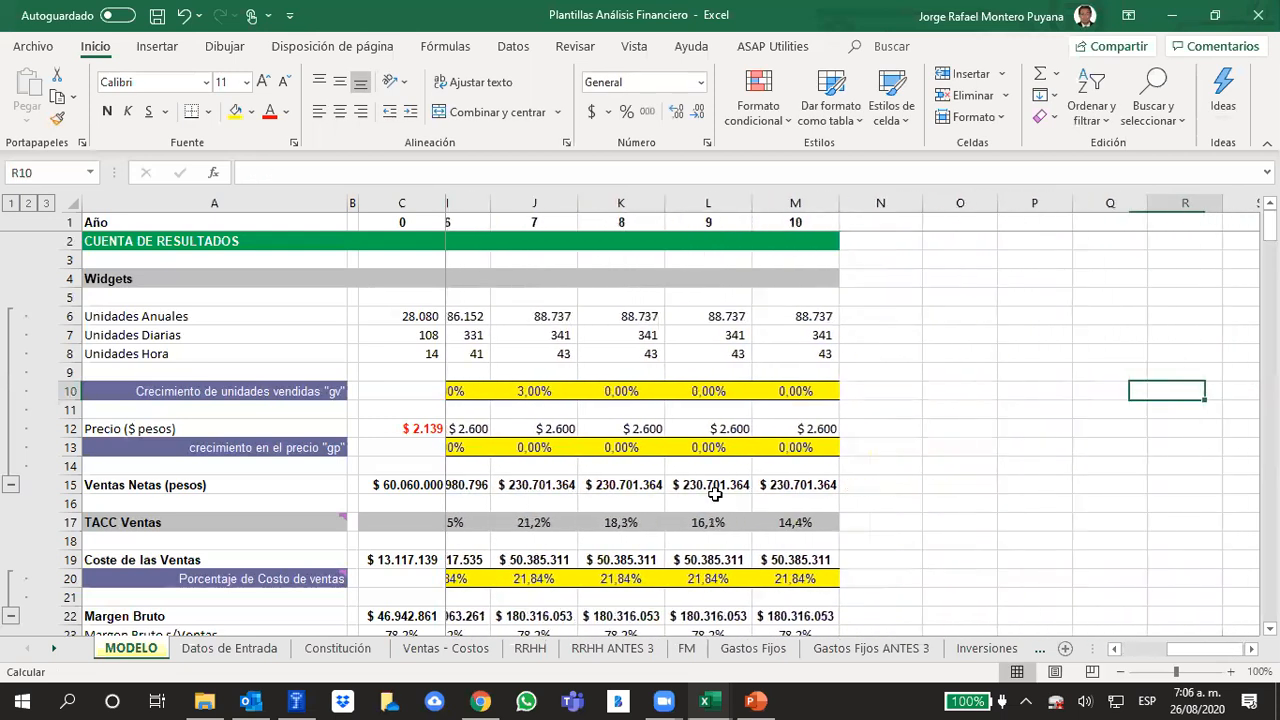
key(Left)
key(Left)
key(Left)
key(Left)
key(Left)
key(Left)
key(Left)
key(Left)
key(Left)
key(Left)
key(Left)
key(Left)
key(Left)
key(Left)
key(Left)
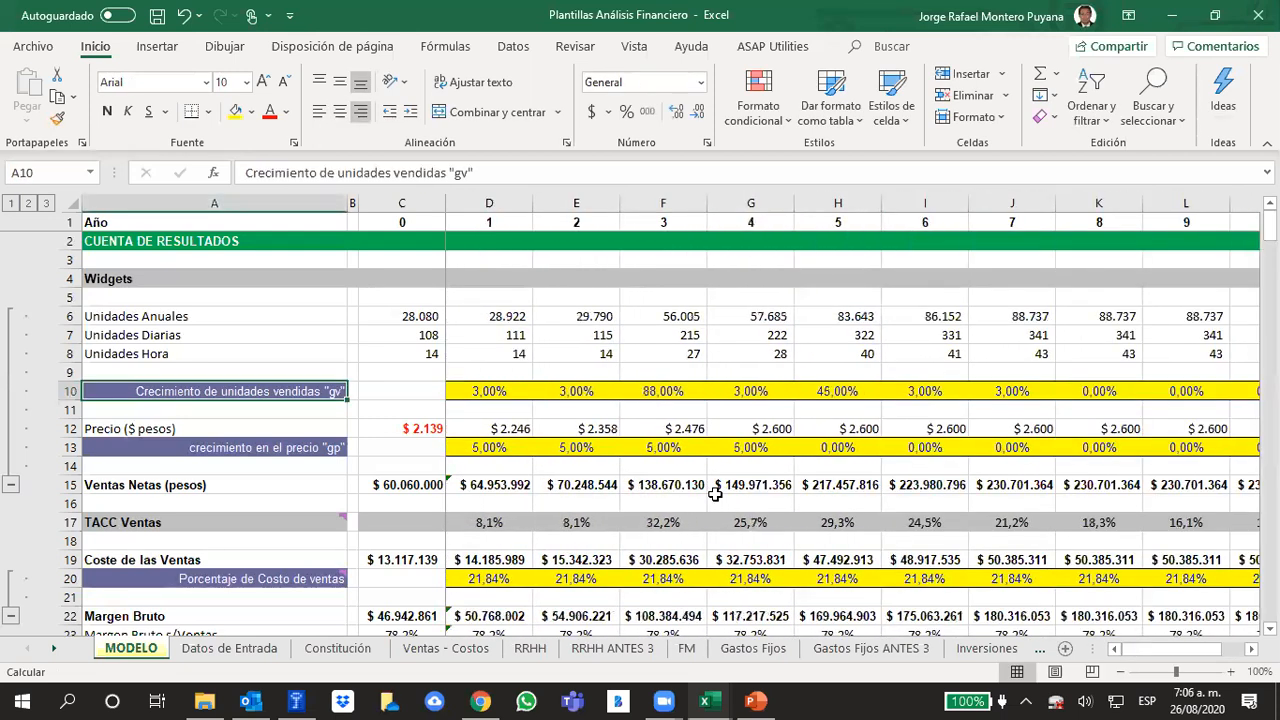
Examine the cost of sales and its percentage of sales across years 1 to 5
key(Down)
key(Down)
key(Down)
key(Down)
key(Down)
key(Down)
key(Down)
key(Down)
key(Down)
key(Down)
key(Down)
key(Down)
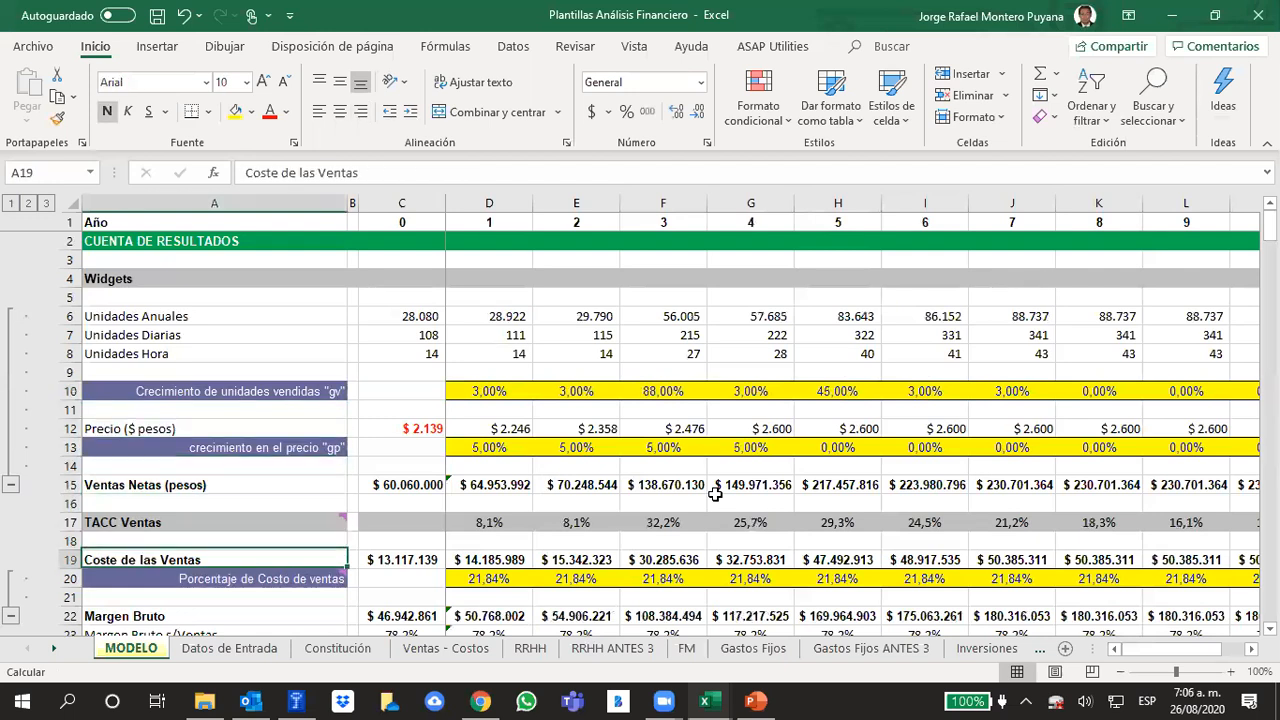
key(Down)
key(Down)
key(Down)
key(Down)
key(Down)
key(Up)
key(Up)
key(Up)
key(Up)
key(Up)
key(Up)
key(Up)
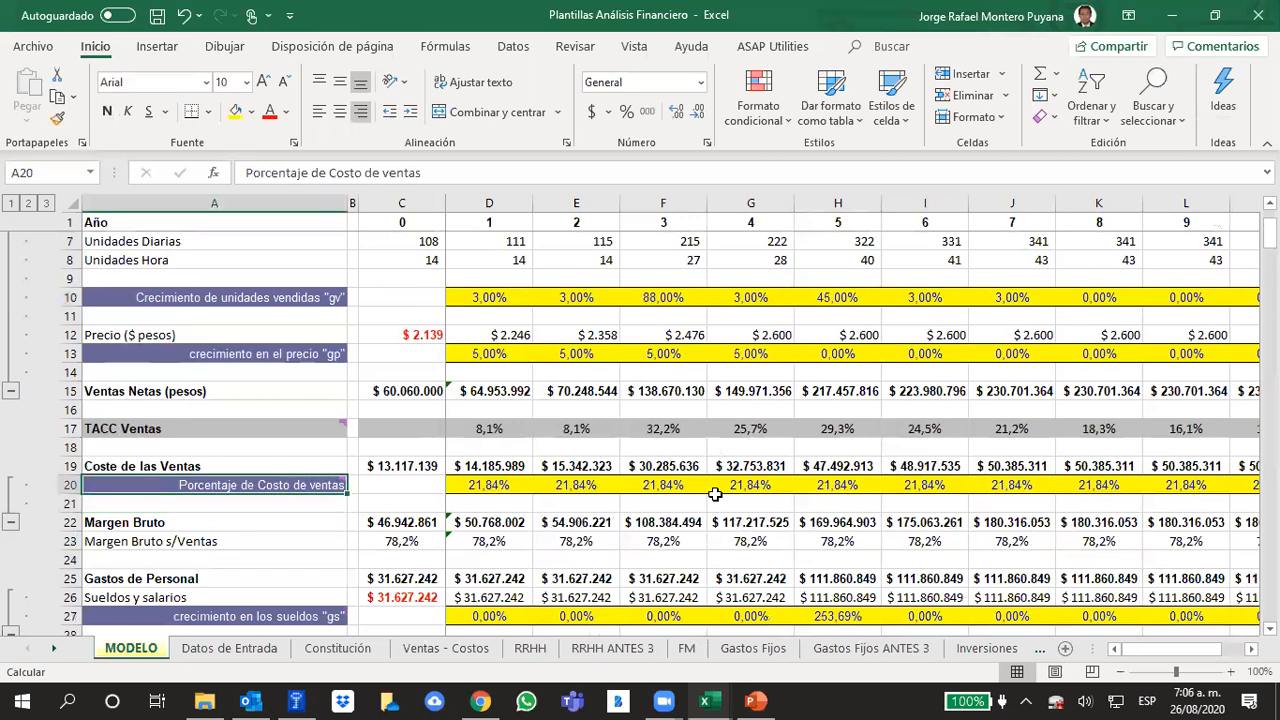
key(Right)
key(Right)
key(Right)
key(Right)
key(Right)
key(Right)
key(Right)
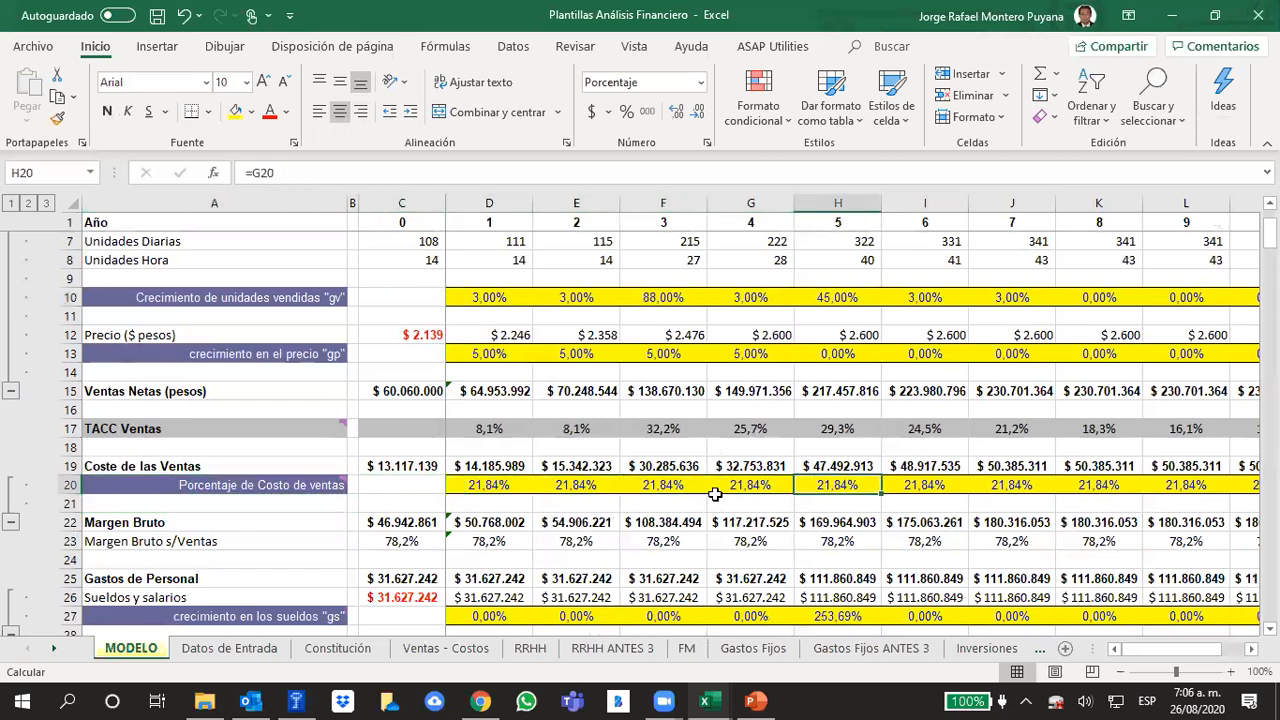
Compare the yearly growth rates for units sold "gv" and price "gp" over years 1 to 5
key(Left)
key(Up)
key(Up)
key(Up)
key(Up)
key(Up)
key(Up)
key(Up)
key(Up)
key(Up)
key(Up)
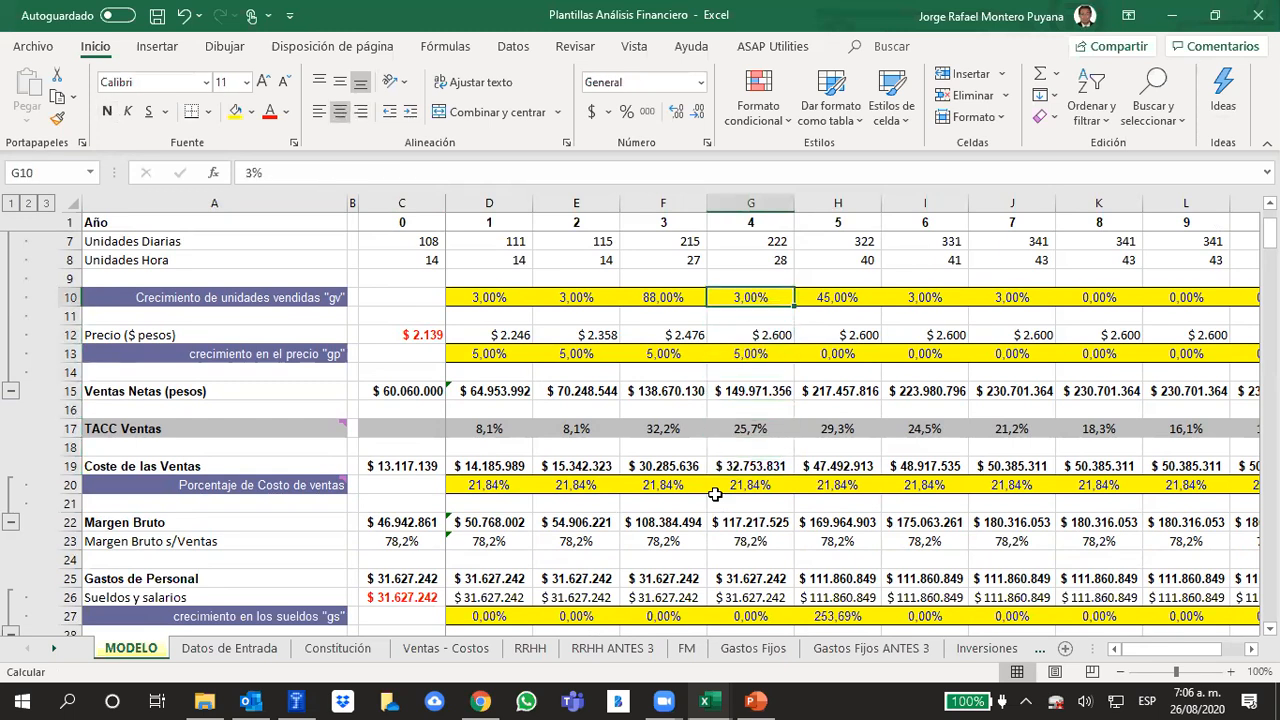
key(Left)
key(Left)
key(Left)
key(Left)
key(Left)
key(Left)
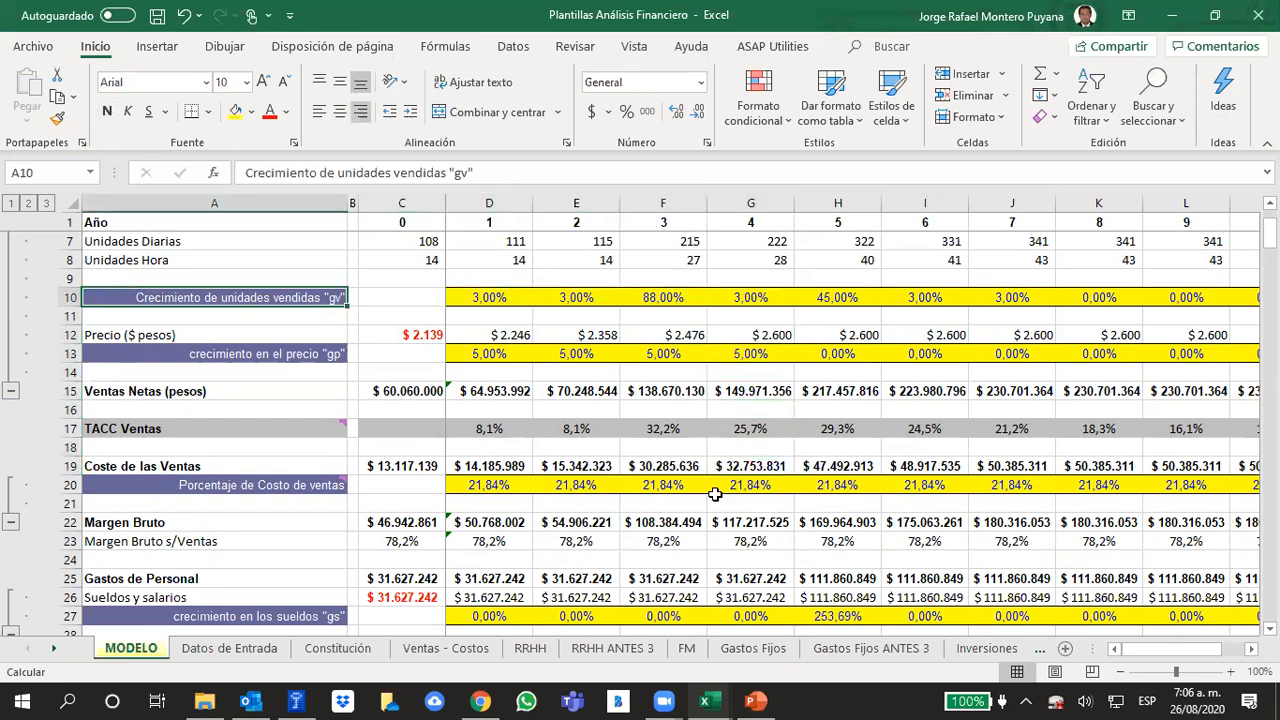
key(Down)
key(Down)
key(Down)
key(Right)
key(Right)
key(Right)
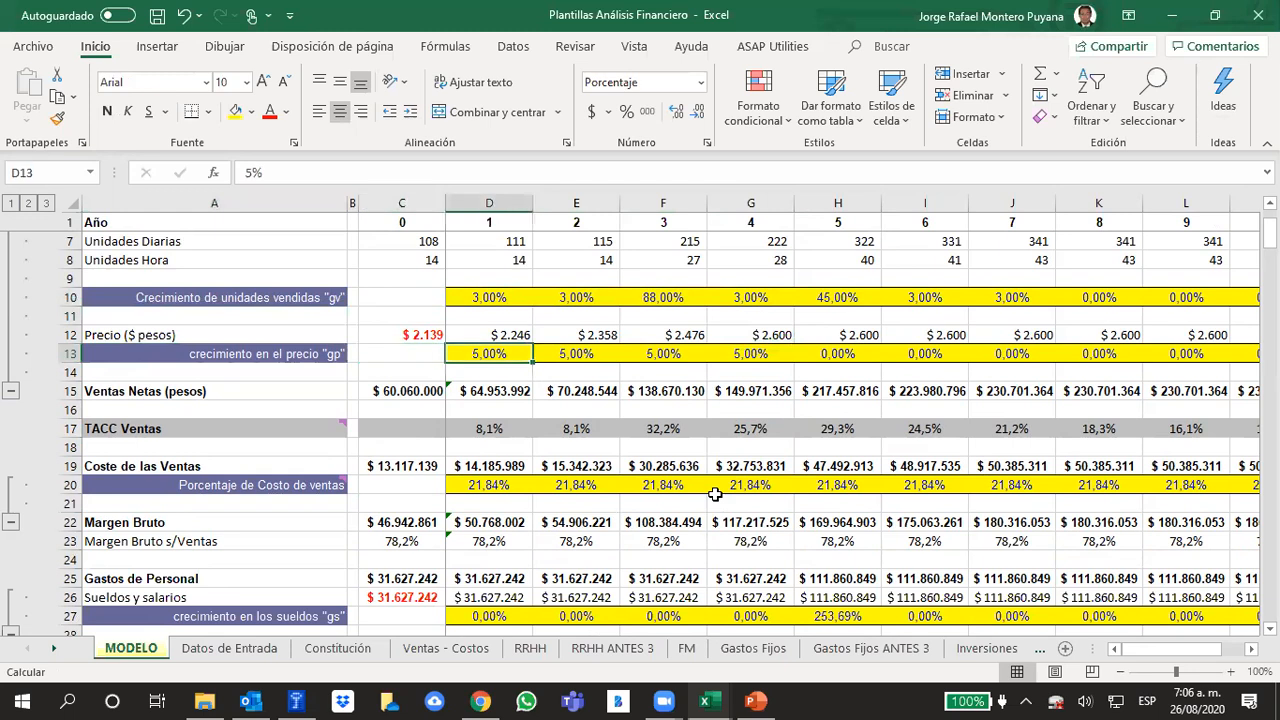
key(Right)
key(Right)
key(Right)
key(Right)
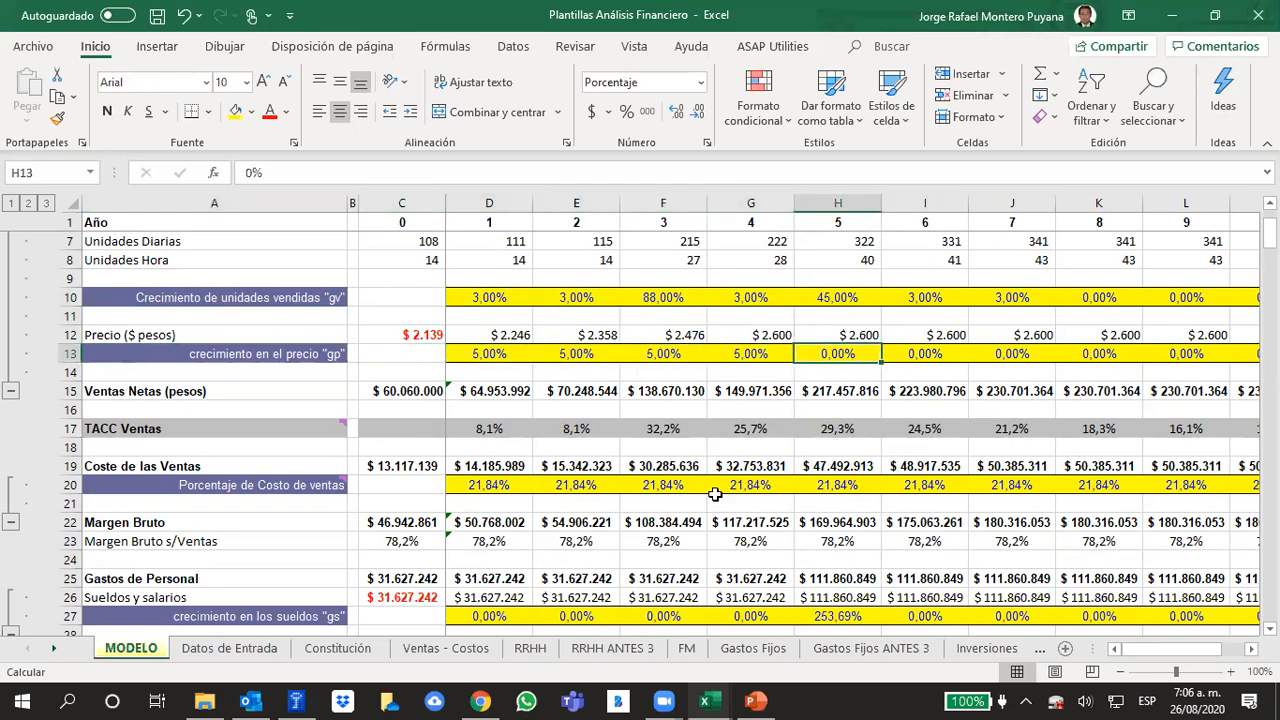
key(Left)
key(Left)
key(Left)
key(Left)
key(Left)
key(Left)
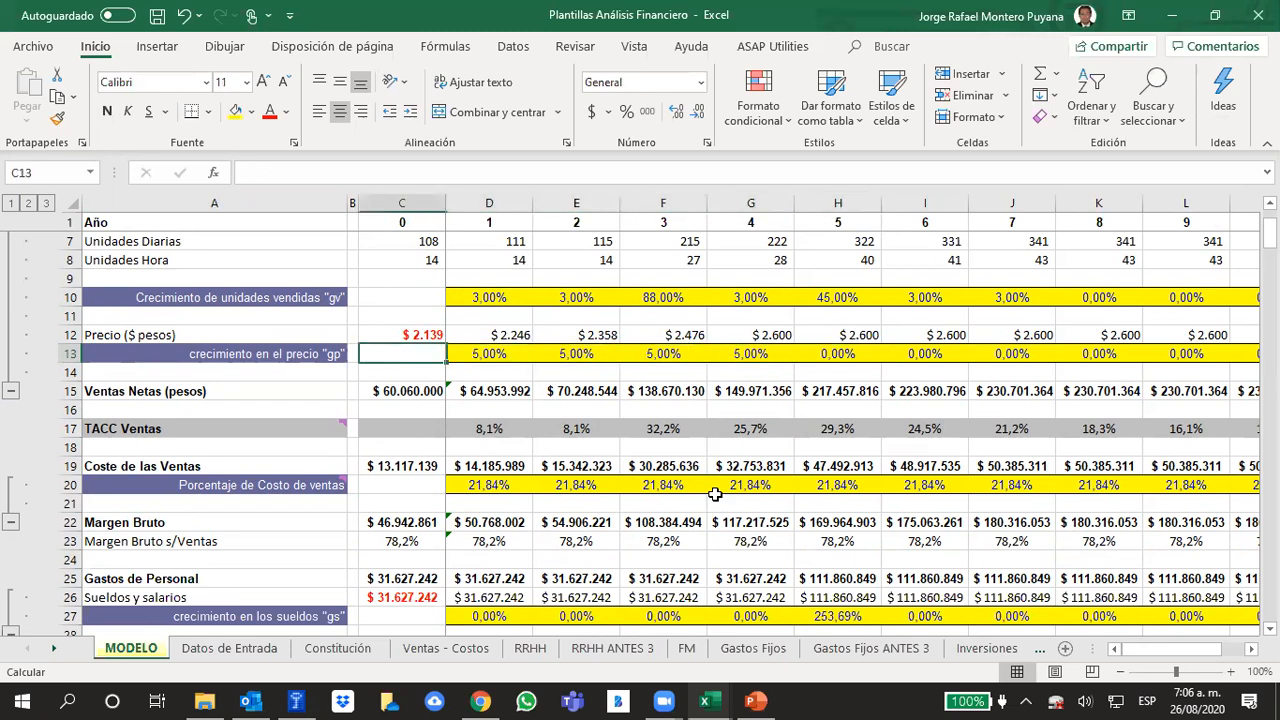
key(Right)
key(Right)
Review the gross margin, personnel expenses and salary growth "gs" rows of the income statement
key(Right)
key(Right)
key(Right)
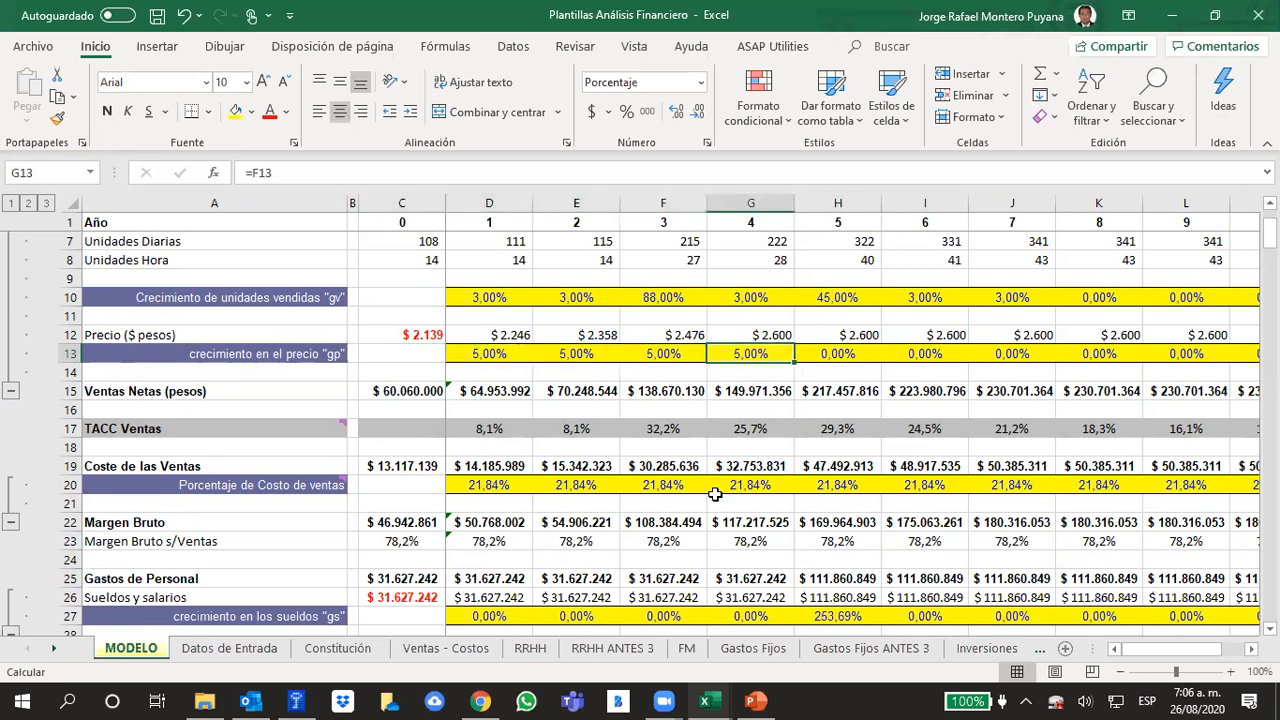
key(Left)
key(Left)
key(Left)
key(Left)
key(Left)
key(Right)
key(Right)
key(Right)
key(Down)
key(Down)
key(Down)
key(Down)
key(Down)
key(Down)
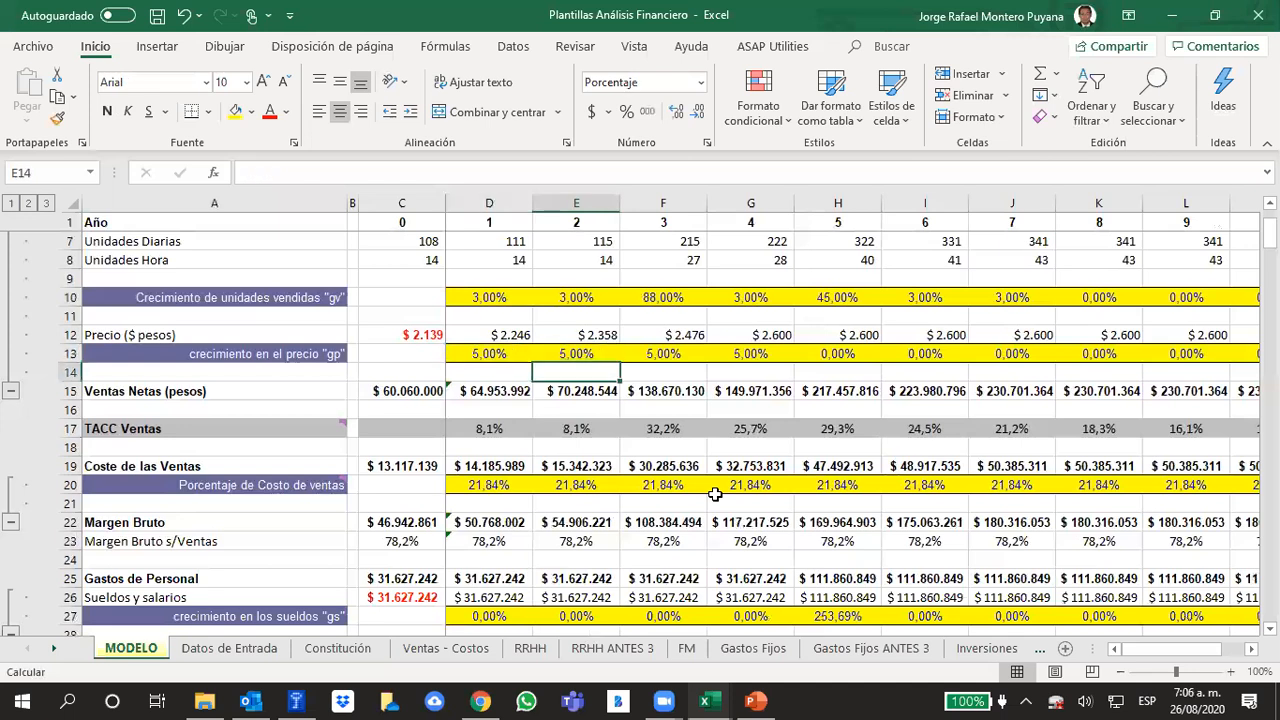
key(Down)
key(Down)
key(Down)
key(Down)
key(Down)
key(Down)
key(Down)
key(Down)
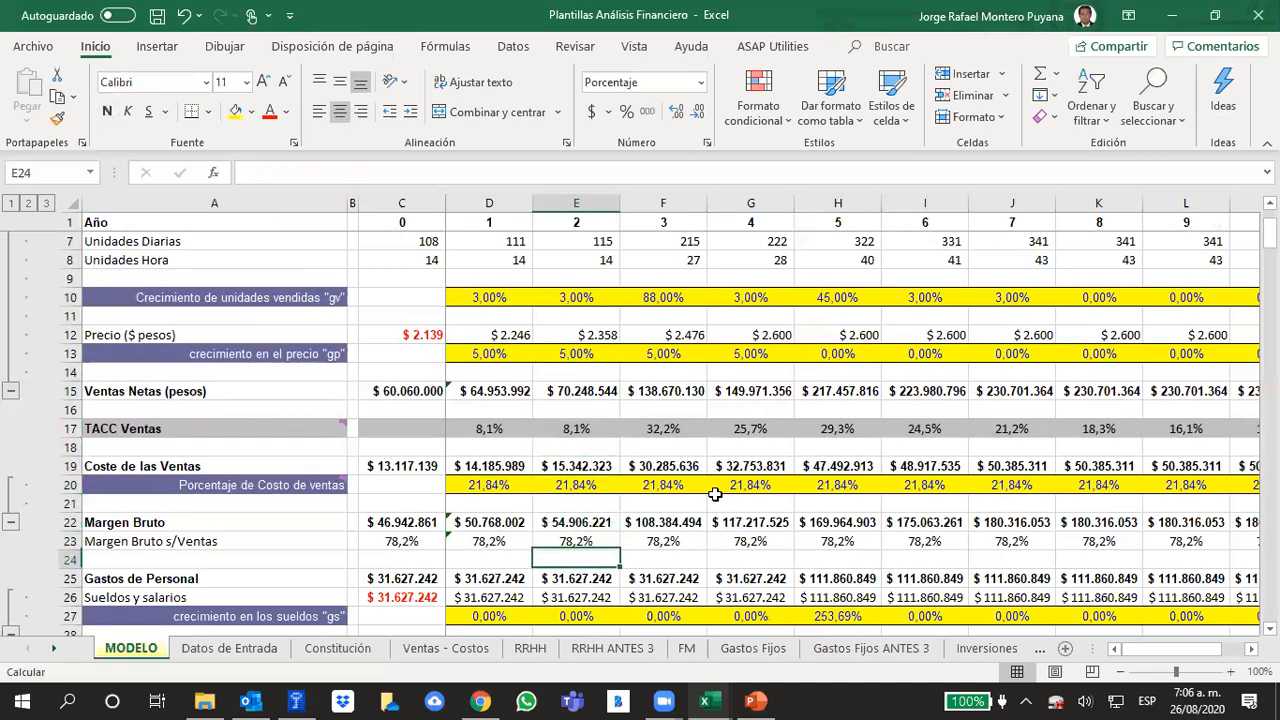
key(Down)
key(Down)
key(Up)
key(Up)
key(Up)
key(Left)
key(Left)
key(Left)
key(Down)
key(Right)
key(Right)
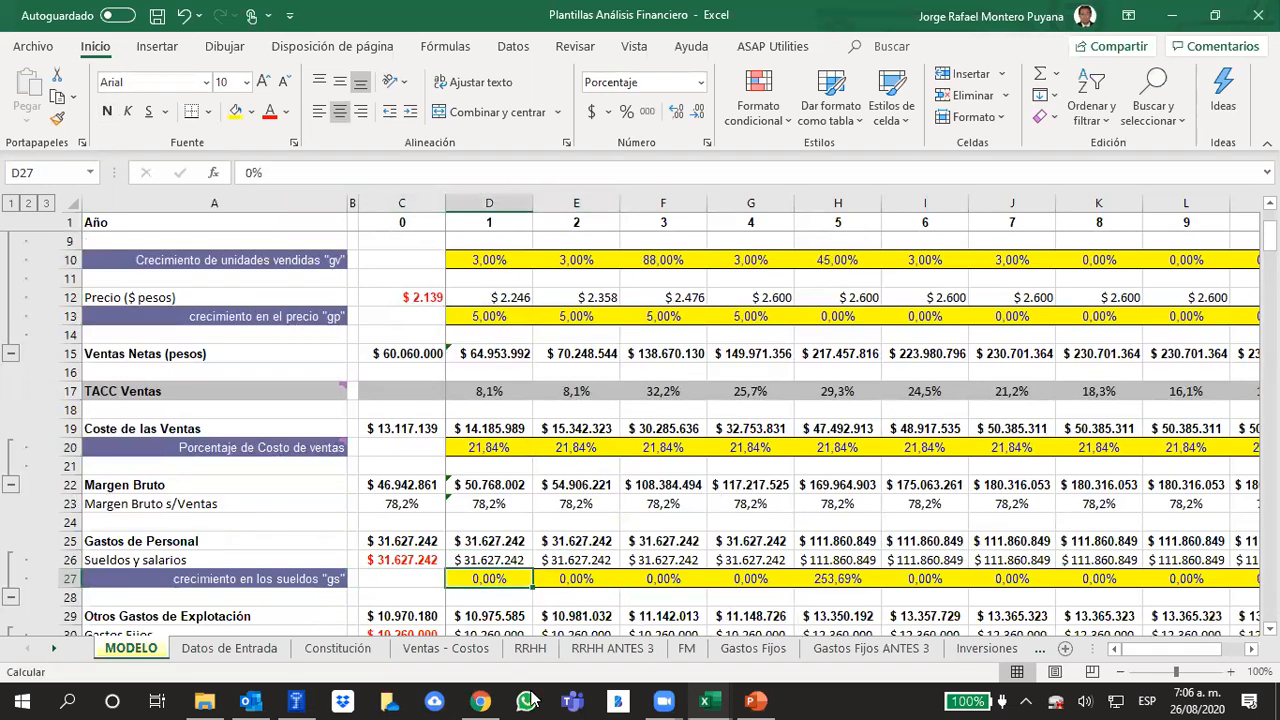
Examine the staff table and projected staff growth on the RRHH sheet, including contract, salary and hiring stage of each position
click(530, 648)
click(752, 486)
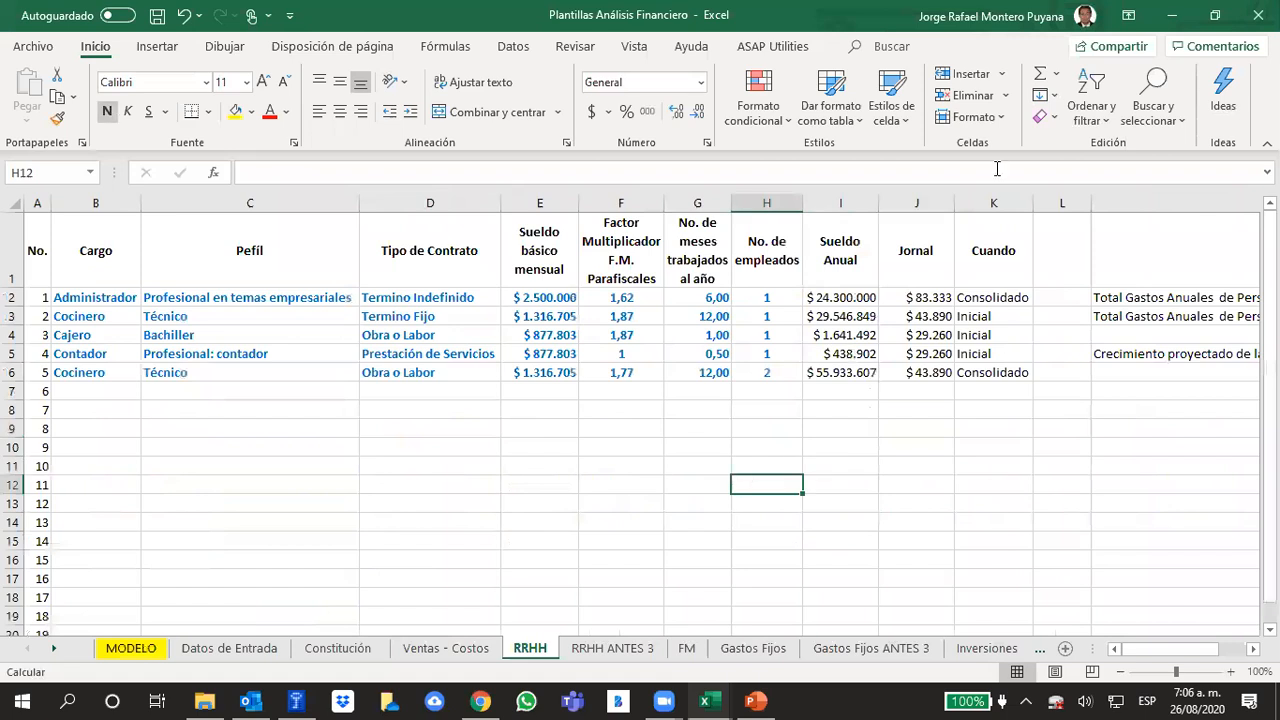
click(760, 358)
key(Right)
key(Right)
key(Right)
key(Right)
key(Right)
key(Right)
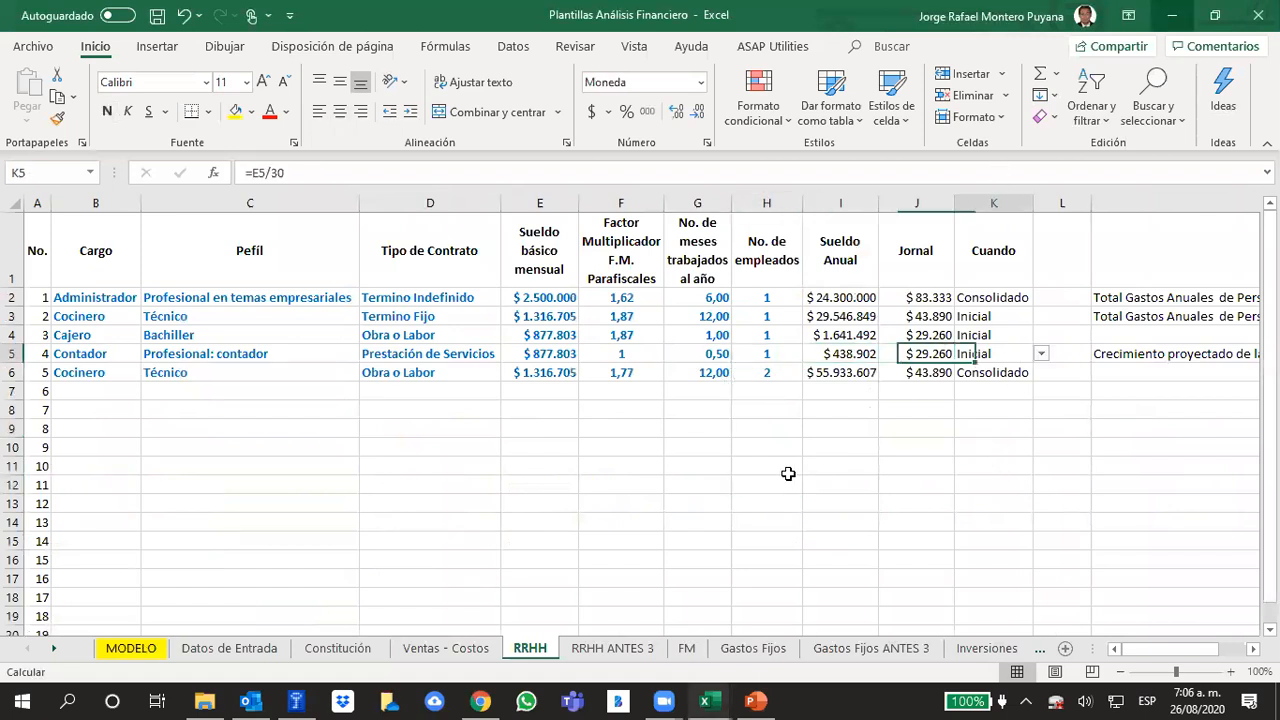
key(Right)
key(Left)
key(Left)
key(Left)
key(Left)
key(Left)
key(Left)
key(Left)
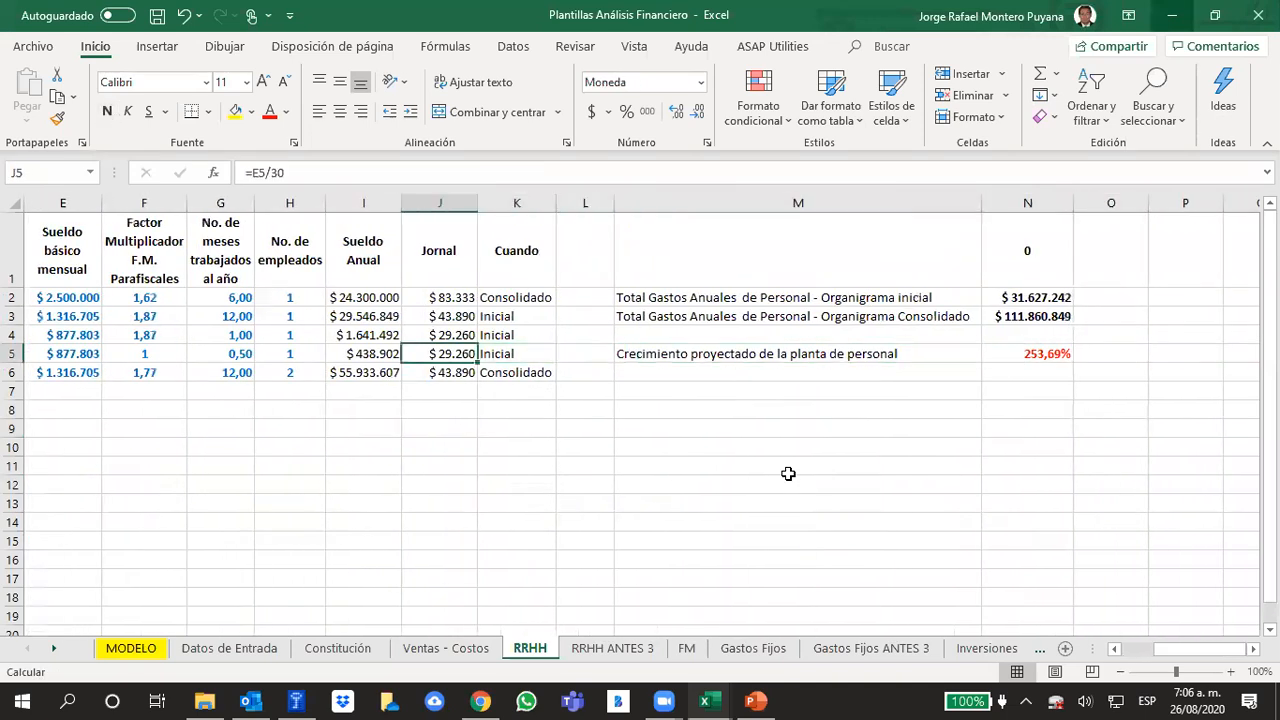
key(Left)
key(Left)
key(Left)
key(Left)
key(Left)
key(Left)
key(Left)
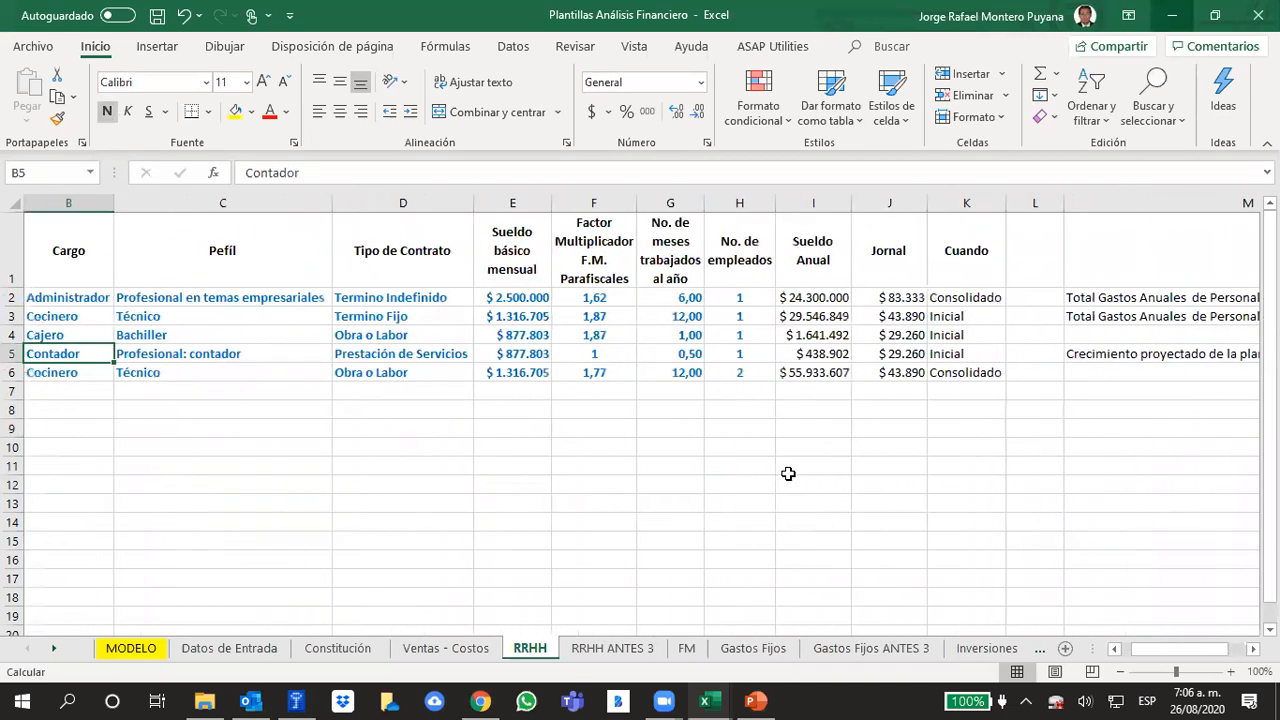
key(Right)
key(Right)
key(Right)
key(Right)
key(Right)
key(Right)
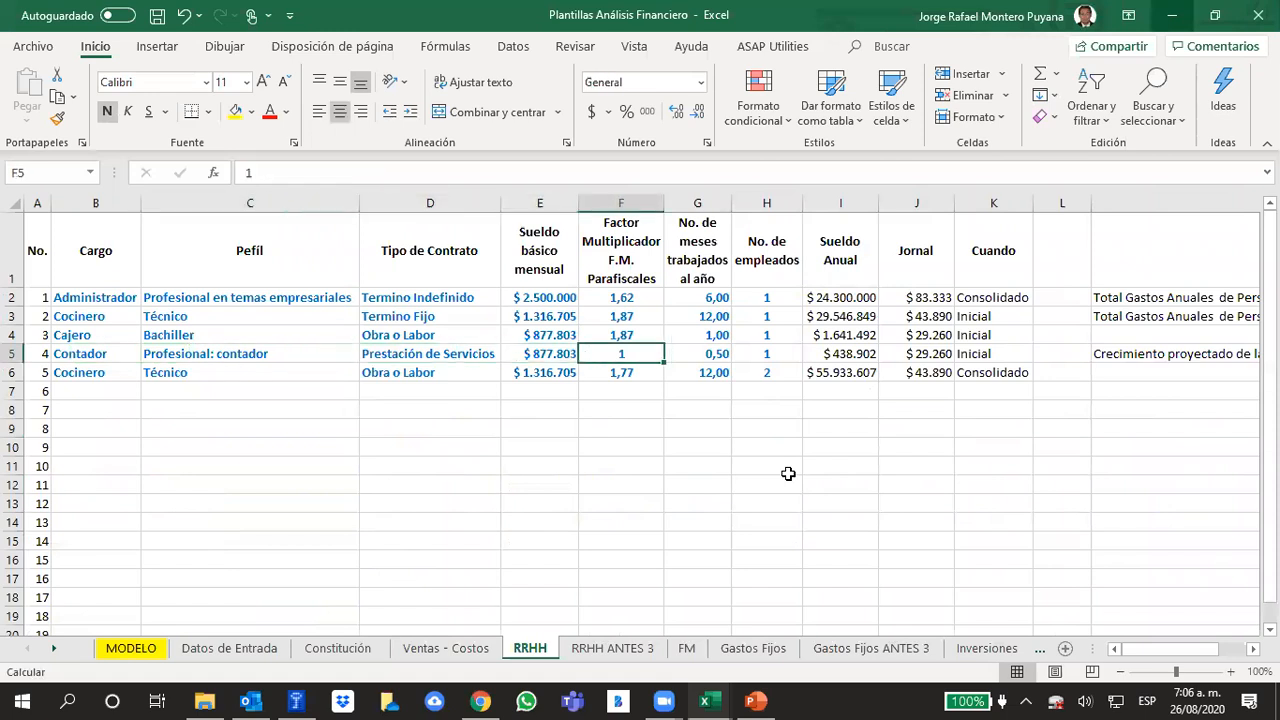
Set the number of employees to 0 for the Administrador and 1 for the Consolidado Cocinero
key(Up)
key(Up)
key(Up)
key(Right)
key(Right)
key(Left)
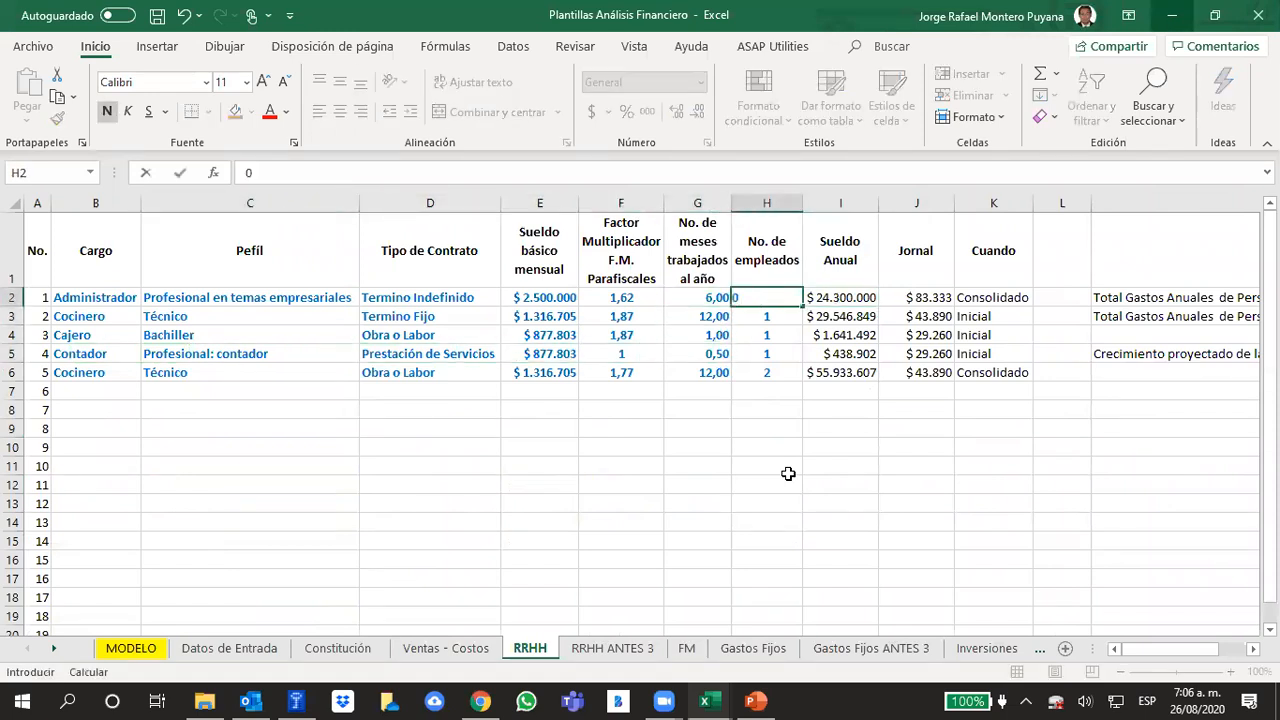
key(Return)
key(Return)
key(Return)
key(Return)
text(1)
key(Tab)
Check the projected staff growth calculated from the initial and consolidated annual personnel expenses
key(Left)
key(Left)
key(Right)
key(Right)
key(Right)
key(Right)
key(Right)
key(Right)
key(Right)
key(Right)
key(Up)
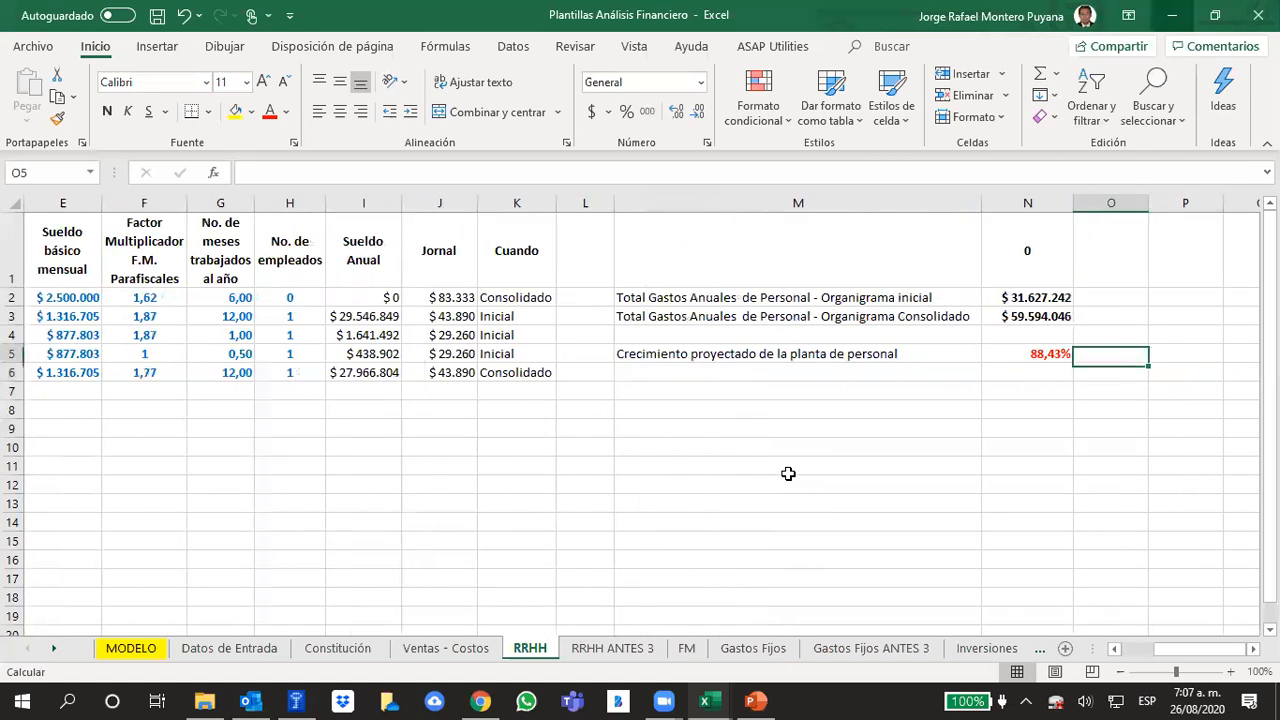
key(Left)
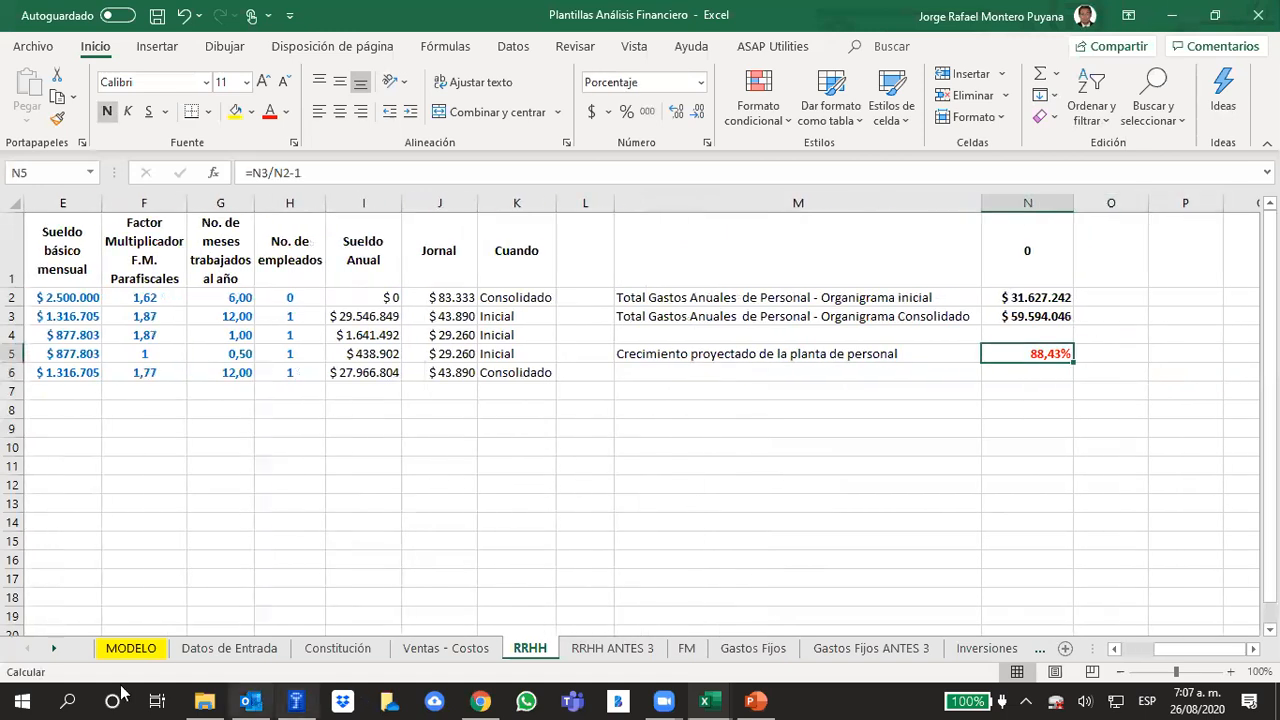
click(1166, 389)
click(1046, 358)
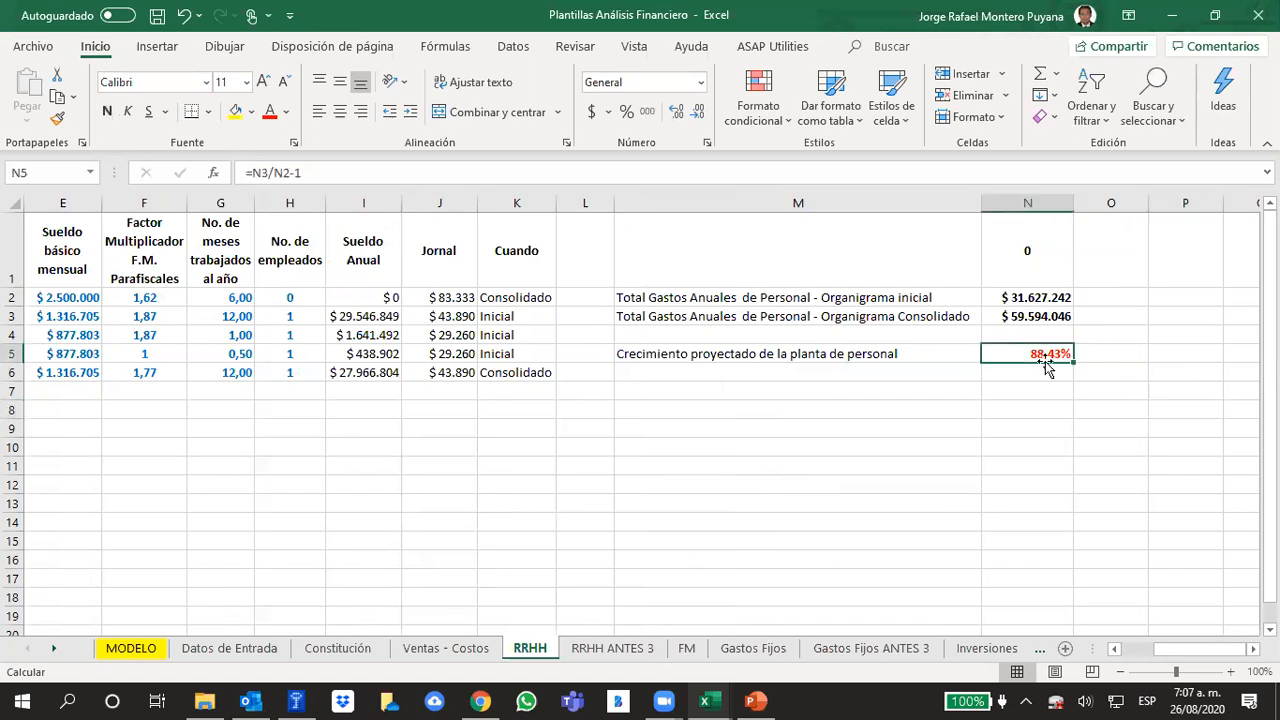
Set the year 3 salary growth "gs" on the MODELO sheet to 88,43%
click(131, 649)
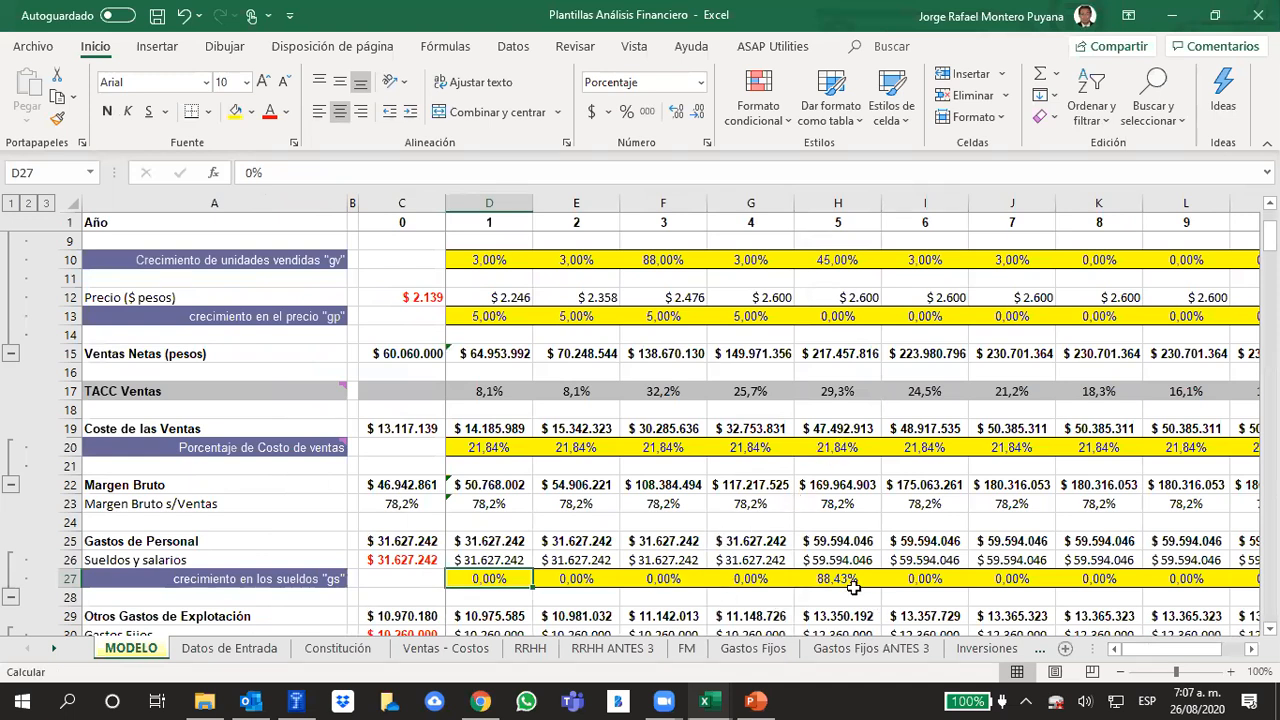
click(663, 592)
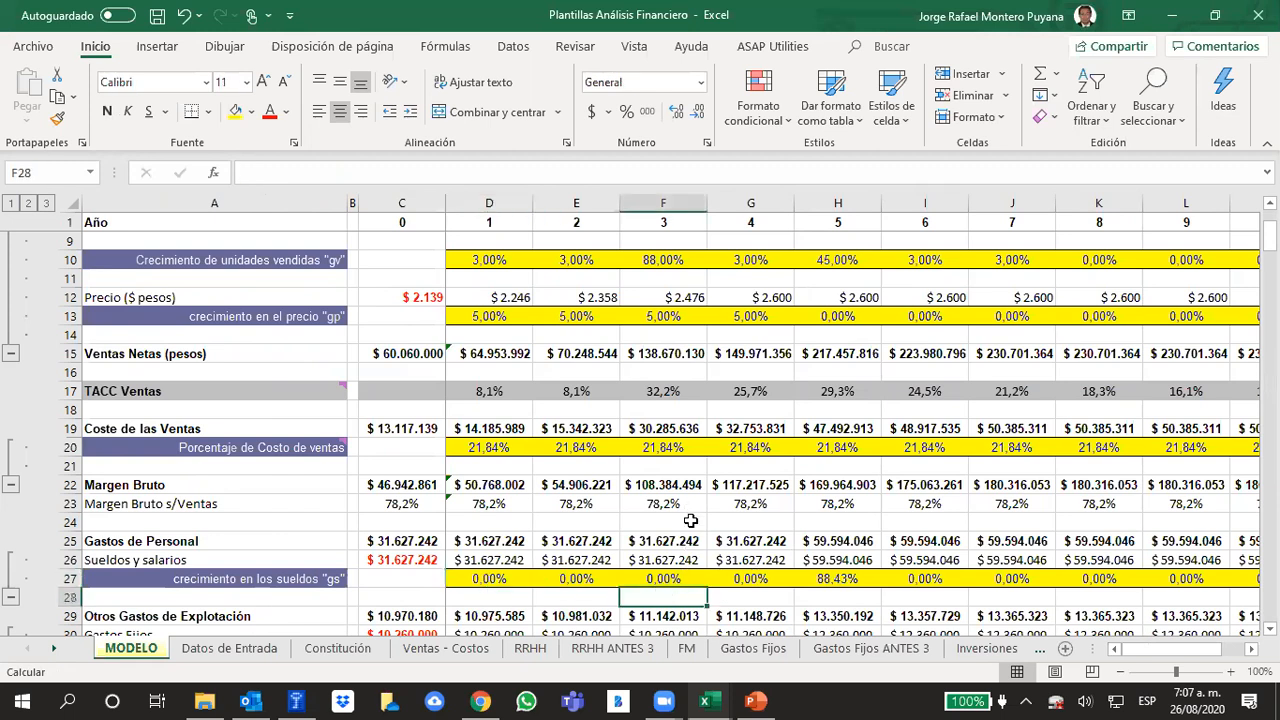
click(657, 579)
text(88)
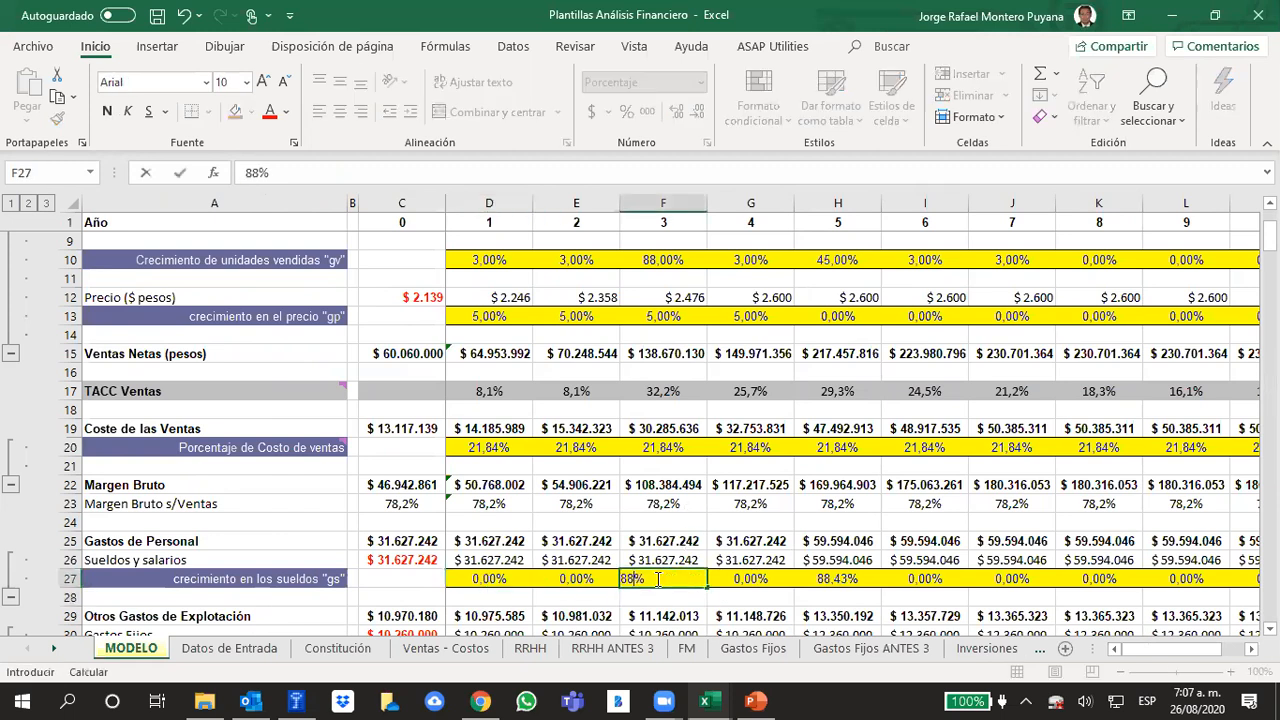
text(,43)
key(Return)
Check the year 3 personnel expenses and the formula behind the year 5 salary growth "gs"
key(Up)
key(Up)
key(Up)
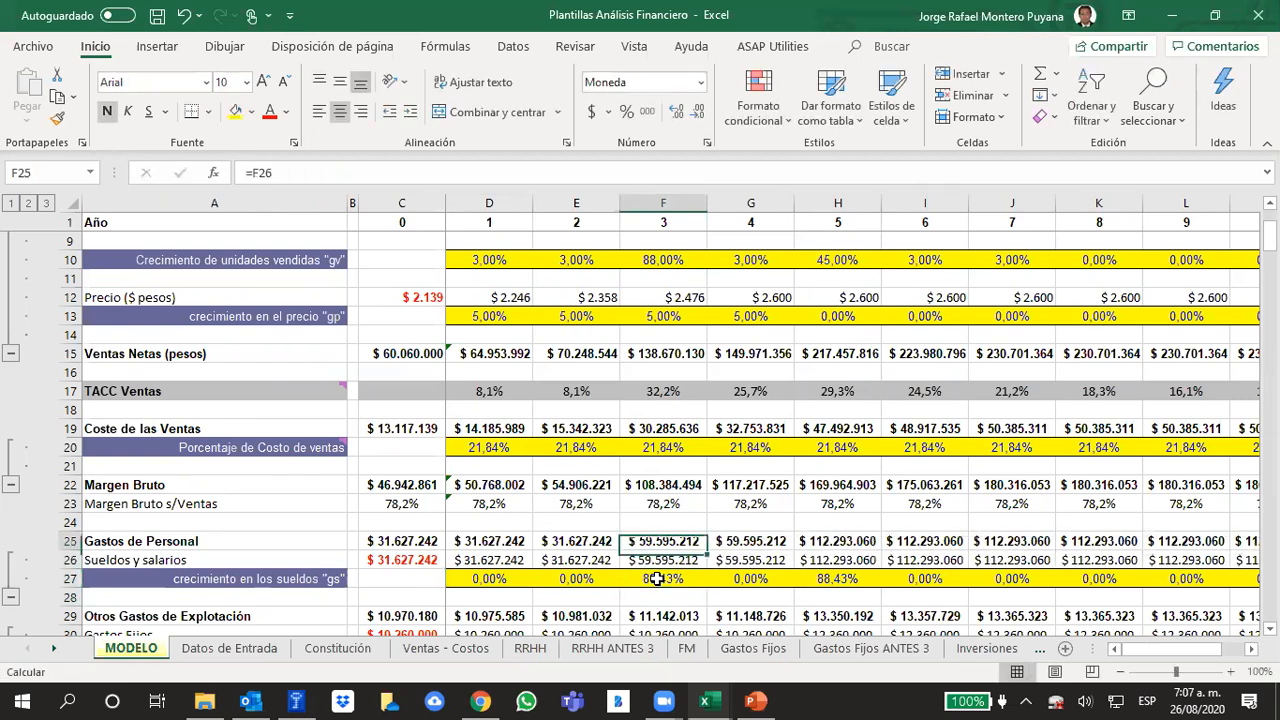
key(Down)
key(Right)
key(Right)
key(Down)
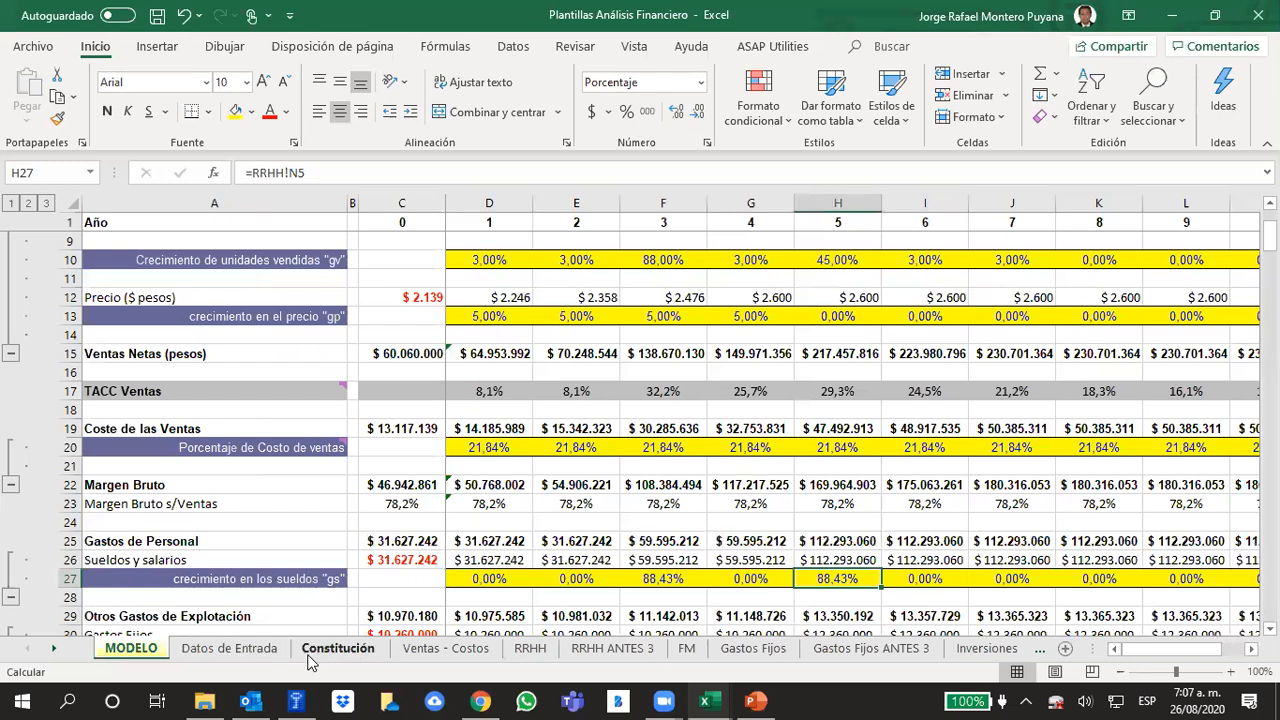
On the RRHH sheet, set the number of employees to 1 for the Administrador and 2 for the Consolidado Cocinero
click(530, 648)
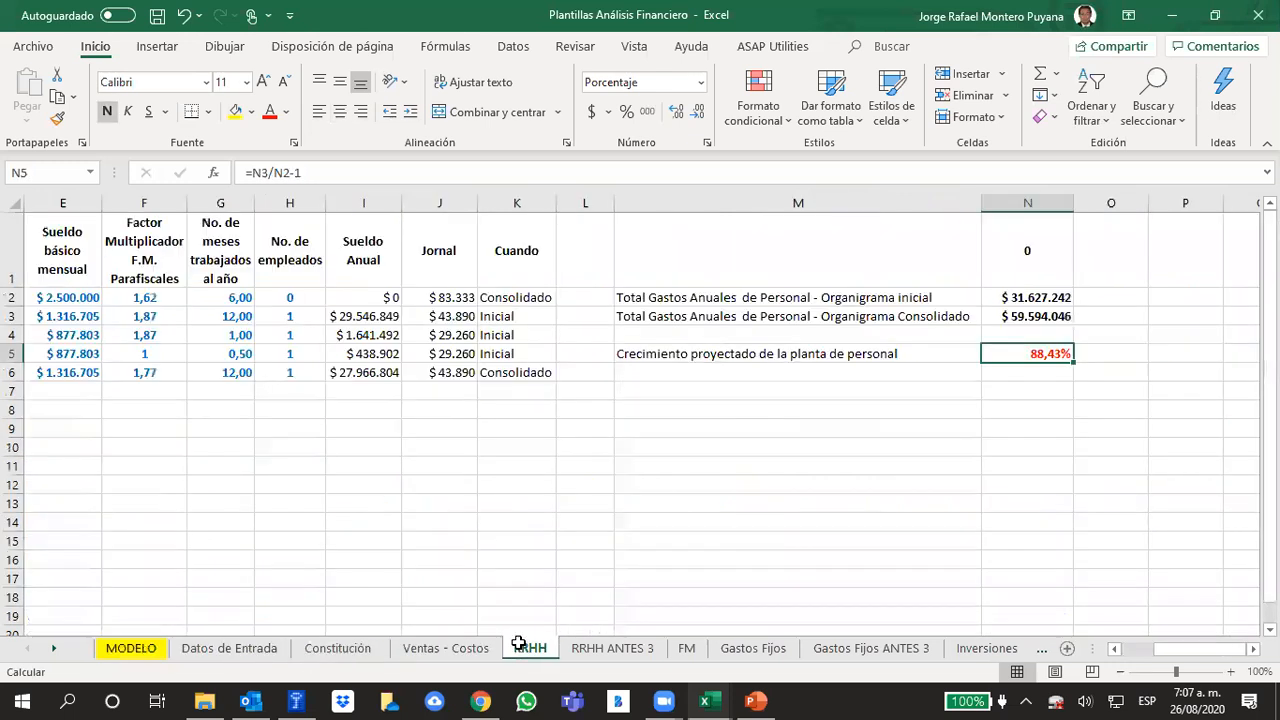
click(289, 297)
text(1)
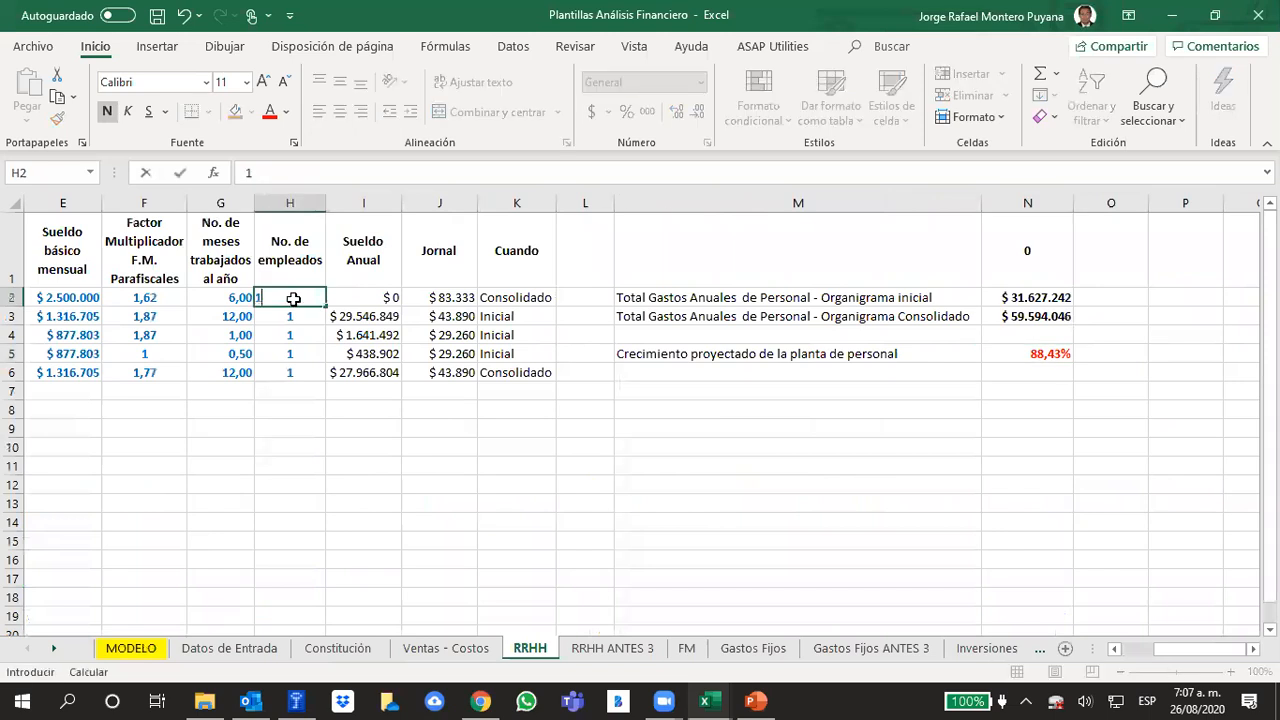
key(Down)
key(Down)
key(Down)
key(Down)
text(2)
key(Return)
Review the annual personnel expense totals and the projected staff growth for the consolidated organisation chart
key(Up)
key(Up)
key(Right)
key(Right)
key(Right)
key(Right)
key(Right)
key(Right)
key(Up)
key(Up)
key(Down)
key(Down)
key(Down)
key(Down)
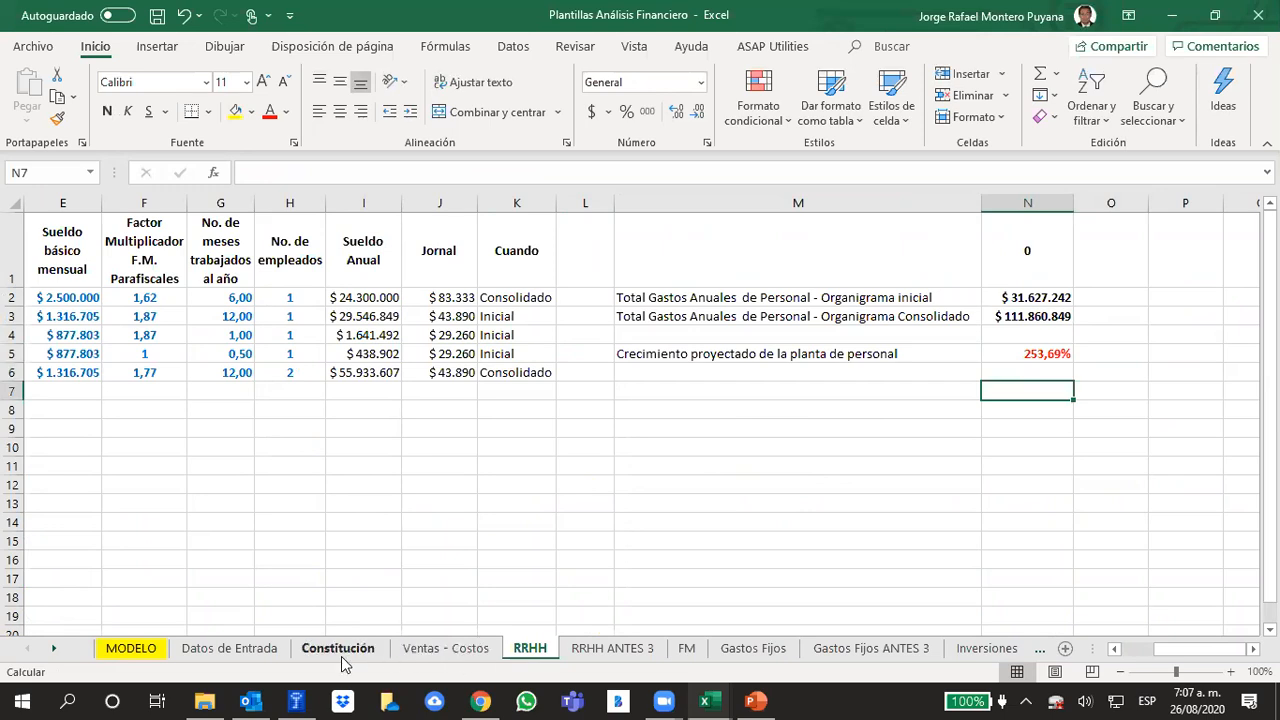
Inspect the year 5 salary growth "gs" and its linked formula on the MODELO sheet
click(140, 650)
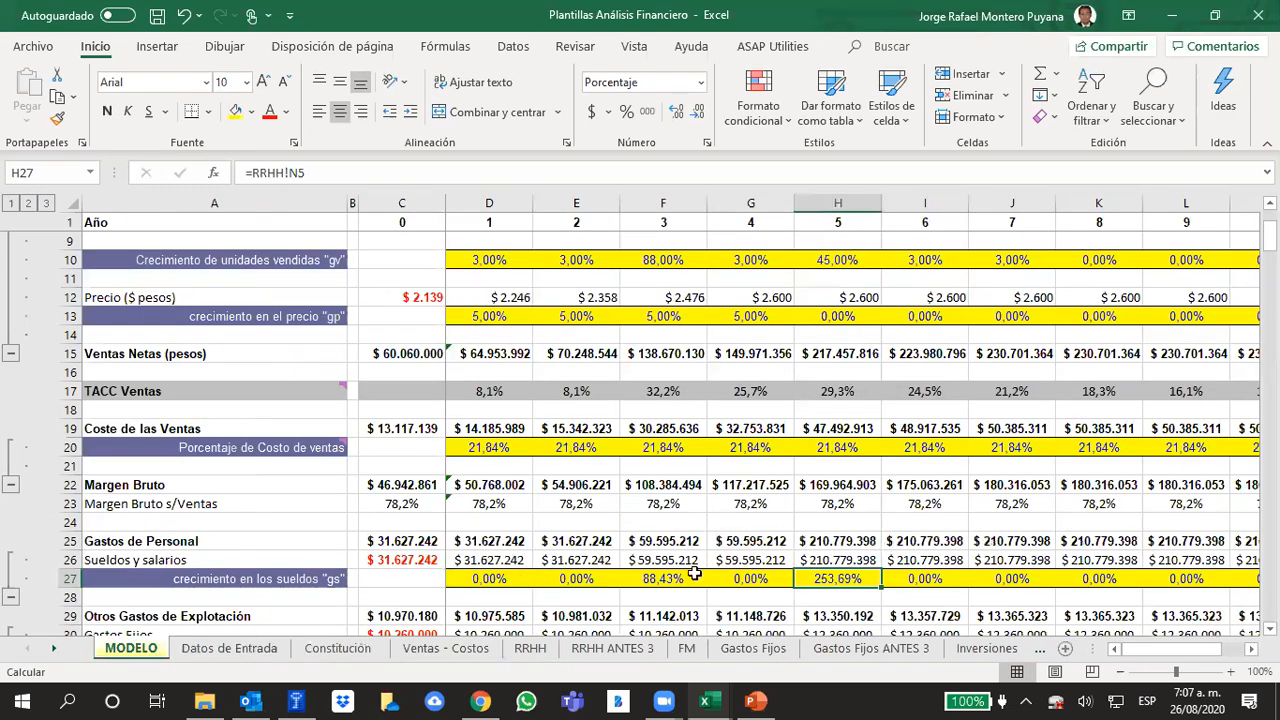
click(923, 556)
click(846, 591)
click(846, 581)
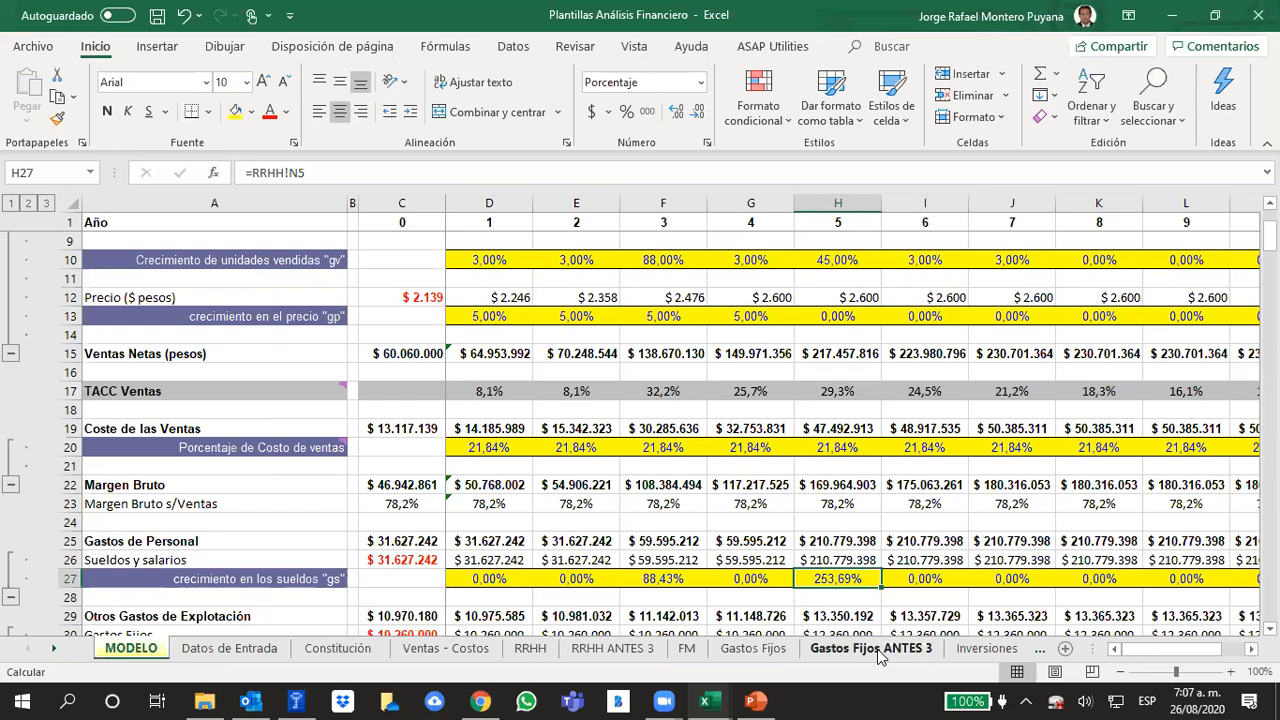
Copy the year 4 Gastos de Personal as a plain value into N8 of the RRHH sheet, with the currency format of N2
click(752, 540)
key(ctrl+c)
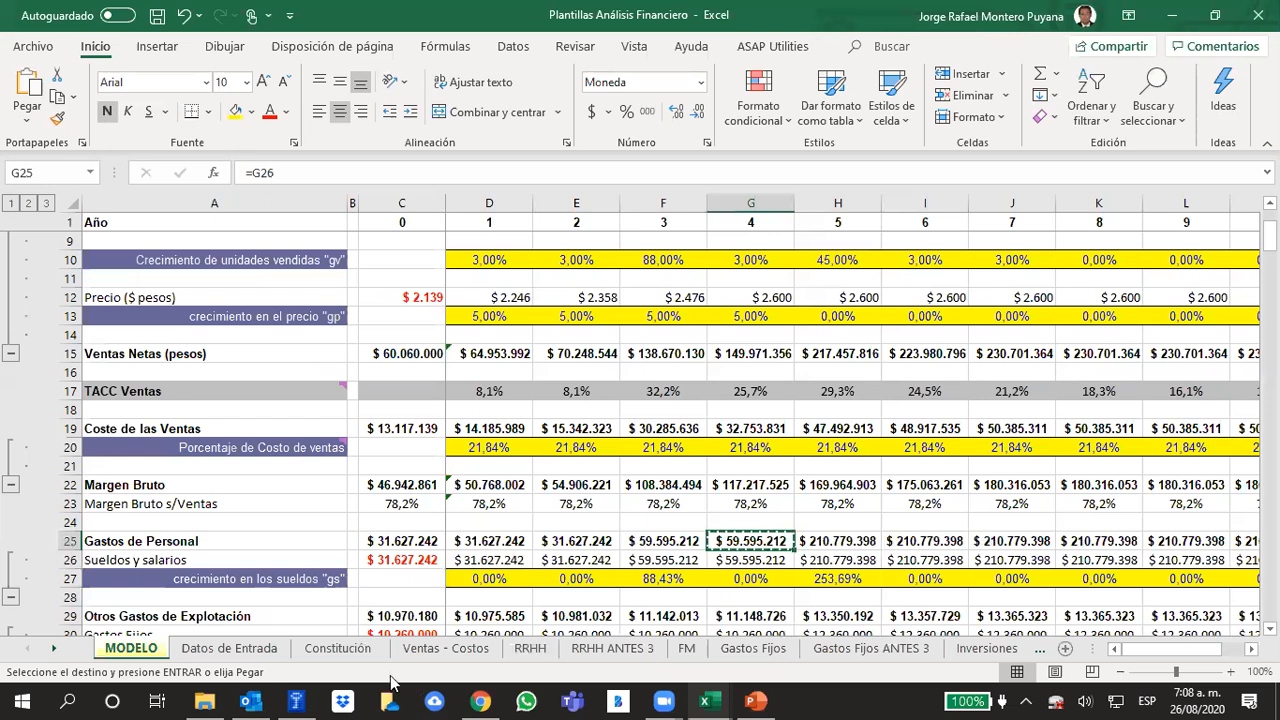
click(531, 649)
click(1018, 408)
right_click(1018, 408)
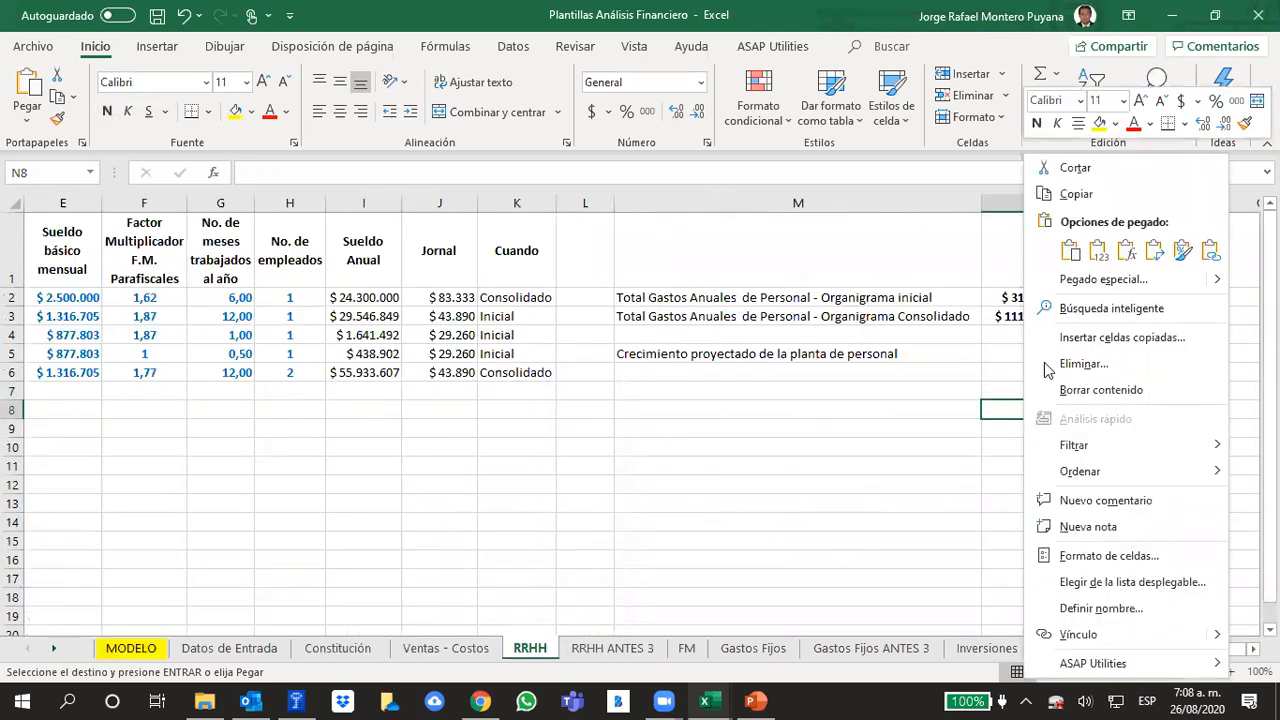
click(1098, 250)
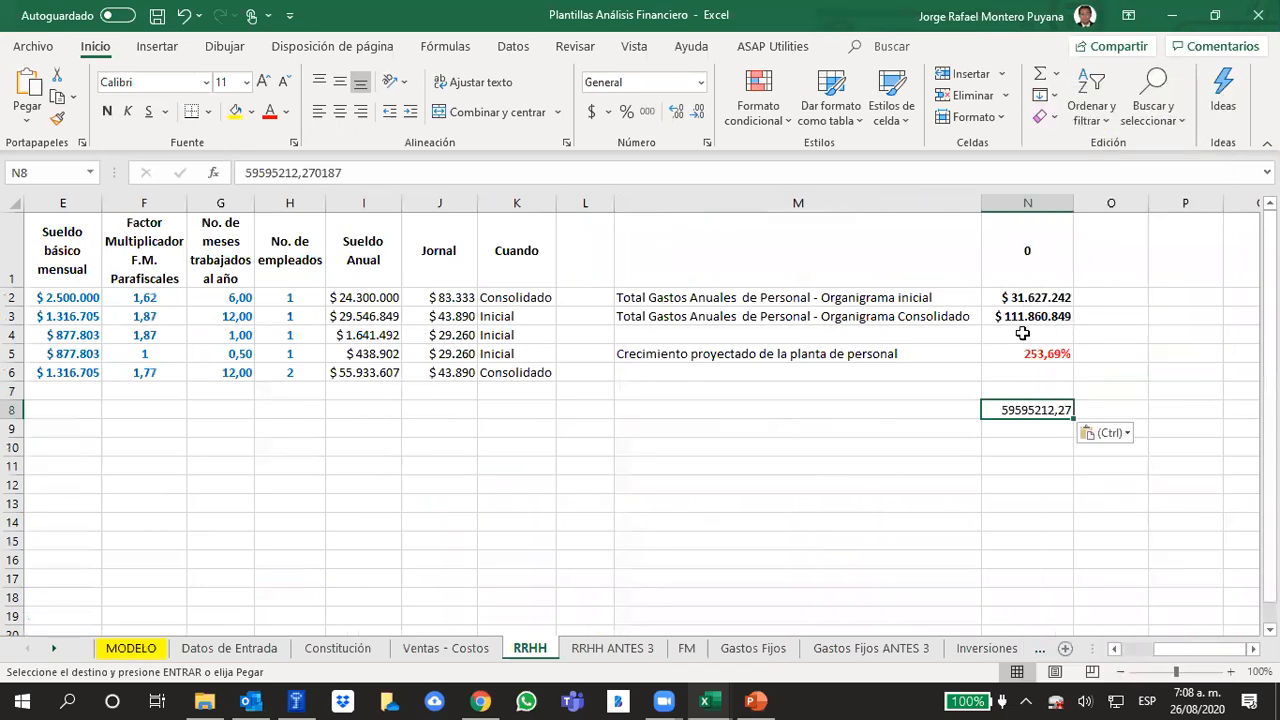
click(1025, 300)
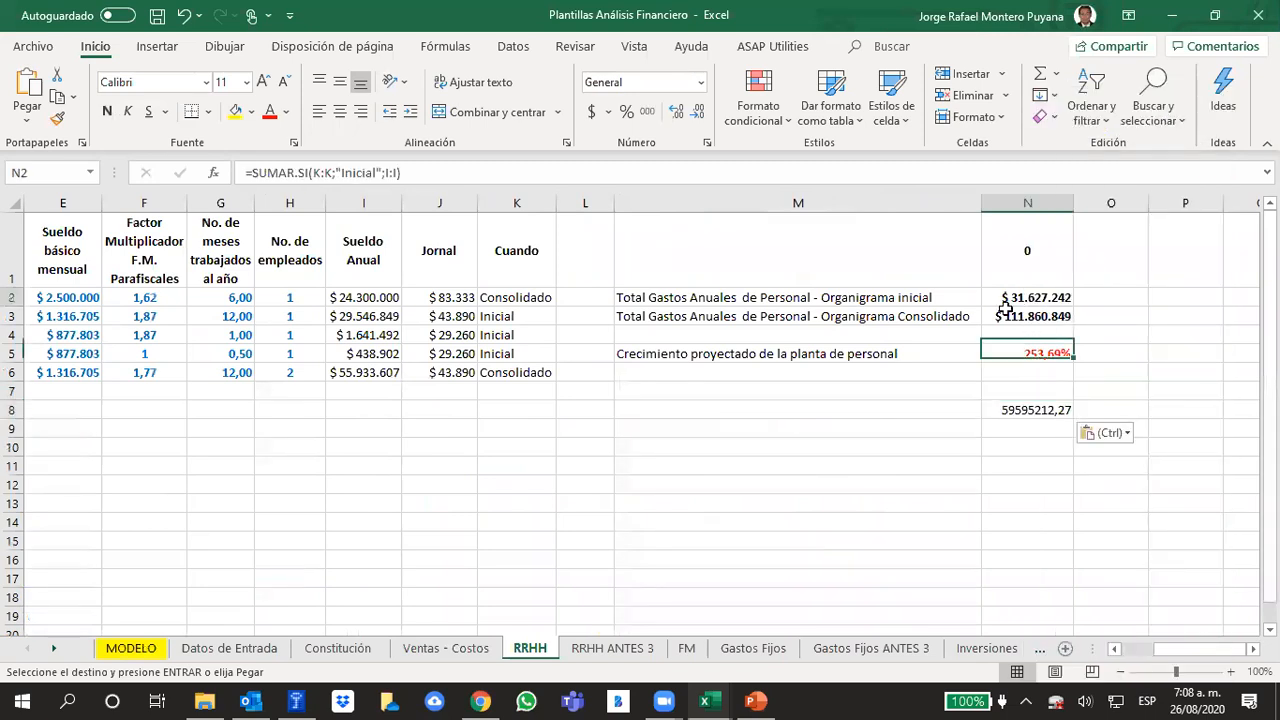
click(57, 118)
click(1008, 409)
key(Return)
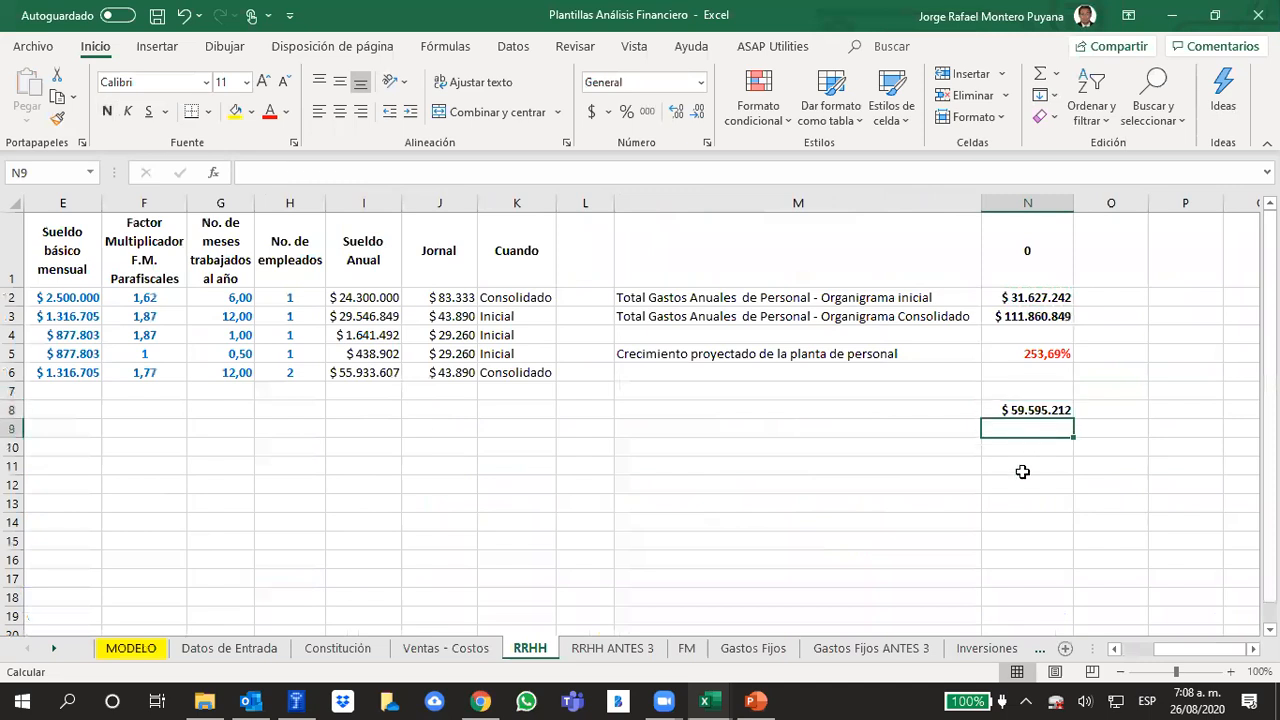
In N10, divide the consolidated personnel total N3 by N8 and give the result the percentage format of N5
click(1011, 444)
text(+)
key(Up)
key(Up)
key(Up)
key(Up)
key(Up)
key(Up)
key(Up)
key(Up)
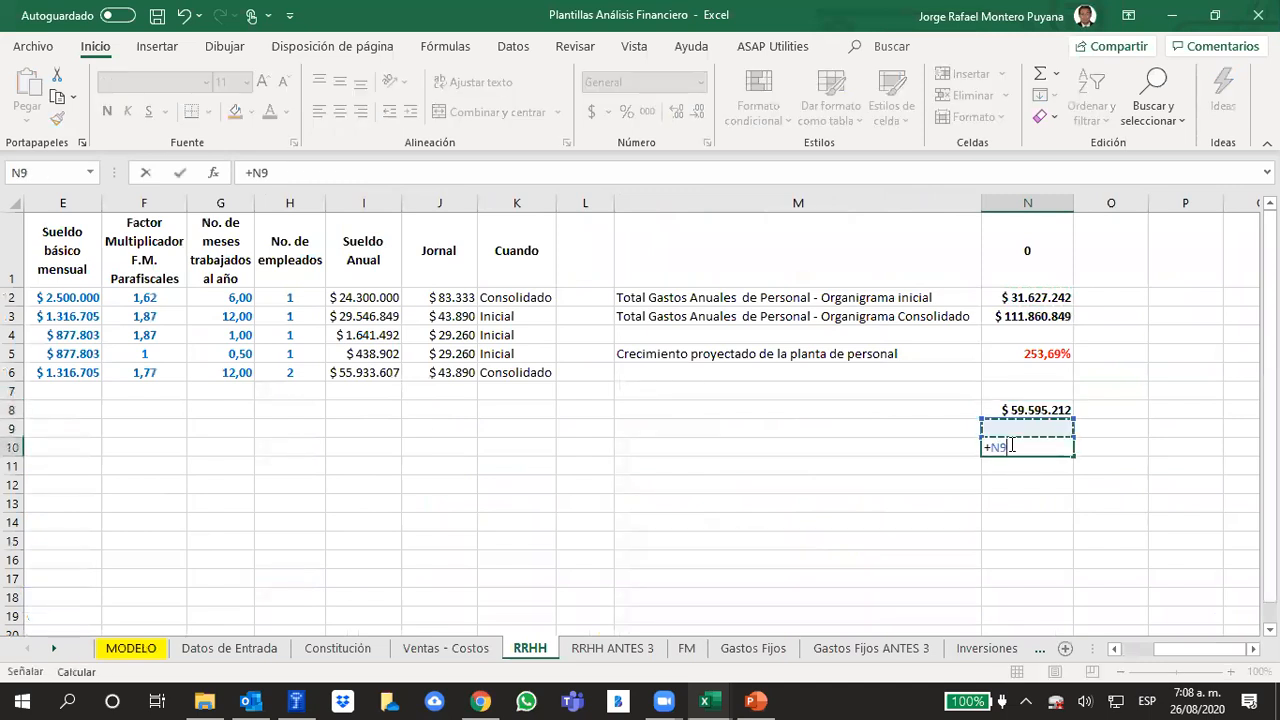
key(Down)
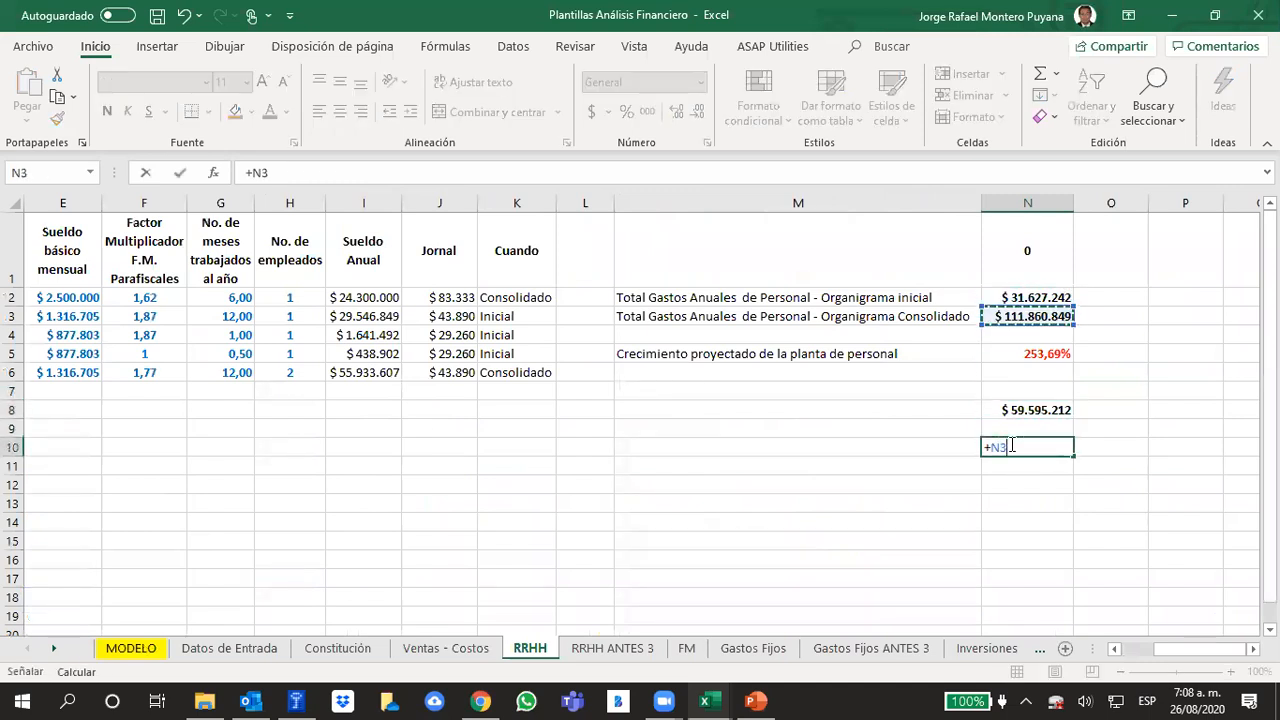
text(/)
key(Up)
key(Up)
key(ctrl+Return)
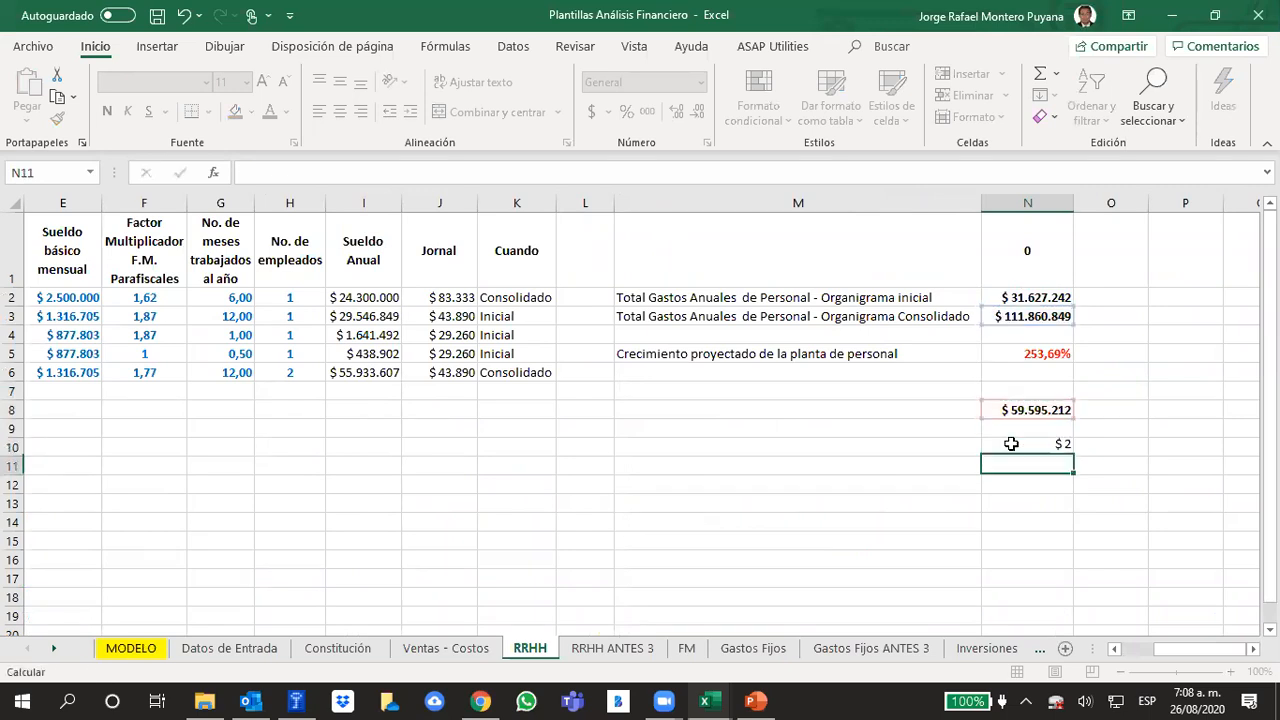
click(1044, 358)
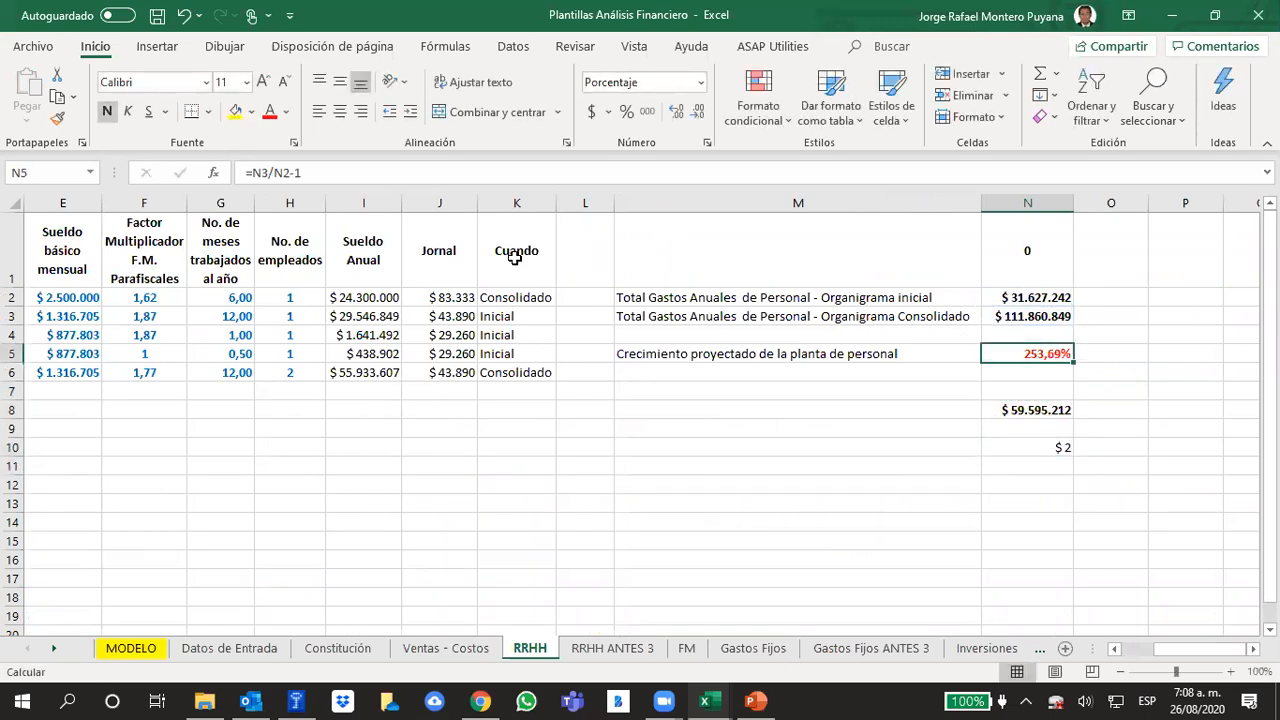
click(57, 118)
click(1030, 448)
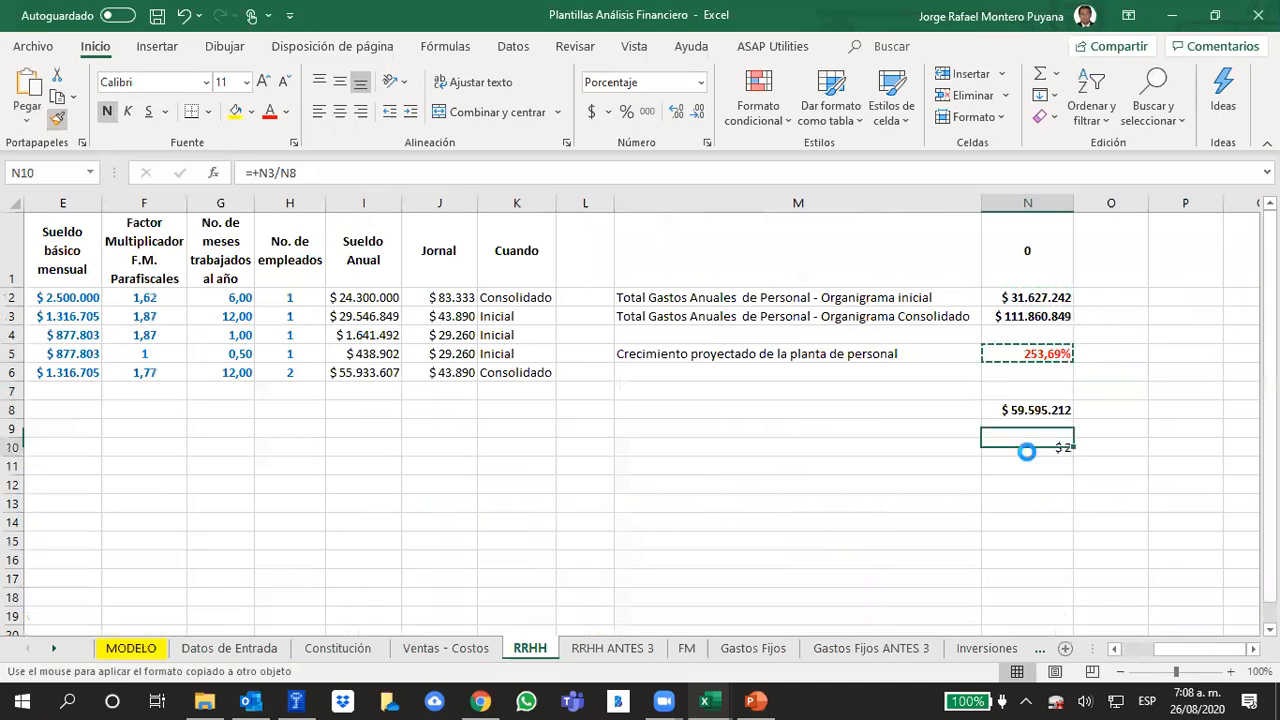
Paste the N10 ratio of RRHH as a value into the year 5 salary growth "gs" on the MODELO sheet
key(ctrl+c)
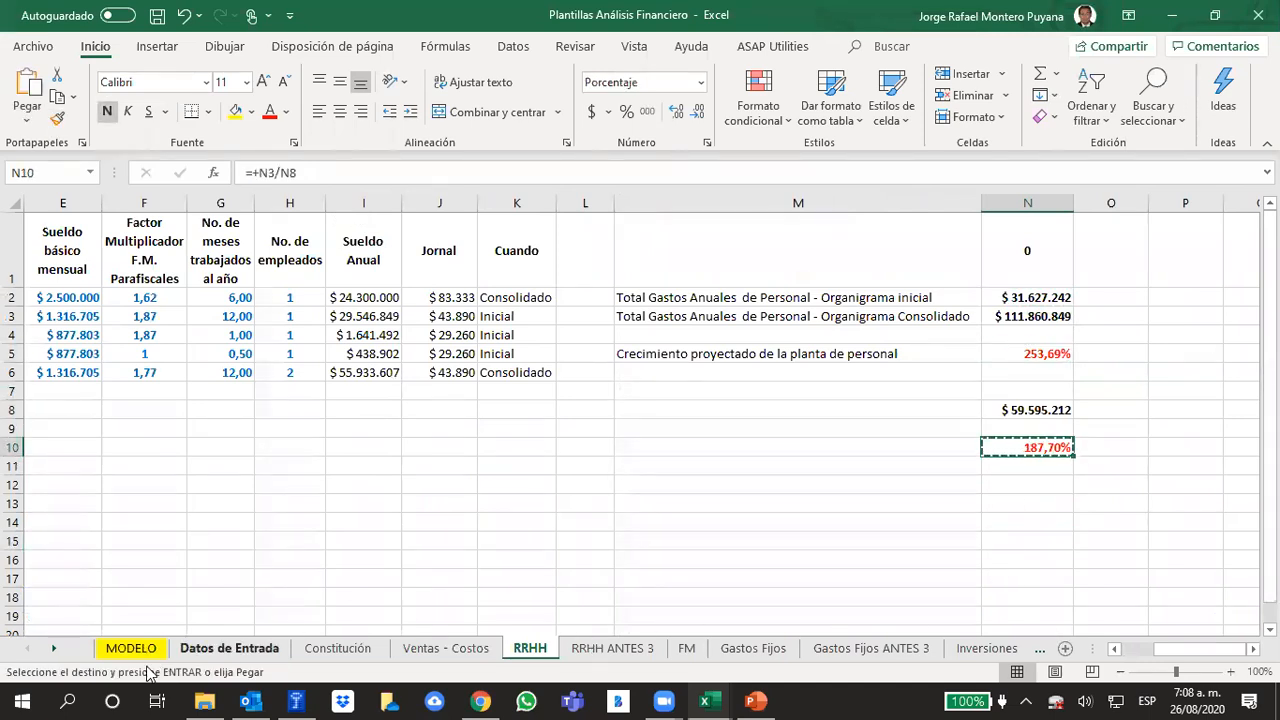
click(133, 648)
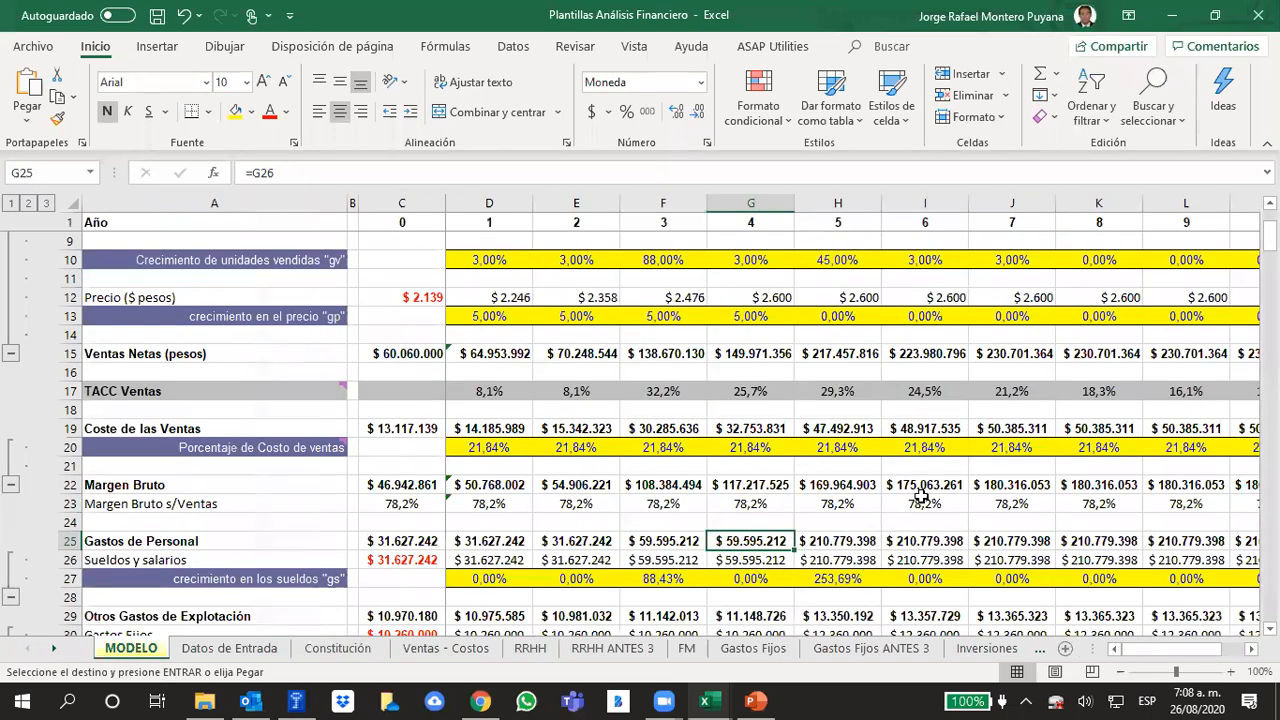
key(ctrl+c)
click(848, 579)
right_click(848, 579)
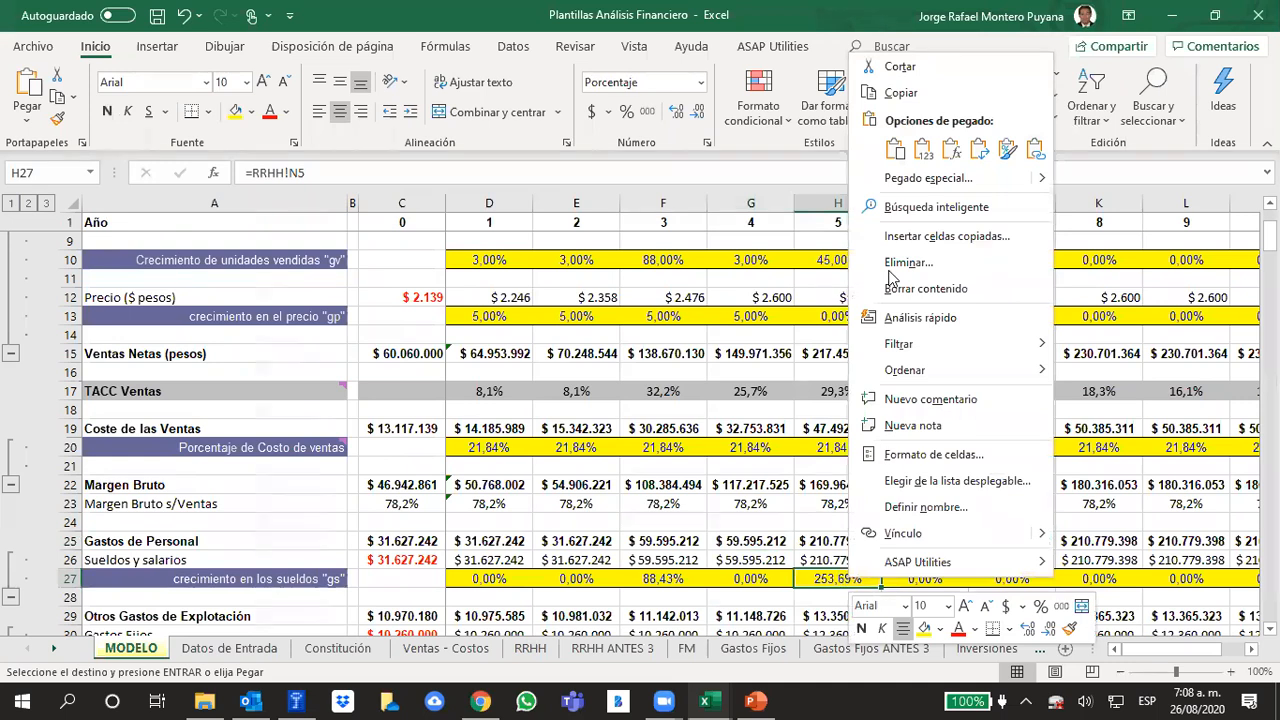
click(922, 150)
click(855, 560)
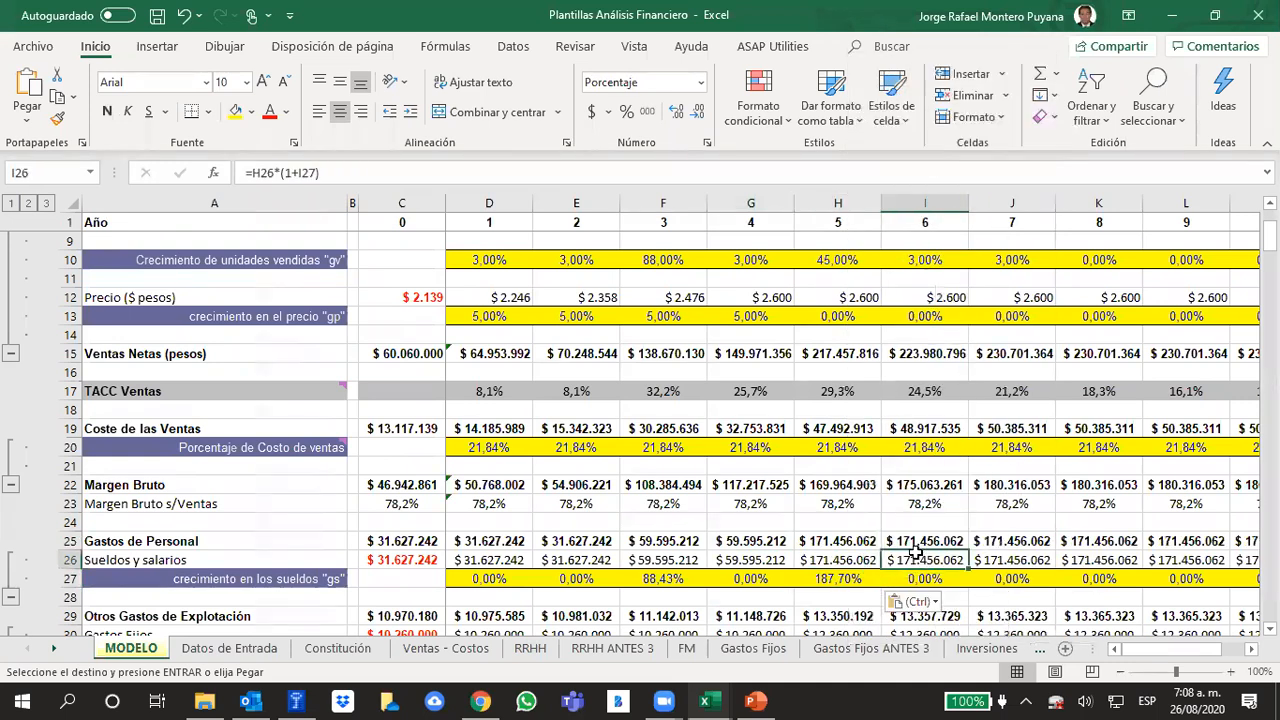
click(855, 541)
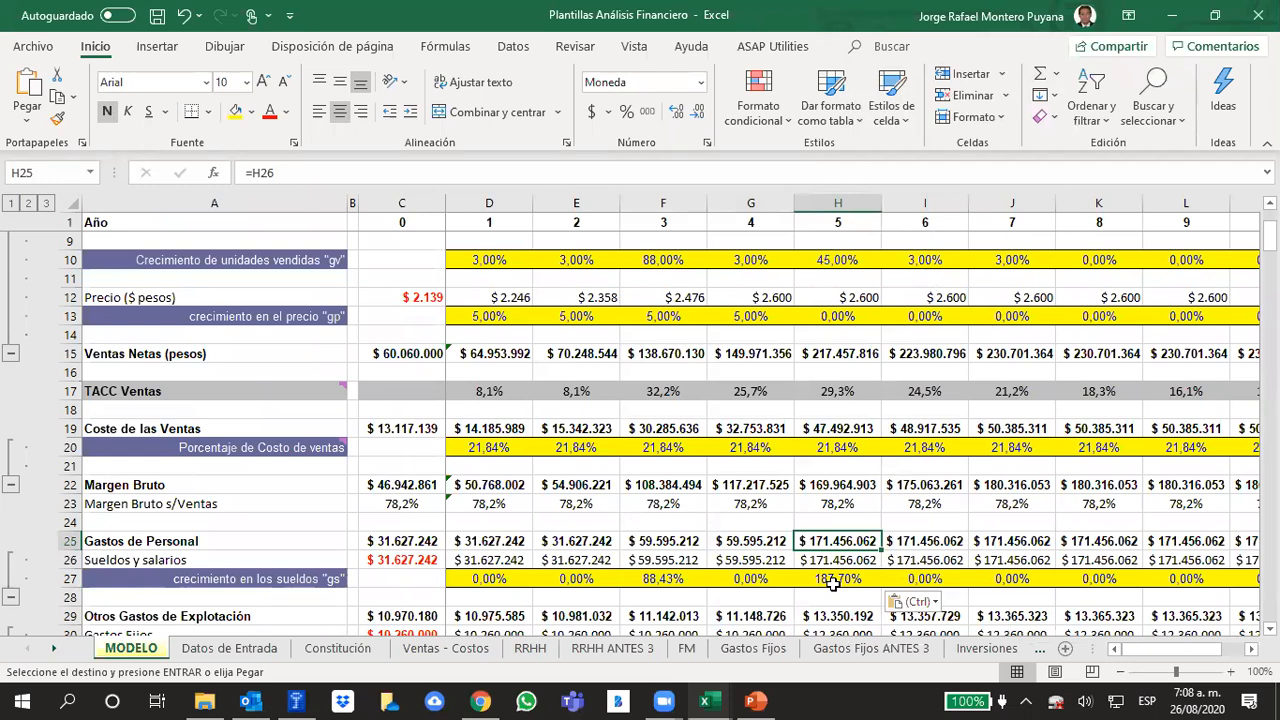
Check the N10 growth formula on the RRHH sheet and the two amounts it compares, N3 and N8
click(546, 650)
click(1046, 494)
click(1034, 449)
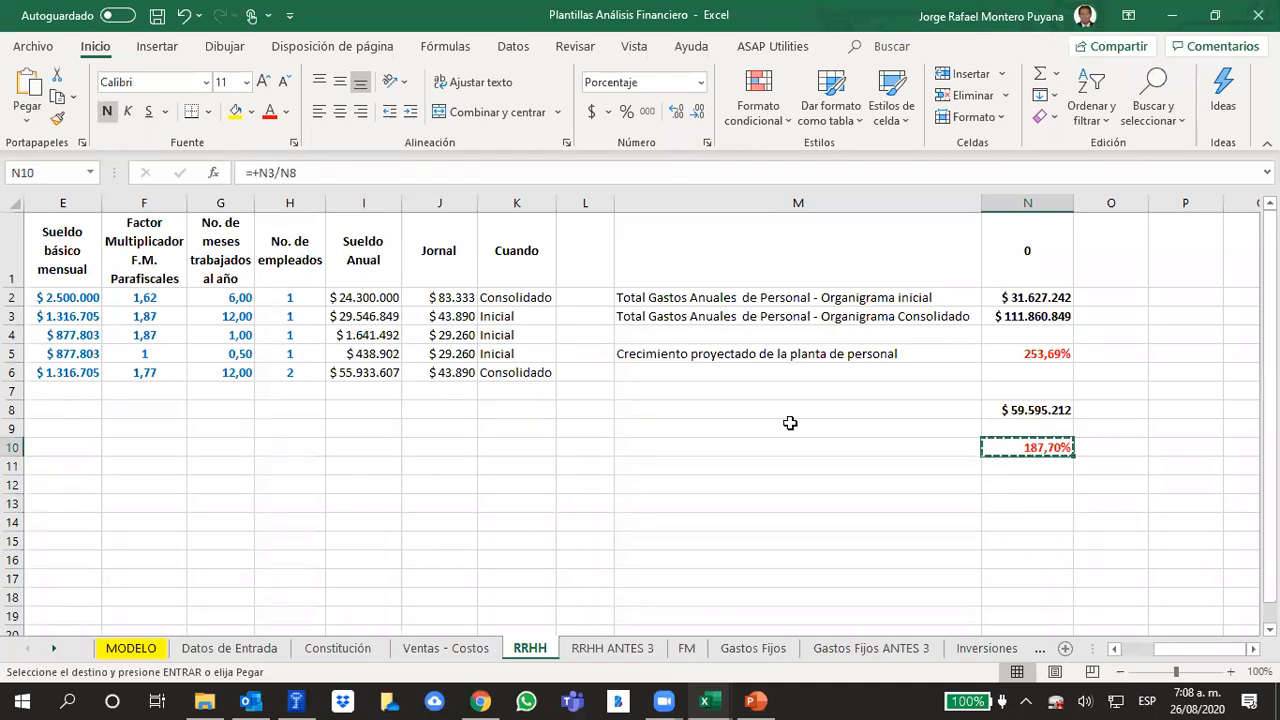
click(346, 173)
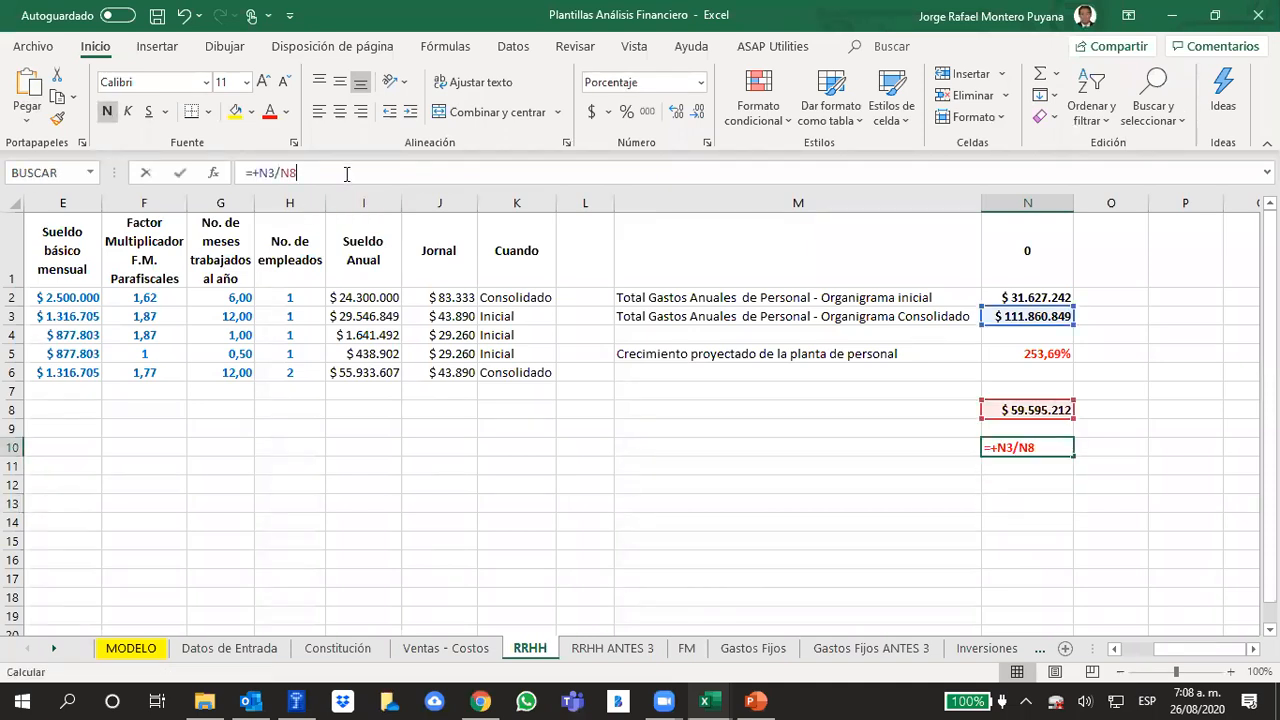
click(1024, 506)
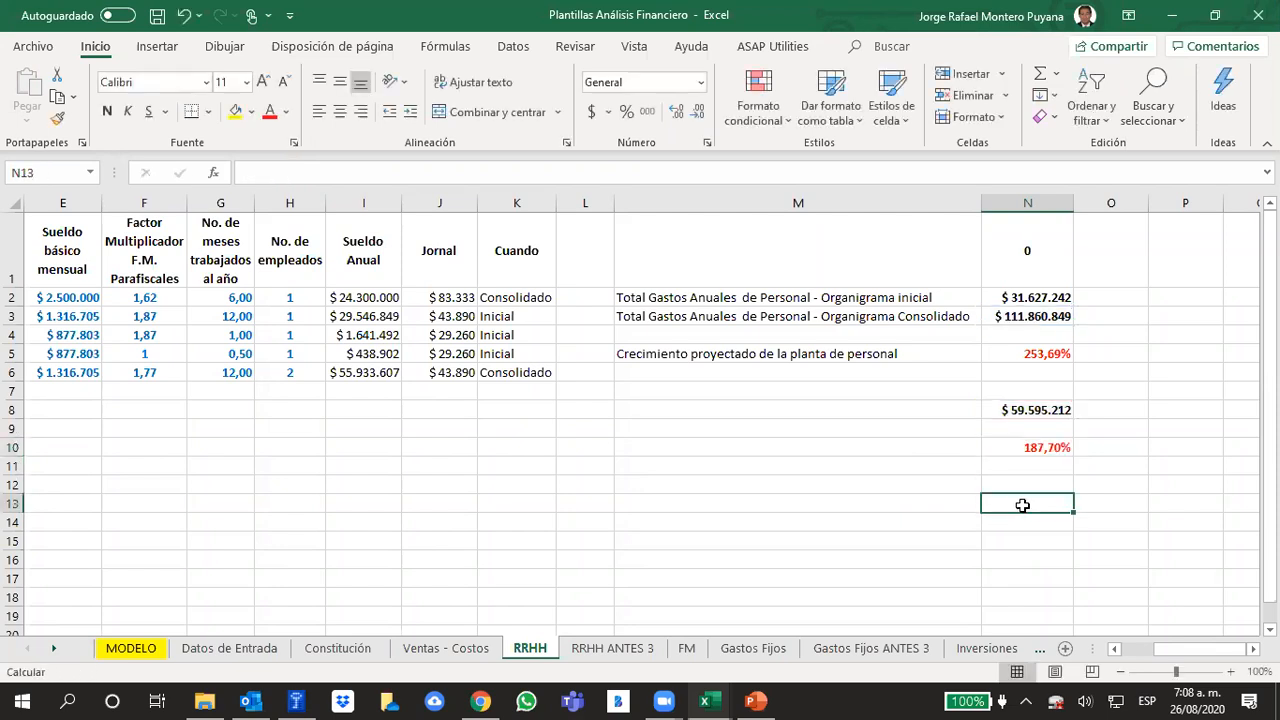
click(1044, 410)
click(1020, 316)
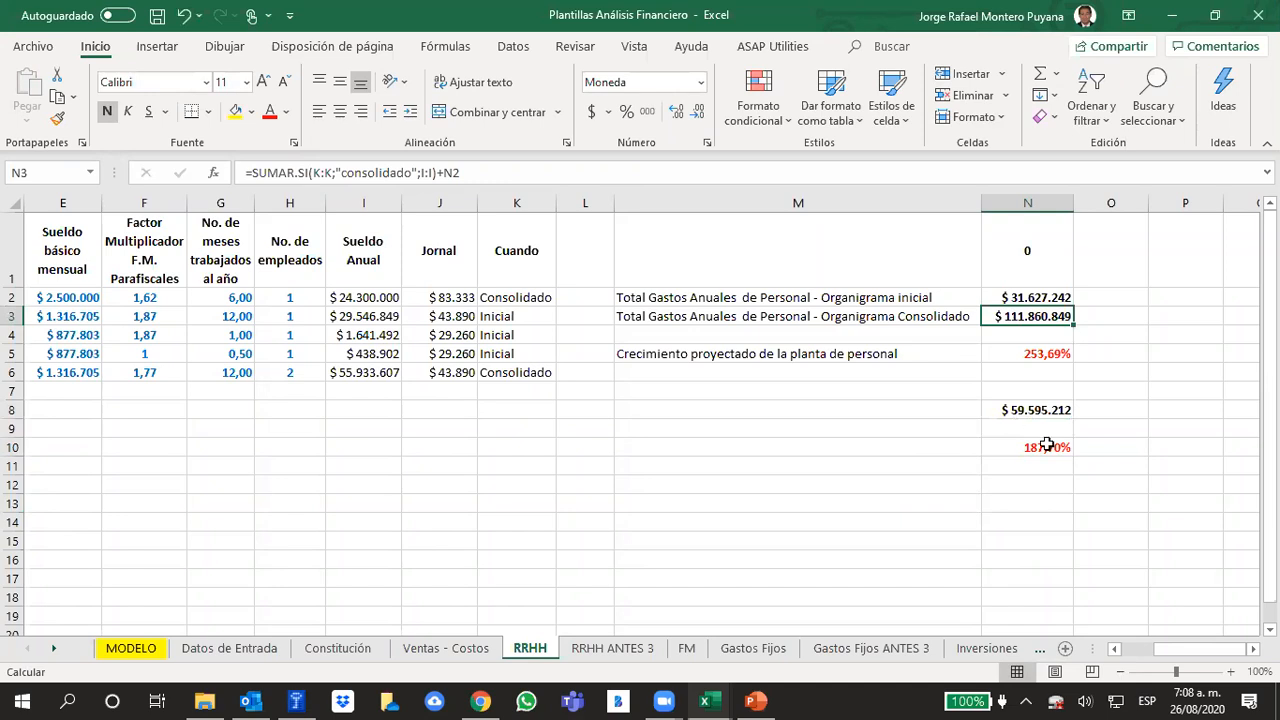
click(1036, 408)
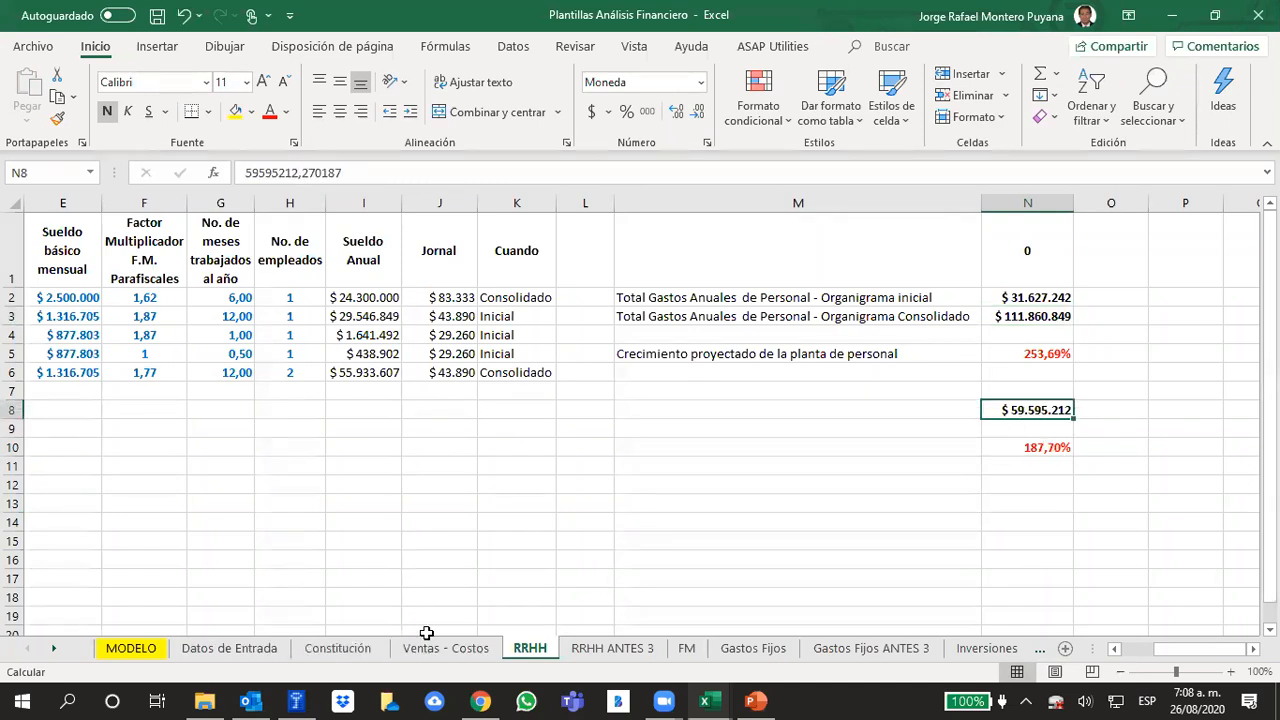
Inspect how the year 5 Sueldos y salarios formula on MODELO applies the growth rate to the year 4 amount
click(124, 649)
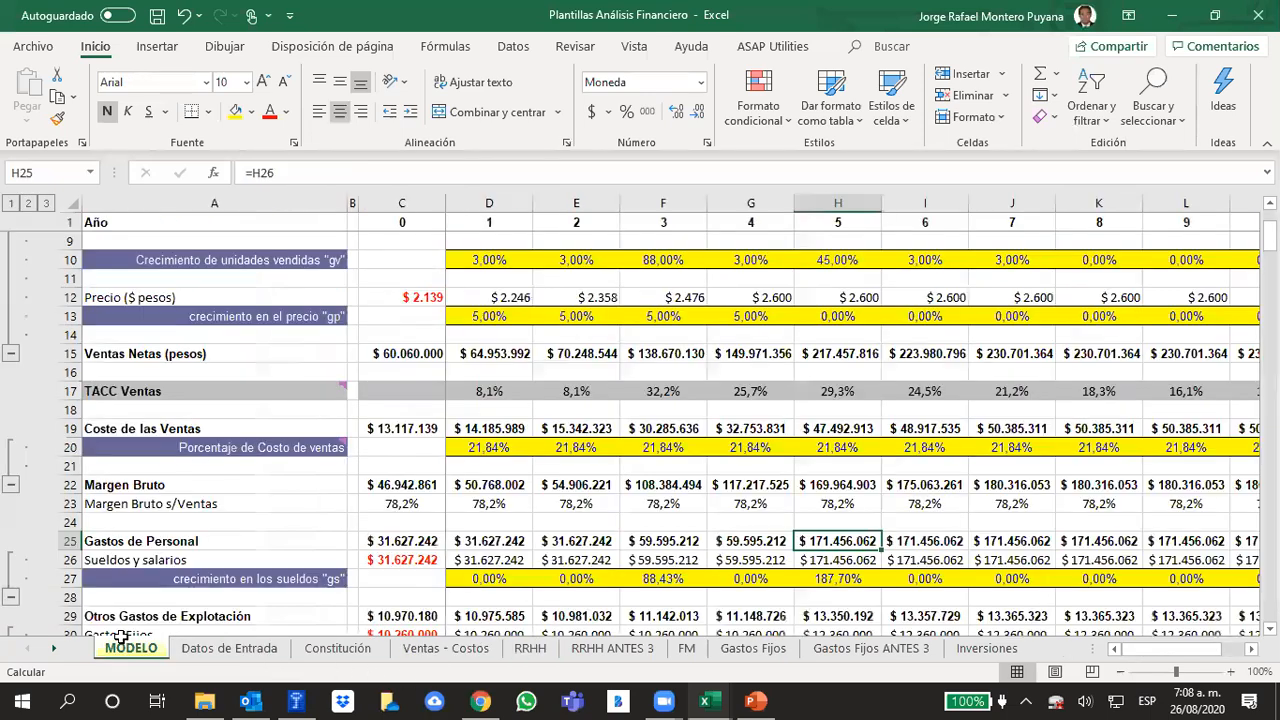
click(899, 503)
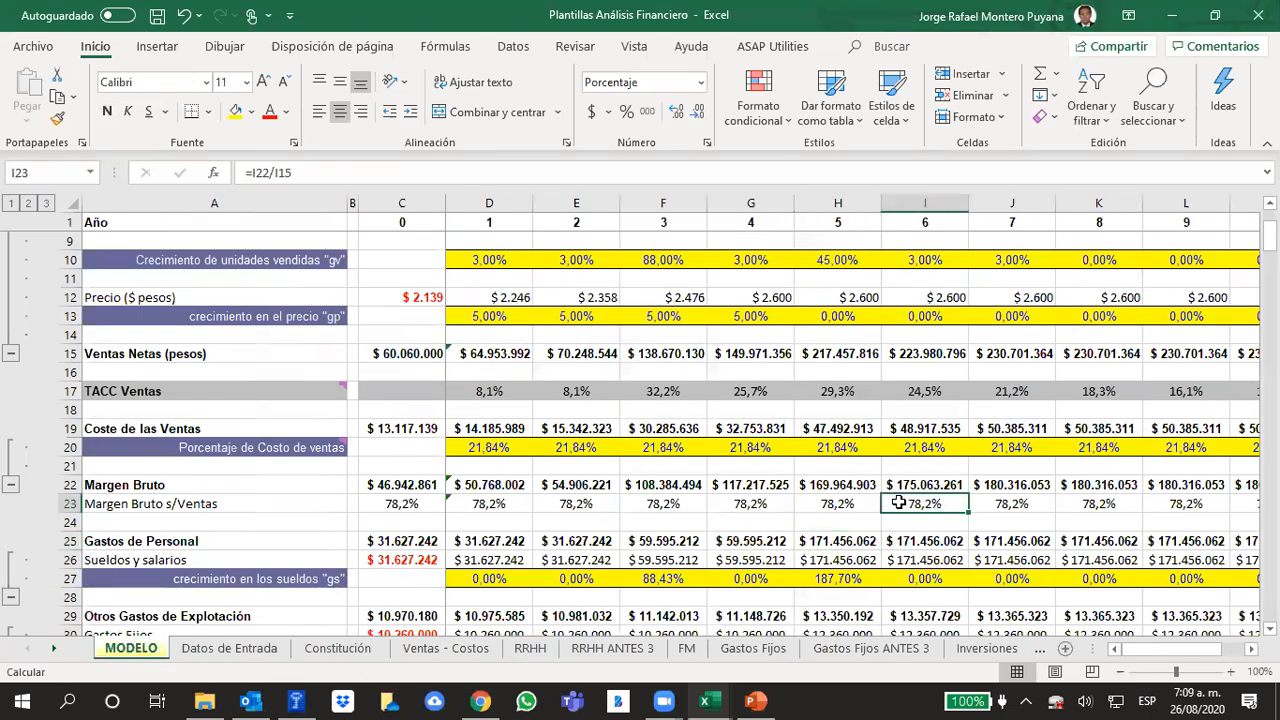
click(849, 578)
click(846, 538)
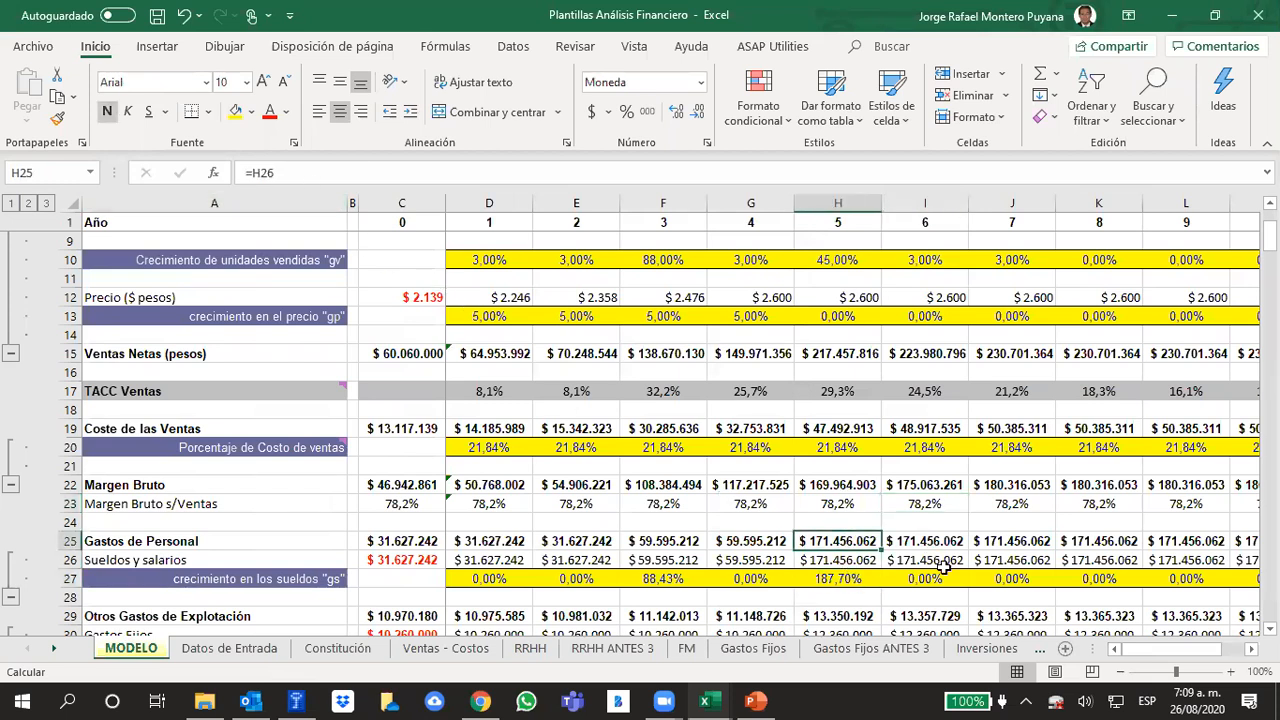
click(847, 555)
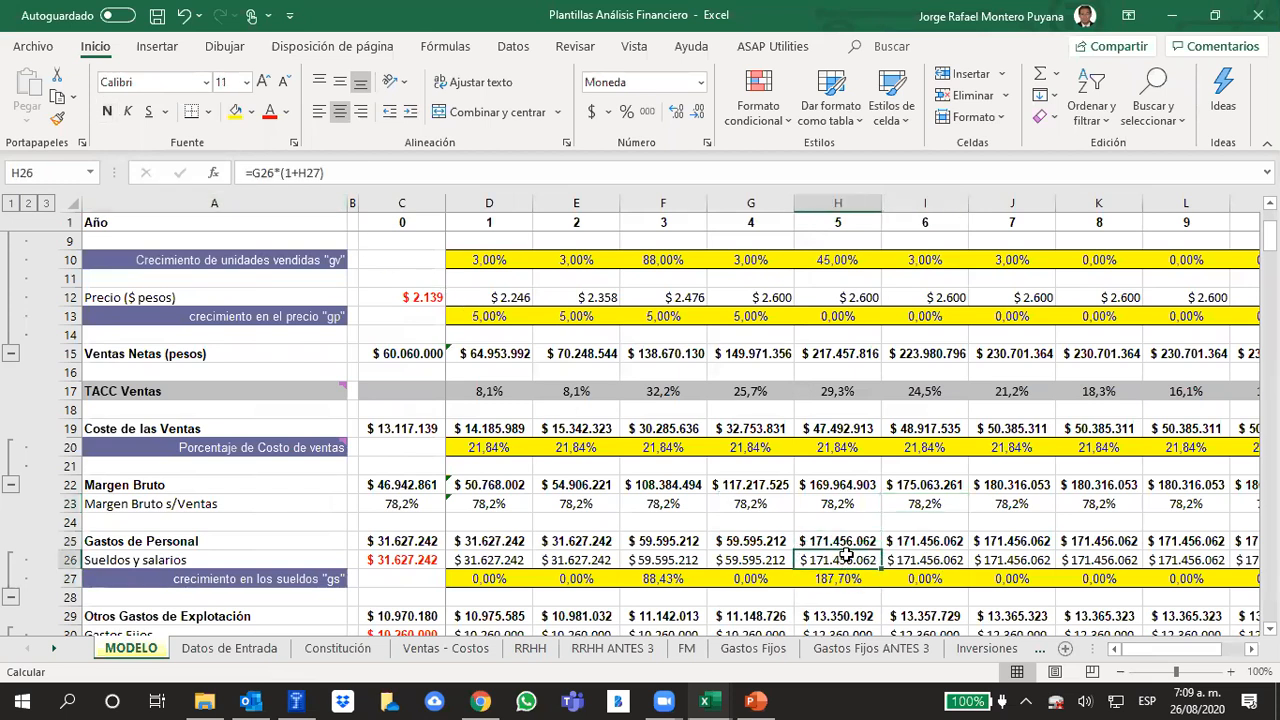
click(340, 170)
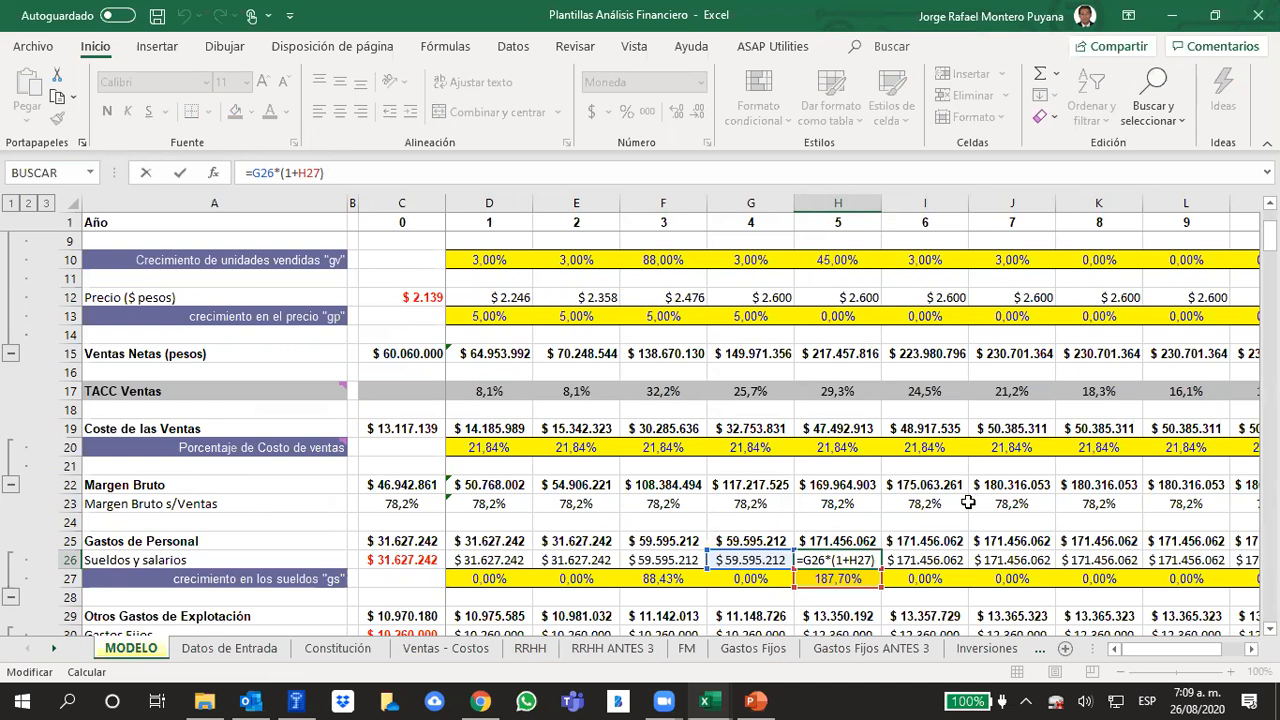
key(Return)
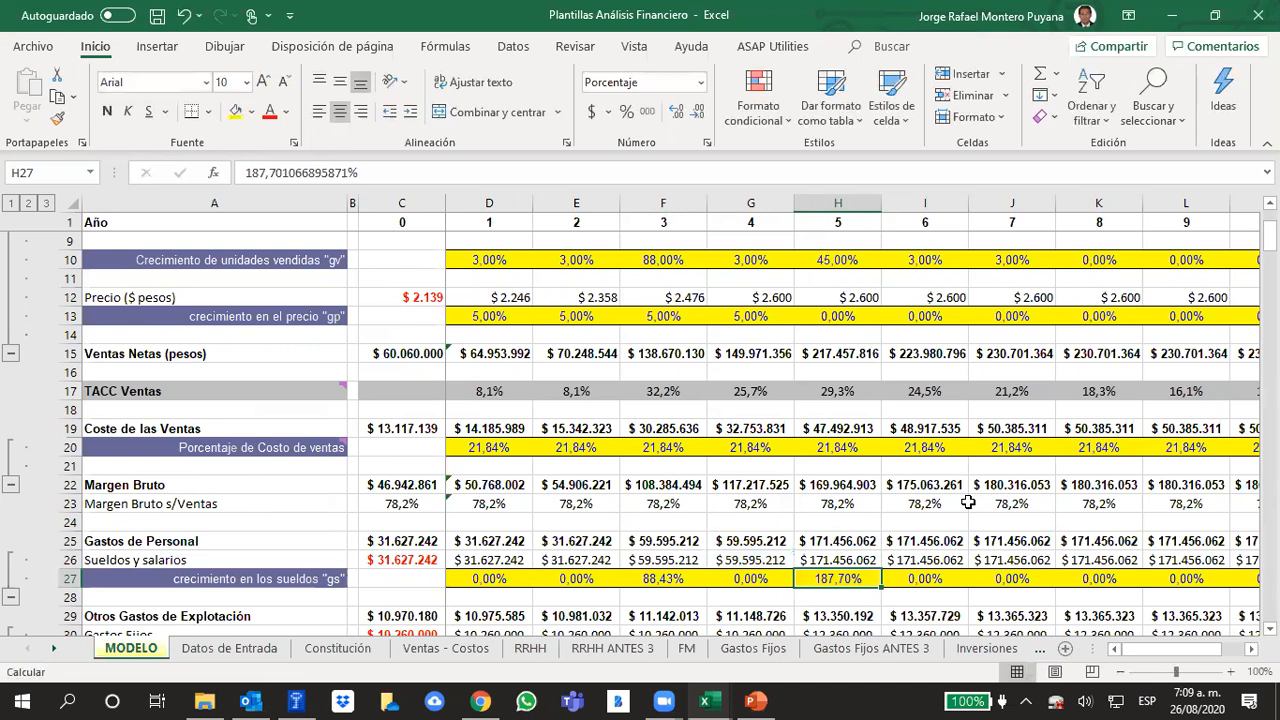
click(251, 173)
key(BackSpace)
key(Return)
key(Up)
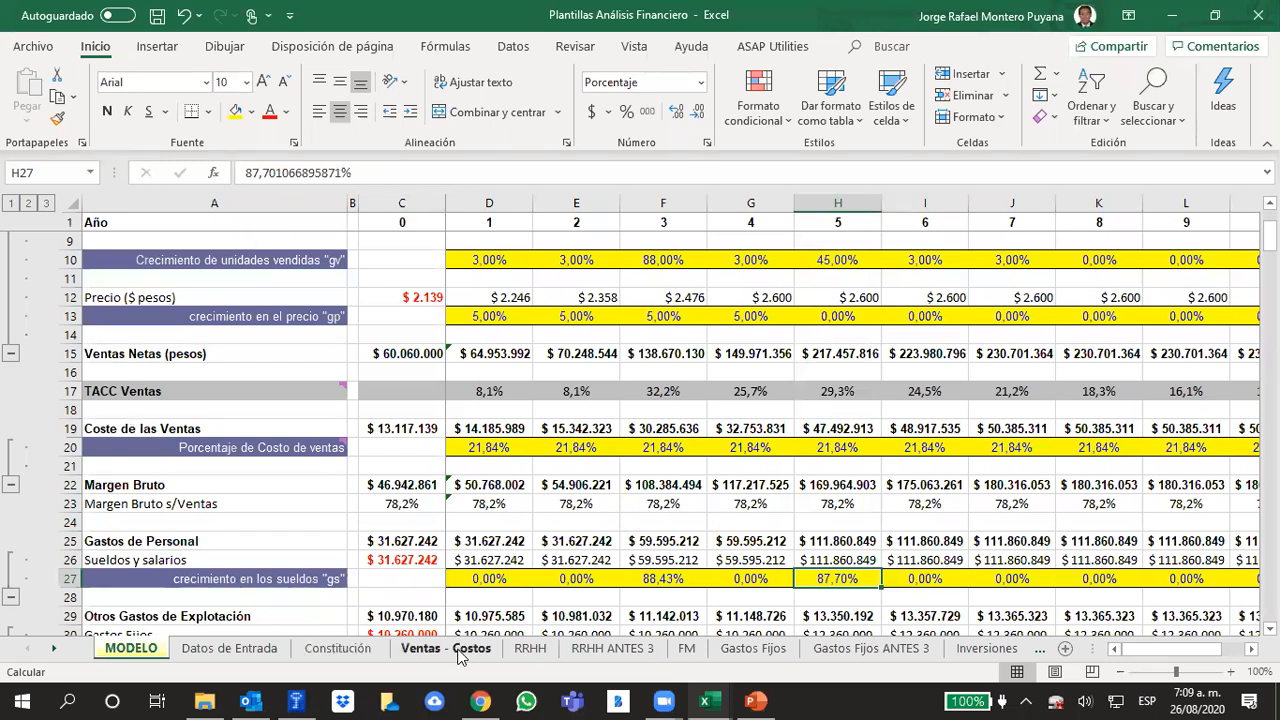
Correct the auxiliary growth formula in N10 of RRHH to =+N3/N8-1 and check it against the projected staff growth
click(530, 648)
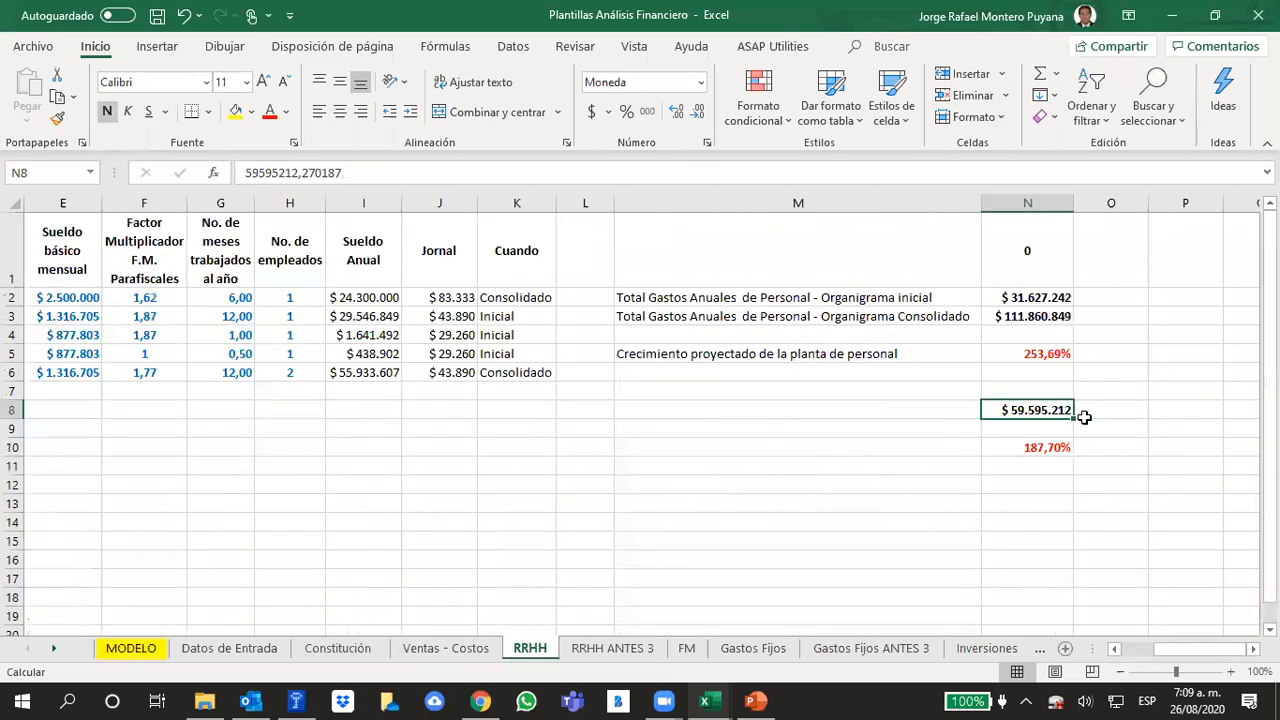
click(1208, 440)
click(1063, 445)
click(1063, 502)
drag(1037, 408, 1041, 449)
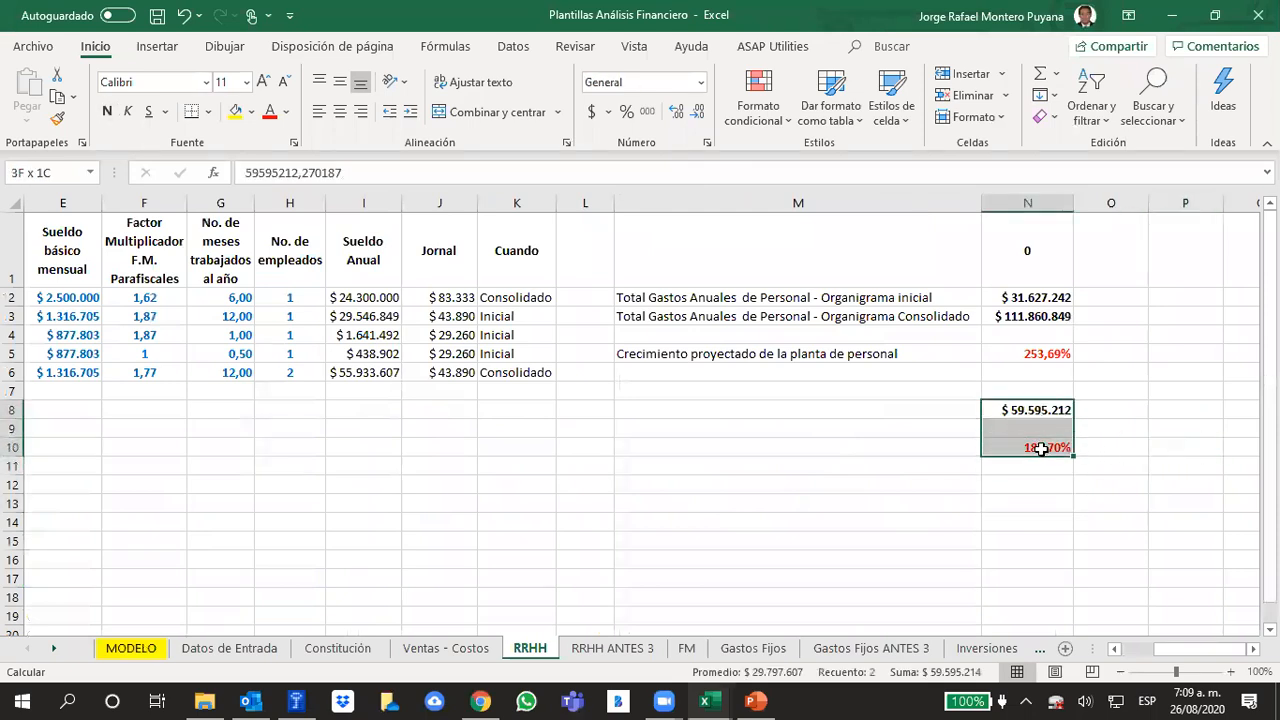
click(1041, 449)
click(311, 167)
text(-1)
key(Return)
click(1030, 518)
click(1033, 357)
click(780, 487)
click(1030, 443)
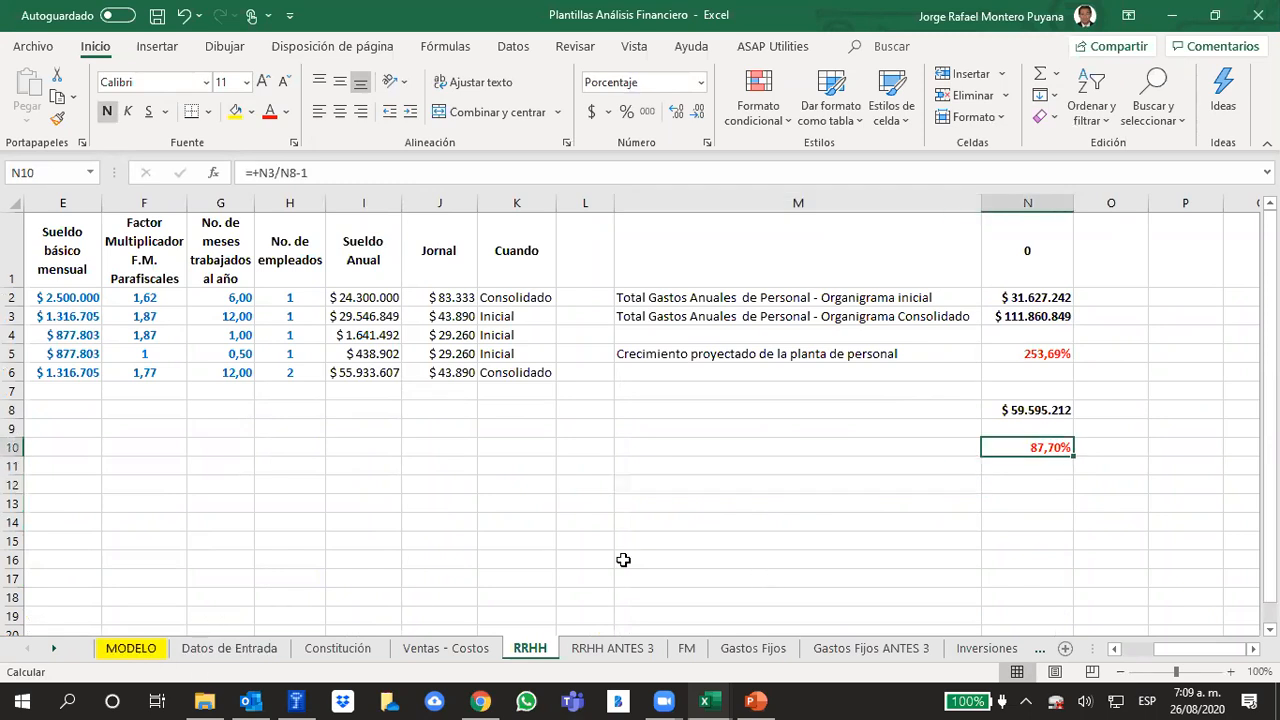
Clear the auxiliary amount and growth calculation in N8 to N10 of the RRHH sheet
drag(1040, 410, 1014, 505)
key(Delete)
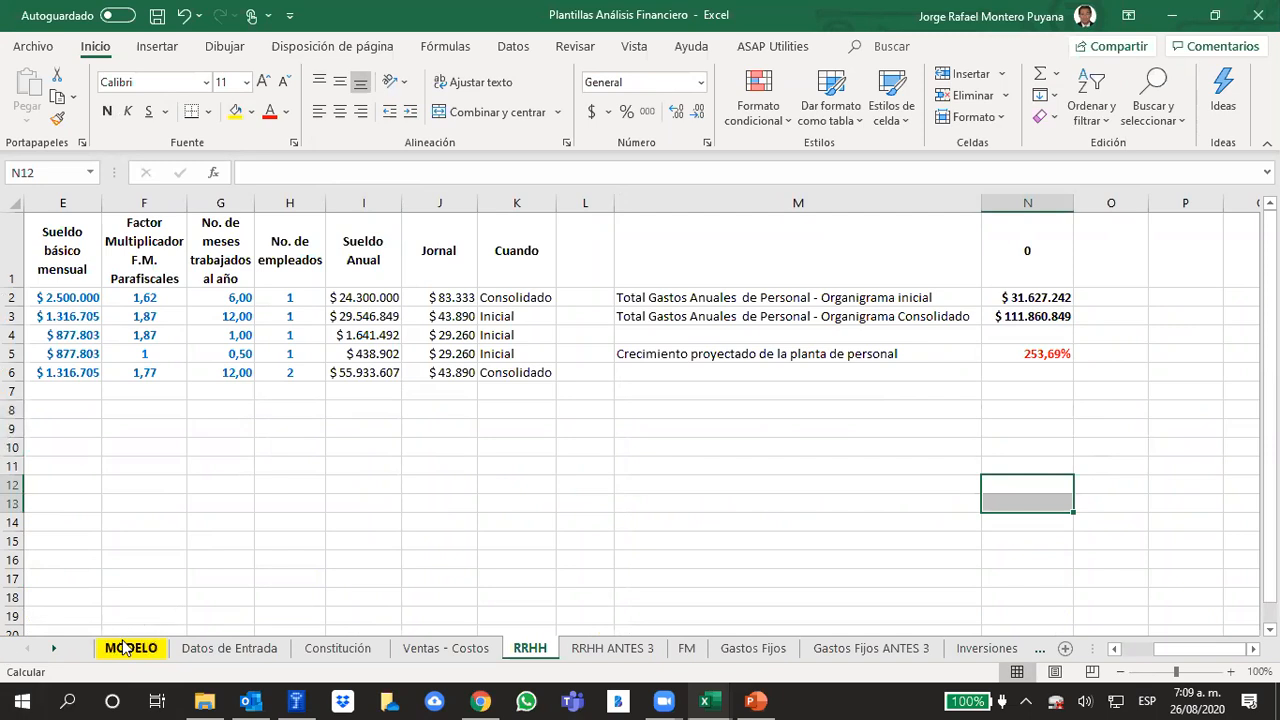
Review the year 0, year 3 and year 5 columns of the MODELO sheet
click(131, 648)
click(857, 499)
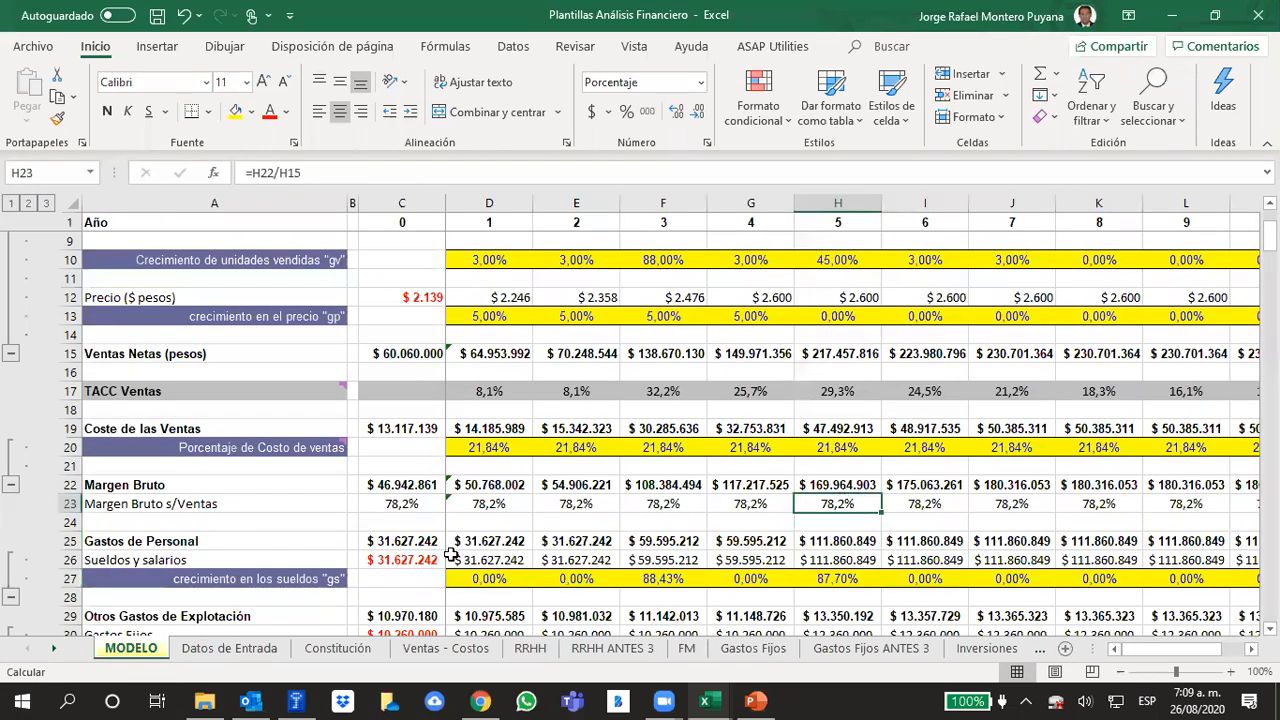
click(400, 203)
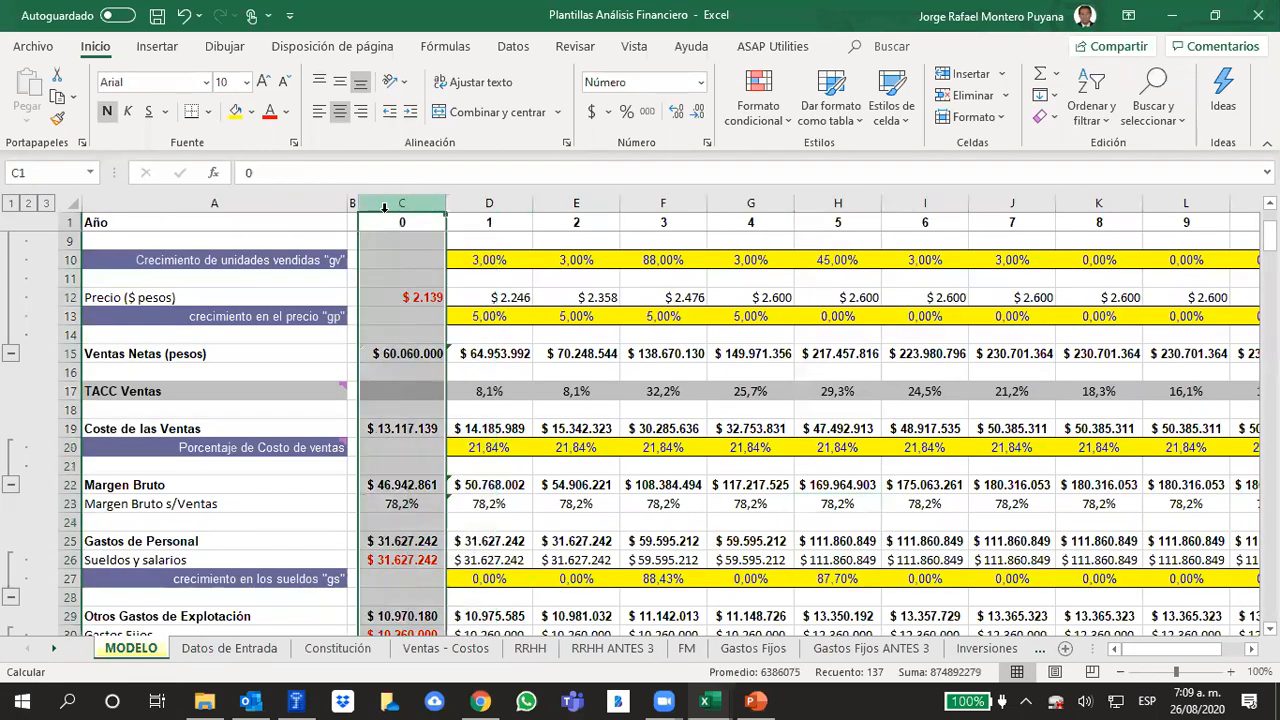
click(662, 203)
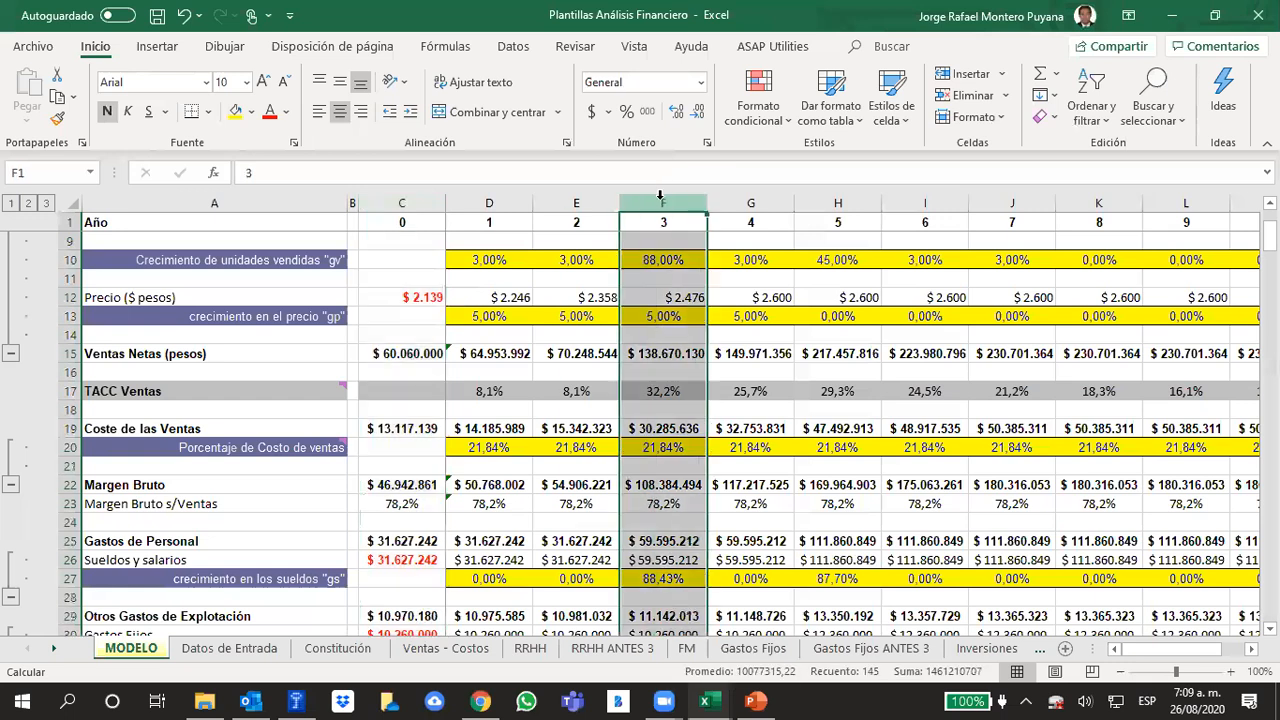
click(840, 205)
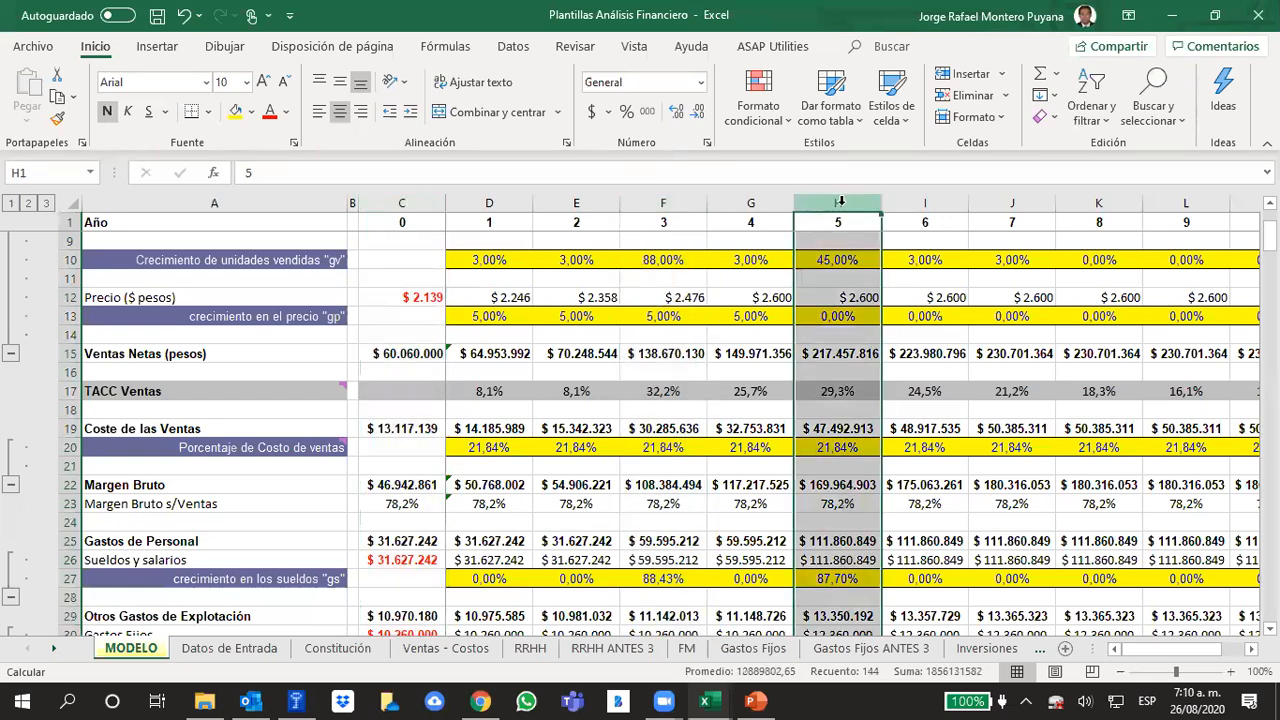
Review the salary growth "gs" row of the MODELO sheet through year 10 and return to its label
click(900, 578)
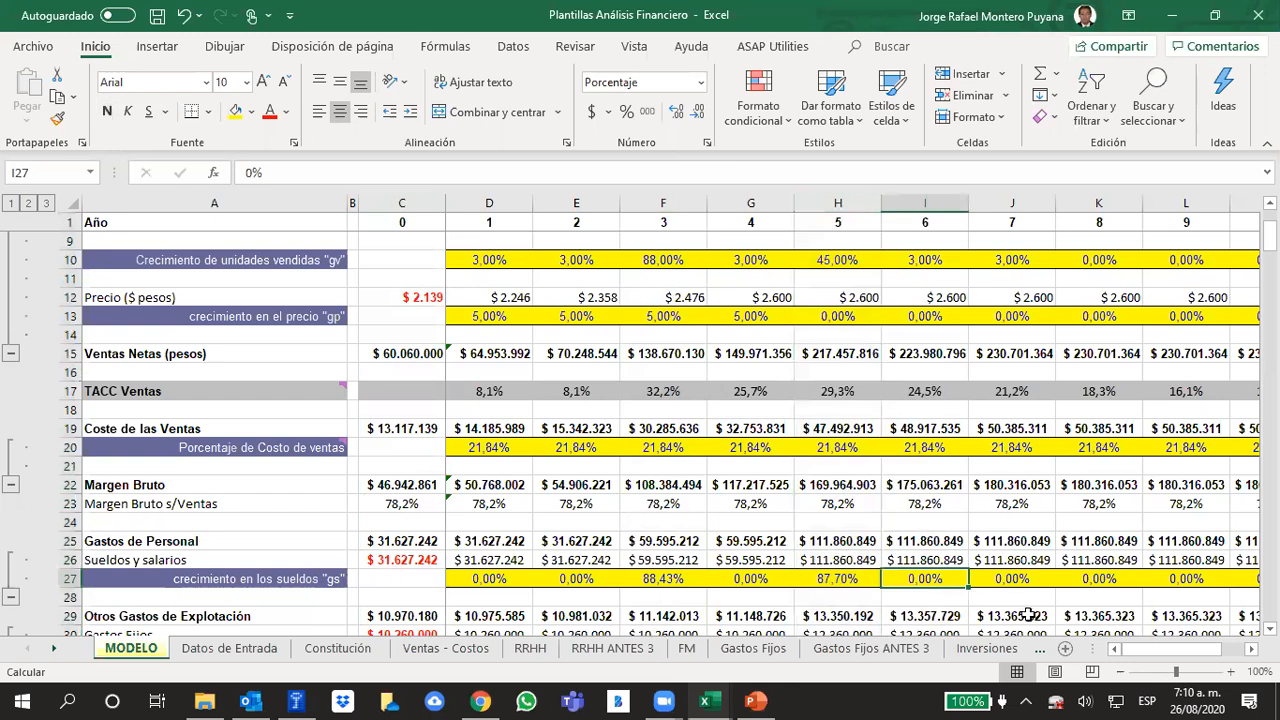
key(Right)
key(Right)
key(Right)
key(Right)
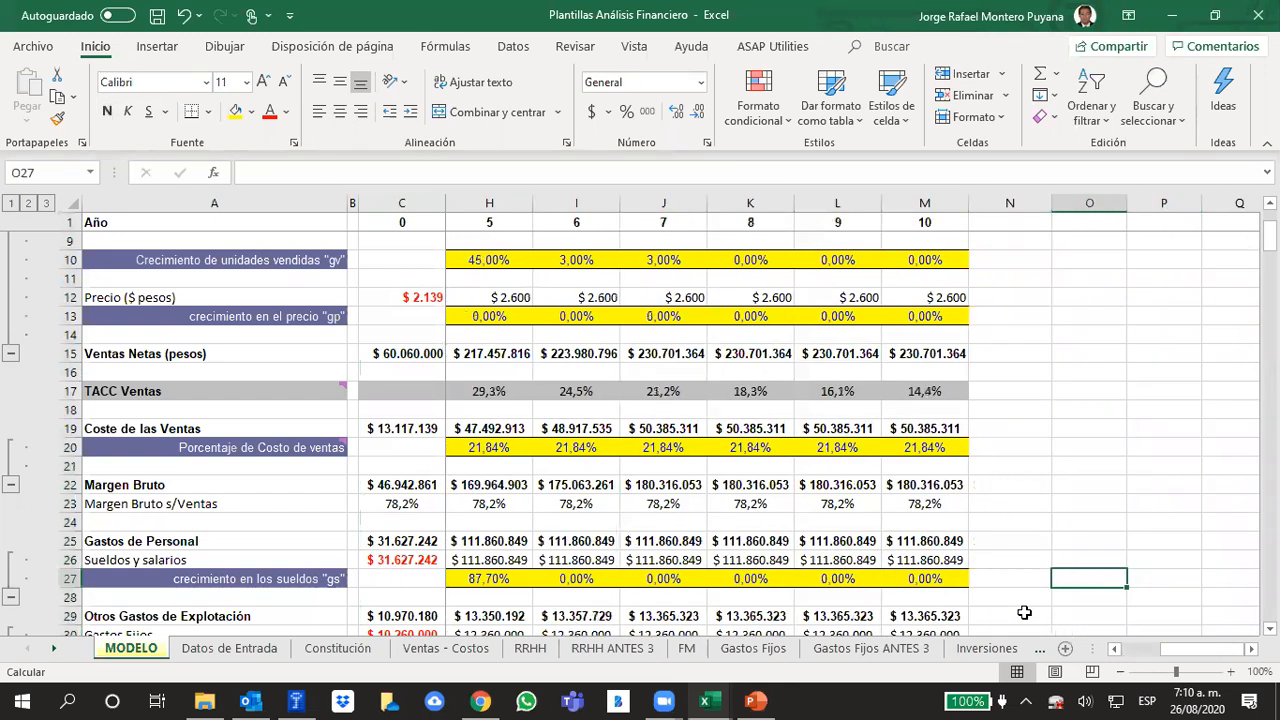
key(ctrl+Left)
key(Left)
key(Left)
key(Left)
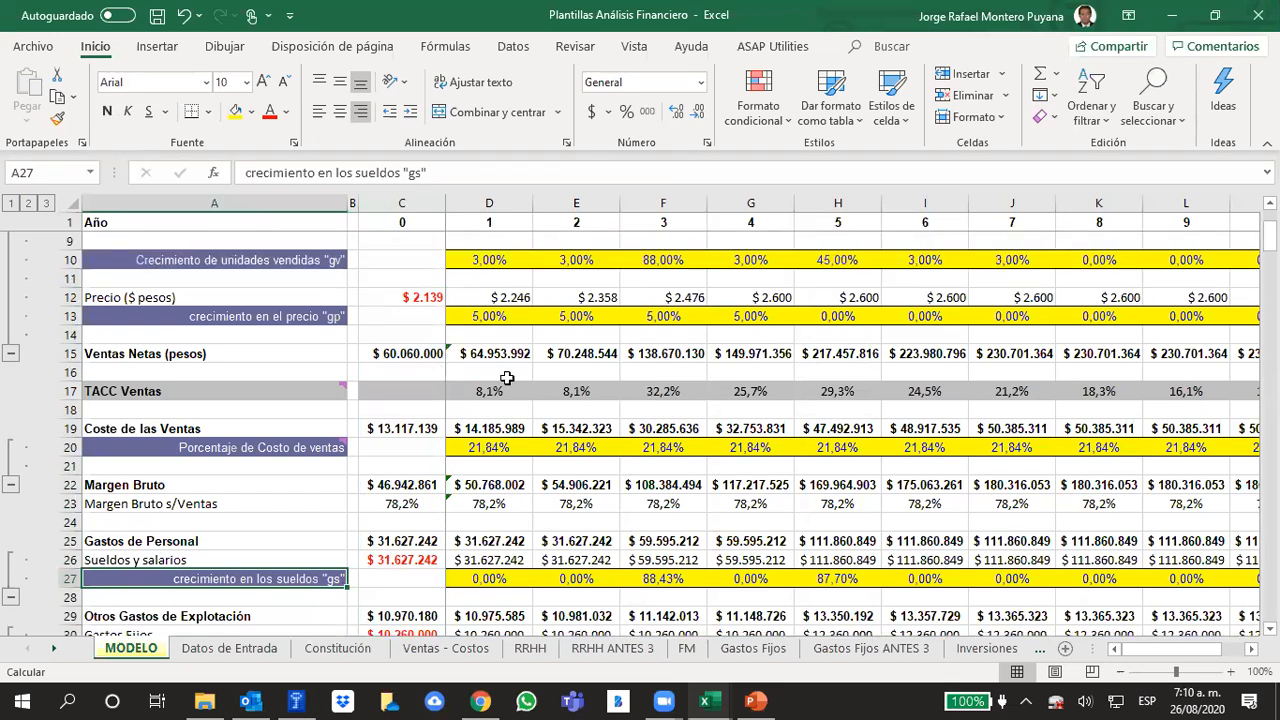
Compare years 0, 3 and 5 of the income statement, from units sold down to operating expenses
scroll(514, 375, up, 3)
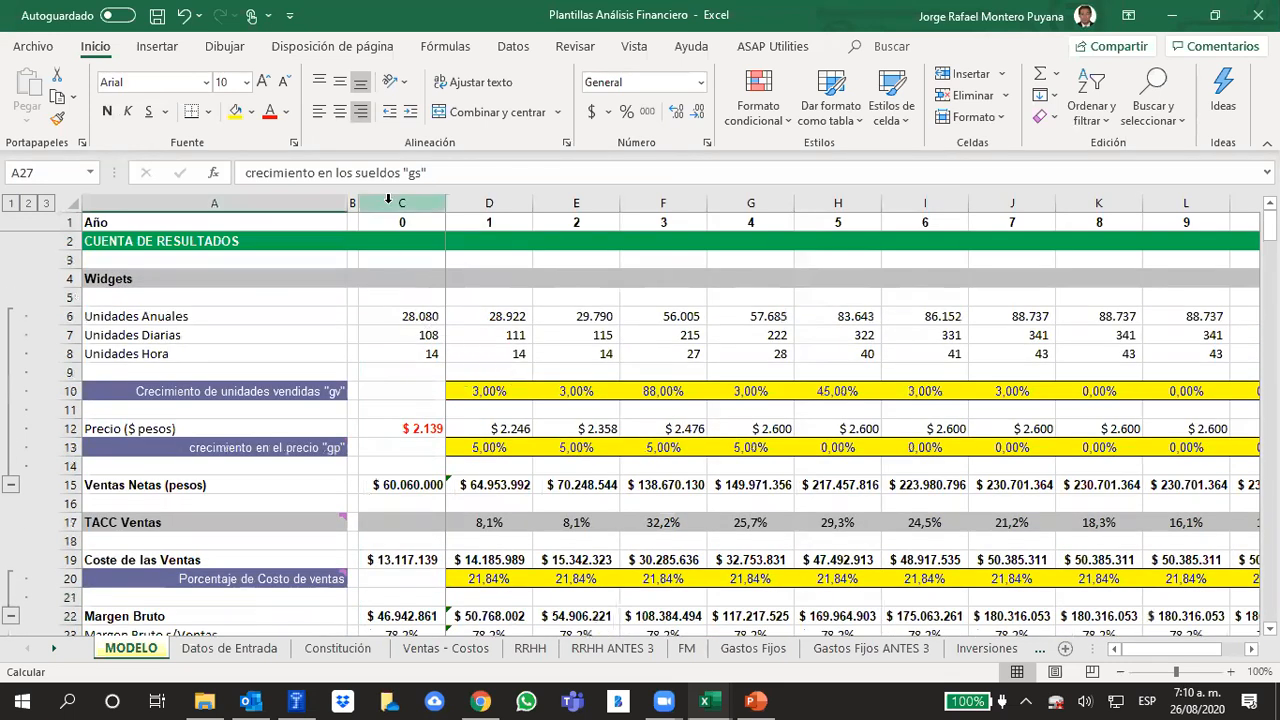
click(388, 199)
click(663, 203)
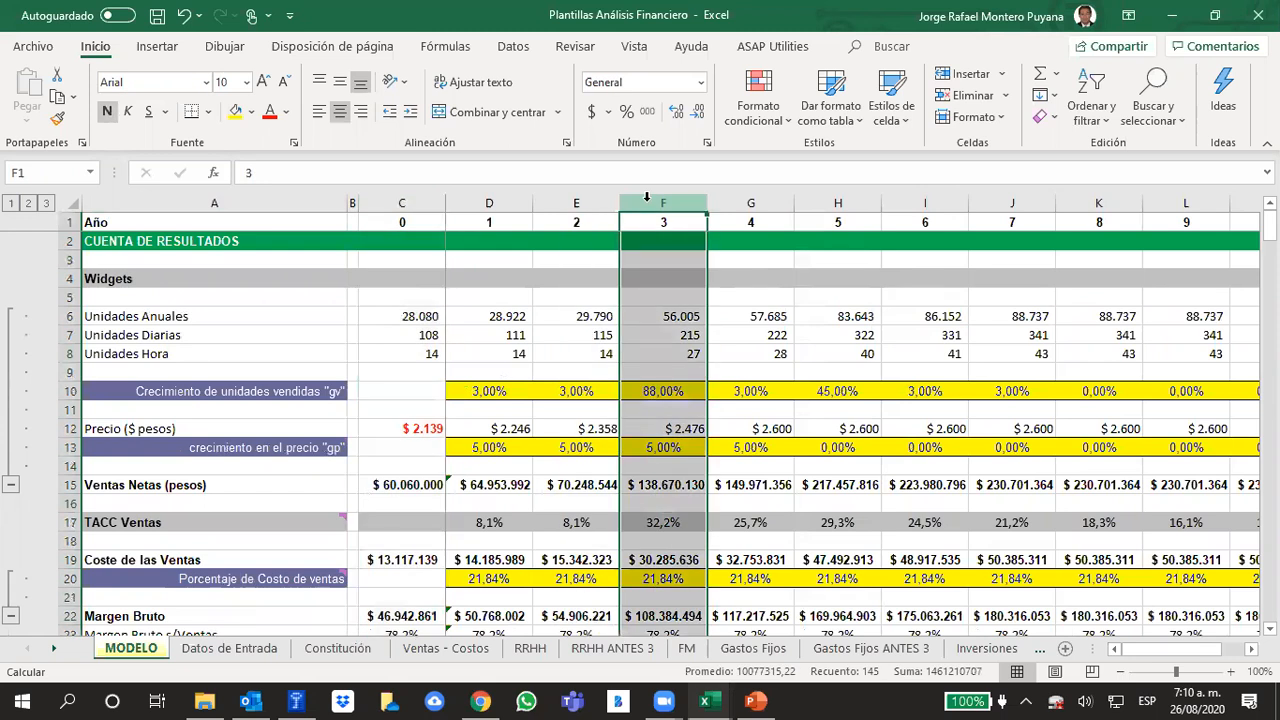
click(855, 196)
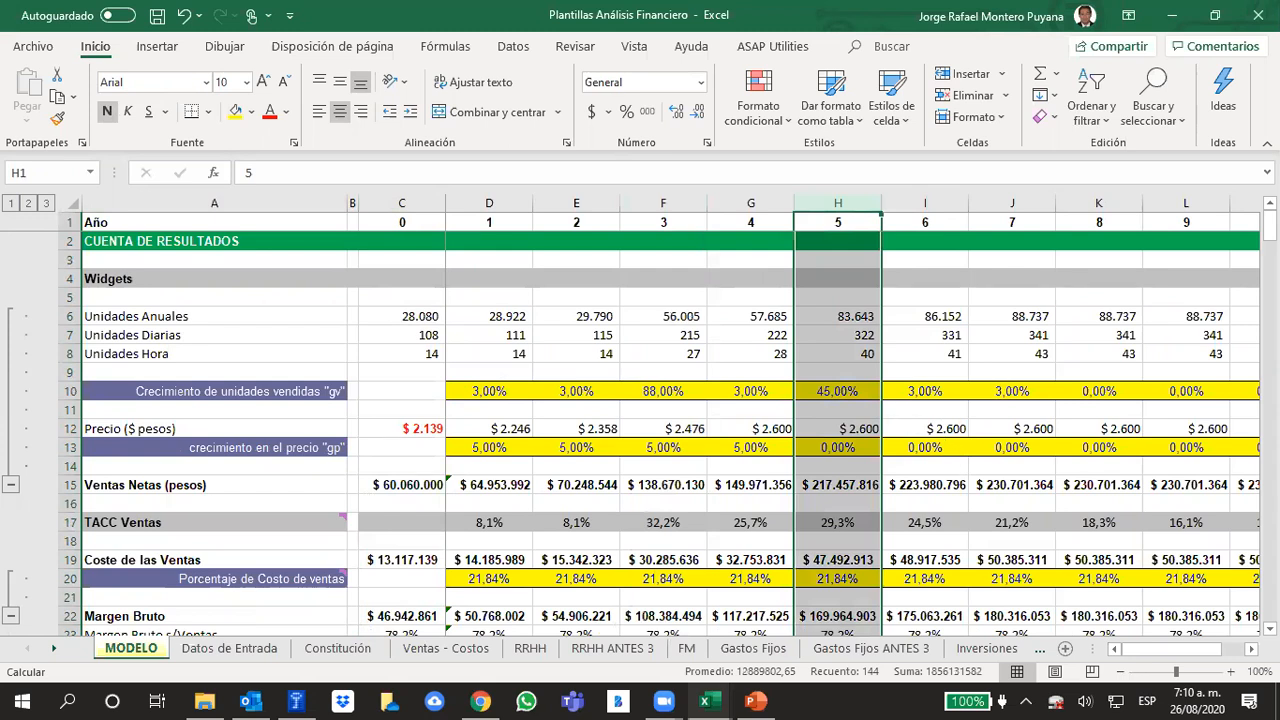
scroll(1035, 340, down, 3)
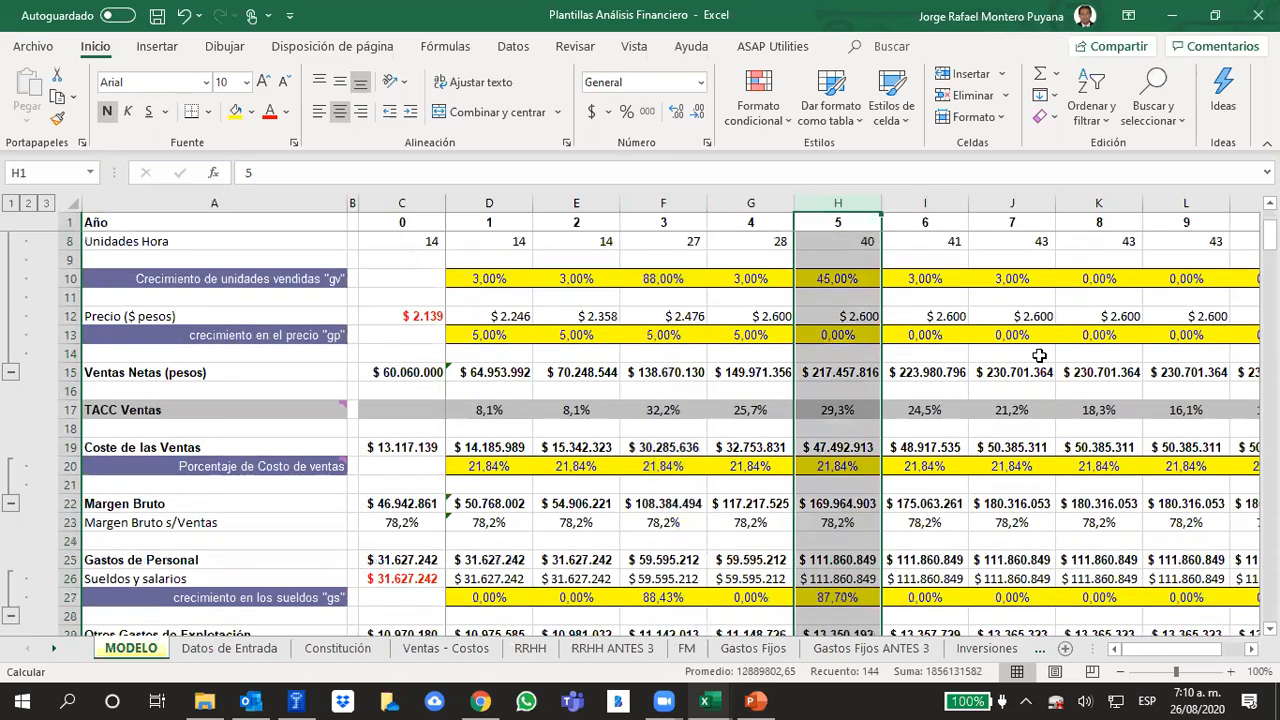
scroll(1040, 356, down, 1)
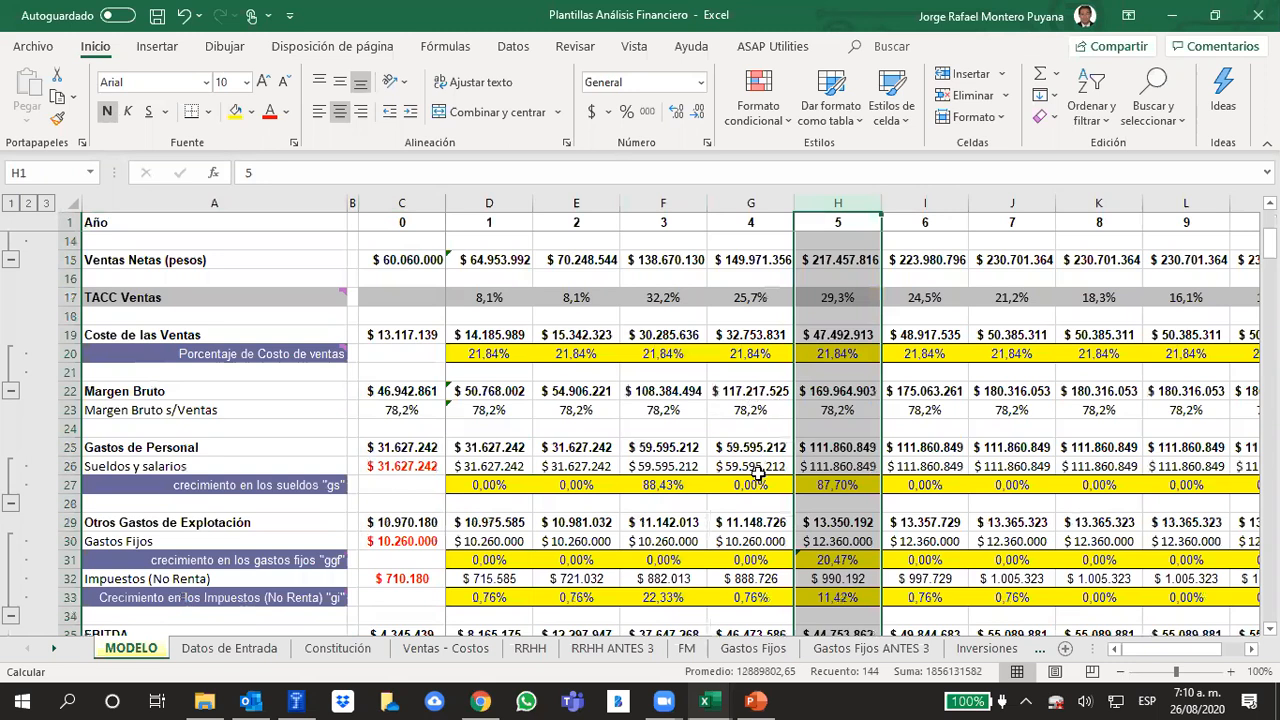
scroll(709, 421, down, 2)
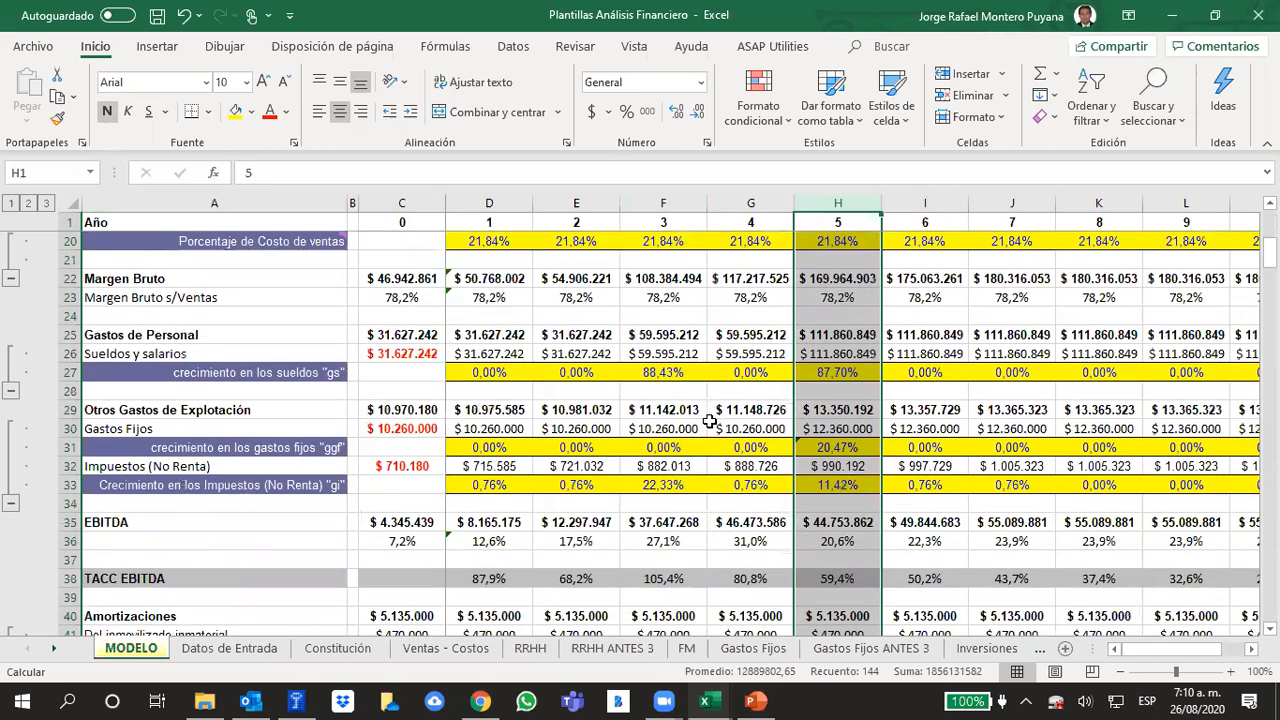
Examine the cost percentage formula in D20 and the cost of sales amounts in row 19 across years 0 to 8
click(452, 409)
scroll(510, 410, up, 1)
click(487, 297)
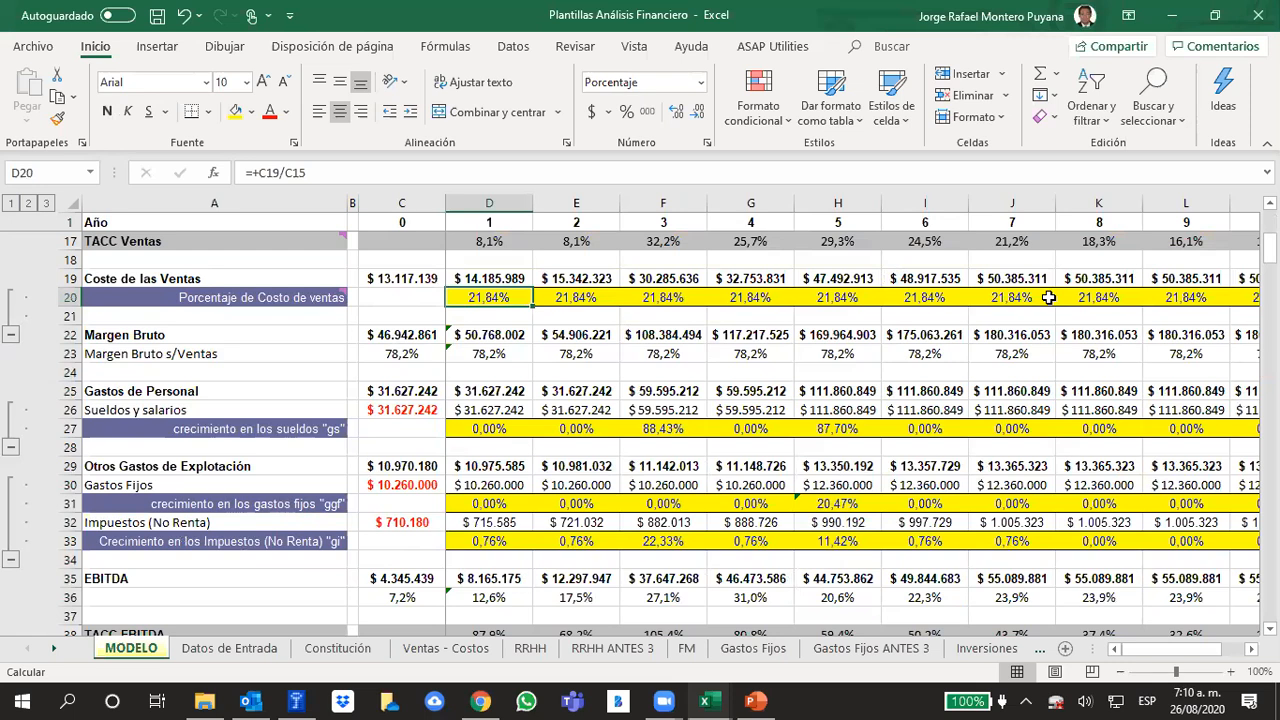
scroll(984, 398, up, 1)
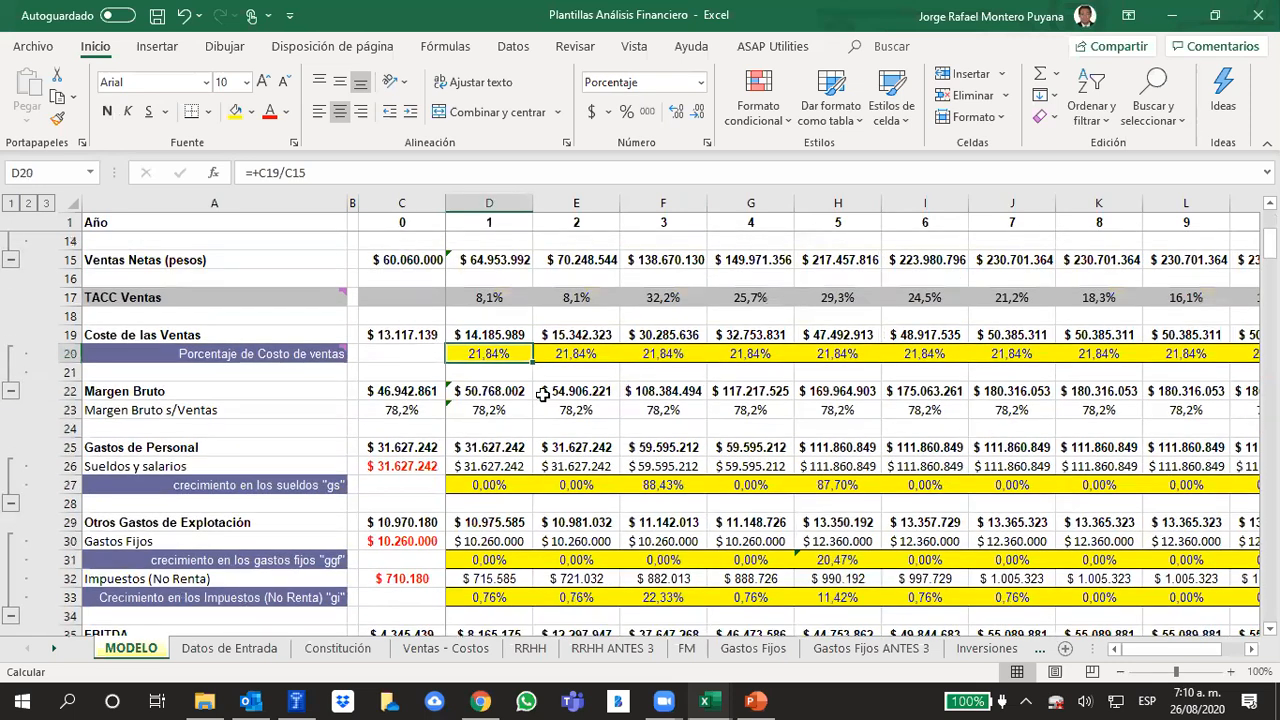
drag(388, 334, 578, 343)
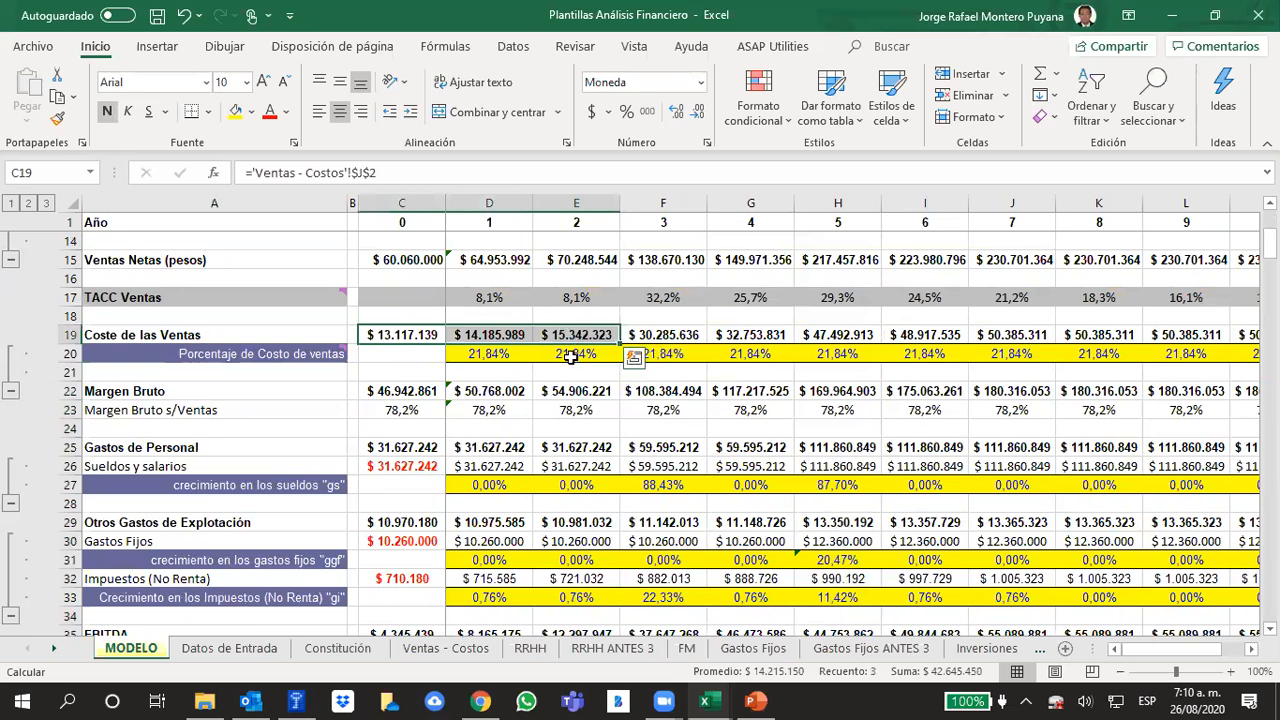
click(674, 334)
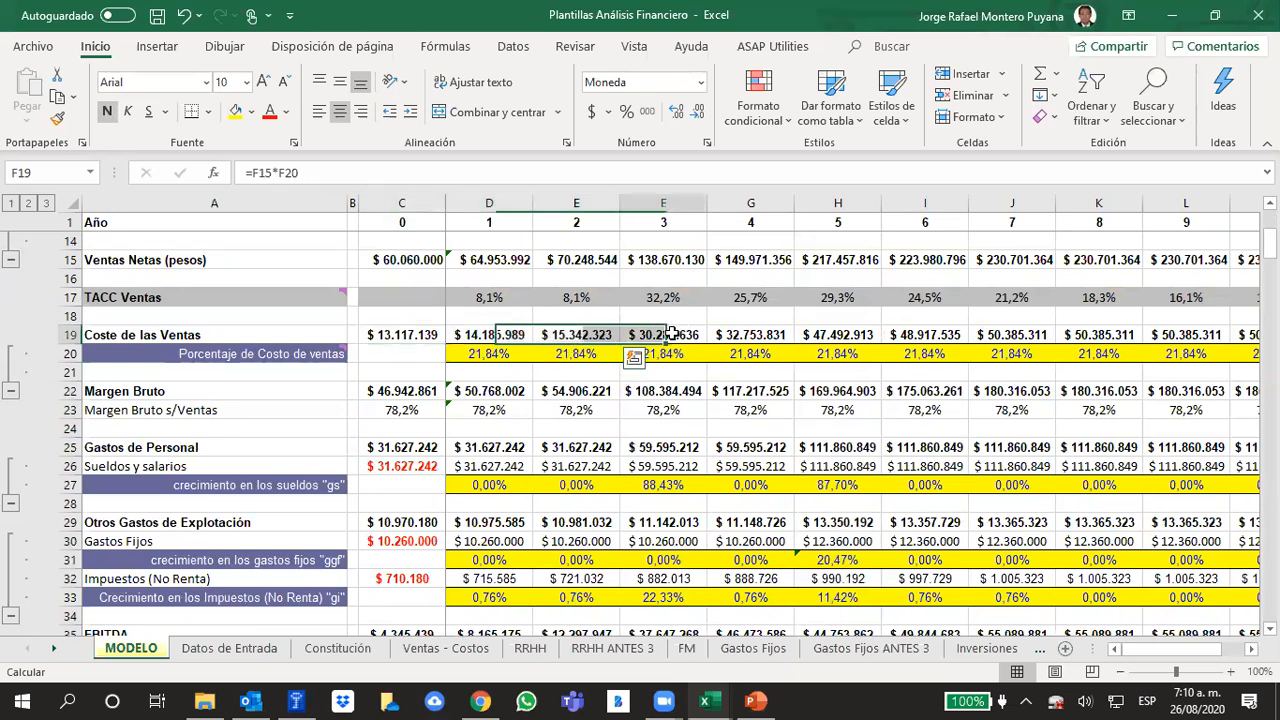
drag(674, 334, 840, 337)
drag(928, 336, 1082, 318)
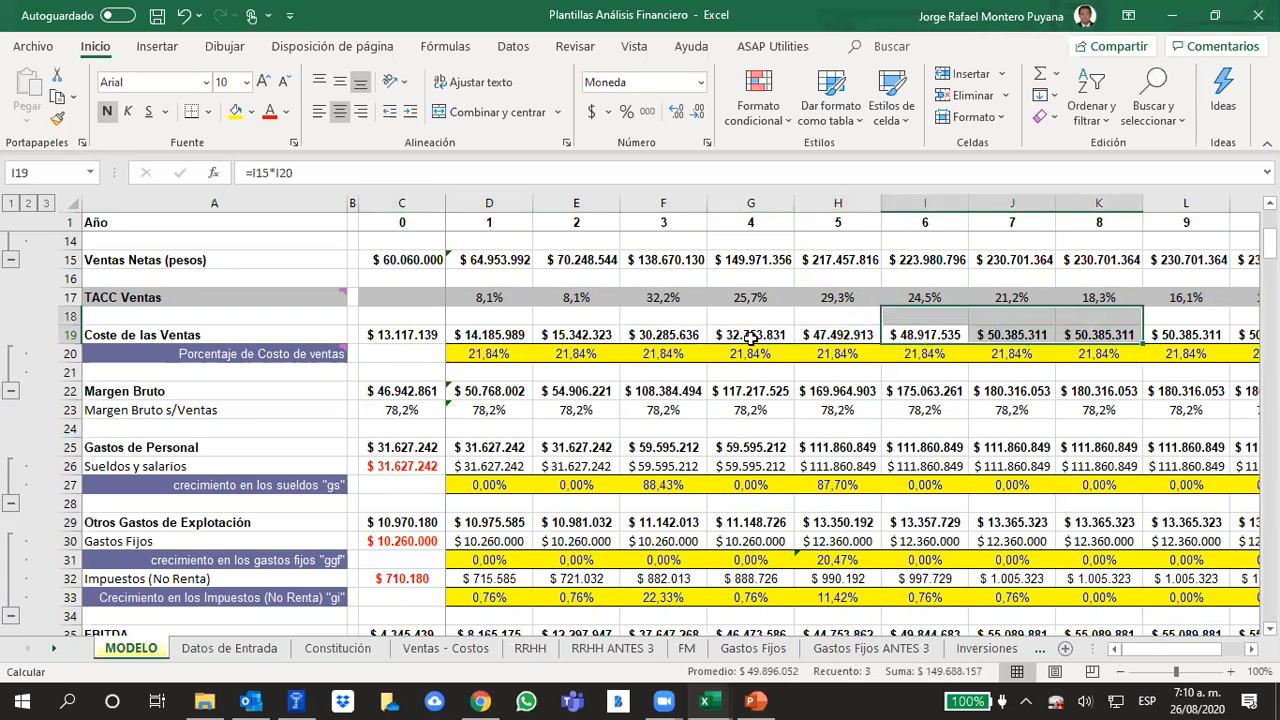
click(838, 335)
click(388, 332)
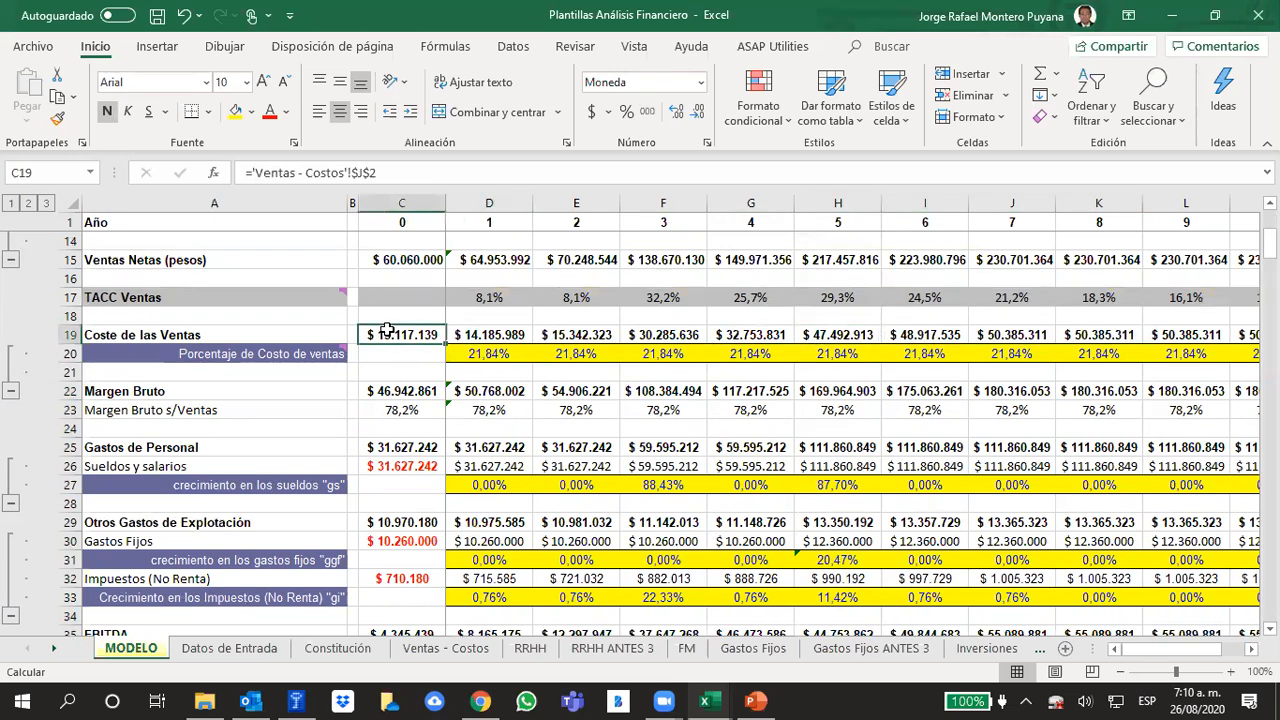
click(825, 335)
drag(975, 324, 1057, 334)
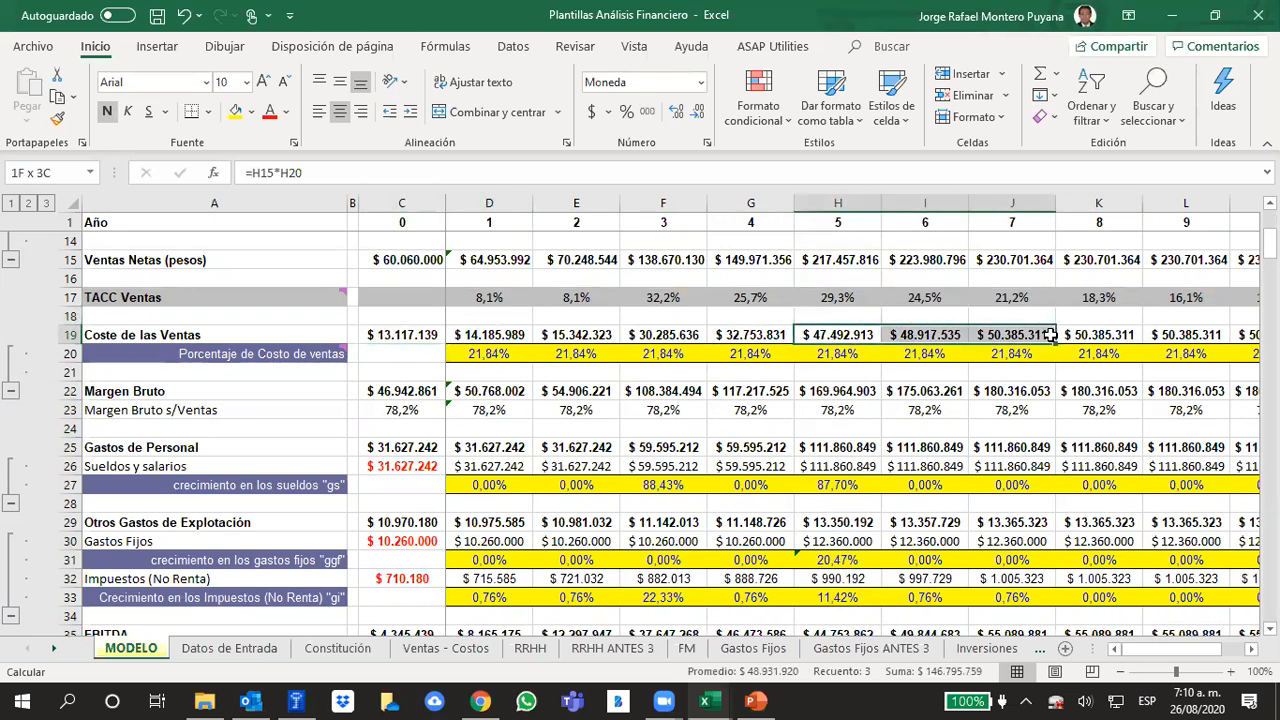
Inspect the year 0 fixed expenses link in C30 and the year 3 fixed expenses and growth in F30 and F31
scroll(718, 460, down, 1)
scroll(718, 460, down, 1)
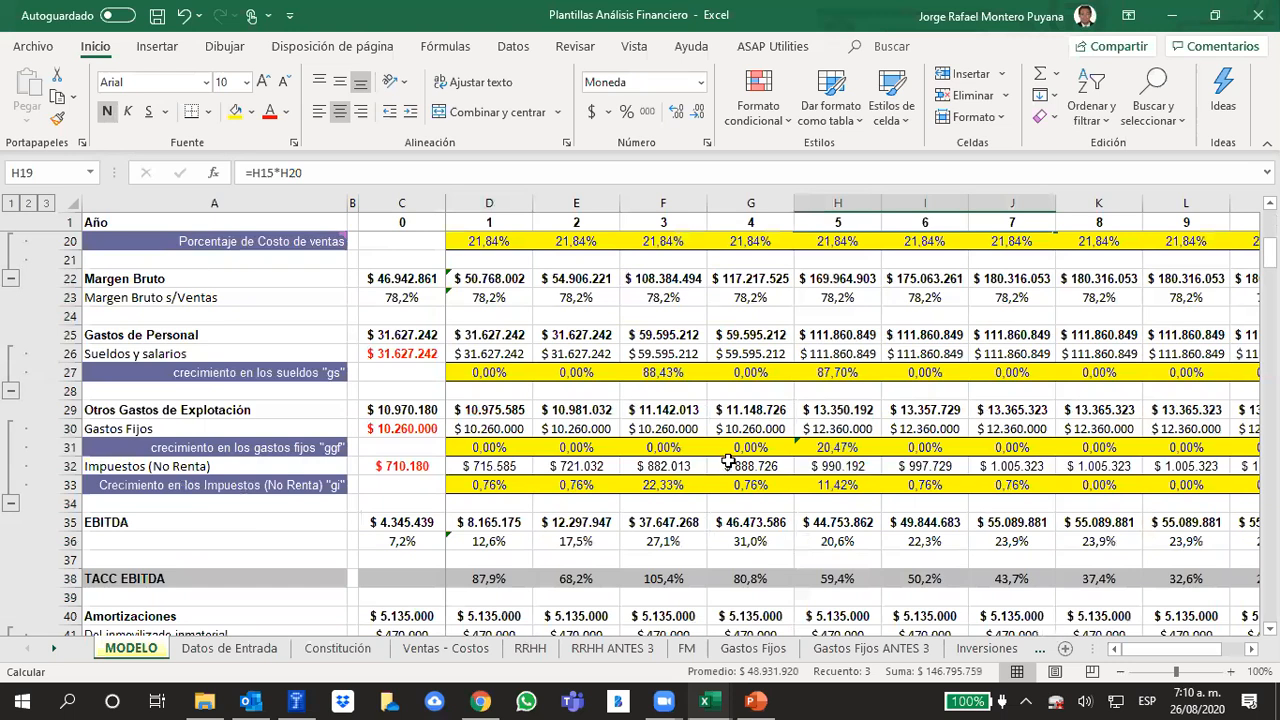
click(392, 427)
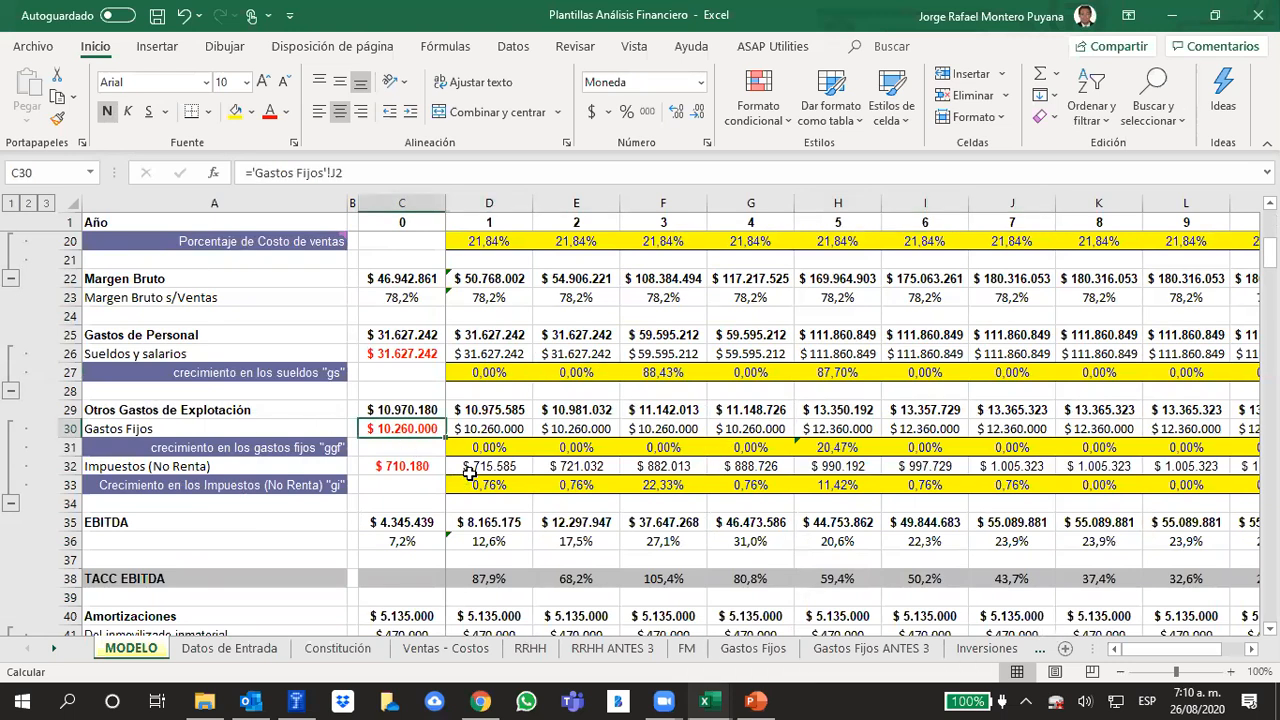
click(640, 432)
click(655, 448)
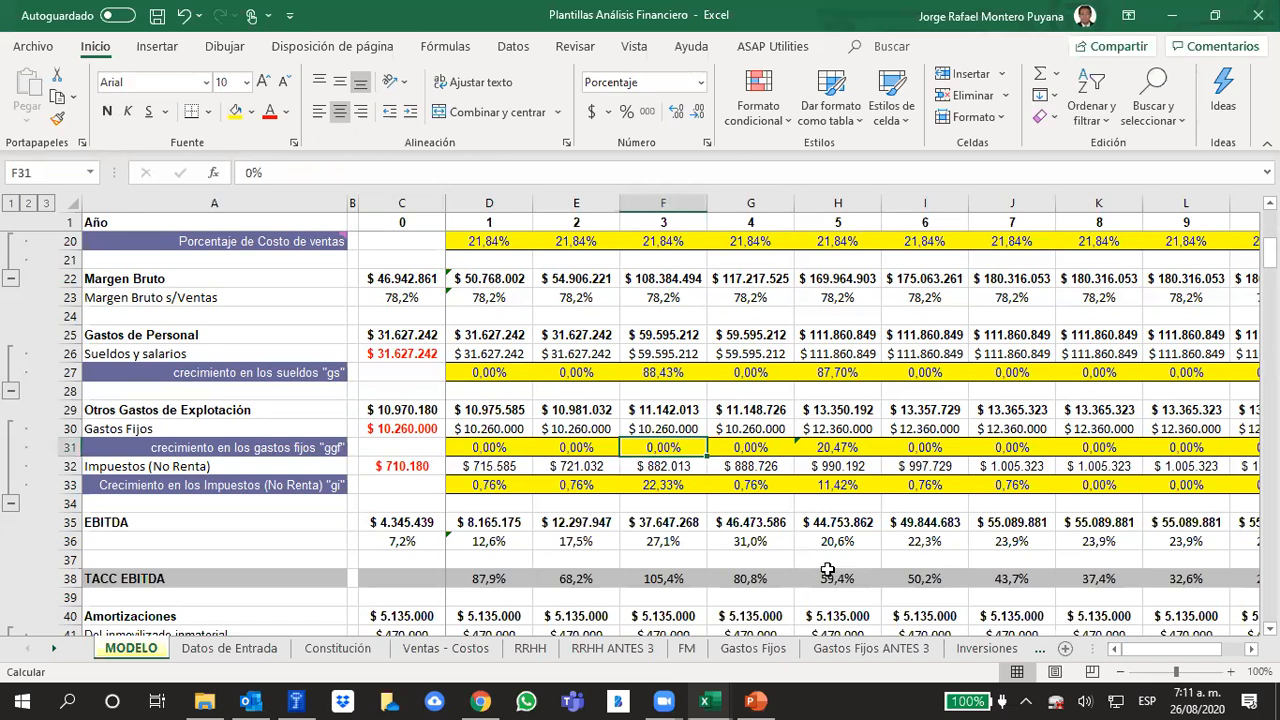
click(838, 651)
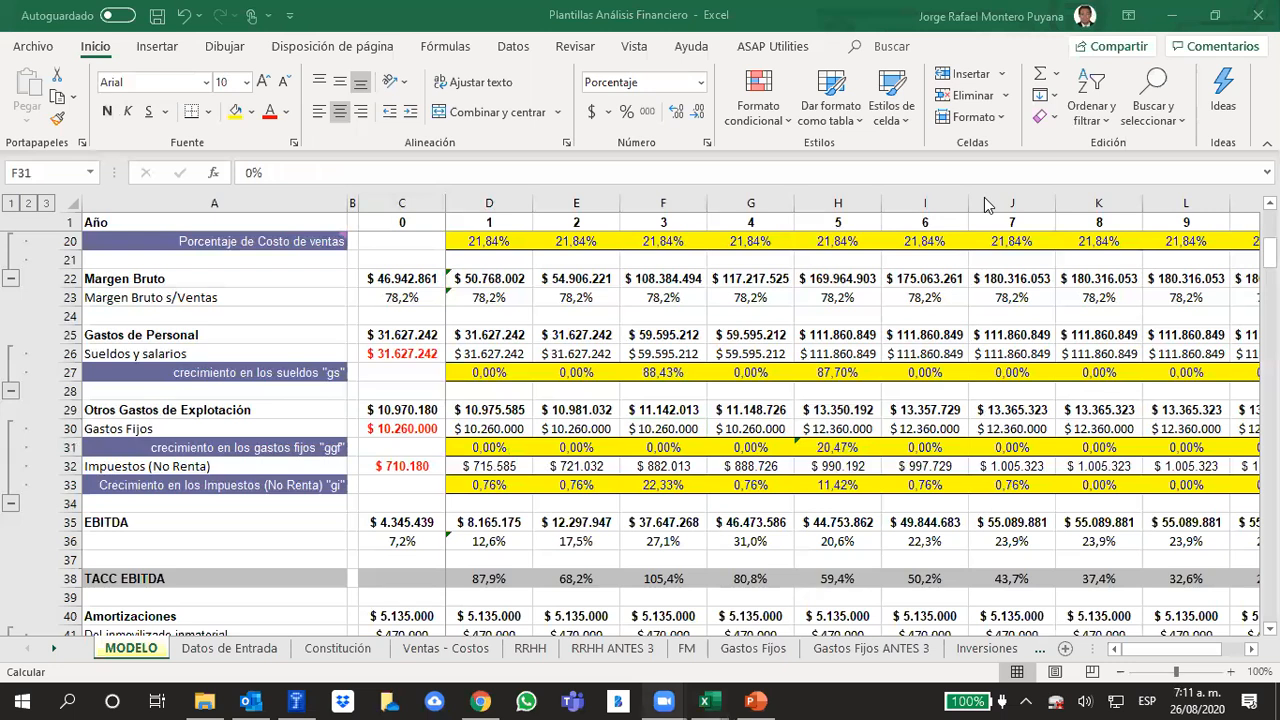
Examine the initial and consolidated fixed expenses on the Gastos Fijos sheet and the projected growth formula in J5
click(760, 640)
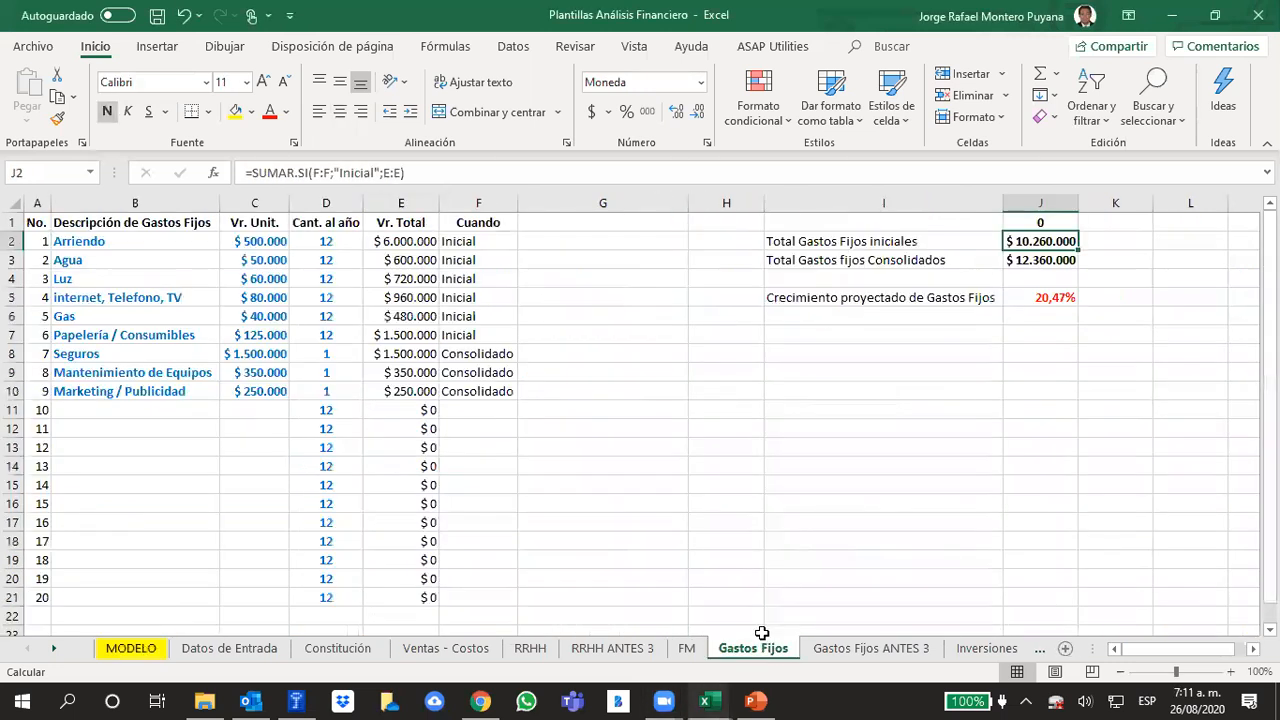
click(590, 472)
click(74, 245)
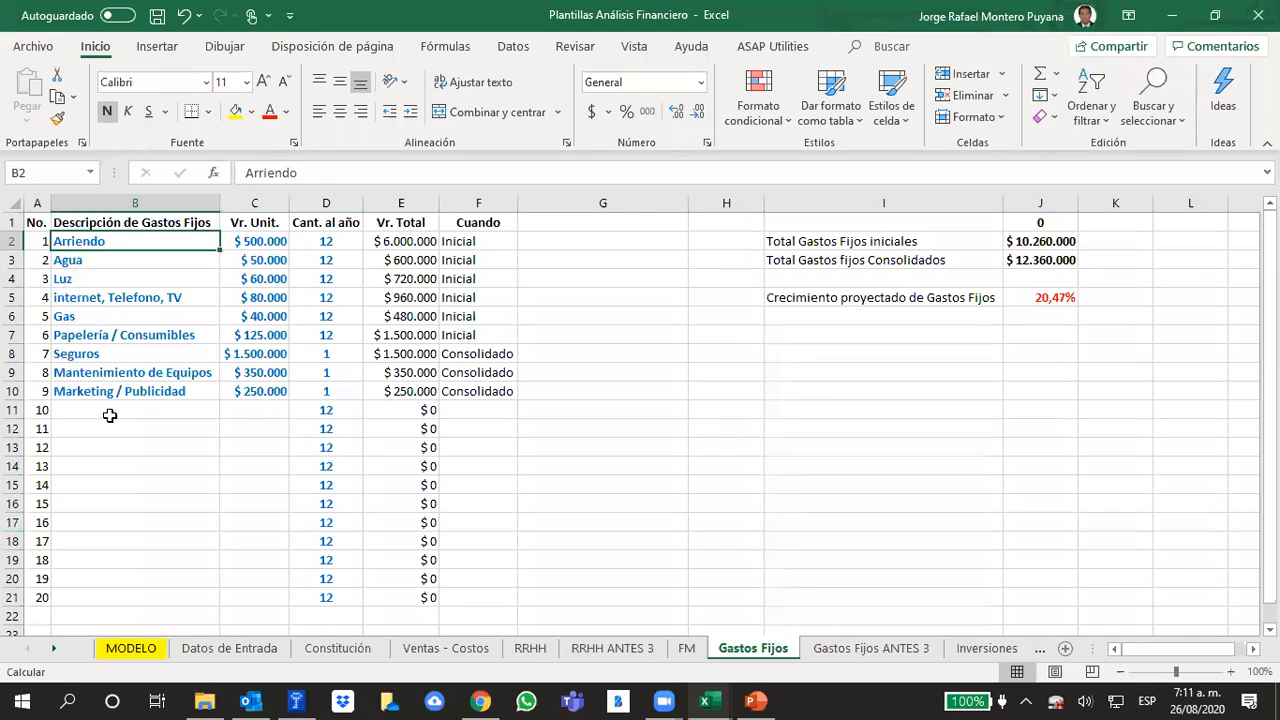
drag(84, 337, 106, 241)
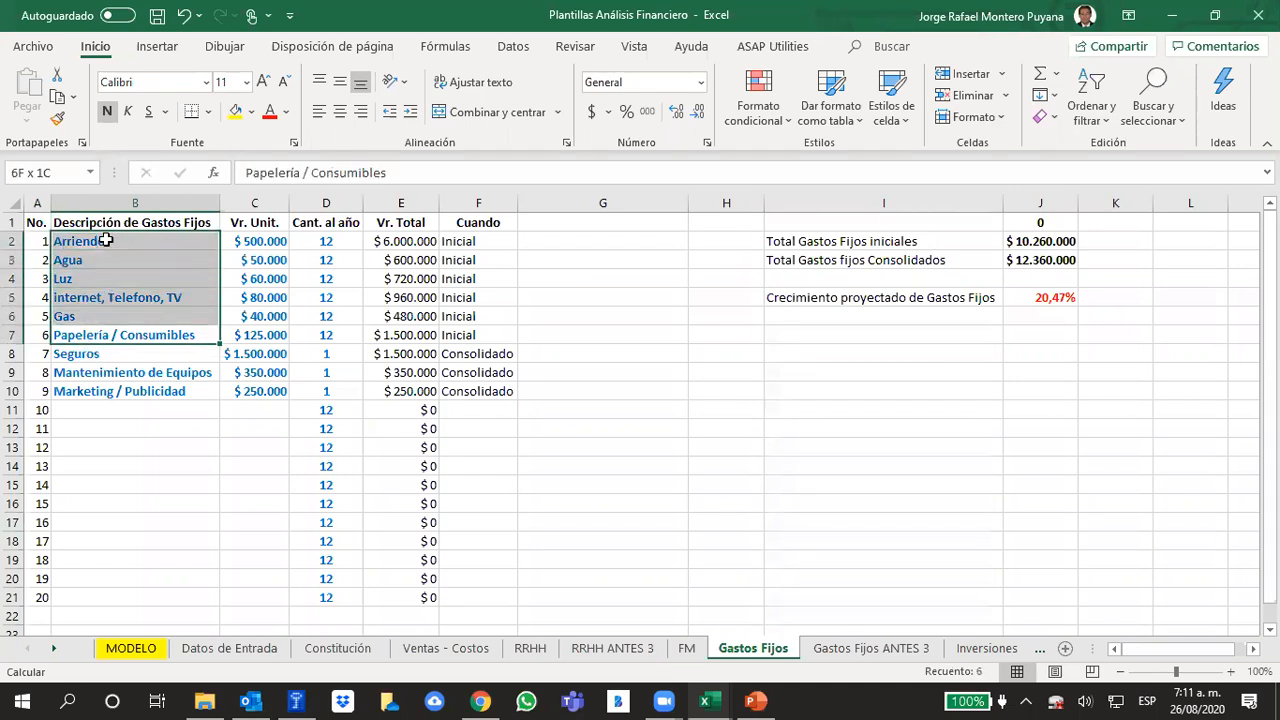
click(92, 354)
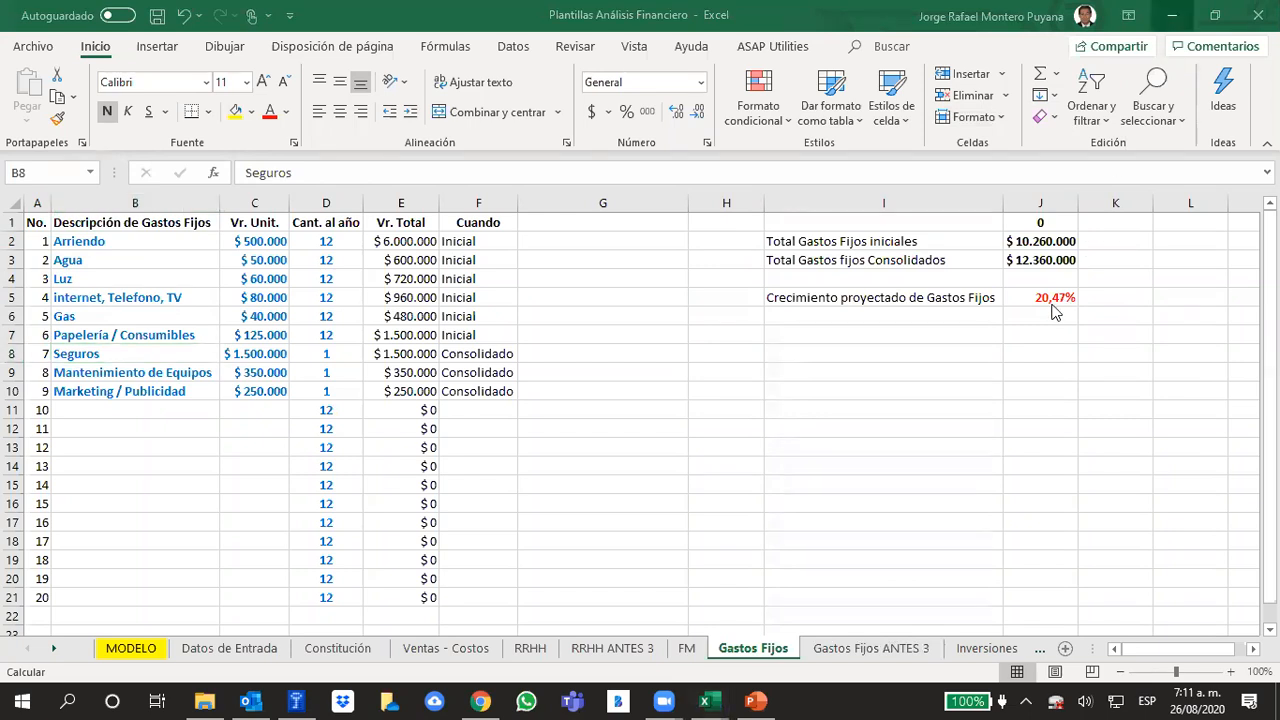
click(914, 407)
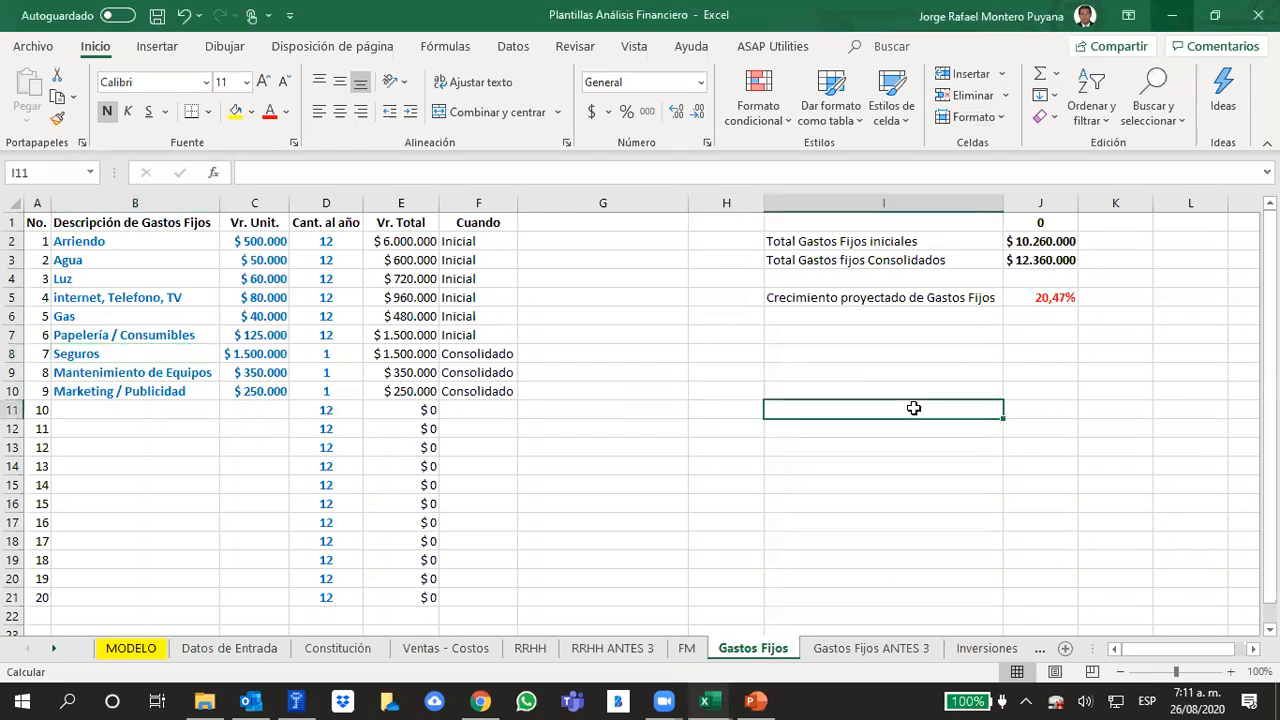
click(1030, 300)
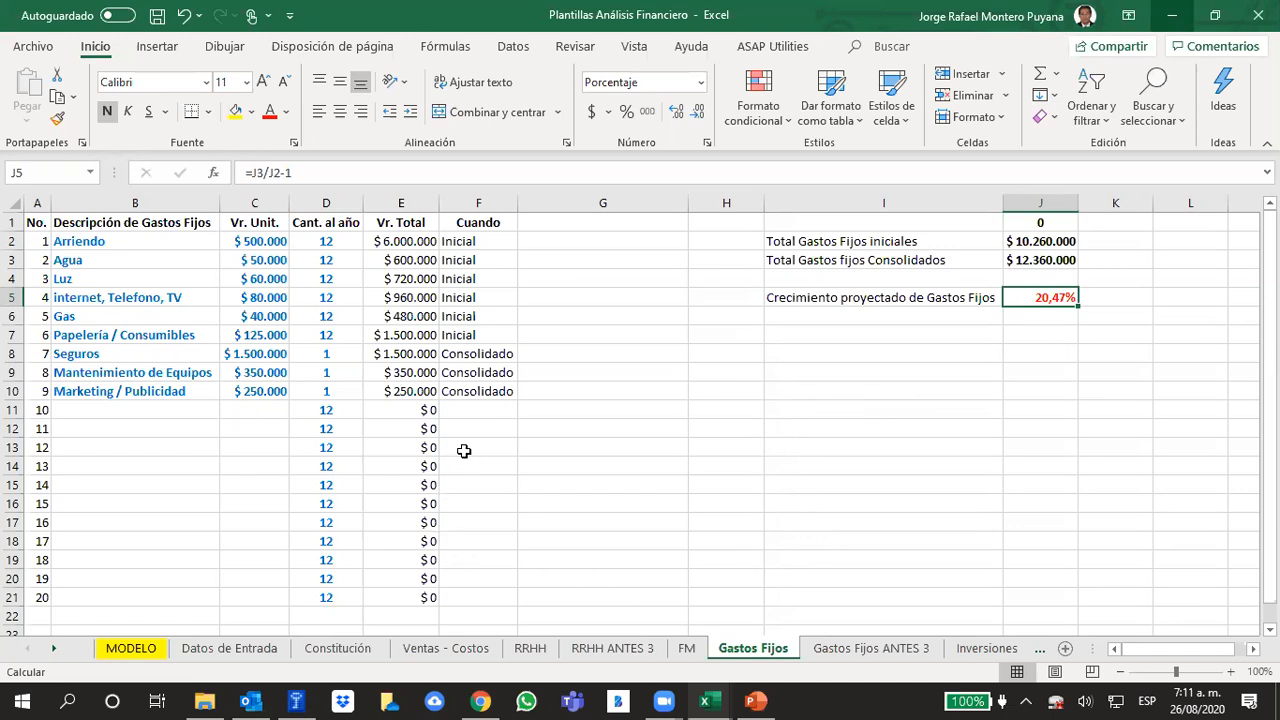
click(1063, 237)
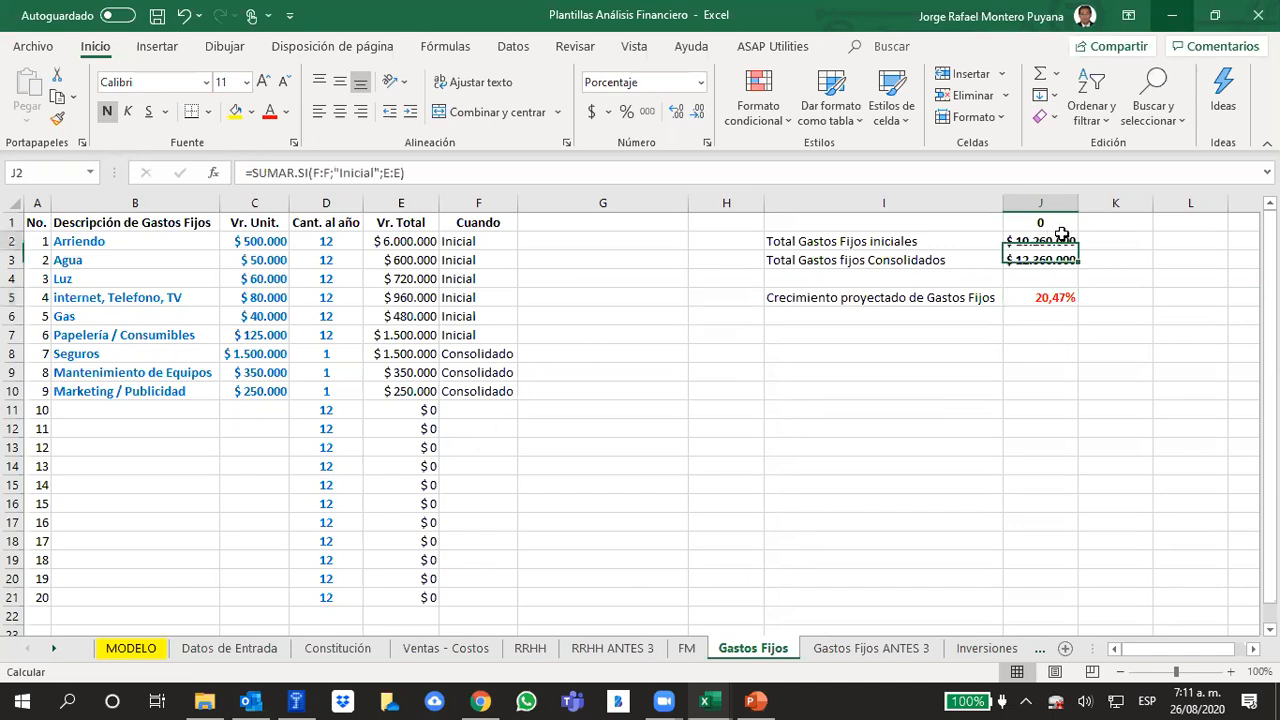
click(1009, 389)
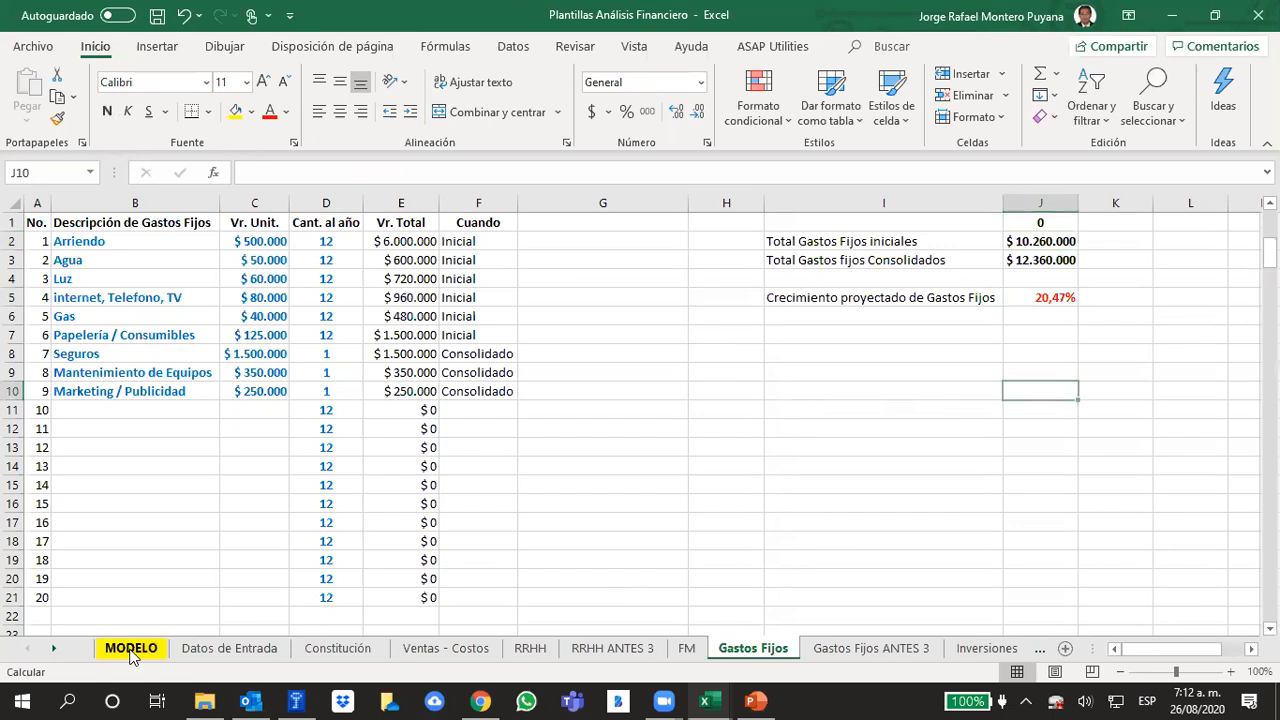
Set the year 3 fixed expenses growth "ggf" to 100% on the MODELO sheet
click(131, 649)
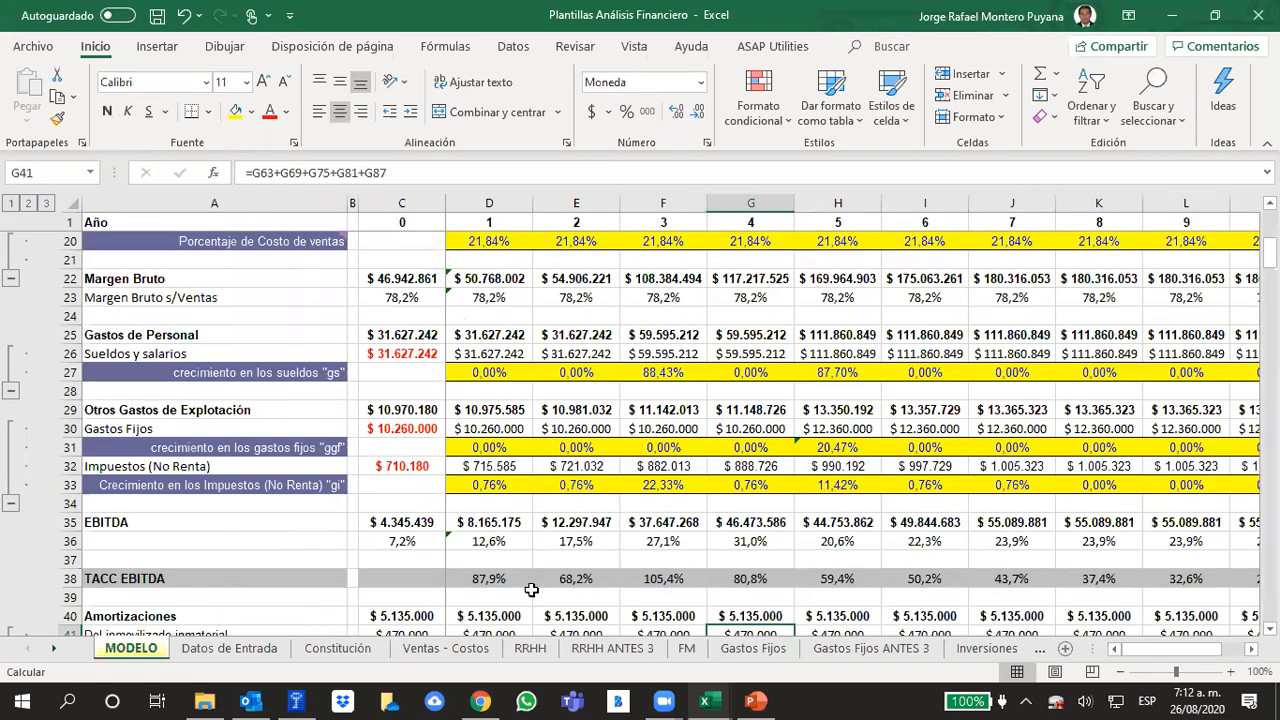
click(668, 444)
text(100)
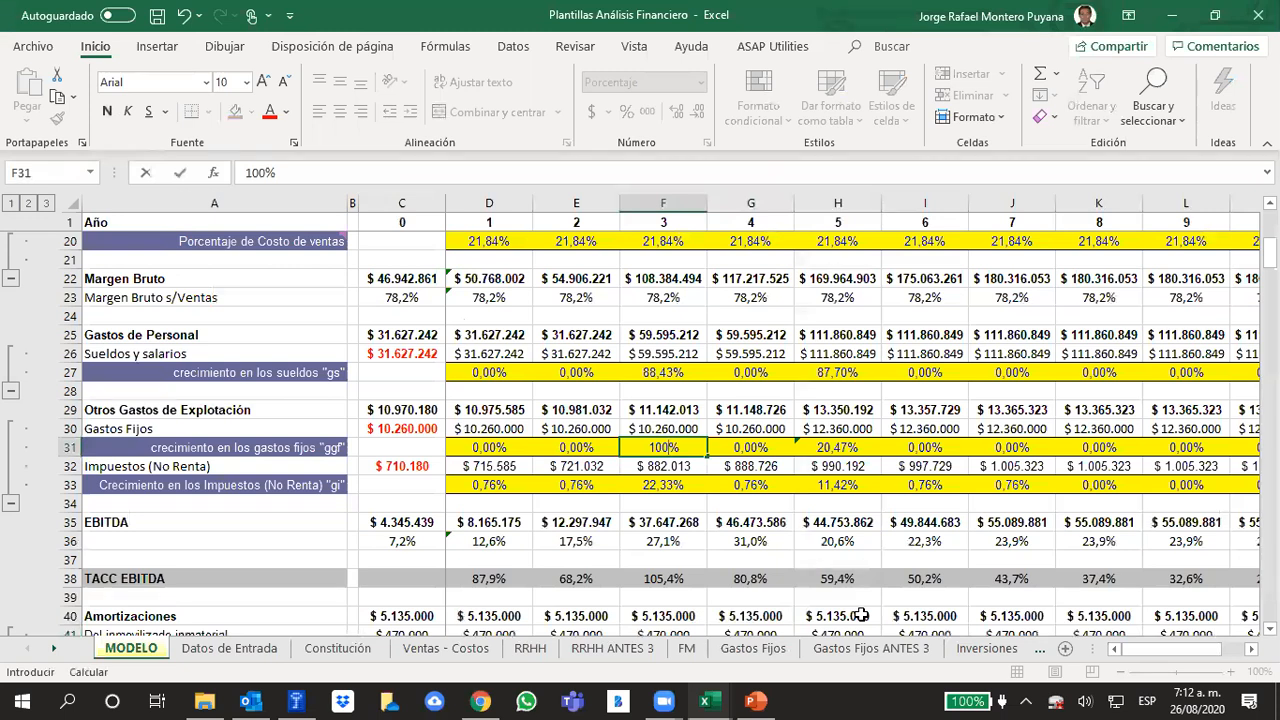
key(Return)
key(Up)
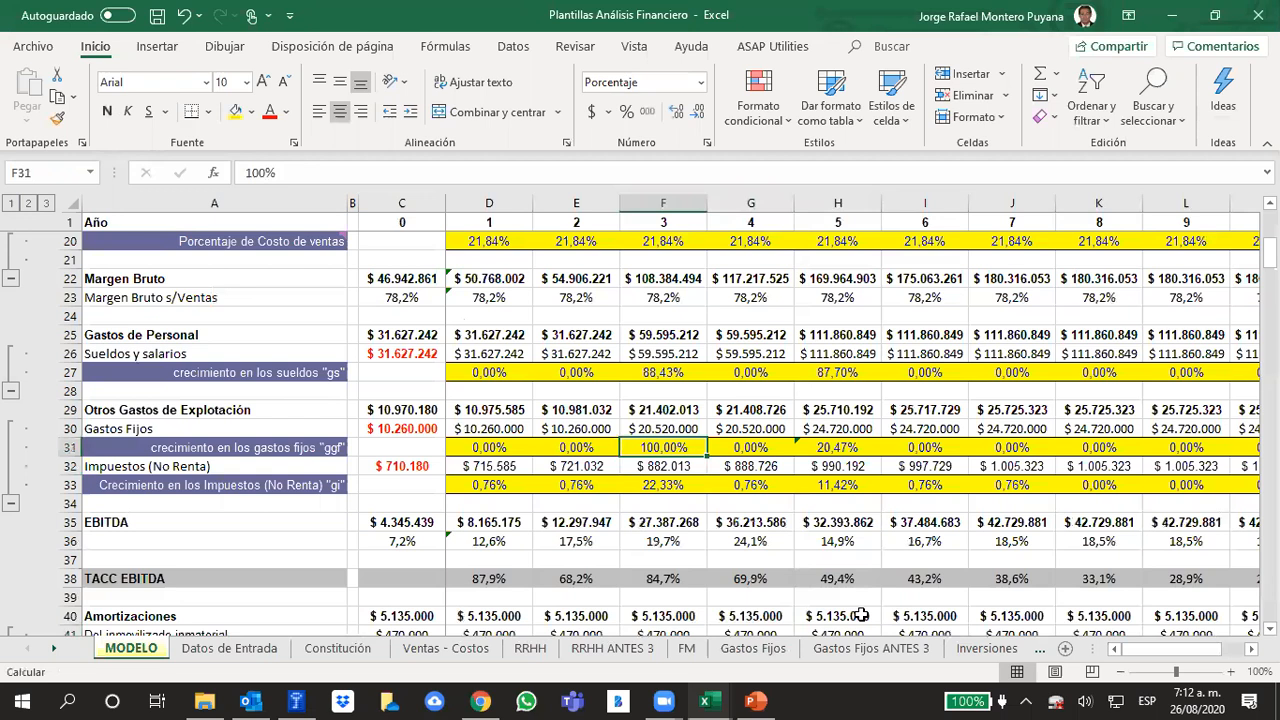
Try replacing the year 5 fixed expenses growth "ggf" with 100% and with 50%
key(Right)
key(Right)
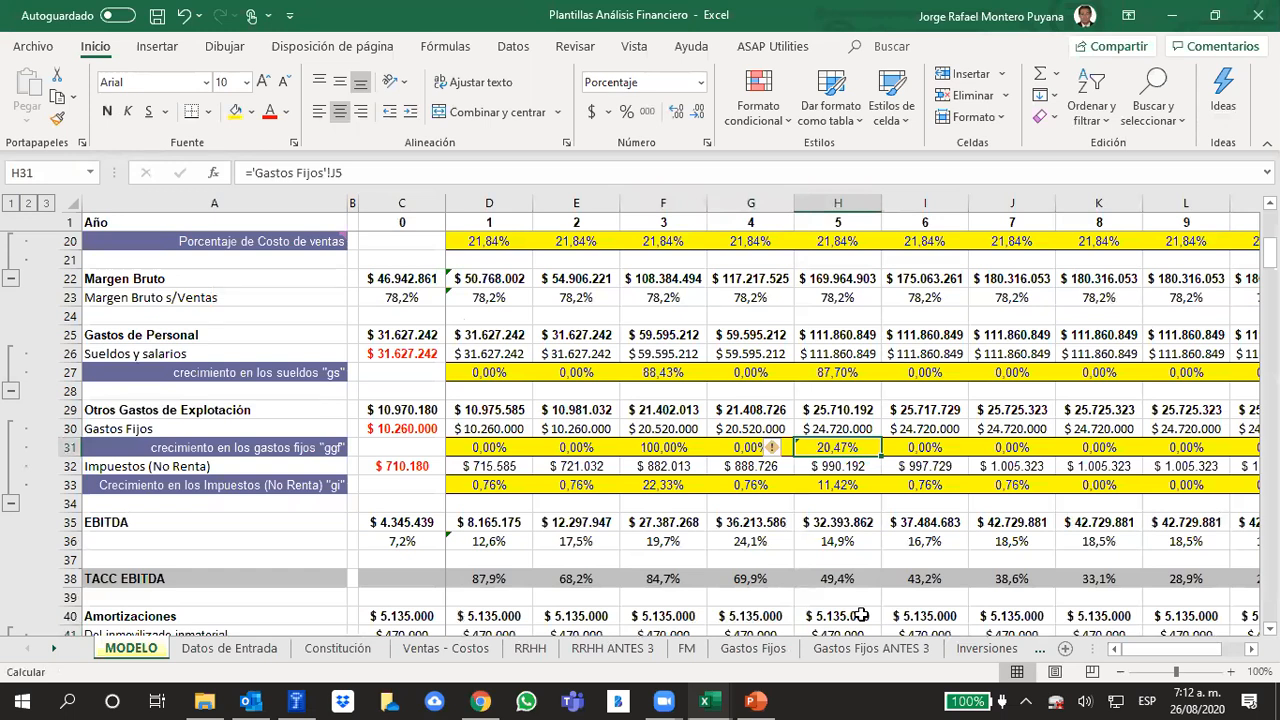
text(100)
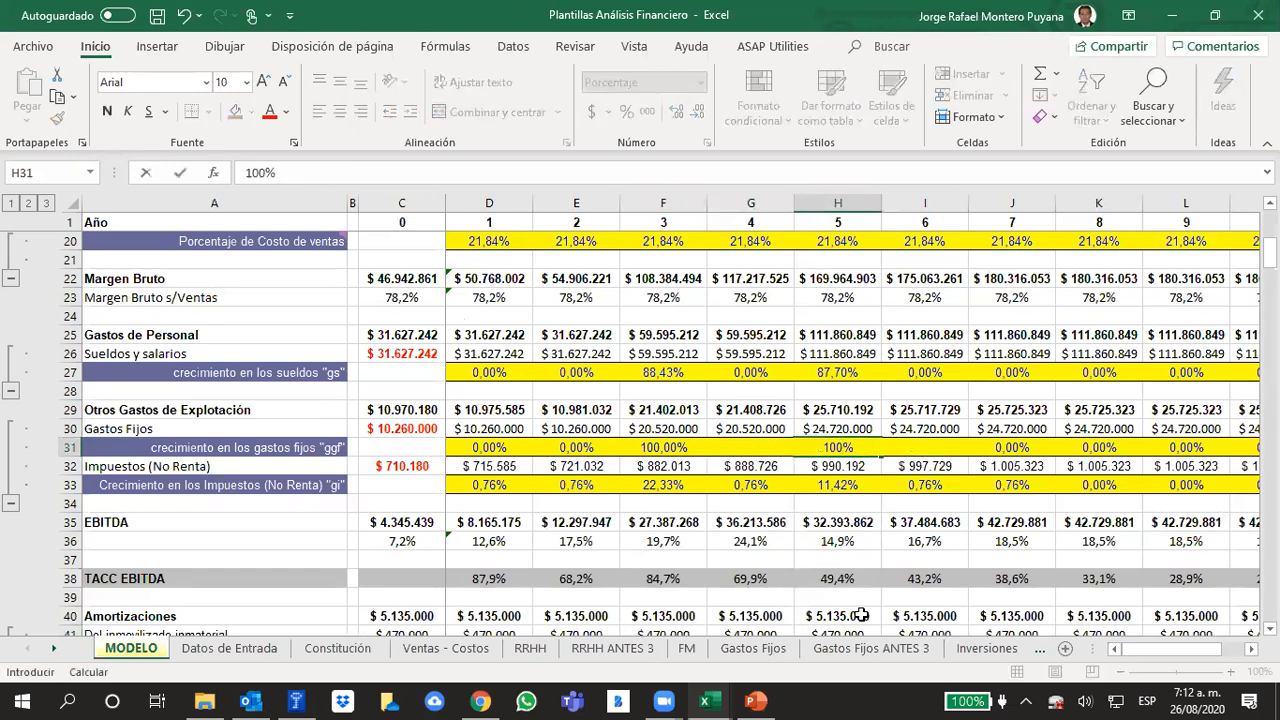
key(Return)
key(Up)
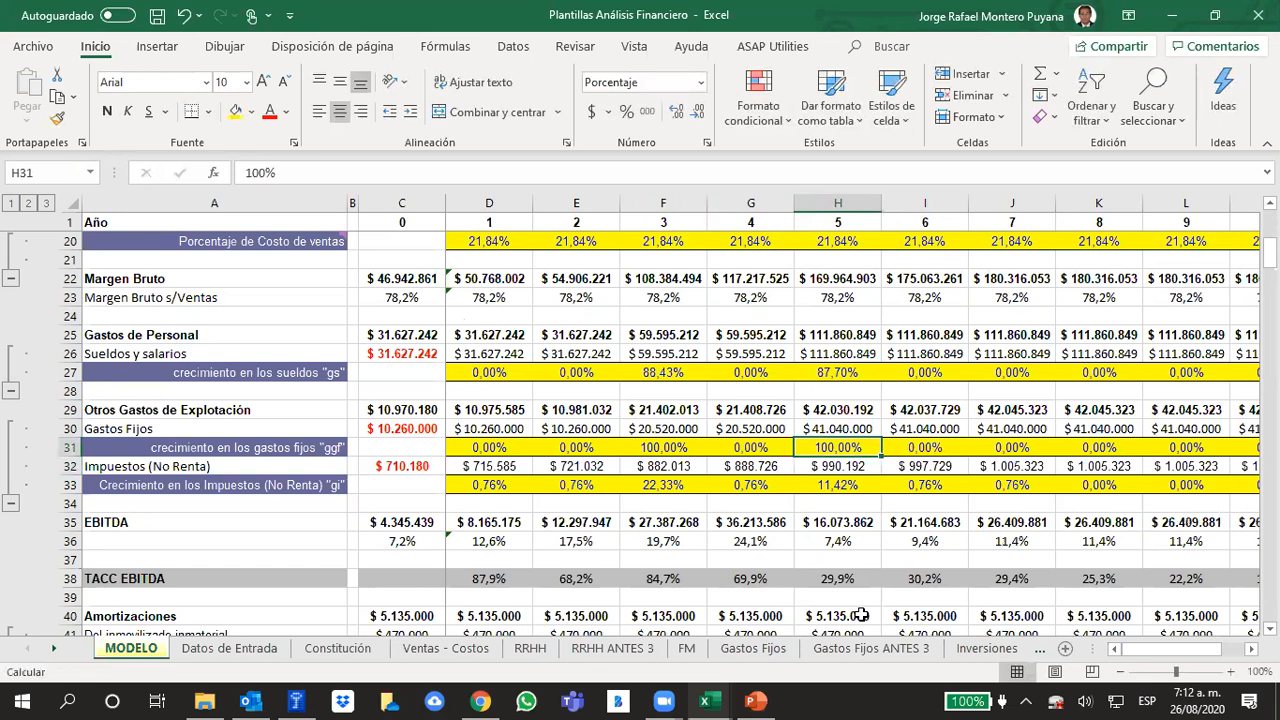
key(Down)
key(Up)
text(50)
key(Return)
Try a 55% year 5 fixed expenses growth "ggf" in H31 on the MODELO sheet
key(Up)
text(55)
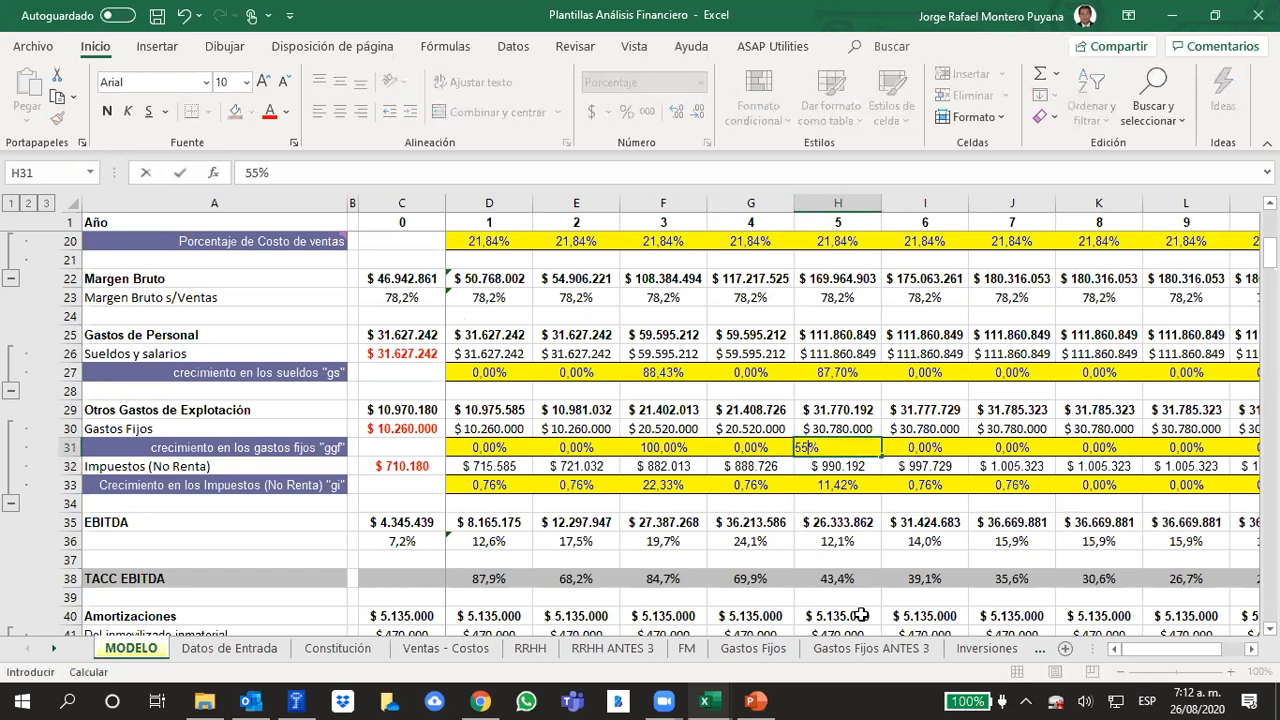
key(Return)
key(Up)
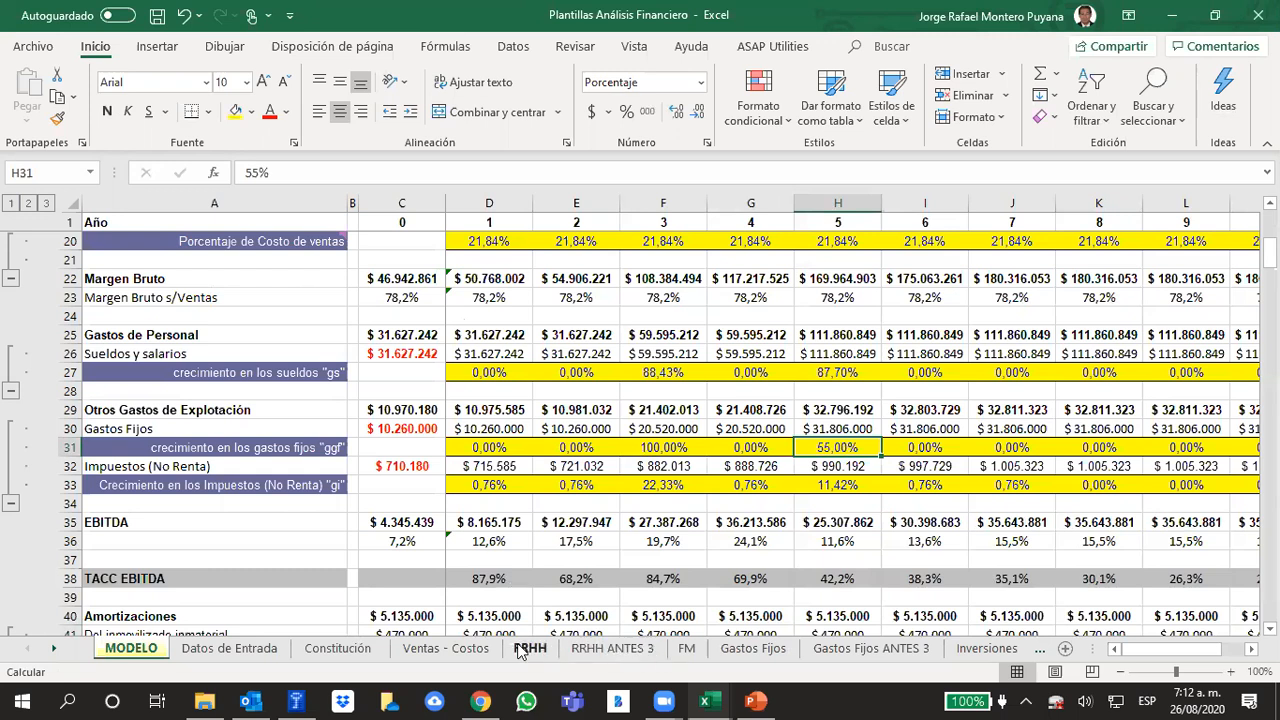
Review the projected growth formula in J5 and the consolidated expense totals in E8:E10 on the Gastos Fijos sheet, returning to MODELO
click(765, 649)
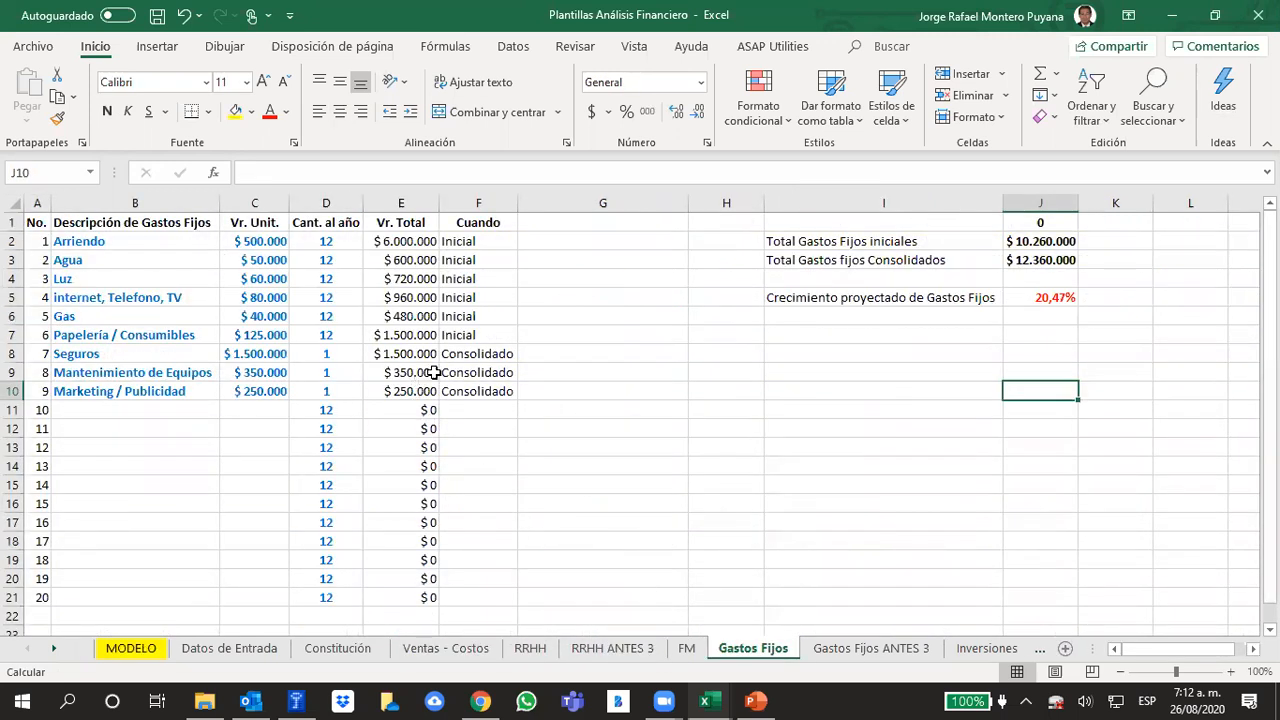
click(1048, 293)
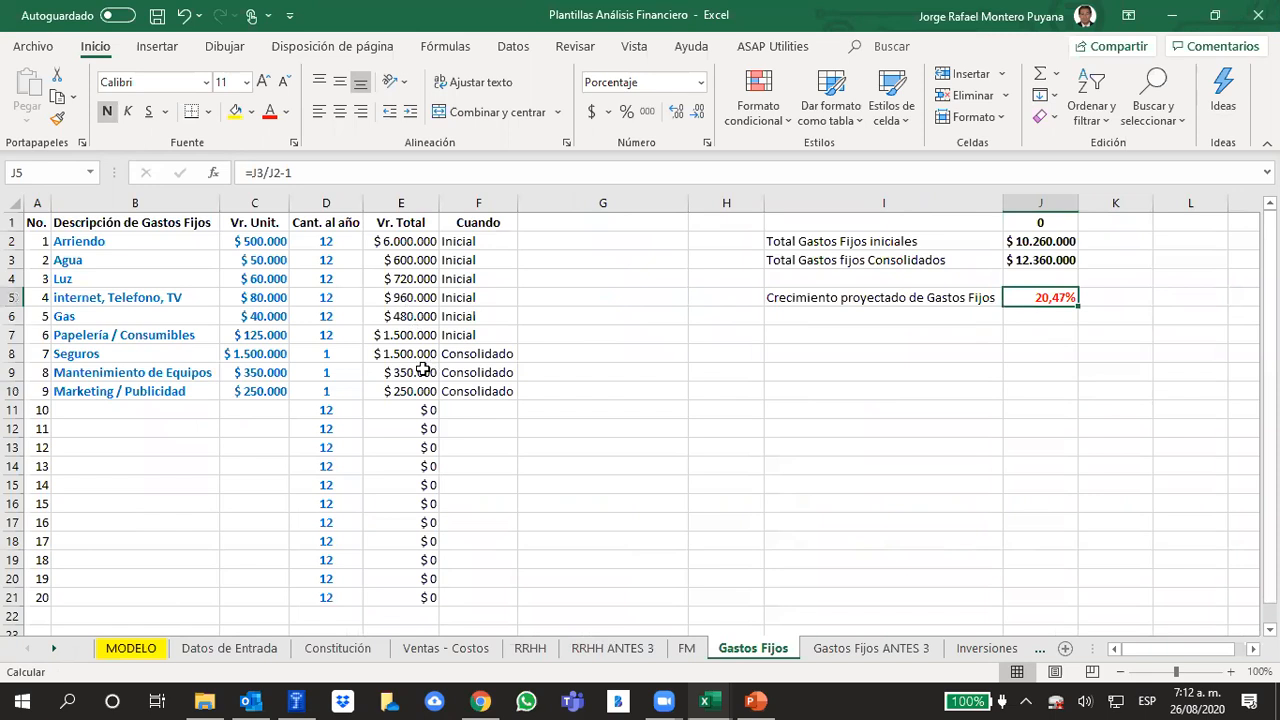
drag(420, 355, 418, 392)
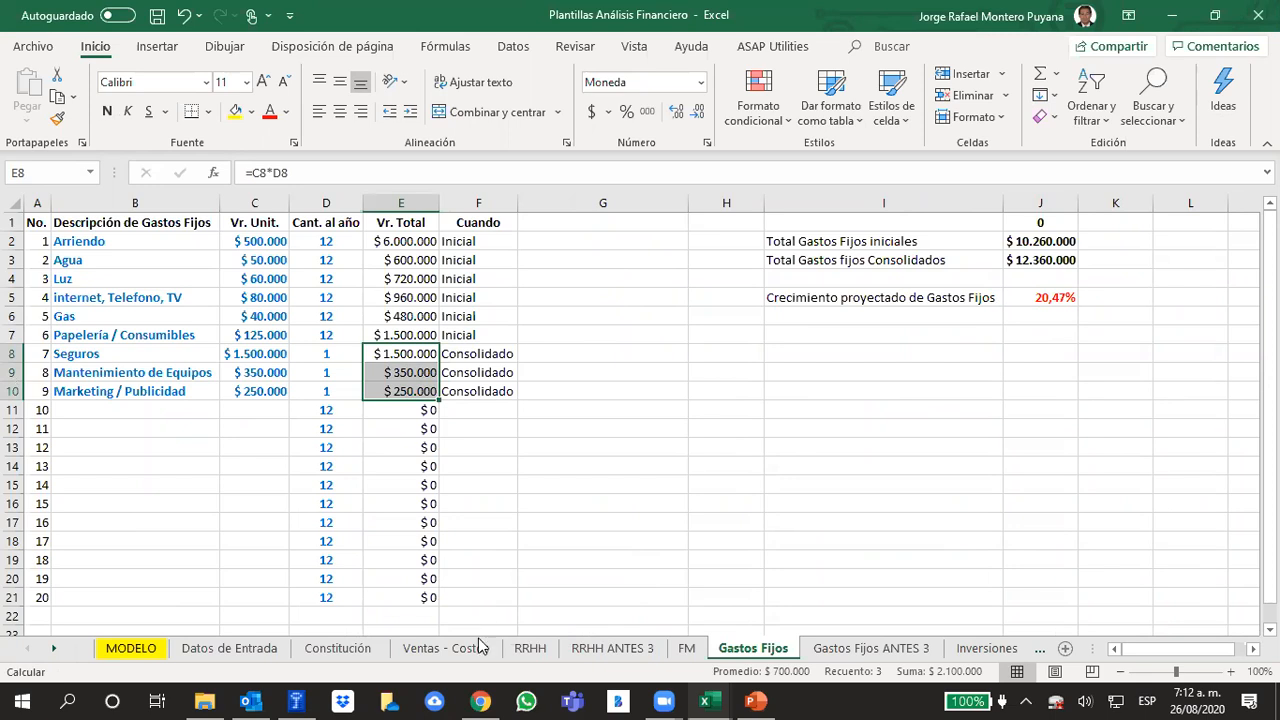
click(159, 650)
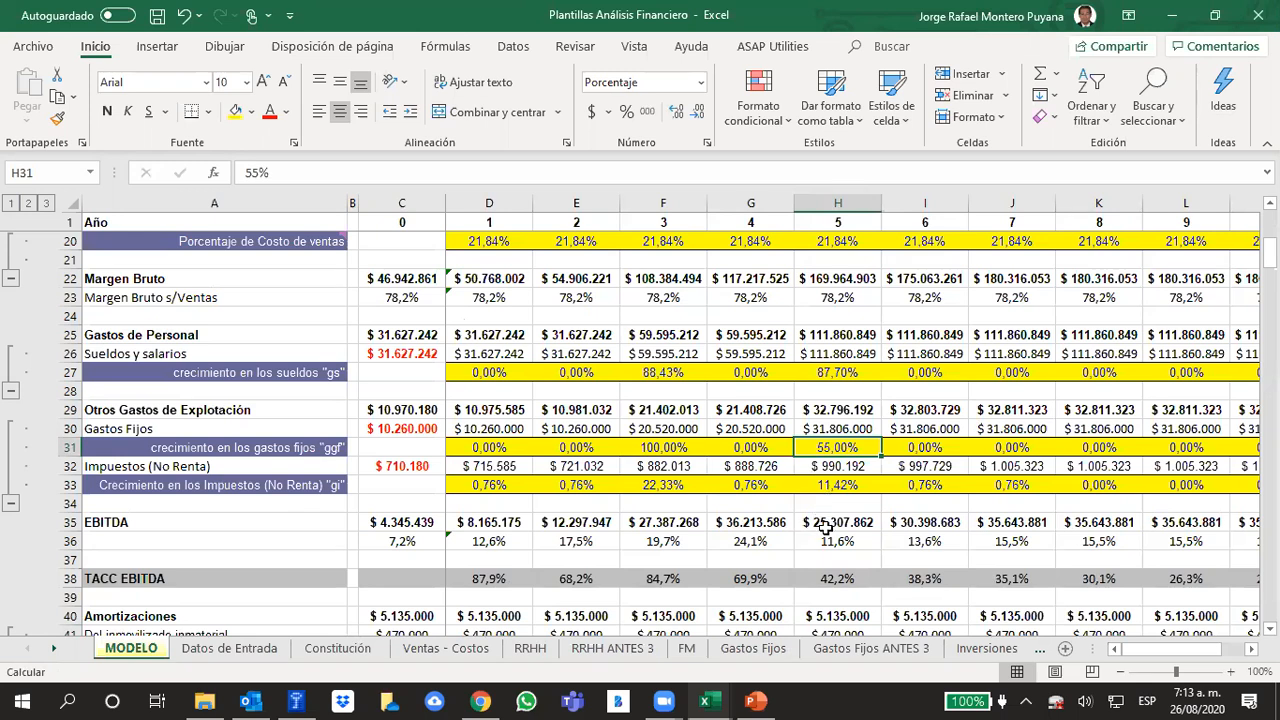
click(745, 649)
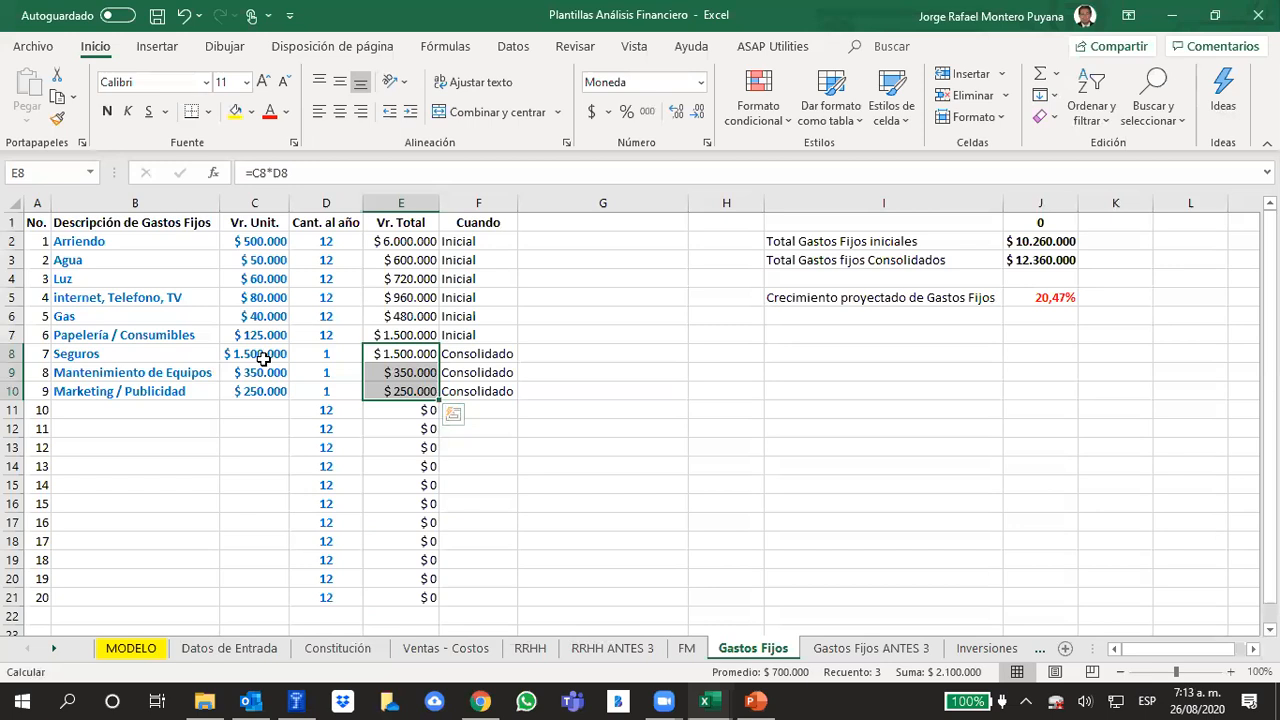
click(143, 650)
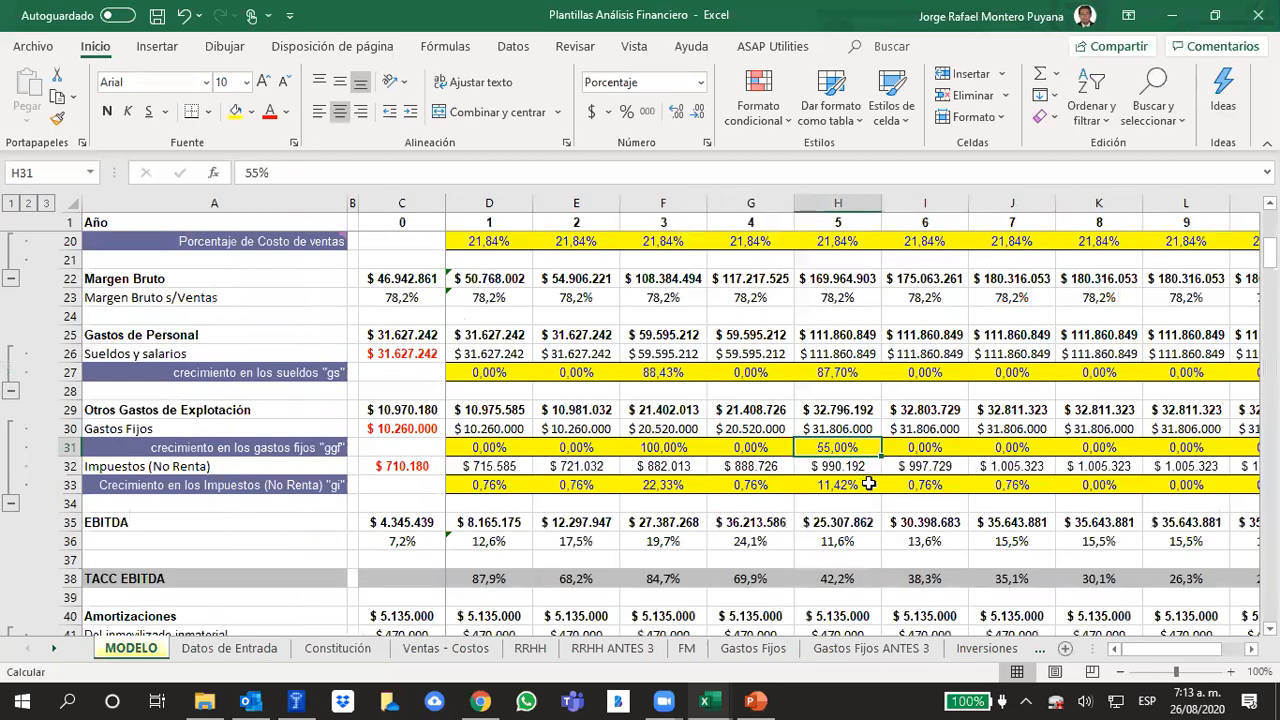
Try raising the year 5 fixed expenses growth "ggf" in H31 to 60%
click(914, 409)
click(812, 448)
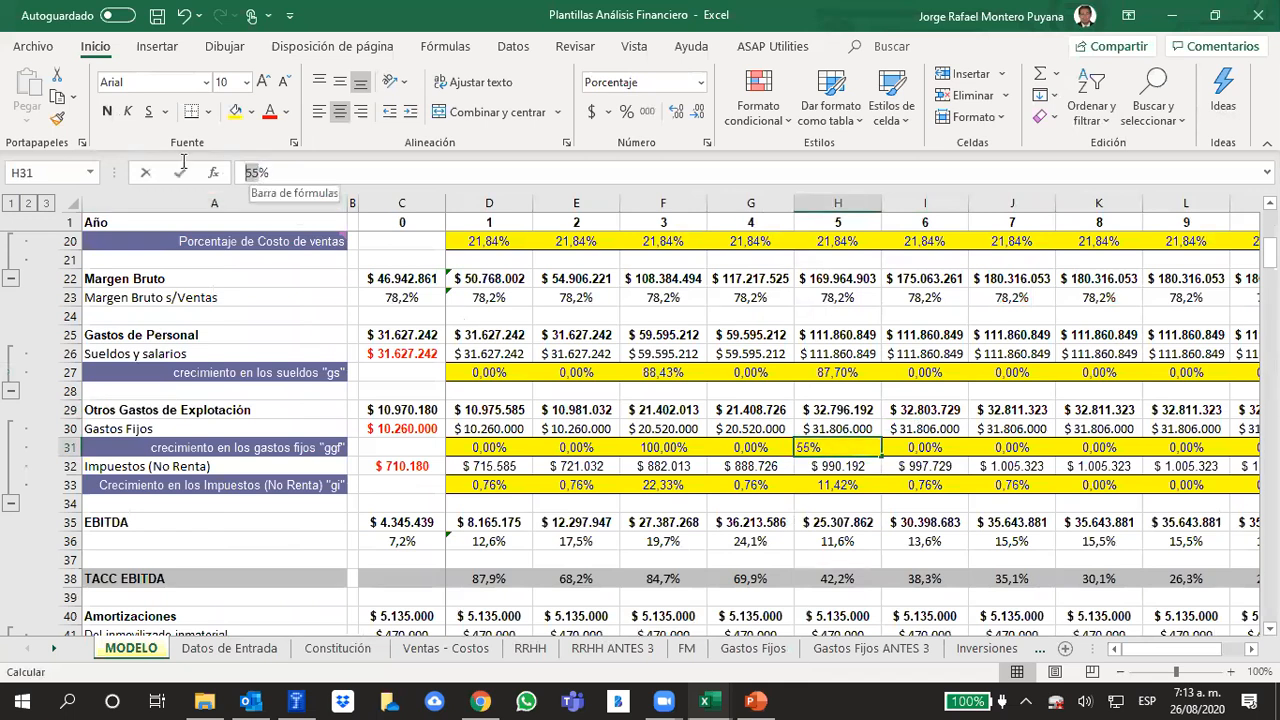
double_click(253, 176)
text(60)
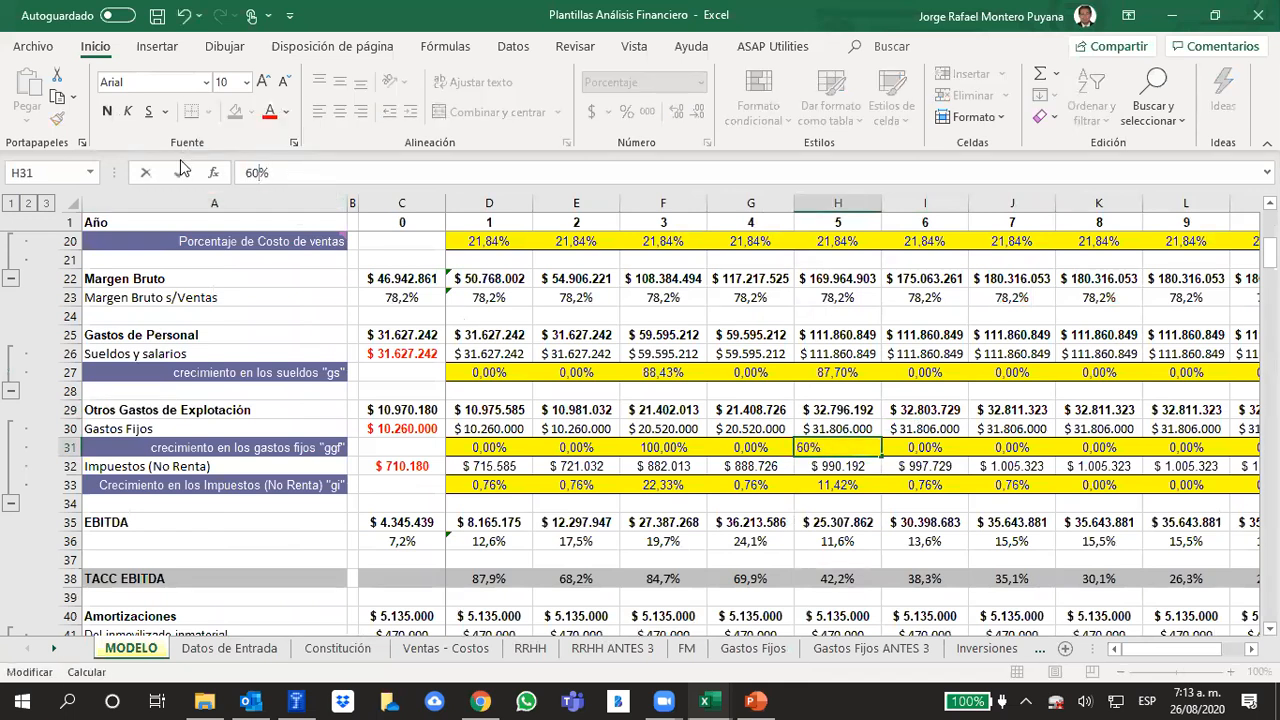
key(Return)
key(Up)
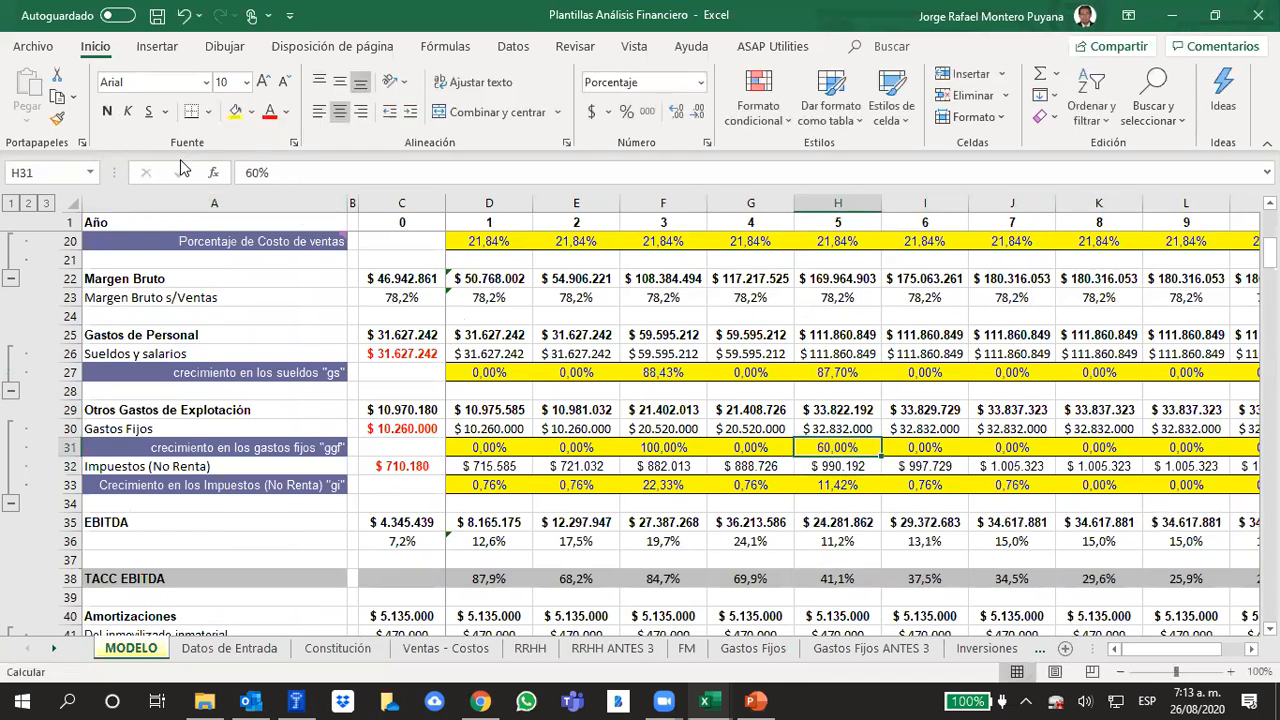
Set the year 5 fixed expenses growth "ggf" in H31 to 65%
click(258, 182)
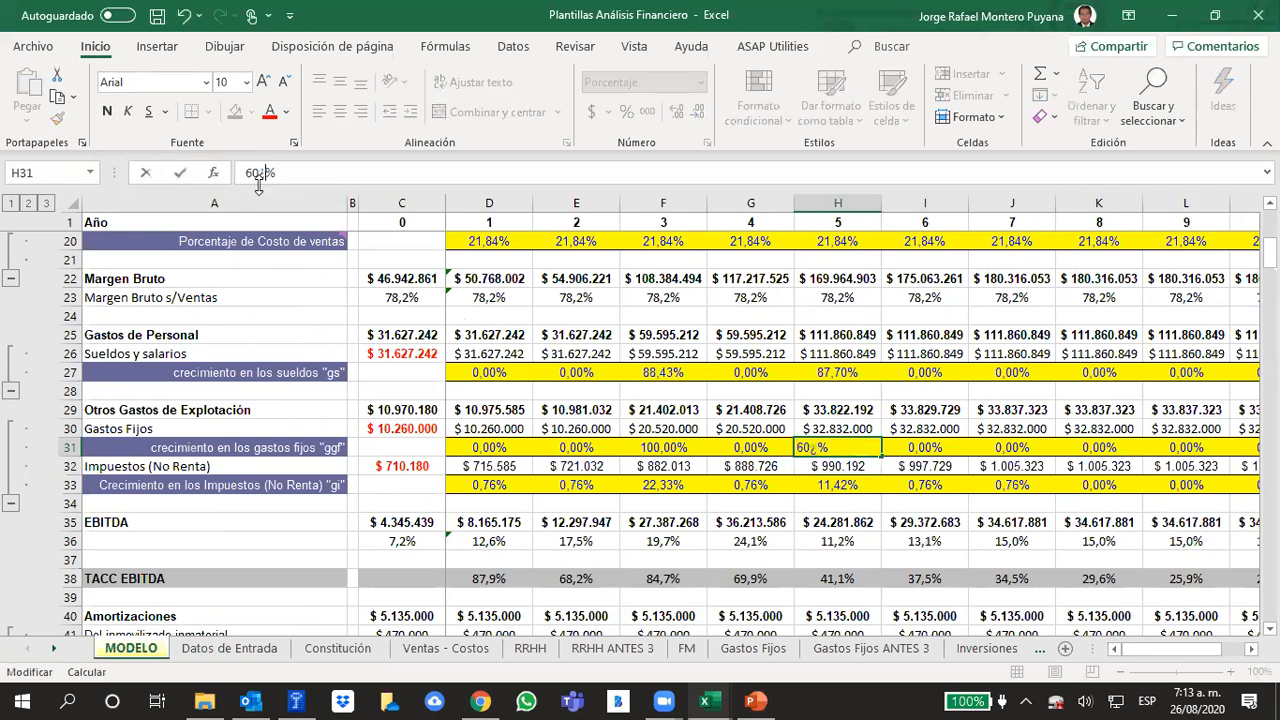
key(BackSpace)
text(5)
key(Return)
key(Up)
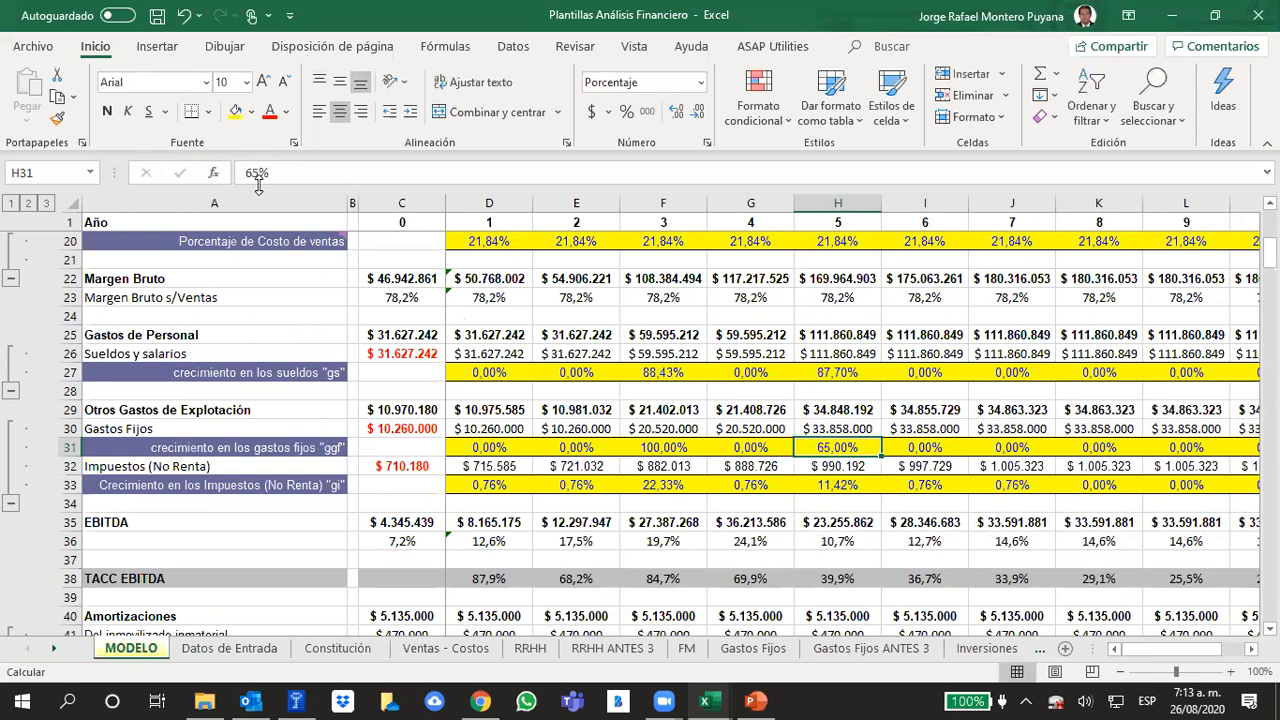
Examine the year 1 non-income tax growth "gi" formula in D33 and its reference to the units sold growth in D10
click(476, 485)
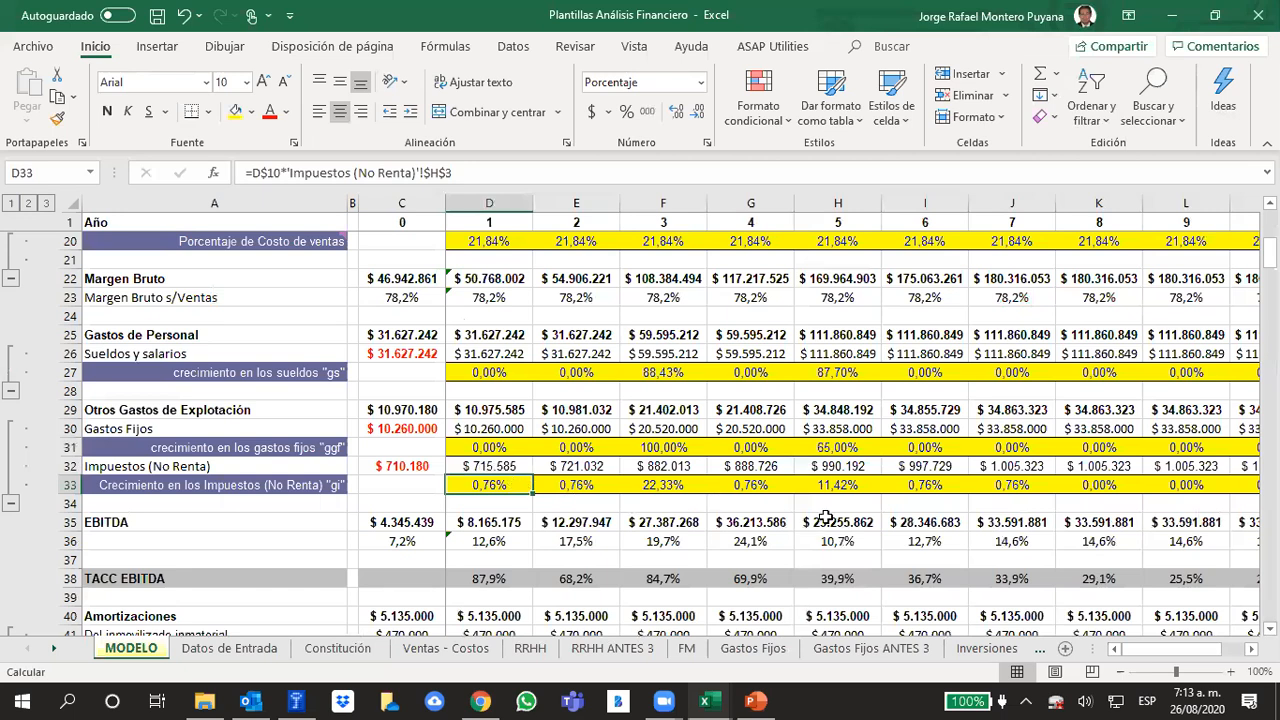
click(511, 170)
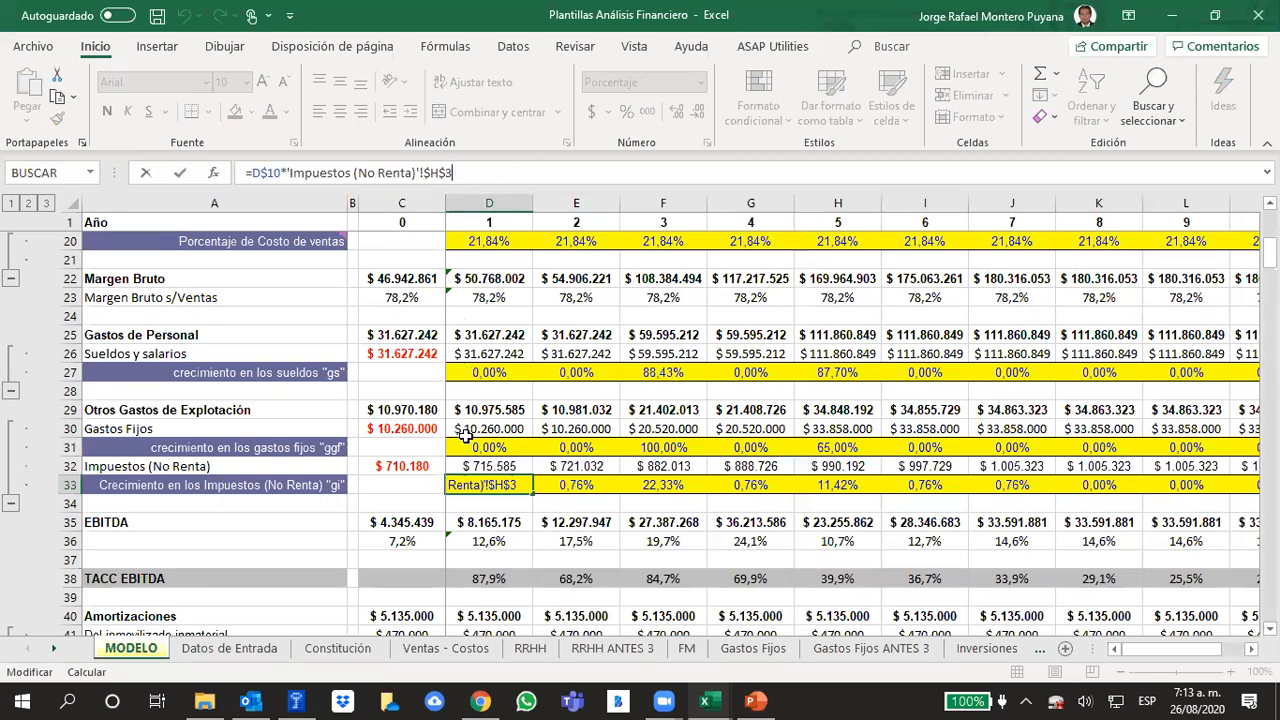
scroll(466, 437, up, 4)
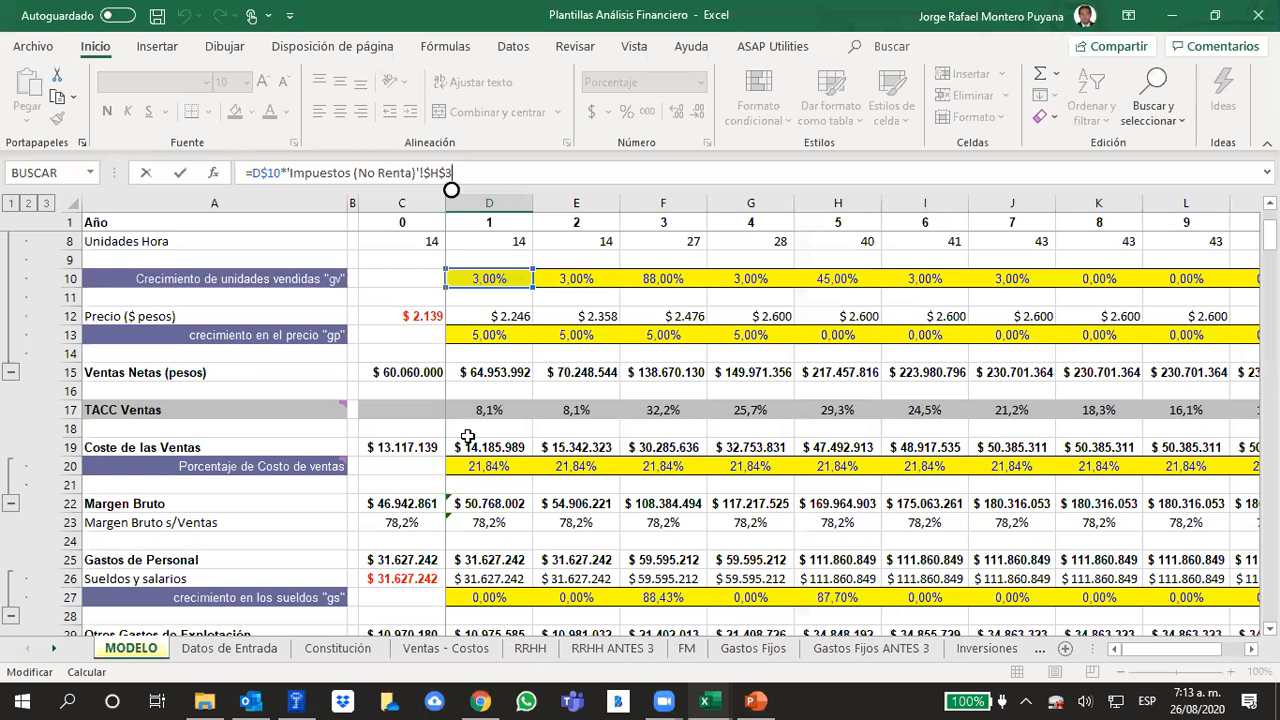
scroll(467, 437, up, 2)
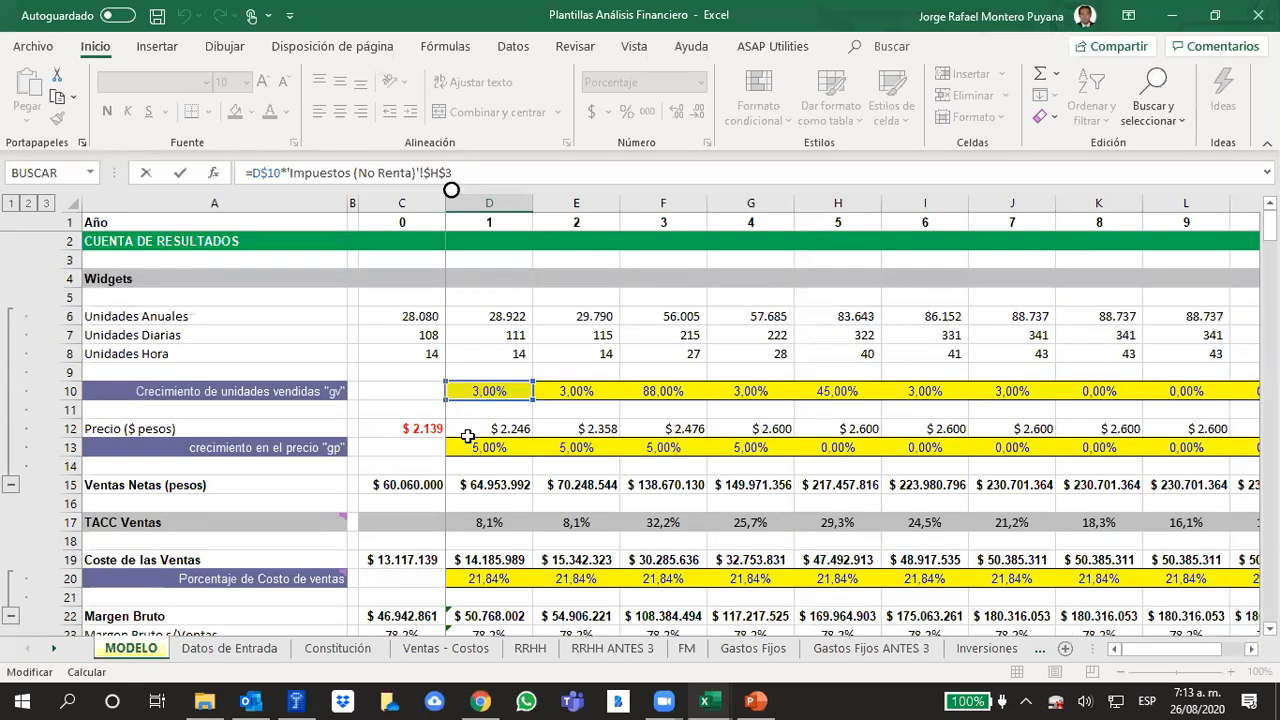
scroll(469, 440, down, 6)
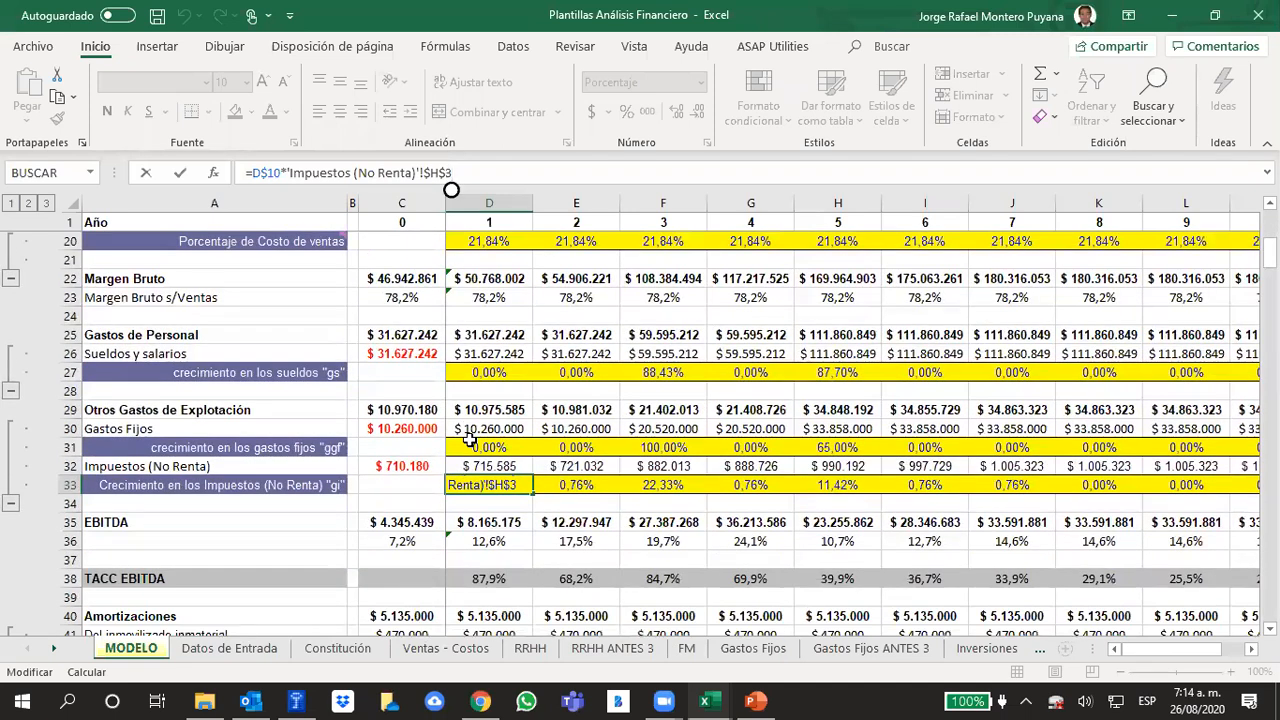
scroll(469, 440, up, 6)
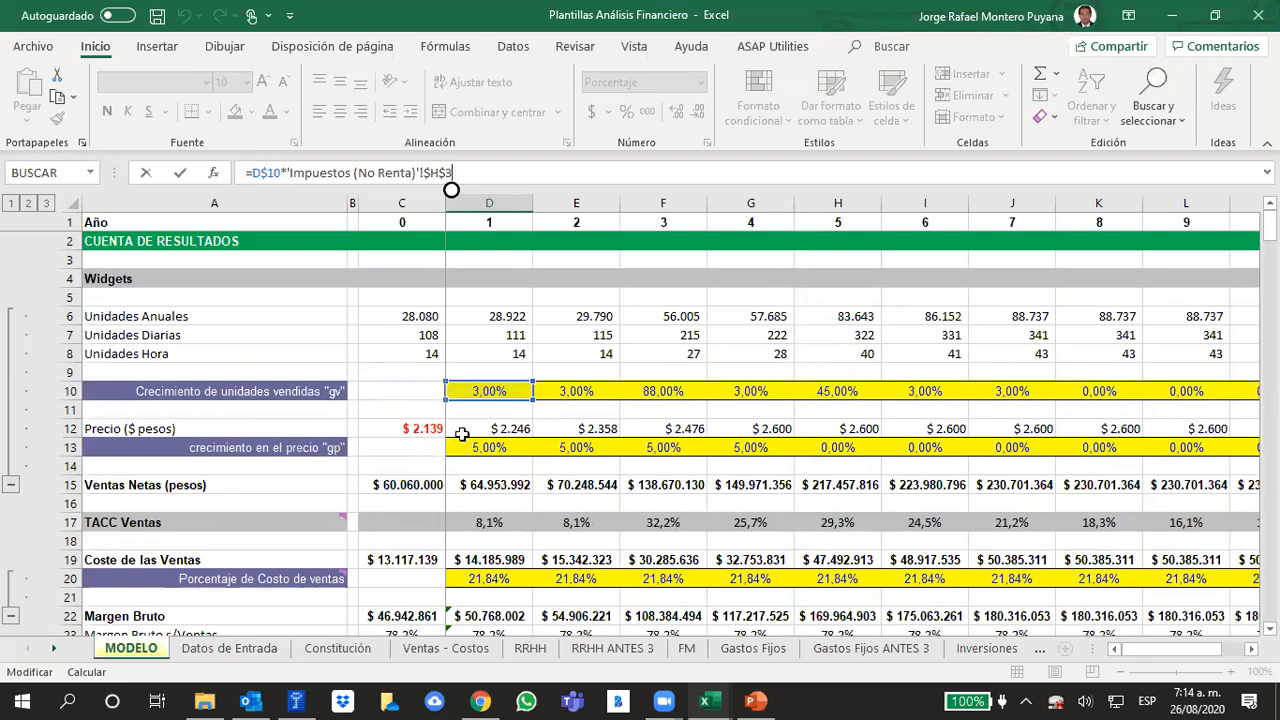
click(493, 171)
click(864, 260)
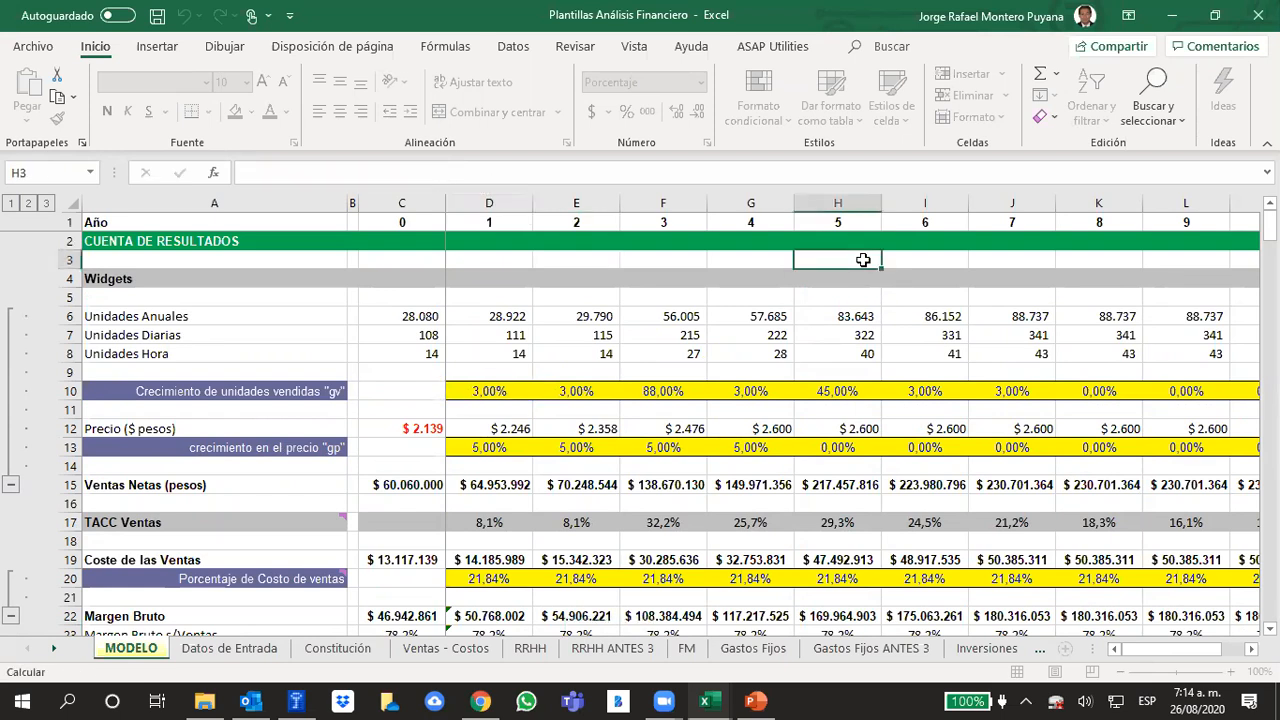
scroll(870, 320, down, 5)
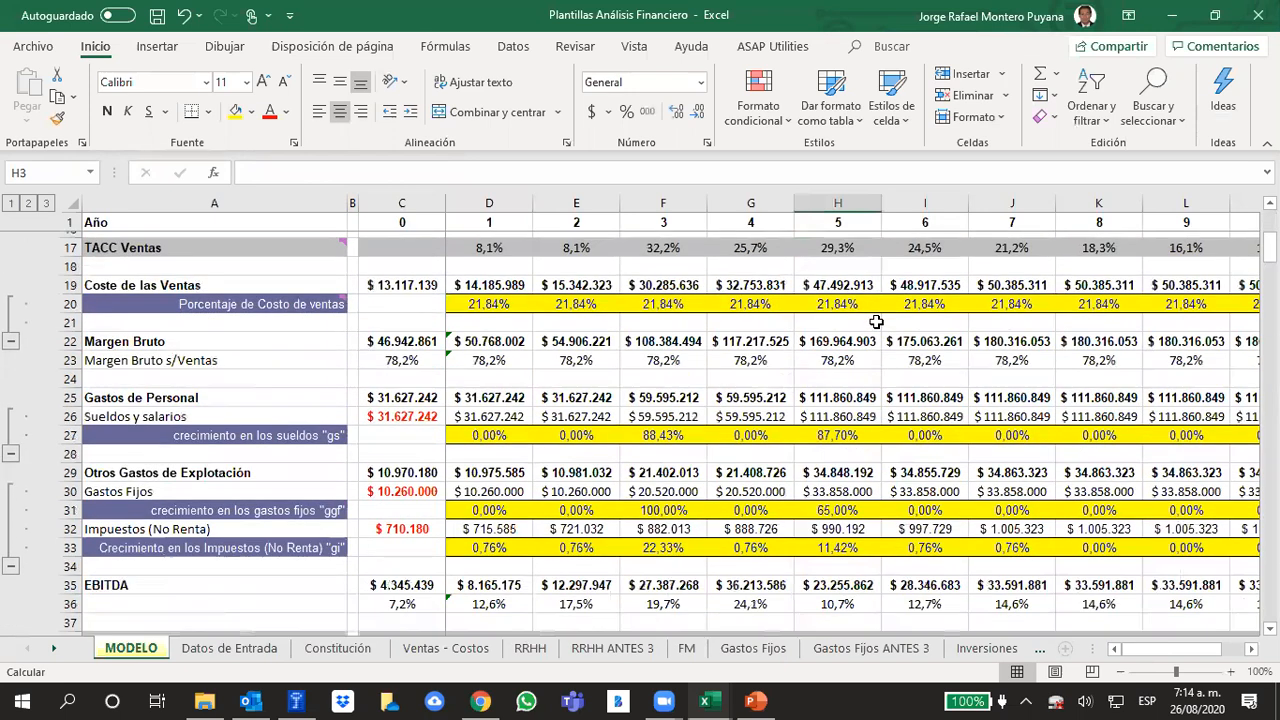
click(483, 540)
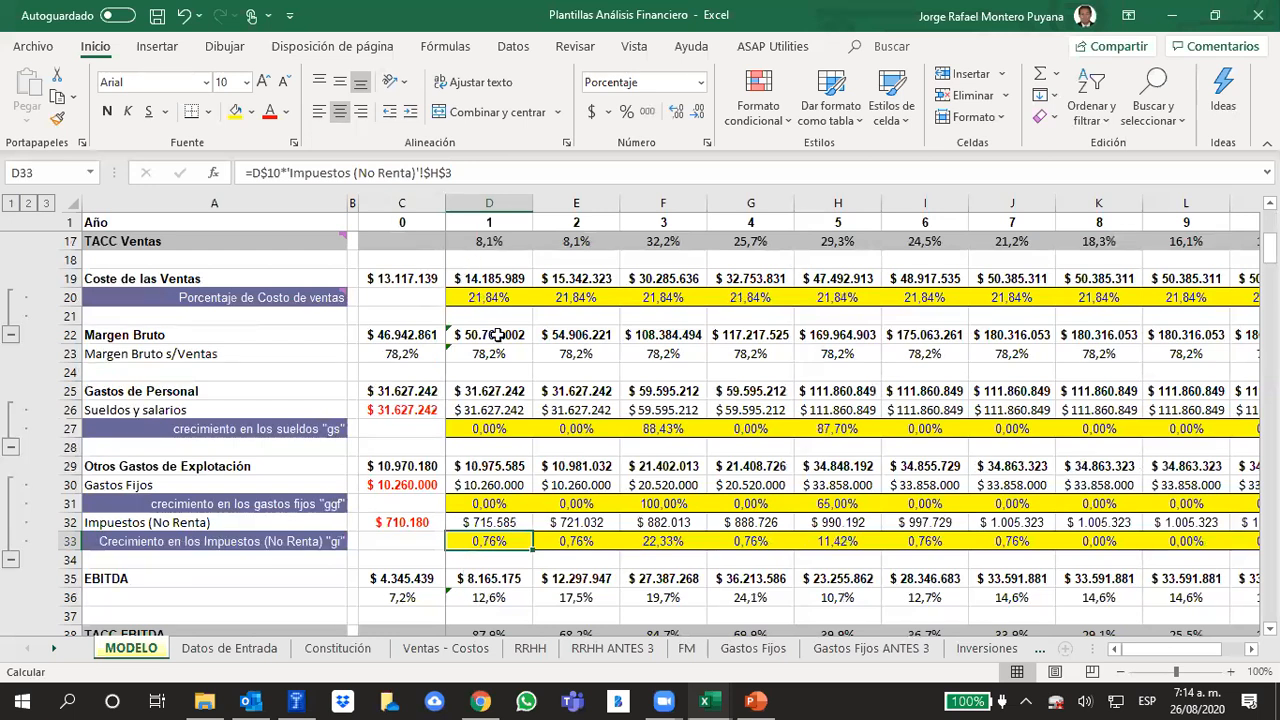
Trace the year 0 non-income tax link in C32 to the Total de Tributos in H2 of the Impuestos (No Renta) sheet
click(422, 522)
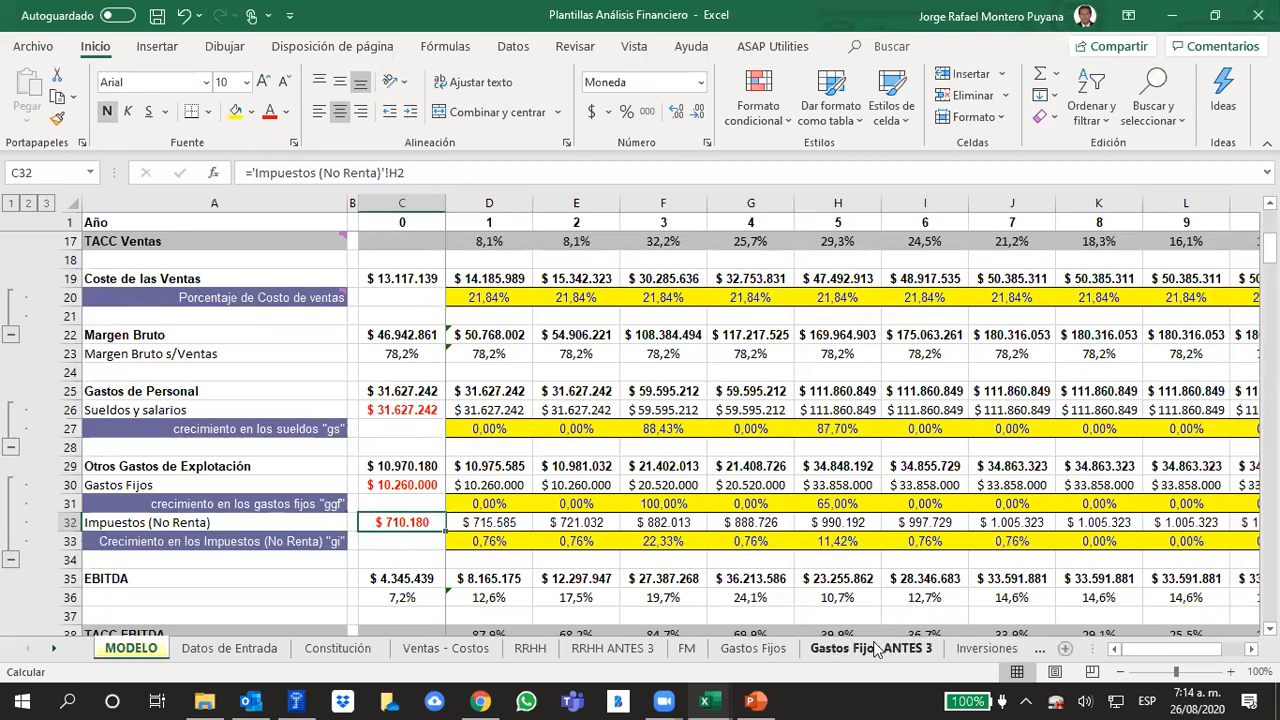
click(985, 649)
click(985, 649)
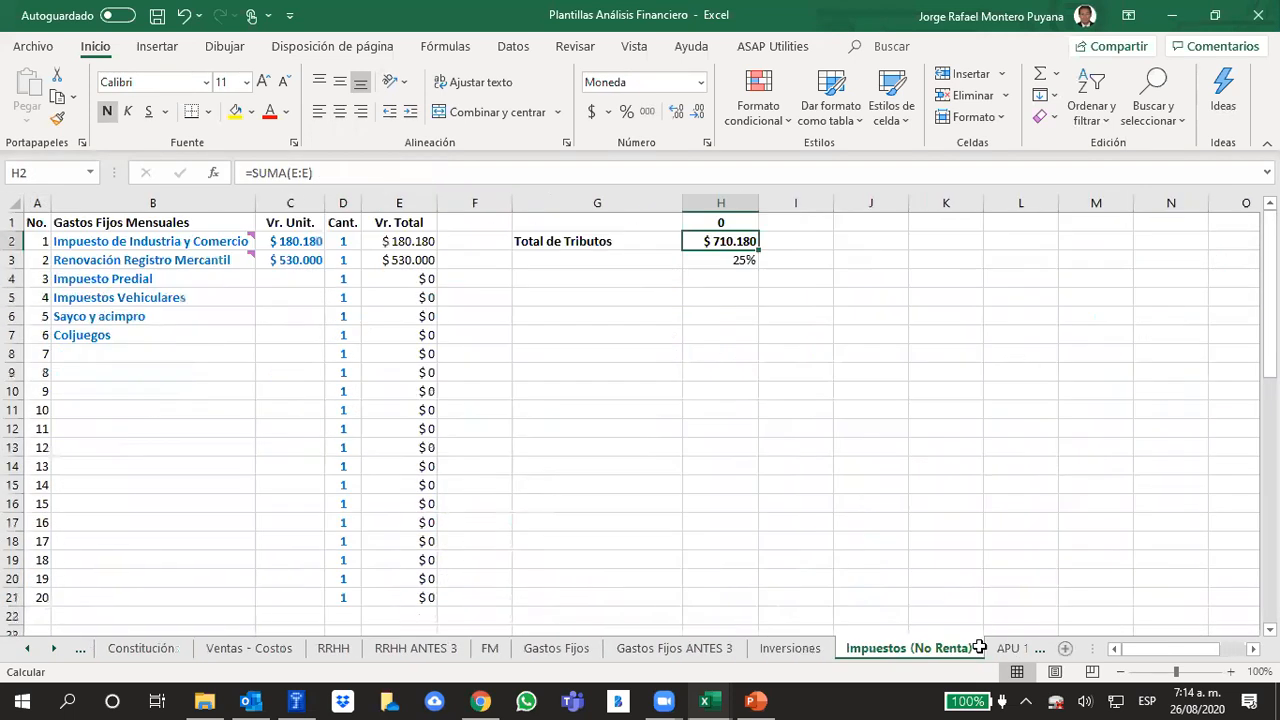
click(666, 462)
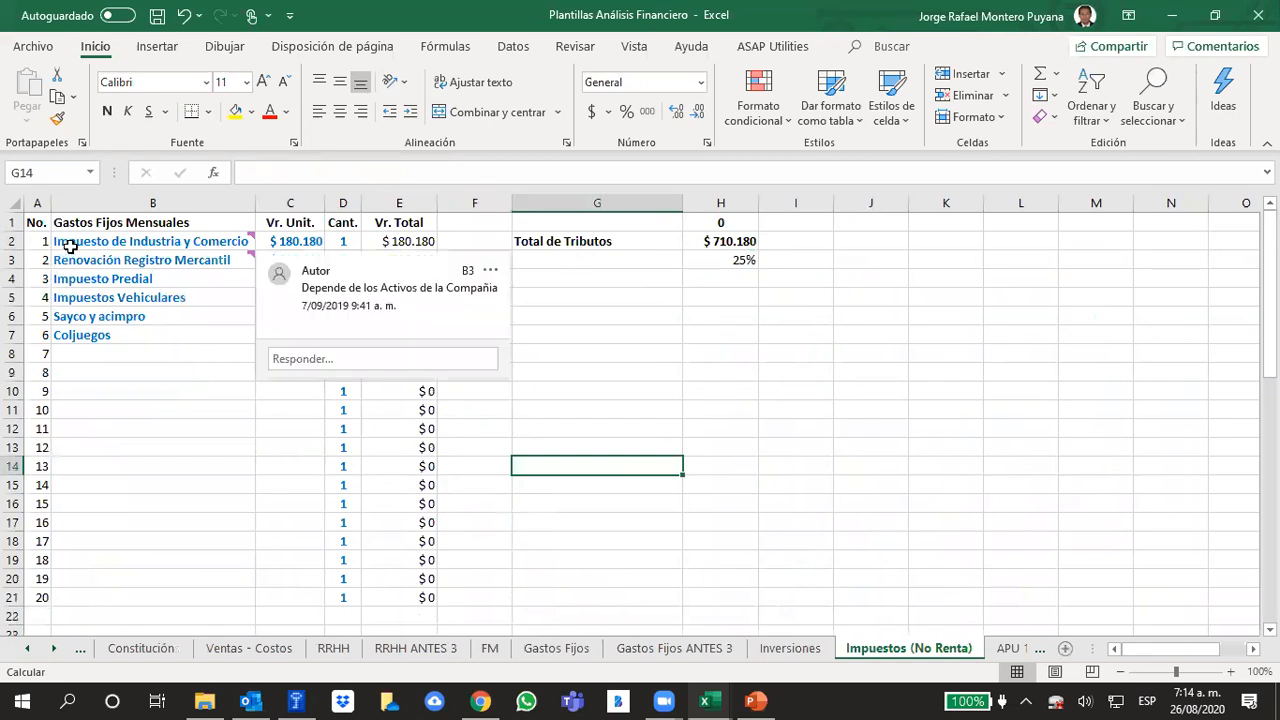
Review the Impuesto de Industria y Comercio and Renovación Registro Mercantil entries and read their cell comments
drag(58, 241, 58, 260)
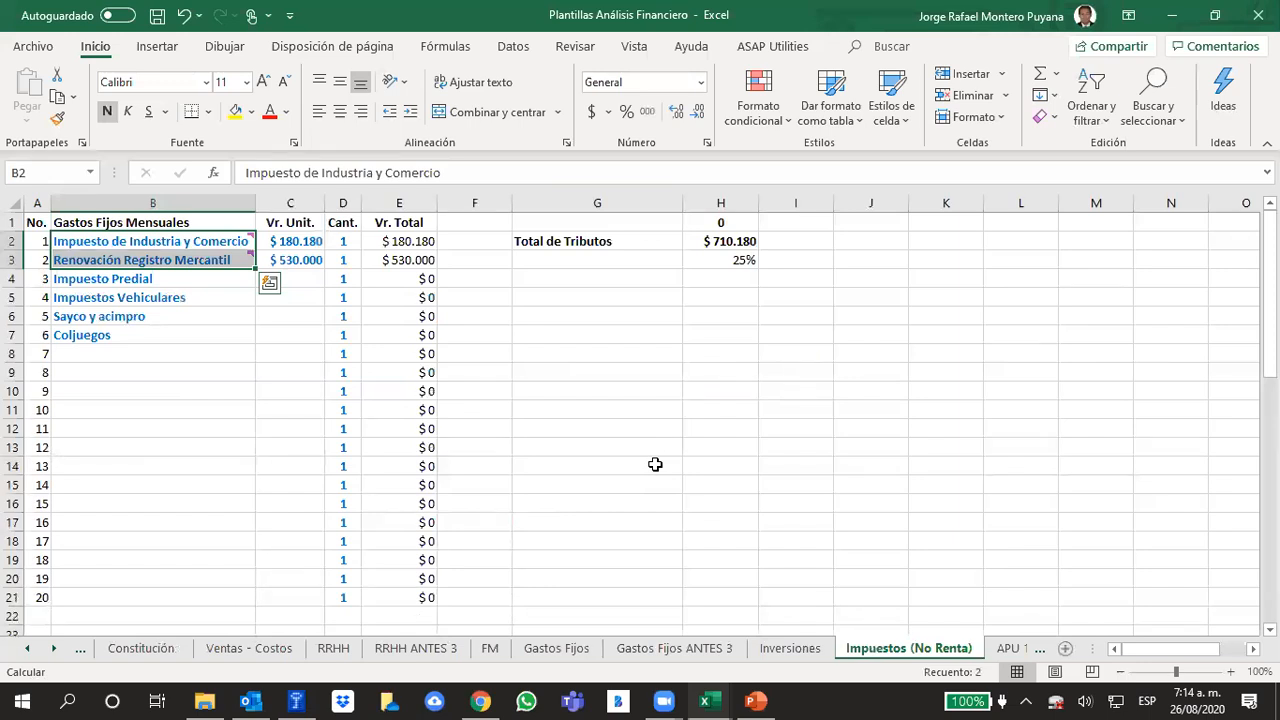
click(728, 442)
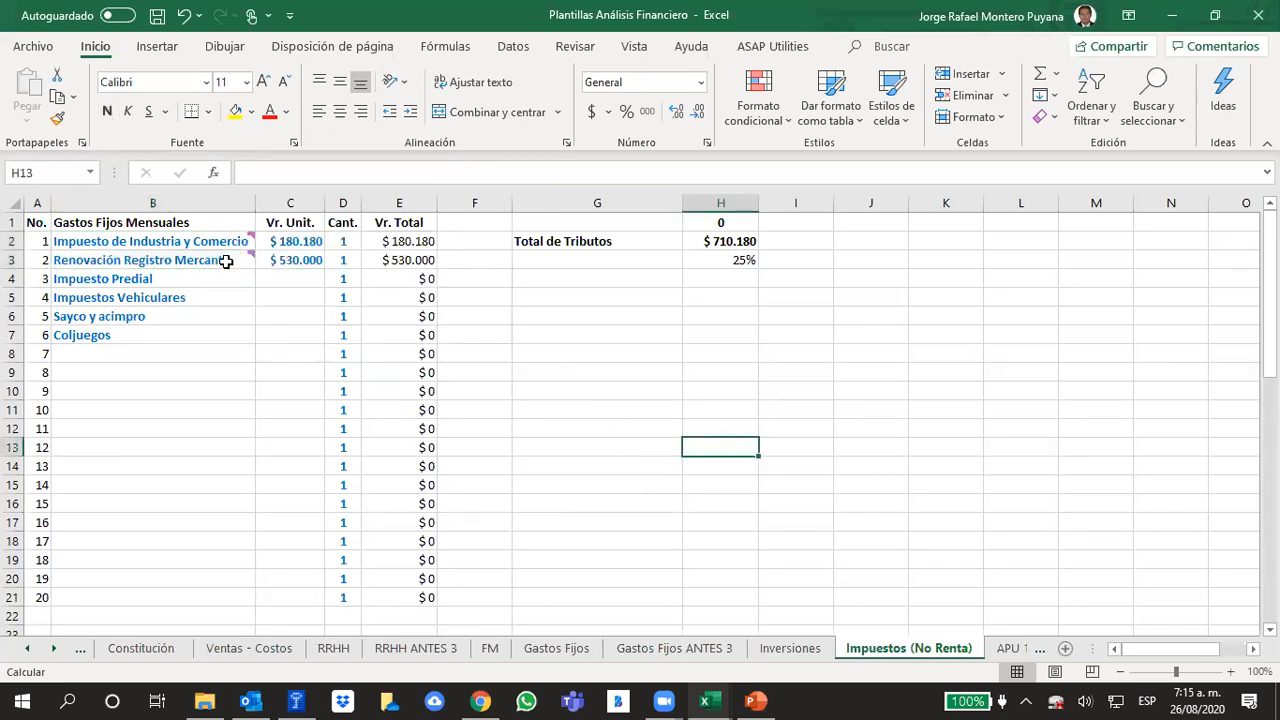
mouse_move(226, 262)
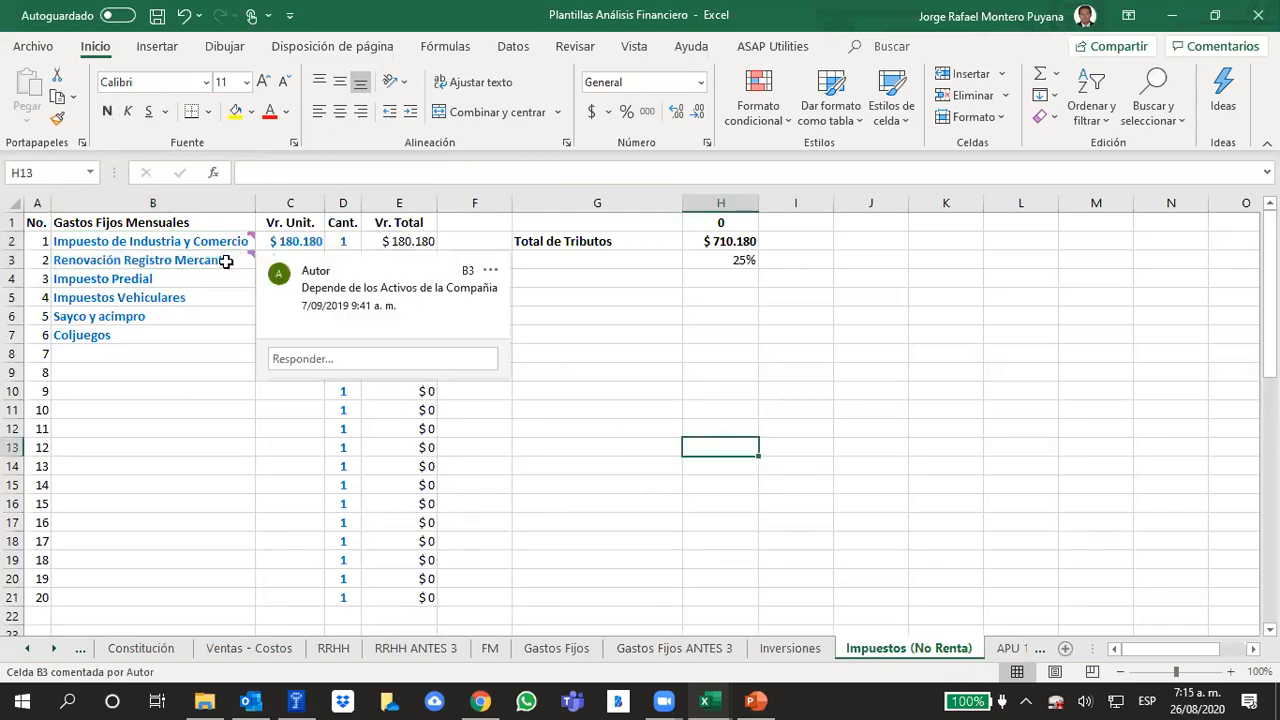
mouse_move(235, 240)
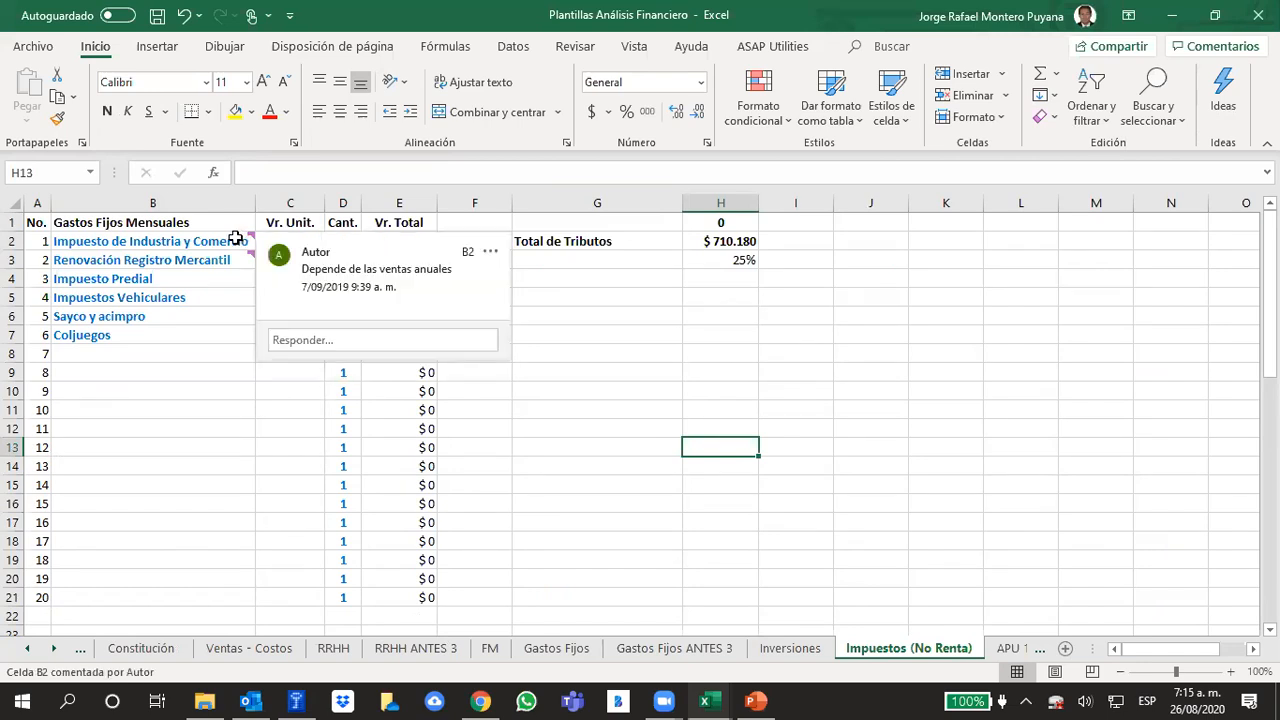
click(928, 357)
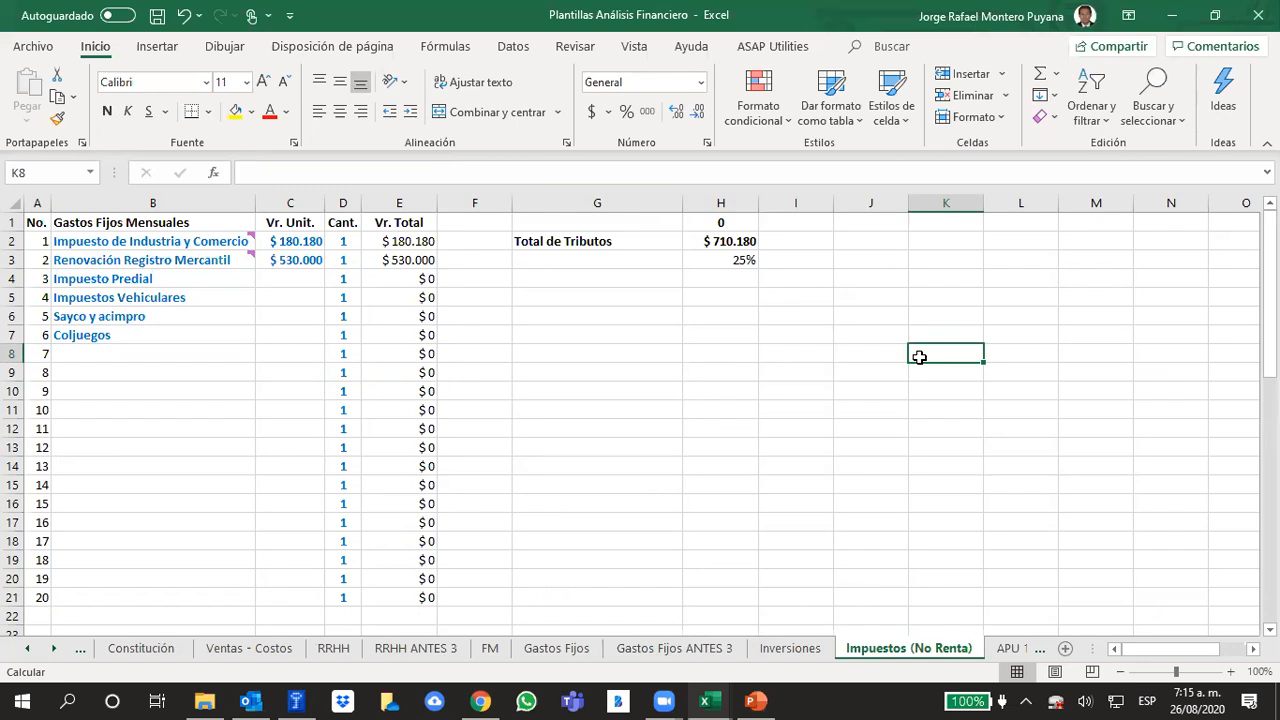
Inspect the Impuesto de Industria y Comercio formula in C2, check the Ventas - Costos and Inversiones sheets, and return to Impuestos (No Renta)
click(304, 244)
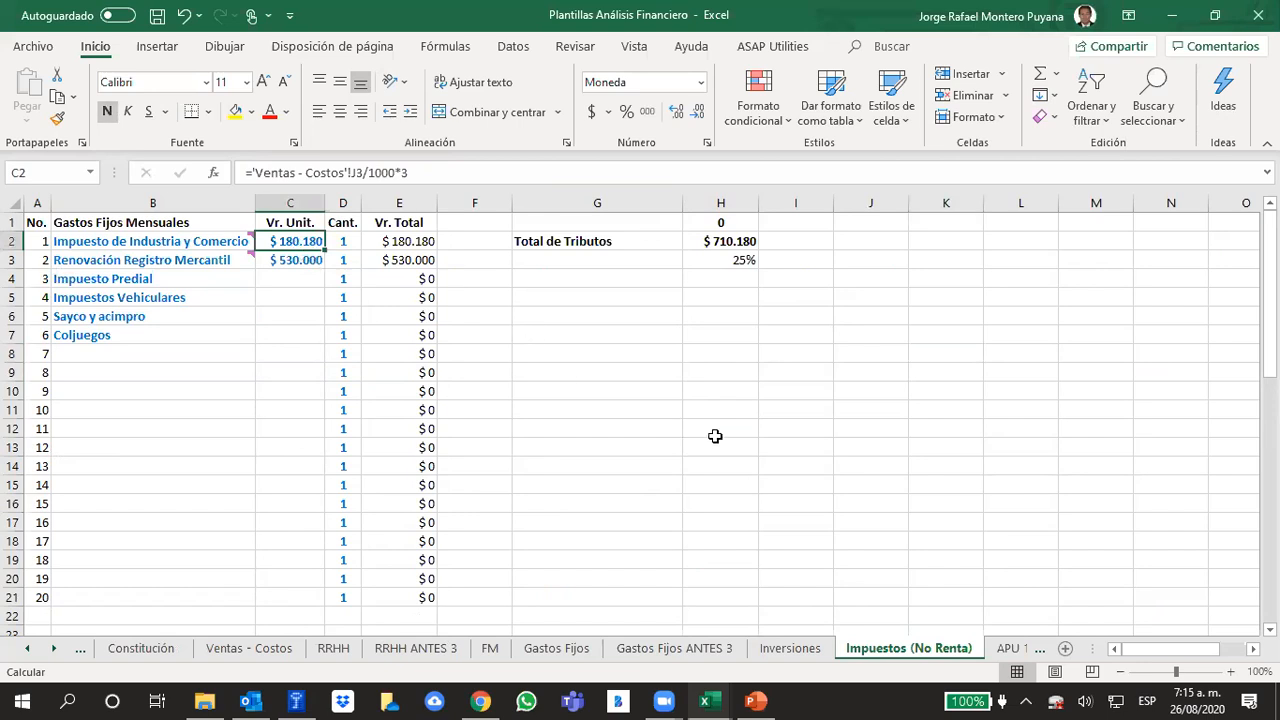
click(730, 406)
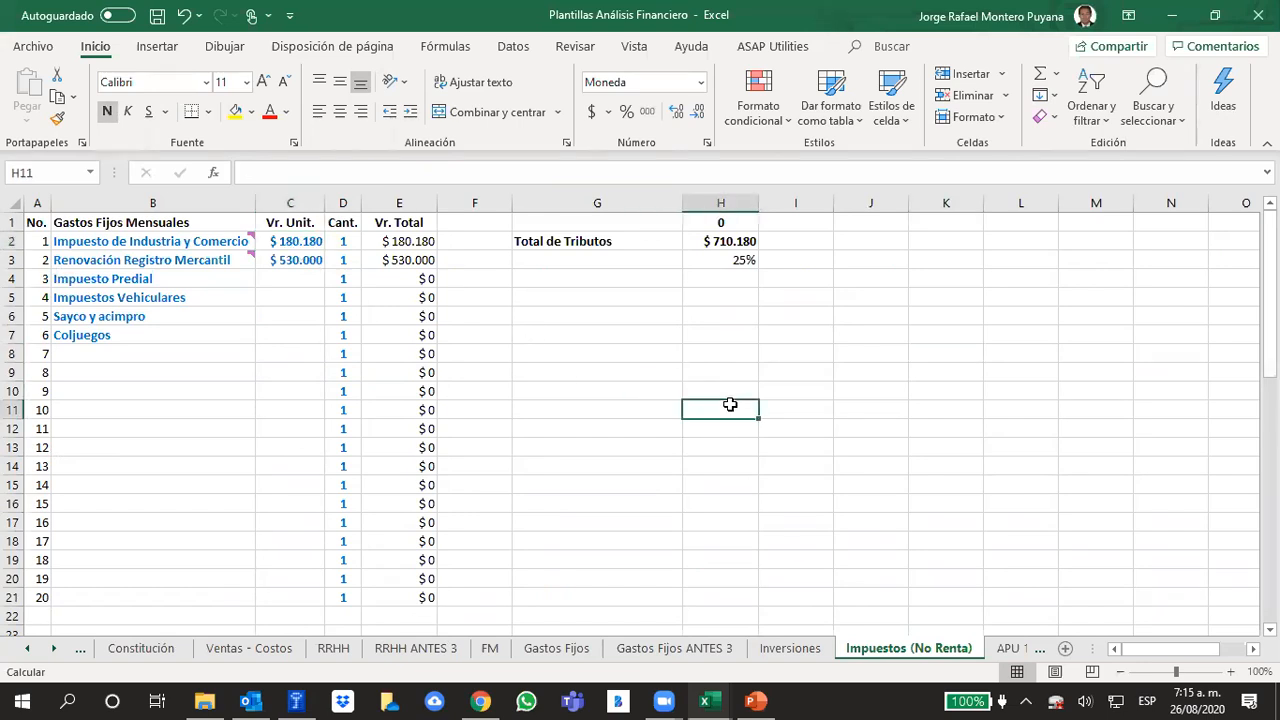
click(288, 649)
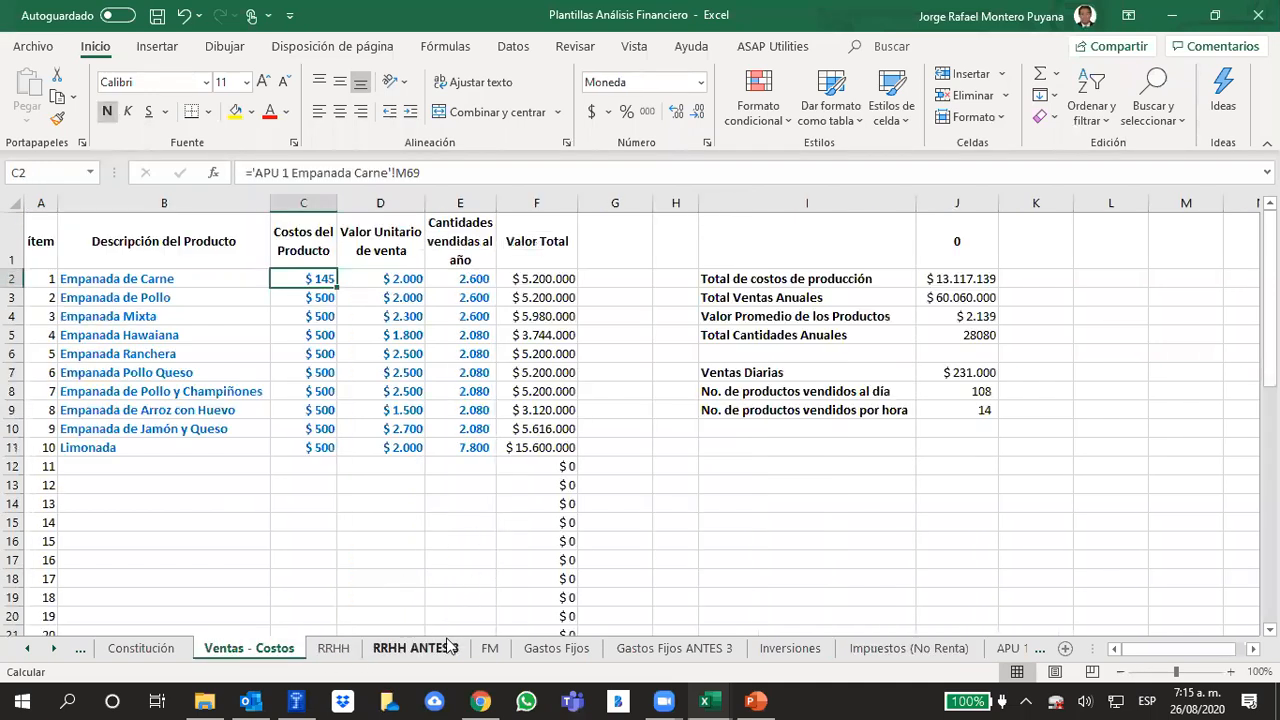
click(786, 648)
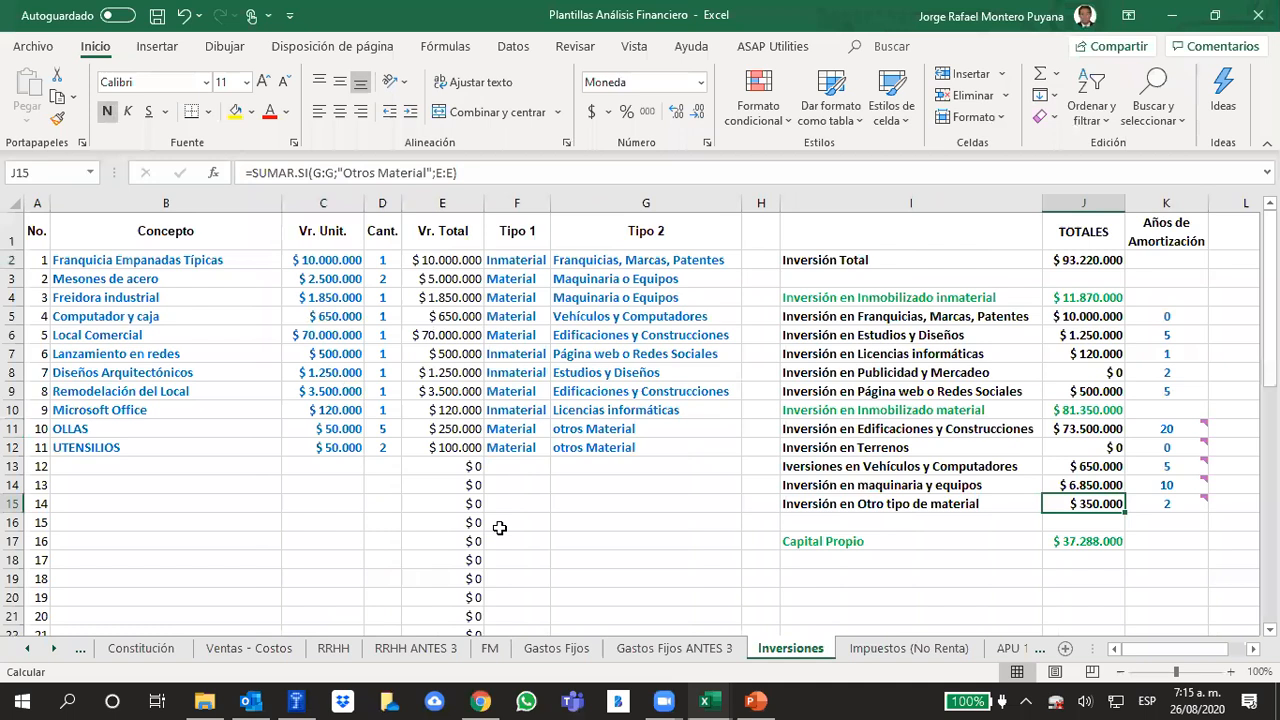
click(897, 652)
click(543, 423)
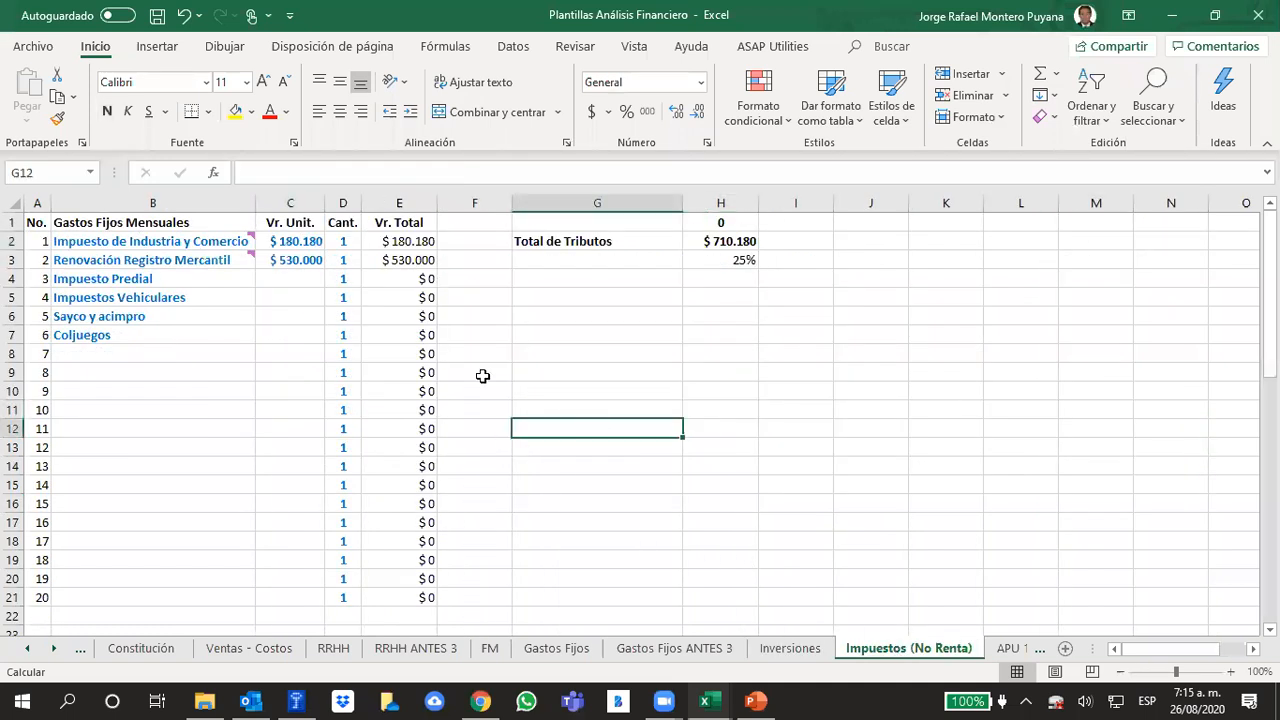
Inspect the Impuesto de Industria y Comercio formula in C2 and read the cell comment on Renovación Registro Mercantil
click(302, 244)
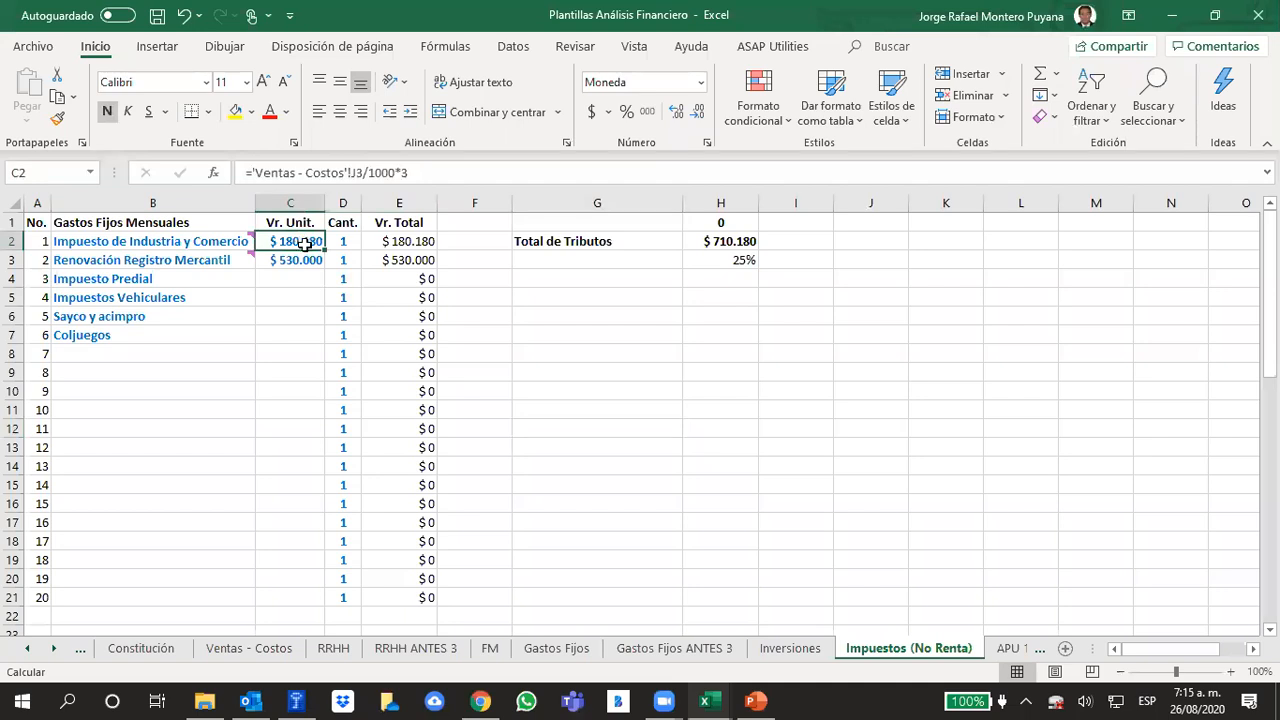
click(742, 408)
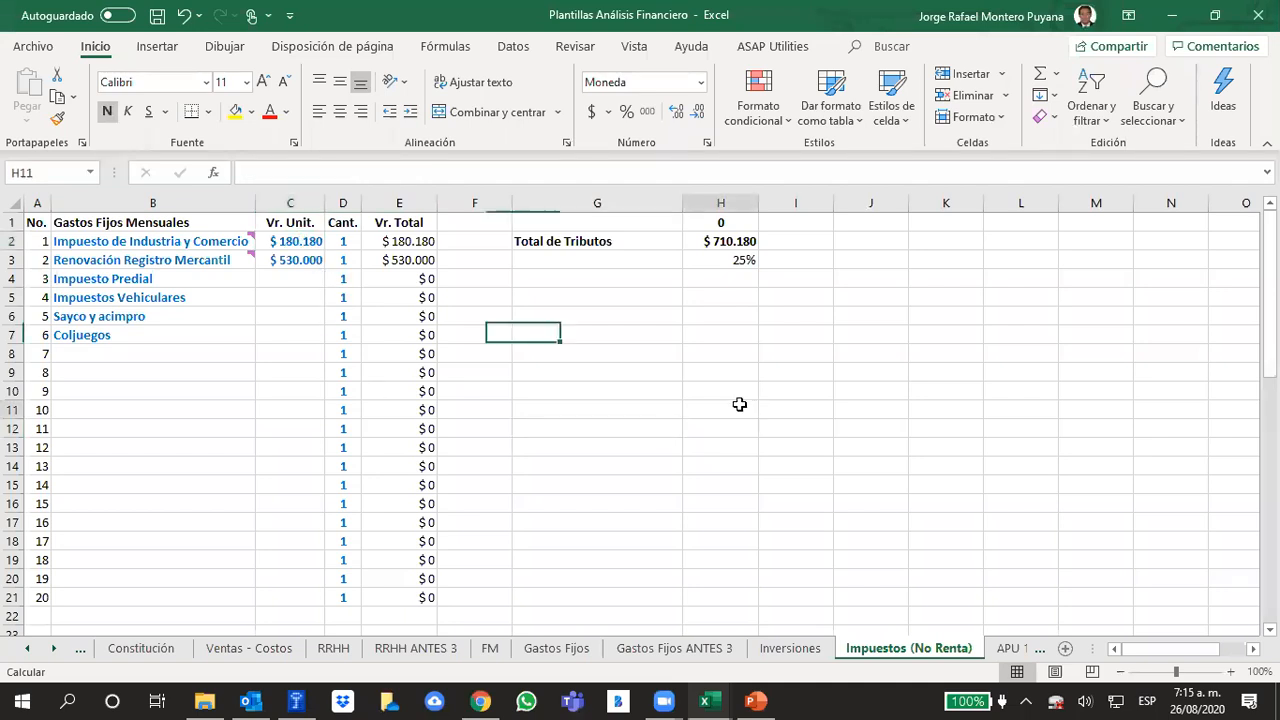
mouse_move(251, 251)
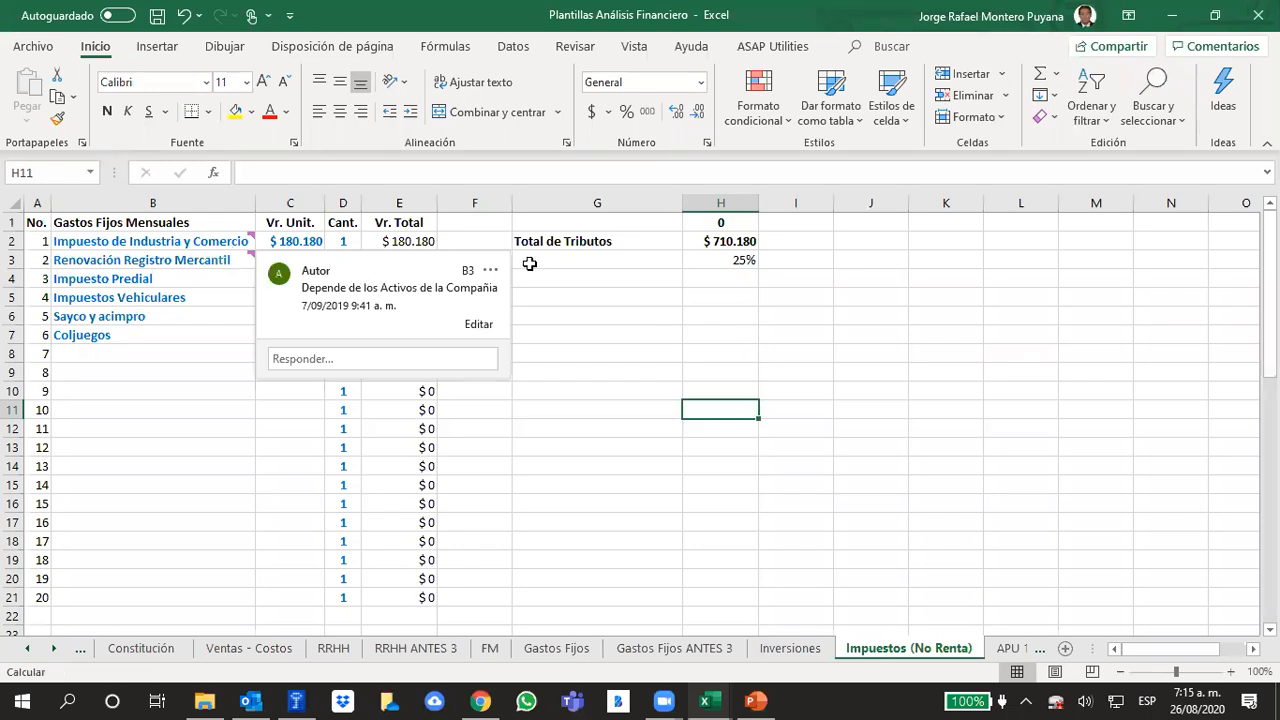
click(857, 374)
Check the Renovación Registro Mercantil value in C3 and the Inversión Total formula in J2 of the Inversiones sheet
click(298, 256)
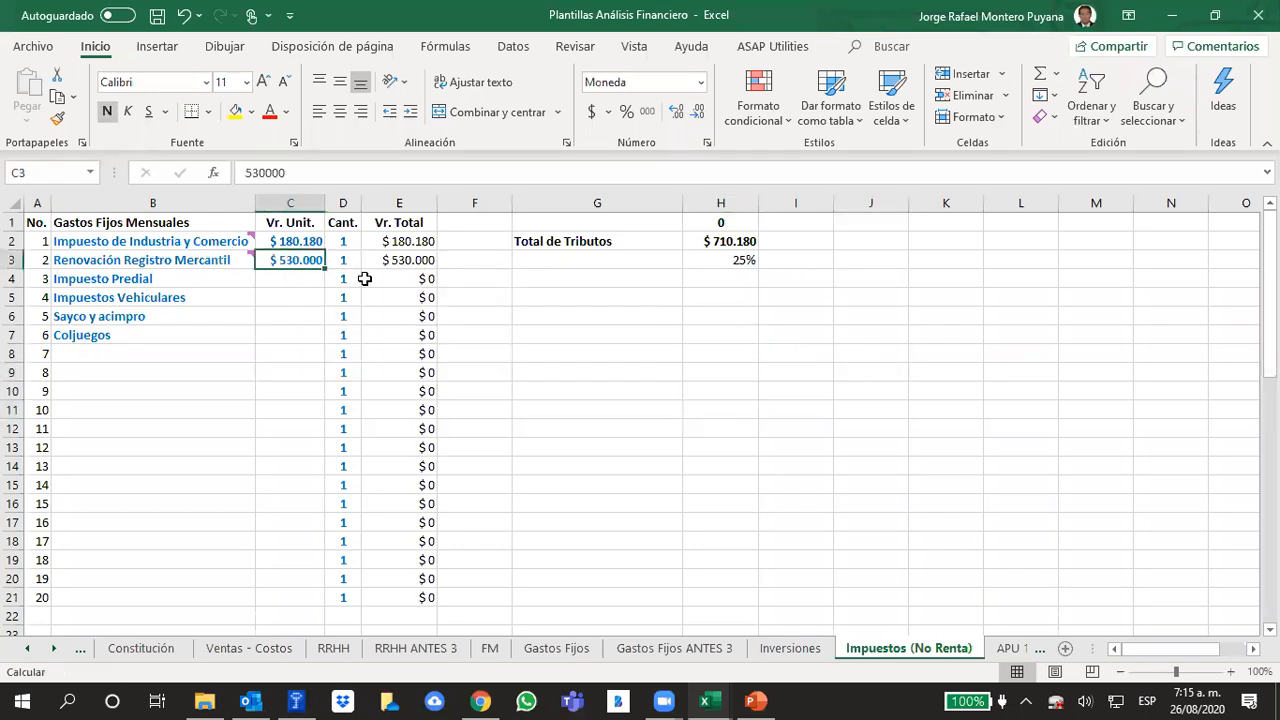
click(771, 347)
click(305, 260)
click(818, 648)
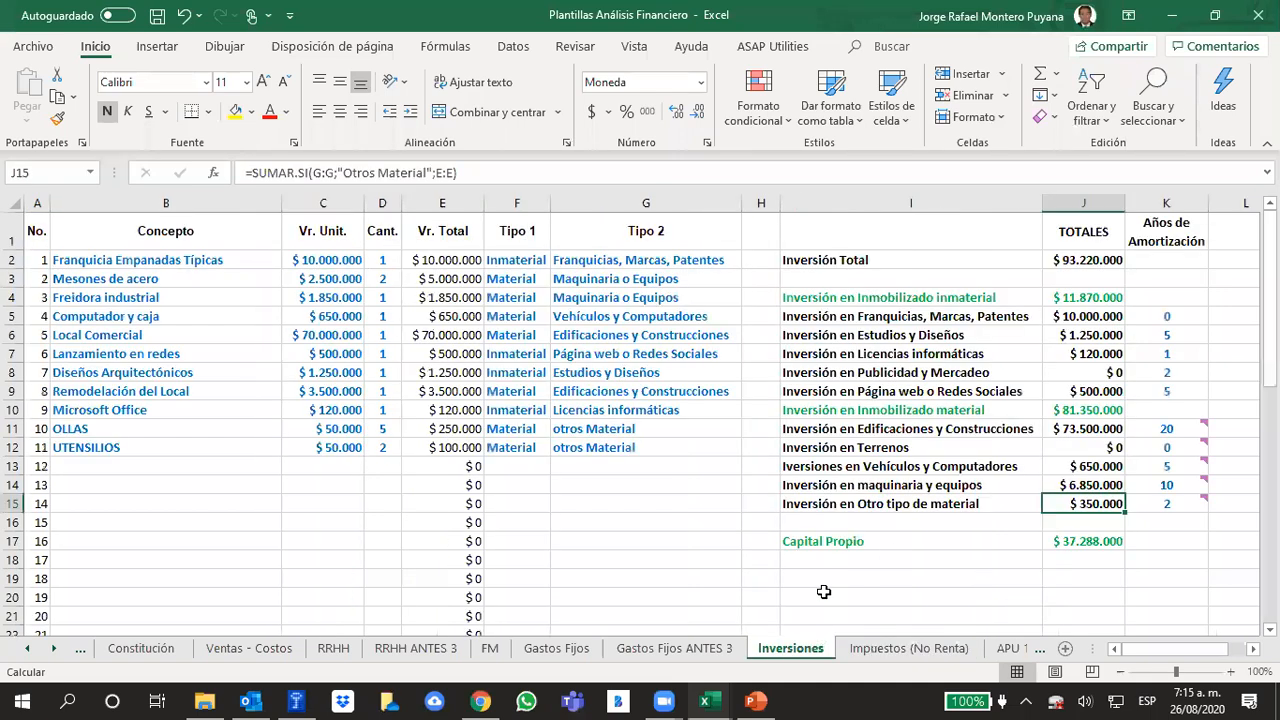
click(1064, 262)
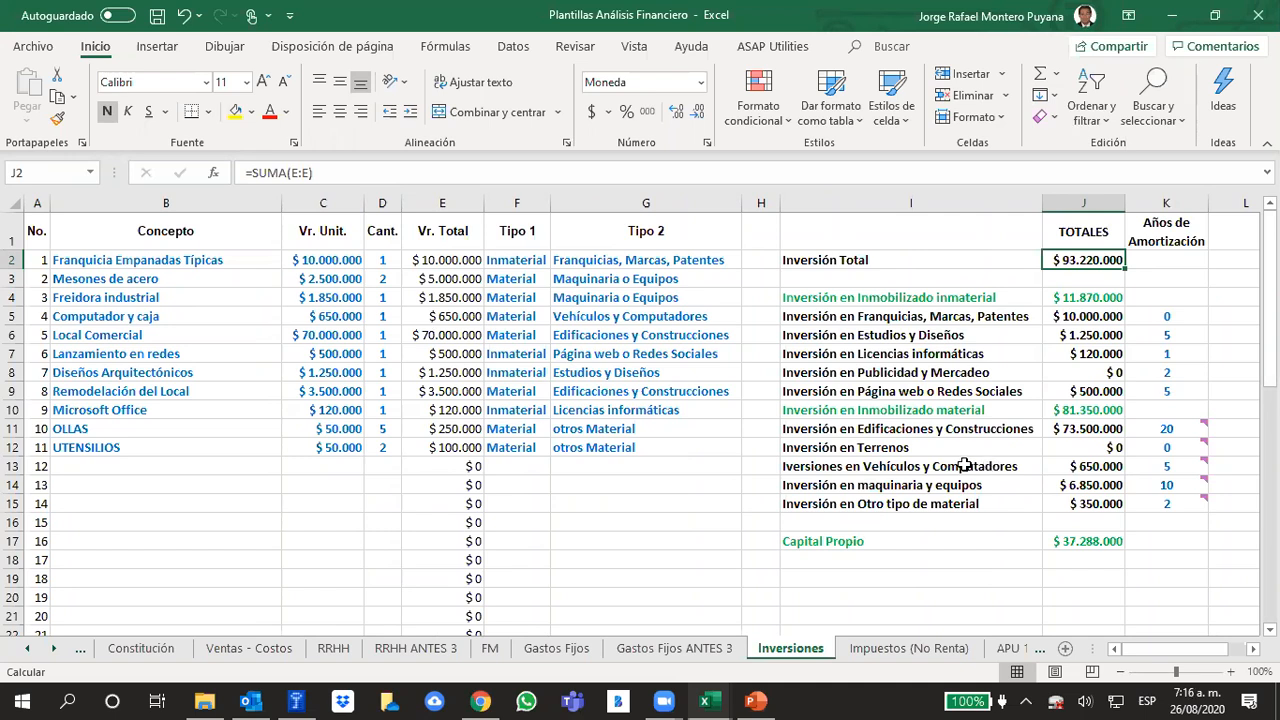
Return to the MODELO sheet and examine the year 0 TOTAL ACTIVO formula in C136 and the whole row 136
click(25, 649)
click(25, 649)
click(131, 648)
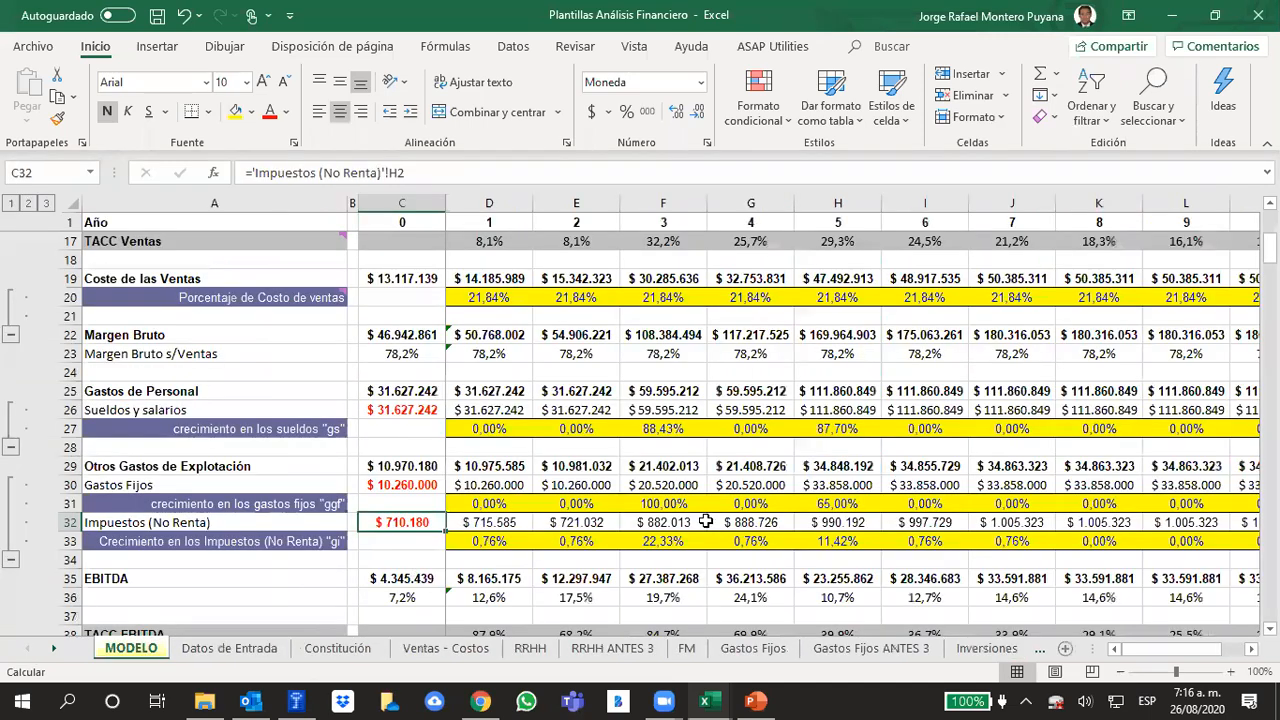
scroll(737, 476, down, 7)
scroll(737, 476, down, 14)
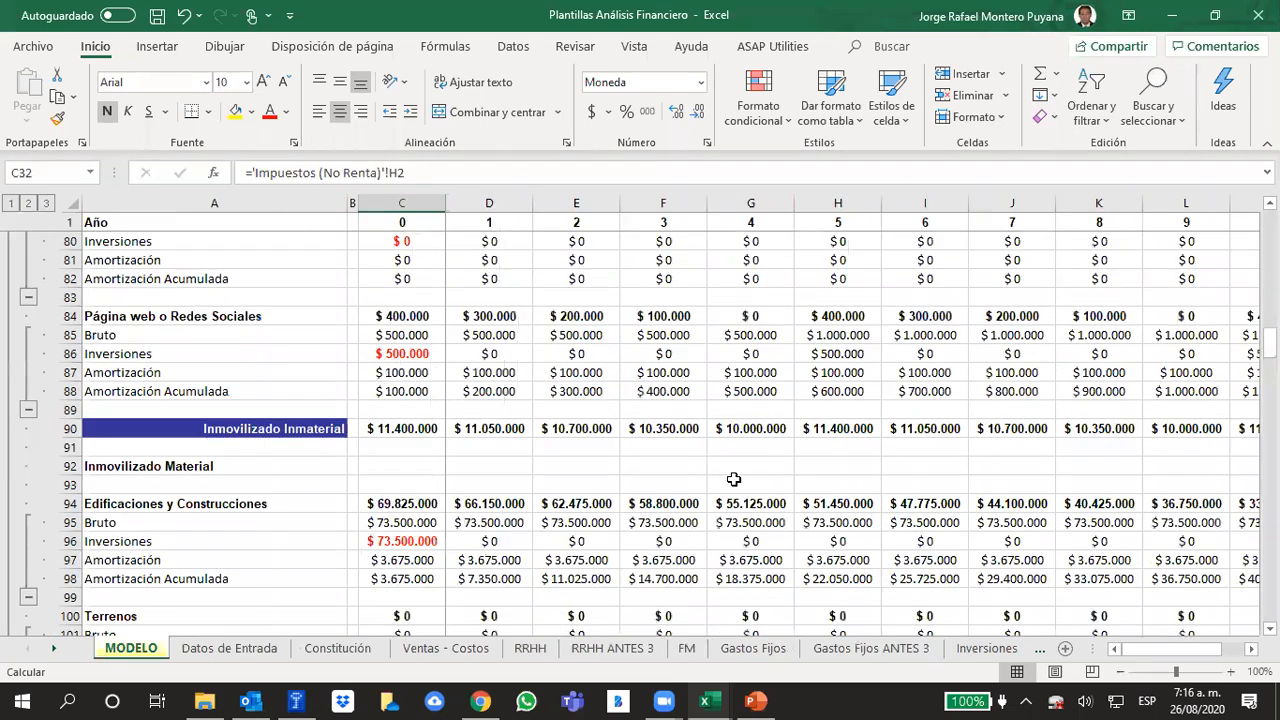
scroll(734, 480, down, 9)
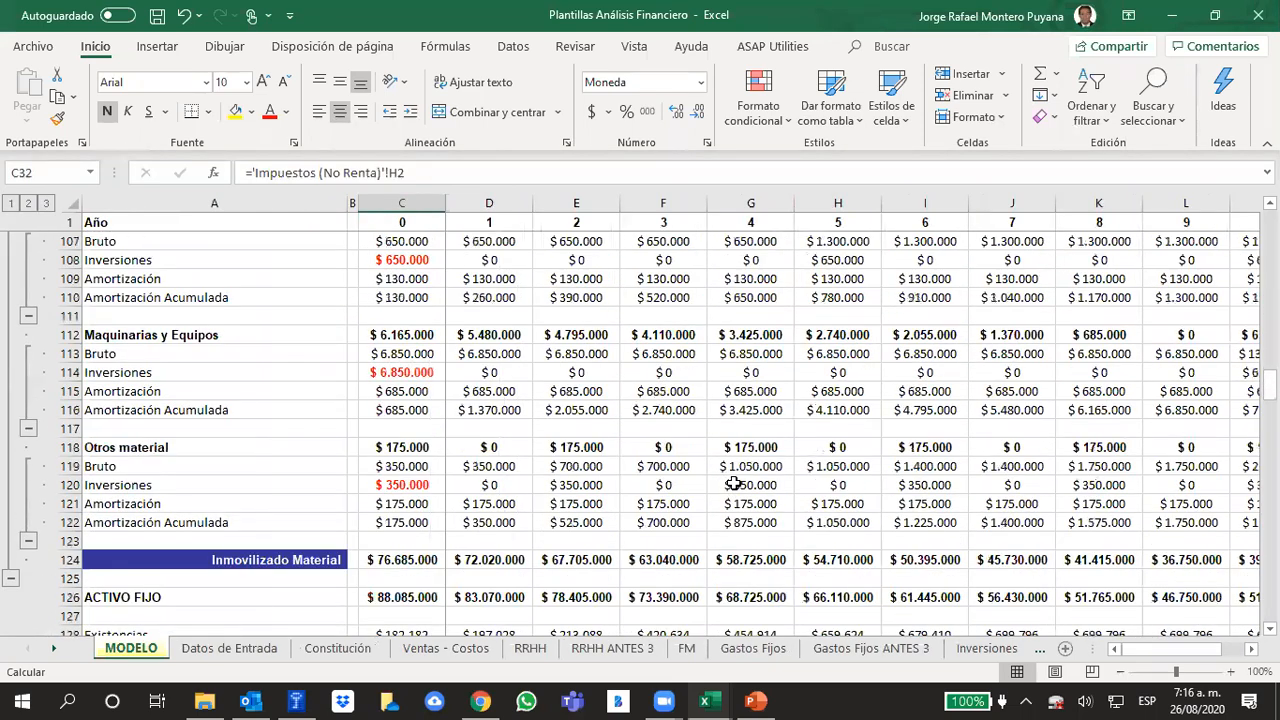
scroll(734, 483, down, 5)
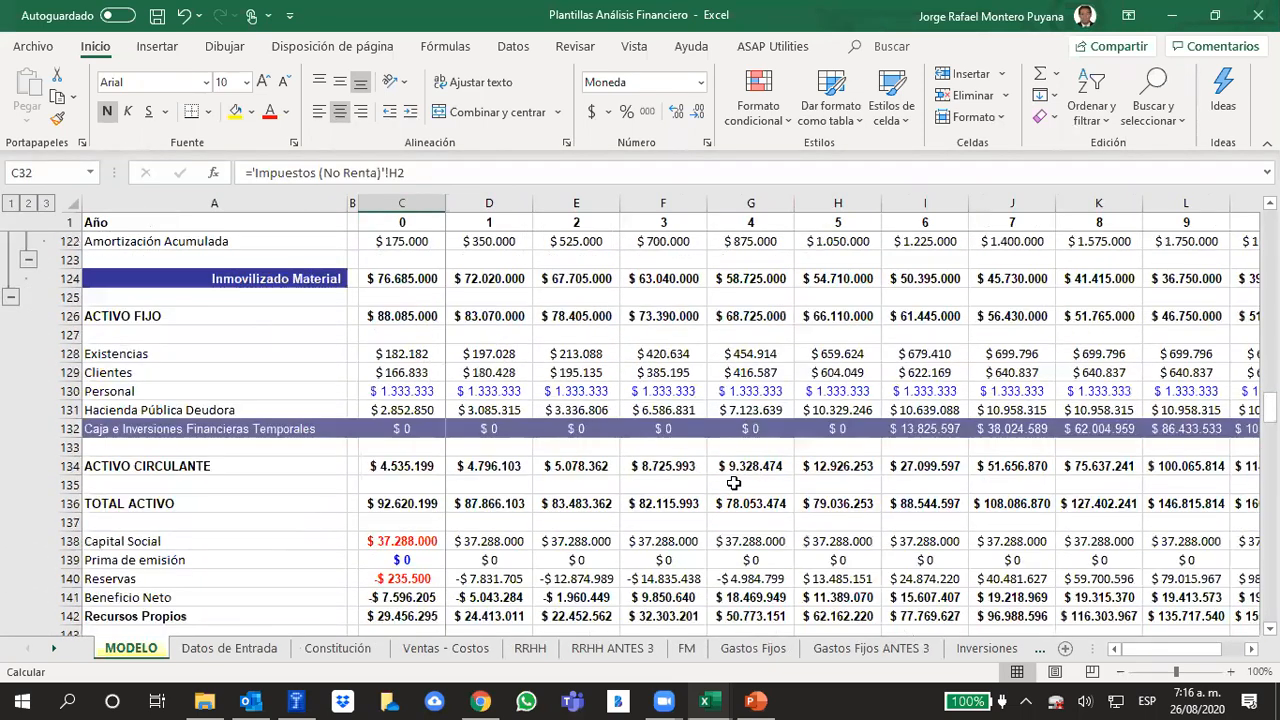
scroll(734, 483, down, 1)
click(424, 447)
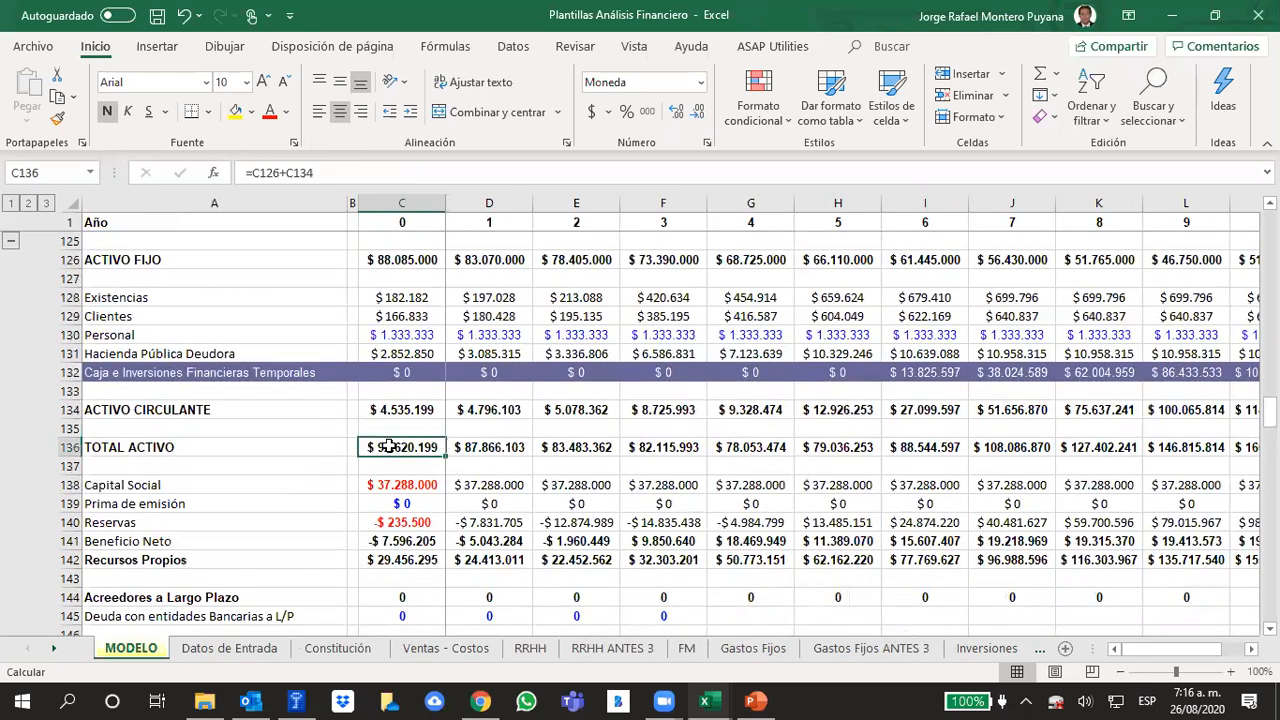
click(60, 450)
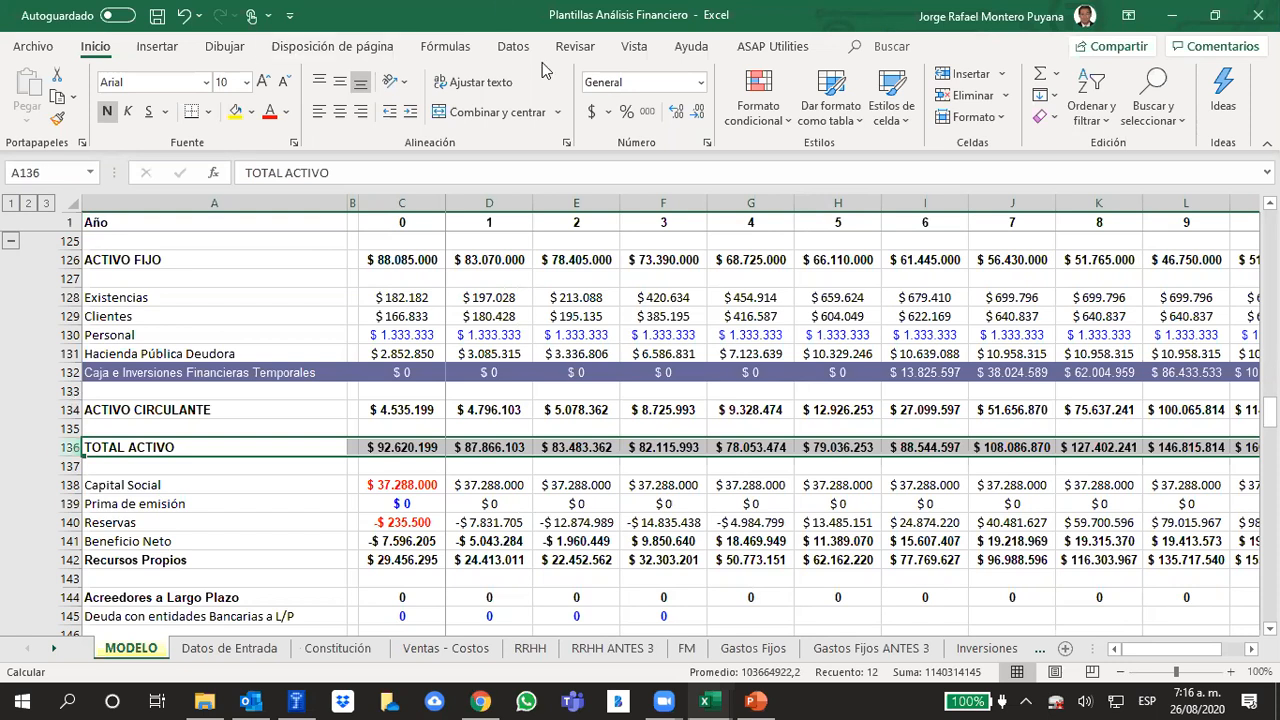
Review the operating expense, EBITDA, amortization and EBIT rows of the income statement in MODELO
scroll(431, 441, up, 20)
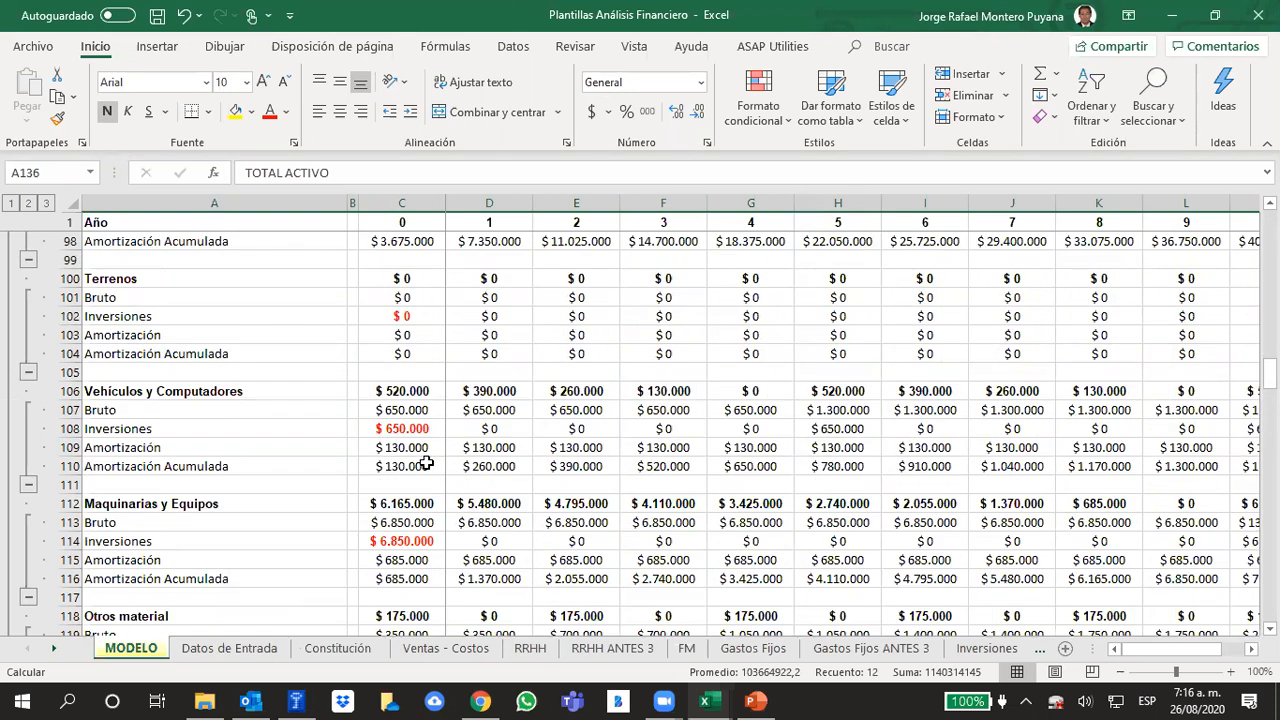
scroll(428, 467, up, 11)
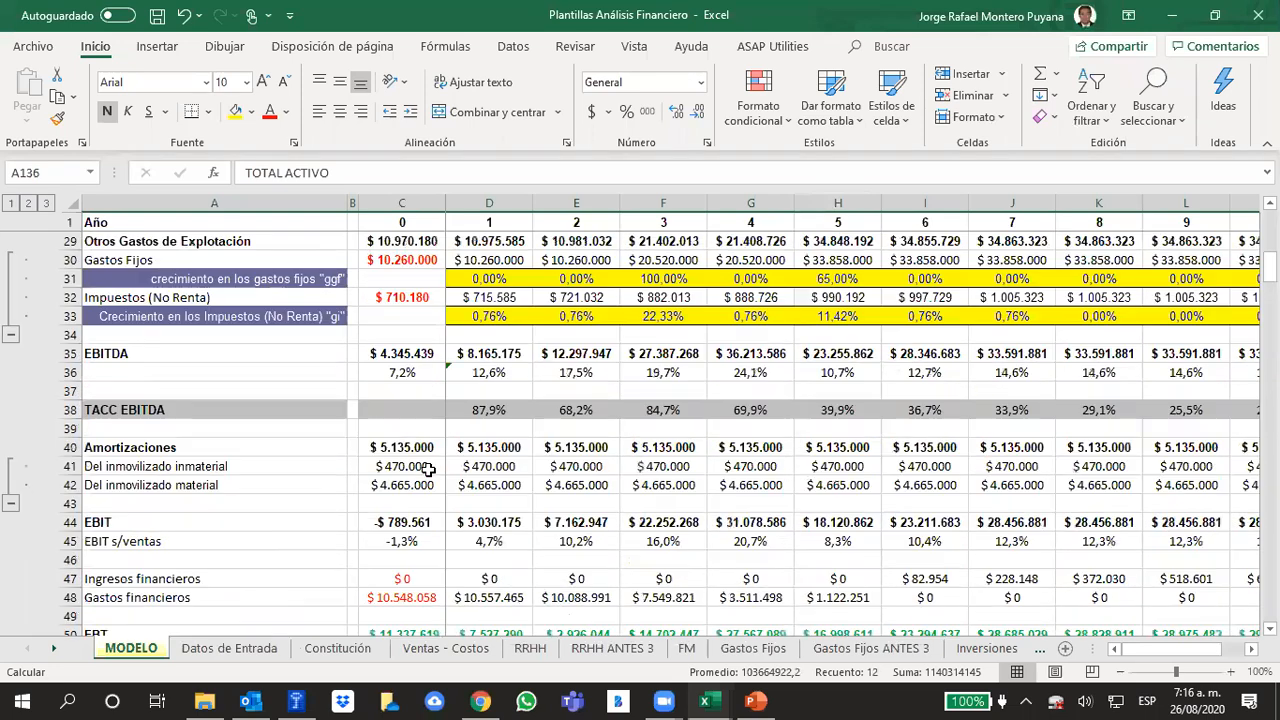
scroll(428, 470, down, 5)
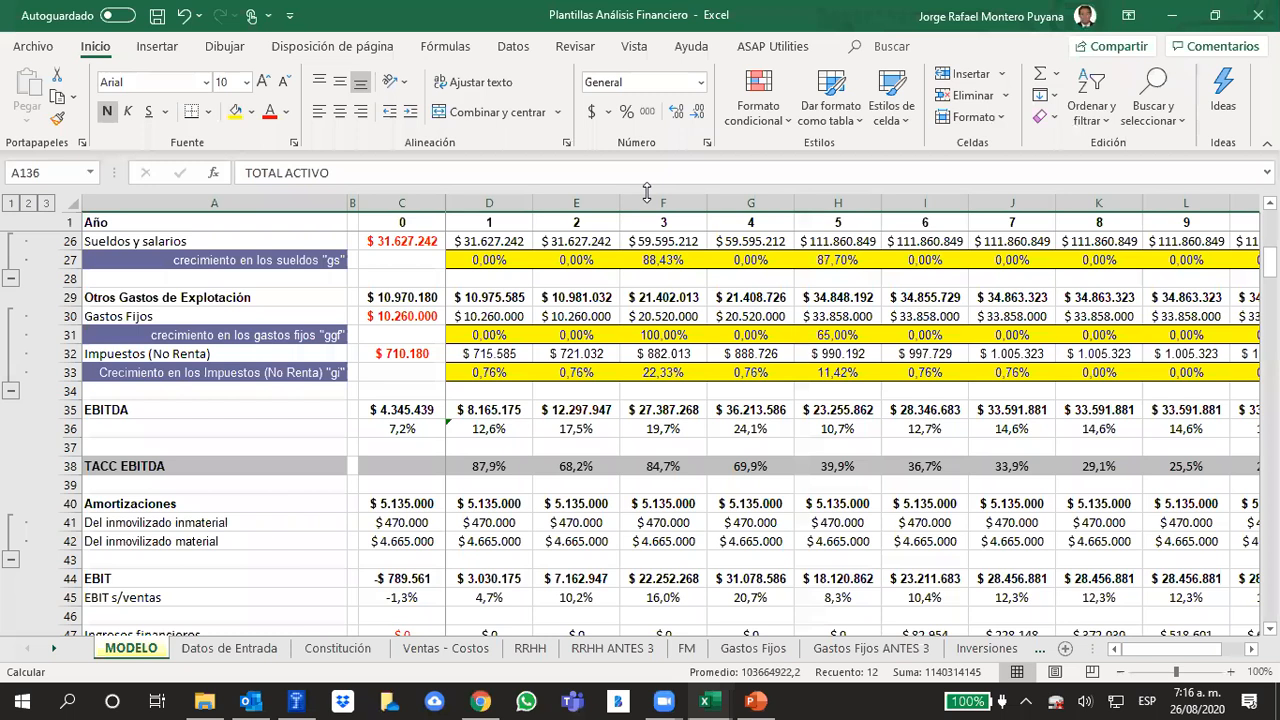
scroll(548, 528, down, 2)
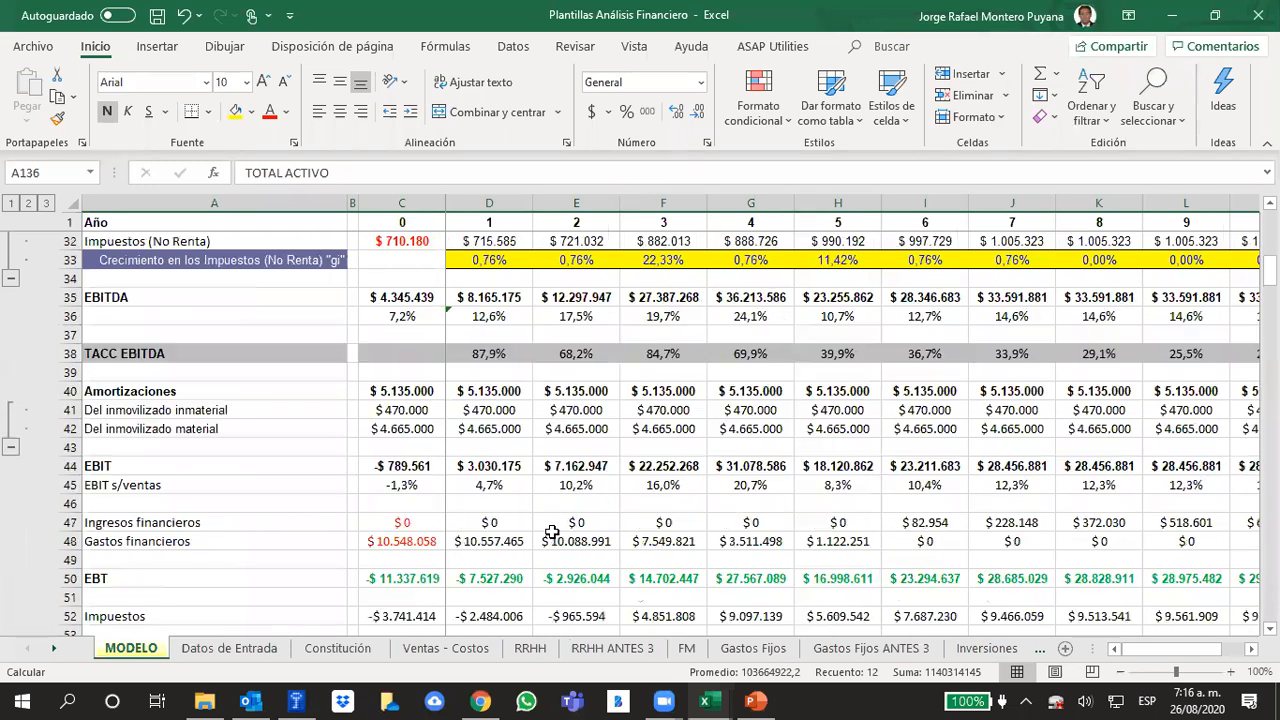
scroll(548, 528, up, 2)
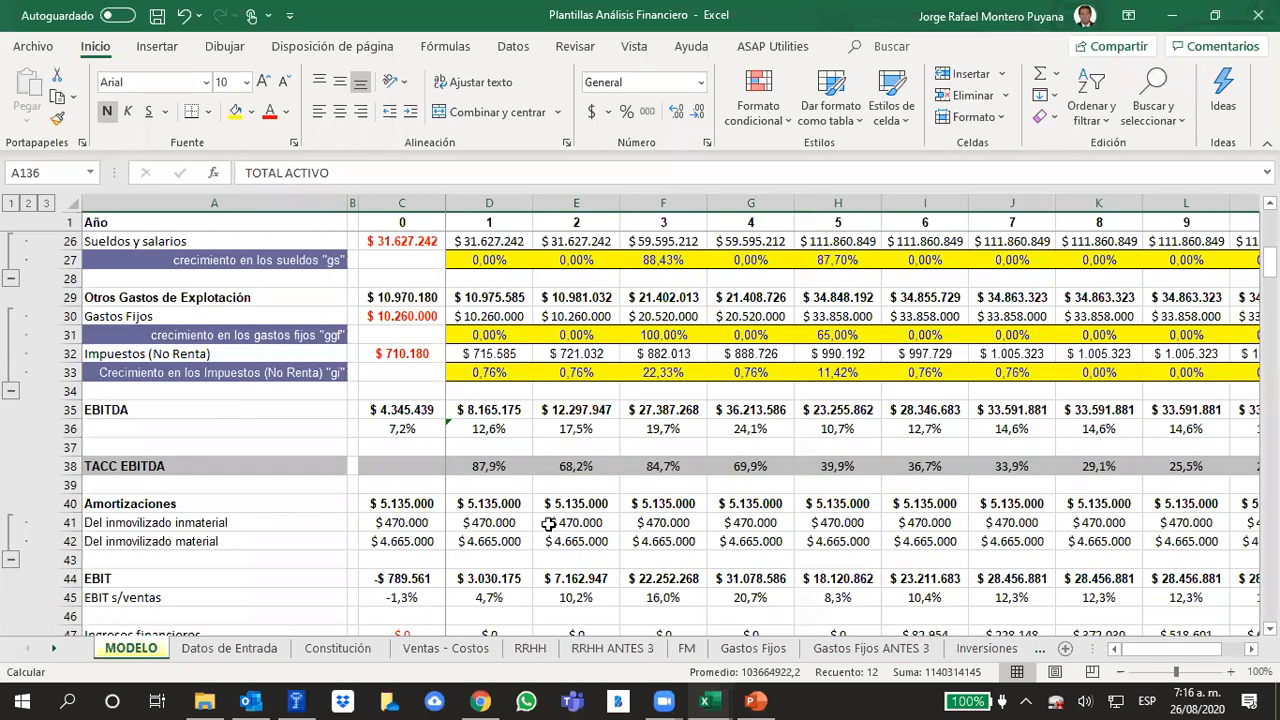
scroll(548, 528, down, 1)
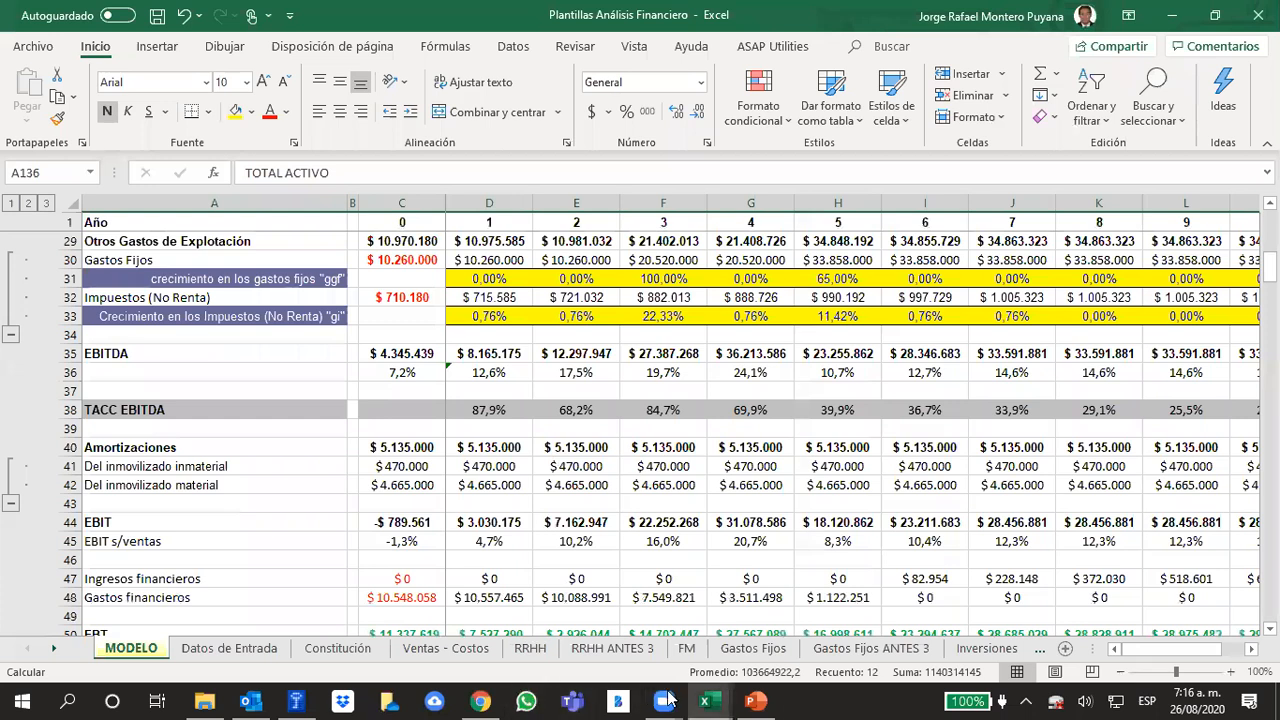
mouse_move(664, 700)
click(778, 591)
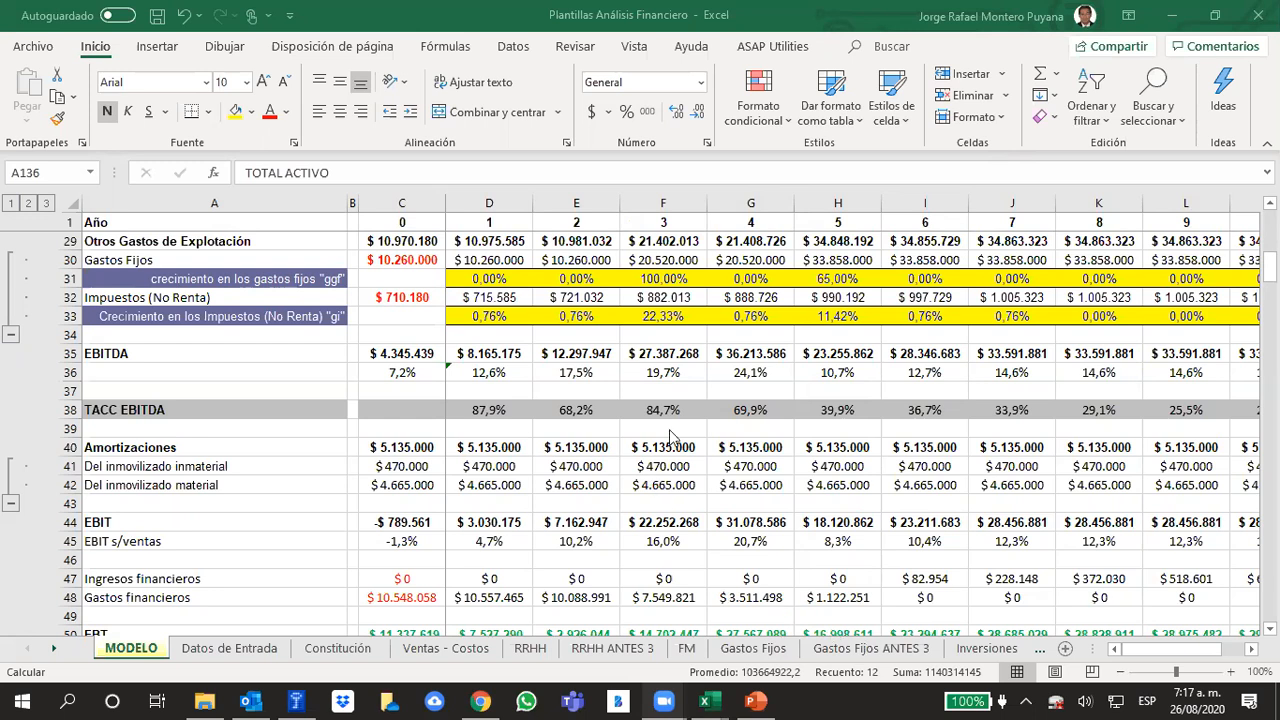
click(317, 430)
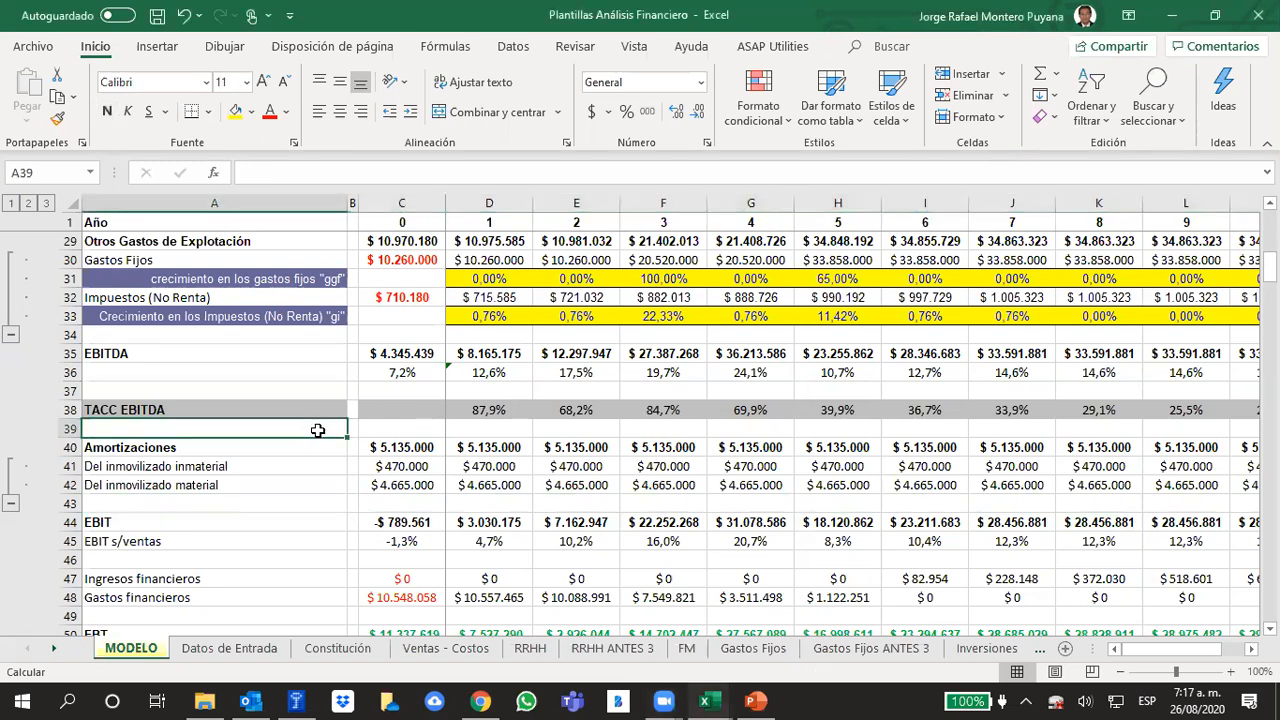
click(1178, 19)
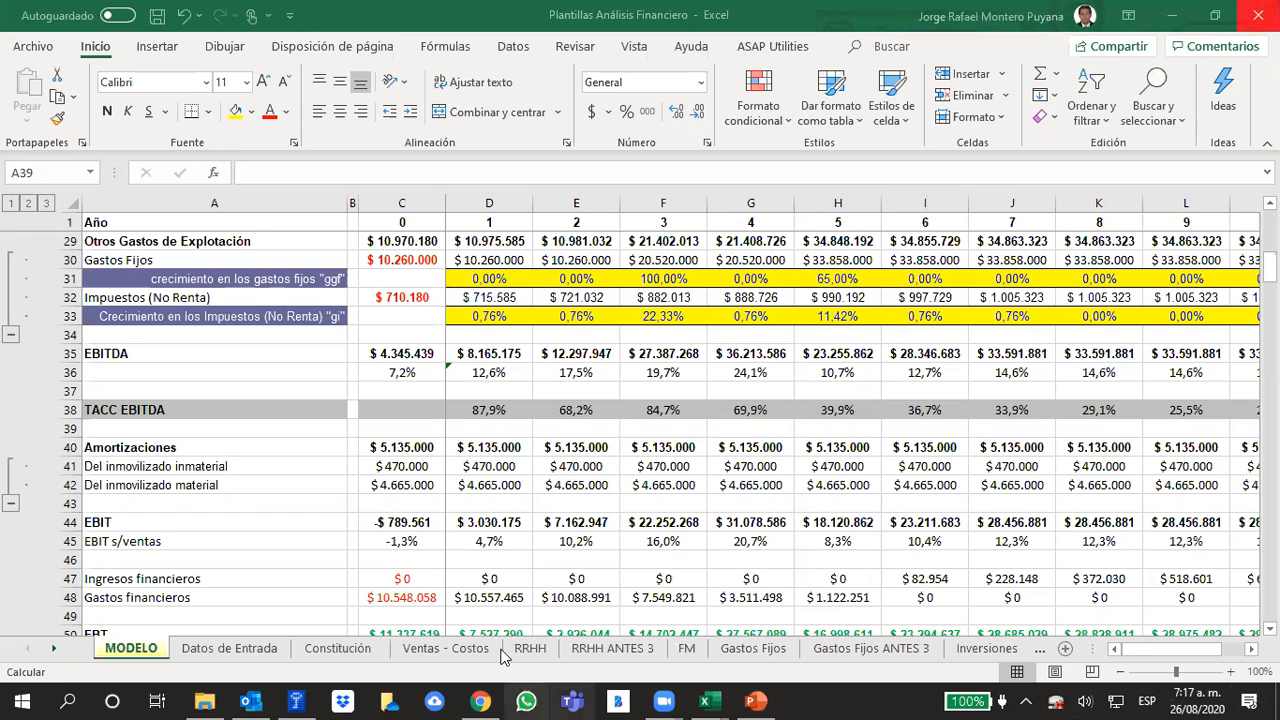
Inspect the year 1 non-income tax growth formula in D33 and trace its reference to the units sold growth in row 10
scroll(802, 320, up, 1)
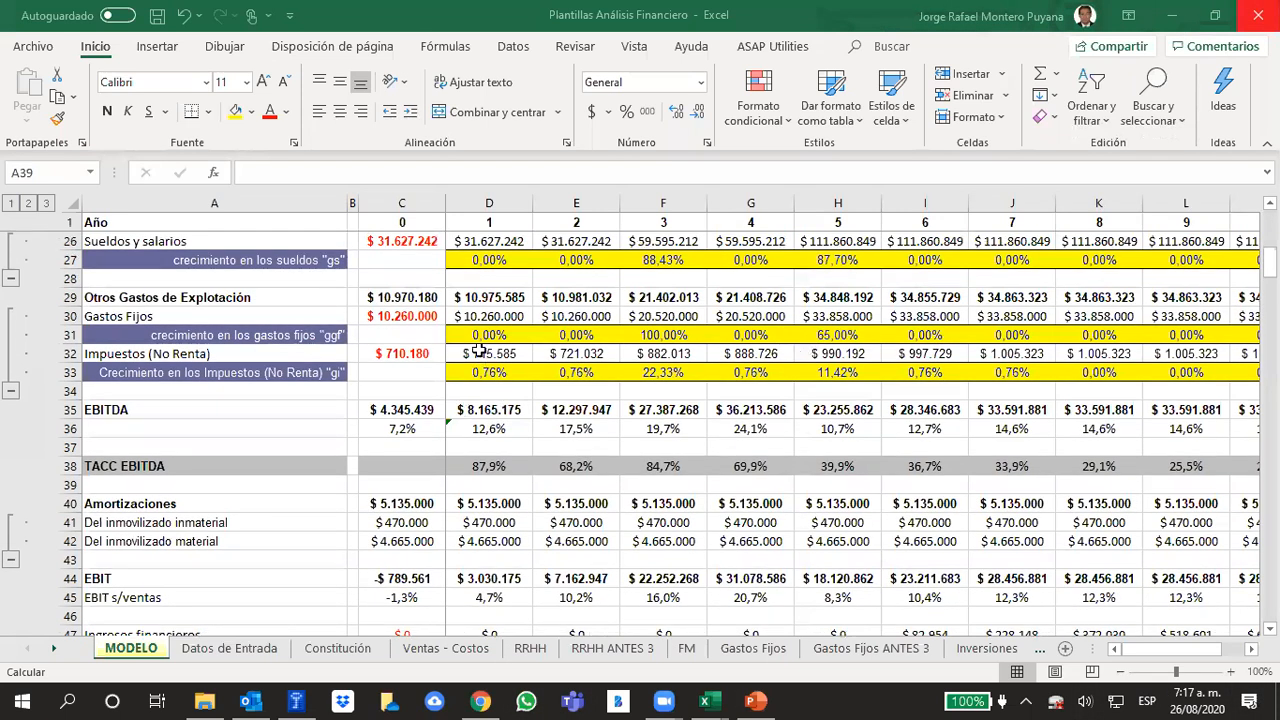
click(471, 373)
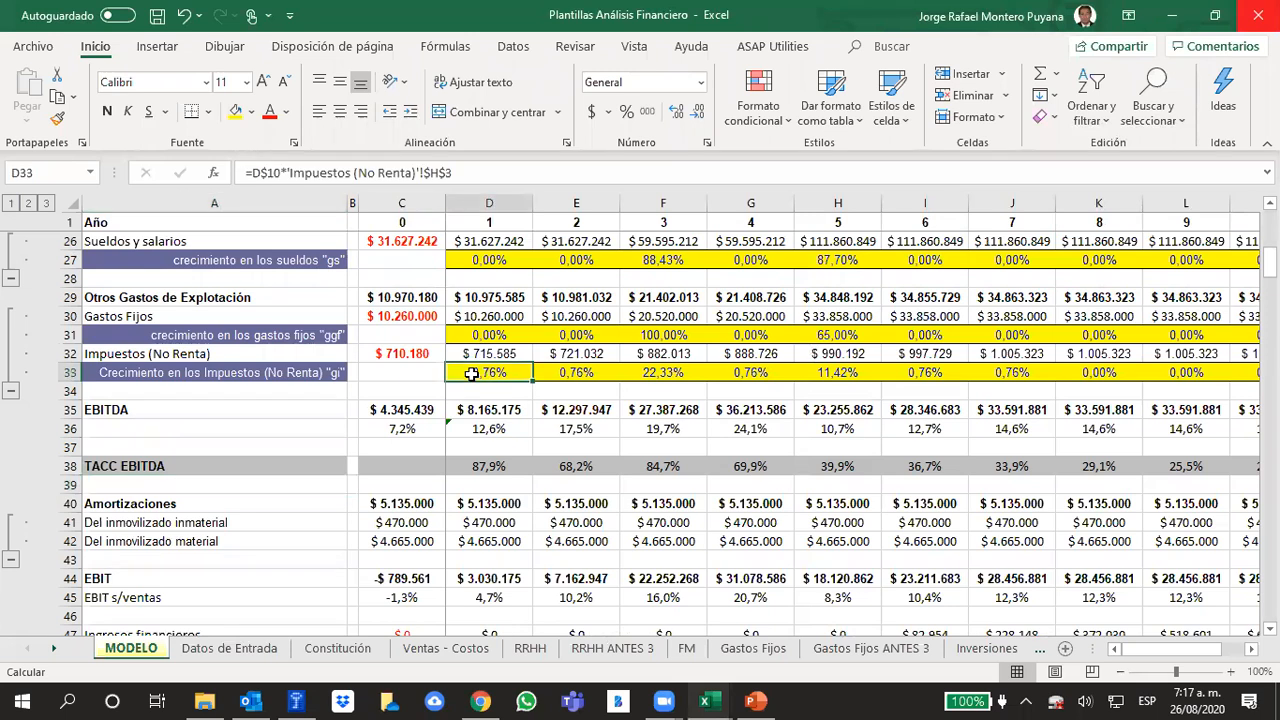
click(464, 172)
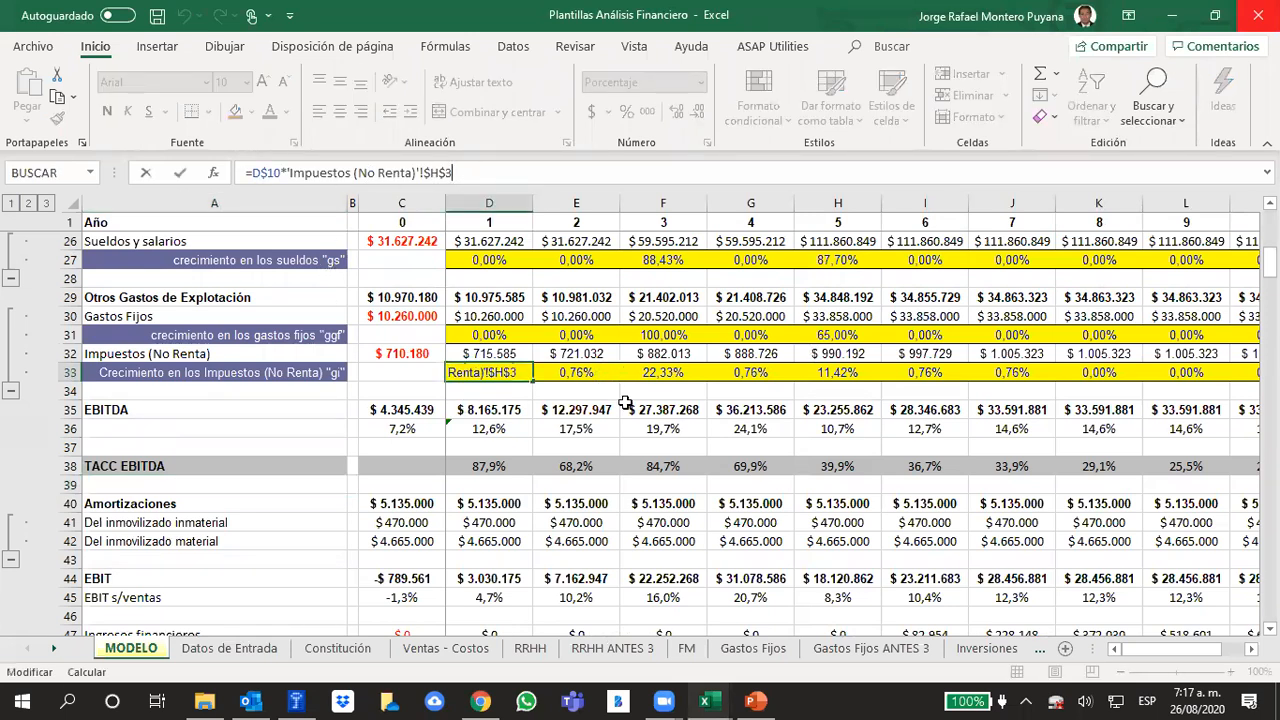
click(597, 395)
click(491, 373)
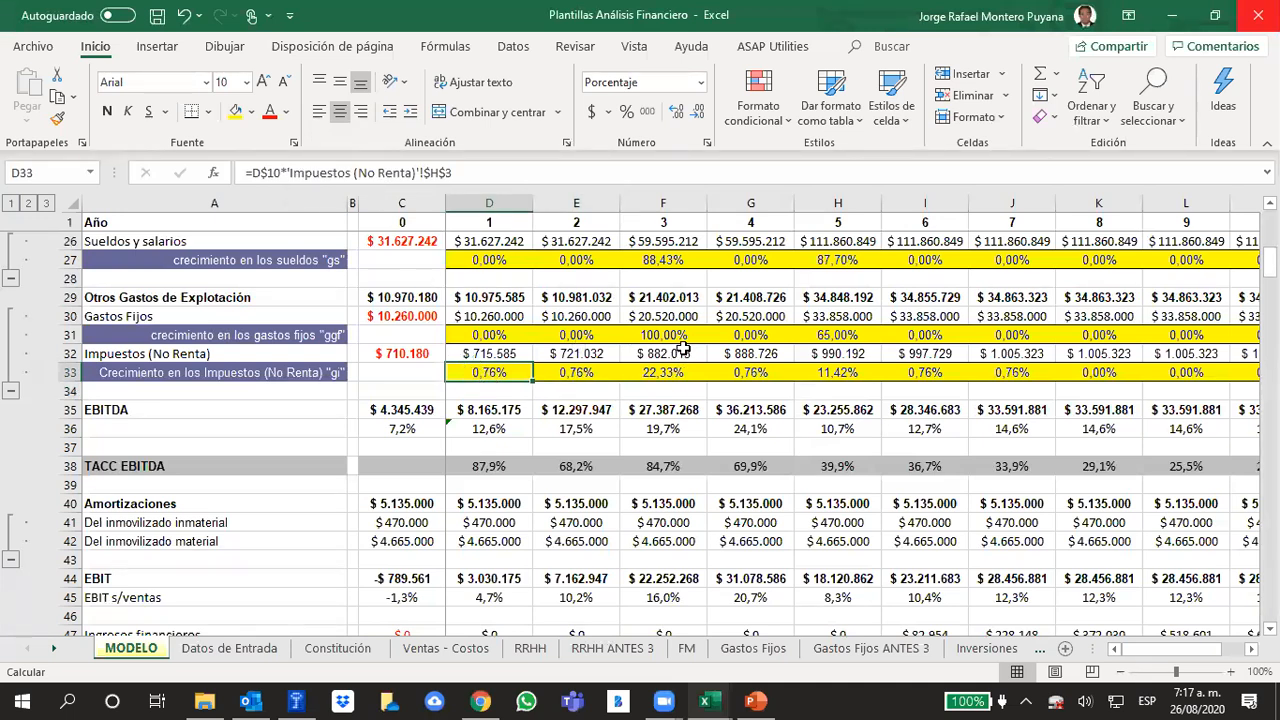
scroll(680, 346, up, 5)
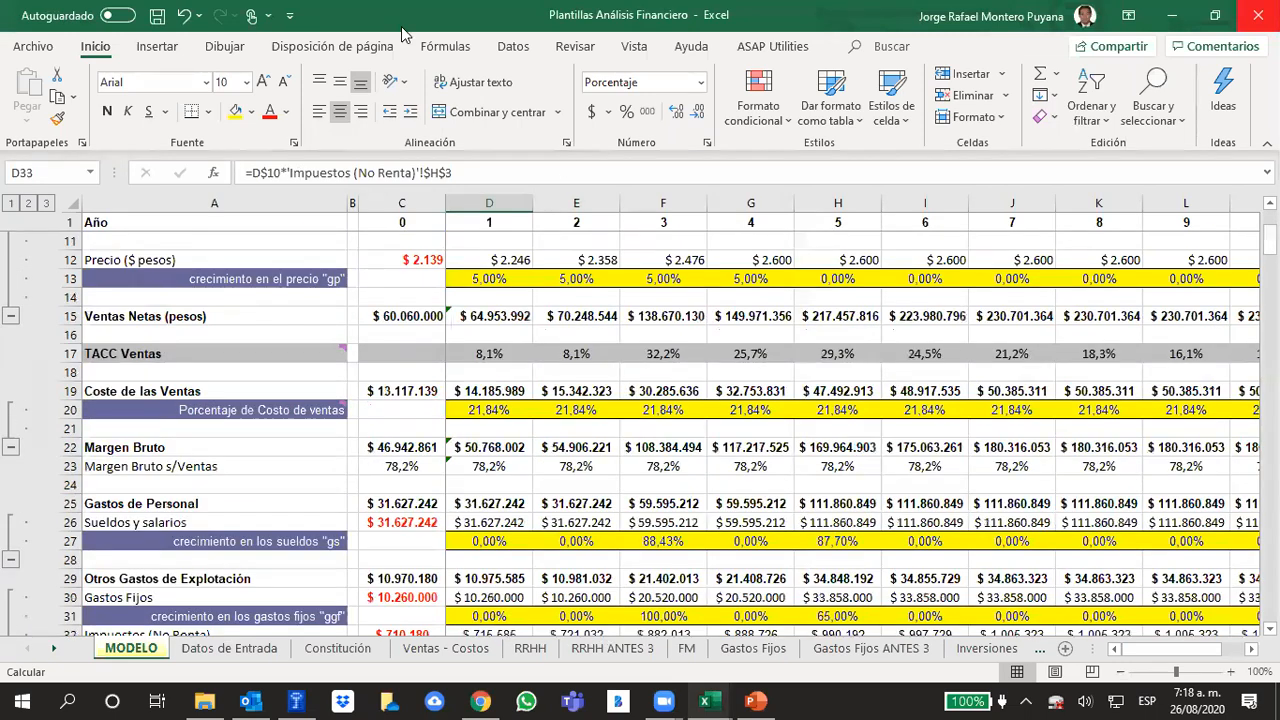
click(464, 176)
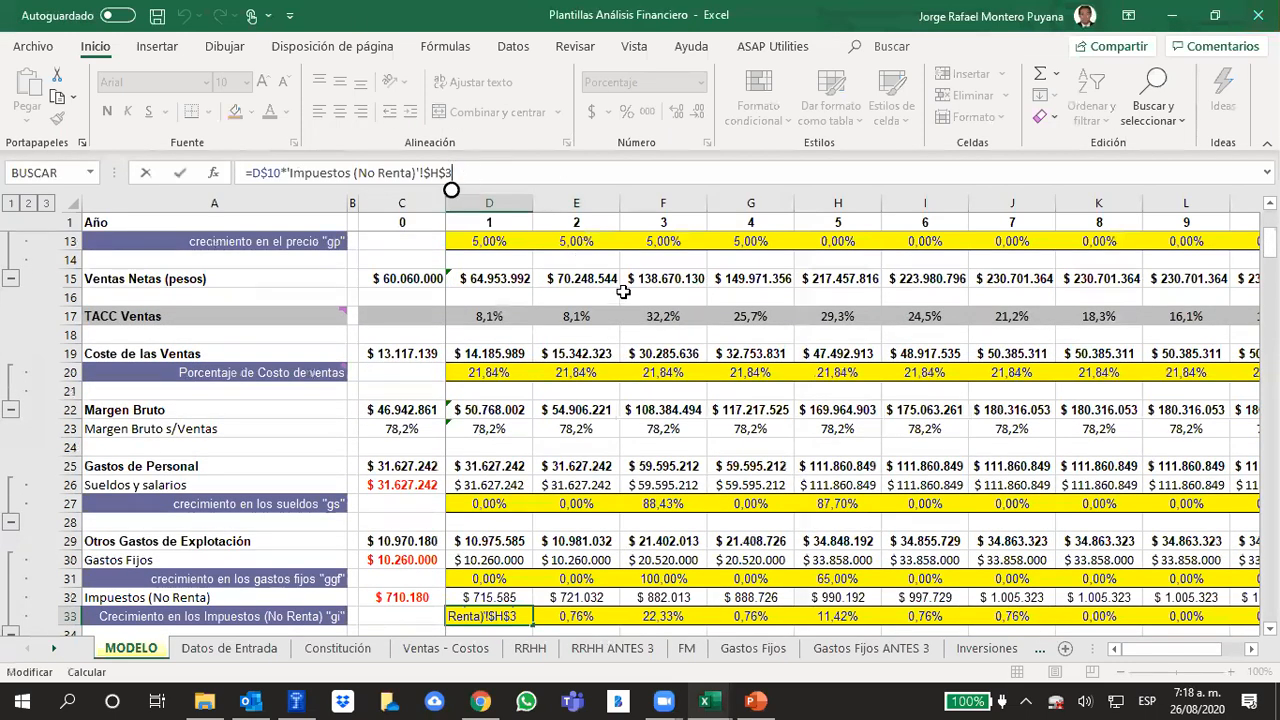
scroll(624, 293, up, 4)
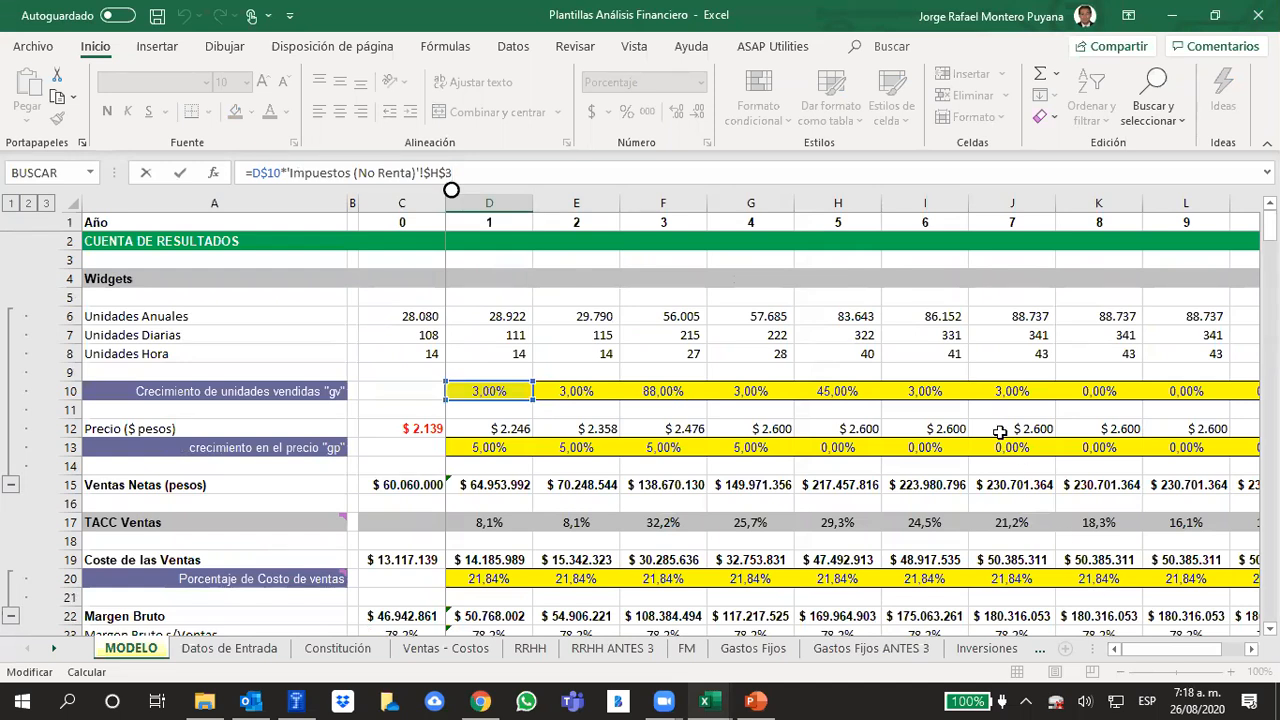
Open the Impuestos (No Renta) sheet and examine the percentage formula in H3 with its references to C2 and H2
click(1040, 648)
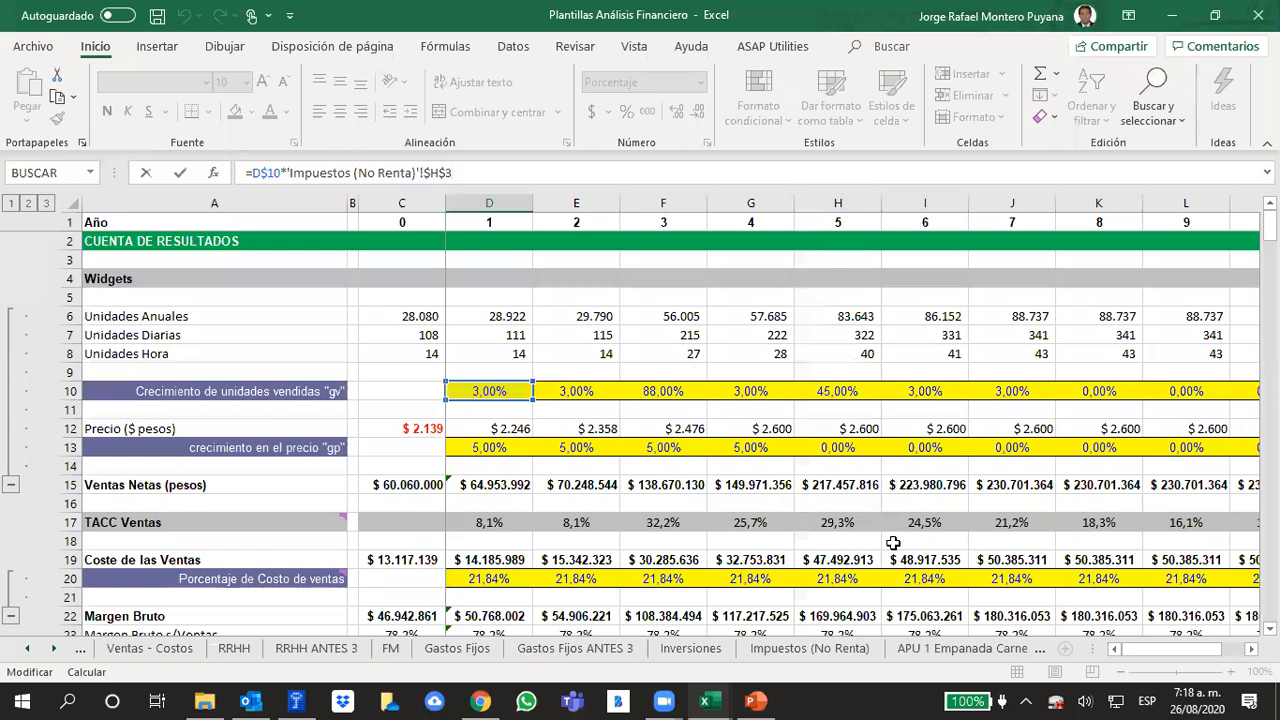
click(787, 646)
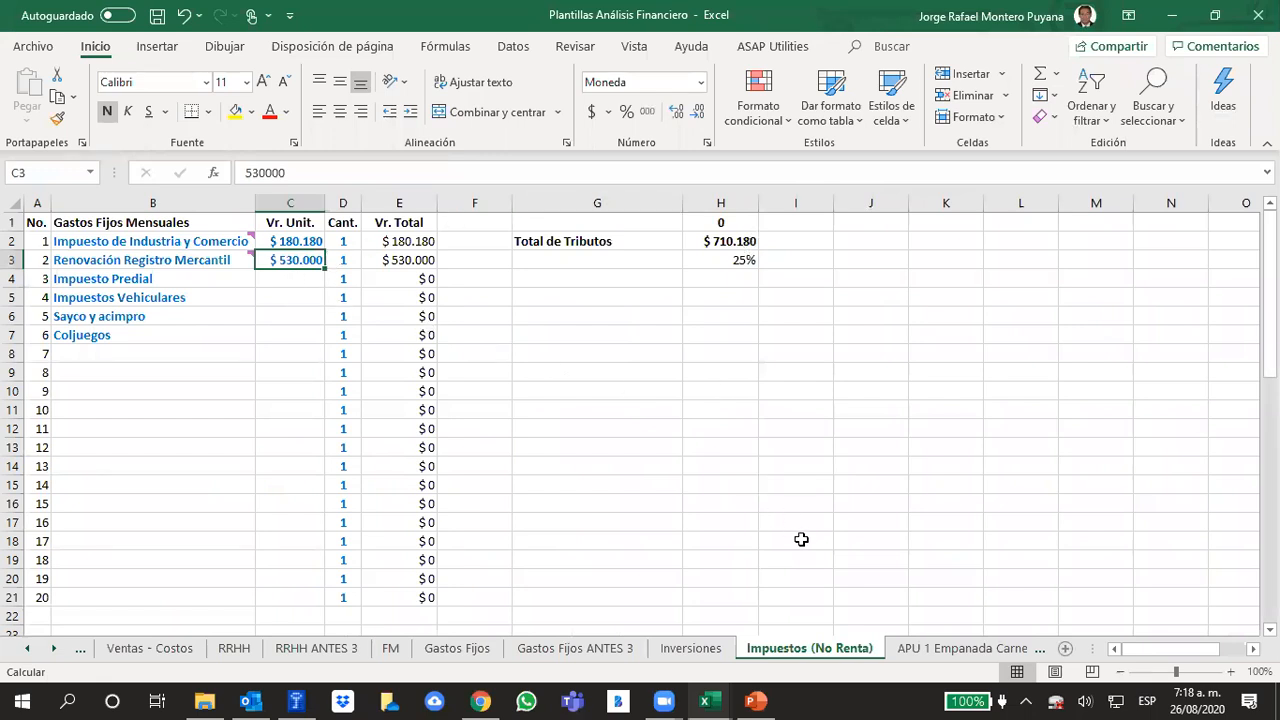
click(808, 451)
click(740, 258)
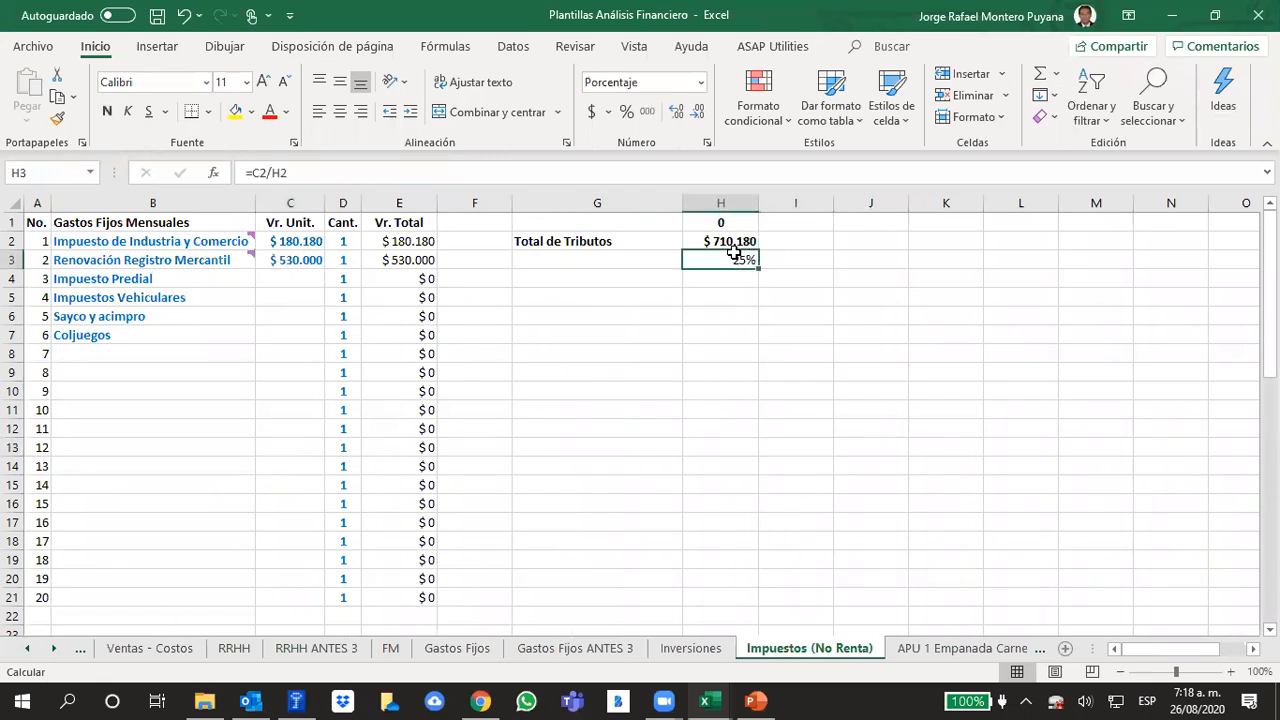
click(345, 168)
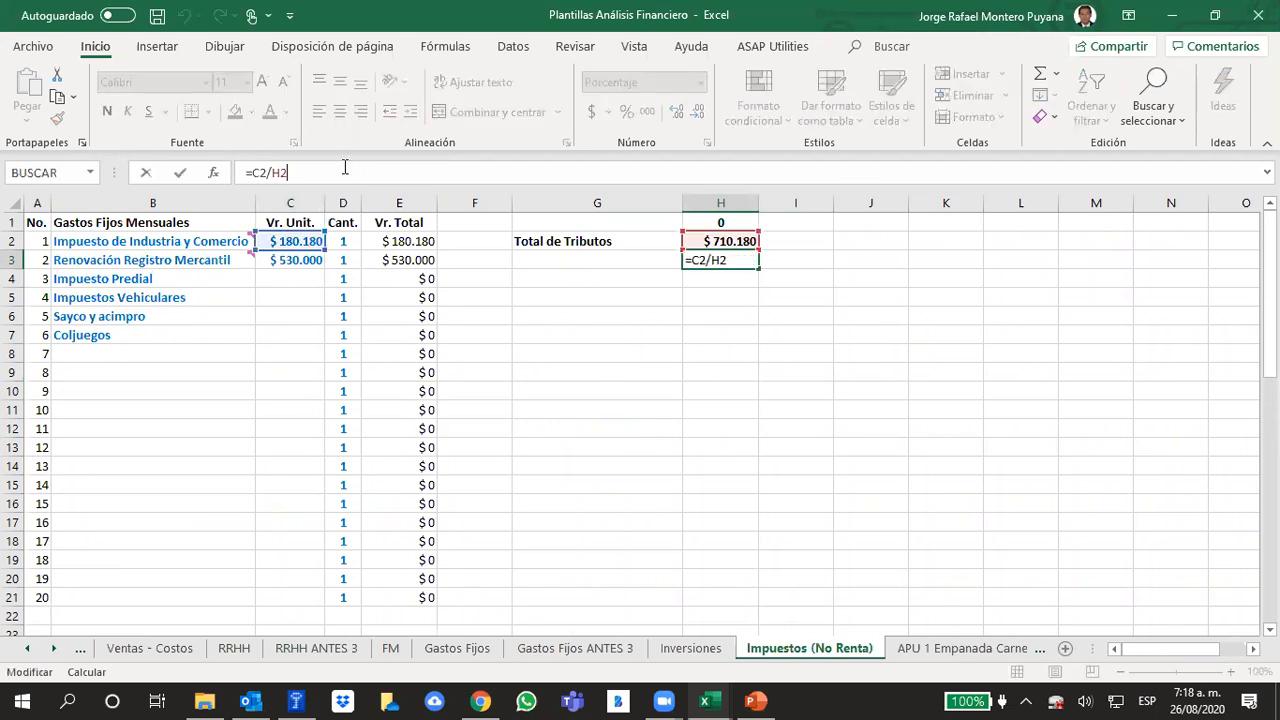
click(706, 374)
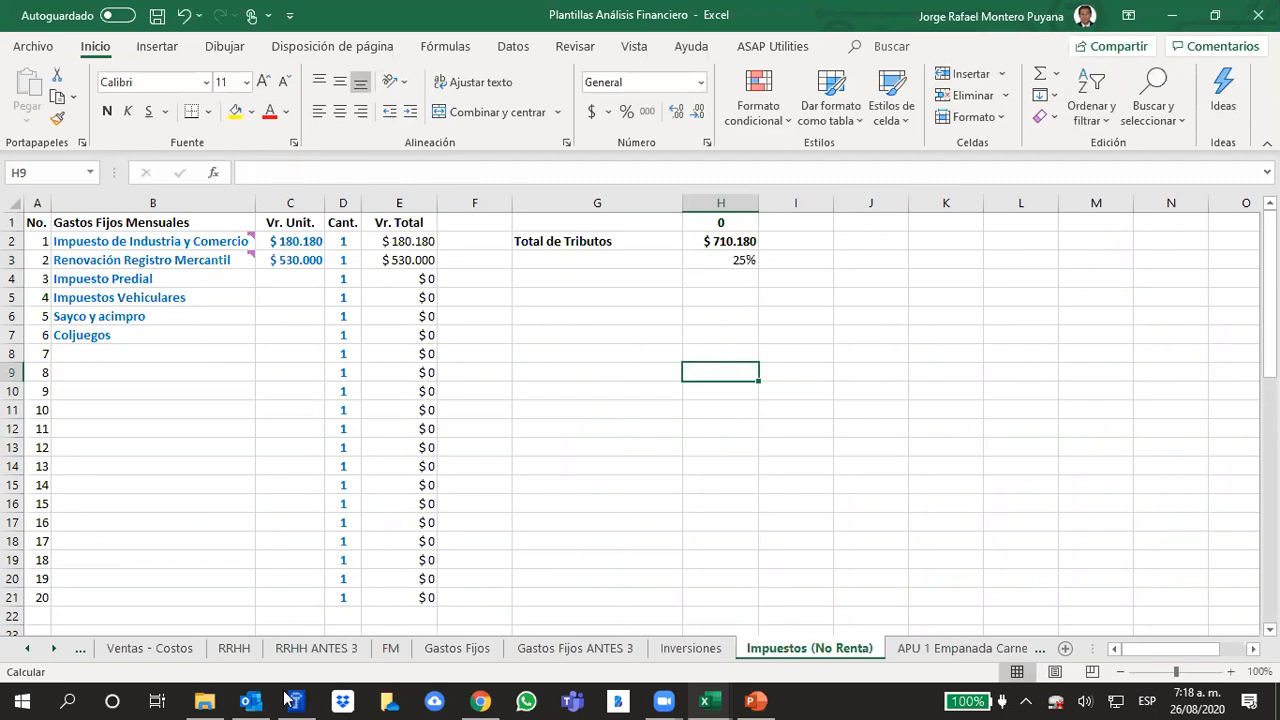
Return to the MODELO sheet and inspect the non-income tax growth formulas for years 2 and 3 in E33 and F33
click(165, 648)
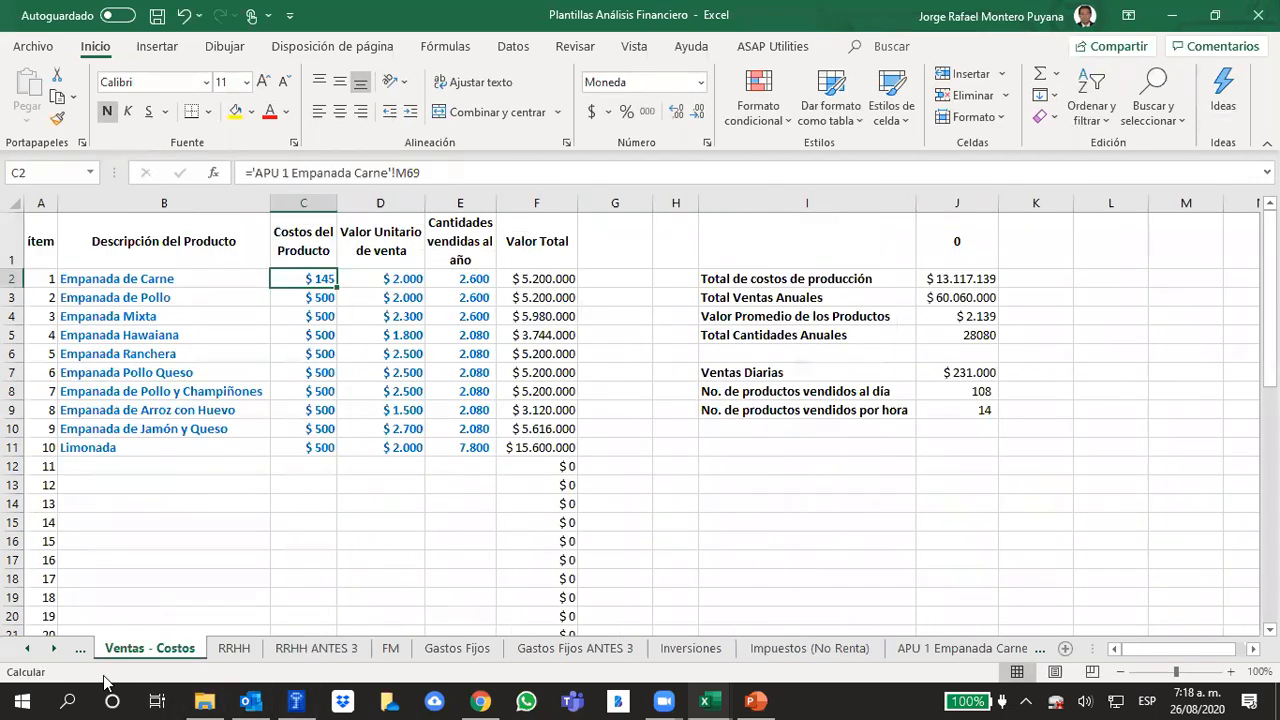
click(27, 648)
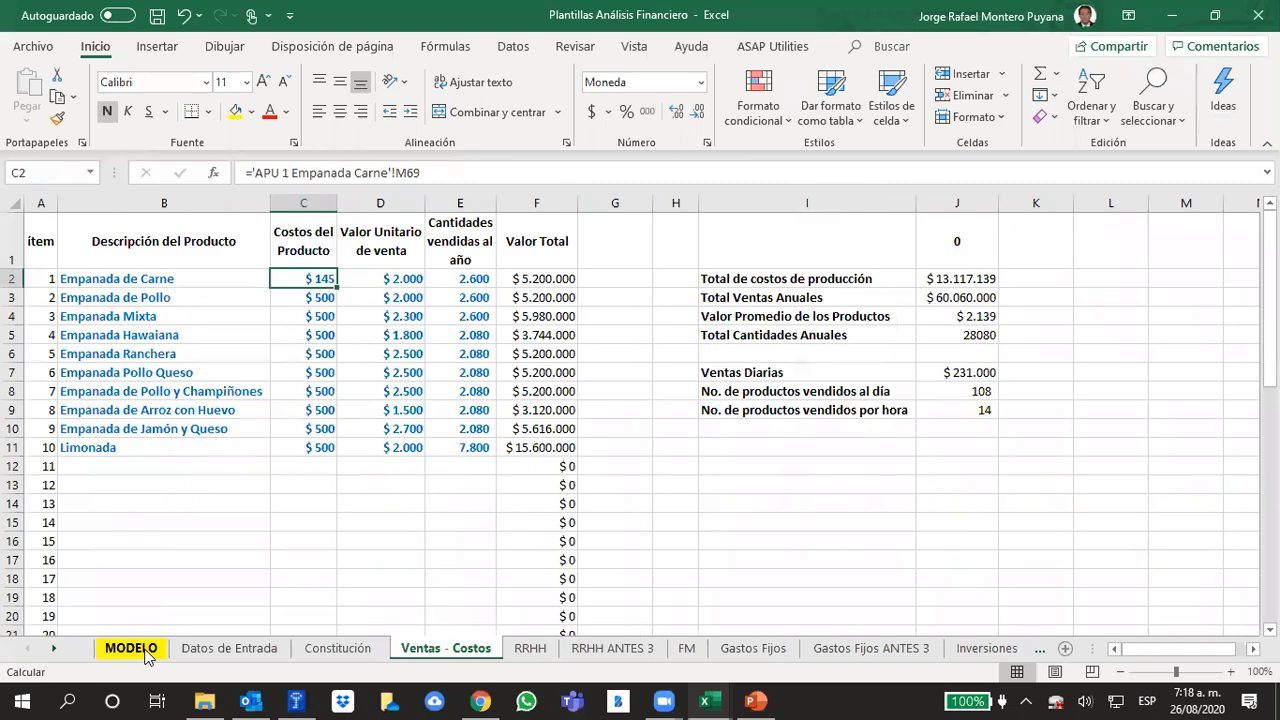
click(131, 648)
click(686, 490)
scroll(688, 495, down, 3)
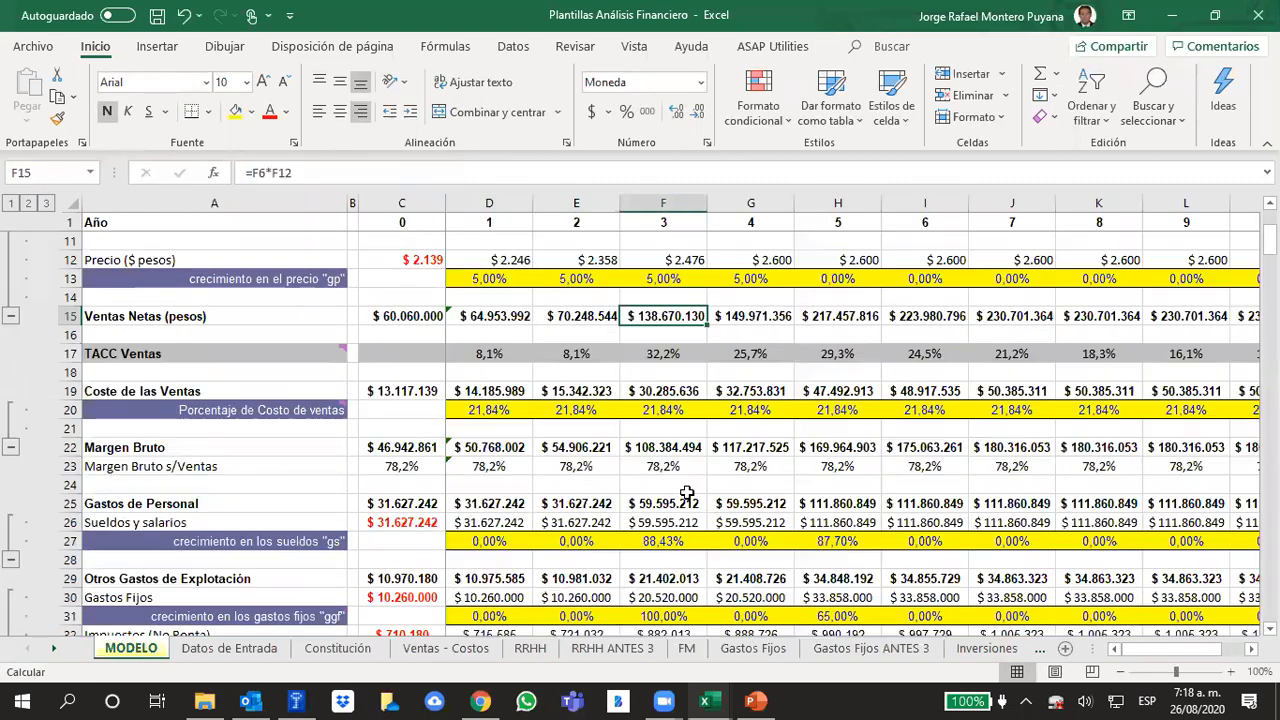
scroll(700, 494, up, 1)
scroll(717, 494, down, 1)
scroll(717, 494, down, 3)
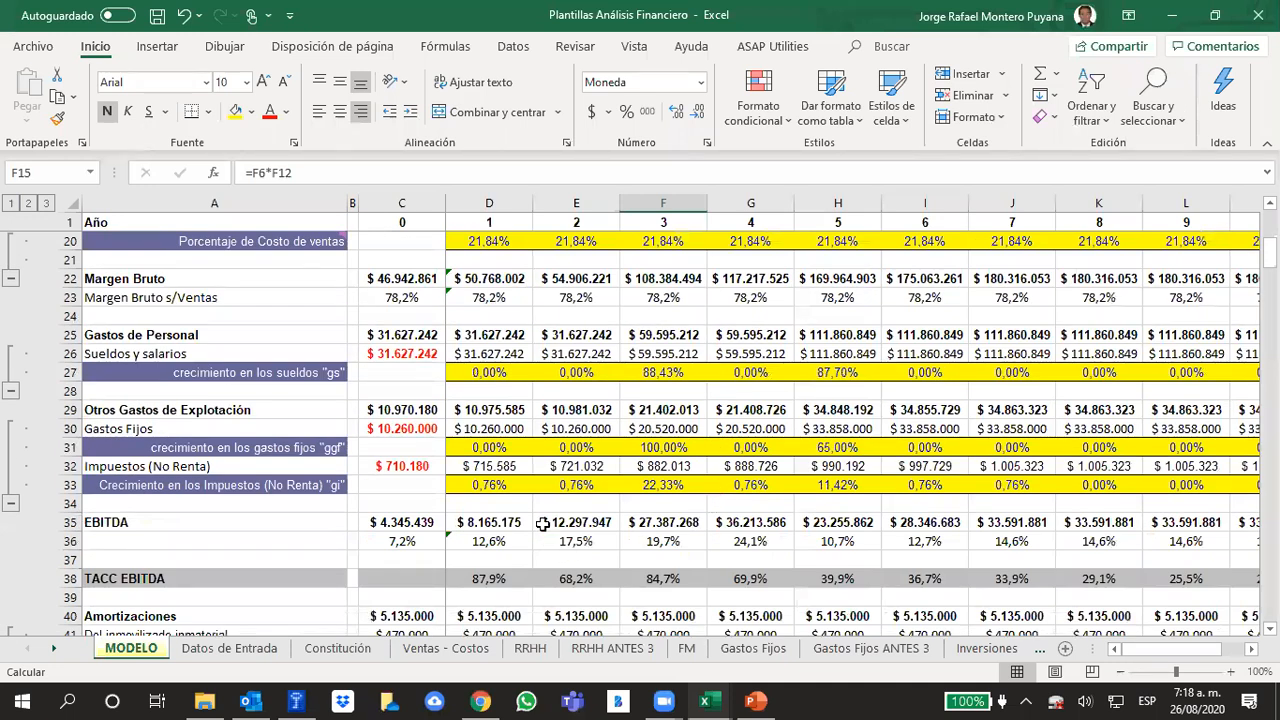
click(583, 490)
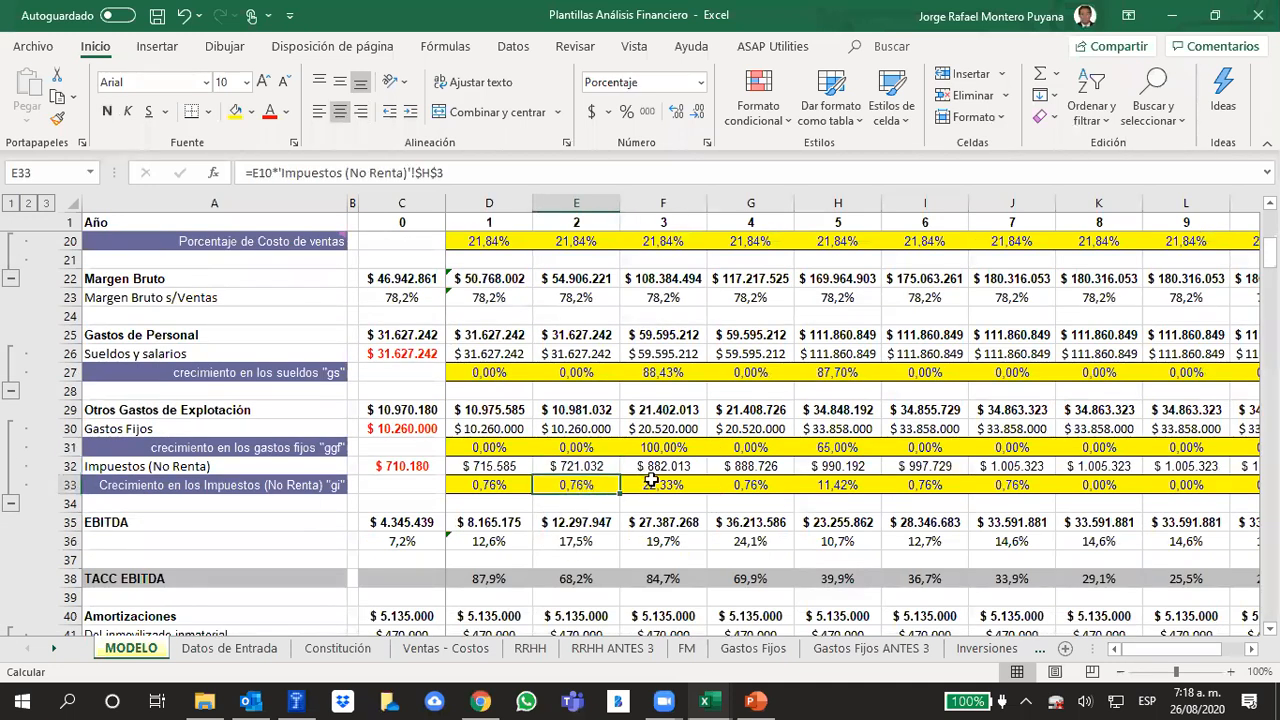
click(650, 481)
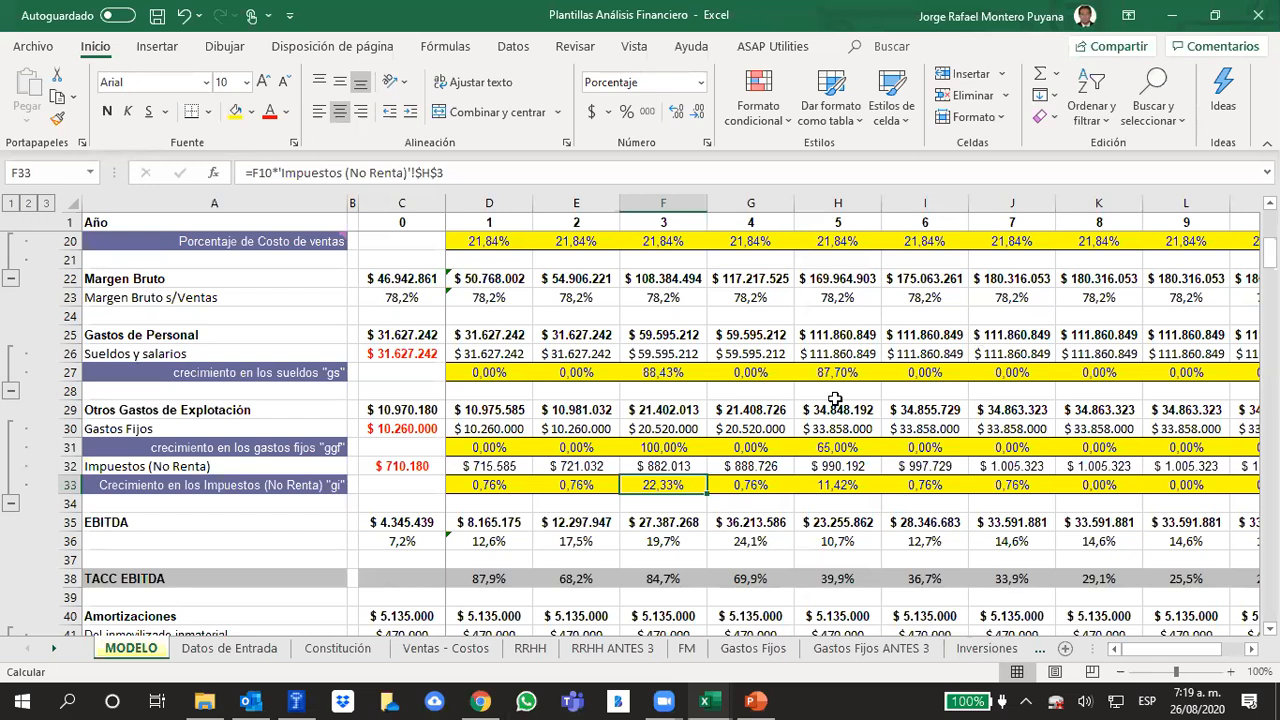
Review the EBITDA rows 35 and 36 of MODELO together with the expense rows above and the amortization and EBIT rows below
scroll(741, 396, down, 3)
scroll(741, 396, down, 1)
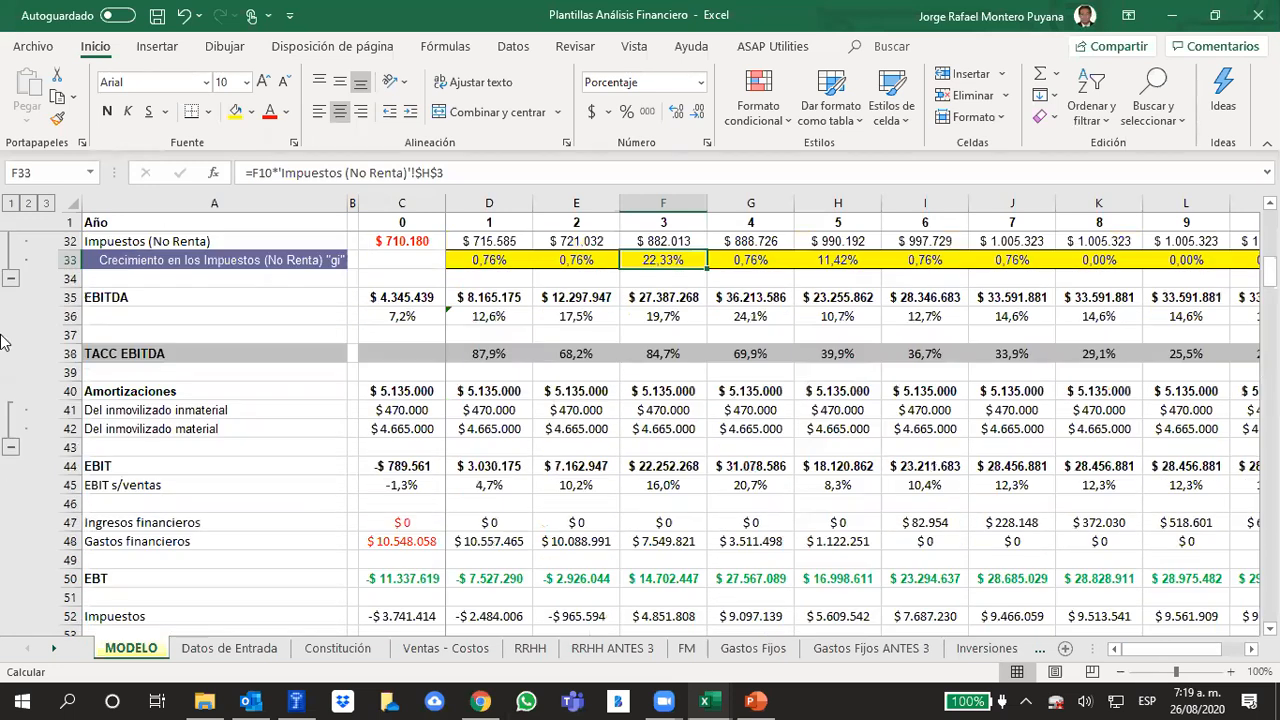
click(94, 302)
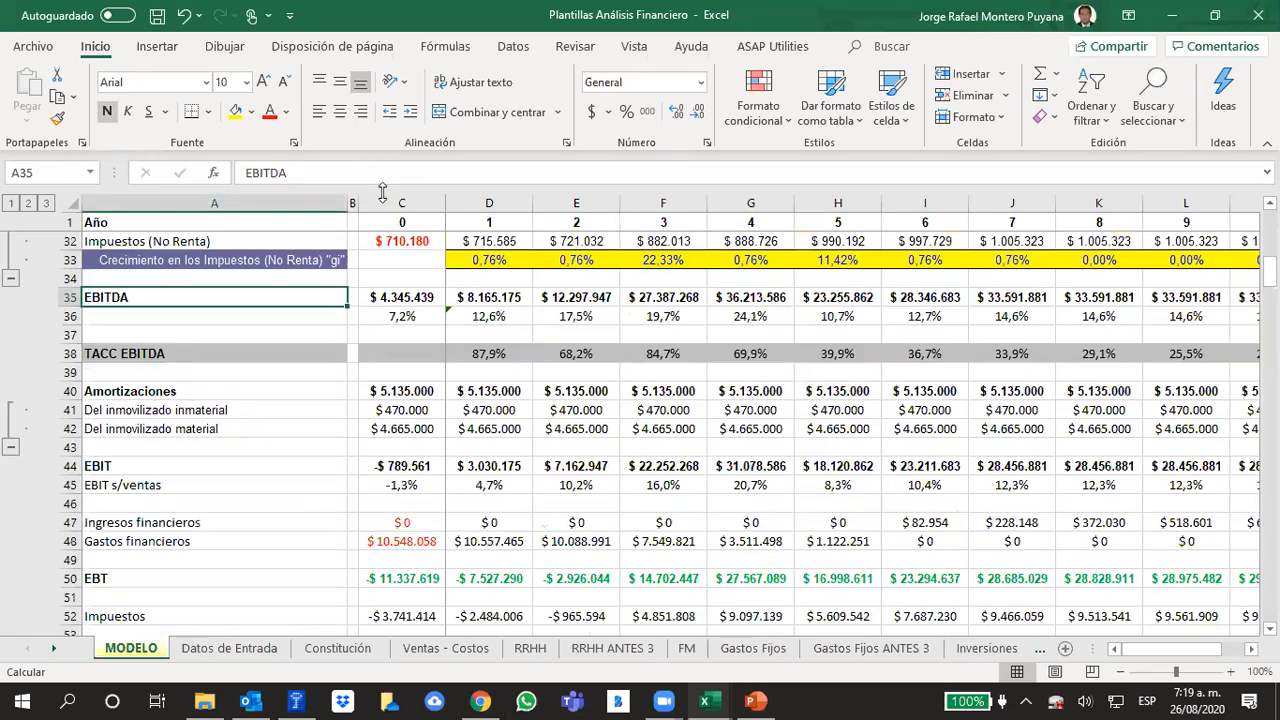
scroll(242, 381, up, 5)
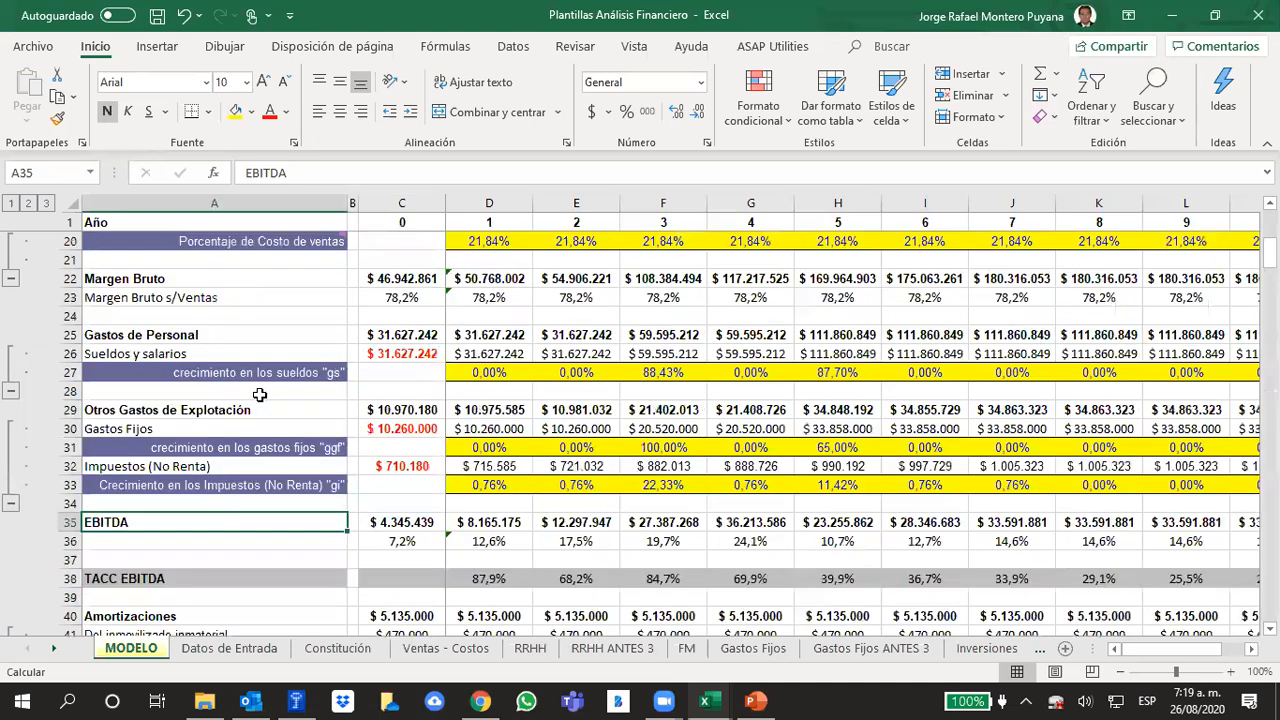
scroll(260, 330, down, 1)
scroll(212, 334, down, 2)
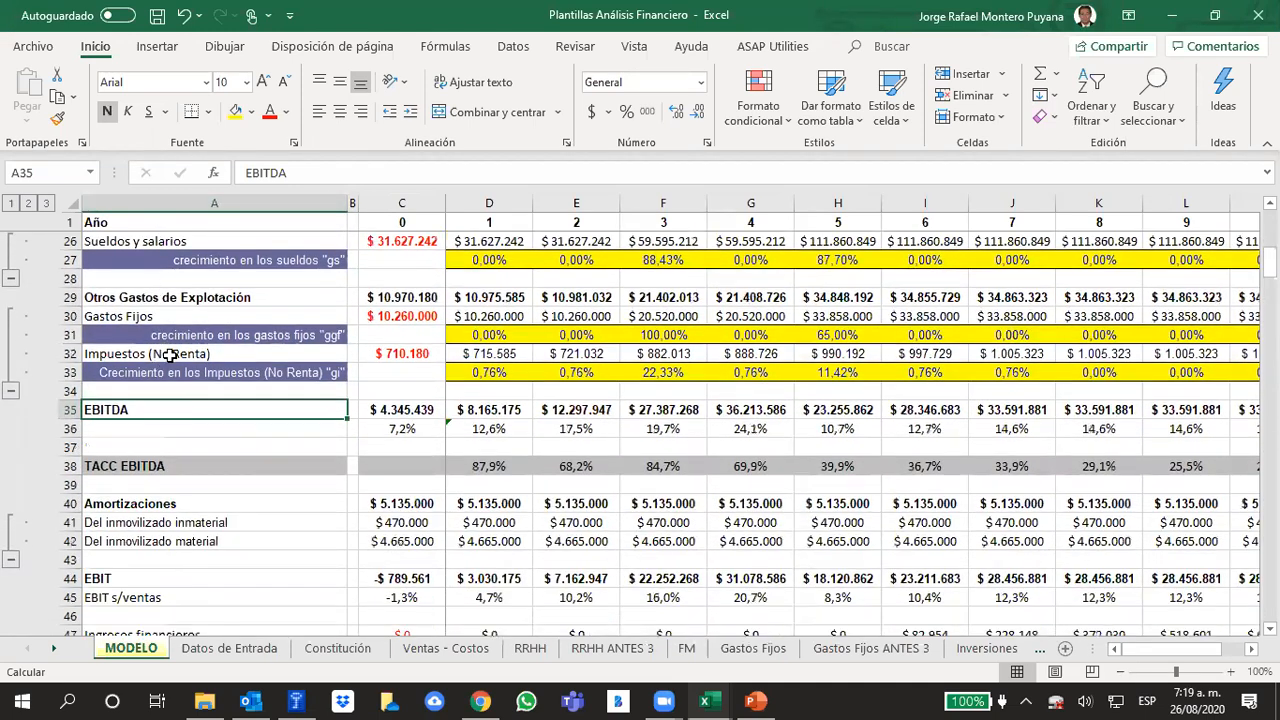
scroll(330, 330, down, 1)
click(122, 374)
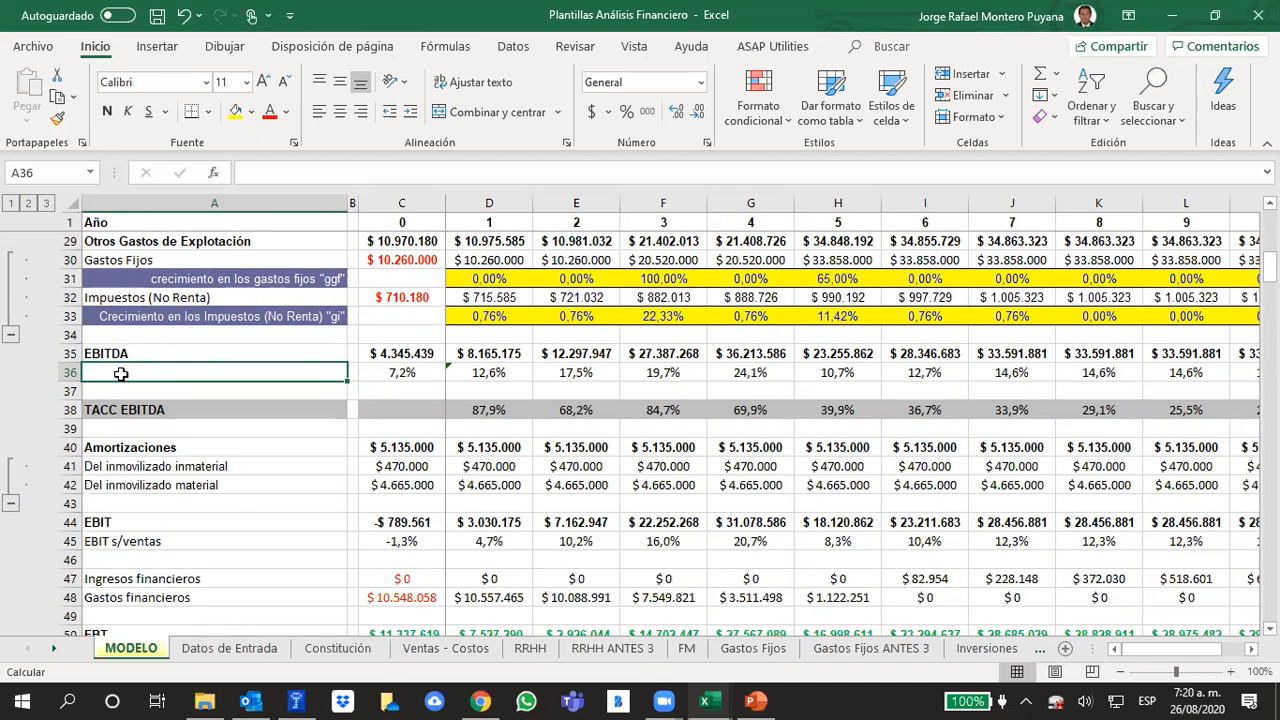
Switch to Chrome, close the gross margin definition page and search Google for "ebitda para que sirve"
click(481, 701)
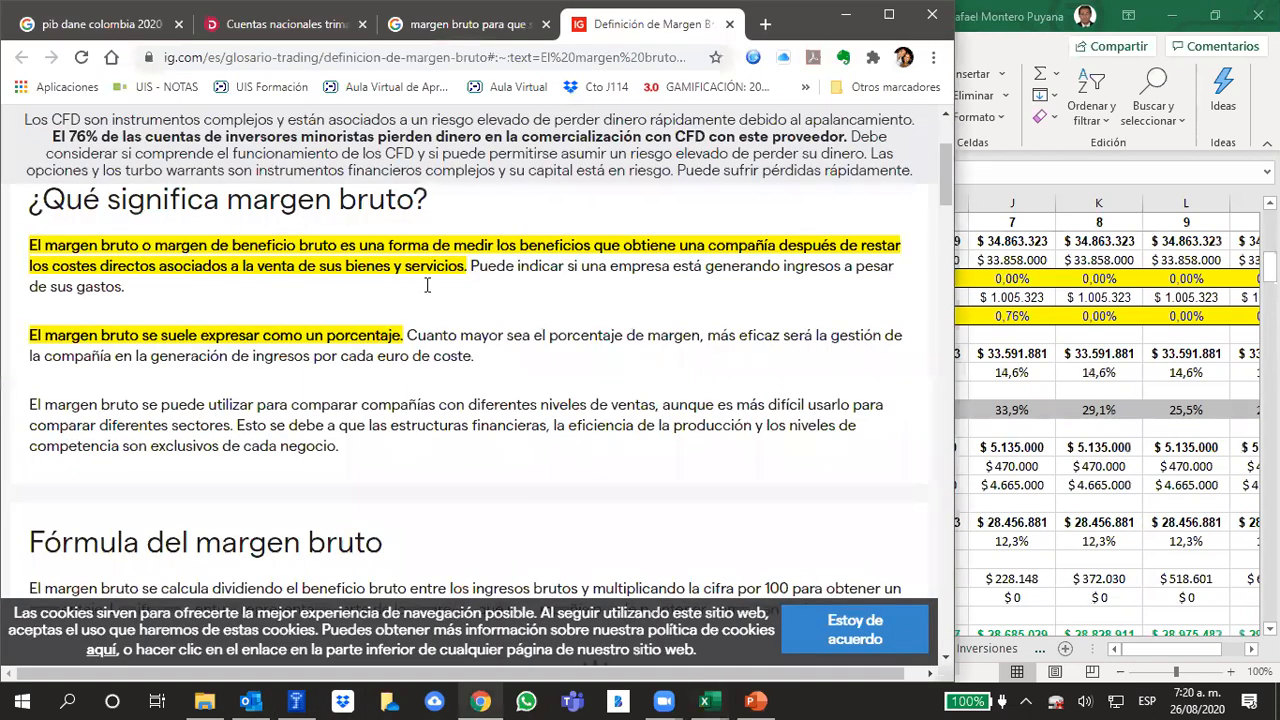
click(888, 14)
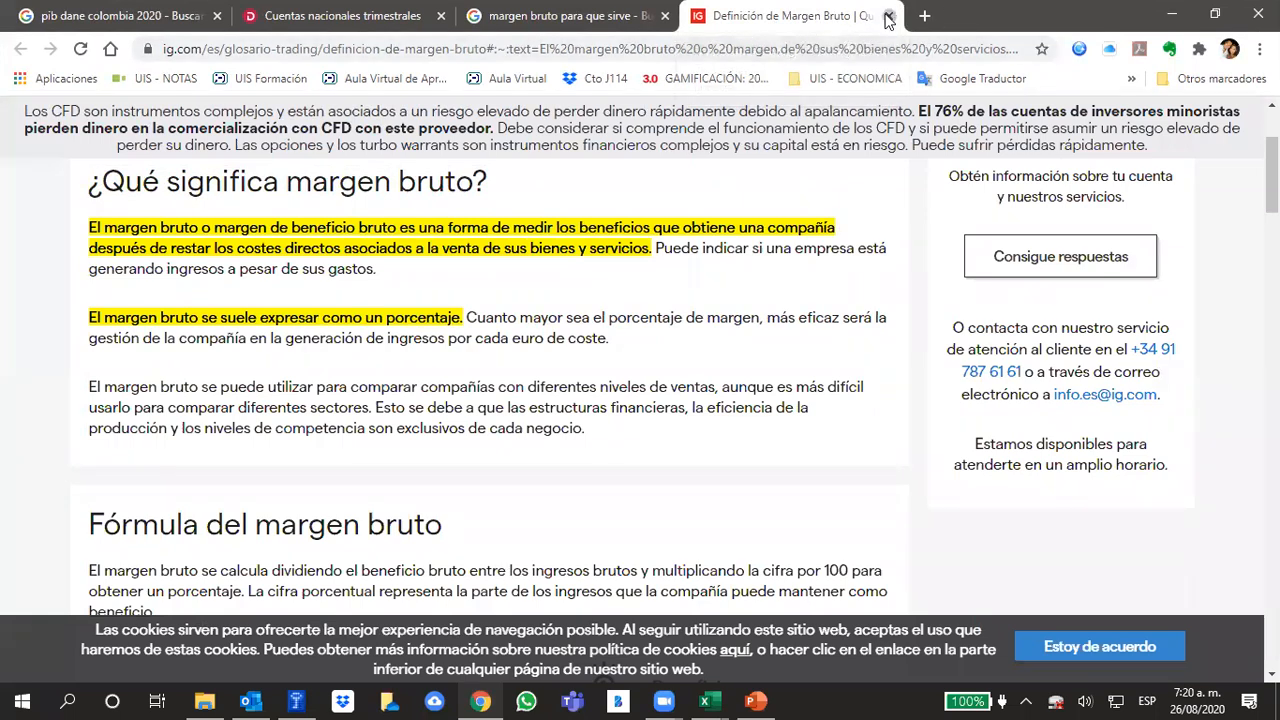
click(888, 15)
click(773, 48)
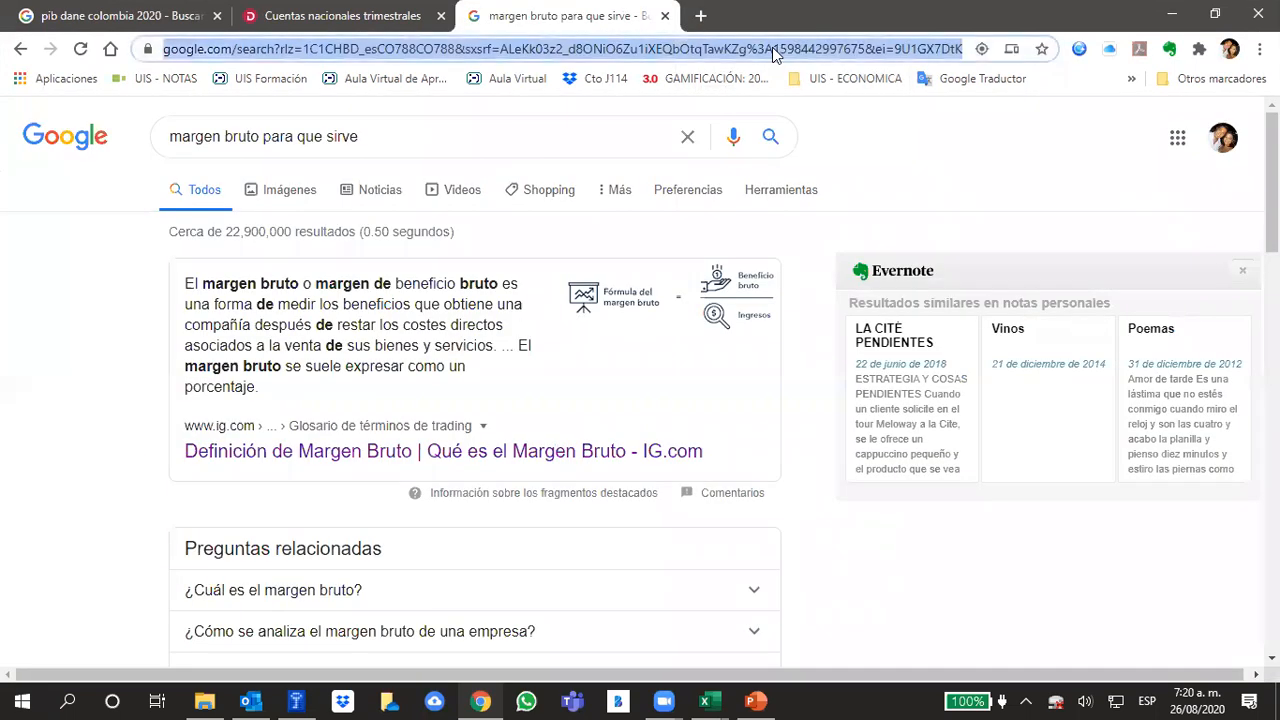
text(ebid)
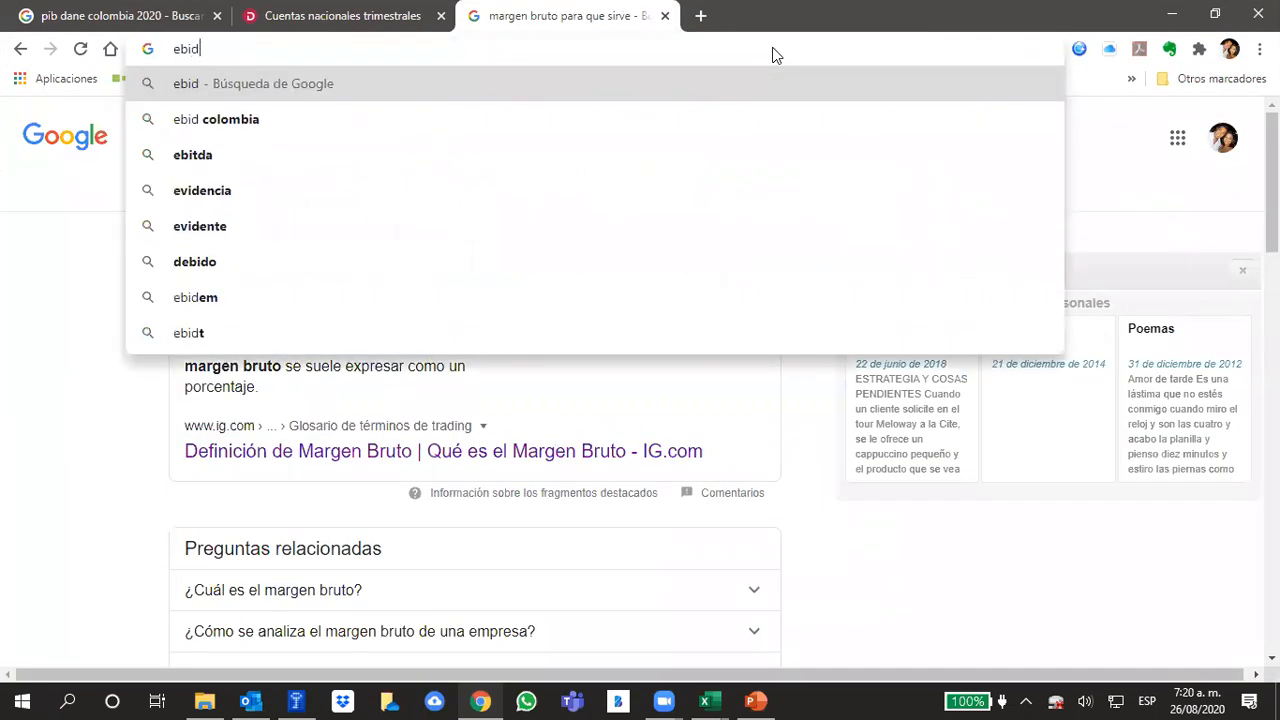
key(BackSpace)
text(tda)
key(Down)
key(Down)
key(Return)
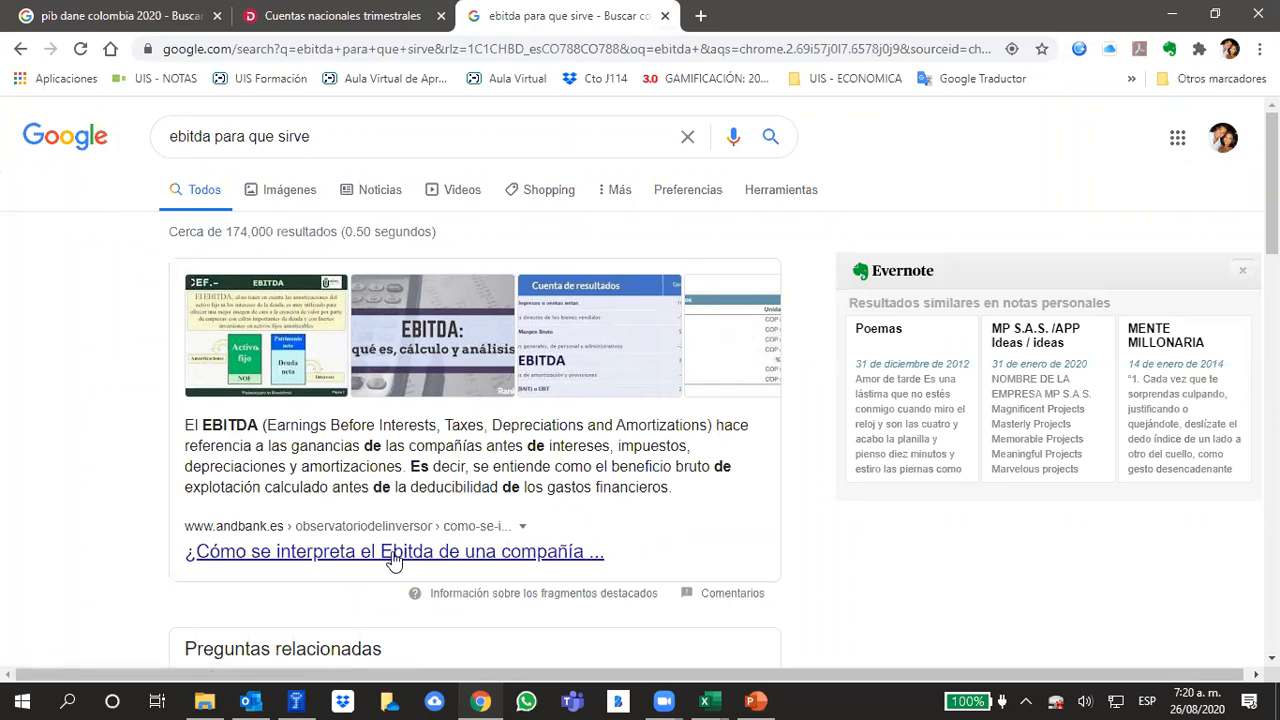
Open the Andbank article on interpreting EBITDA in a new tab and expand the related question "¿Cómo saber si el Ebitda es bueno?"
right_click(393, 555)
click(508, 347)
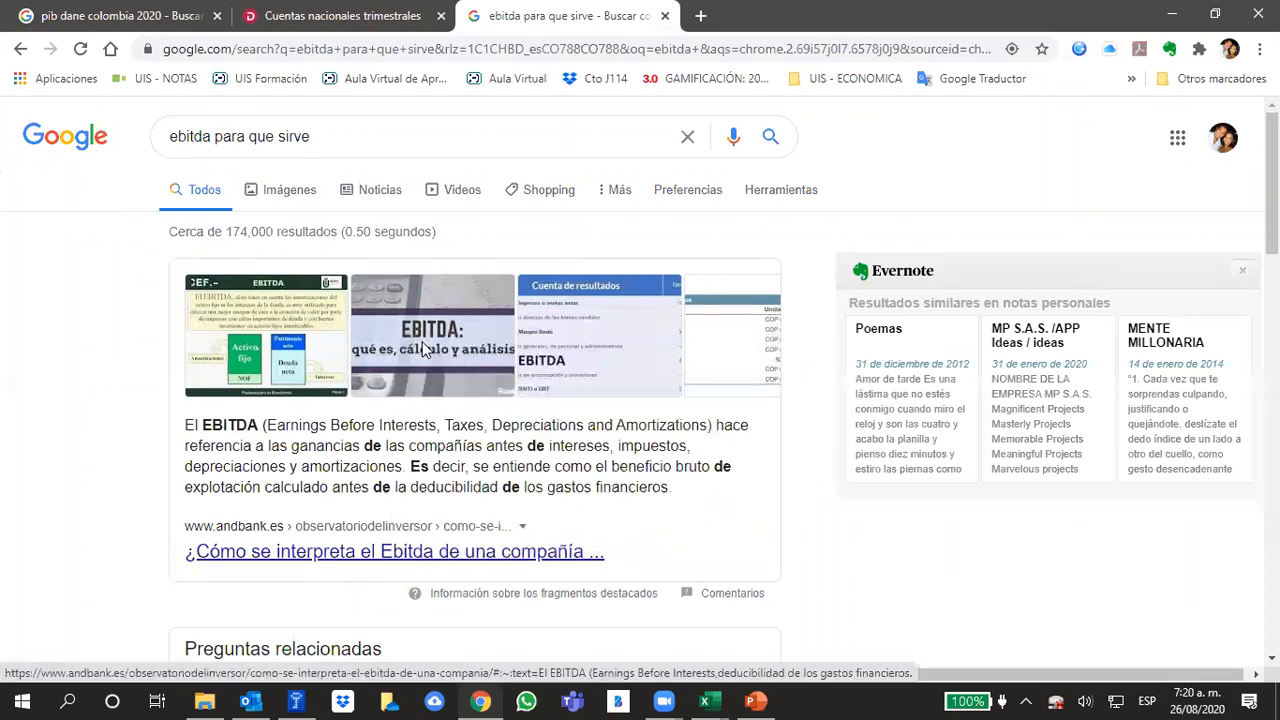
scroll(658, 422, down, 3)
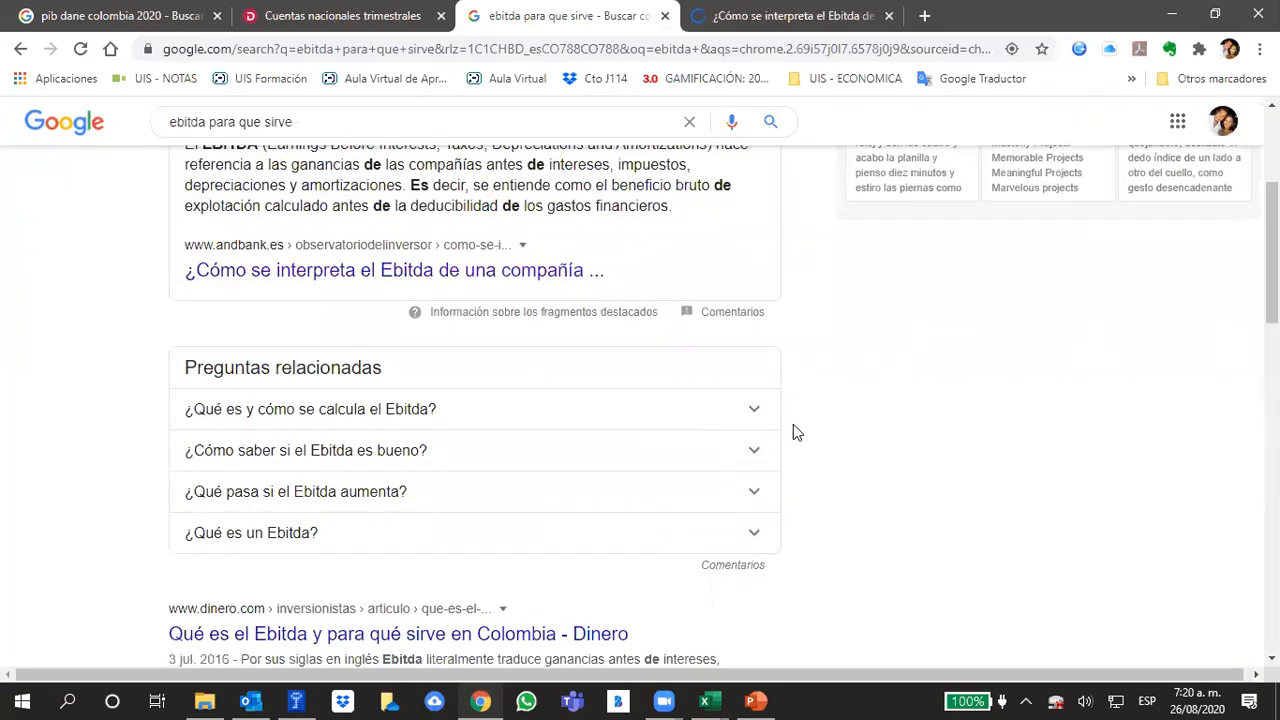
click(755, 455)
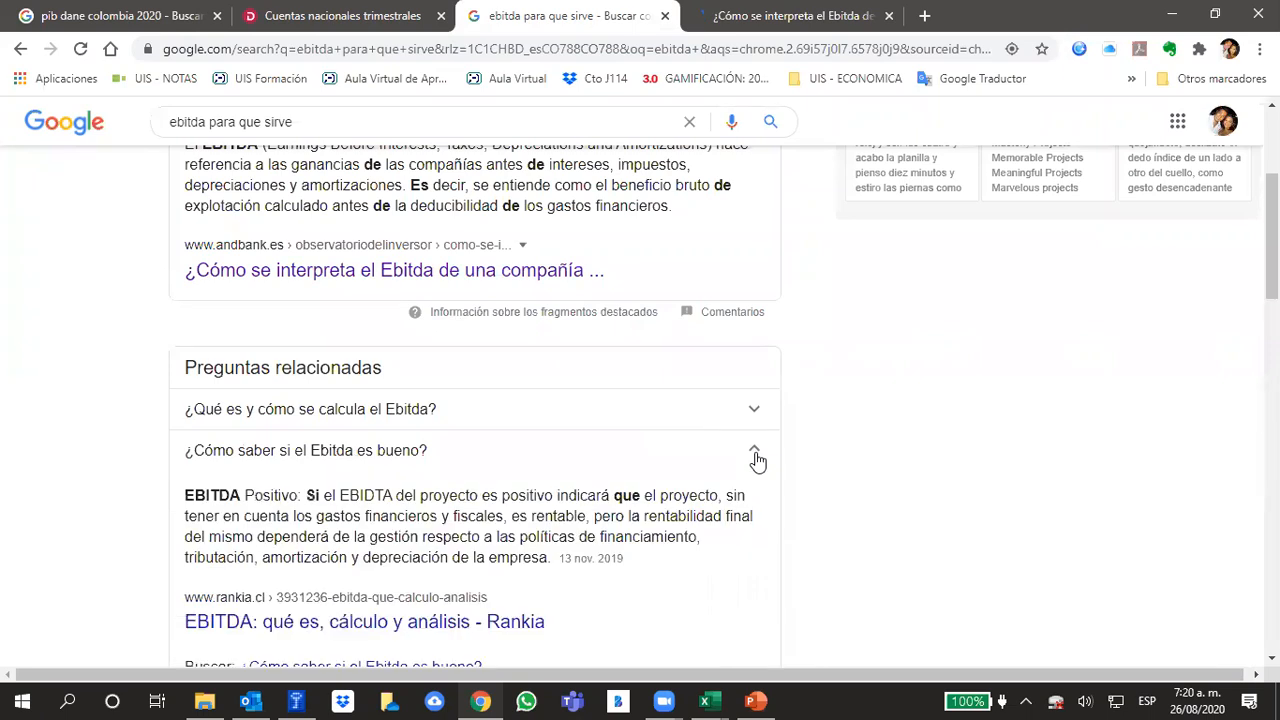
scroll(875, 432, down, 1)
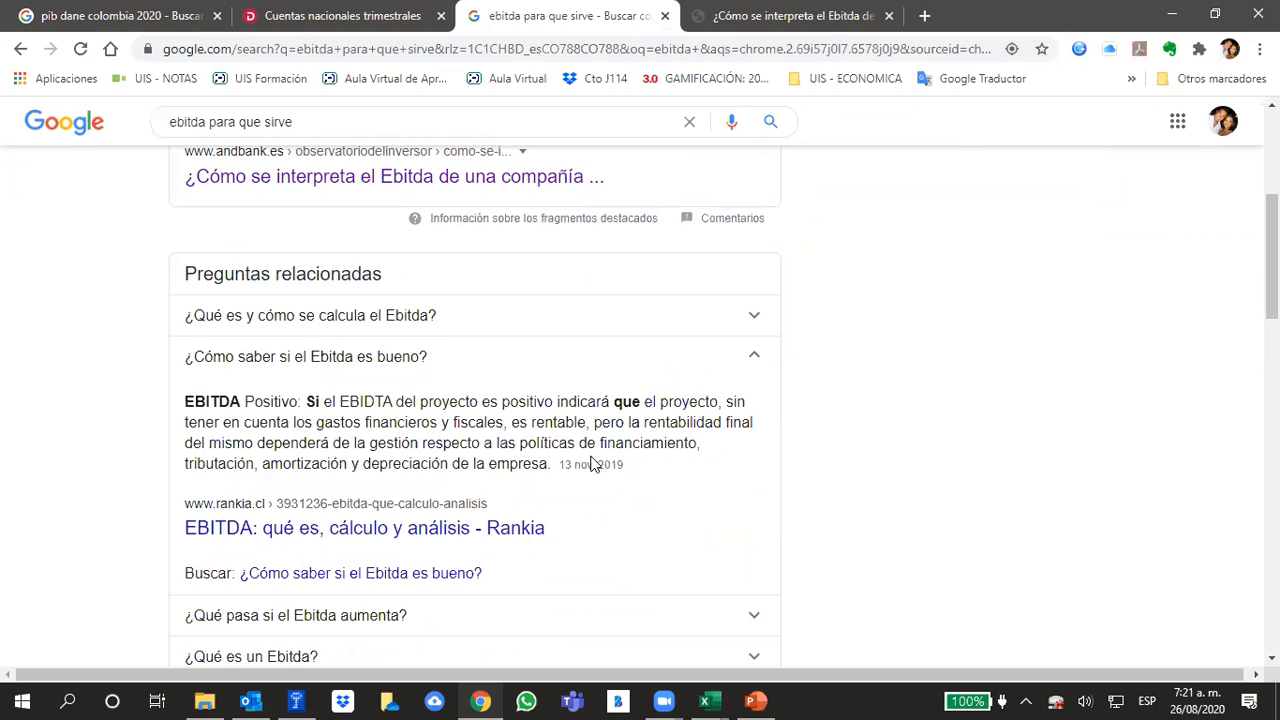
Read the Andbank article's EBITDA definition and calculation, and highlight the paragraph starting "A pesar de que no forma parte"
click(835, 18)
scroll(727, 440, down, 1)
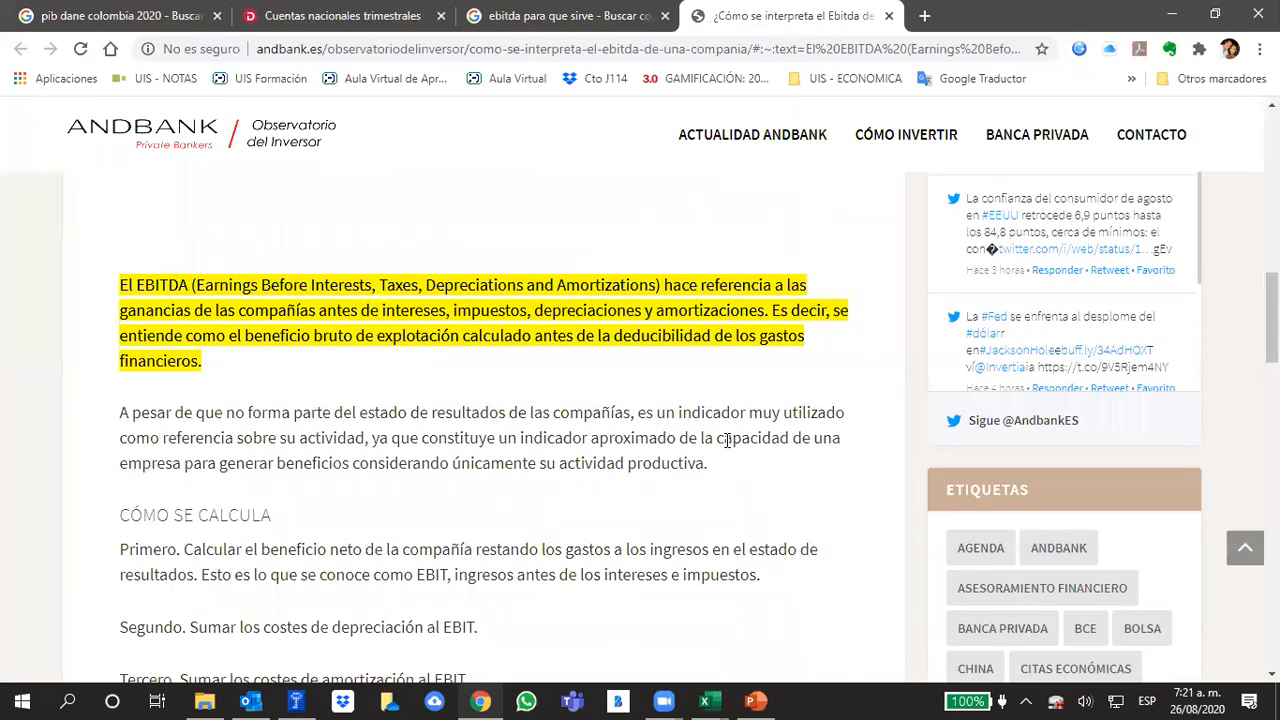
scroll(727, 440, down, 1)
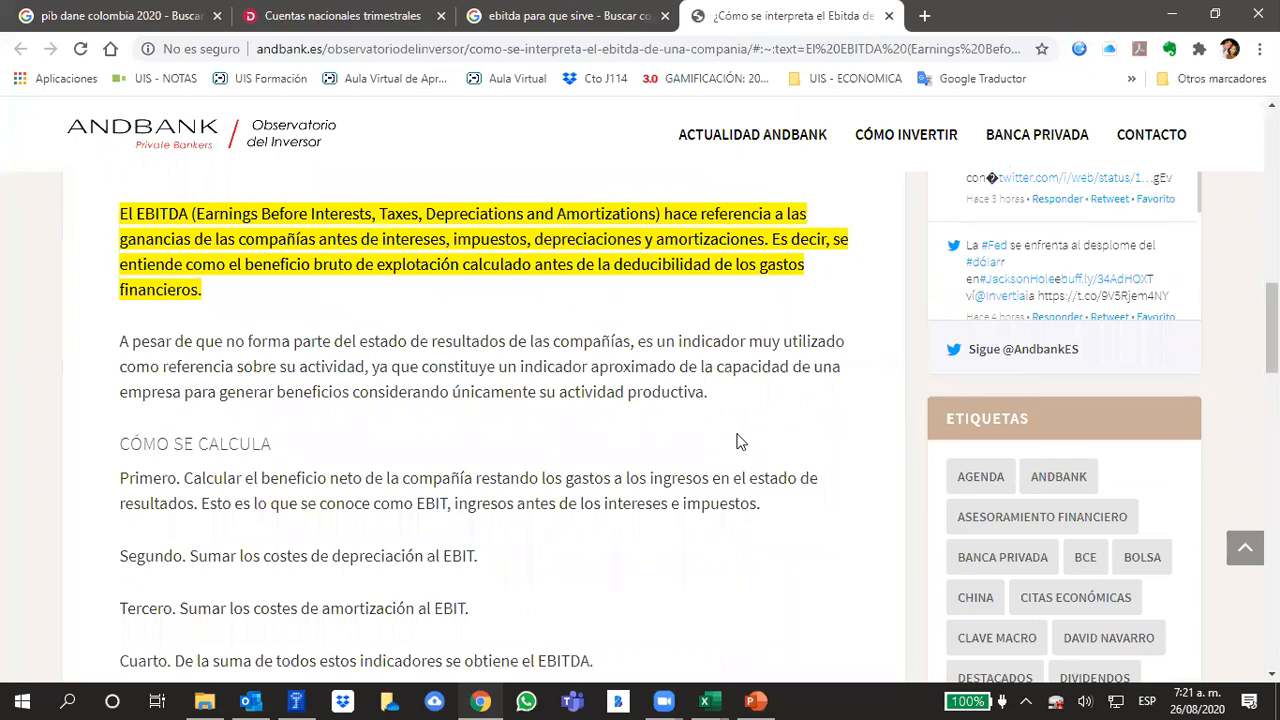
scroll(736, 442, down, 1)
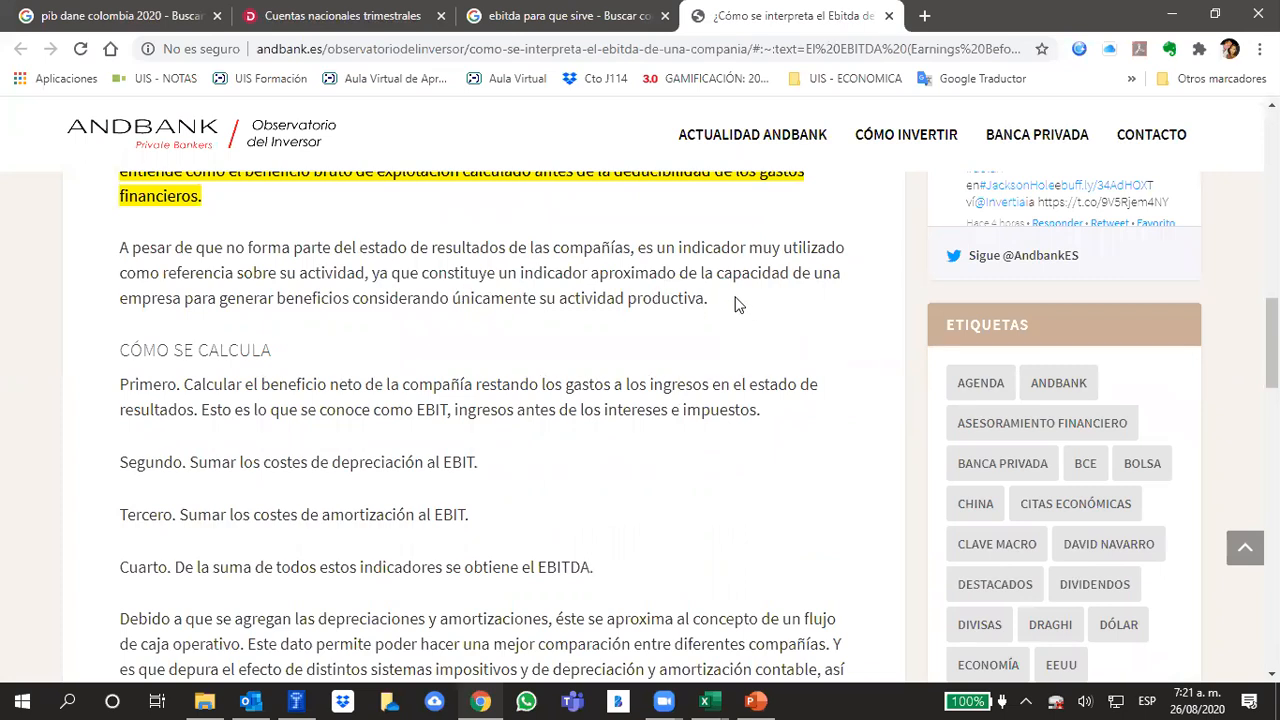
drag(706, 299, 86, 260)
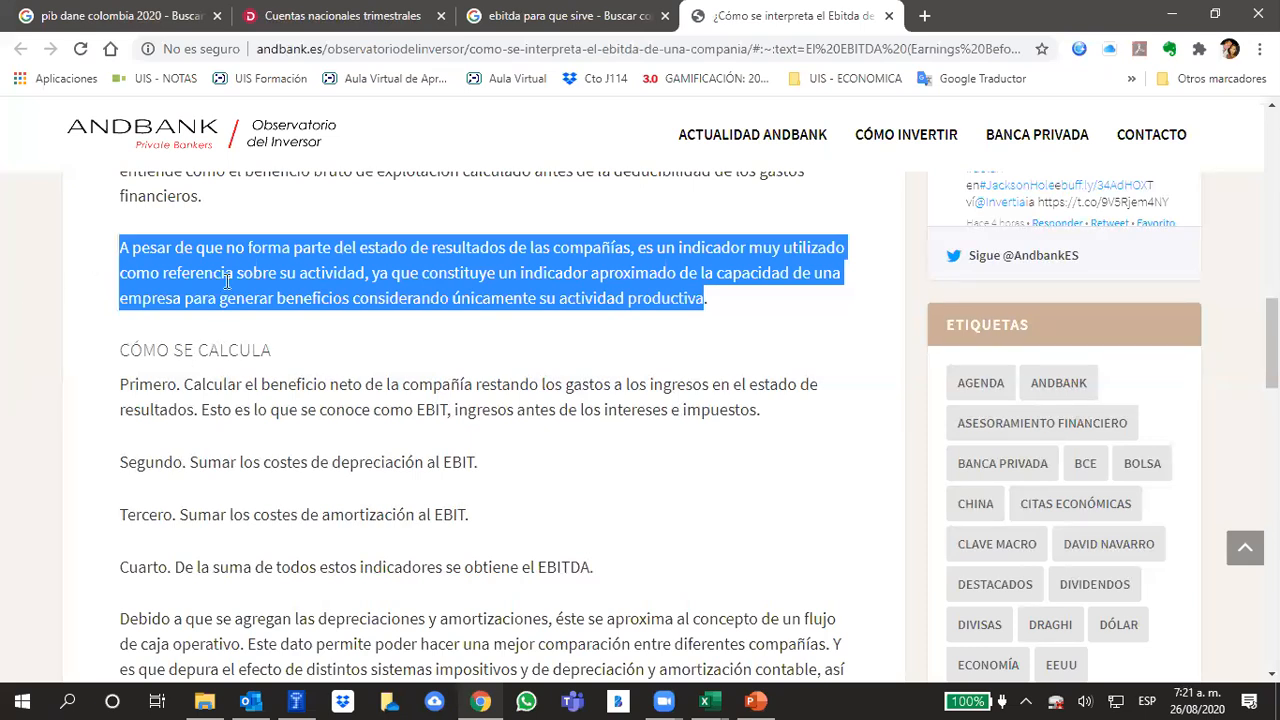
Switch back to Excel and trace the cells referenced by the year 0 EBITDA formula in C35 of MODELO
click(705, 701)
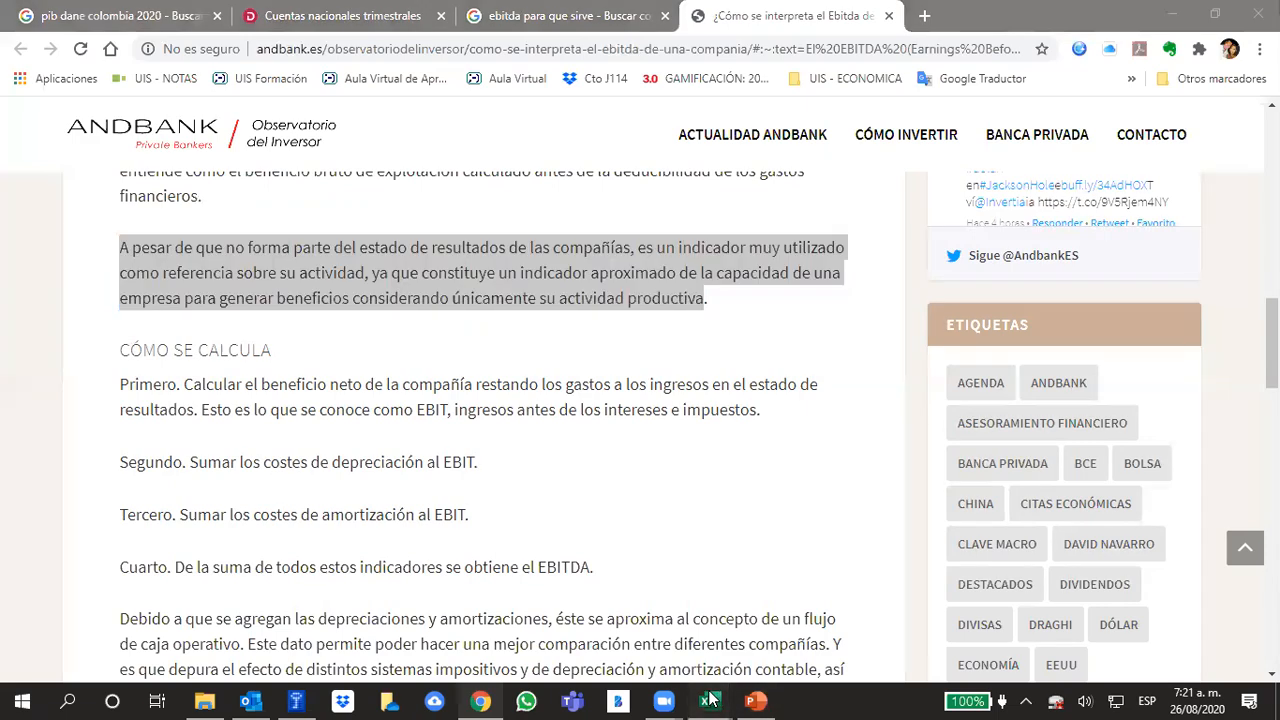
click(775, 636)
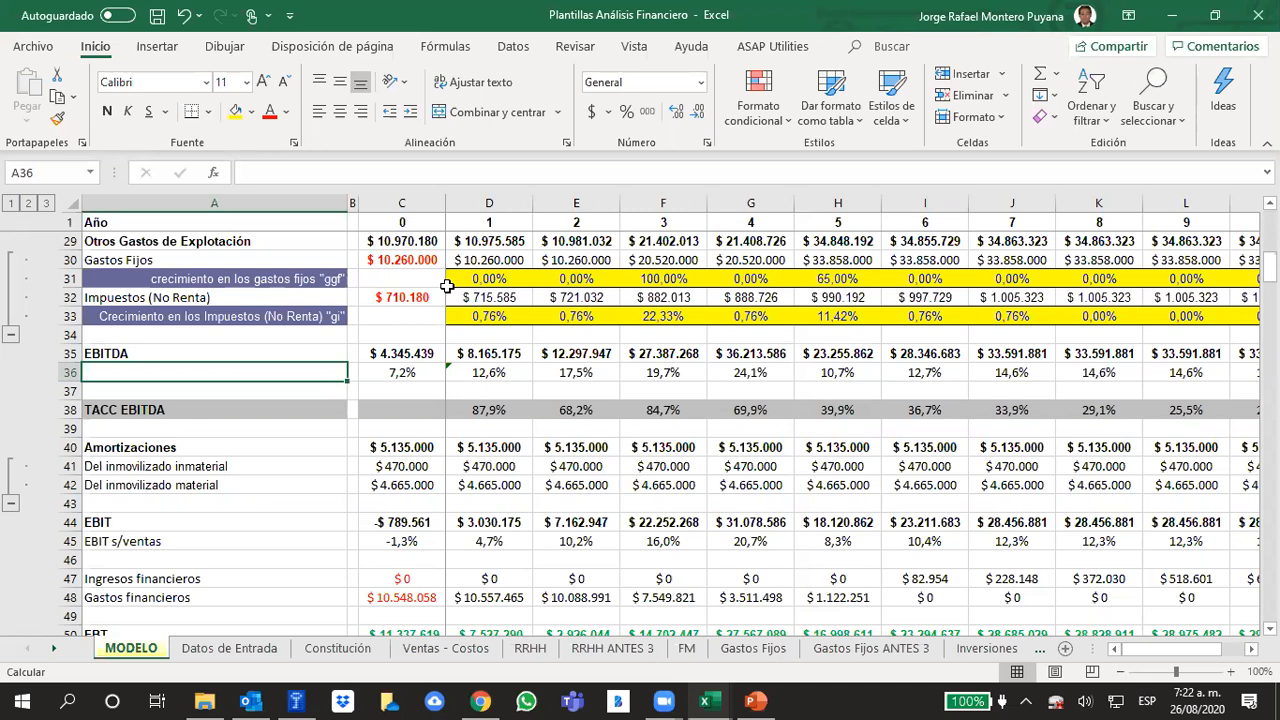
click(930, 628)
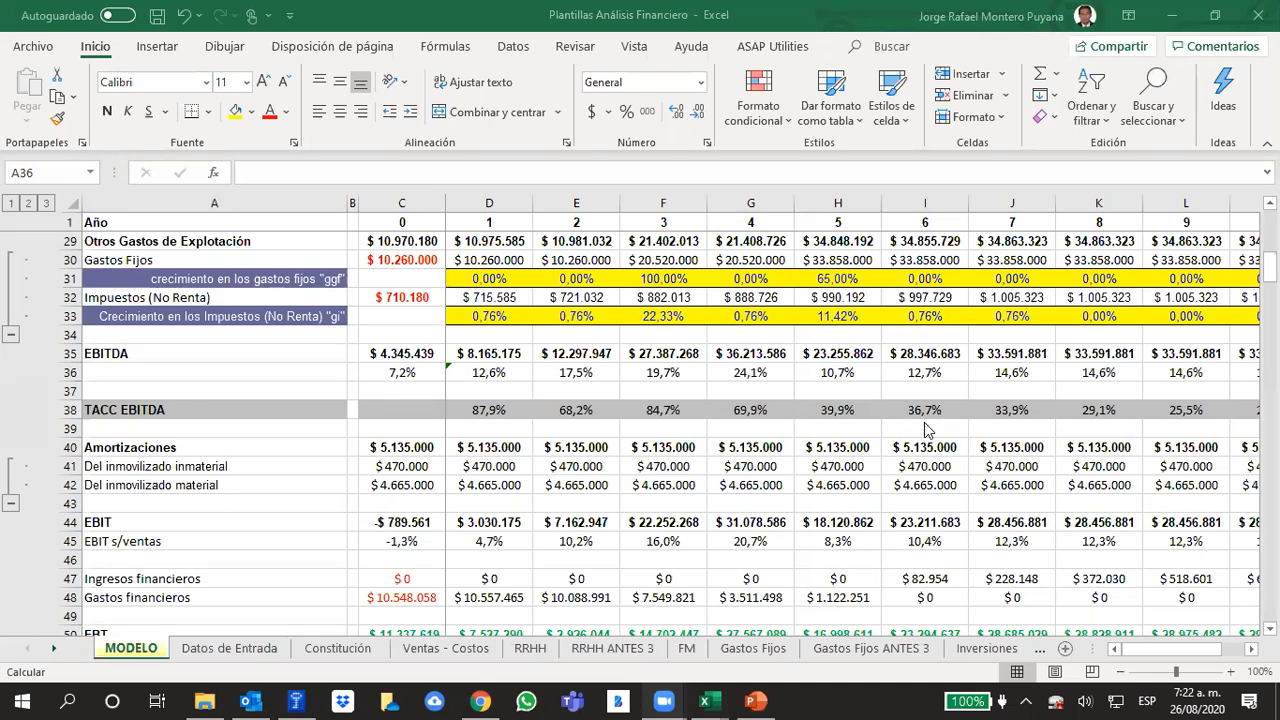
click(403, 348)
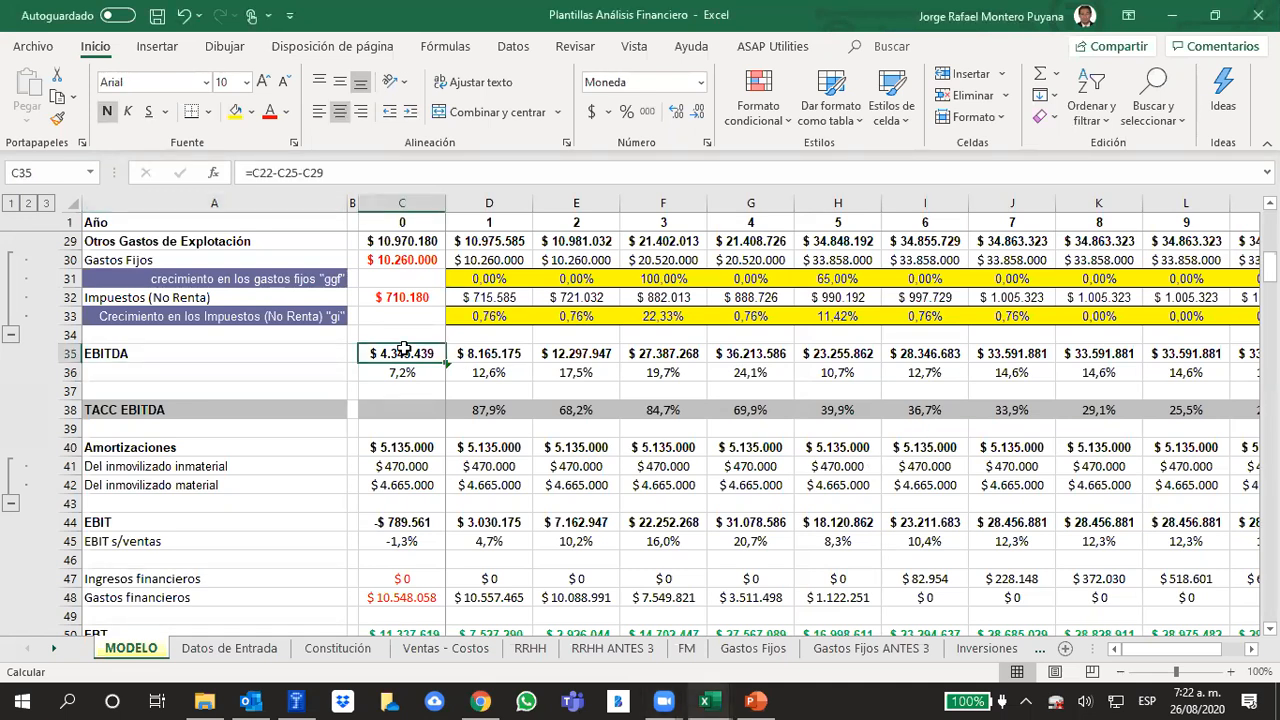
click(323, 173)
scroll(420, 318, up, 1)
scroll(420, 318, up, 3)
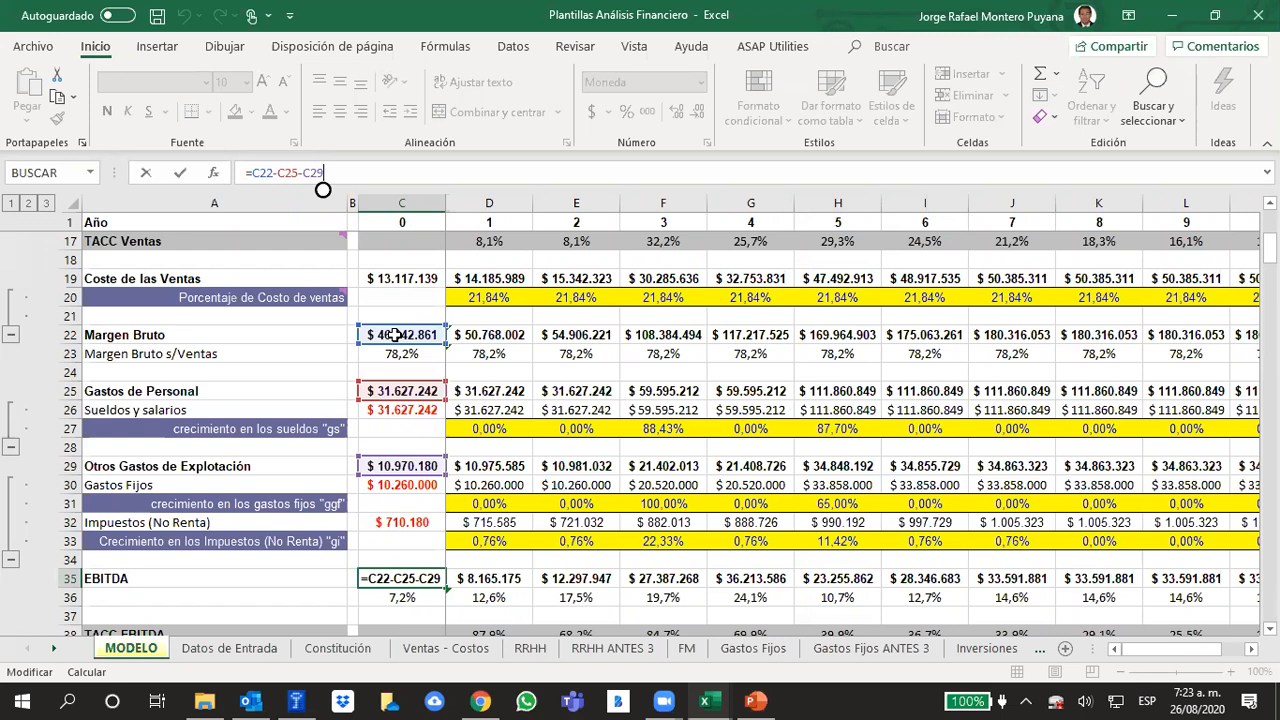
click(182, 598)
Check the year 0 non-income tax reference in C32, then examine the tax items and the B2 comment in Impuestos (No Renta)
click(405, 511)
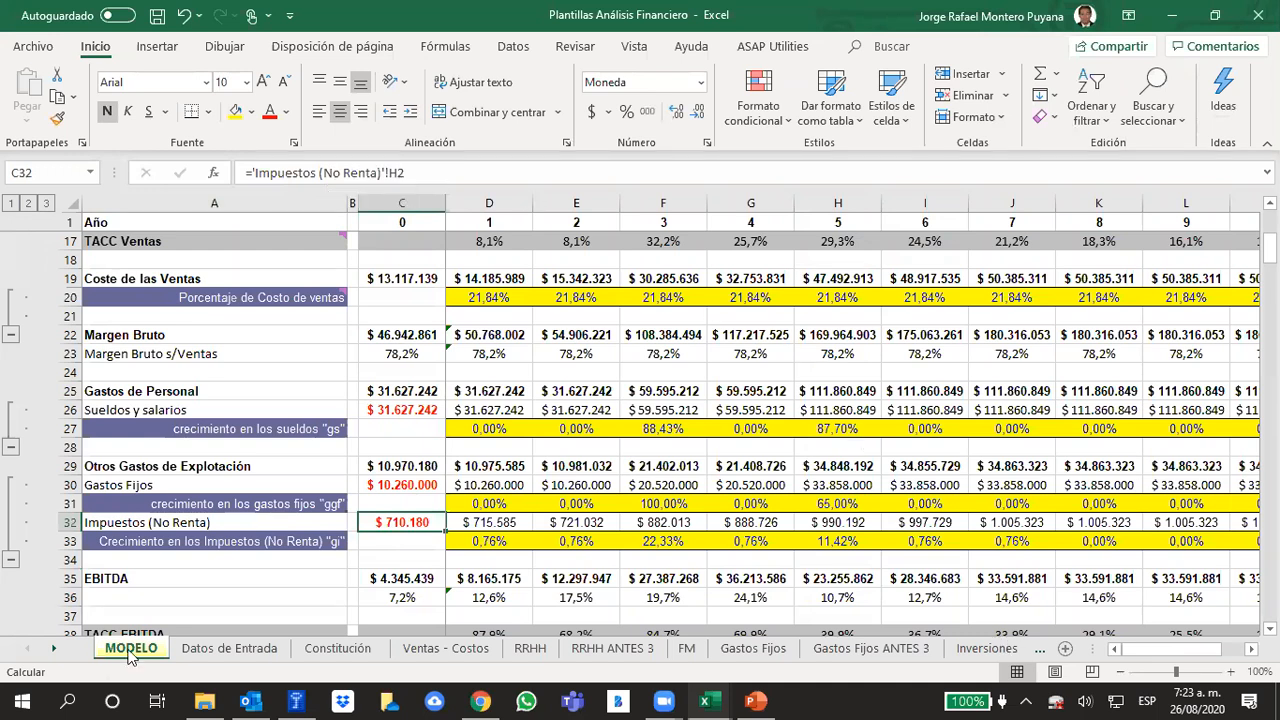
click(54, 650)
click(54, 650)
click(54, 650)
click(54, 650)
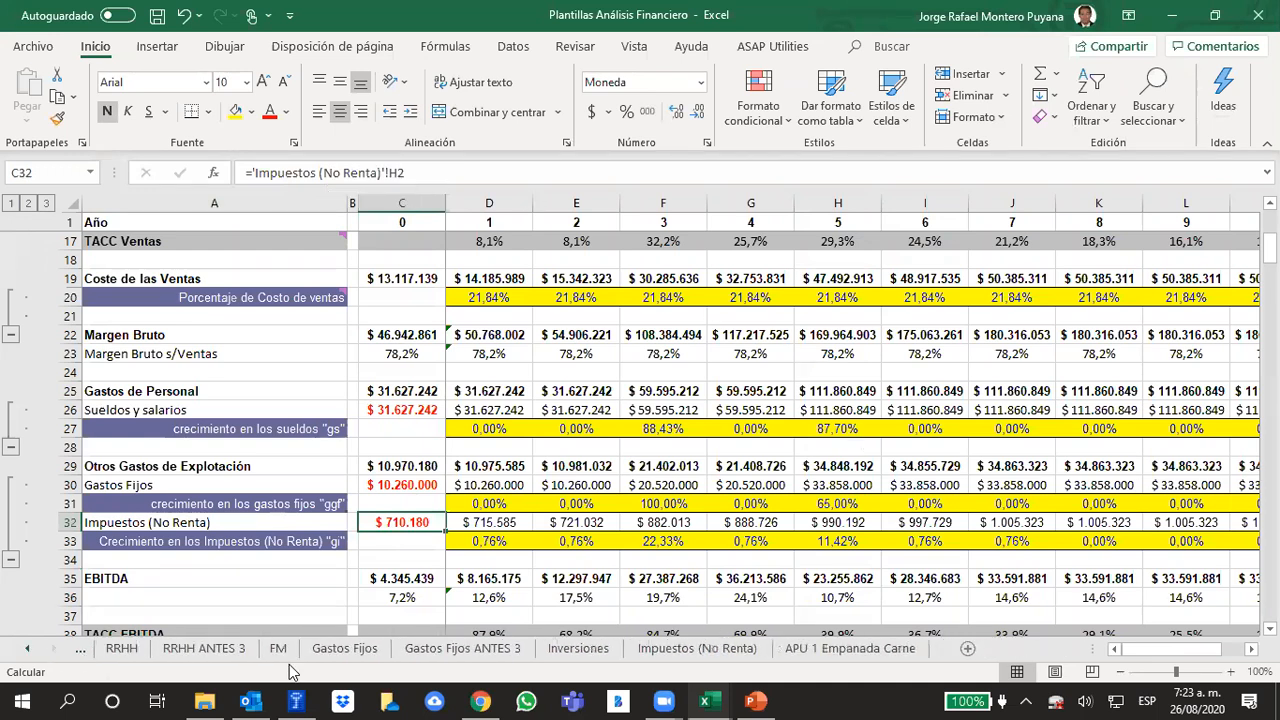
click(716, 650)
click(626, 491)
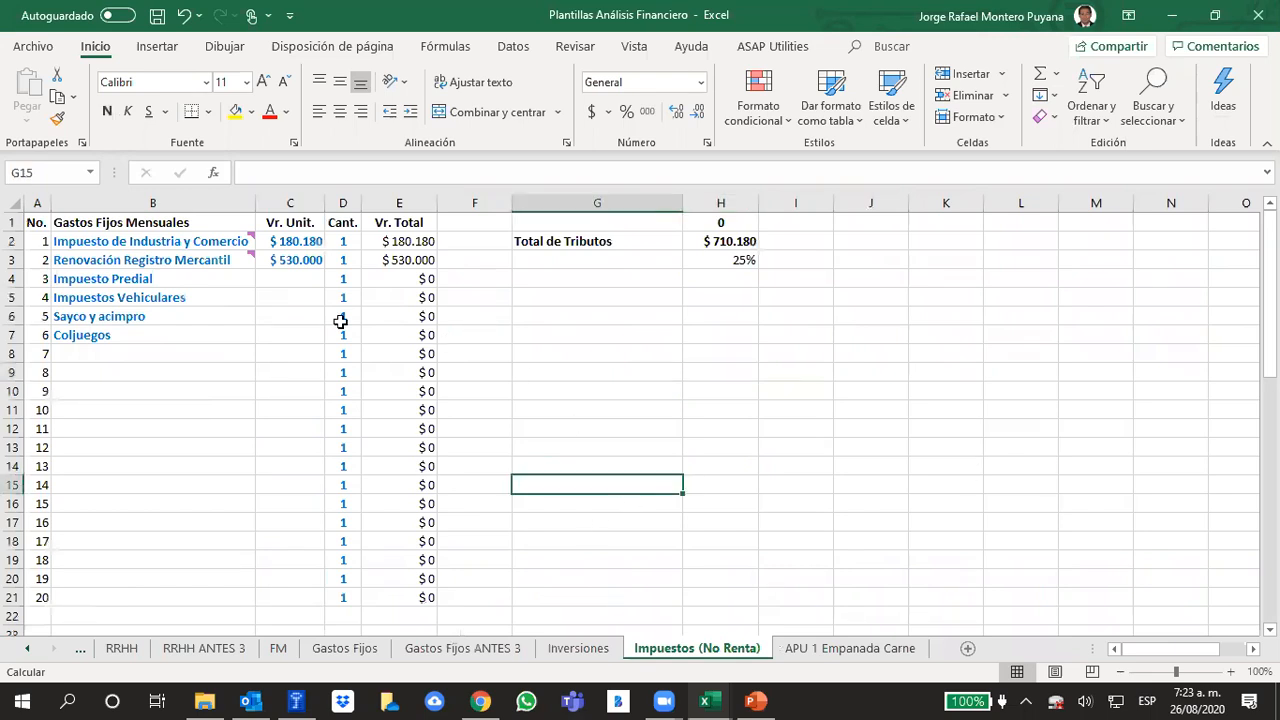
click(180, 260)
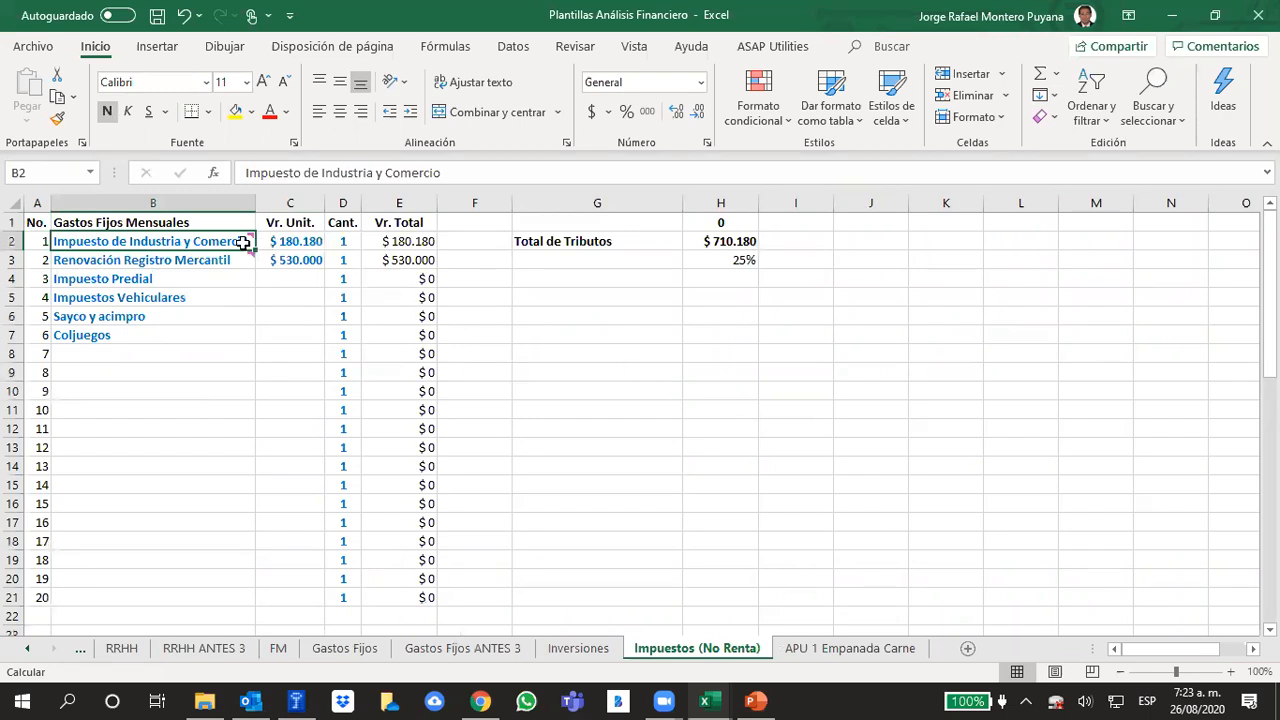
mouse_move(243, 243)
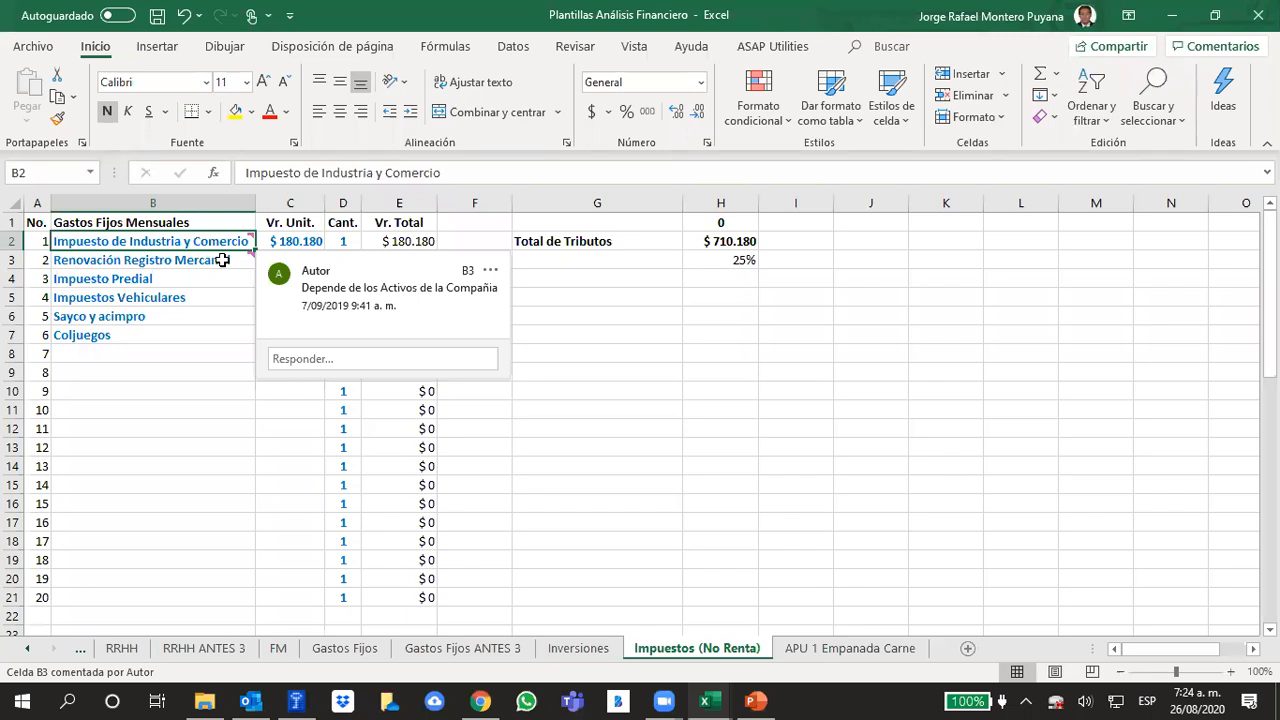
Return to the MODELO sheet, inspect the year 1 other operating expenses formula in D29 and review the rows down to EBIT
click(666, 451)
click(27, 649)
click(27, 649)
click(130, 648)
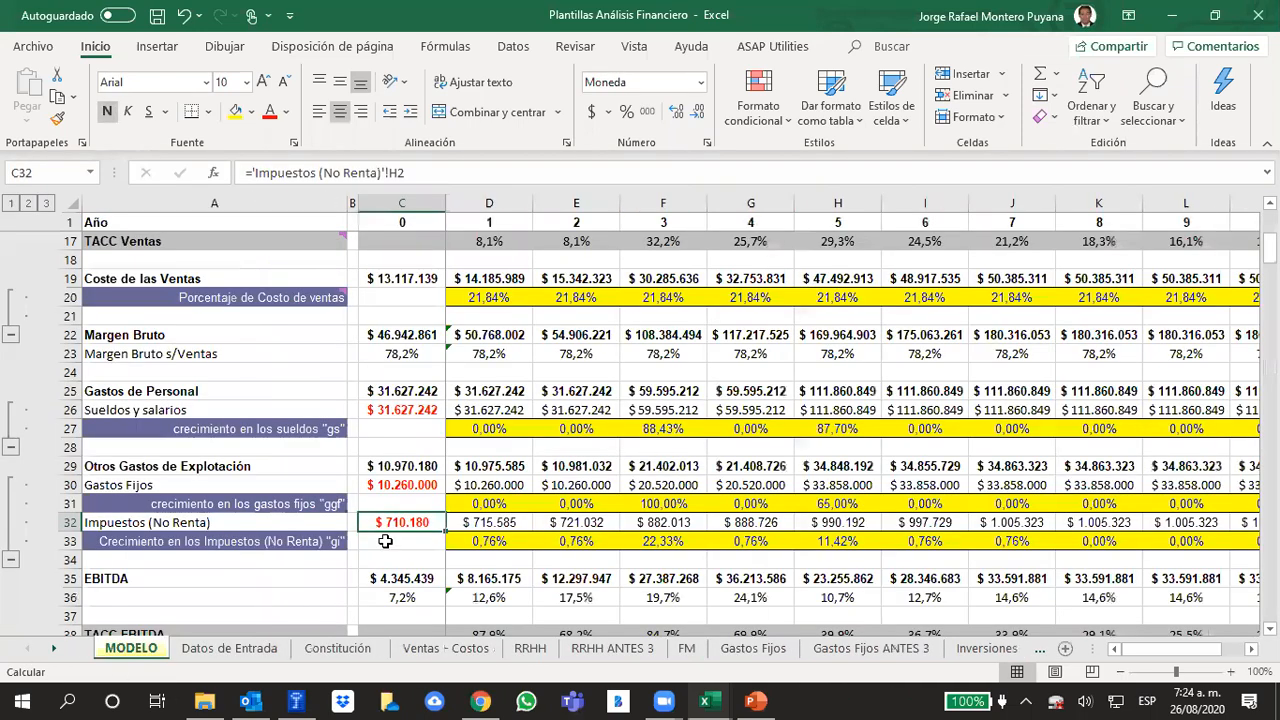
click(462, 466)
scroll(462, 466, down, 2)
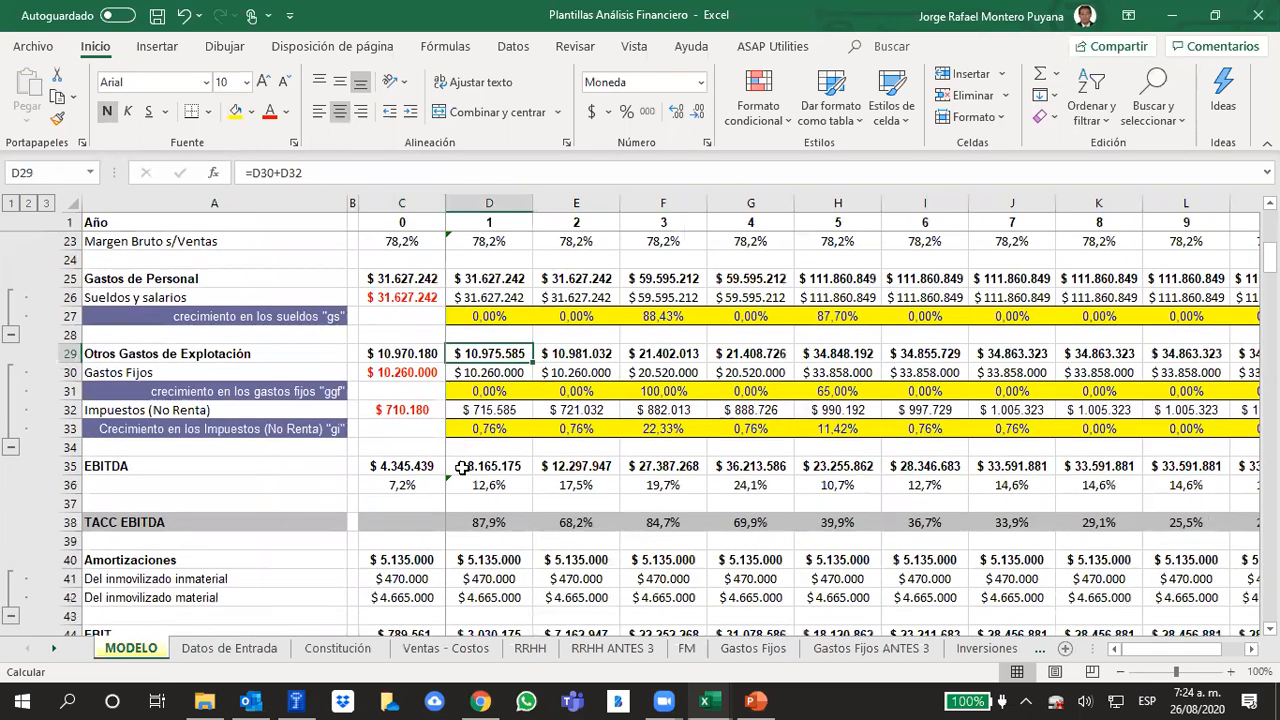
click(1167, 277)
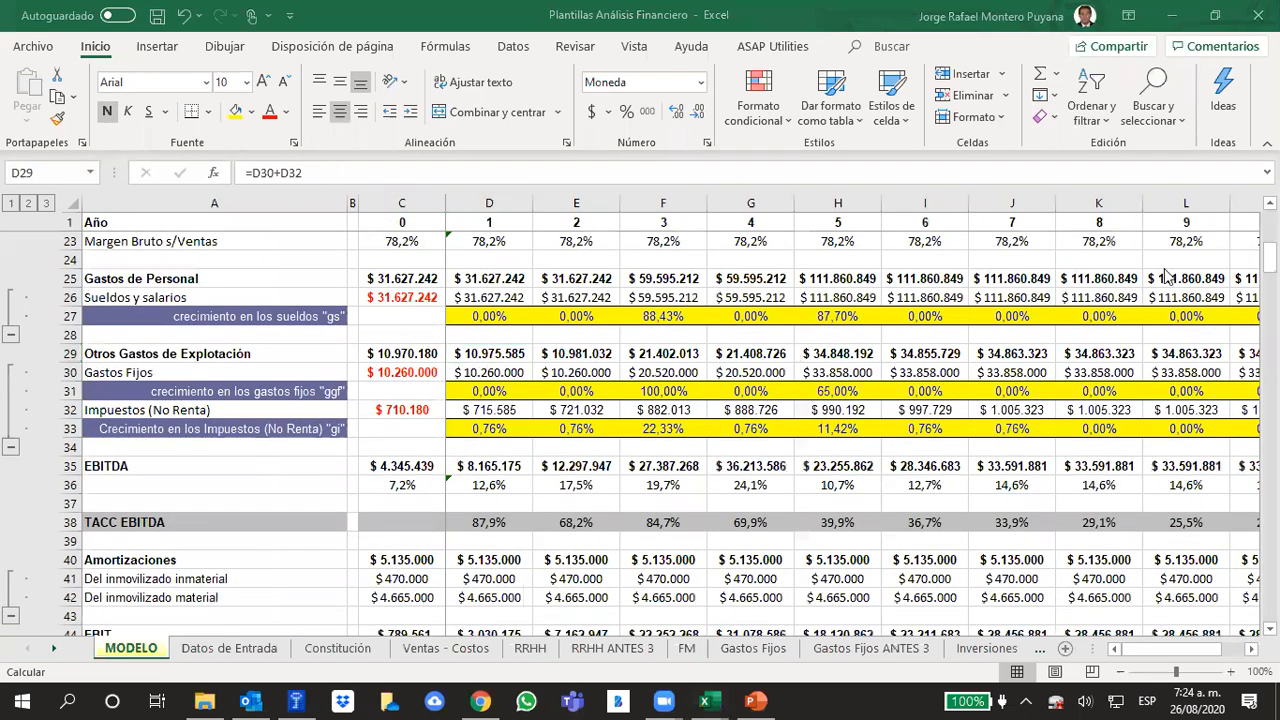
scroll(1050, 395, down, 2)
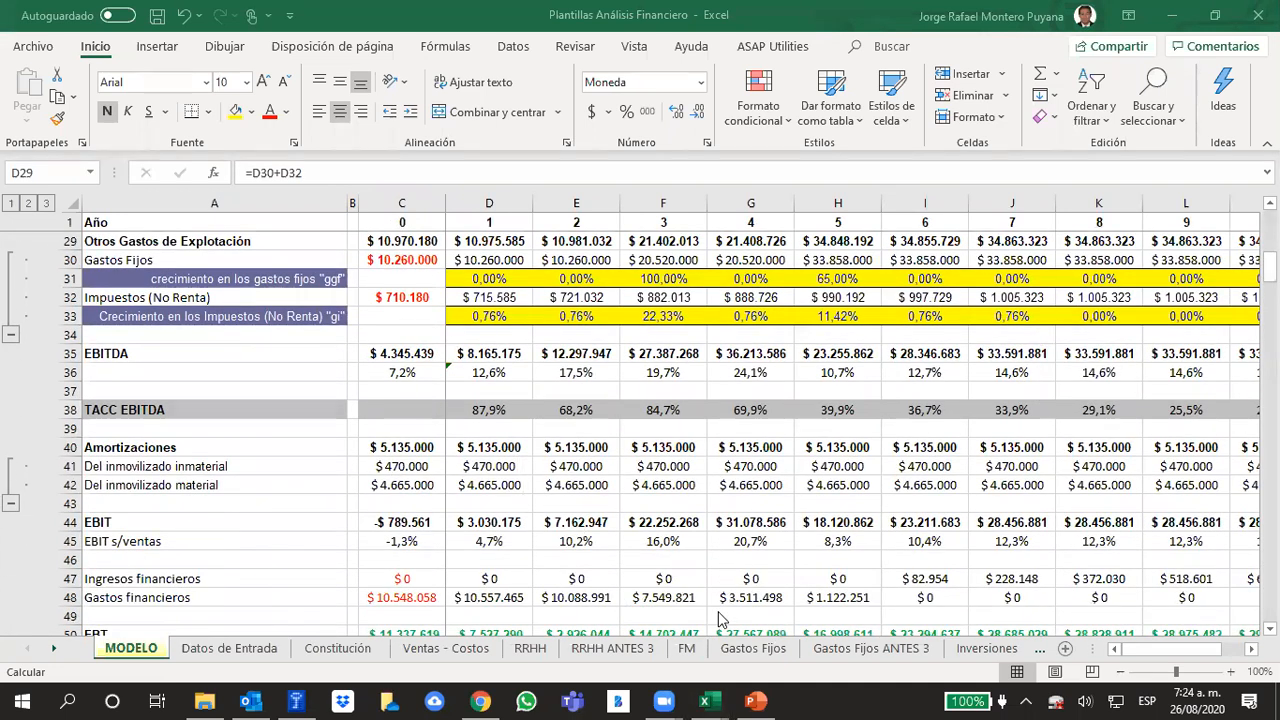
Switch to the PowerPoint presentation and open slide 237 about taxes within the general operating expenses
key(alt+Tab)
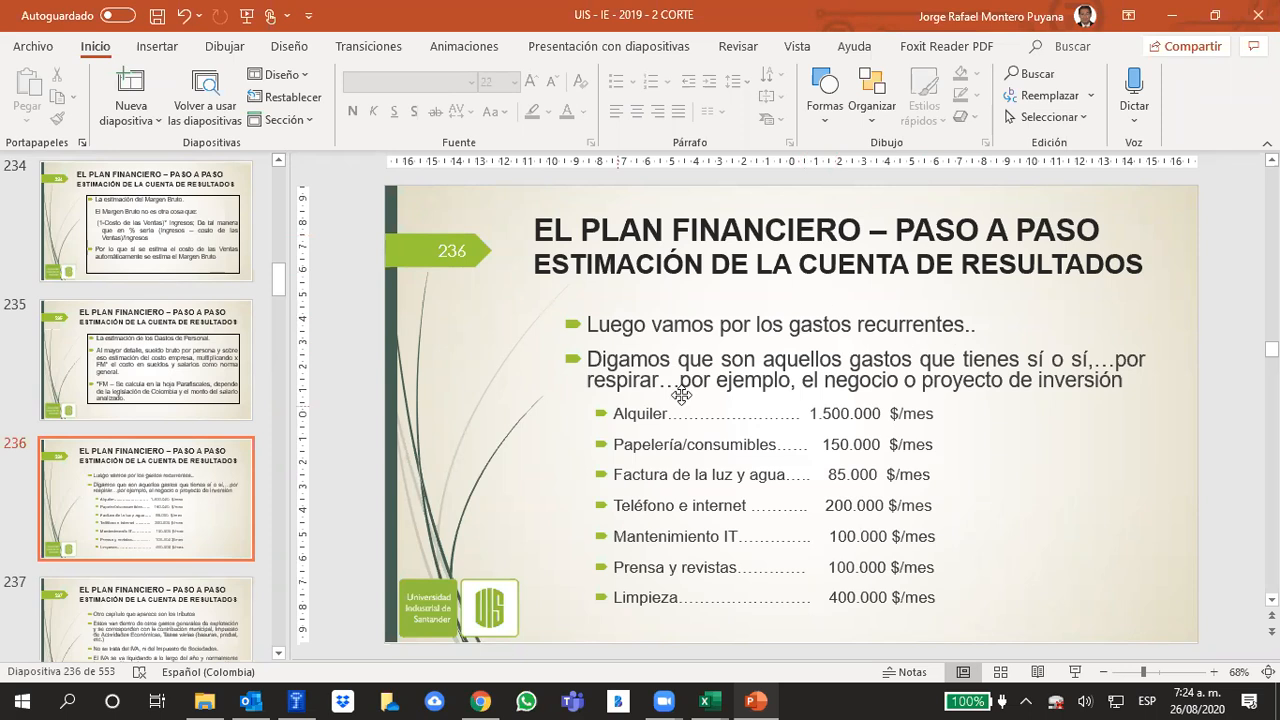
click(175, 610)
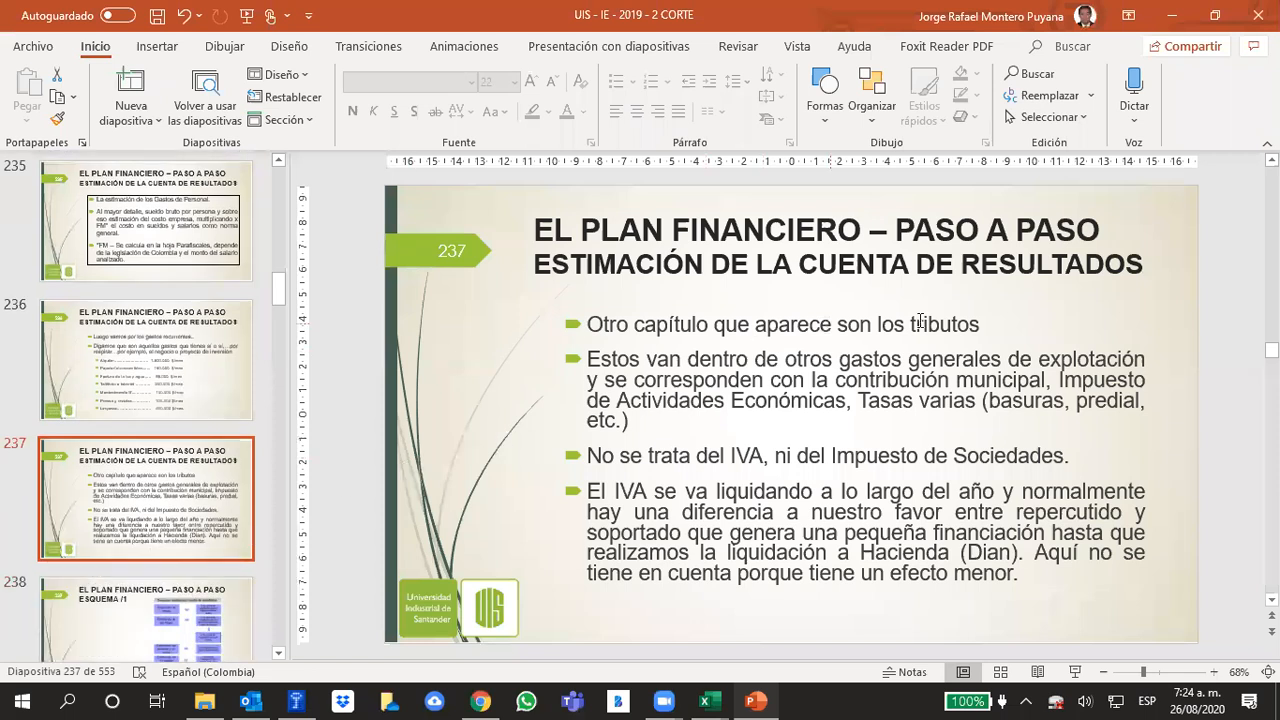
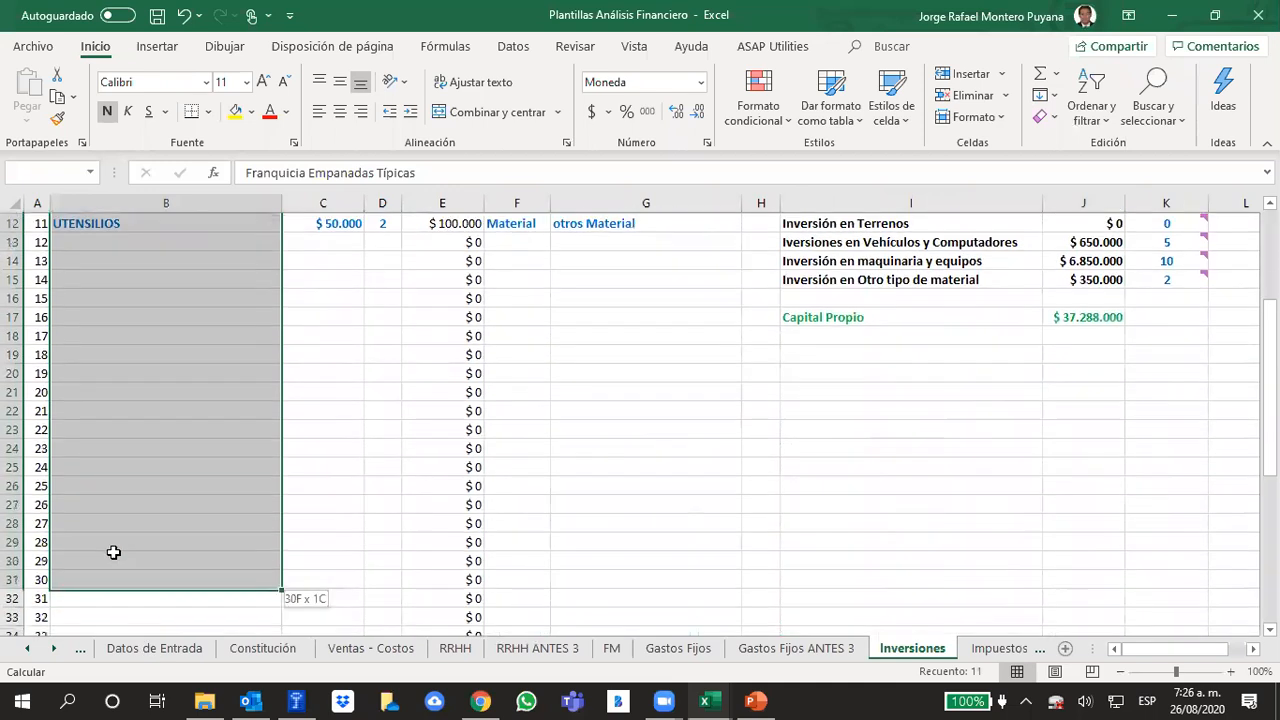
Review the first item's unit value and quantity on the Inversiones sheet, then inspect the Inversión Total formula in J2
scroll(130, 524, up, 4)
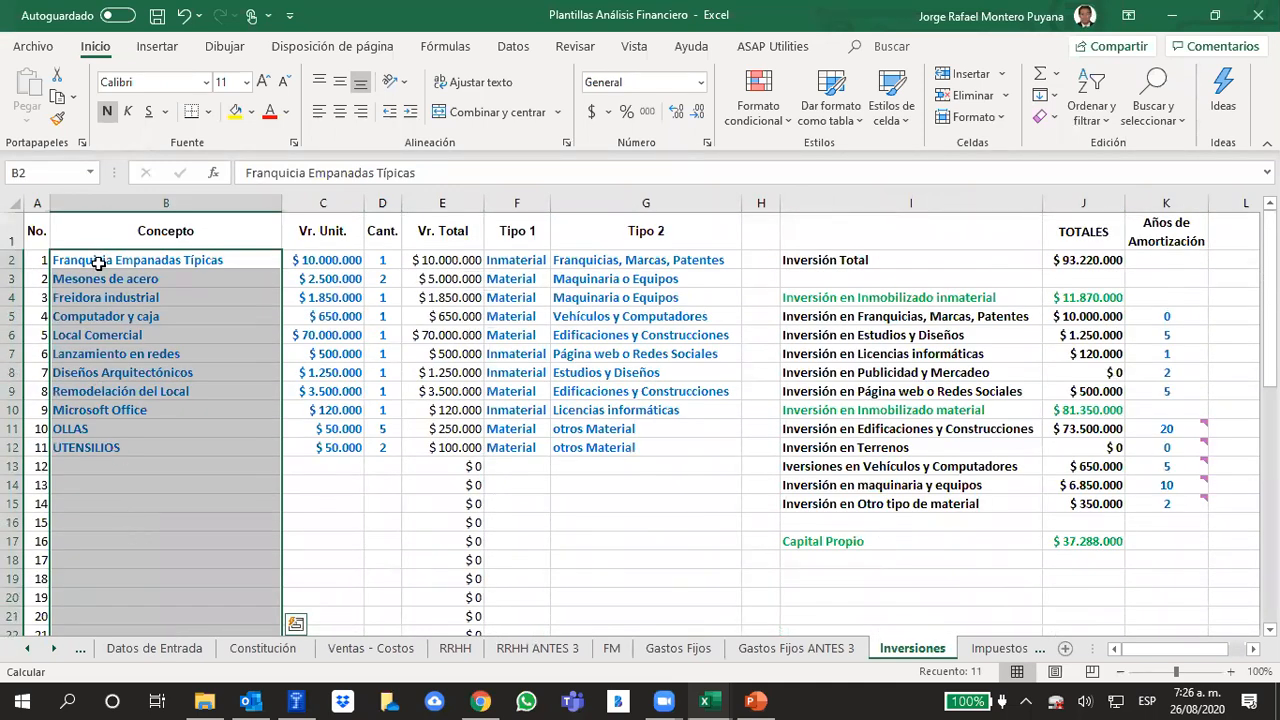
click(304, 261)
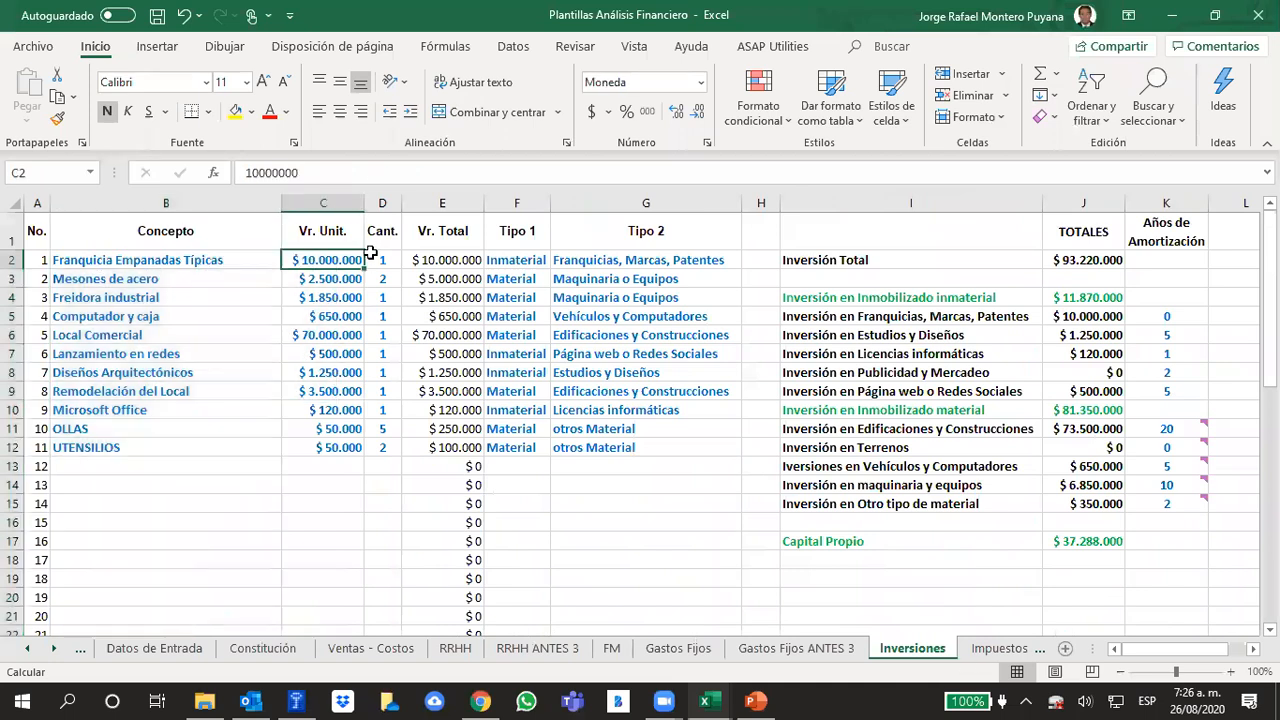
click(374, 259)
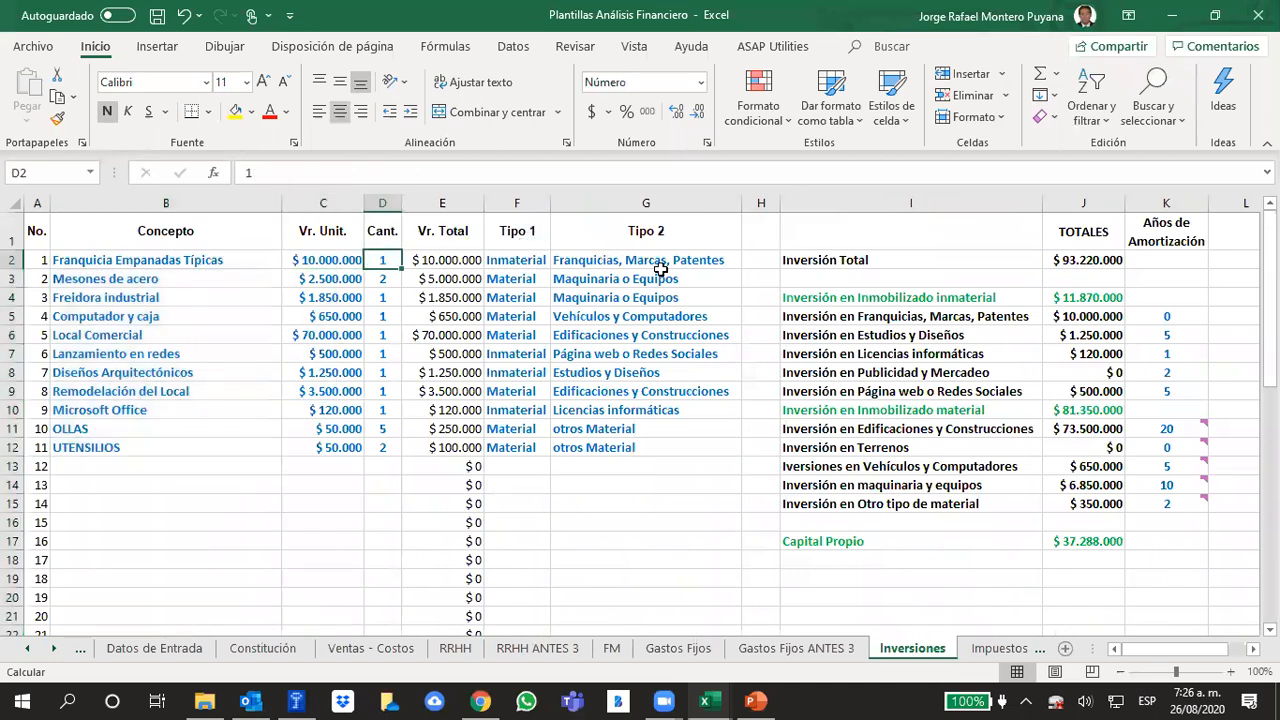
click(1087, 260)
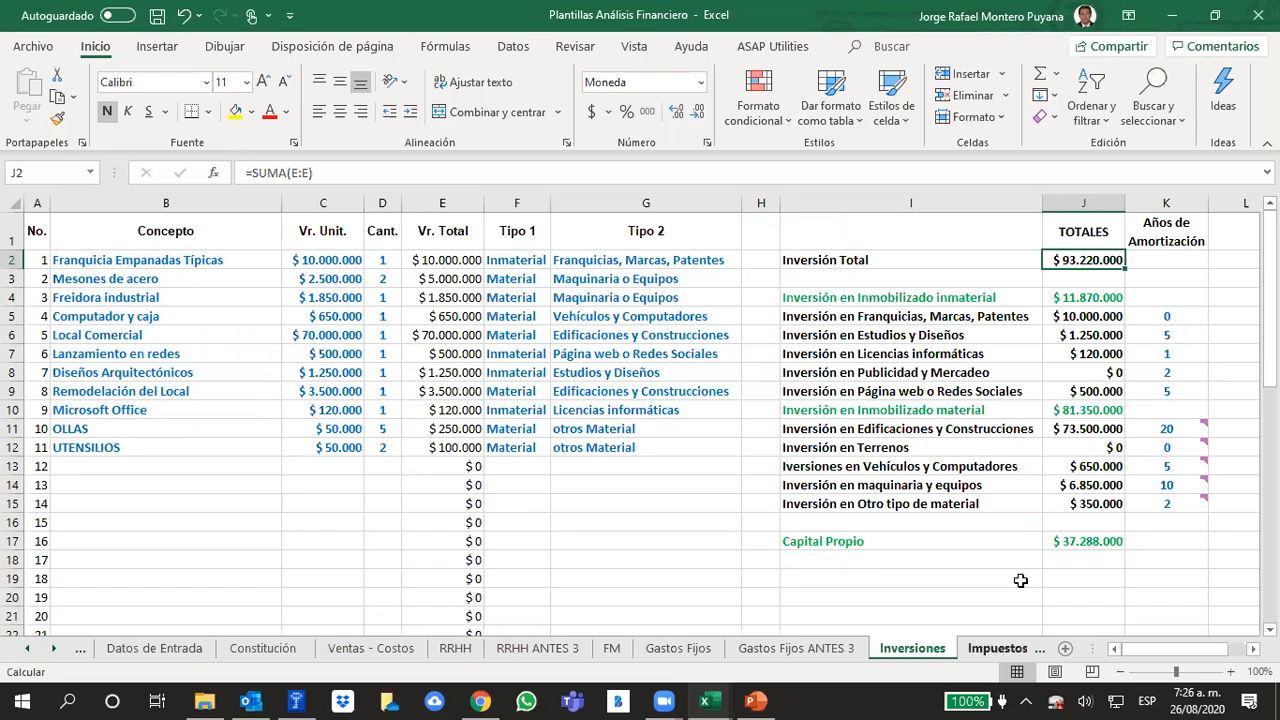
Switch to the PowerPoint presentation, view slide 241 on Gastos de Establecimiento and return to slide 240 on Inversión de Arranque
key(alt+Tab)
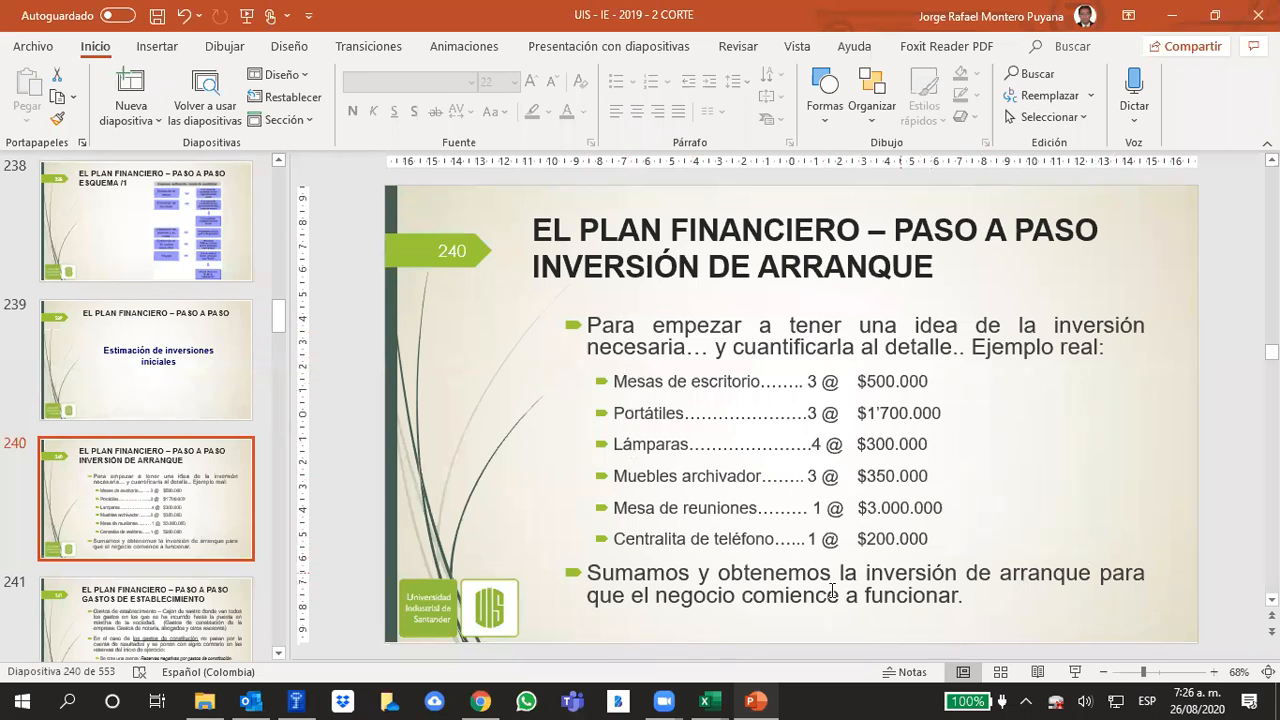
click(137, 603)
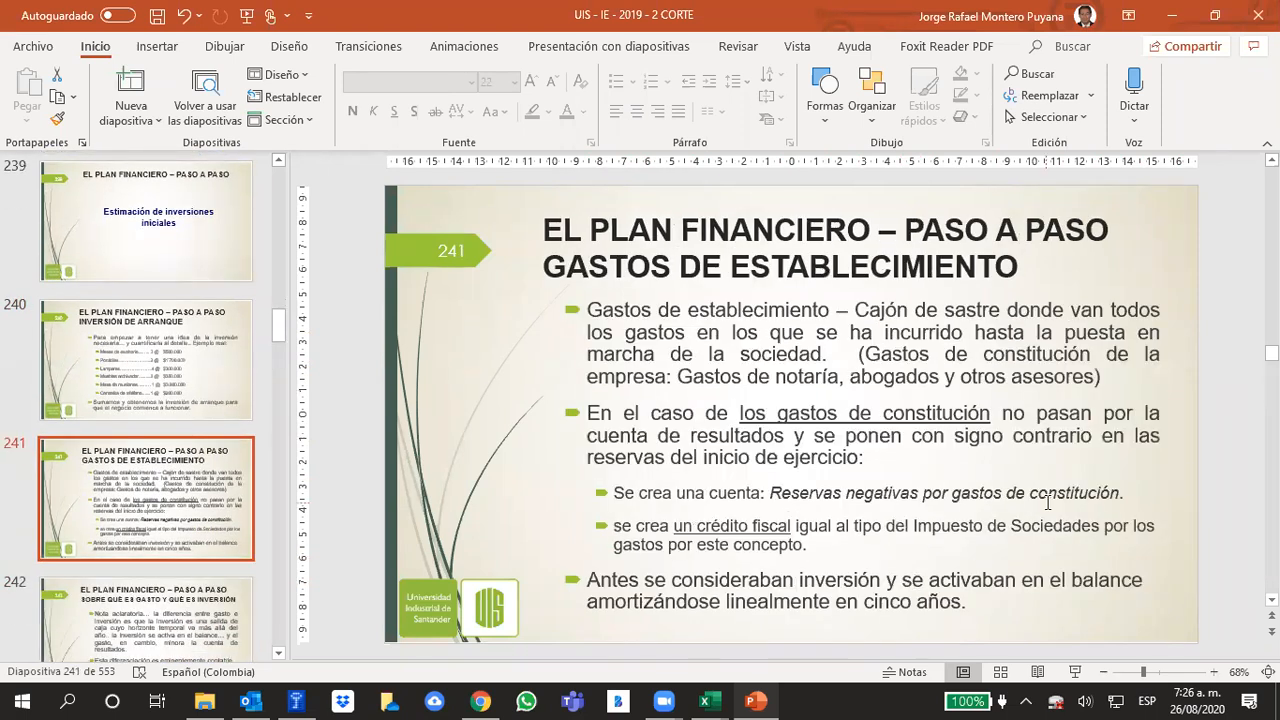
click(161, 382)
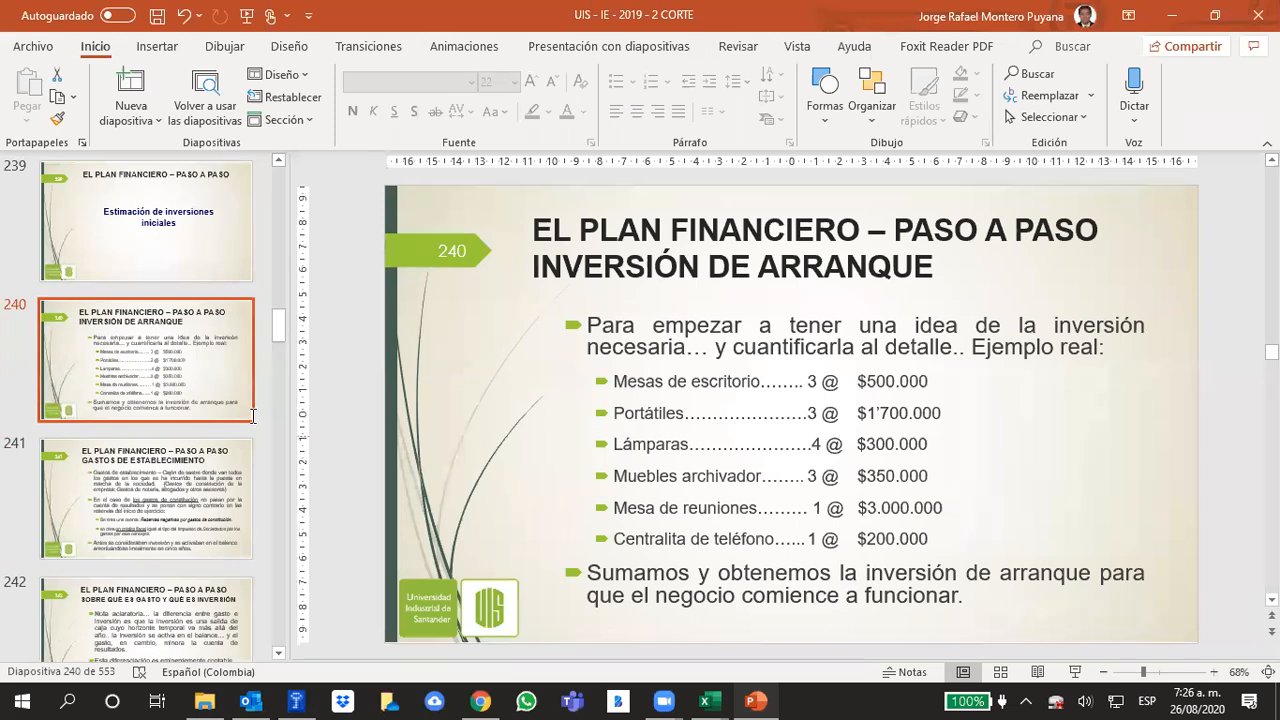
Switch to the Chrome browser
click(497, 700)
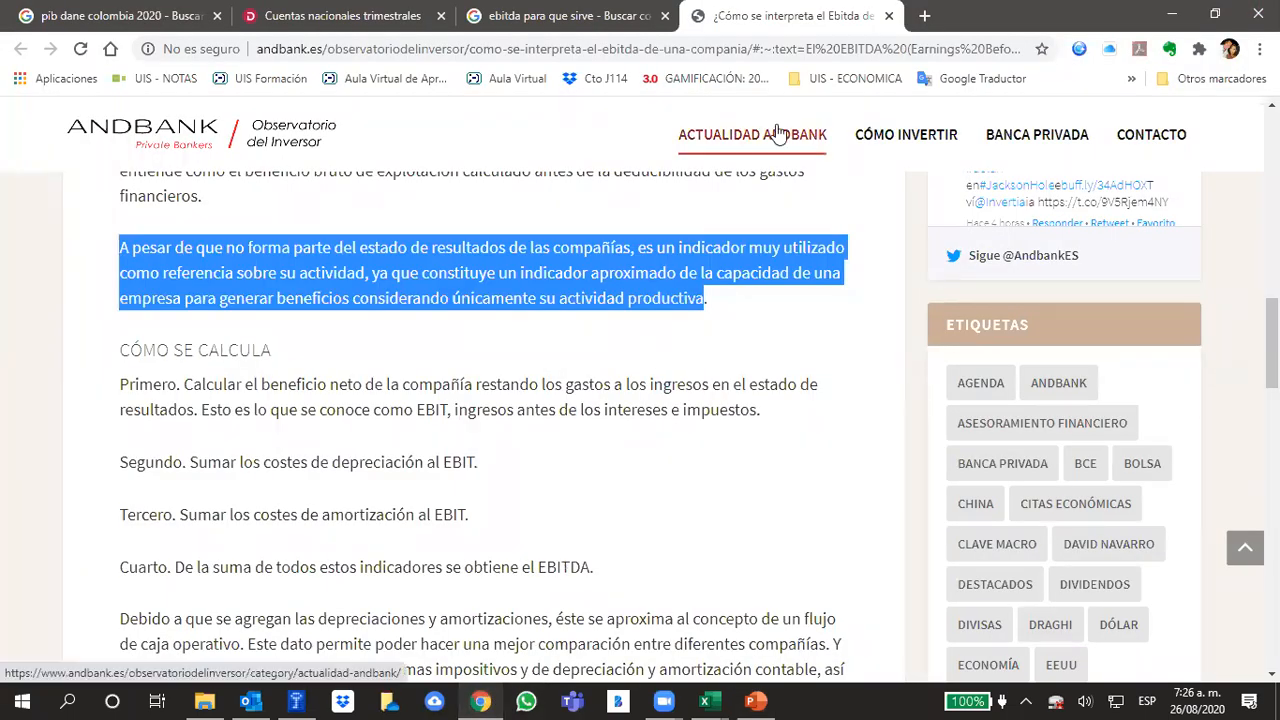
click(751, 52)
text(moo)
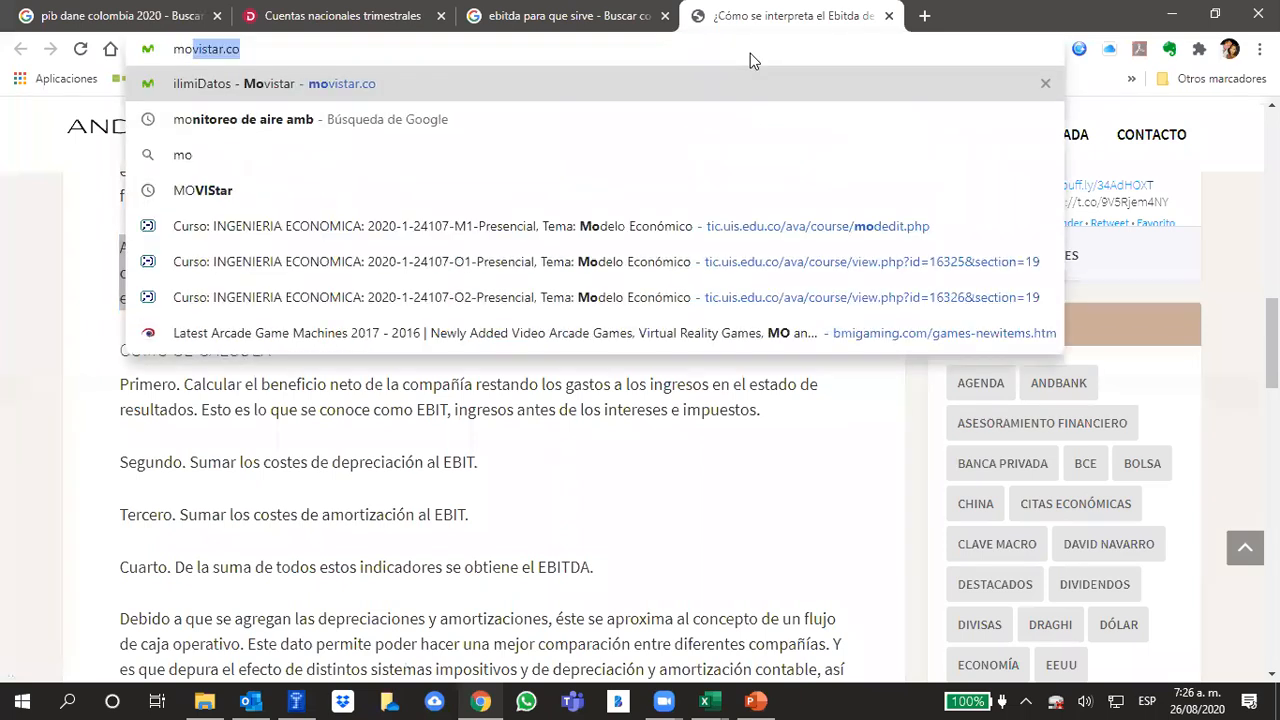
key(Down)
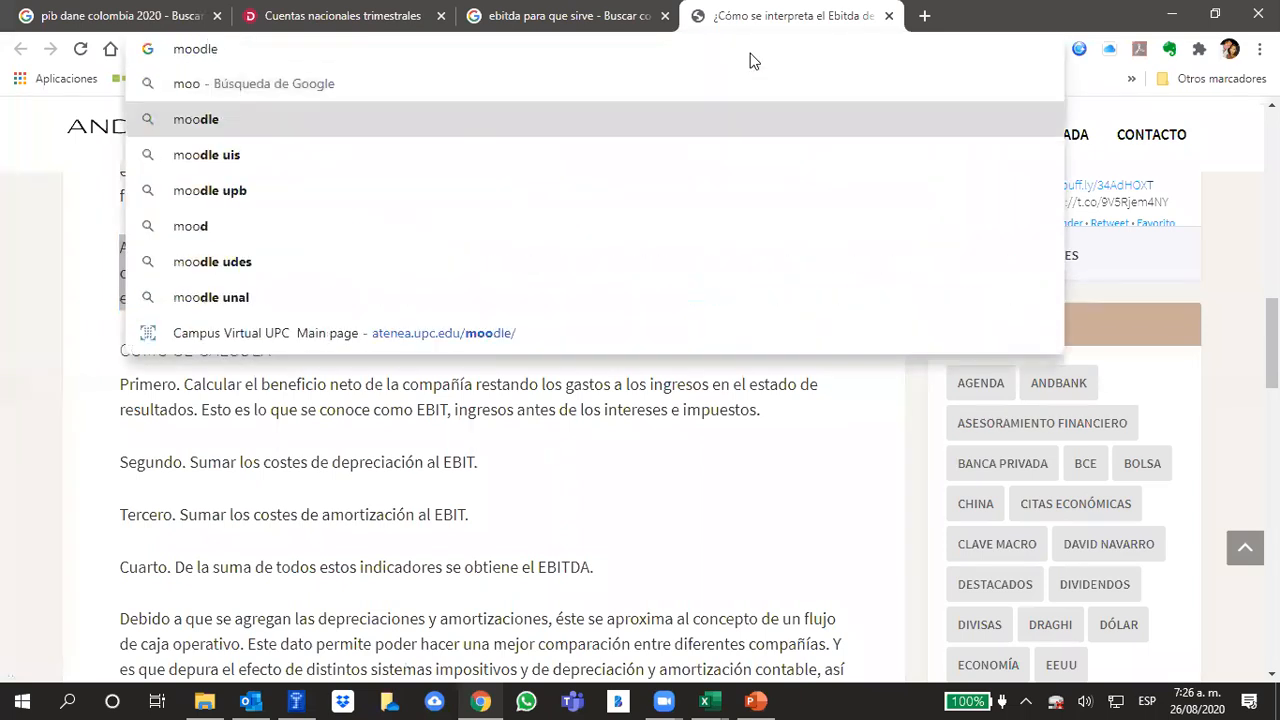
key(BackSpace)
key(BackSpace)
key(BackSpace)
key(BackSpace)
key(BackSpace)
key(BackSpace)
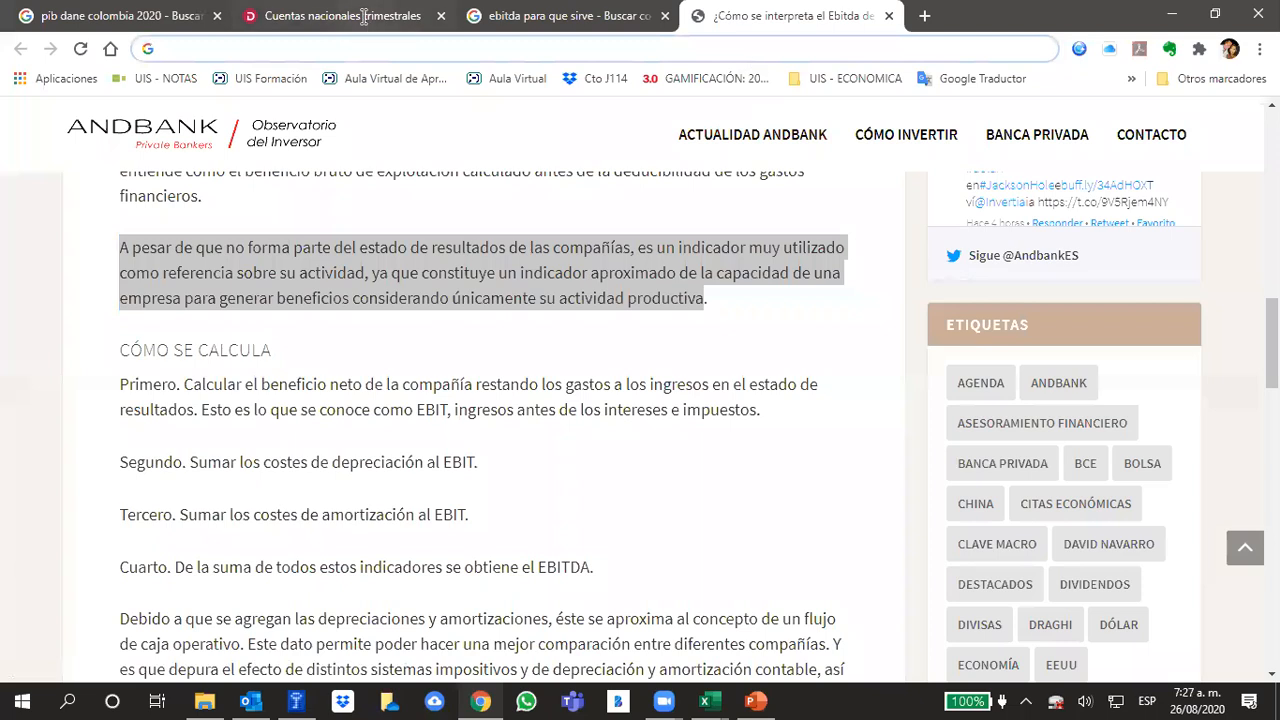
Open the bookmarked Aula Virtual de Aprendizaje site and sign in under Pregrado with the saved credentials
click(428, 80)
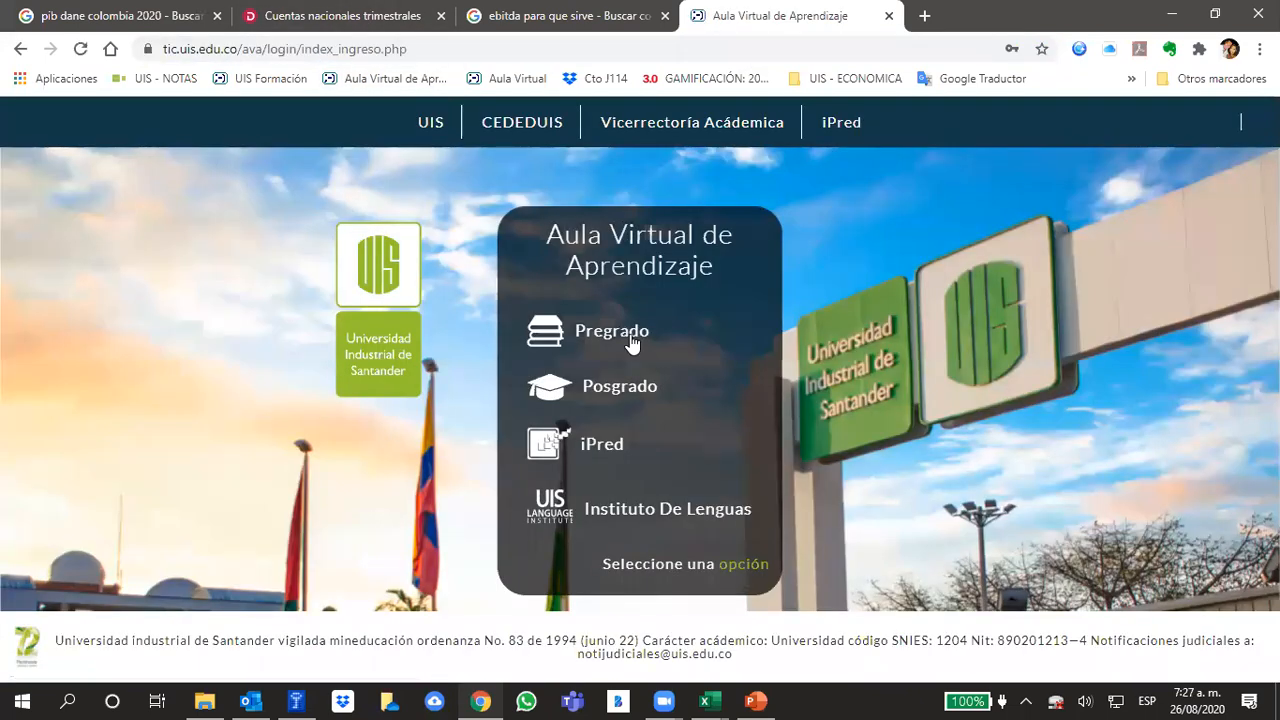
click(632, 340)
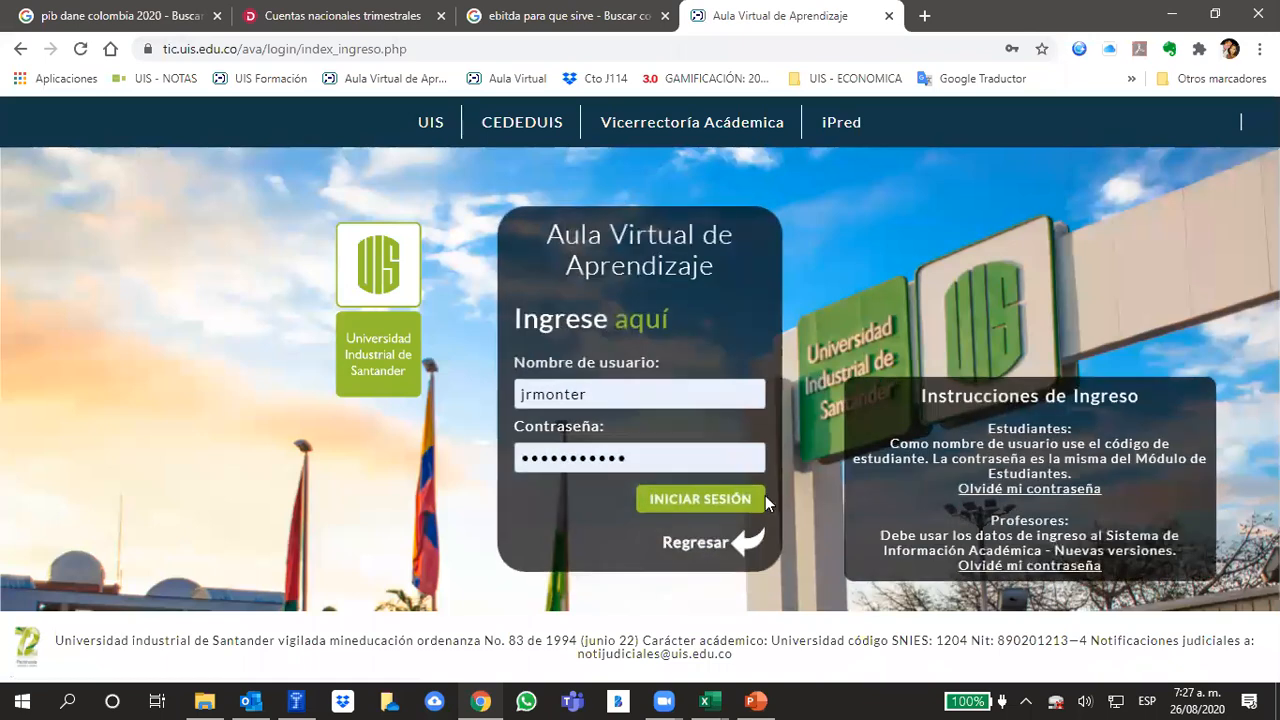
click(757, 508)
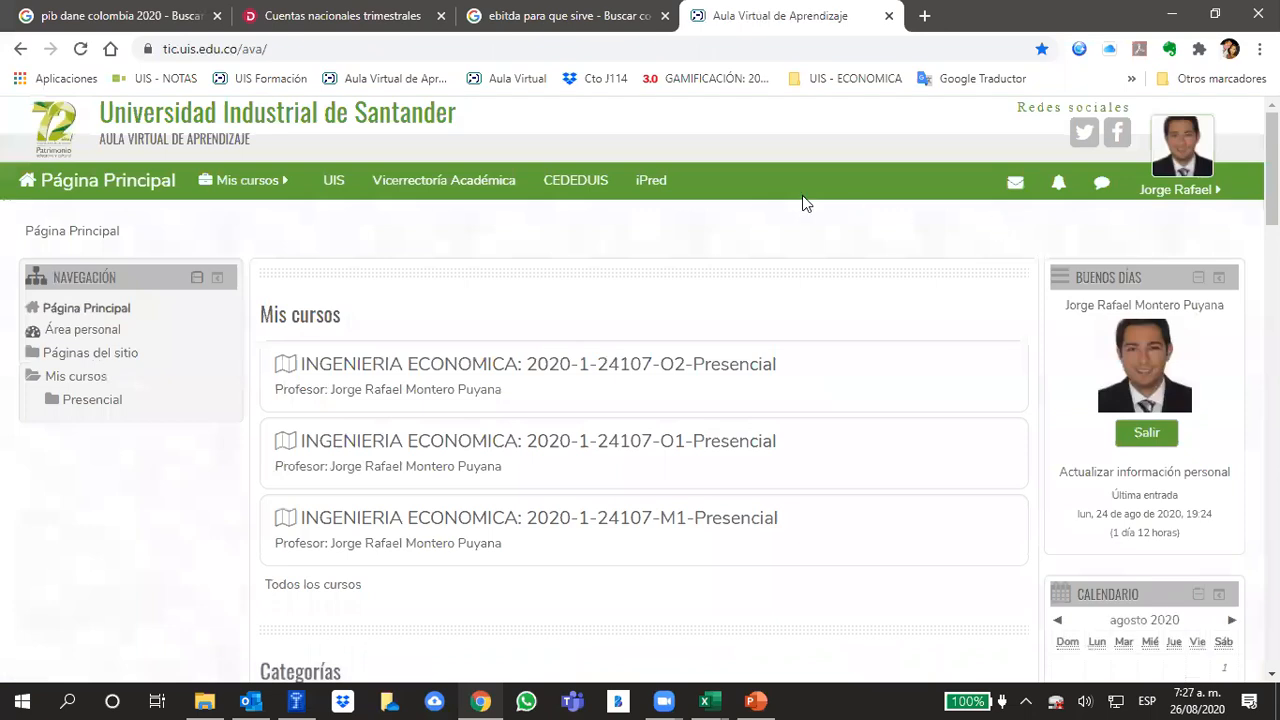
click(678, 366)
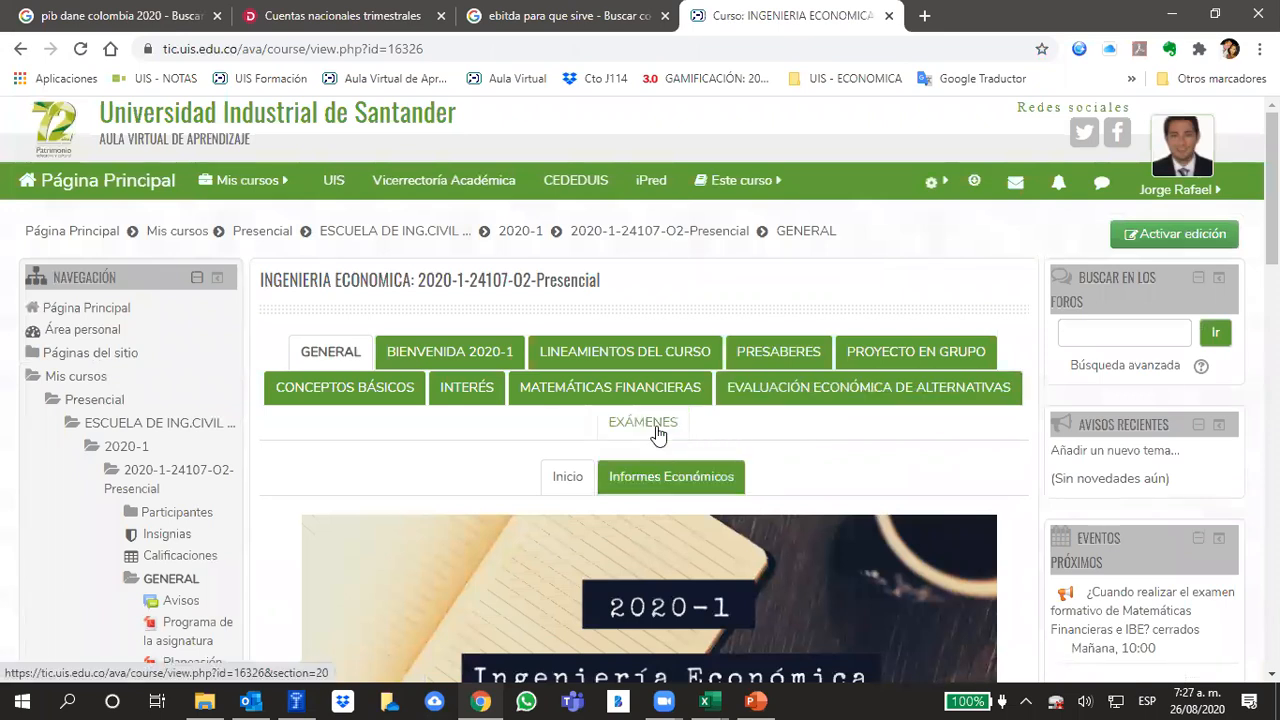
click(658, 433)
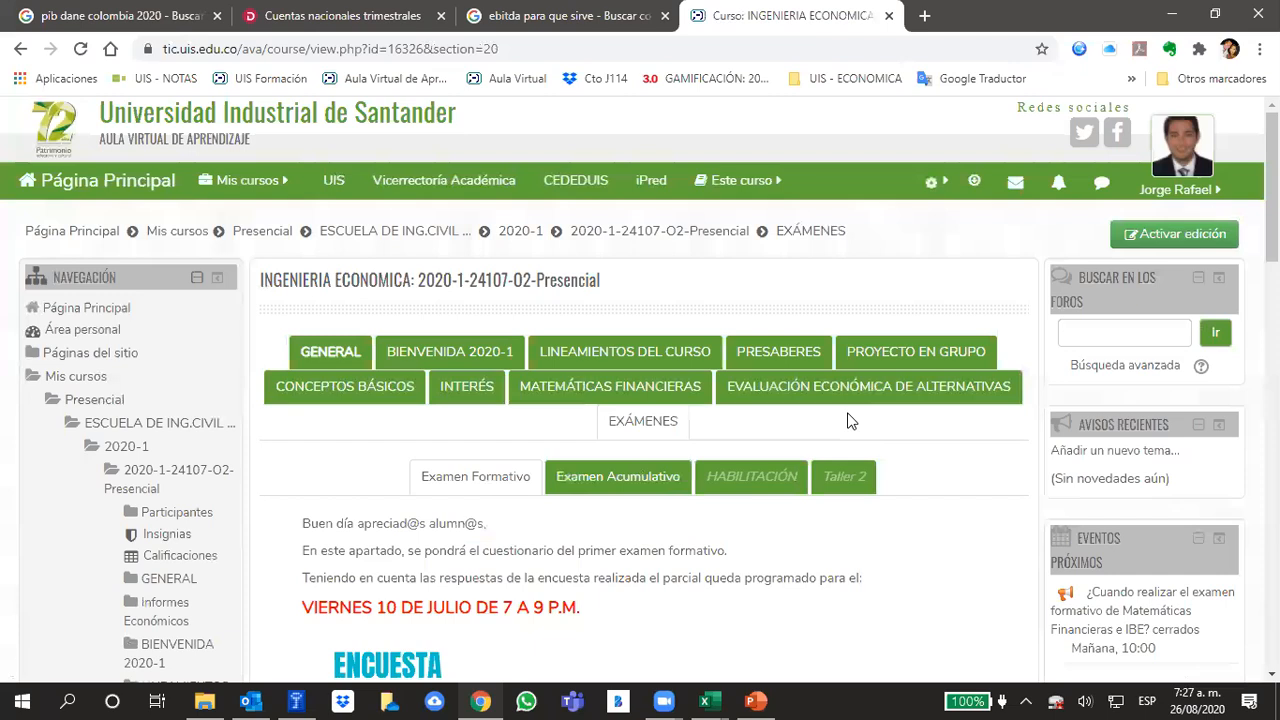
scroll(851, 422, down, 2)
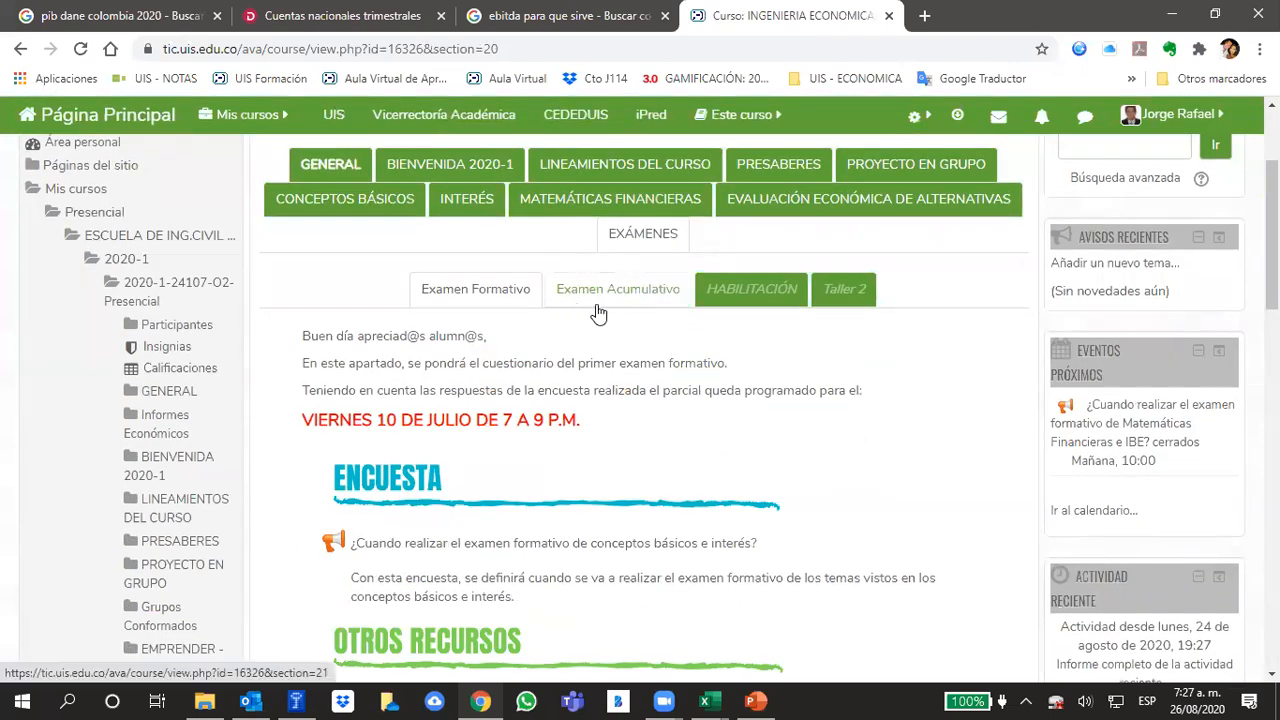
click(640, 296)
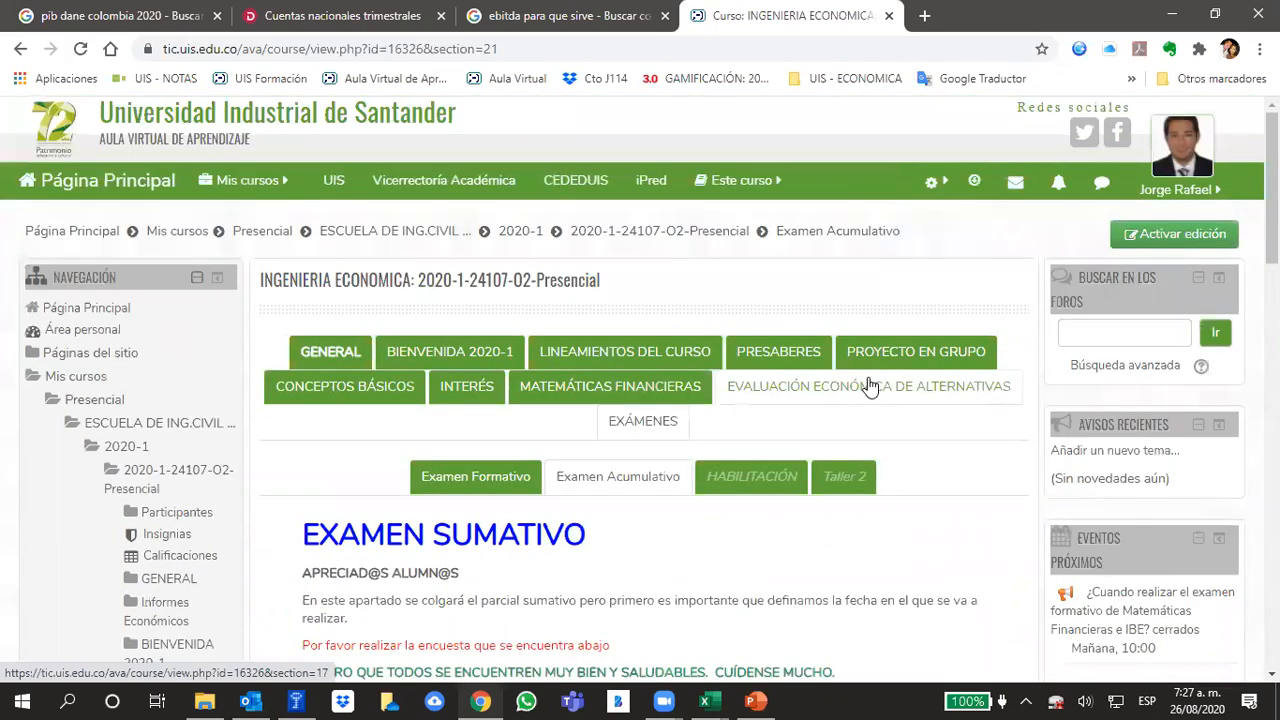
Open the survey on when to hold the Matemáticas Financieras e IBE exam and review its general overview
scroll(868, 384, down, 3)
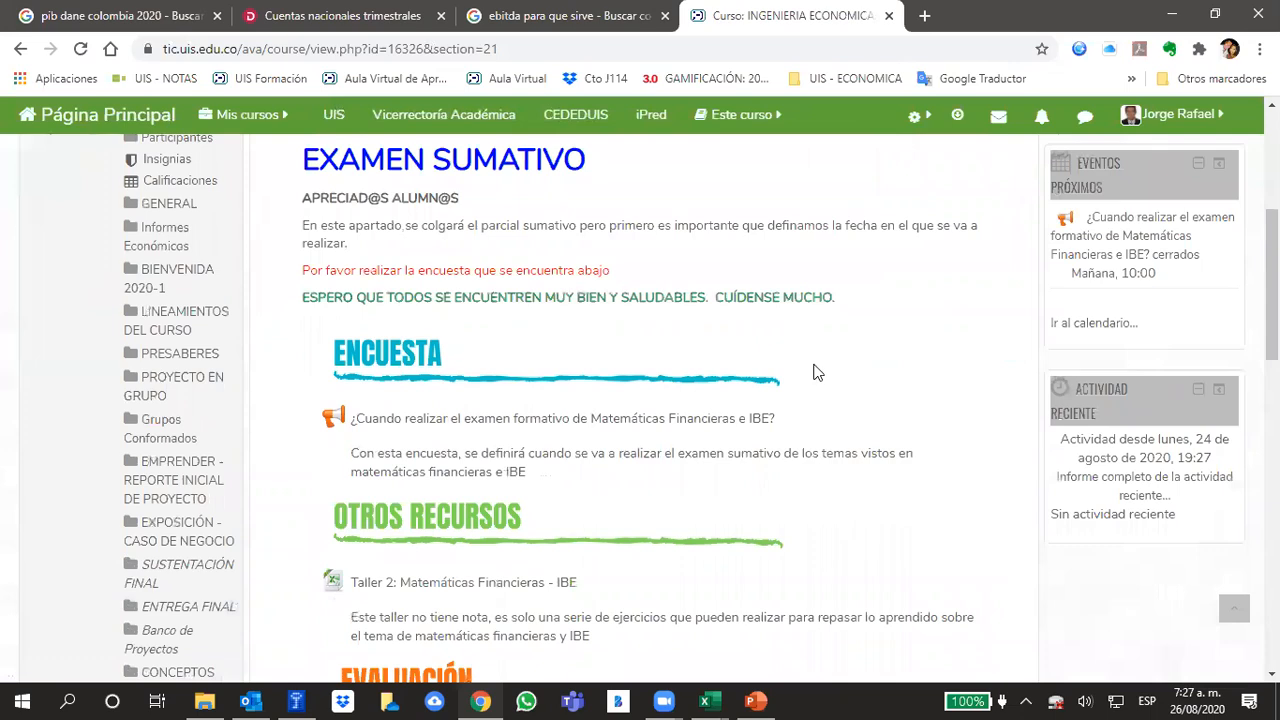
click(658, 420)
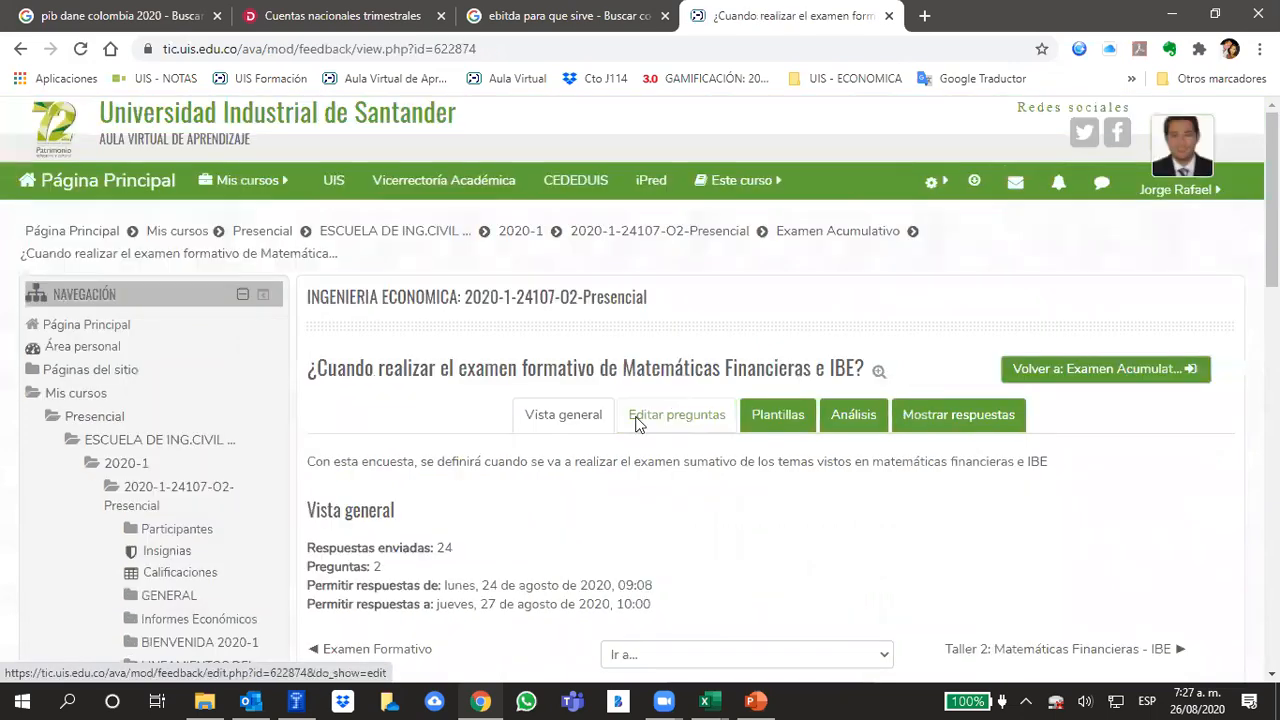
scroll(637, 423, down, 2)
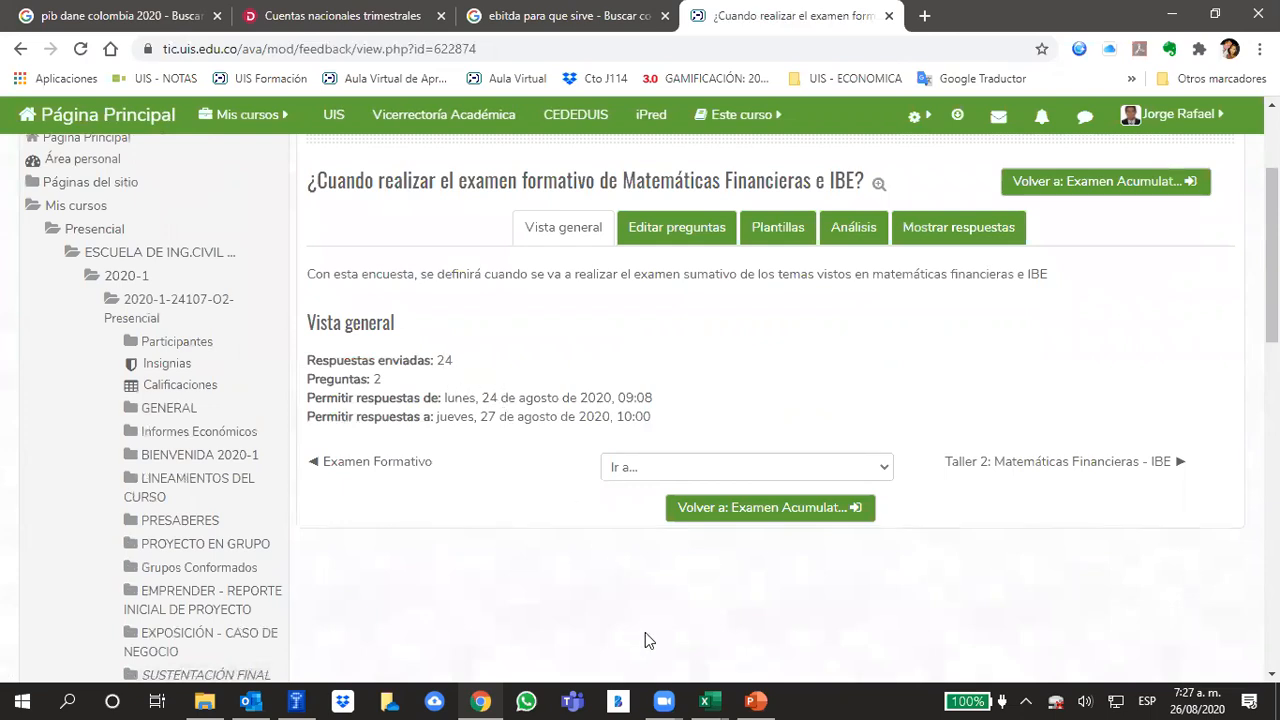
Switch to the Zoom meeting controls
mouse_move(665, 700)
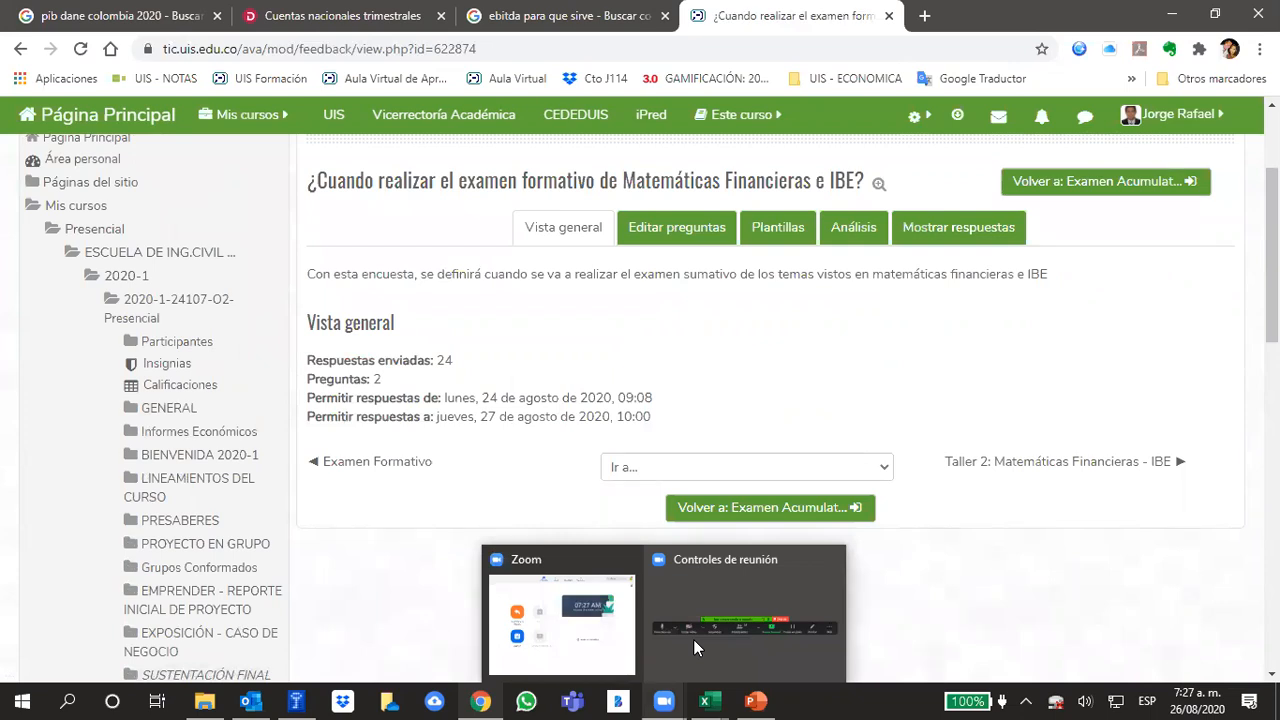
click(694, 640)
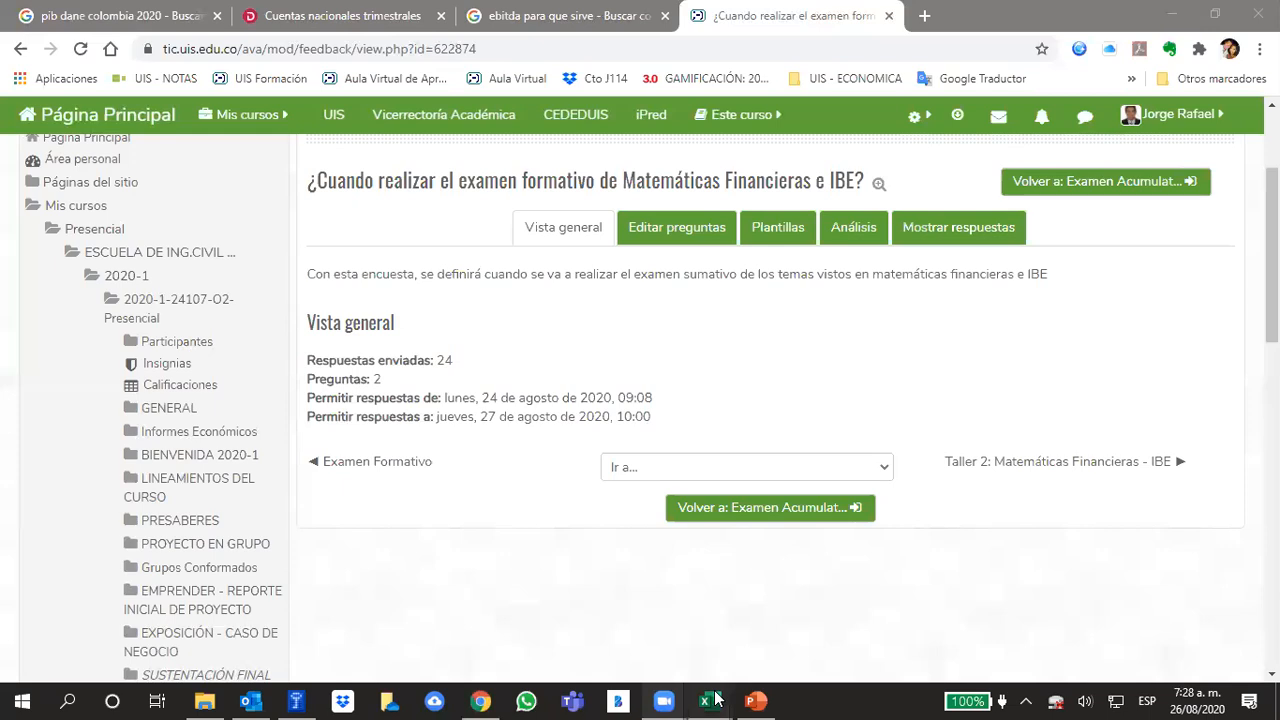
Switch to the Plantillas Análisis Financiero workbook in Excel and review the investment totals and amortization years on the Inversiones sheet
mouse_move(716, 698)
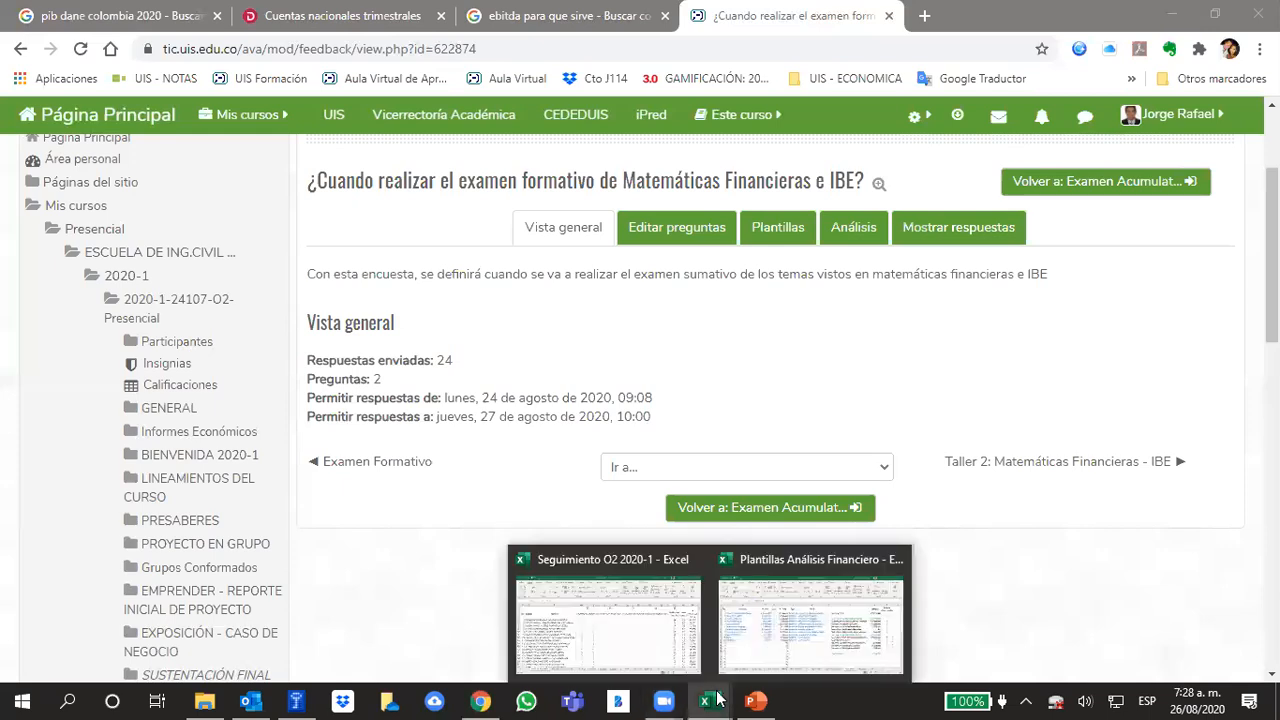
click(785, 652)
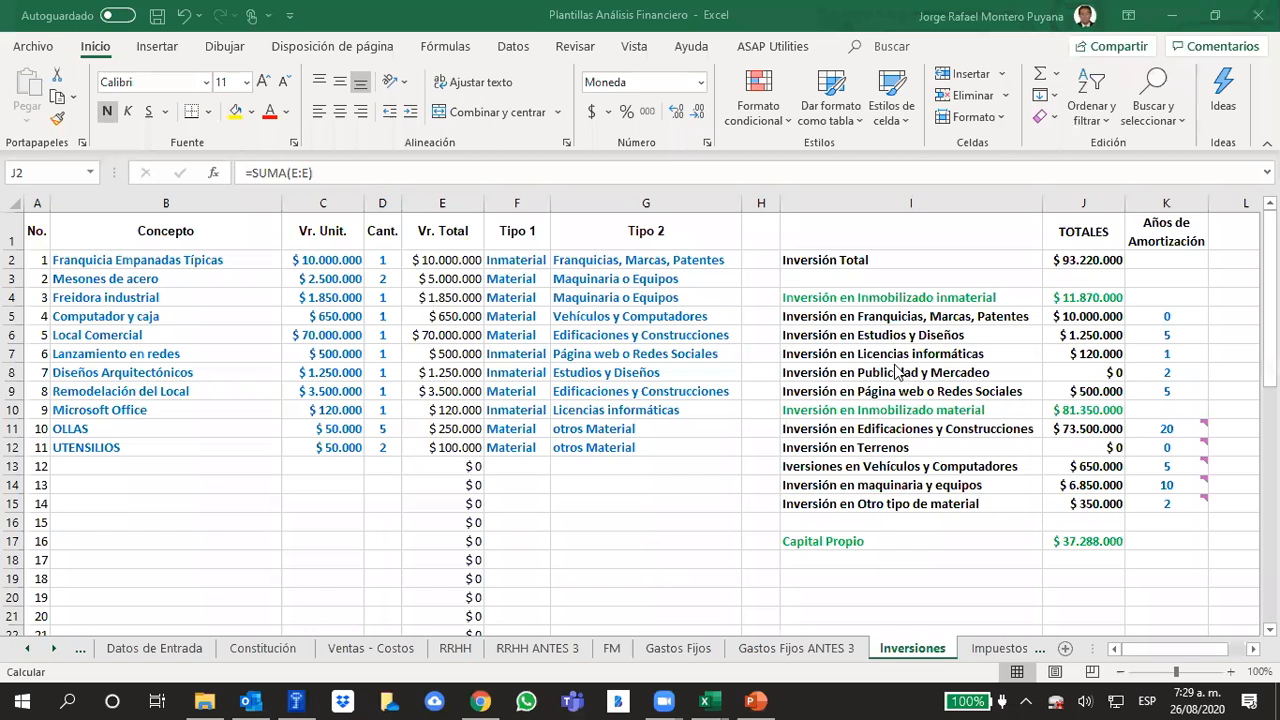
scroll(897, 372, down, 1)
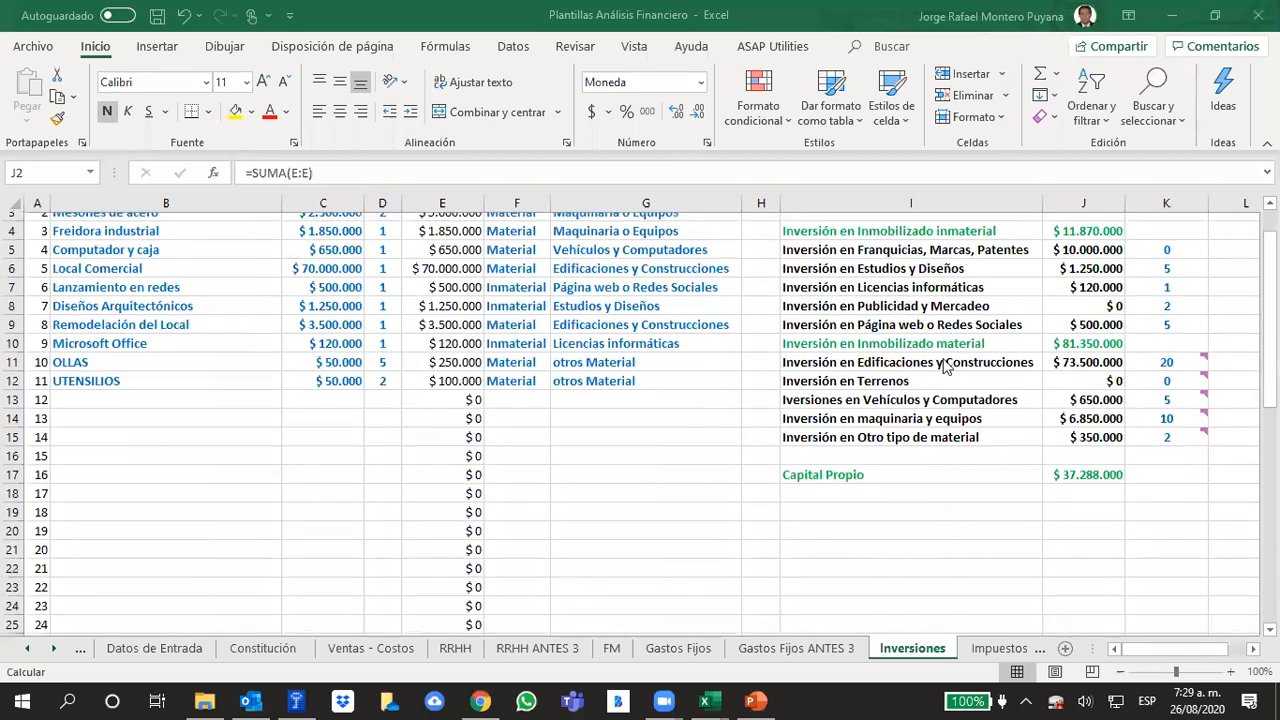
scroll(807, 470, up, 1)
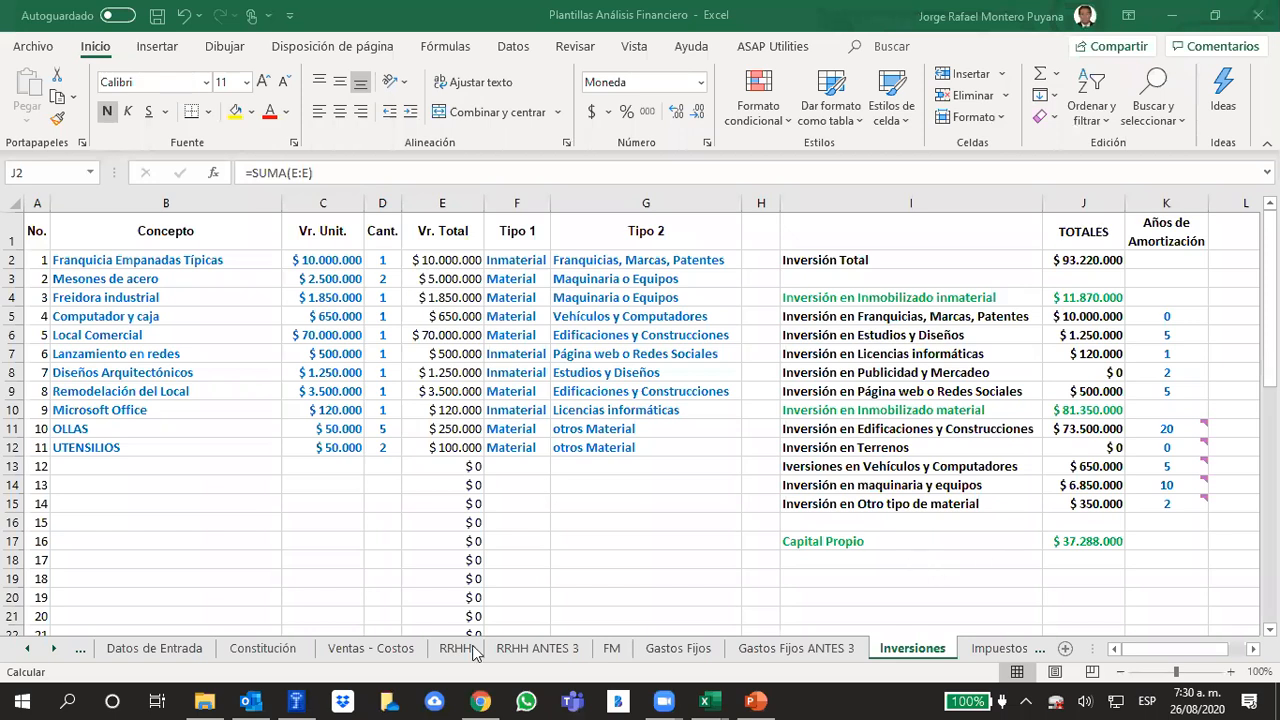
Switch to the UIS - IE - 2019 - 2 CORTE presentation in PowerPoint and look through the remaining EL PLAN FINANCIERO – PASO A PASO slides after slide 240
click(480, 699)
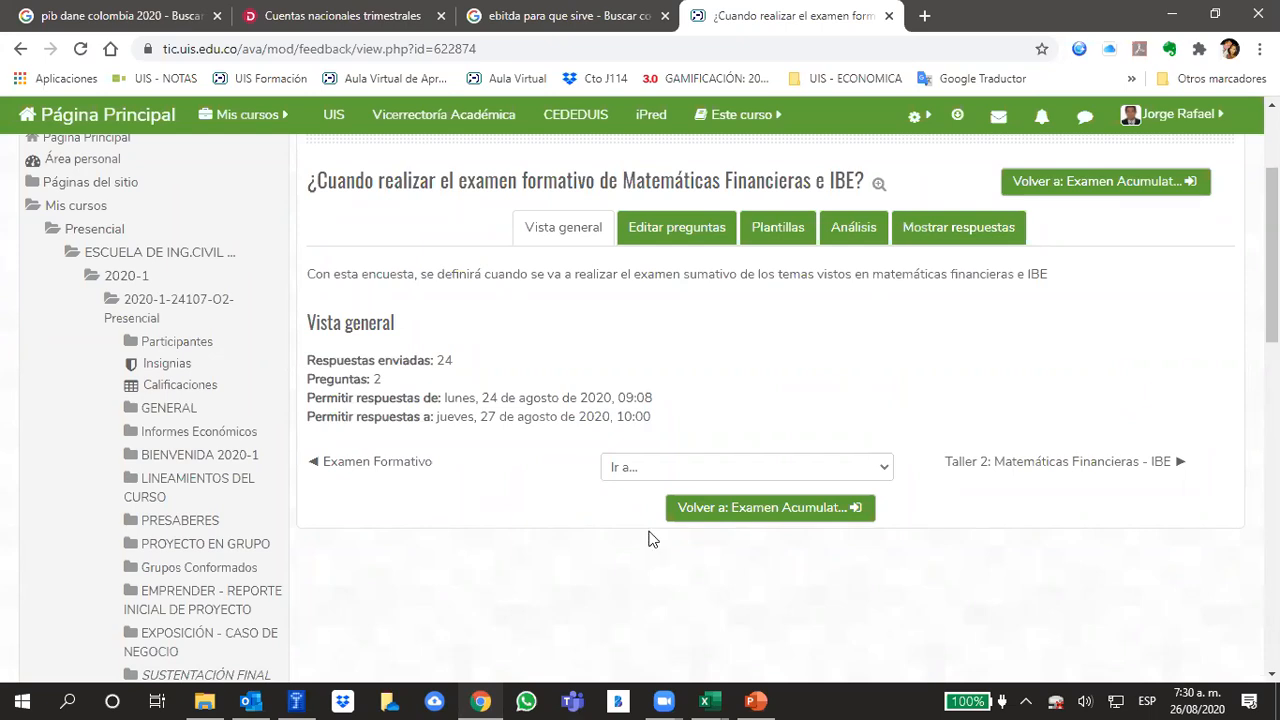
click(771, 697)
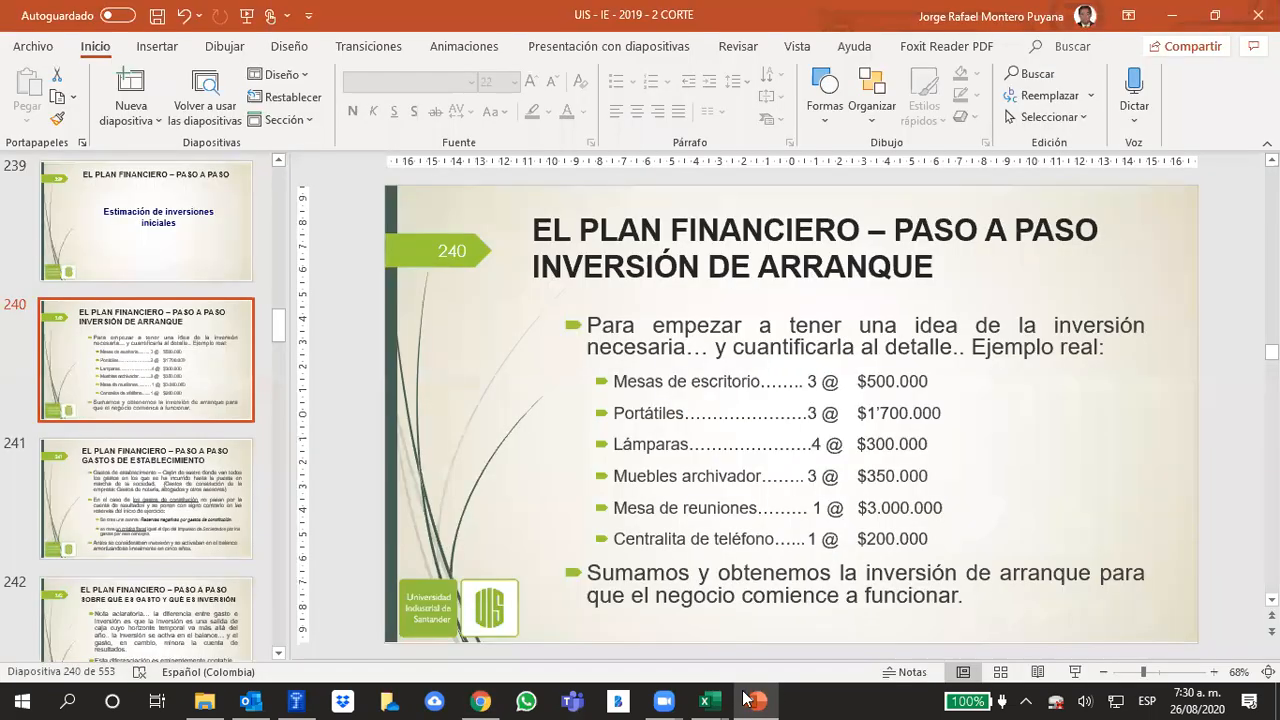
scroll(268, 390, down, 12)
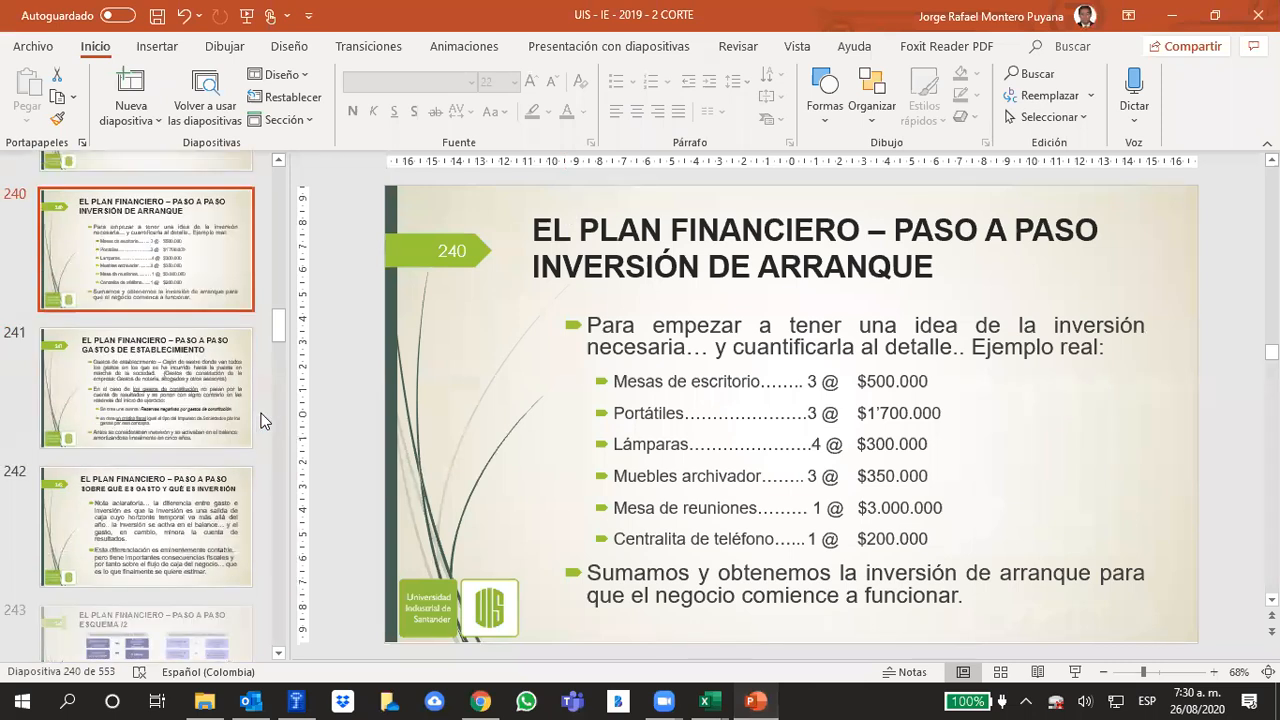
scroll(270, 386, down, 9)
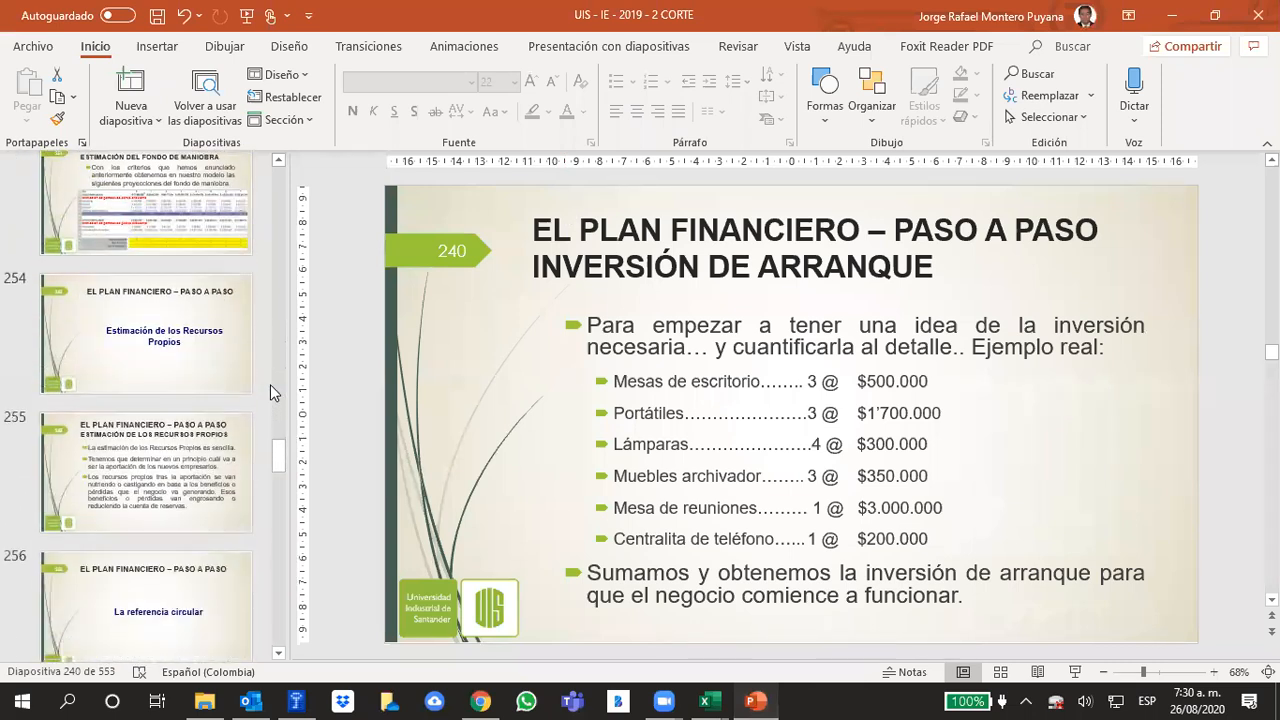
scroll(272, 383, down, 8)
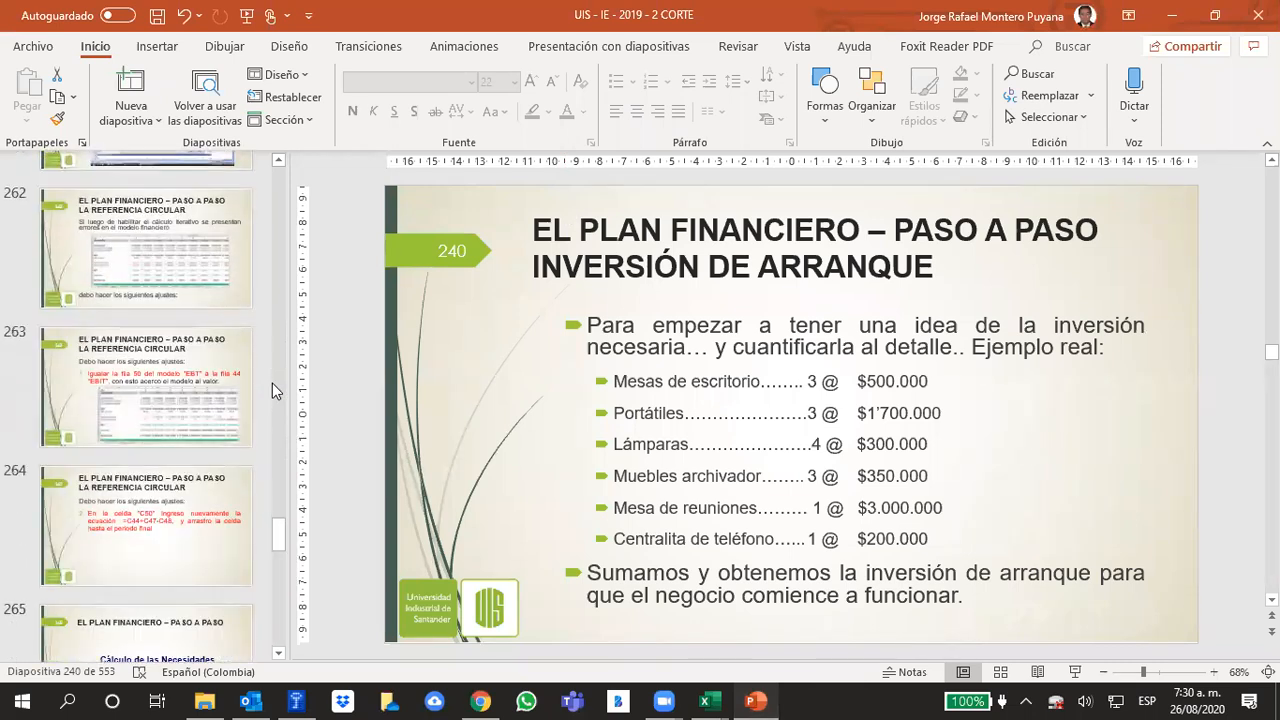
scroll(272, 388, down, 1)
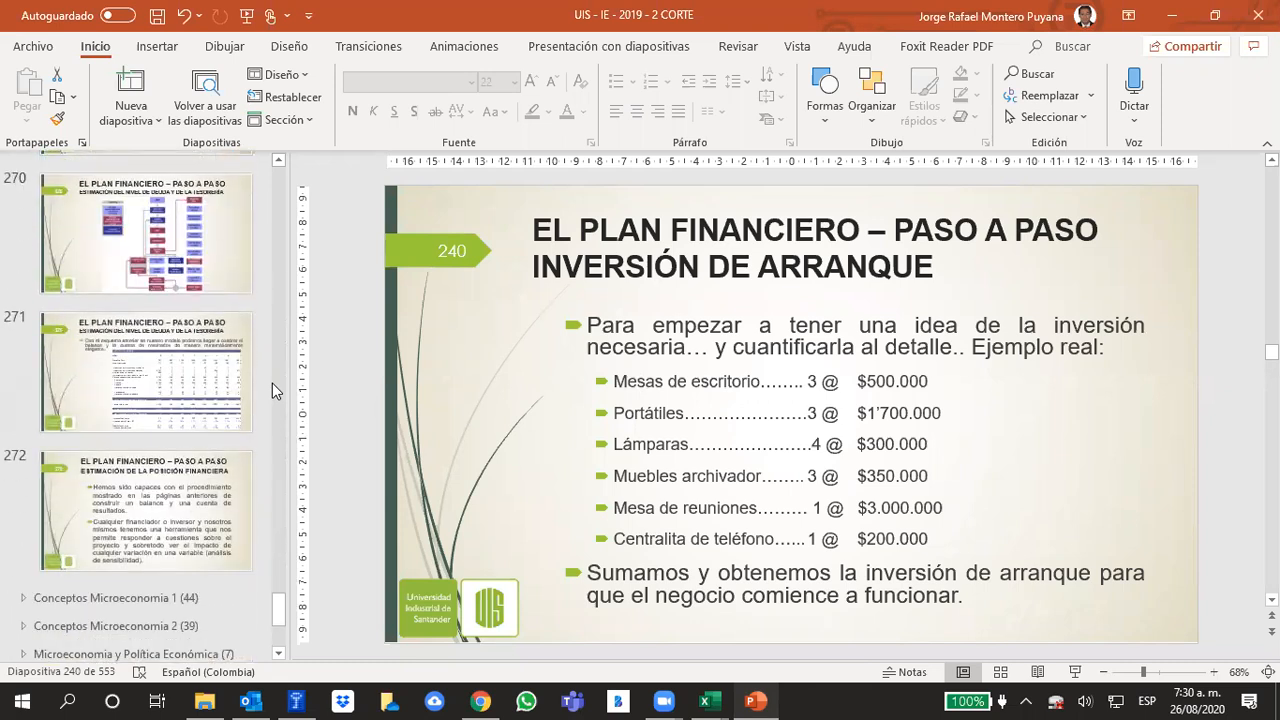
scroll(272, 383, up, 18)
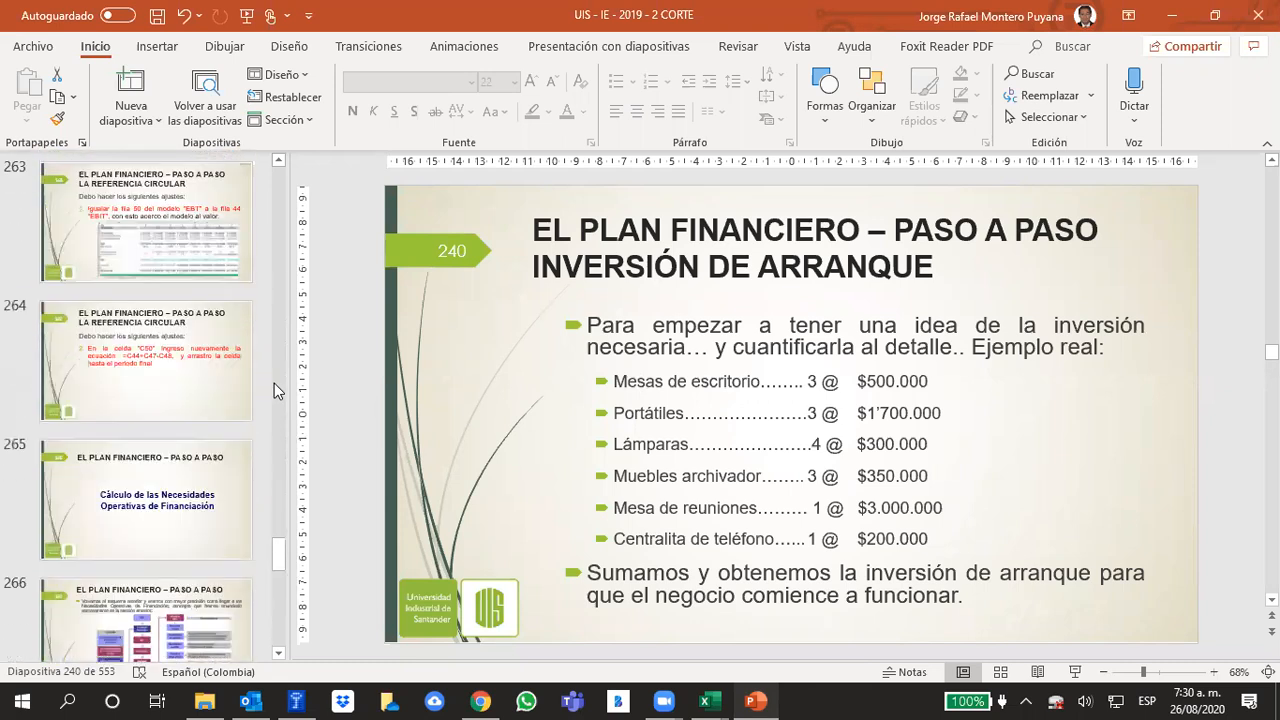
scroll(281, 390, up, 12)
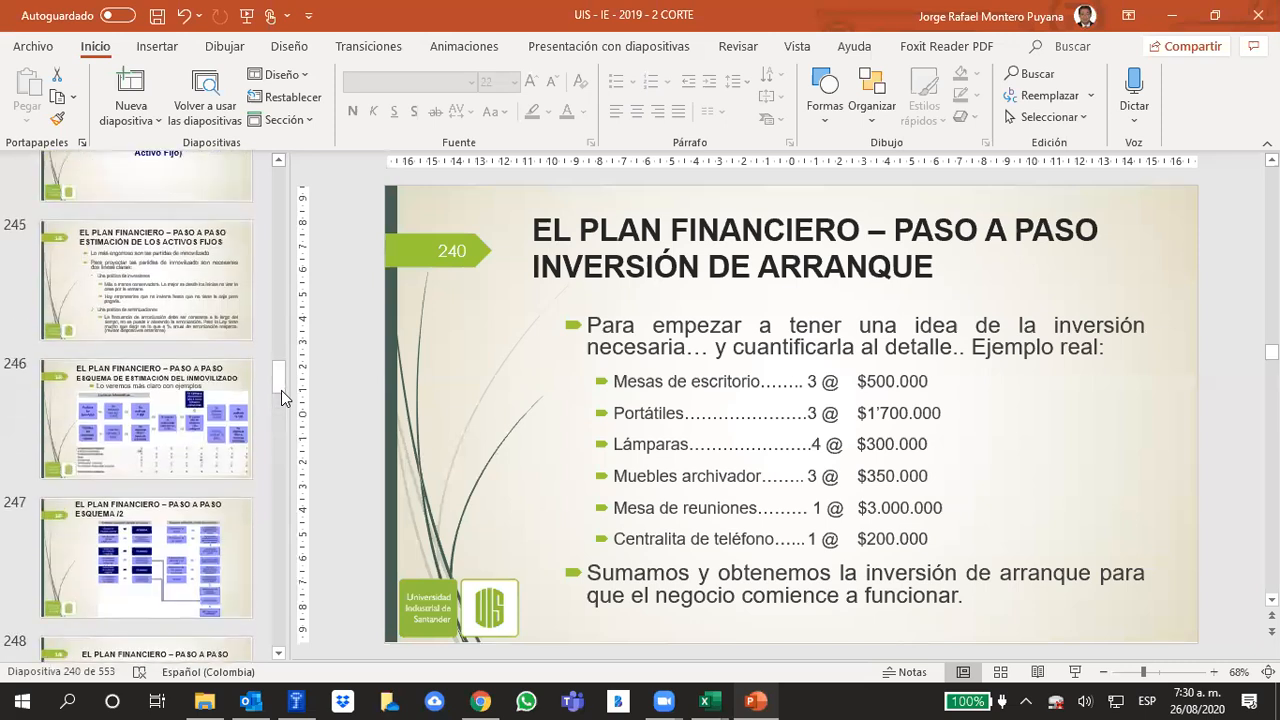
scroll(281, 390, up, 1)
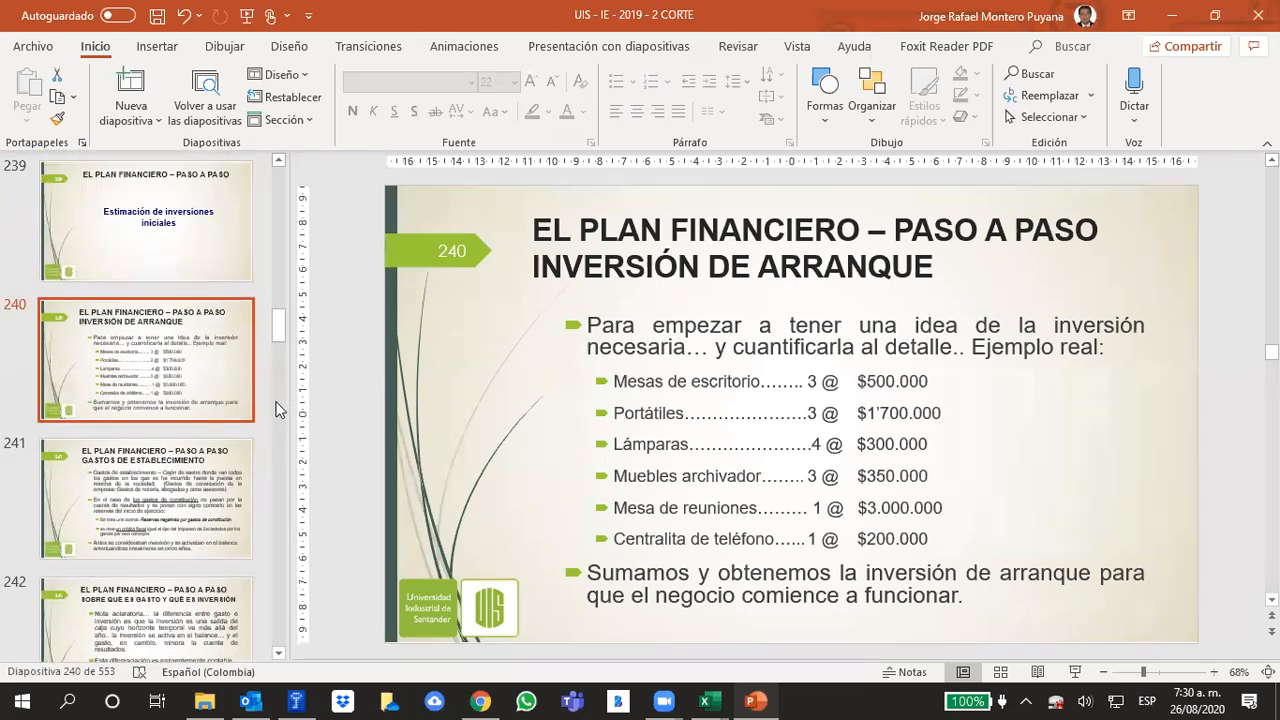
scroll(272, 415, down, 2)
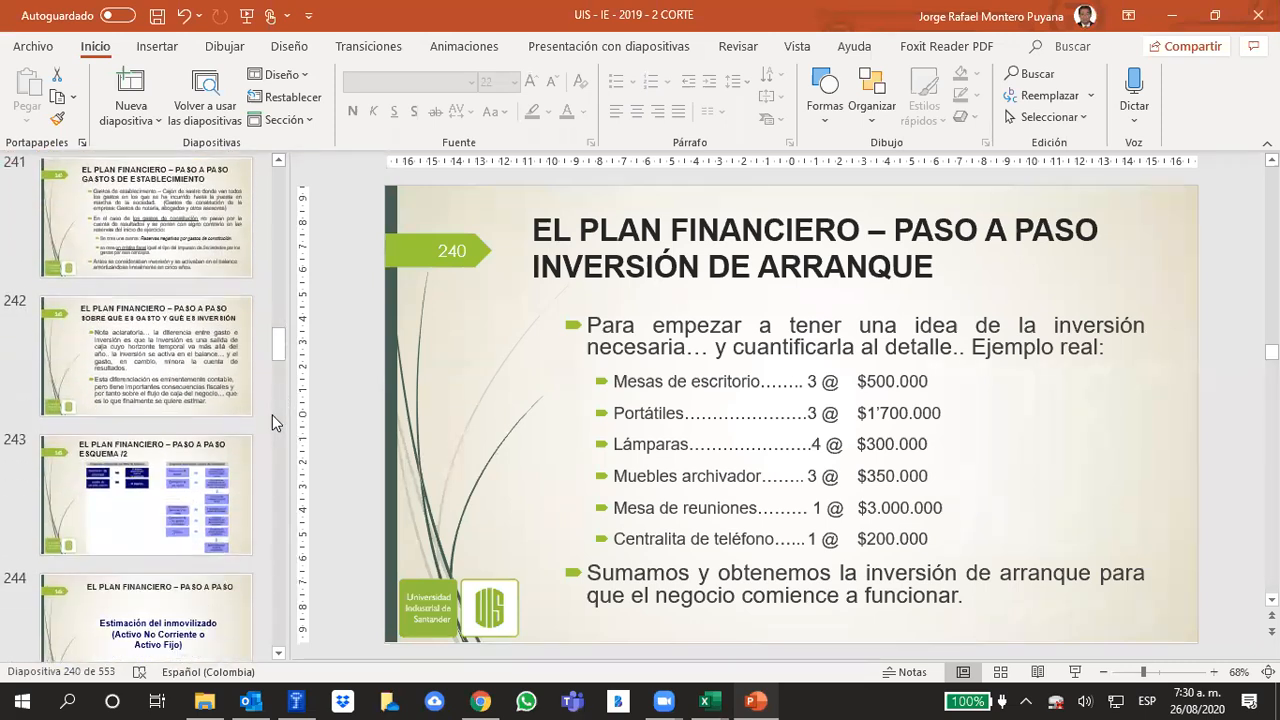
scroll(272, 418, down, 3)
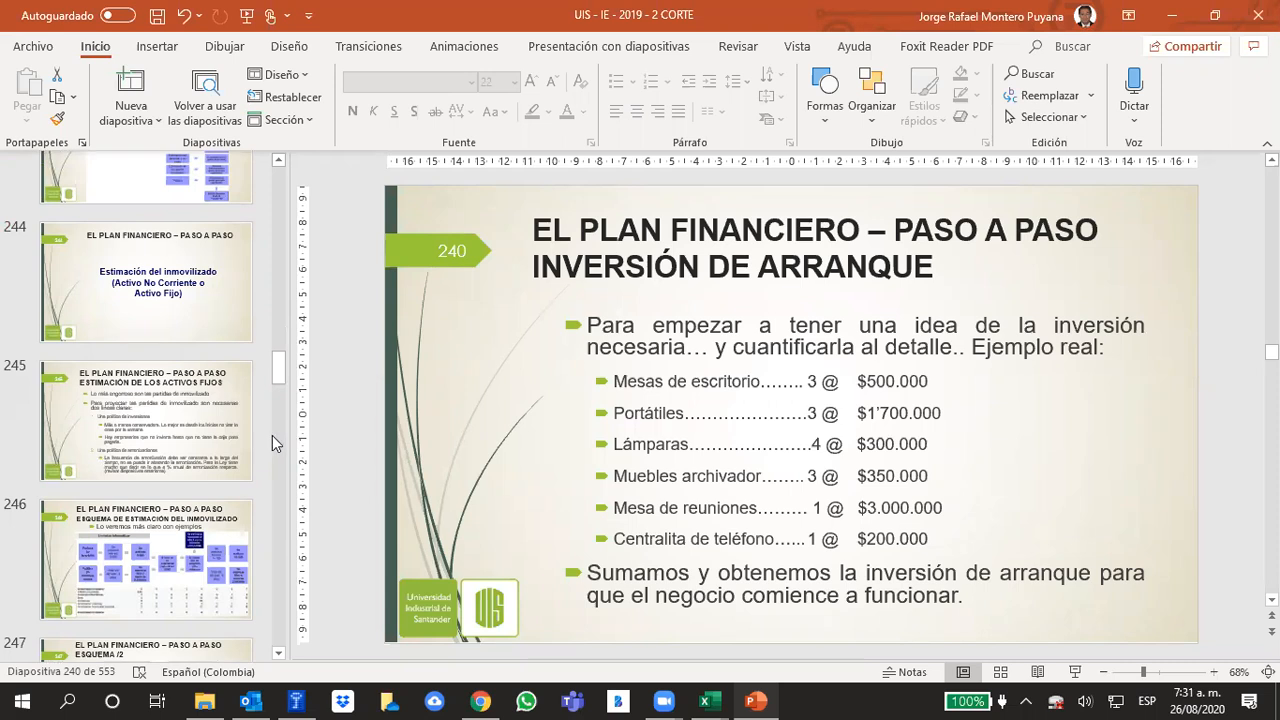
scroll(272, 435, down, 3)
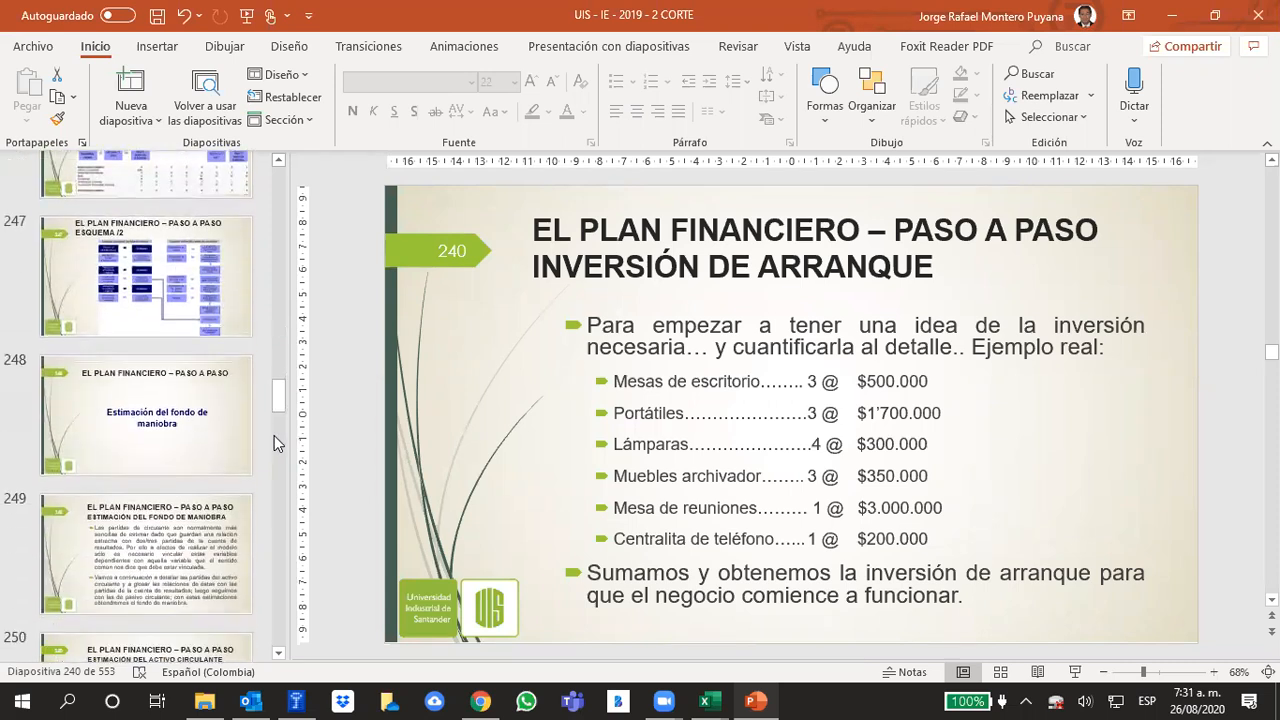
scroll(274, 435, down, 5)
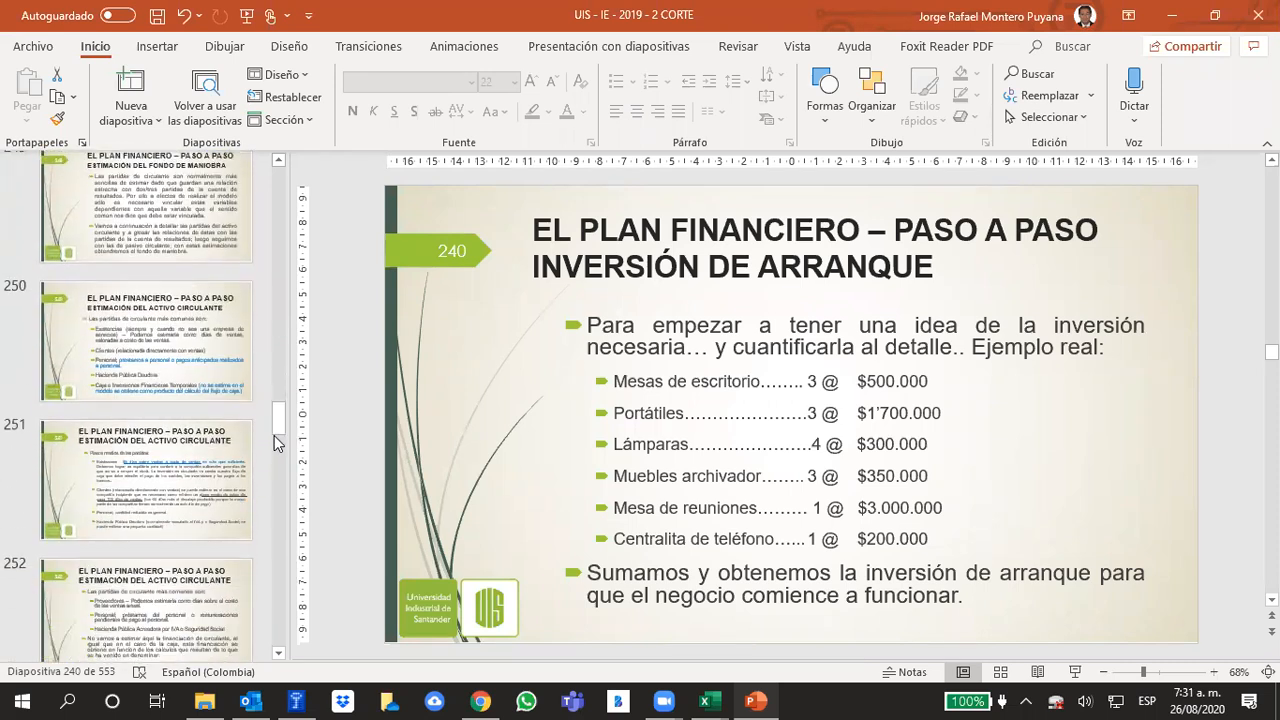
scroll(277, 443, down, 2)
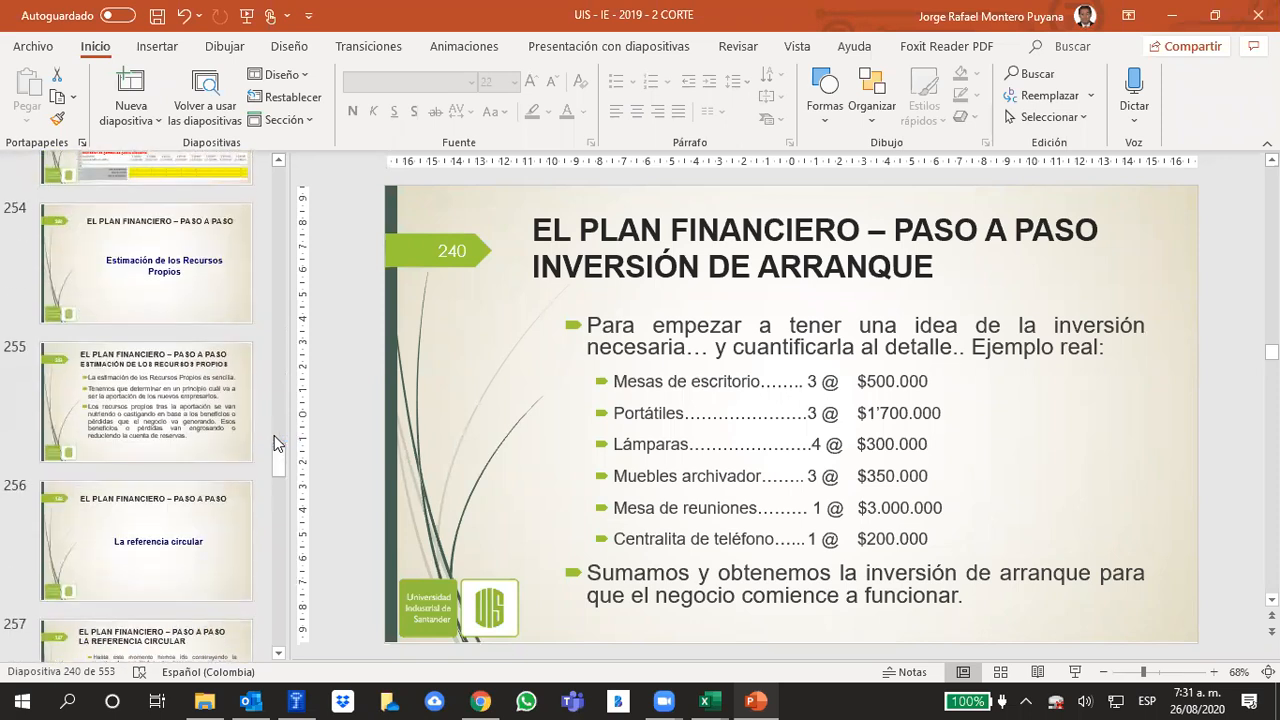
scroll(274, 435, down, 11)
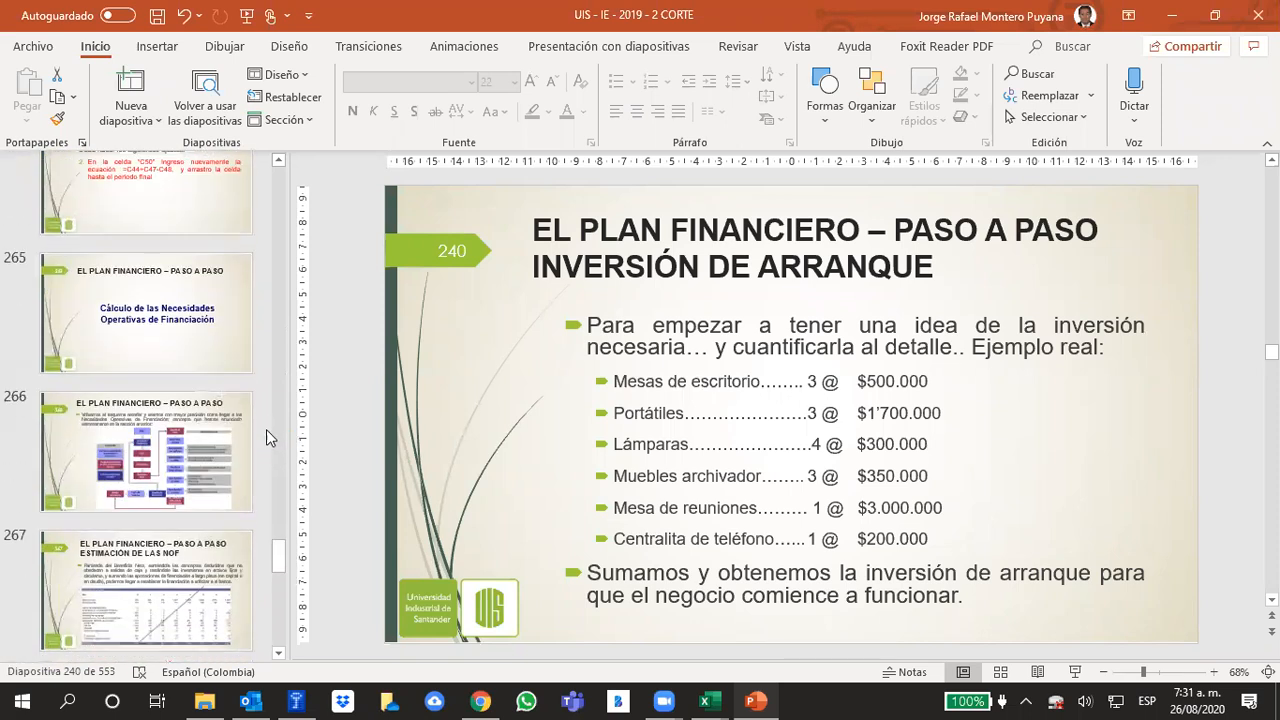
scroll(264, 433, down, 3)
scroll(266, 385, down, 3)
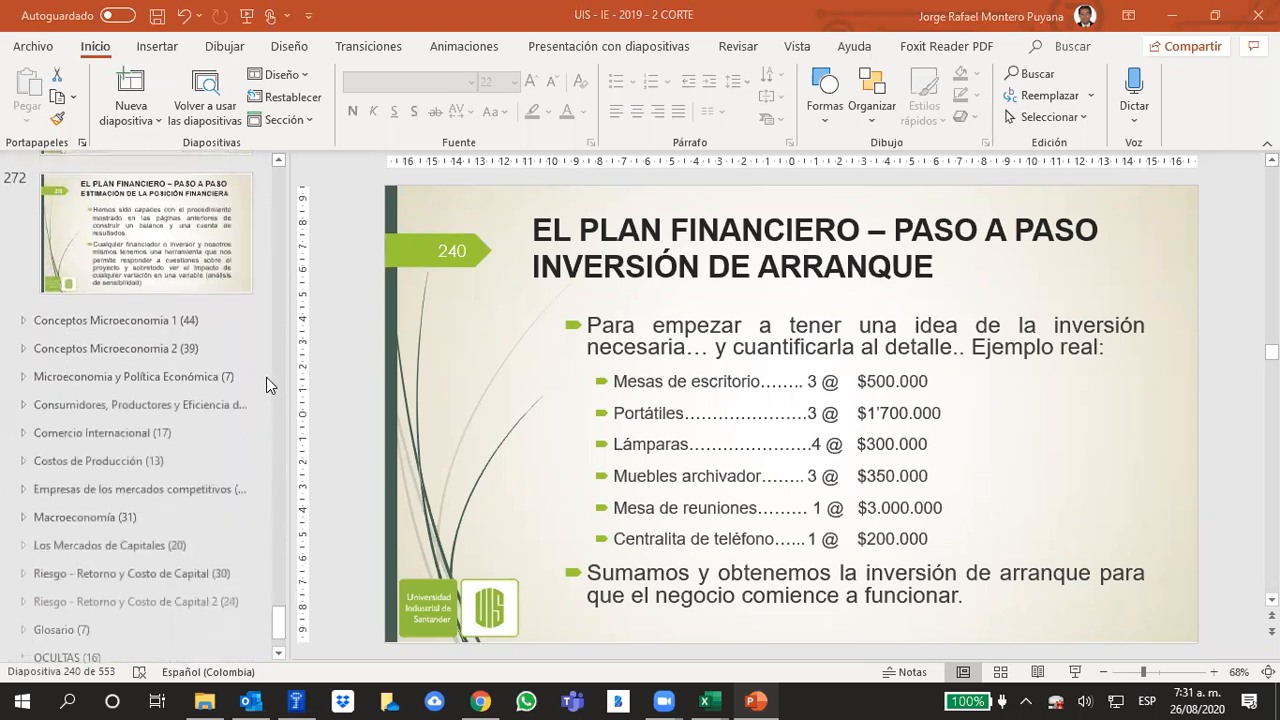
scroll(266, 385, up, 3)
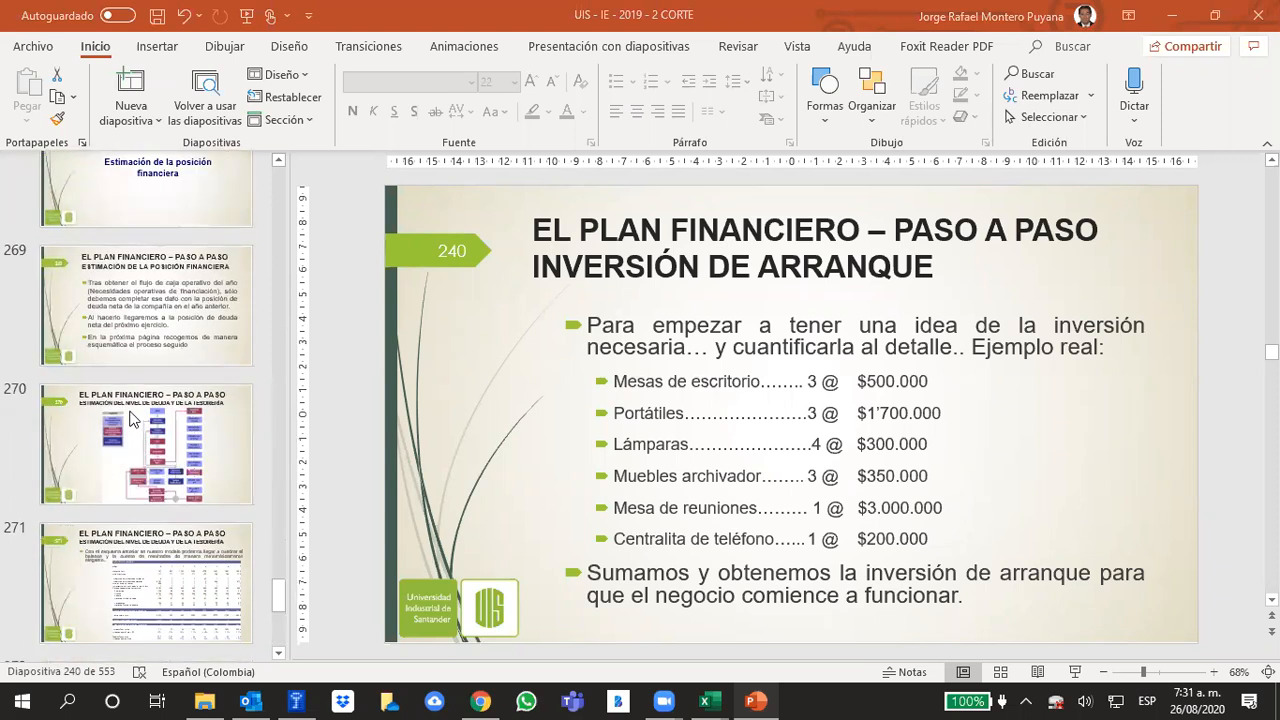
scroll(130, 418, up, 12)
scroll(200, 410, up, 7)
scroll(207, 387, down, 2)
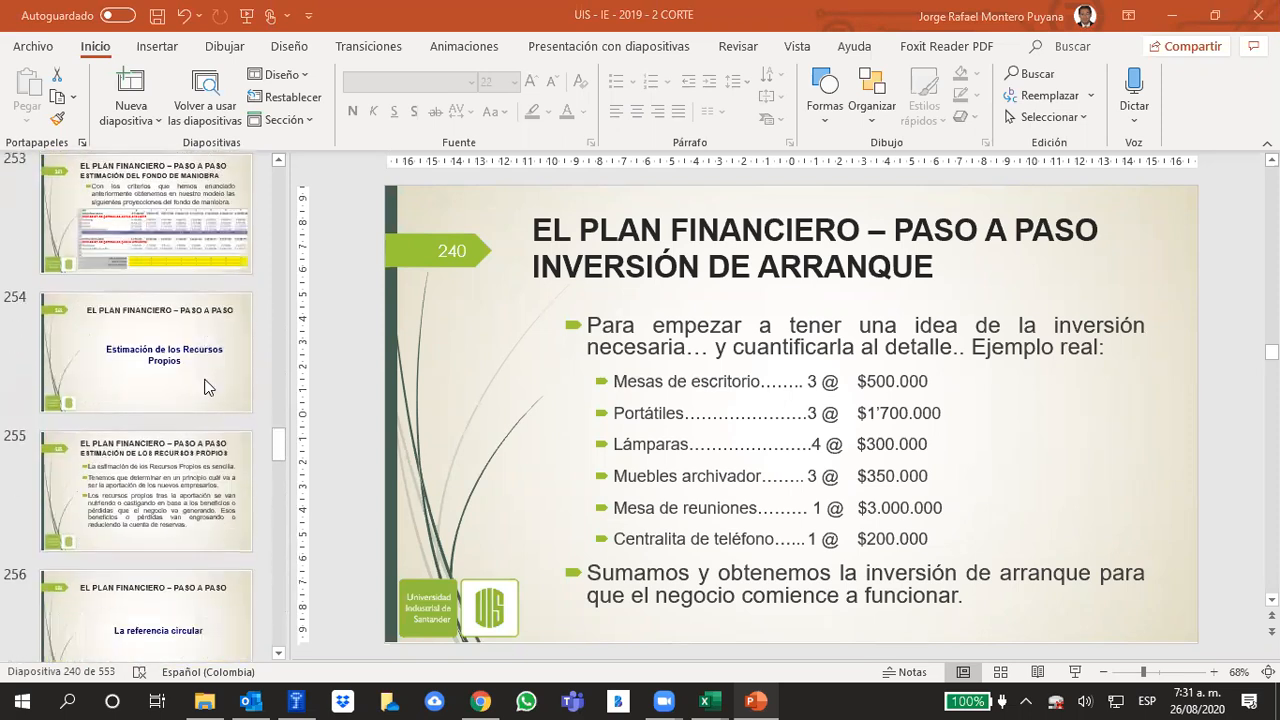
Switch to the virtual classroom in Chrome and return from the exam survey to the Examen Acumulativo section
click(481, 701)
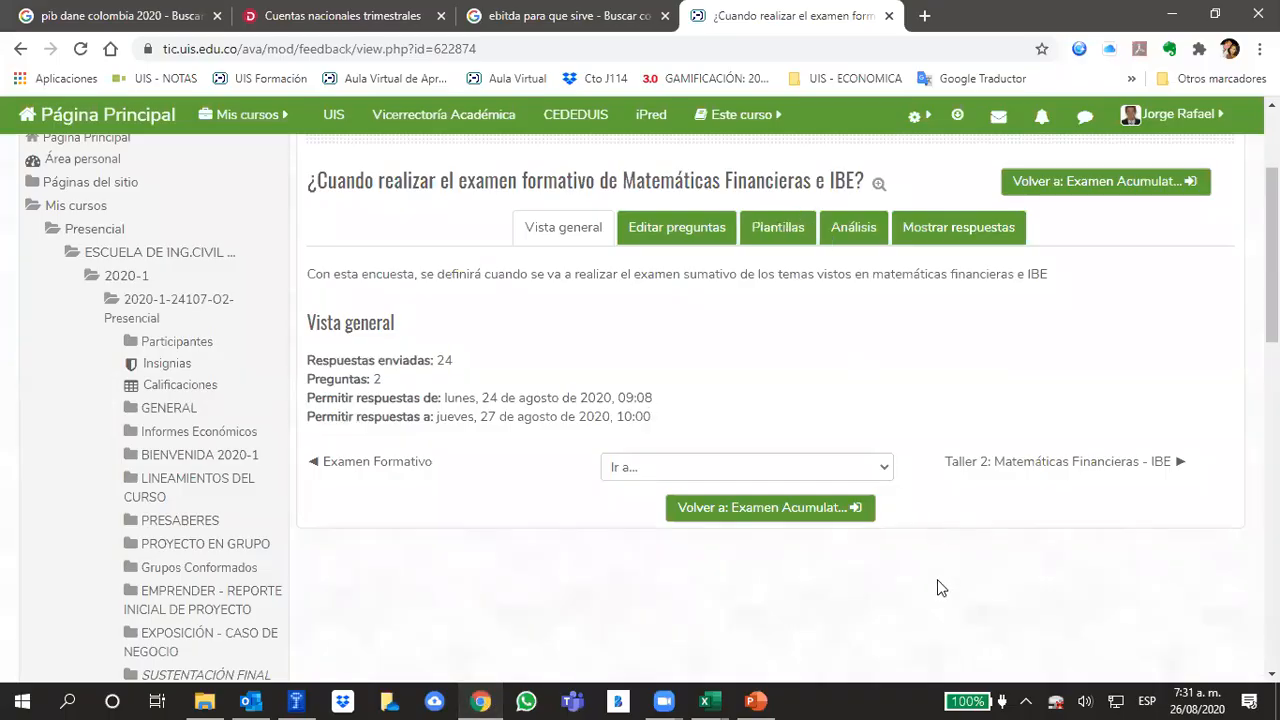
scroll(950, 570, down, 1)
click(823, 424)
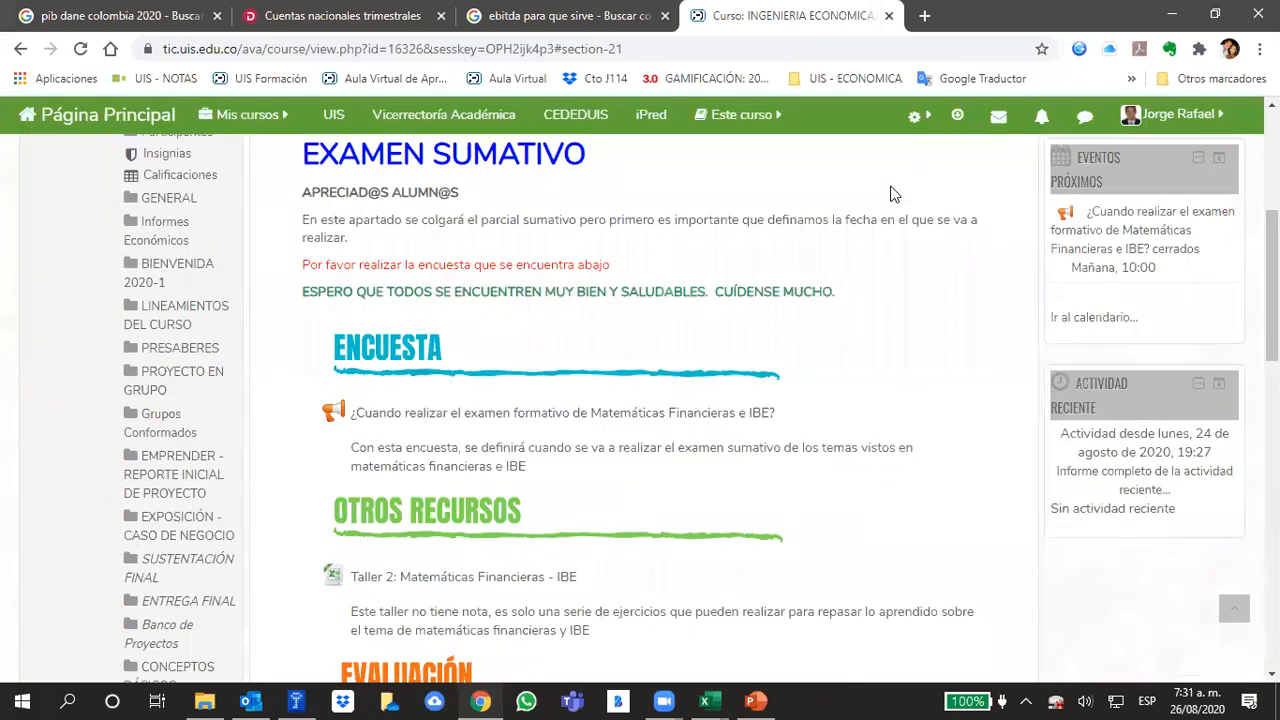
scroll(900, 270, up, 3)
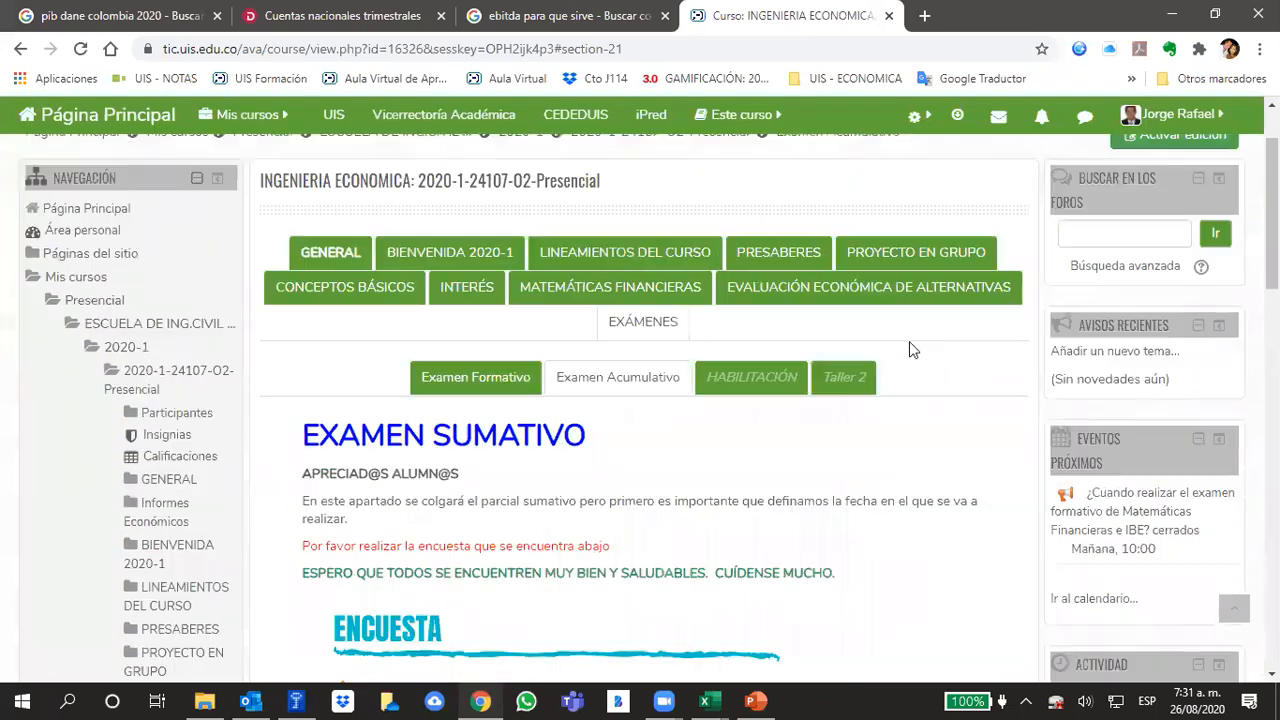
Open Modelo Económico within EVALUACIÓN ECONÓMICA DE ALTERNATIVAS and review its list of class videos on the financial model
click(910, 262)
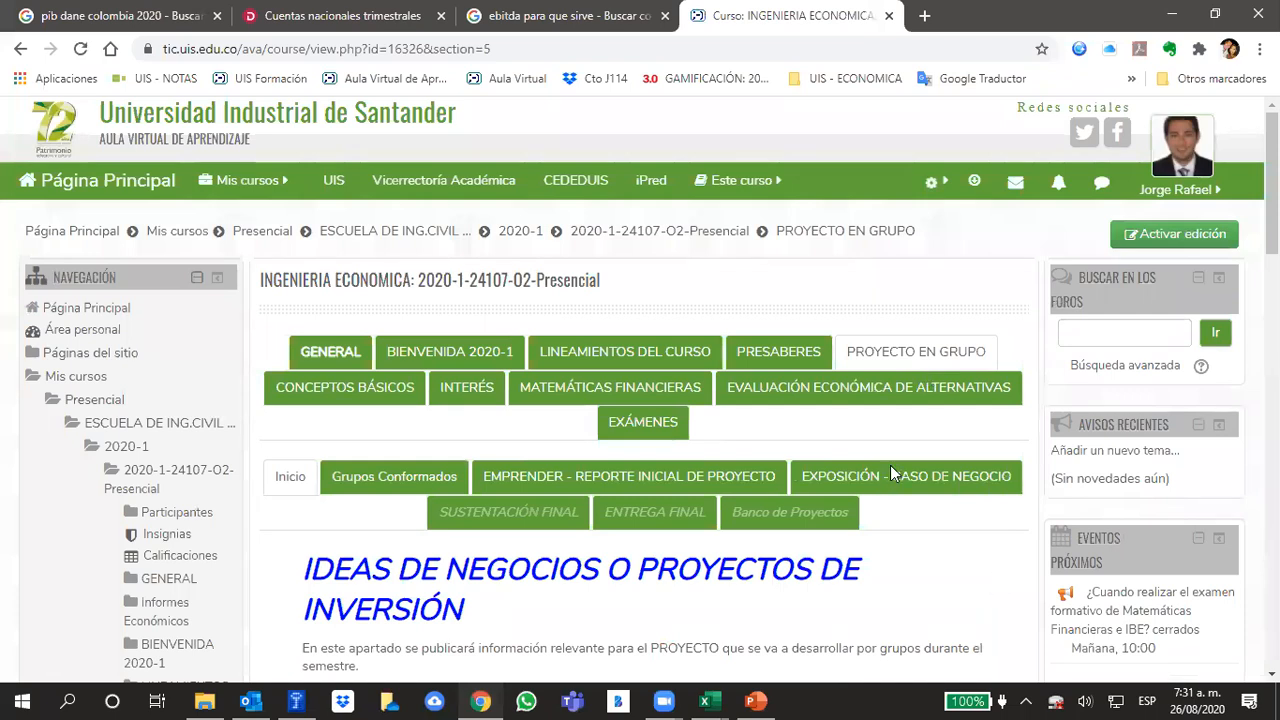
click(810, 400)
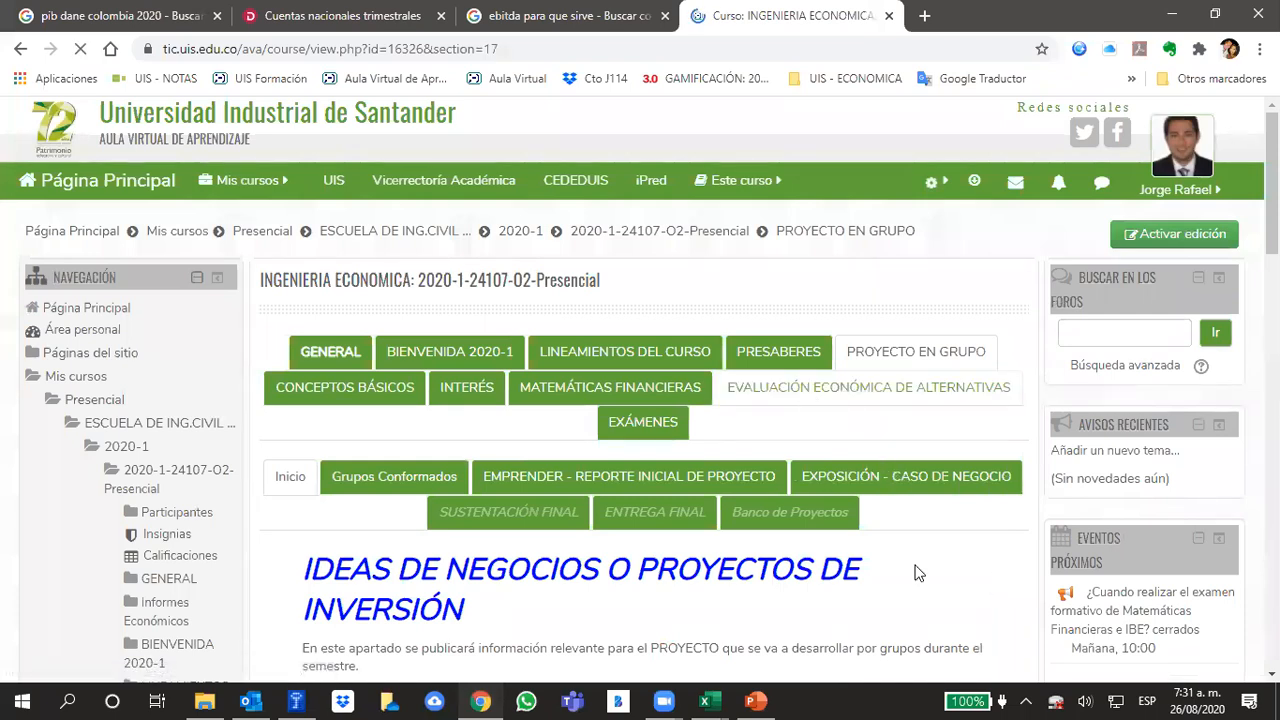
click(785, 500)
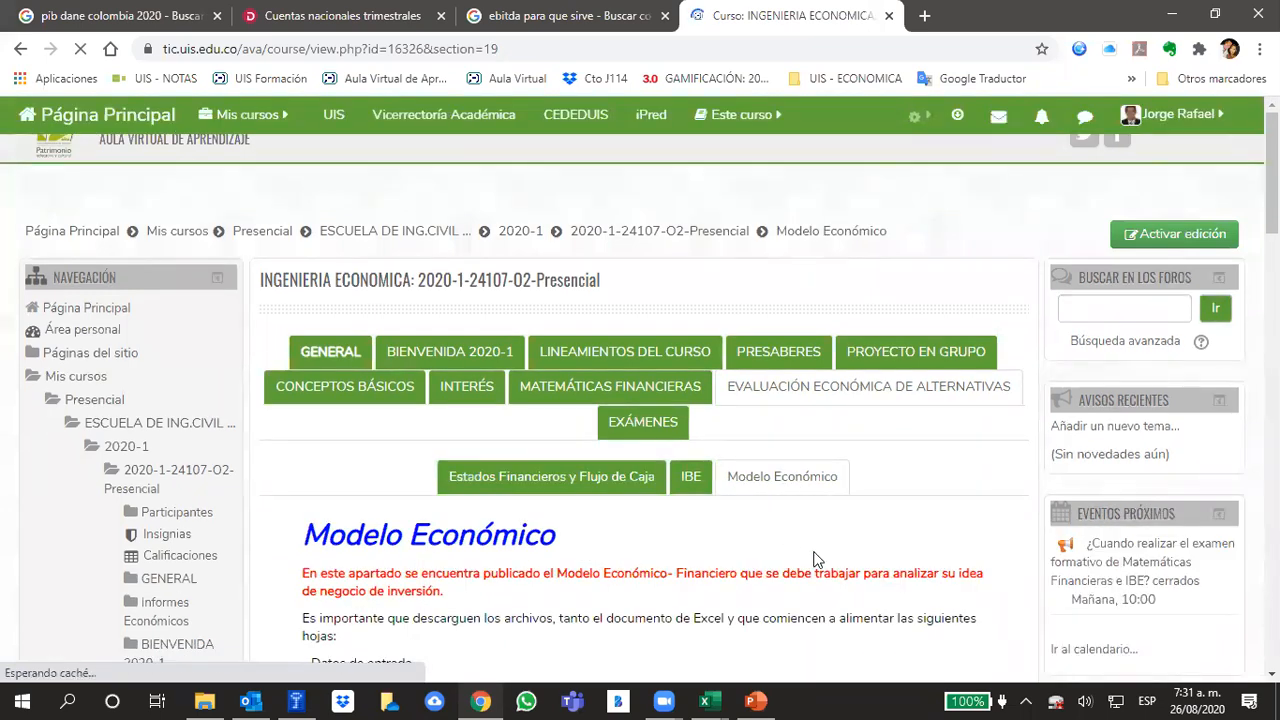
scroll(690, 455, down, 2)
scroll(696, 457, down, 9)
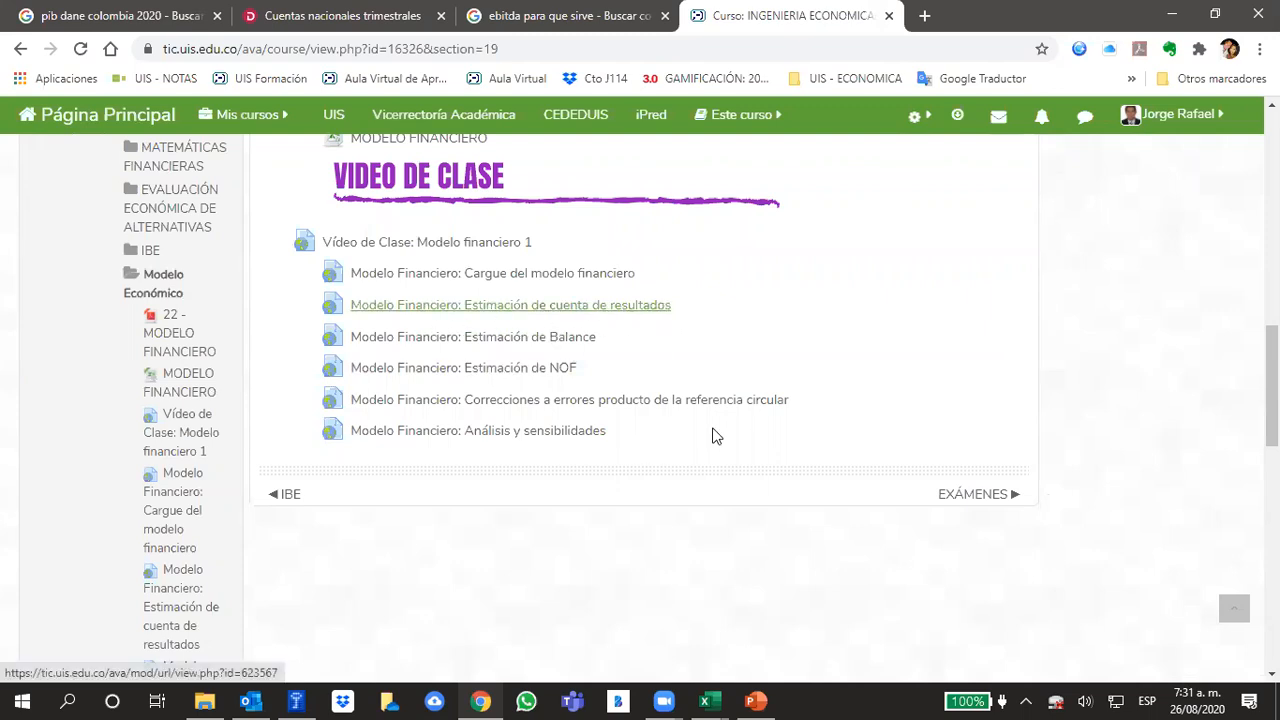
Switch to the Plantillas Análisis Financiero workbook in Excel and review the MODELO sheet from EBITDA through Beneficio neto to the start of BALANCE
mouse_move(704, 700)
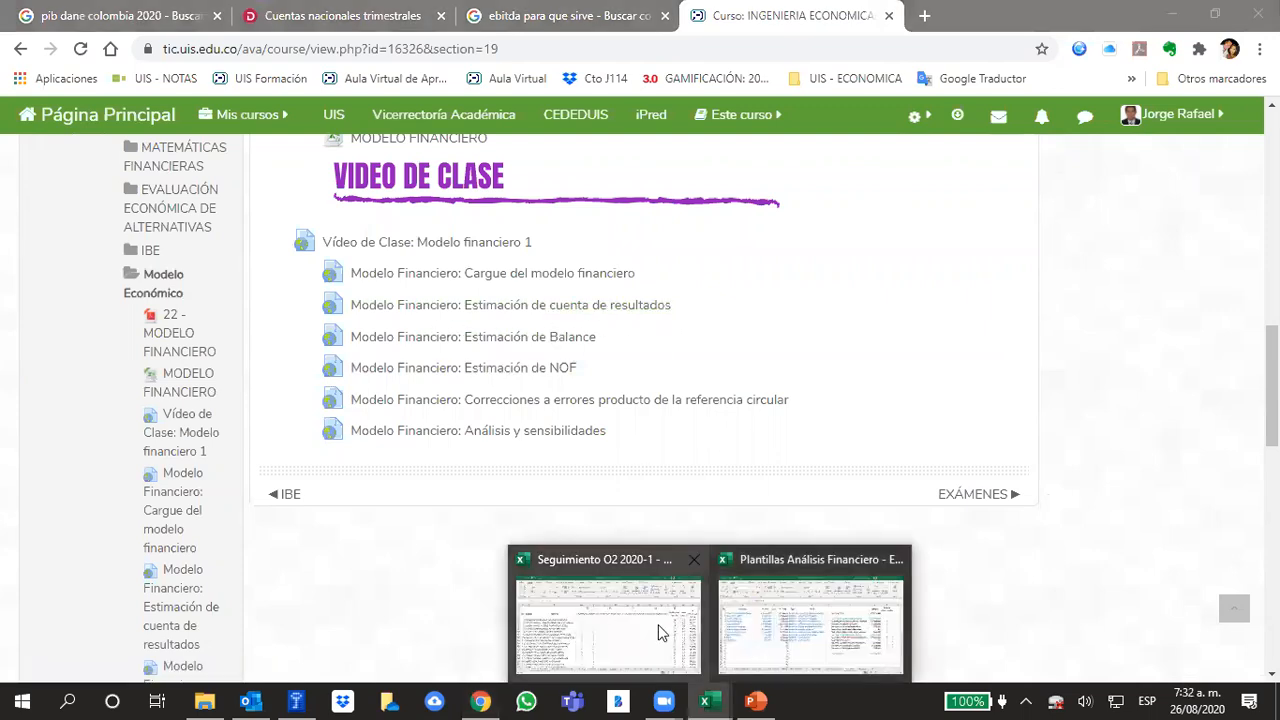
click(745, 605)
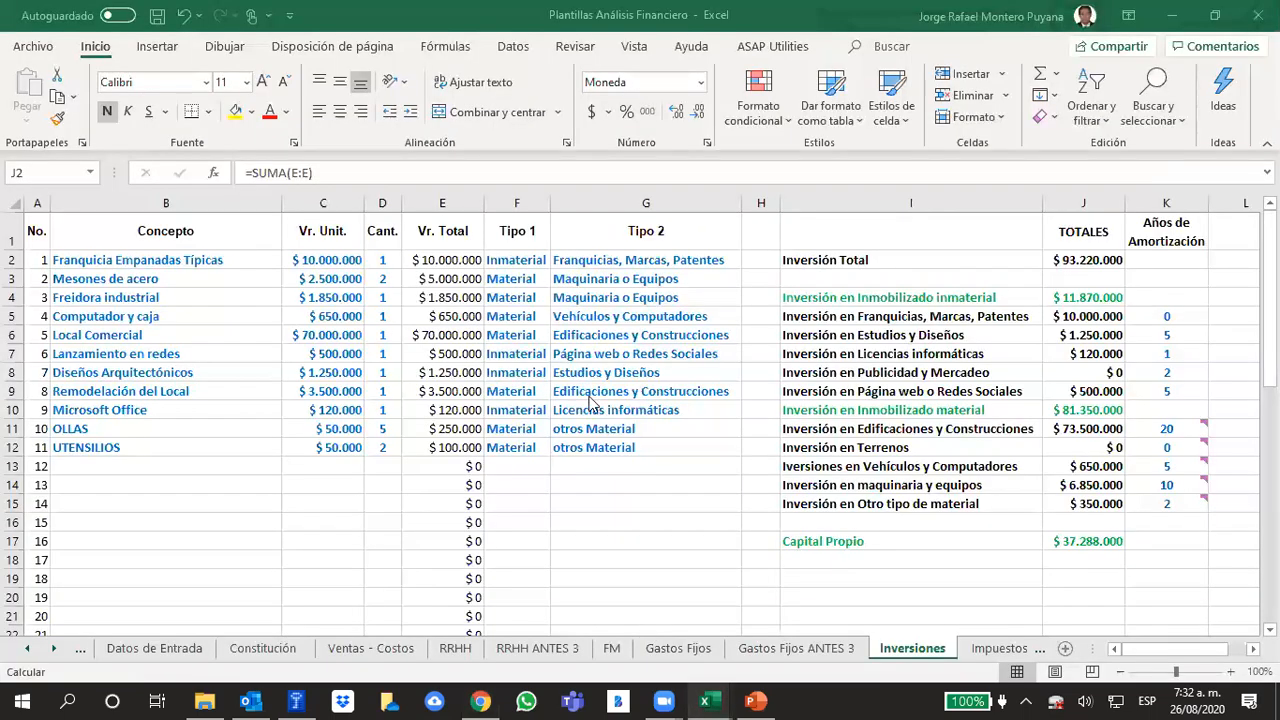
click(28, 648)
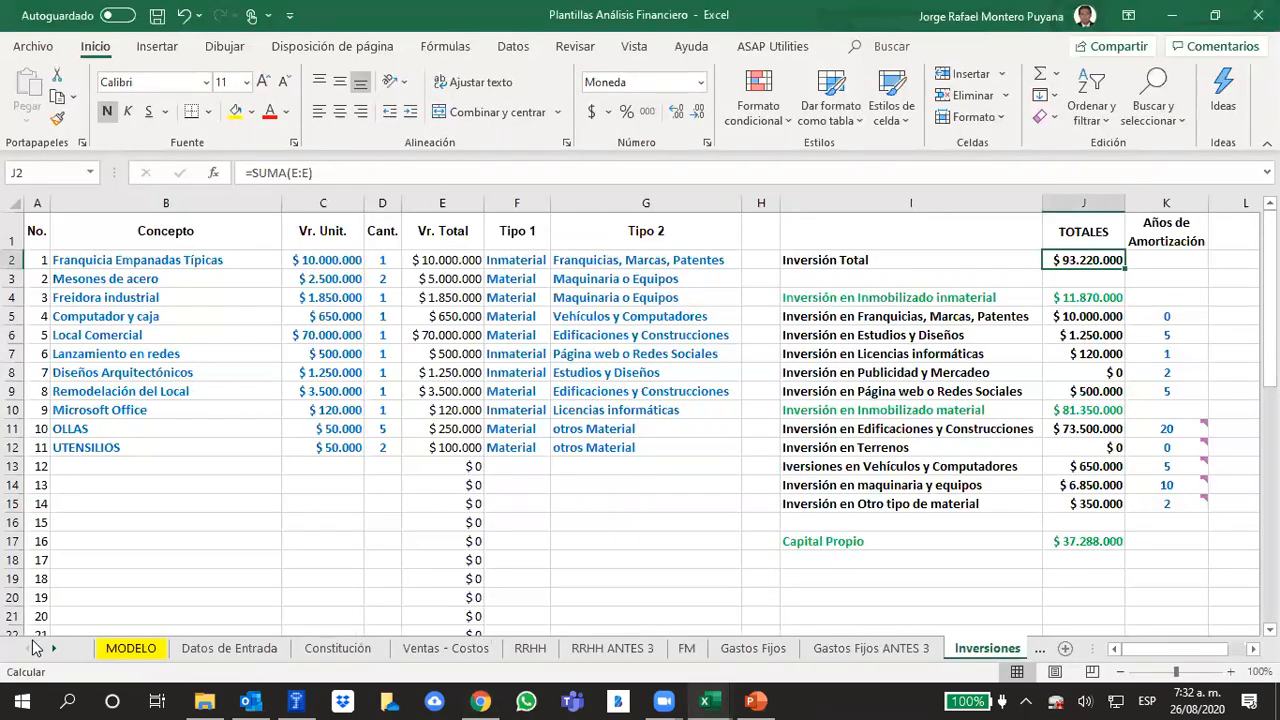
click(155, 650)
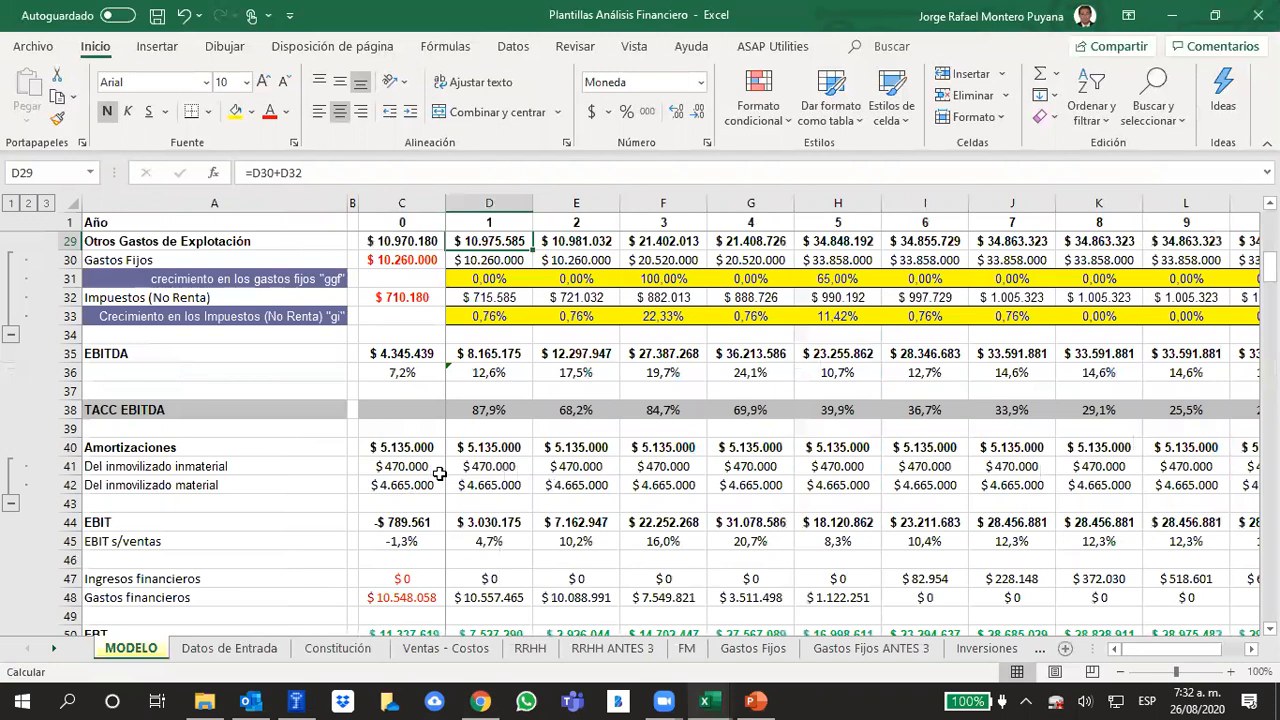
scroll(439, 474, down, 3)
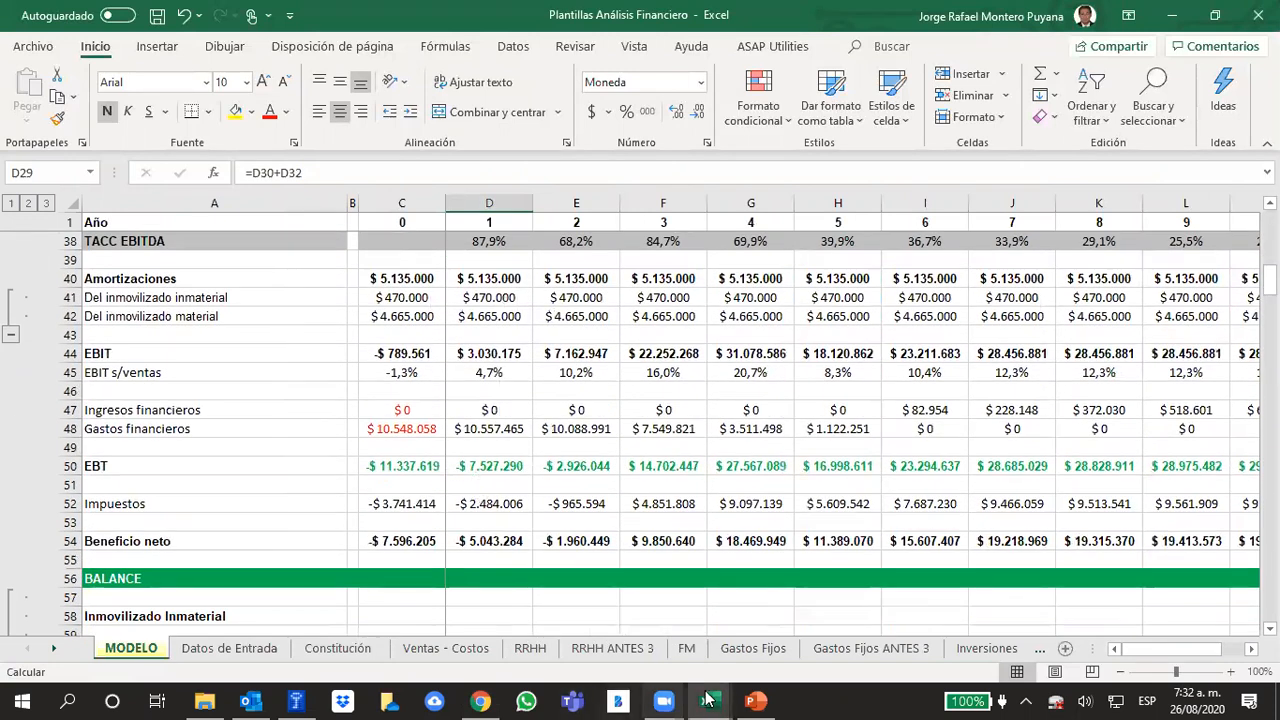
Switch back to the course in Chrome and open Examen Acumulativo within its EXÁMENES section
click(757, 700)
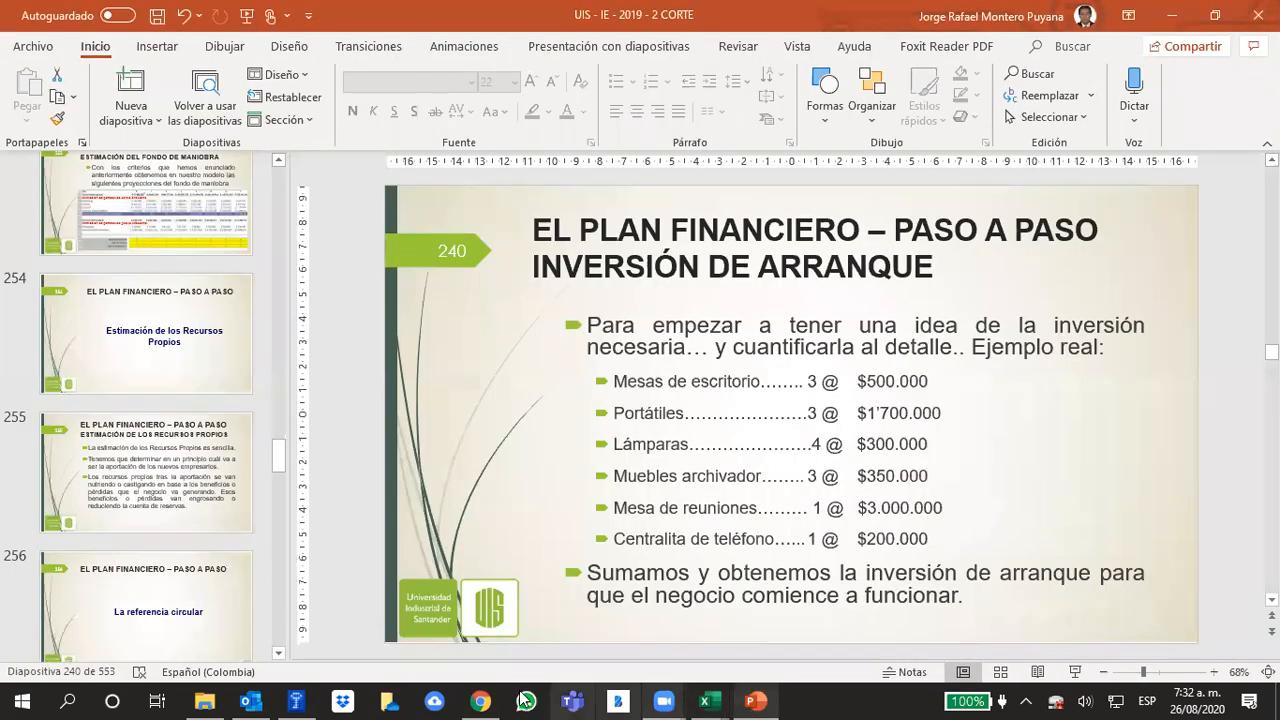
click(487, 699)
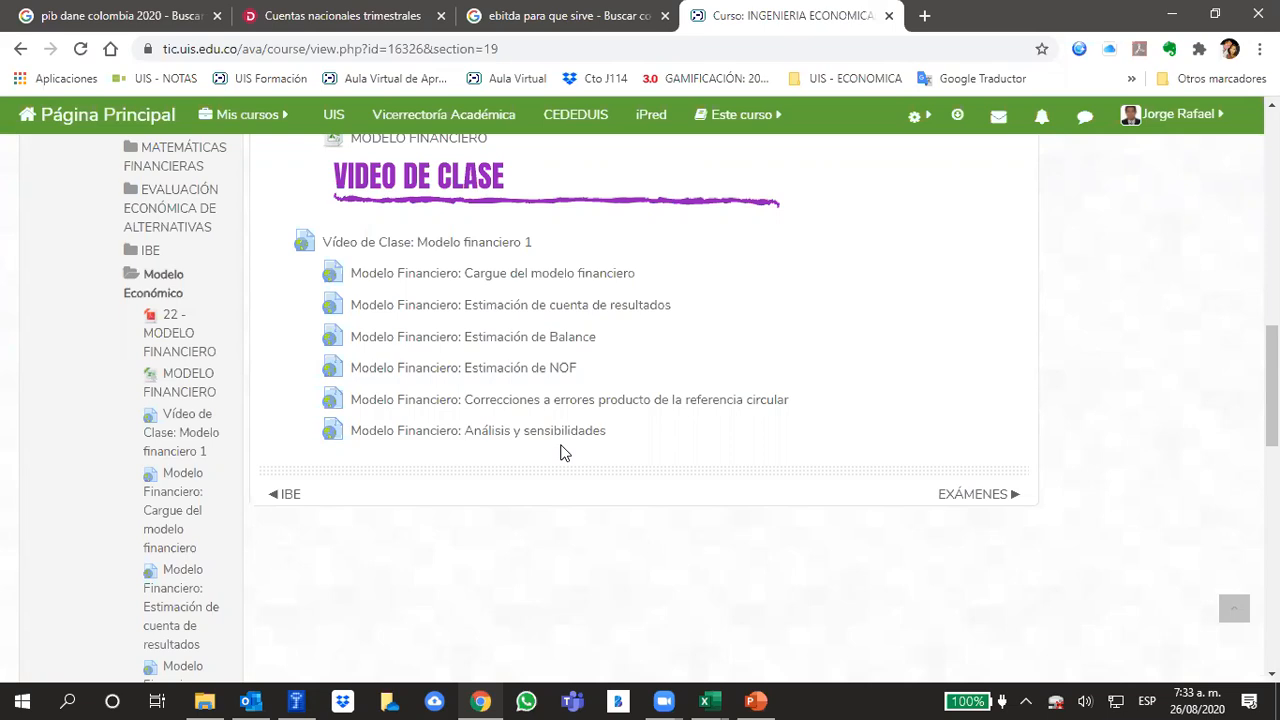
scroll(603, 455, up, 15)
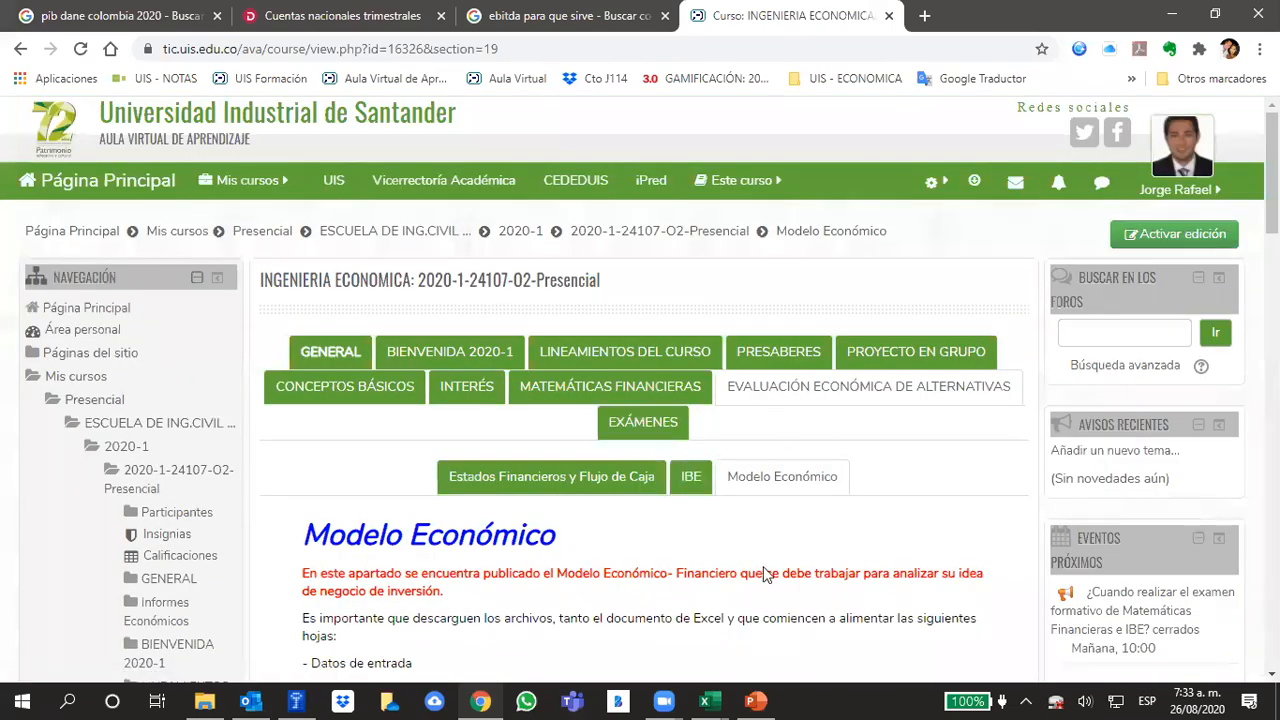
click(631, 428)
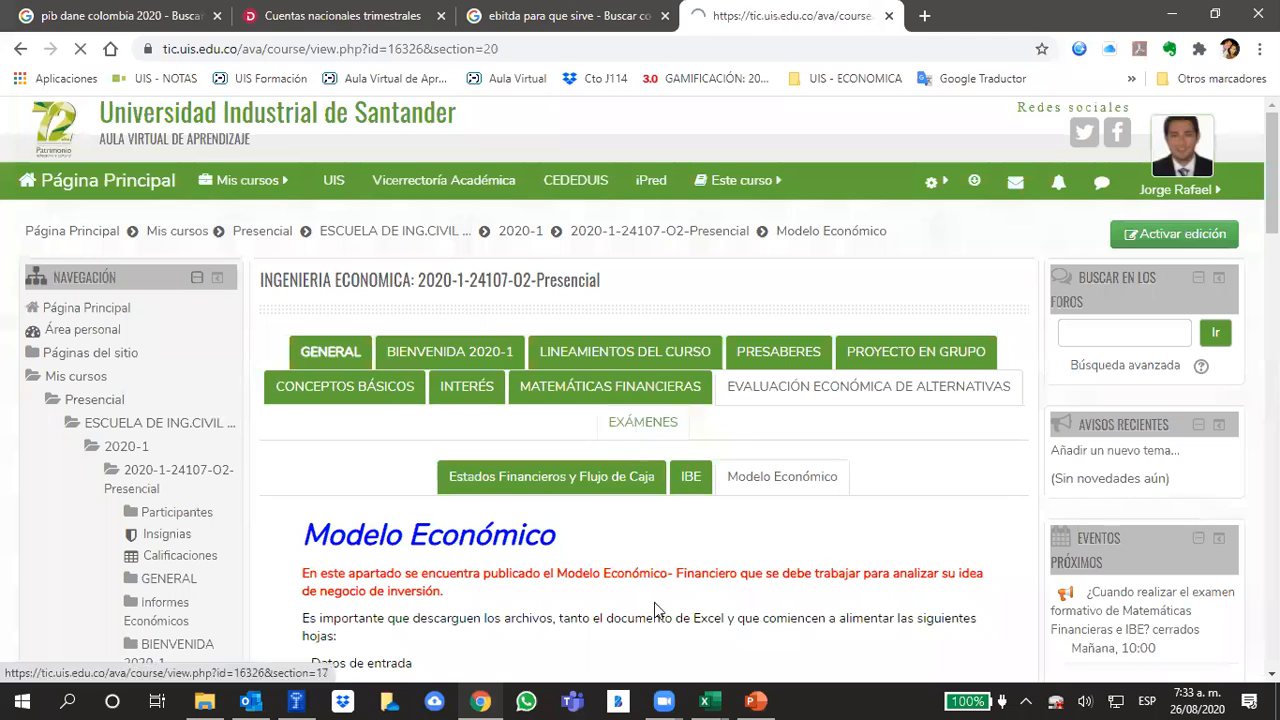
click(650, 476)
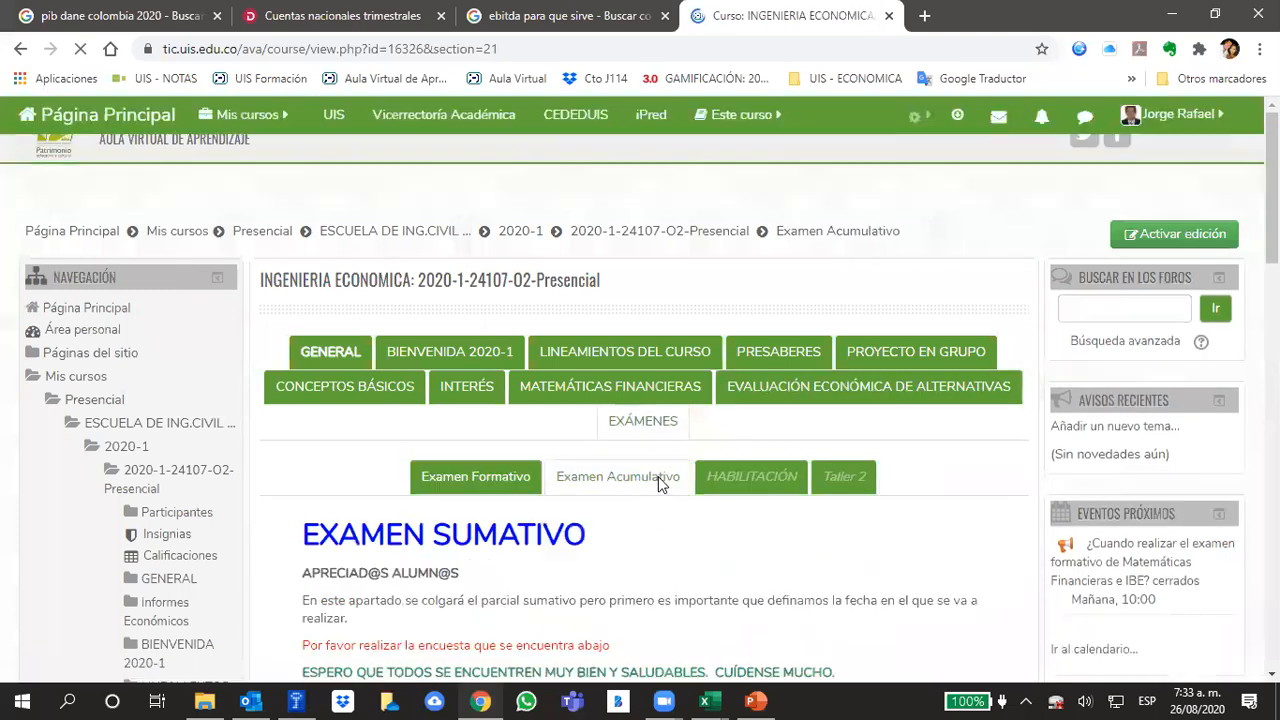
Open the survey ¿Cuando realizar el examen formativo de Matemáticas Financieras e IBE? and view its overview
scroll(791, 409, down, 4)
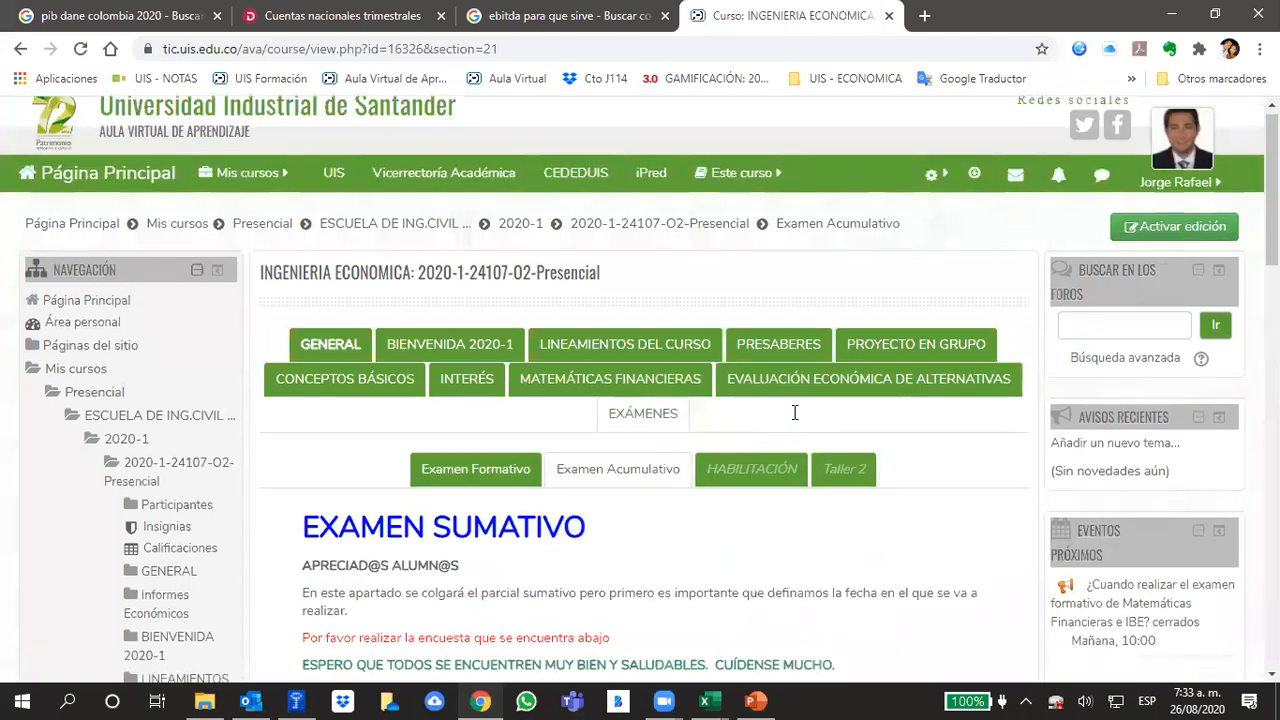
click(414, 420)
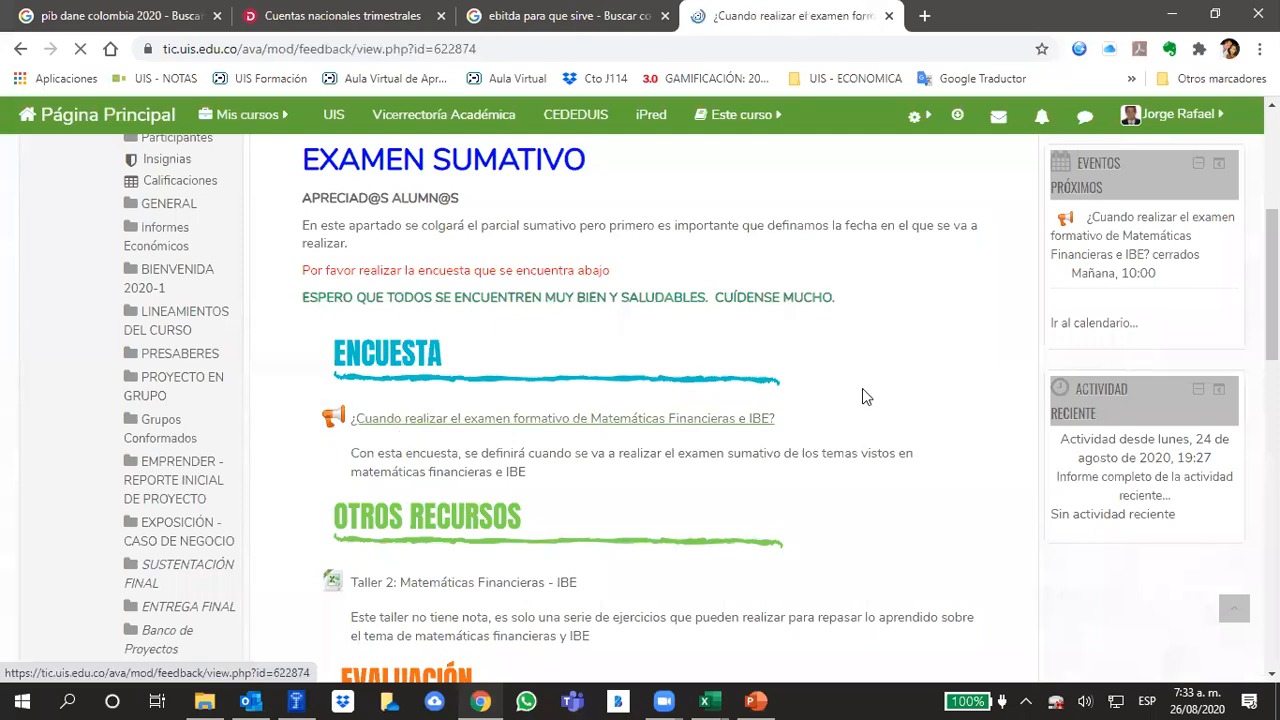
scroll(654, 484, down, 1)
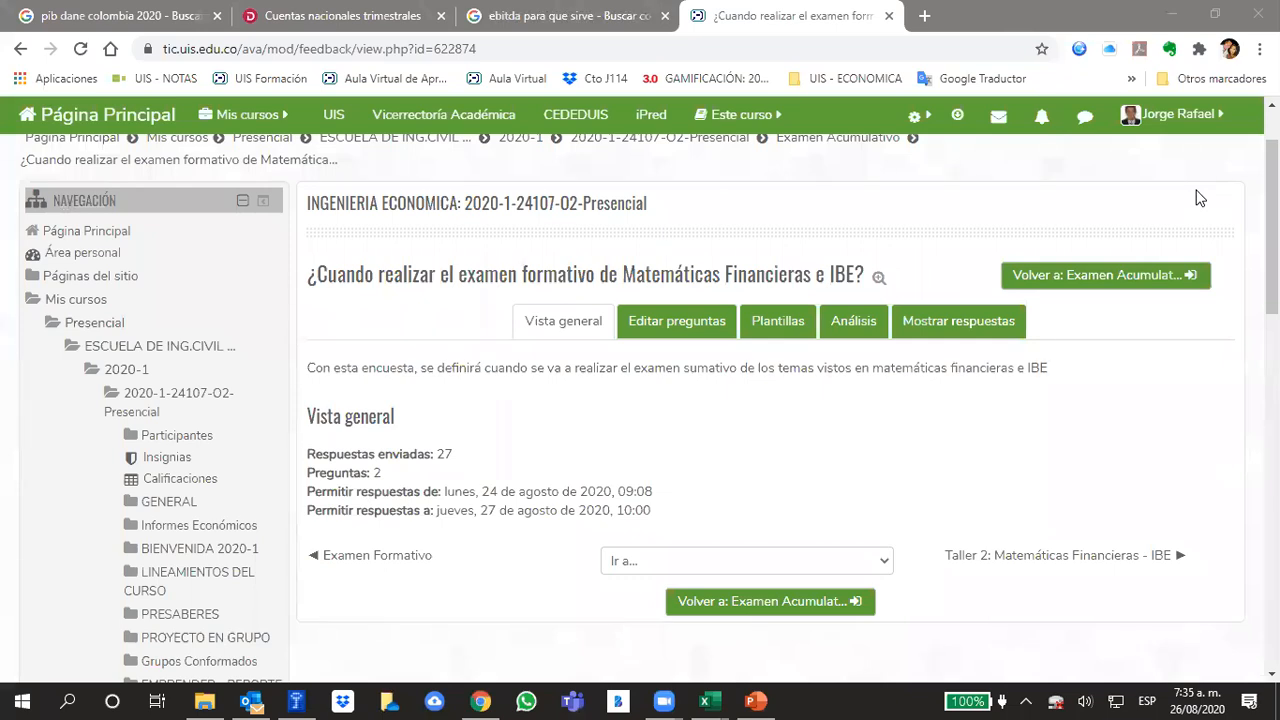
Close the Cuentas nacionales trimestrales and pib dane colombia 2020 pages and reload the survey overview
click(441, 16)
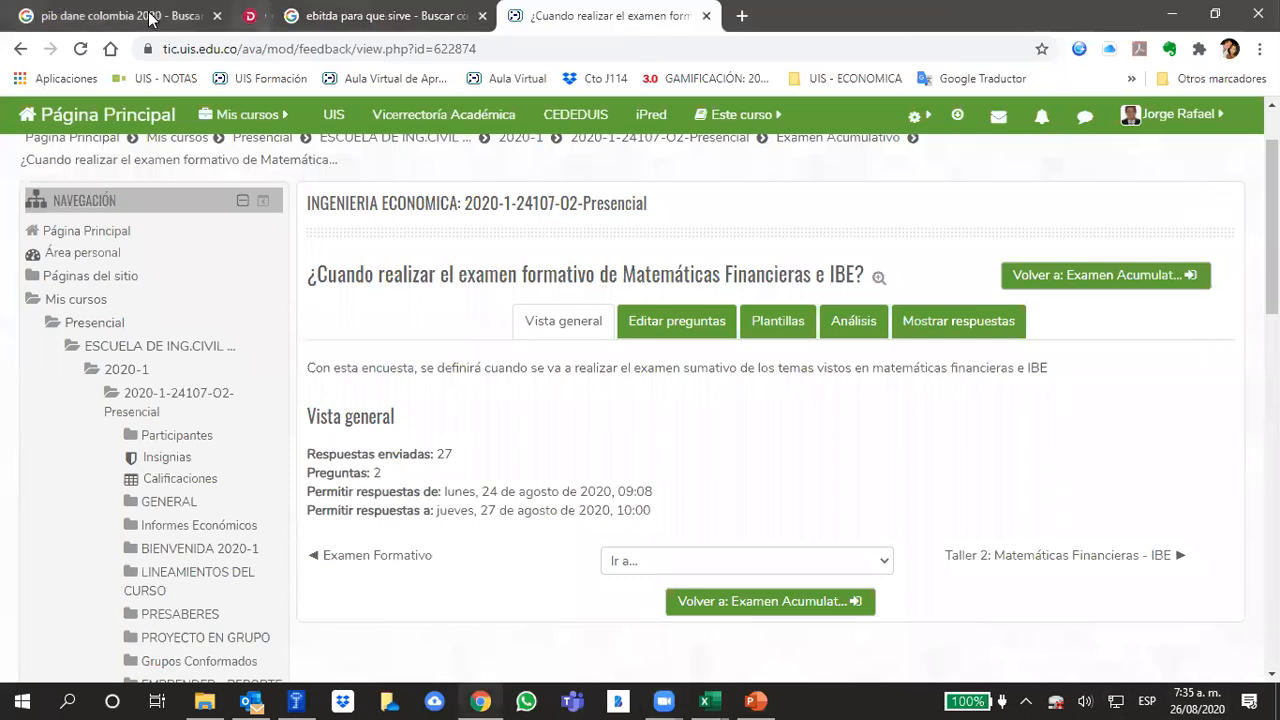
click(217, 16)
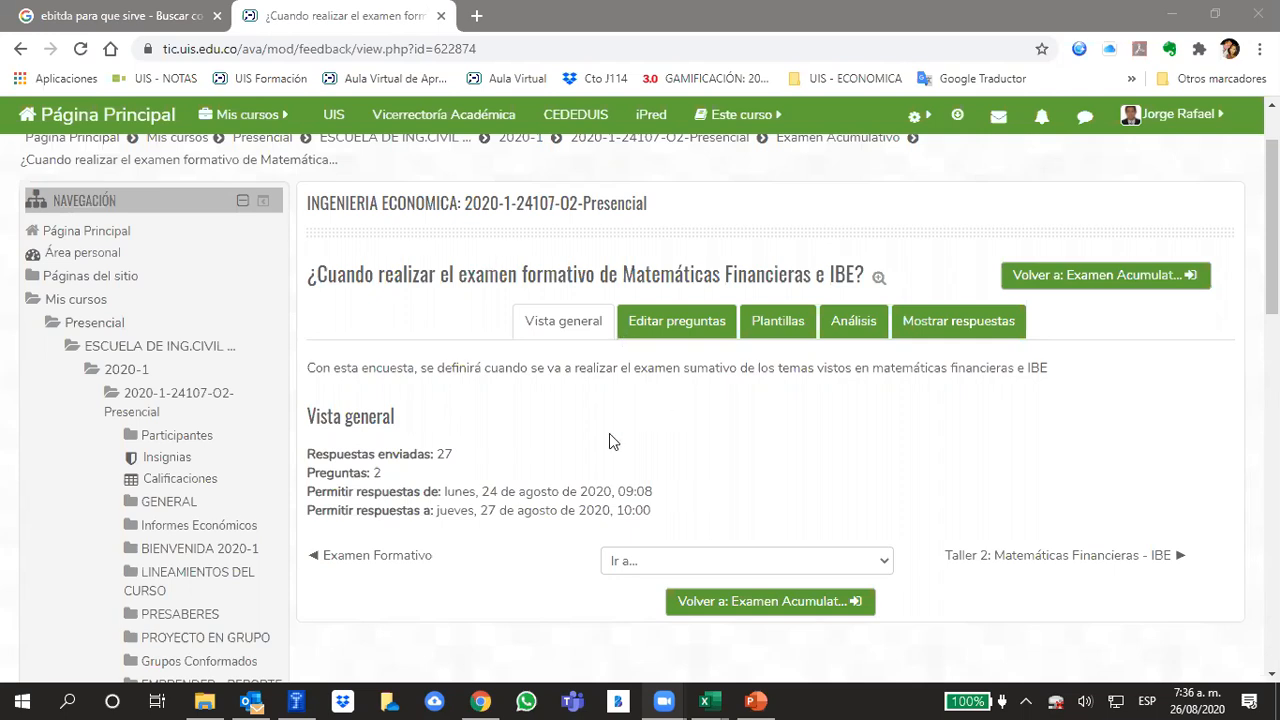
click(80, 48)
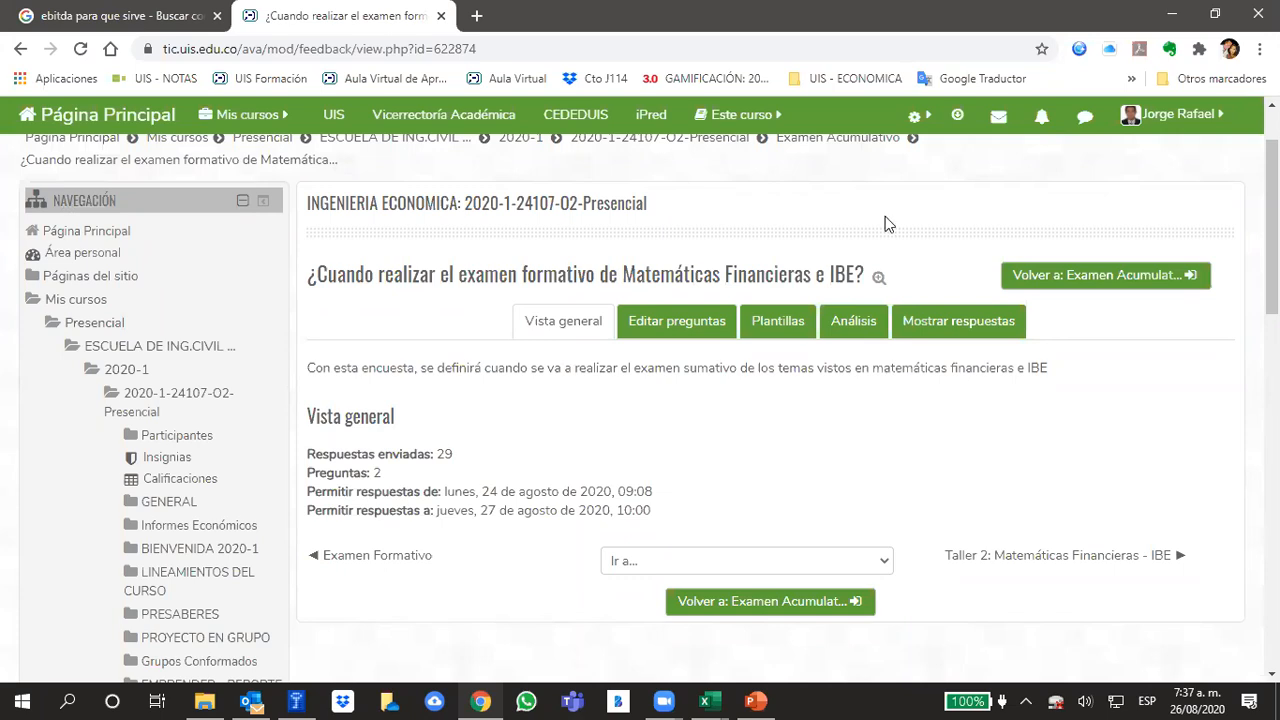
Open the survey's Análisis and review the chart of preferred exam dates and the open answers below it
click(860, 330)
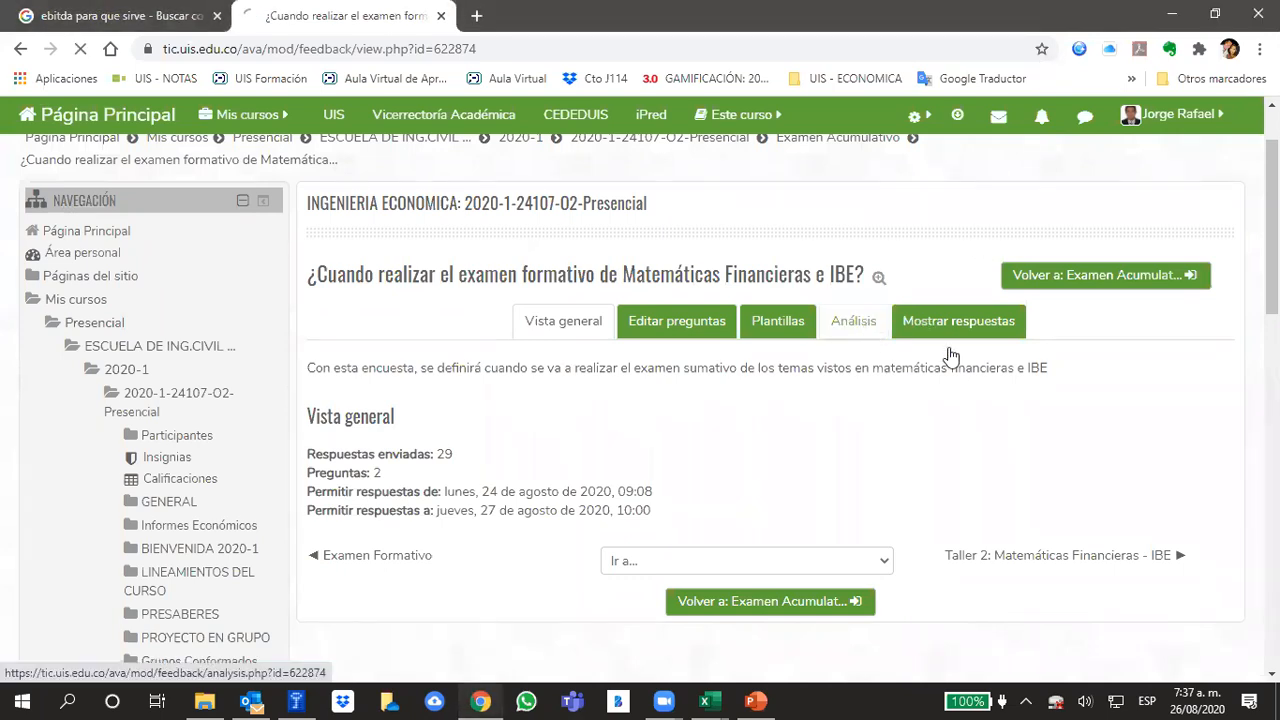
scroll(926, 357, down, 4)
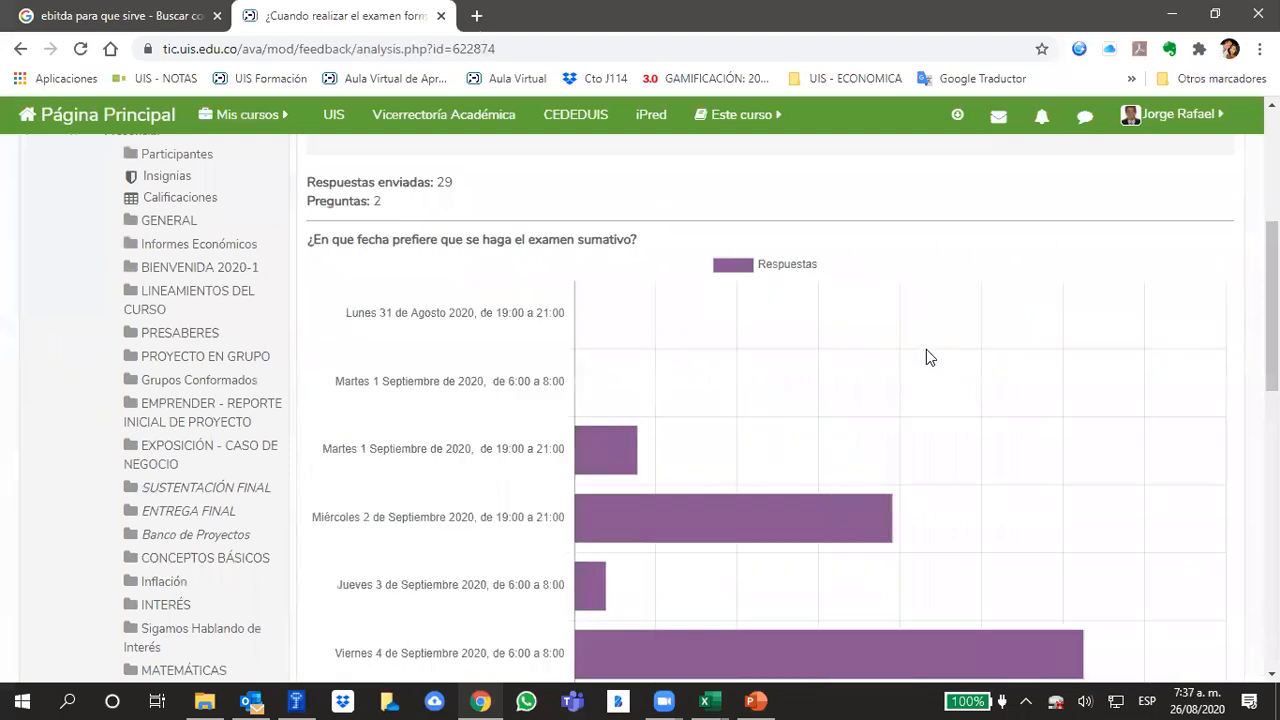
scroll(924, 358, down, 6)
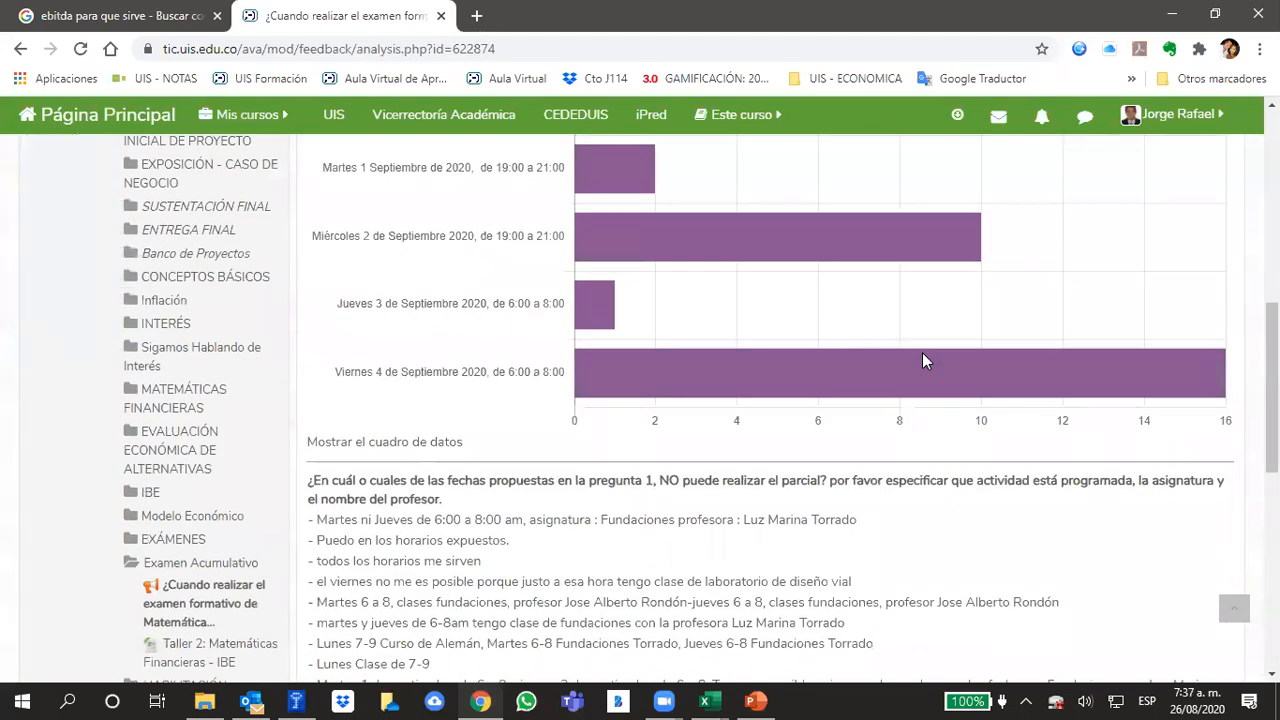
Search the survey analysis for "viernes" and examine the students' answers about dates when they cannot take the exam
key(ctrl+f)
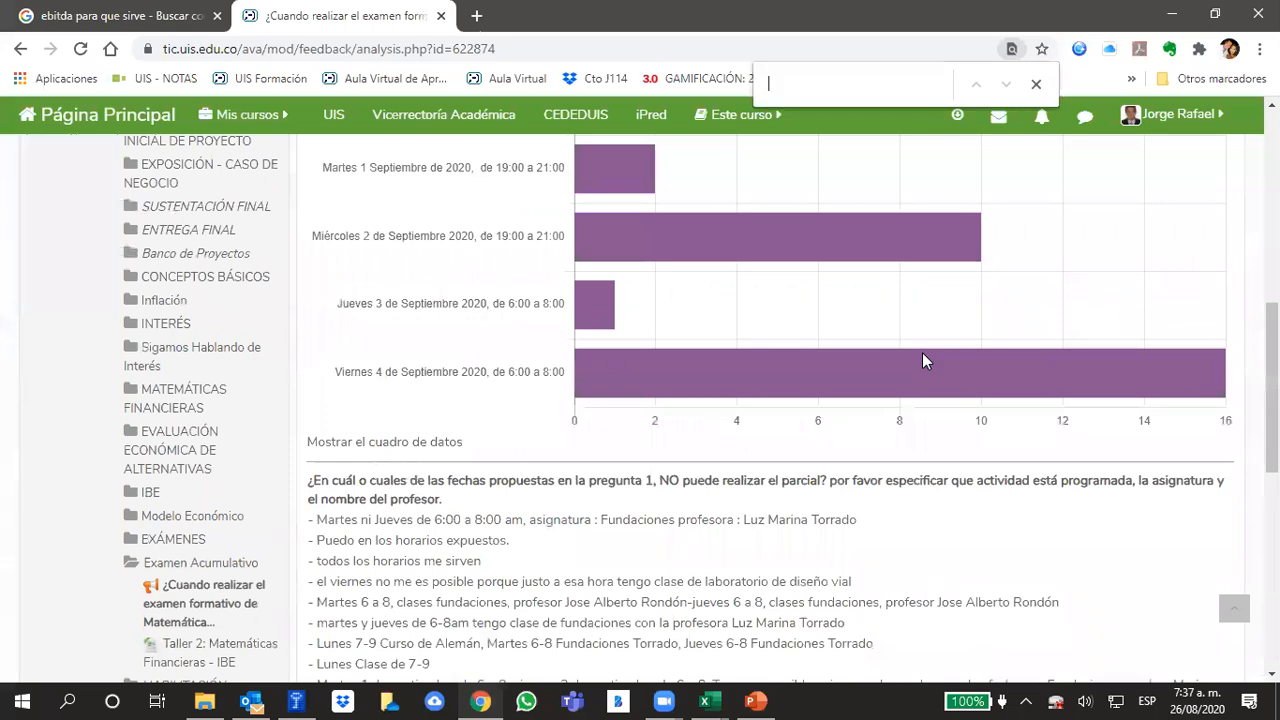
text(viernes)
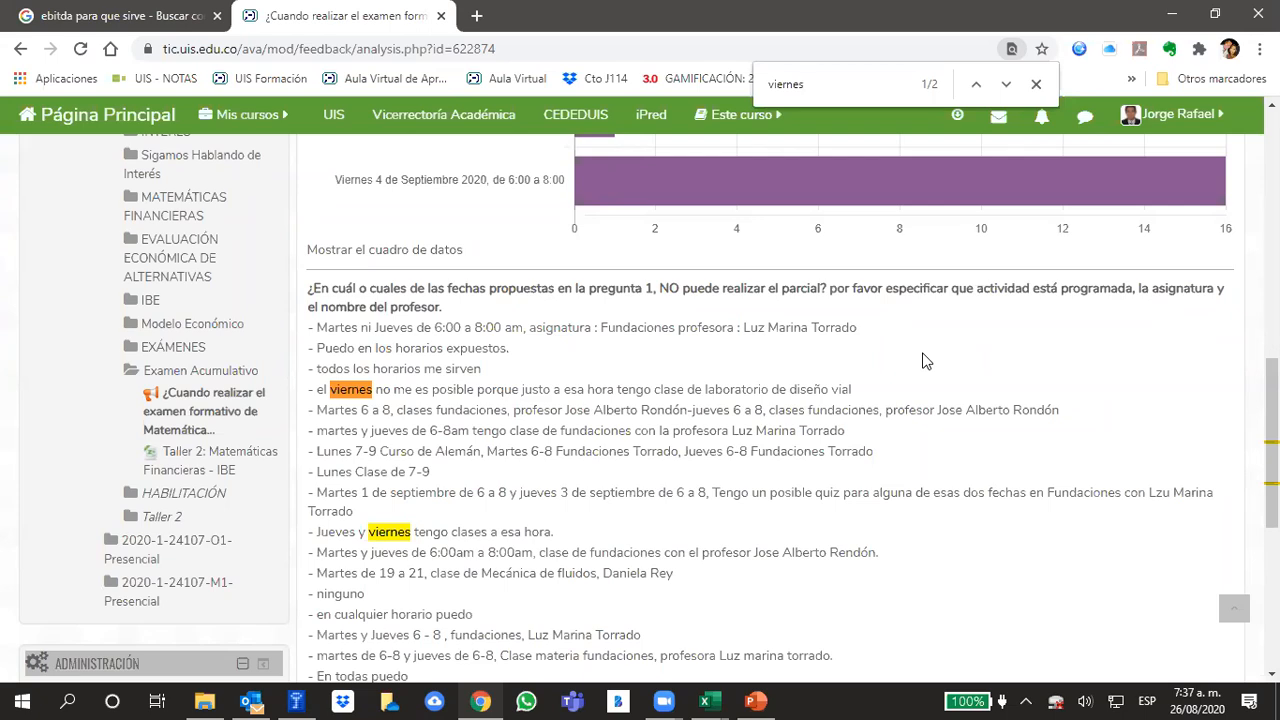
scroll(871, 474, down, 5)
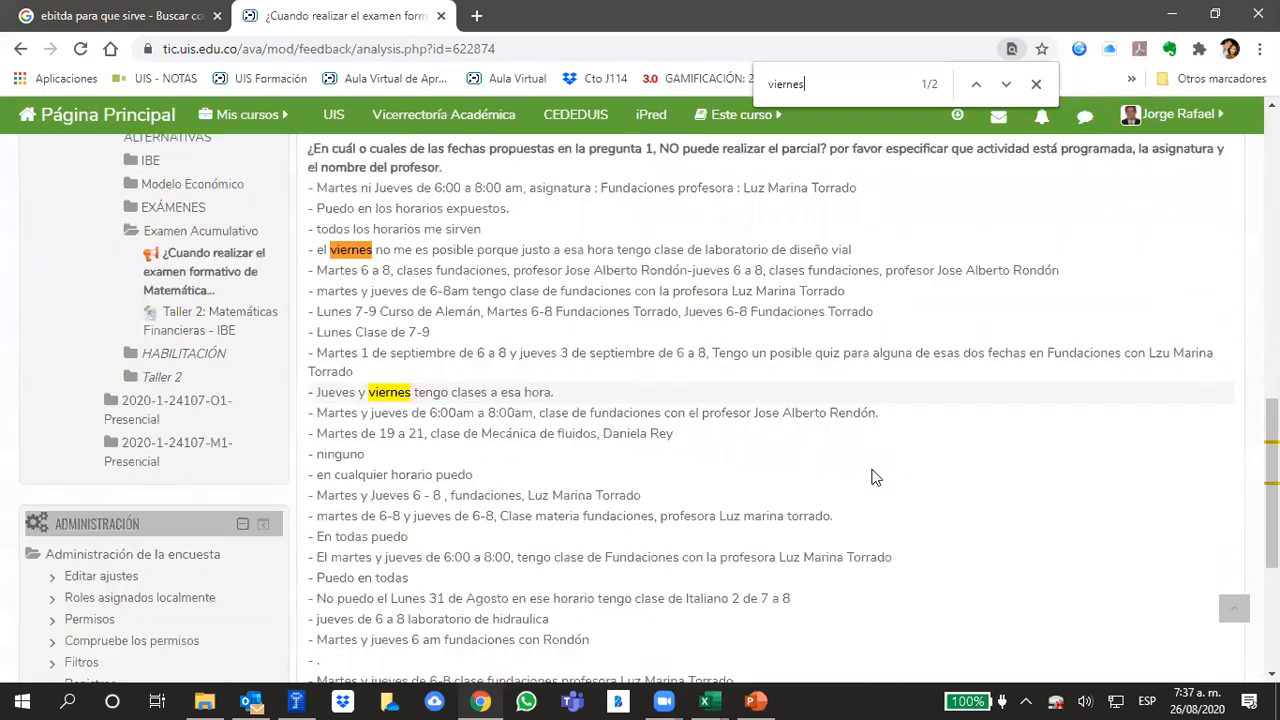
scroll(837, 360, up, 7)
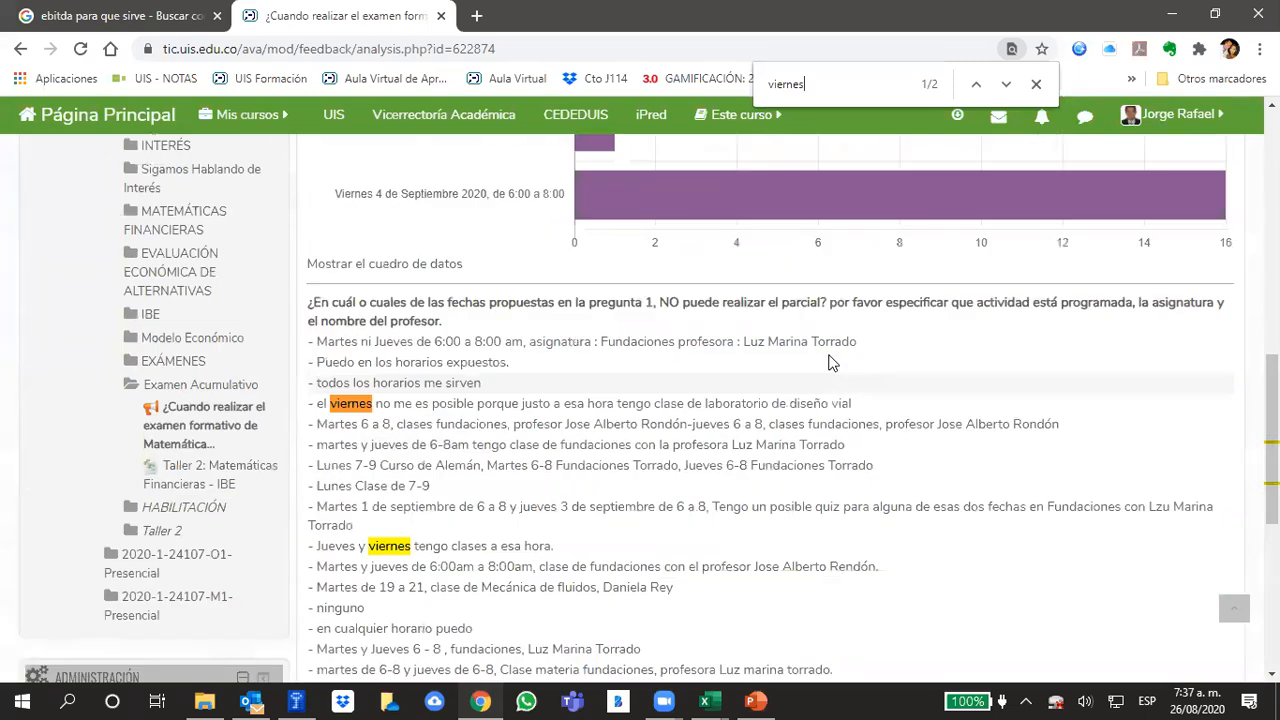
scroll(826, 360, up, 5)
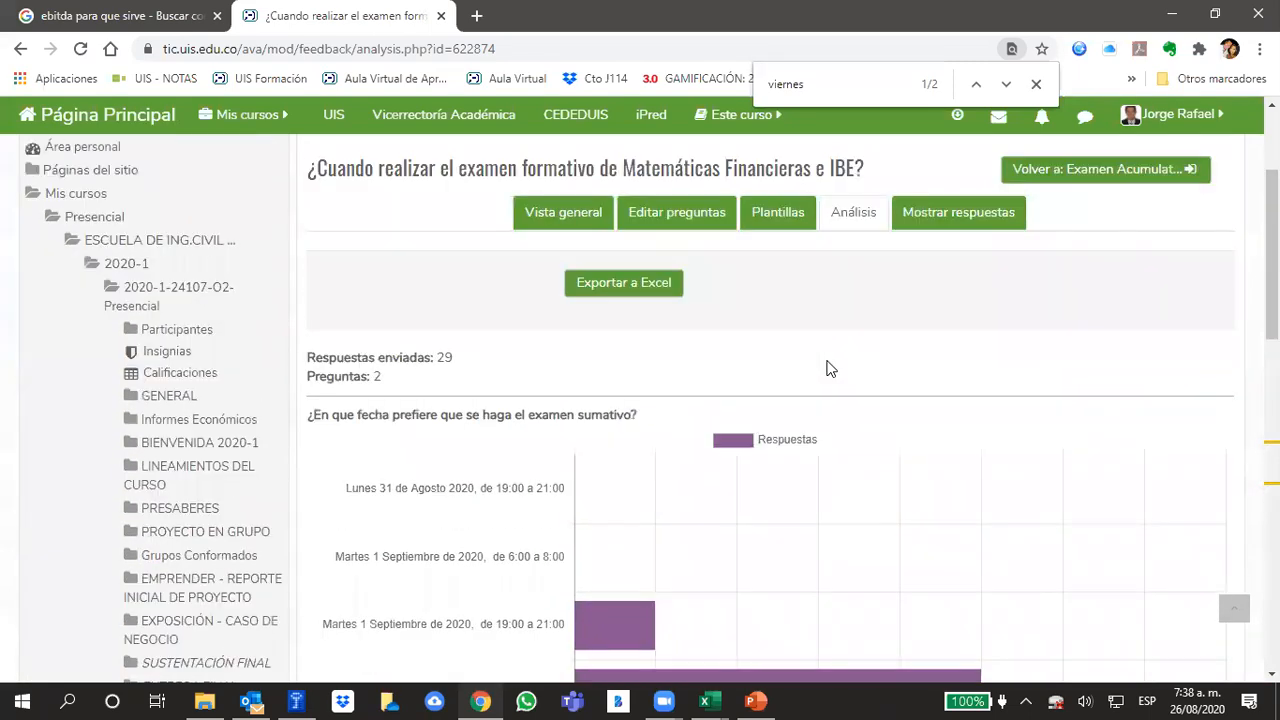
scroll(826, 365, down, 7)
scroll(826, 370, down, 1)
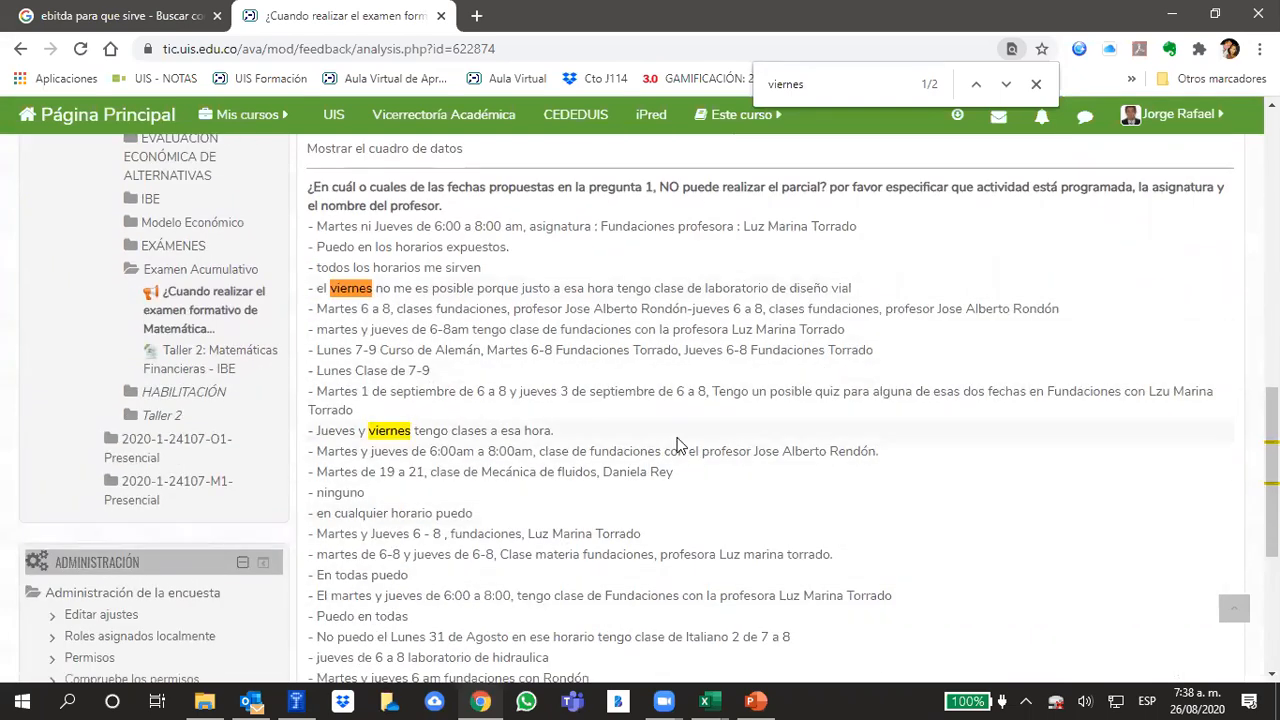
scroll(678, 445, down, 4)
scroll(678, 445, up, 10)
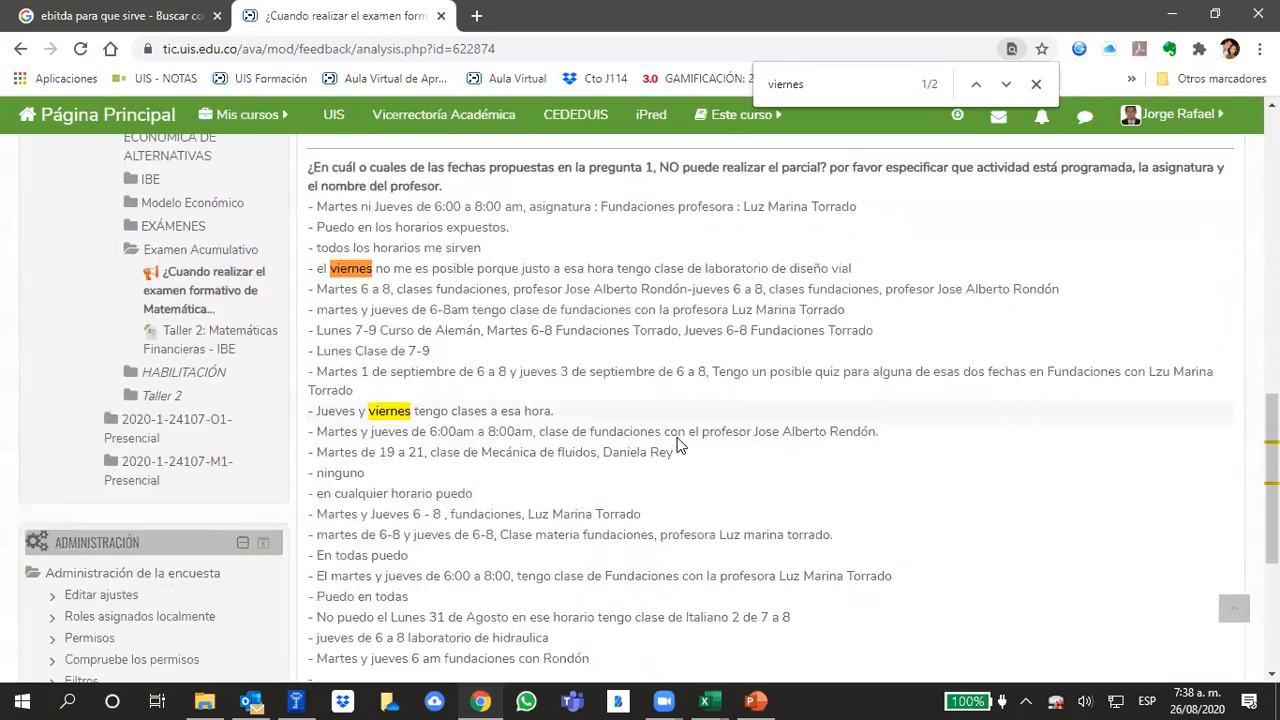
scroll(677, 445, down, 5)
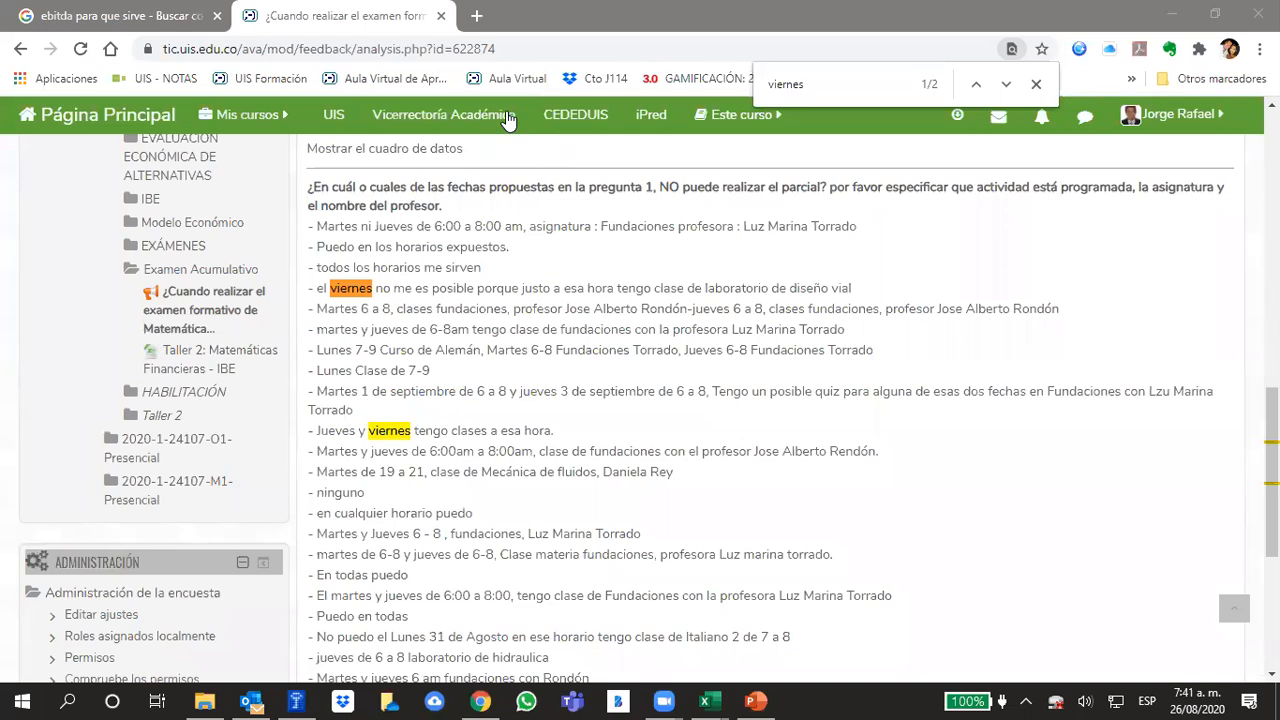
Check the August 2020 system calendar and review the exam date chart and answers again
click(1216, 697)
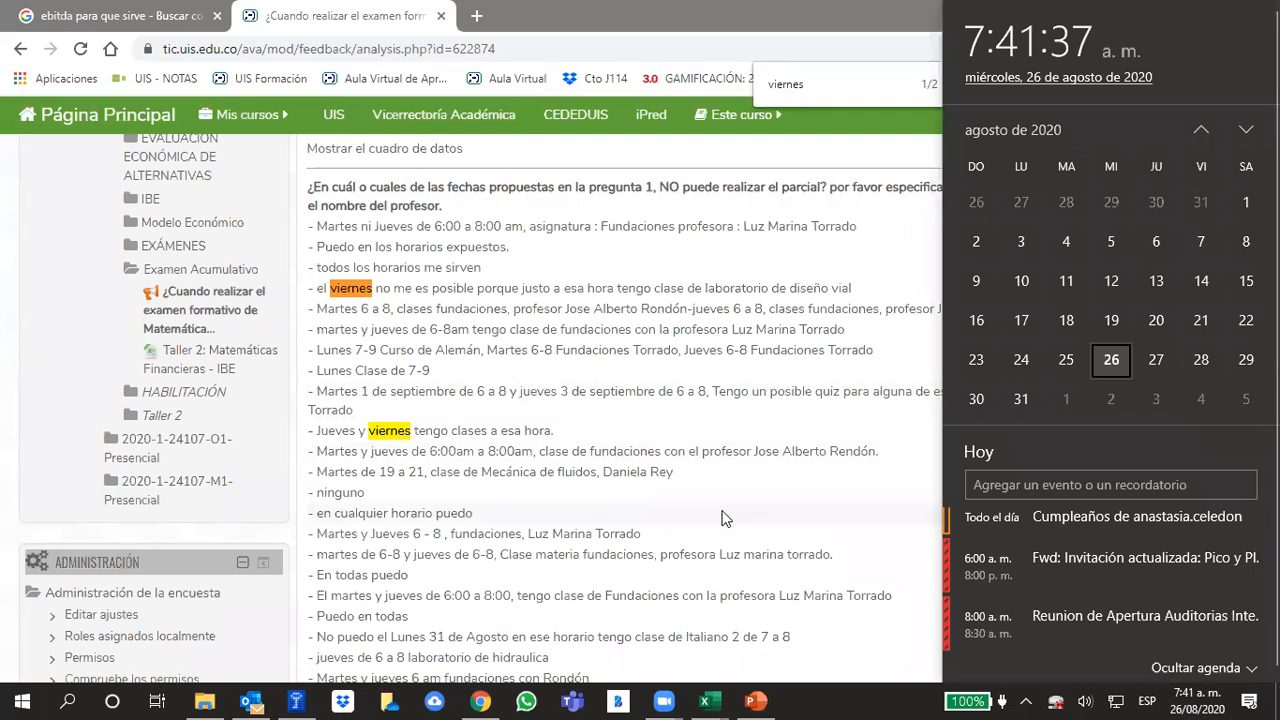
click(588, 181)
scroll(695, 378, up, 10)
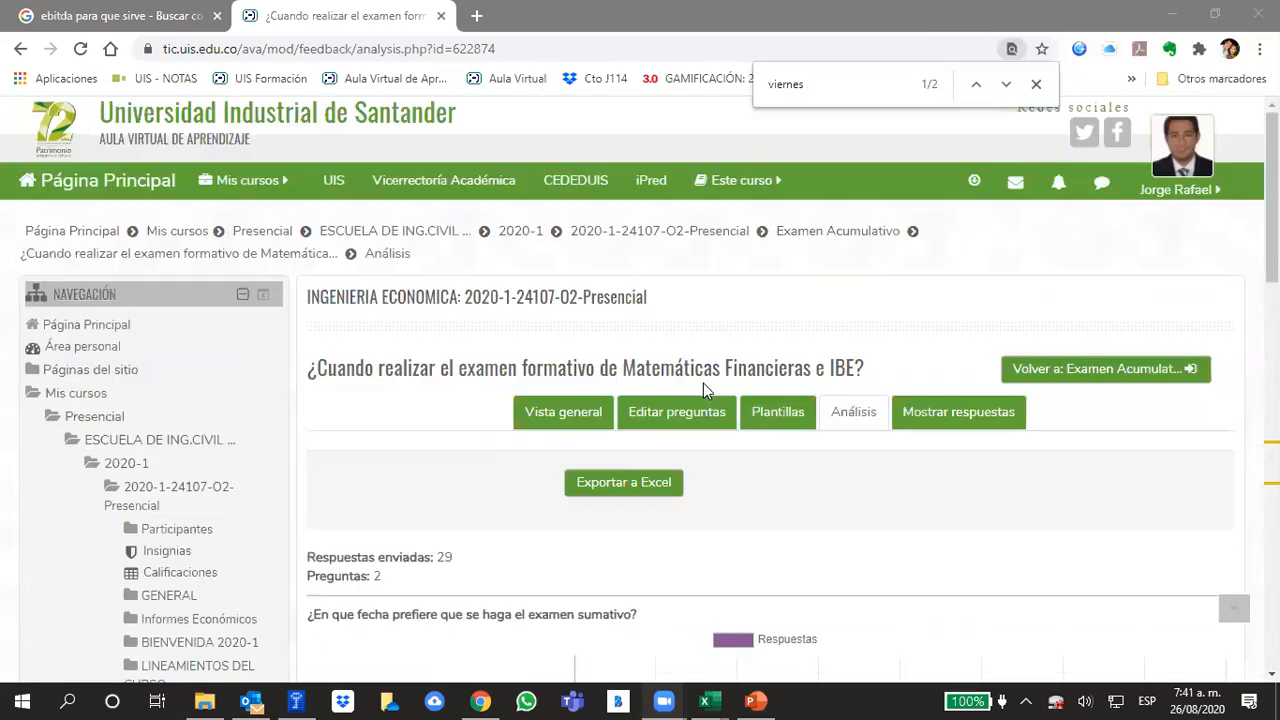
scroll(704, 485, down, 3)
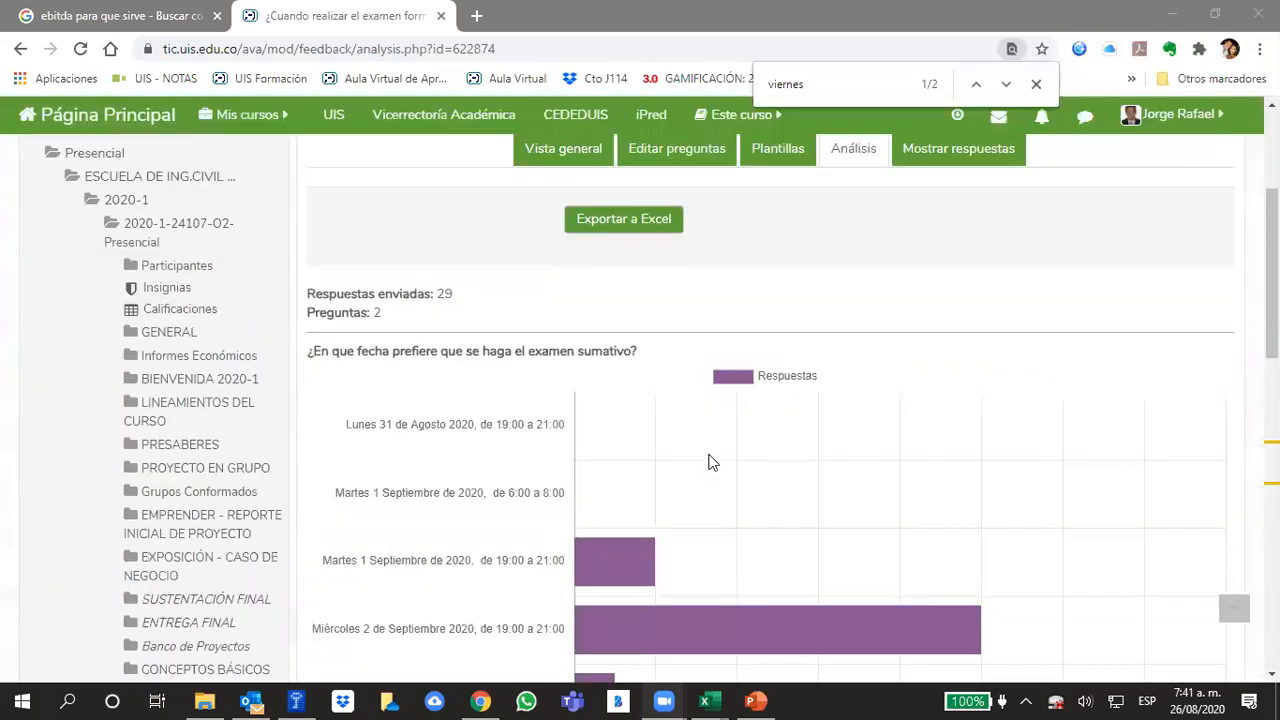
scroll(708, 462, down, 12)
Return from the survey to the Examen Acumulativo section and review its Encuesta, Otros Recursos and Evaluación parts
click(717, 553)
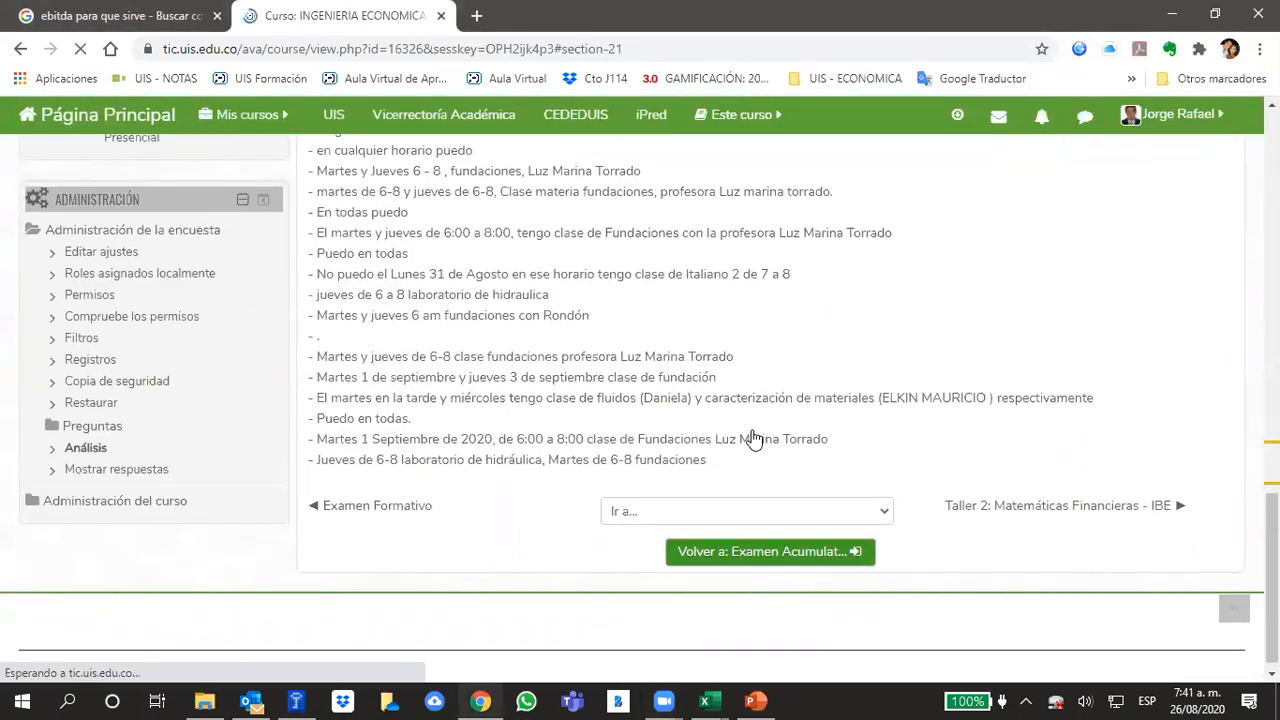
scroll(663, 449, down, 1)
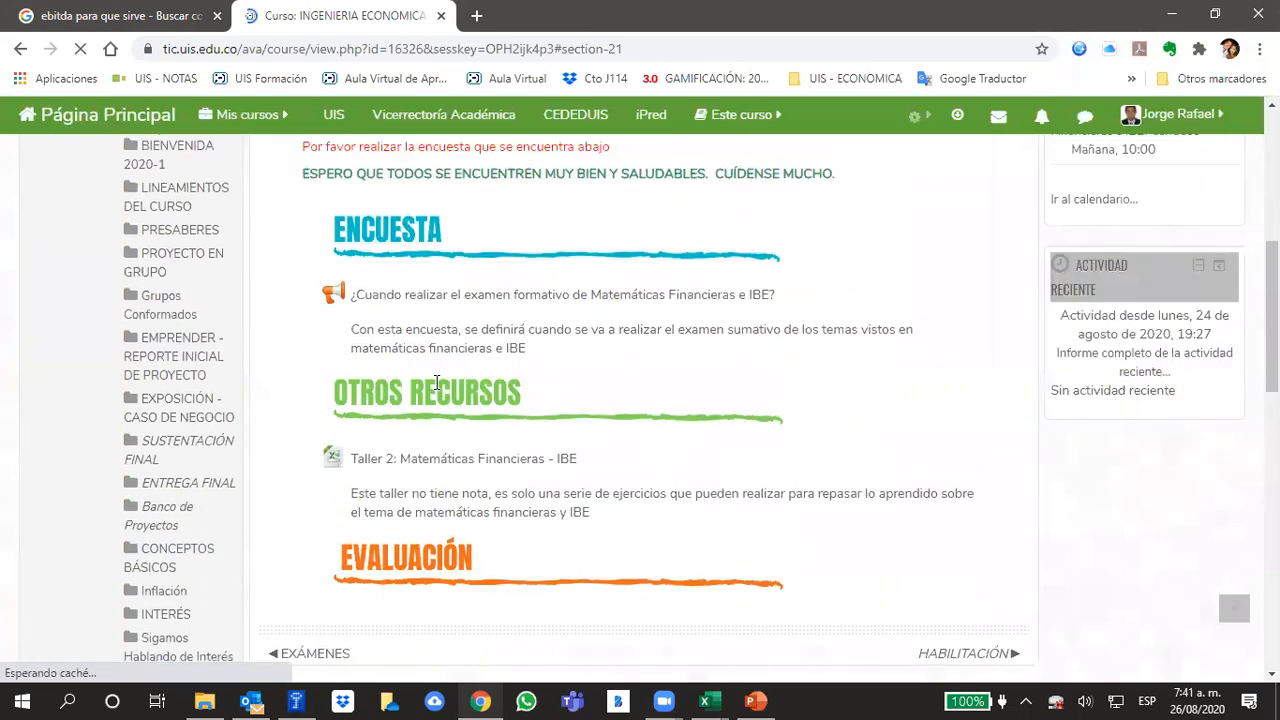
scroll(589, 503, down, 2)
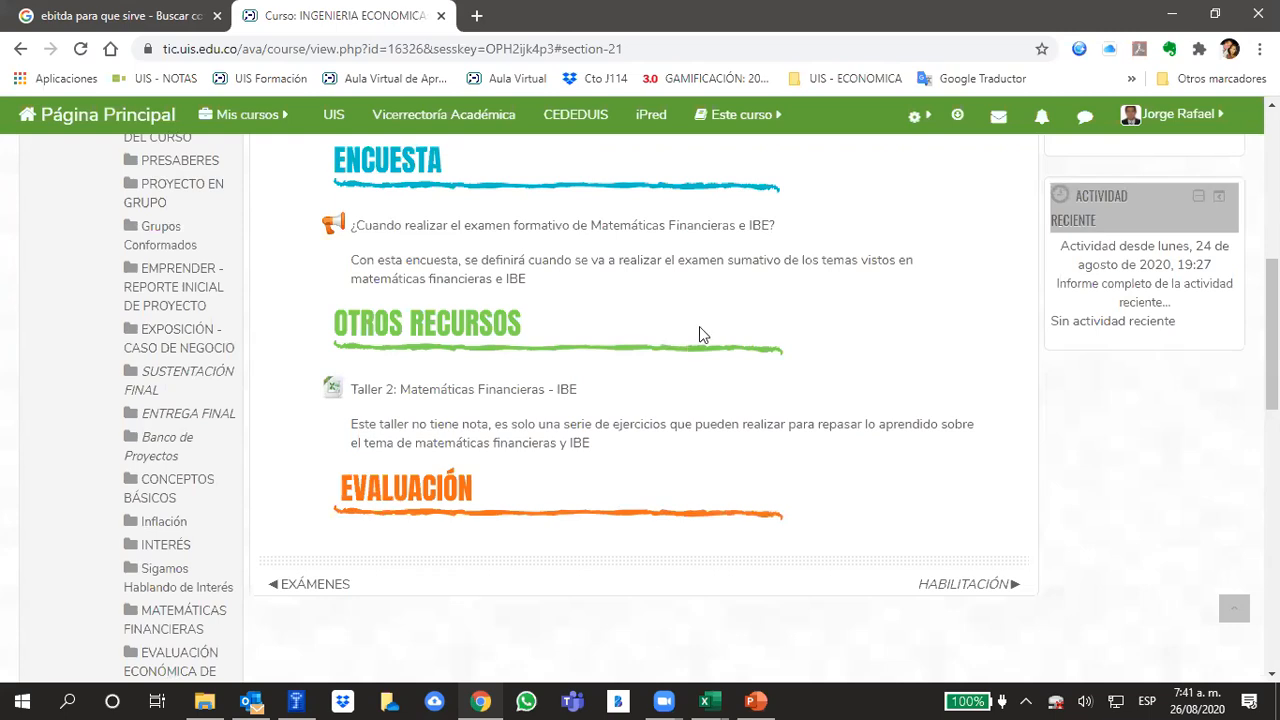
click(1003, 699)
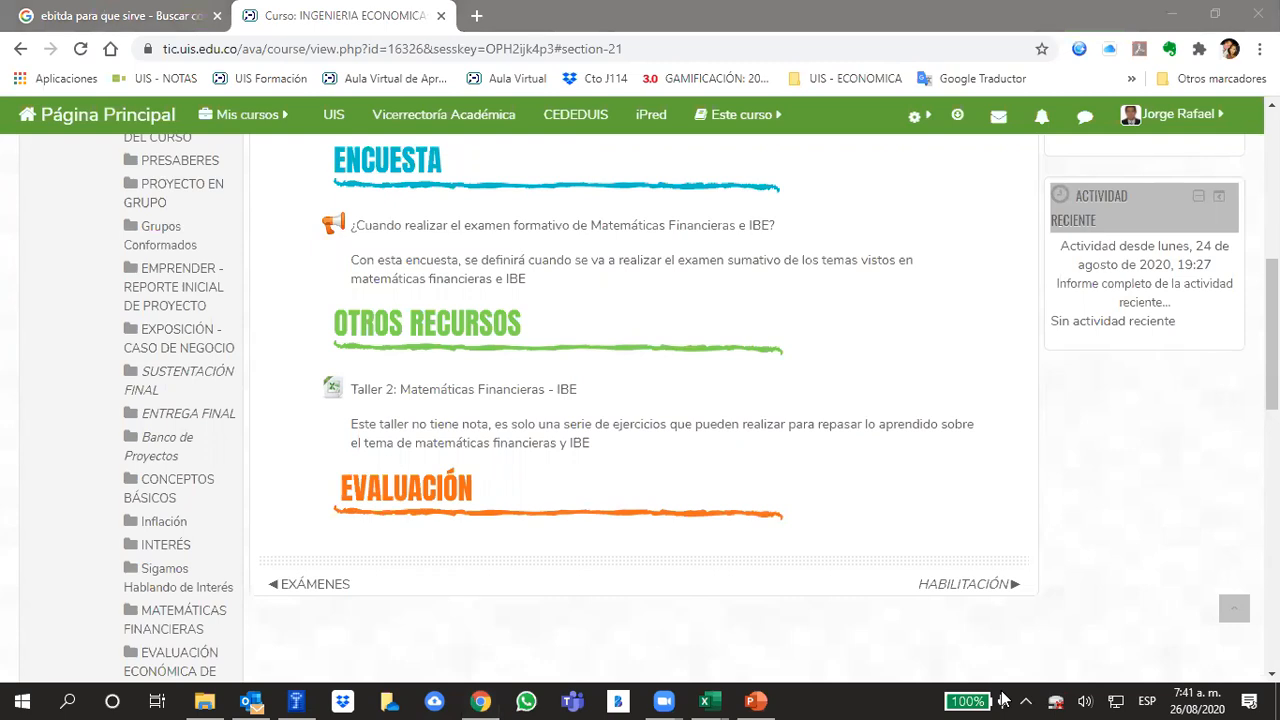